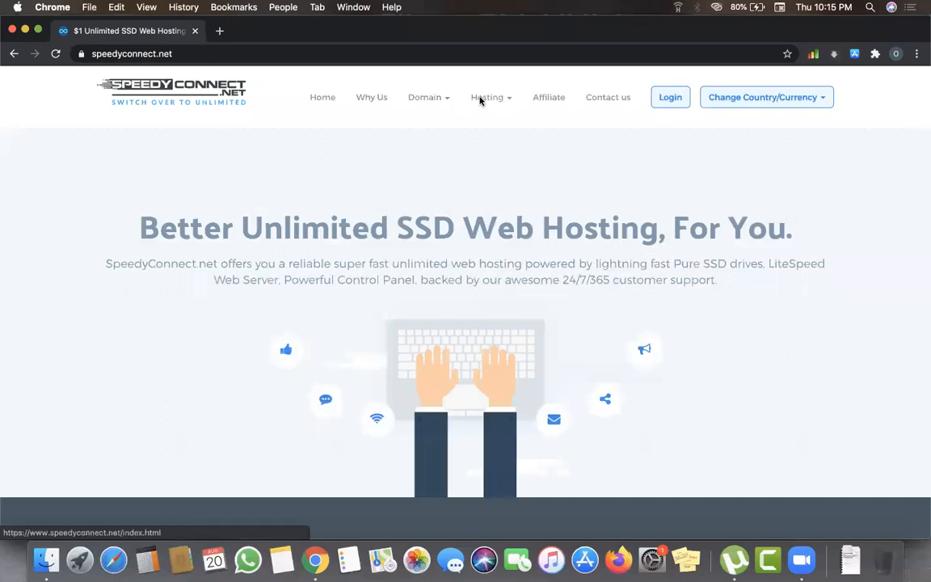
- Go to Hosting > Unlimited SSD Hosting and view the $6 first-year 50%OFFUNLIMITED offer
{"action": "left_click", "coordinate": [453, 100]}
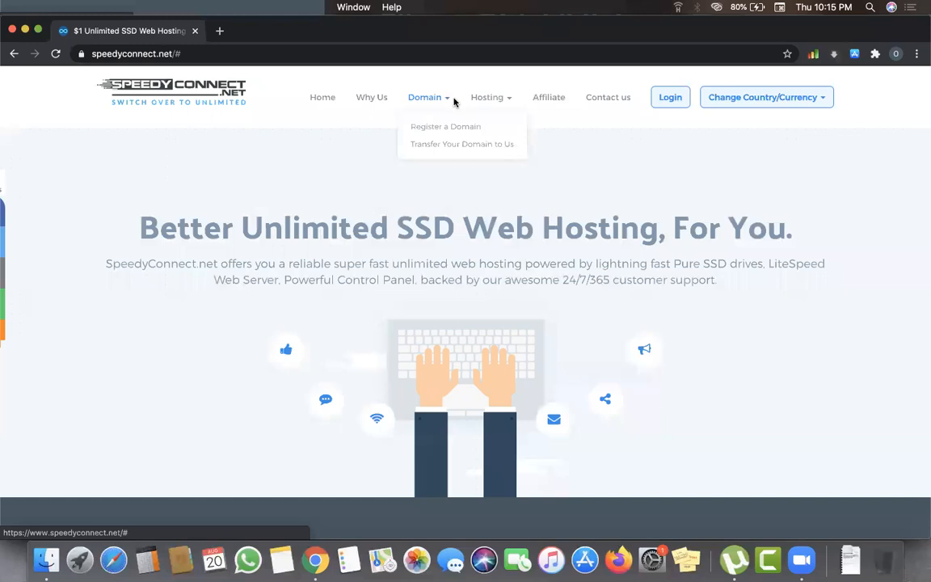
{"action": "mouse_move", "coordinate": [485, 98]}
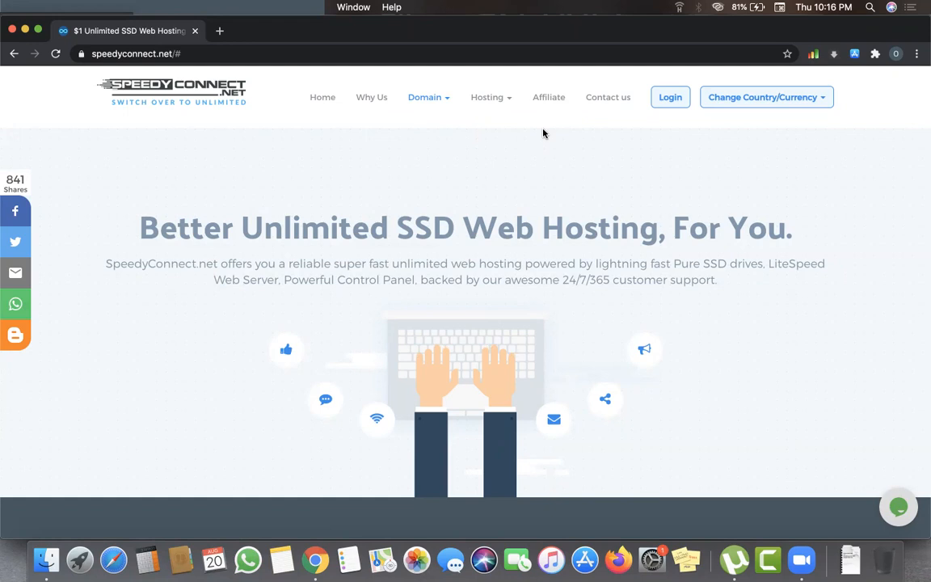
{"action": "left_click", "coordinate": [498, 102]}
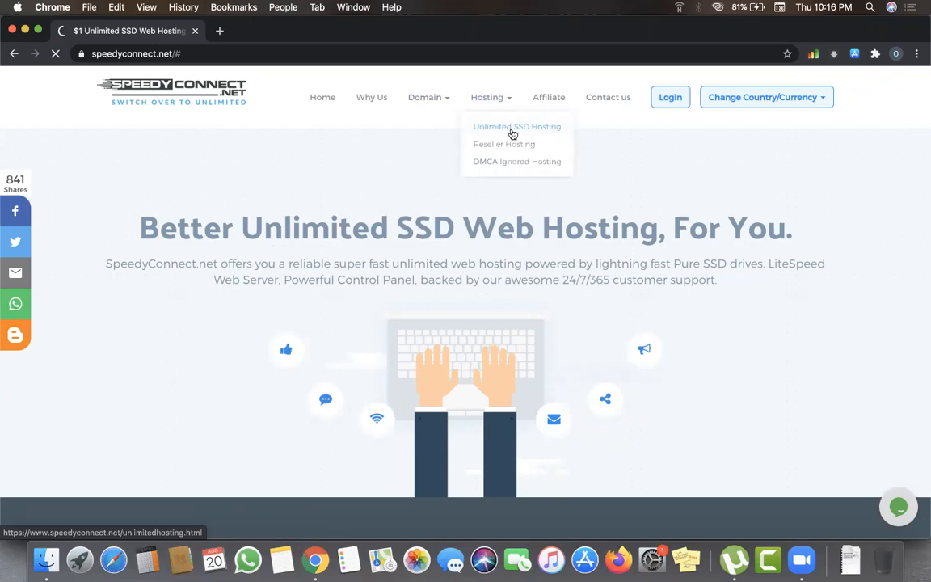
{"action": "left_click", "coordinate": [503, 126]}
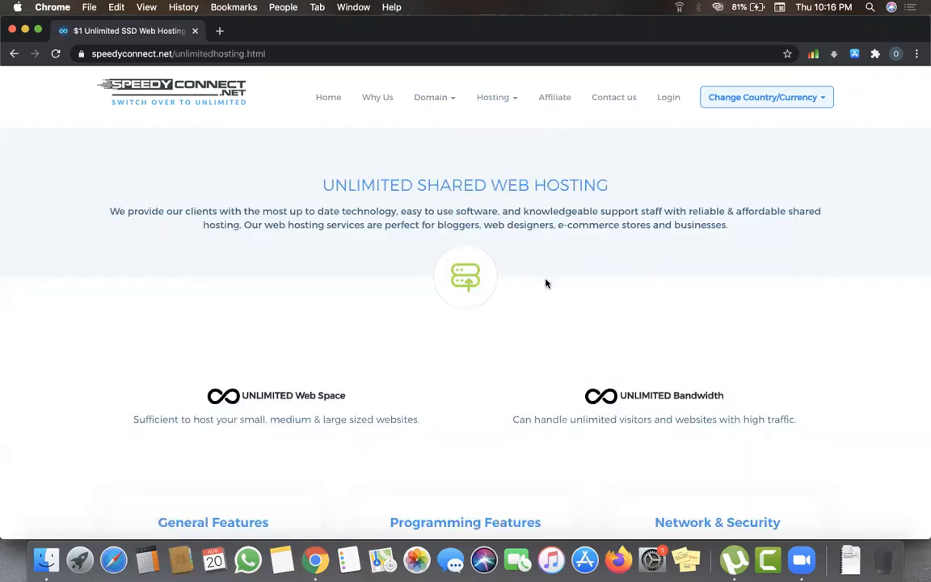
{"action": "scroll", "coordinate": [546, 283], "scroll_direction": "down", "scroll_amount": 3}
{"action": "scroll", "coordinate": [546, 285], "scroll_direction": "down", "scroll_amount": 10}
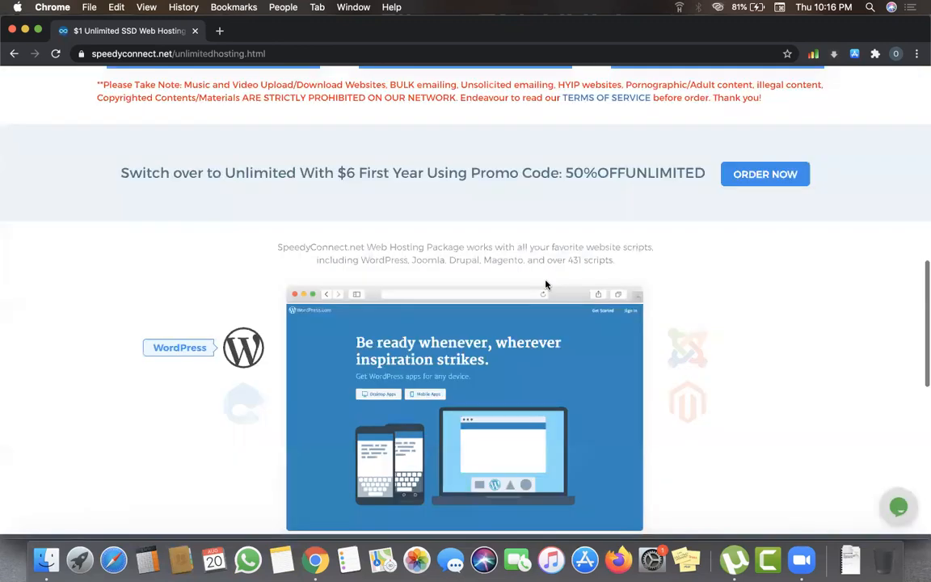
{"action": "scroll", "coordinate": [232, 229], "scroll_direction": "up", "scroll_amount": 1}
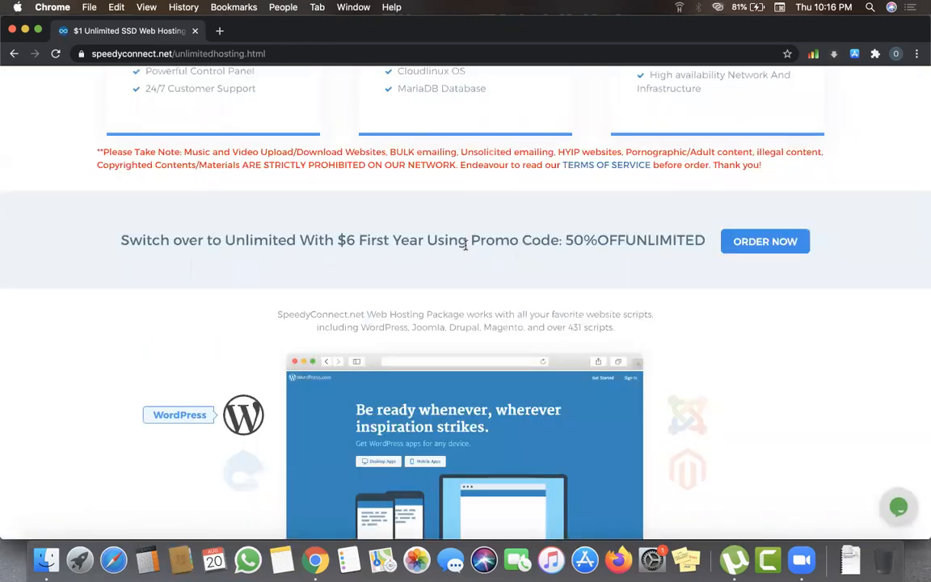
- Order the unlimited hosting plan and enter naijamarketstore as the new domain
{"action": "left_click", "coordinate": [752, 245]}
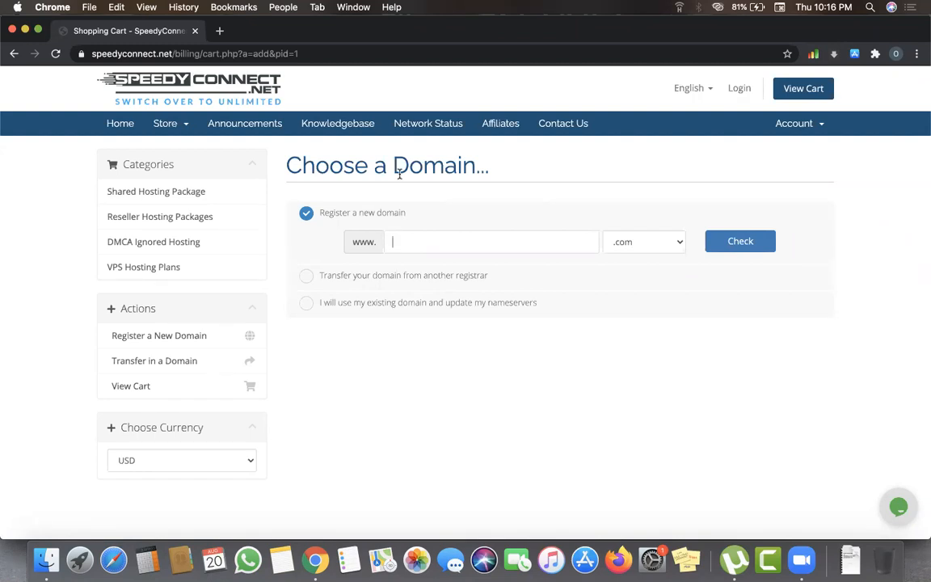
{"action": "left_click", "coordinate": [429, 241]}
{"action": "type", "text": "n"}
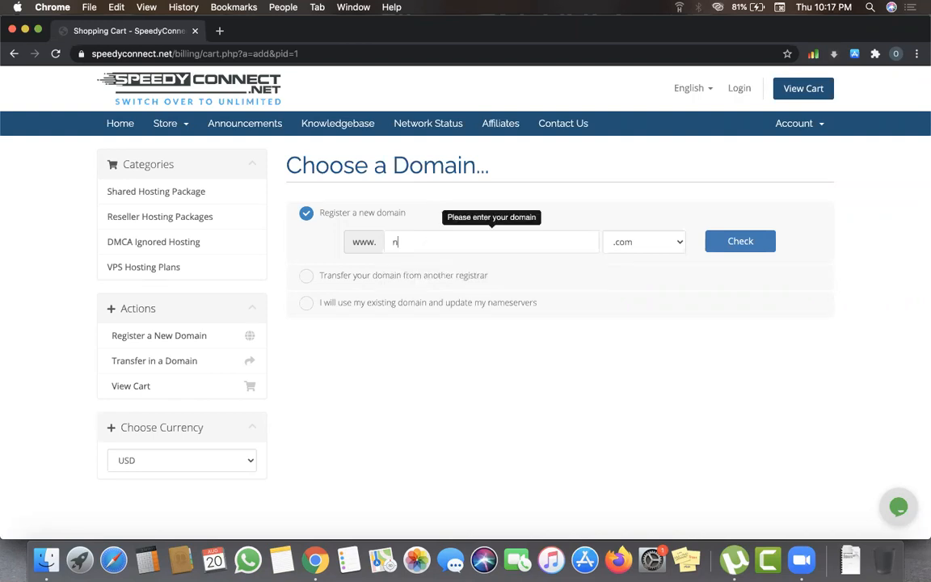
{"action": "type", "text": "aijamarketstore"}
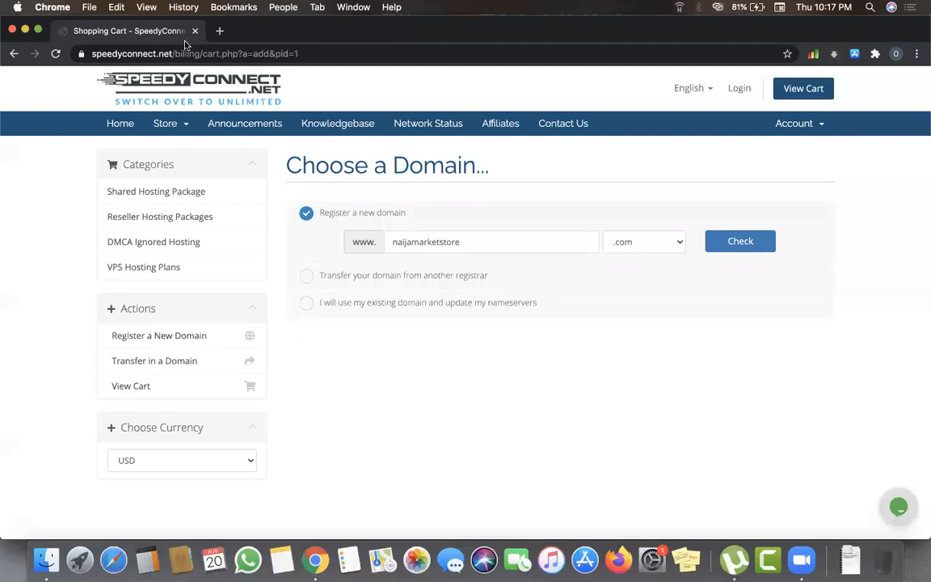
- Go back twice from Choose a Domain to the SpeedyConnect homepage
{"action": "left_click", "coordinate": [103, 52]}
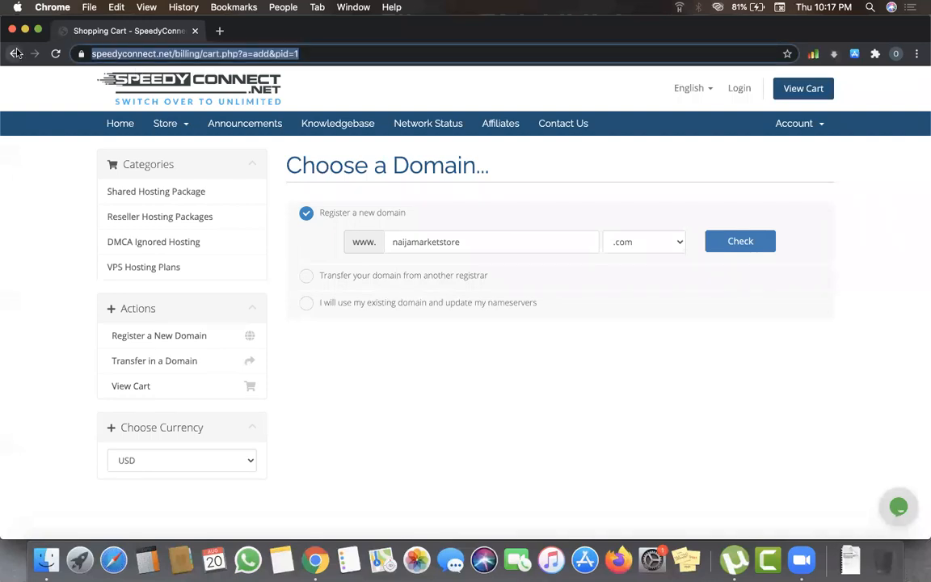
{"action": "left_click", "coordinate": [16, 53]}
{"action": "left_click", "coordinate": [16, 51]}
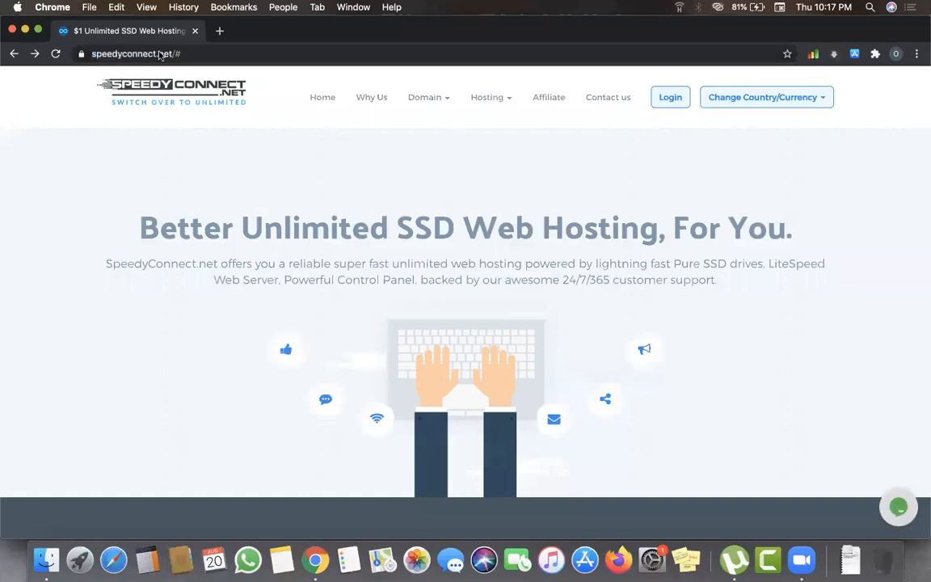
{"action": "left_click", "coordinate": [489, 98]}
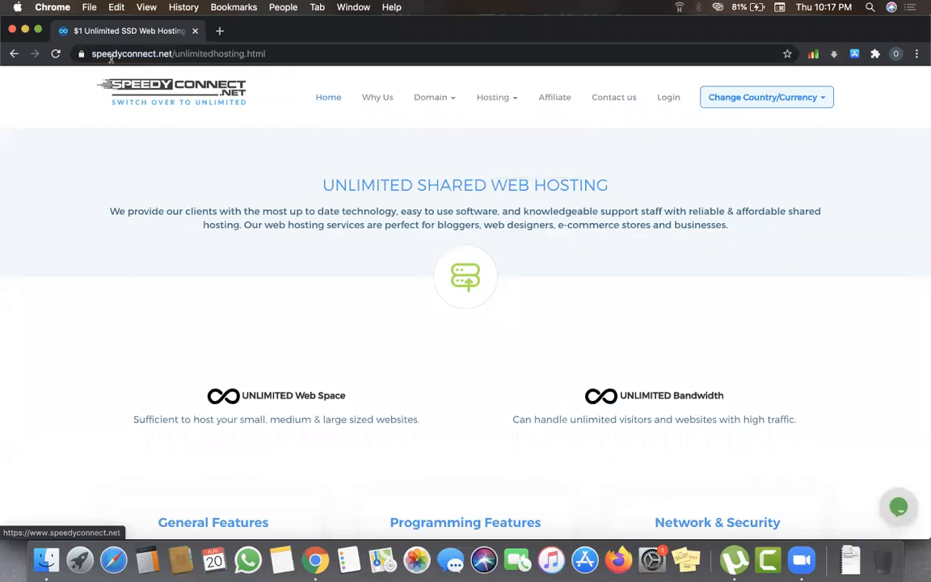
{"action": "left_click", "coordinate": [91, 52]}
{"action": "type", "text": "s"}
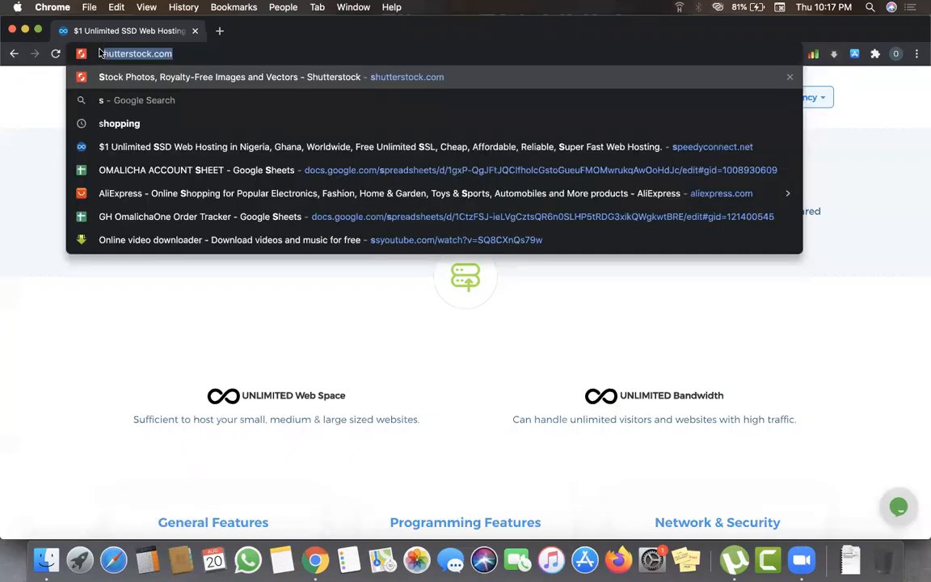
{"action": "key", "text": "Escape"}
- Reopen Unlimited SSD Hosting and restart the order with ORDER NOW
{"action": "mouse_move", "coordinate": [485, 99]}
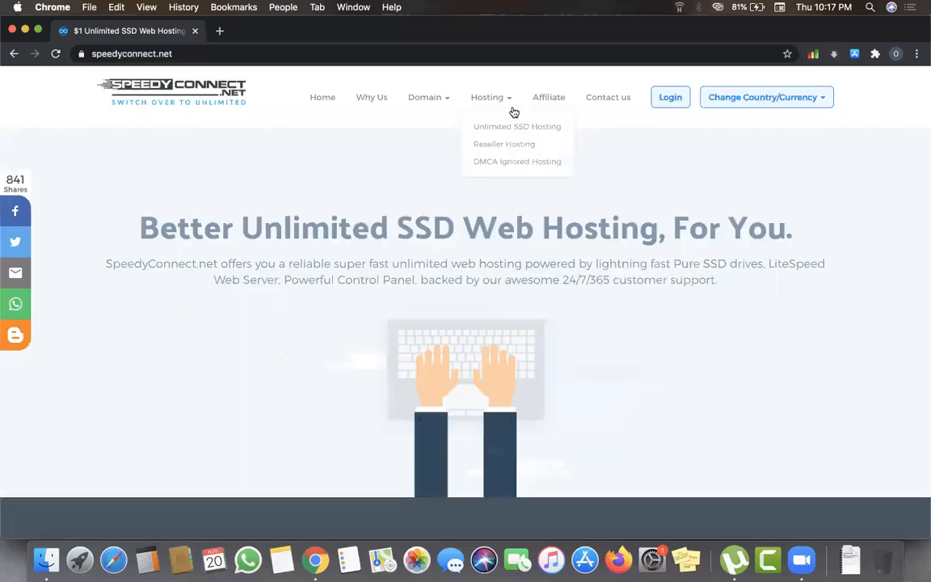
{"action": "left_click", "coordinate": [537, 132]}
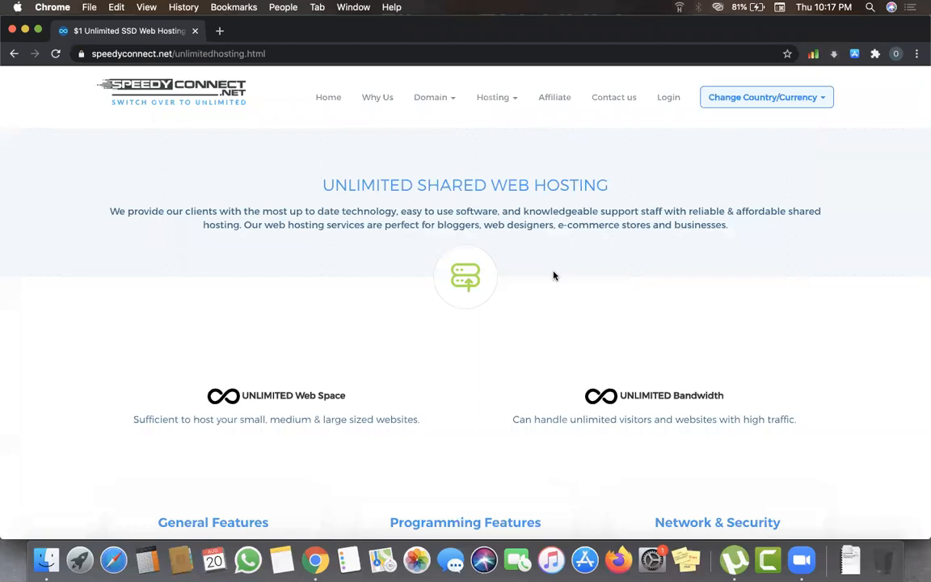
{"action": "scroll", "coordinate": [554, 276], "scroll_direction": "down", "scroll_amount": 1}
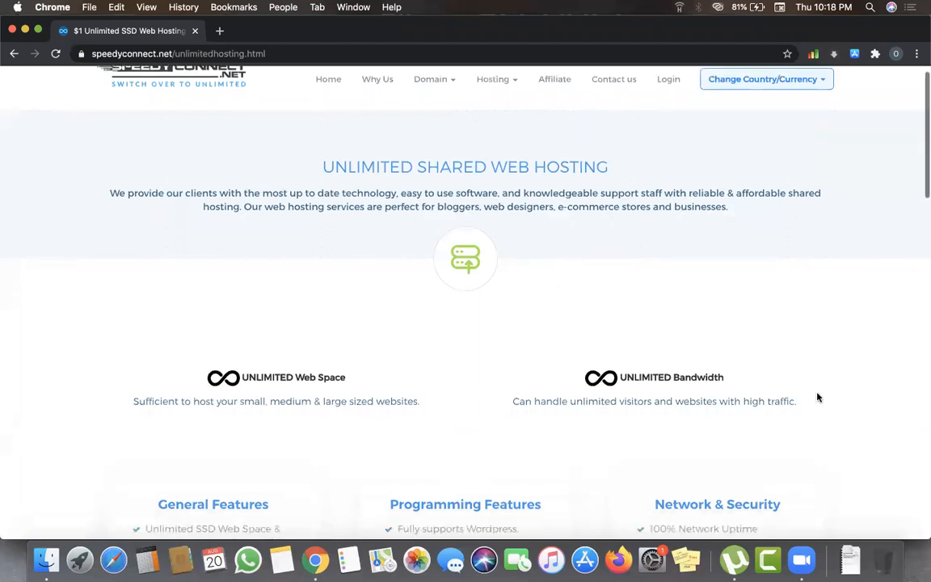
{"action": "scroll", "coordinate": [777, 365], "scroll_direction": "down", "scroll_amount": 10}
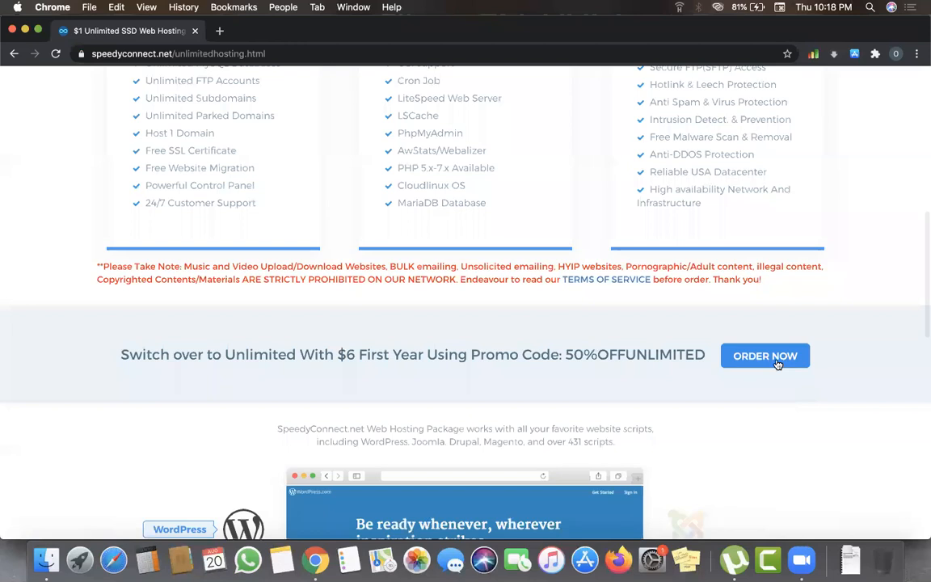
{"action": "left_click", "coordinate": [778, 365]}
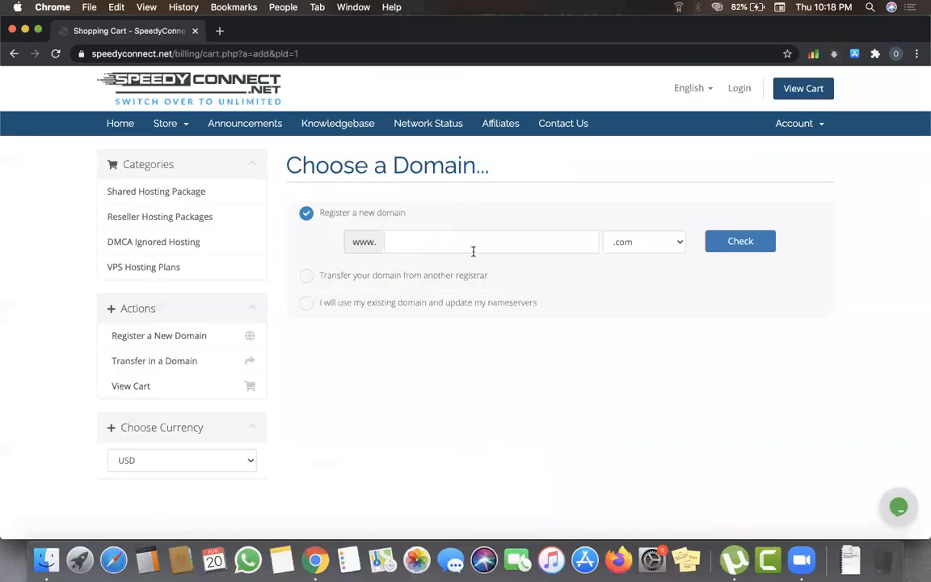
- Check whether naijasupermarket.com is available, then reload the domain page
{"action": "left_click", "coordinate": [460, 247]}
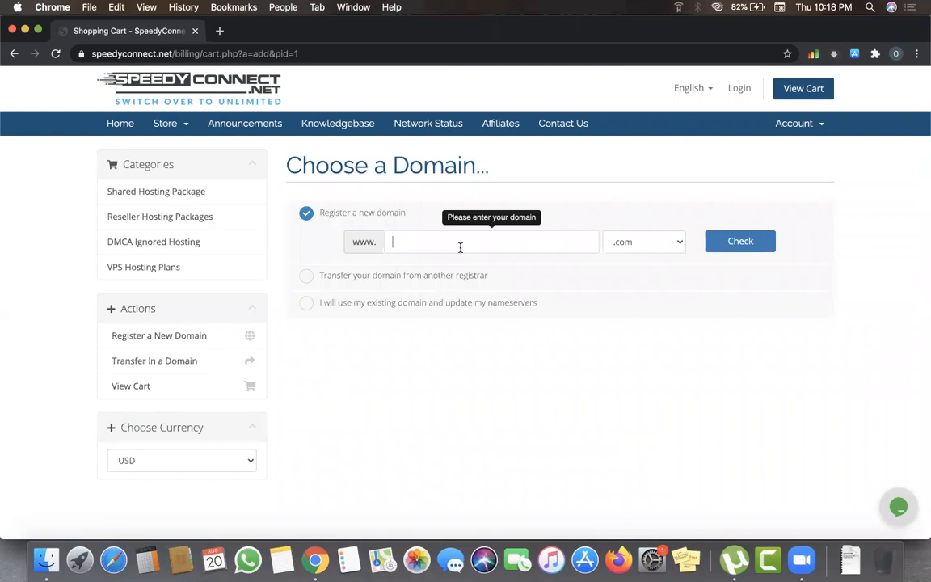
{"action": "type", "text": "naijasupermarket"}
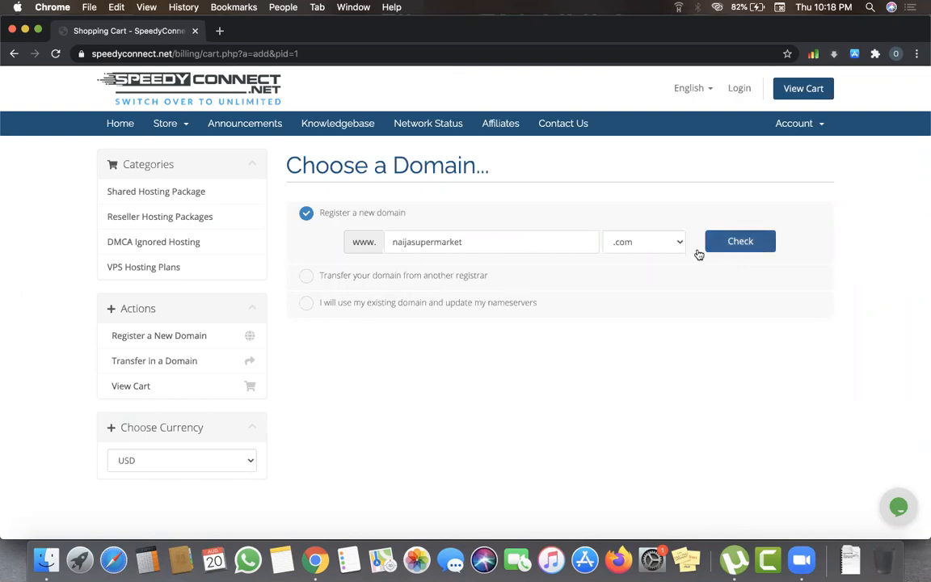
{"action": "left_click", "coordinate": [742, 242]}
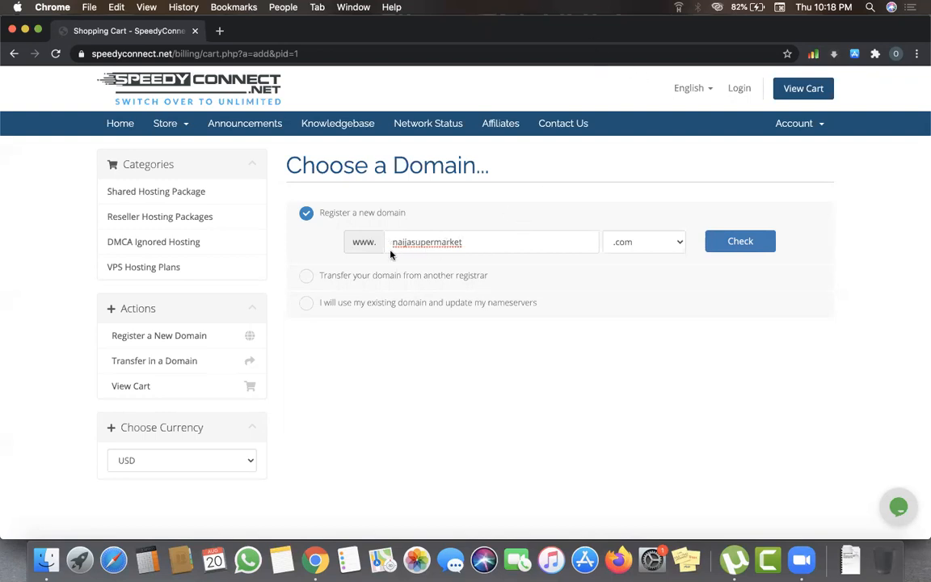
{"action": "left_click", "coordinate": [747, 246]}
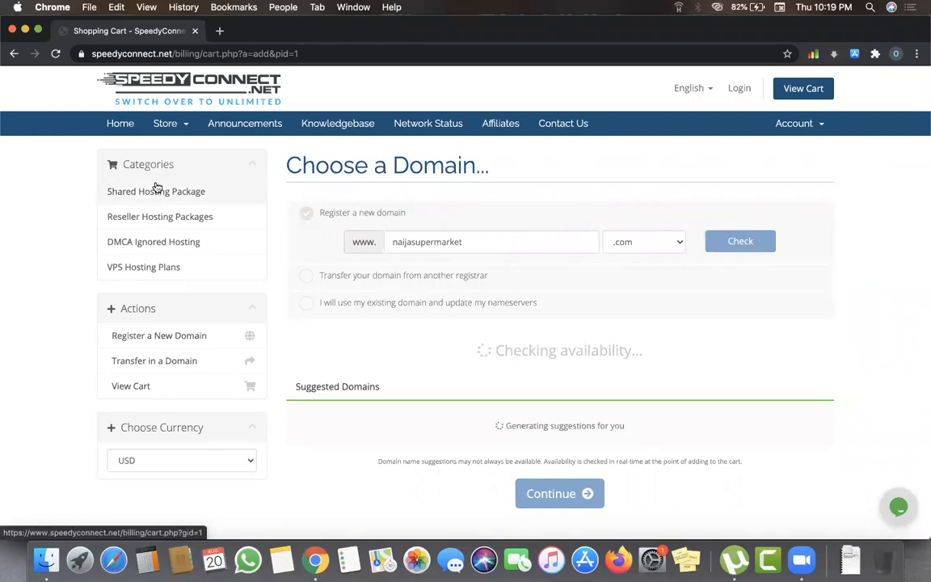
{"action": "left_click", "coordinate": [55, 53]}
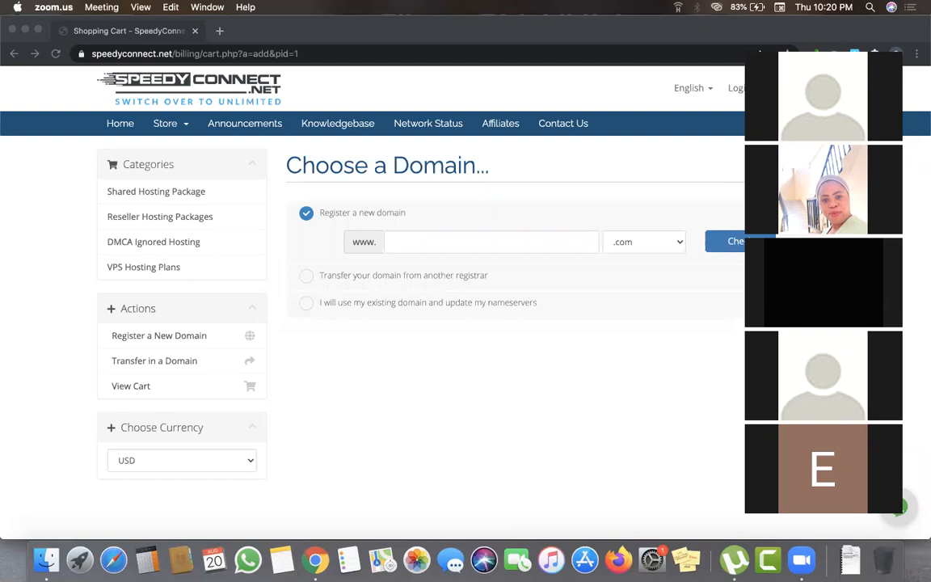
- Reload Choose a Domain, dismiss the Zoom thumbnails, and focus the empty domain field
{"action": "left_click", "coordinate": [764, 42]}
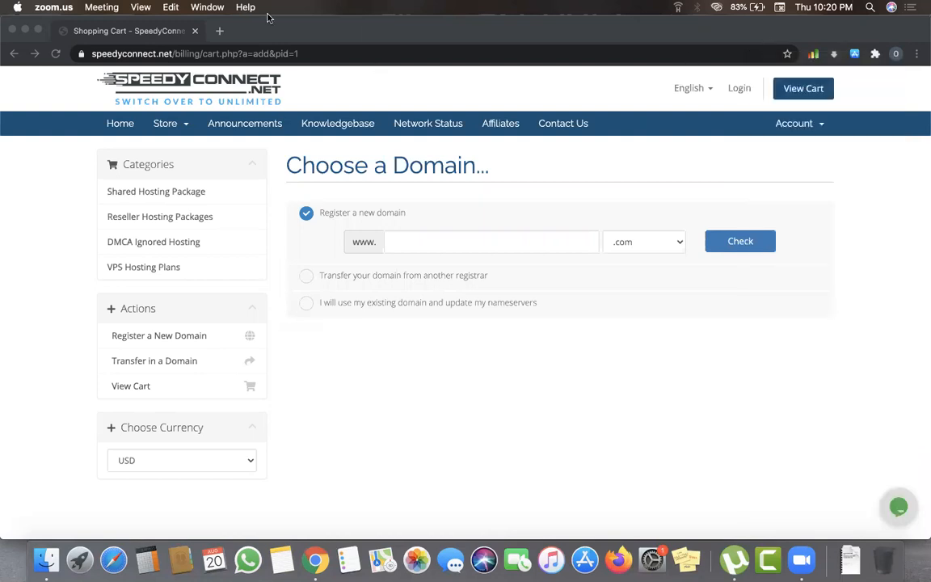
{"action": "left_click", "coordinate": [328, 376]}
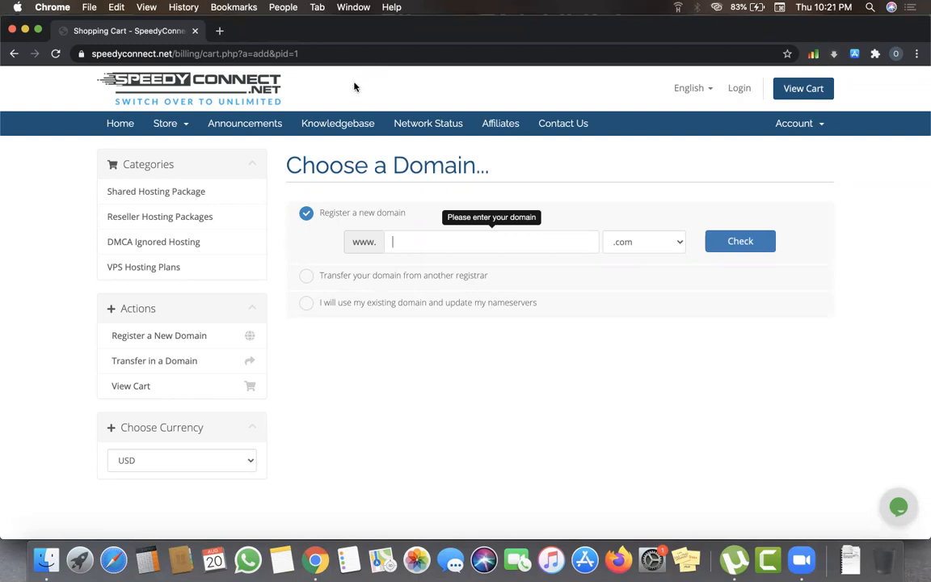
{"action": "left_click", "coordinate": [404, 238]}
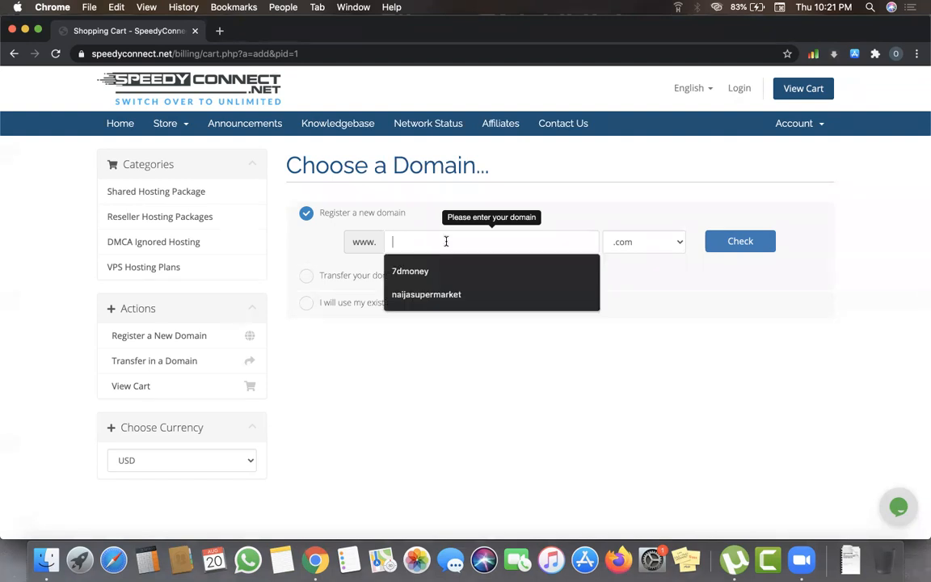
- Autofill naijasupermarket and check .com availability, finding it taken
{"action": "left_click", "coordinate": [425, 270]}
{"action": "left_click", "coordinate": [429, 295]}
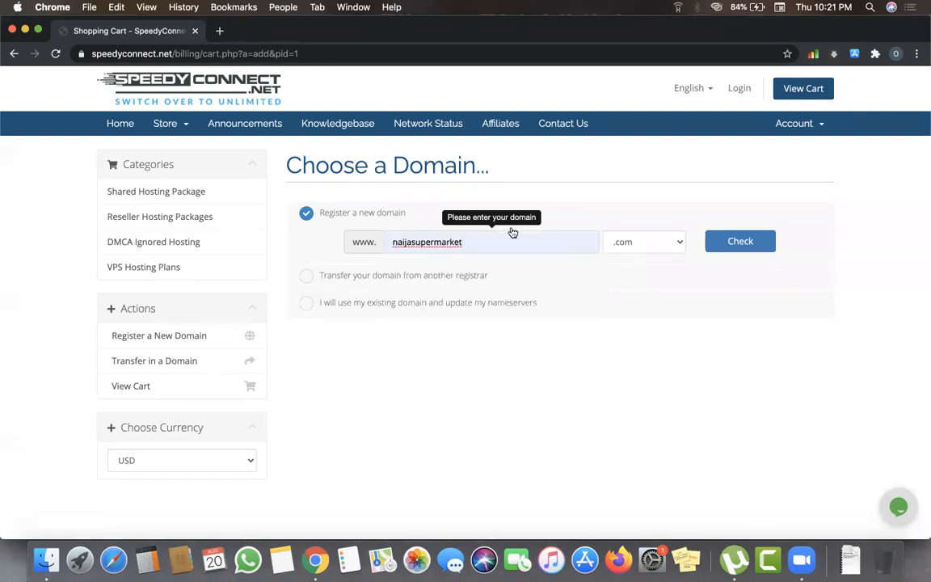
{"action": "left_click", "coordinate": [738, 242]}
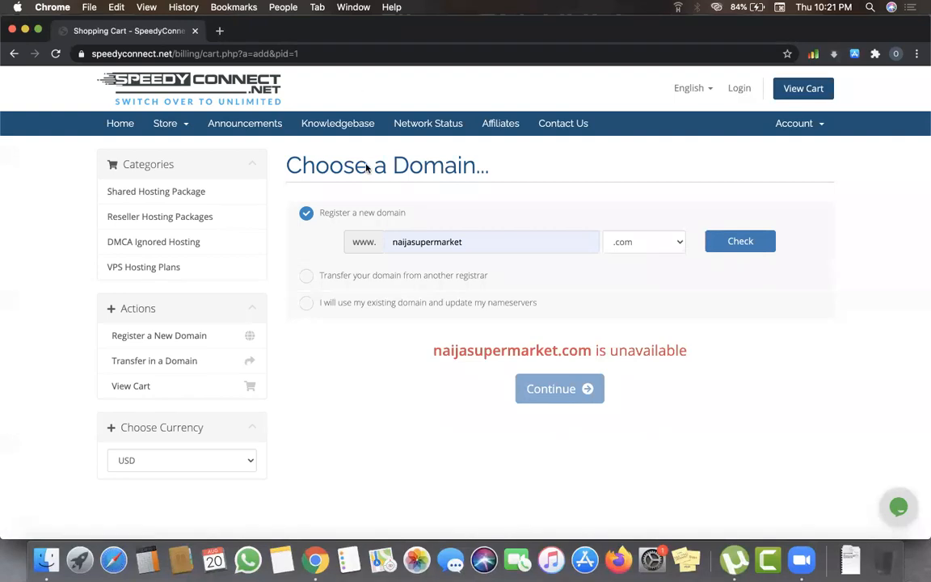
- Check naijasupermarkethub.com, available at $12.00 USD, and continue with it
{"action": "left_click", "coordinate": [469, 241]}
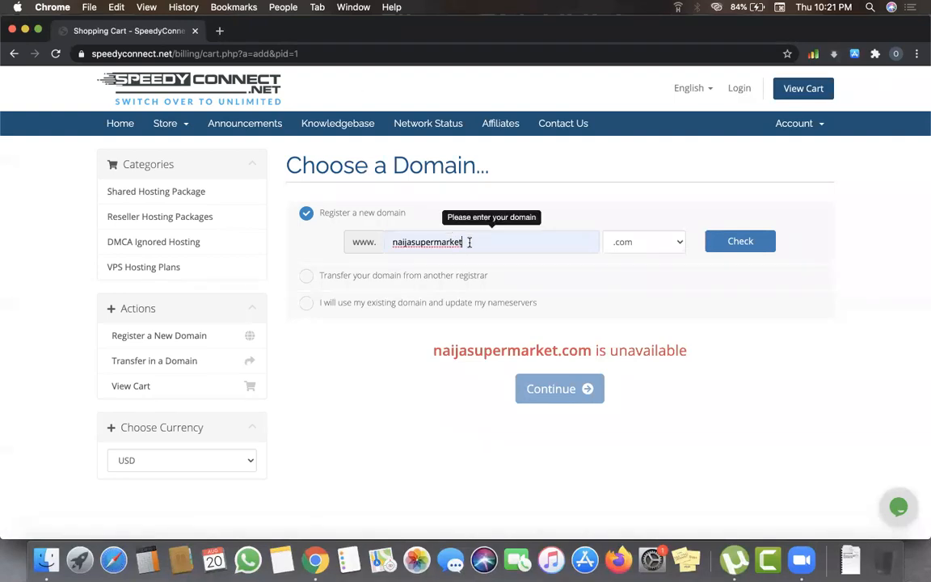
{"action": "type", "text": "hub"}
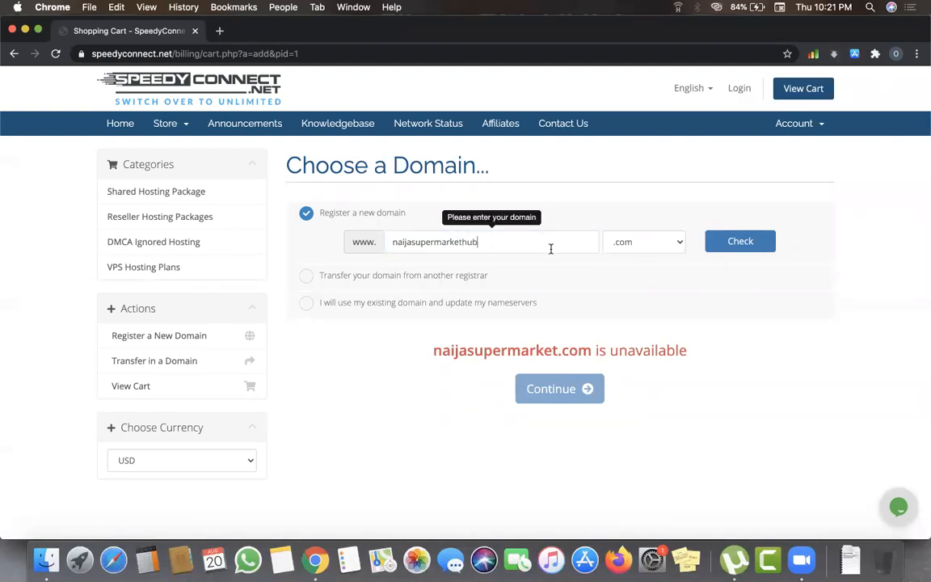
{"action": "left_click", "coordinate": [739, 244]}
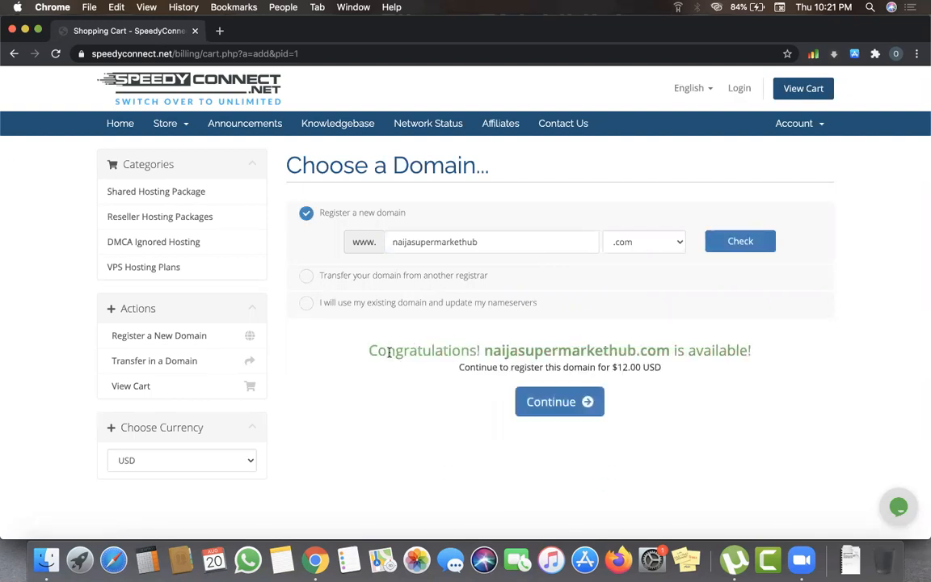
{"action": "left_click_drag", "start_coordinate": [366, 354], "coordinate": [728, 353]}
{"action": "left_click", "coordinate": [530, 402]}
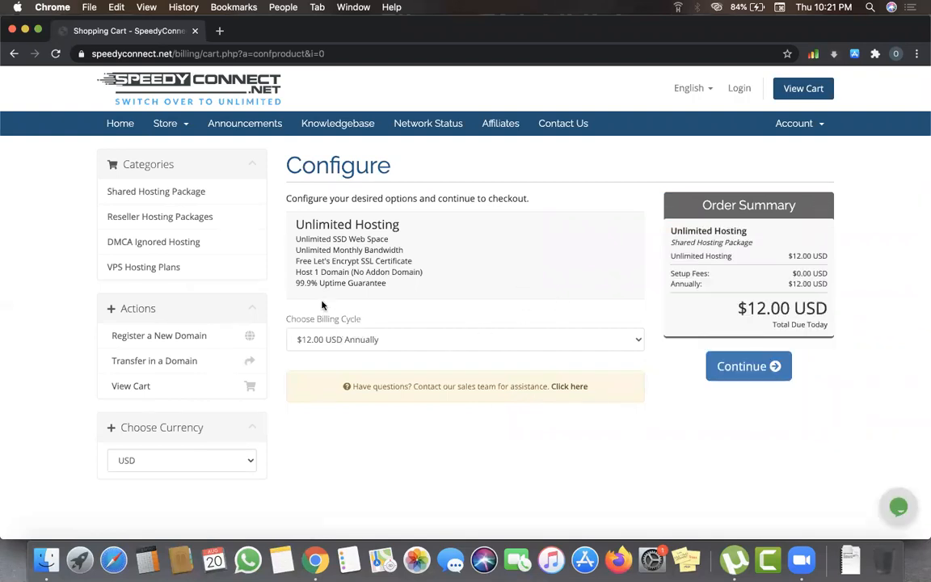
- Keep $12.00 USD annual billing and confirm naijasupermarkethub.com for 1 year
{"action": "left_click", "coordinate": [372, 340]}
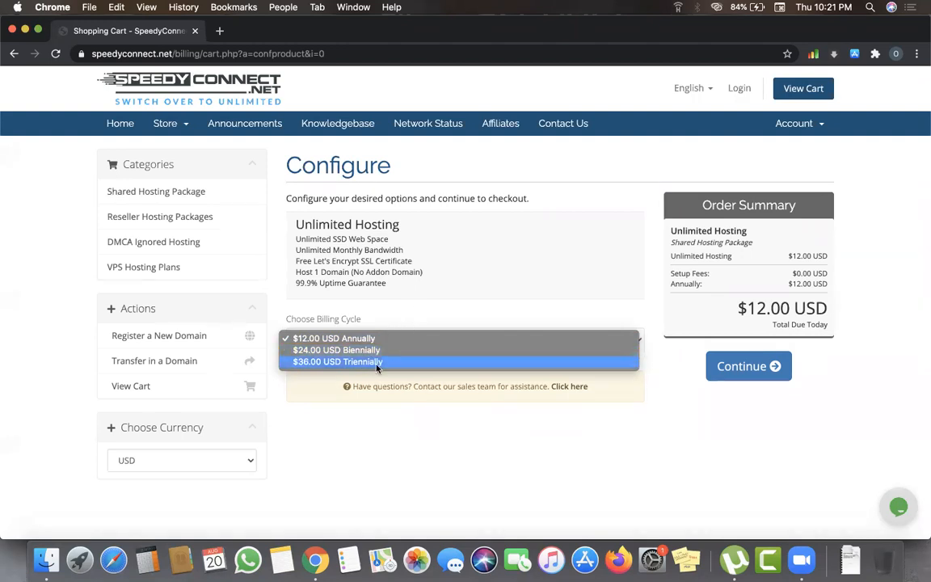
{"action": "left_click", "coordinate": [439, 277]}
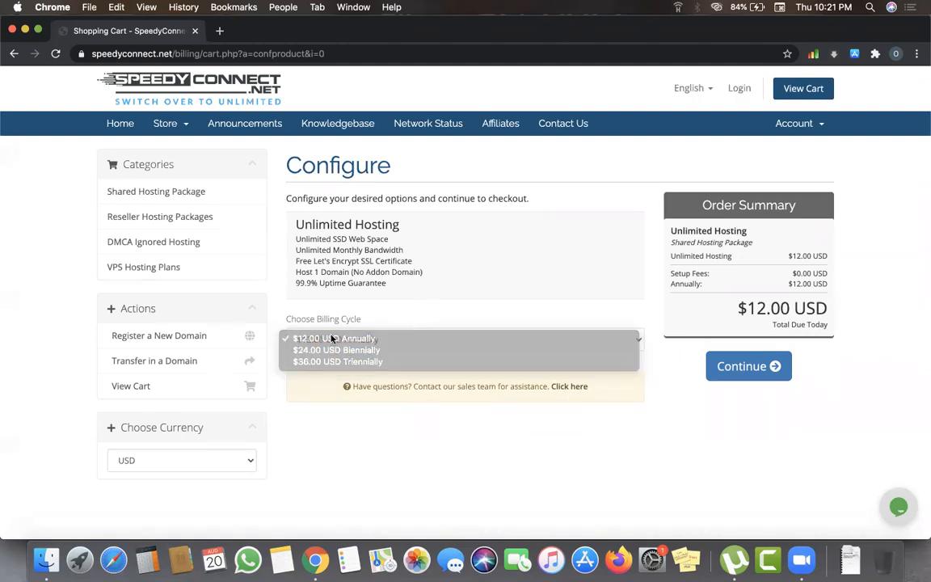
{"action": "left_click", "coordinate": [708, 360]}
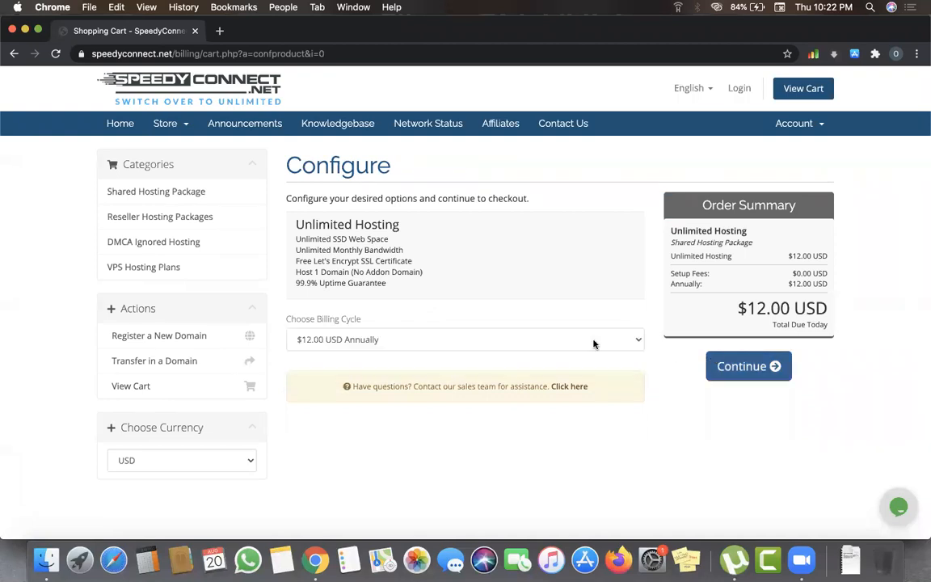
{"action": "left_click", "coordinate": [732, 372]}
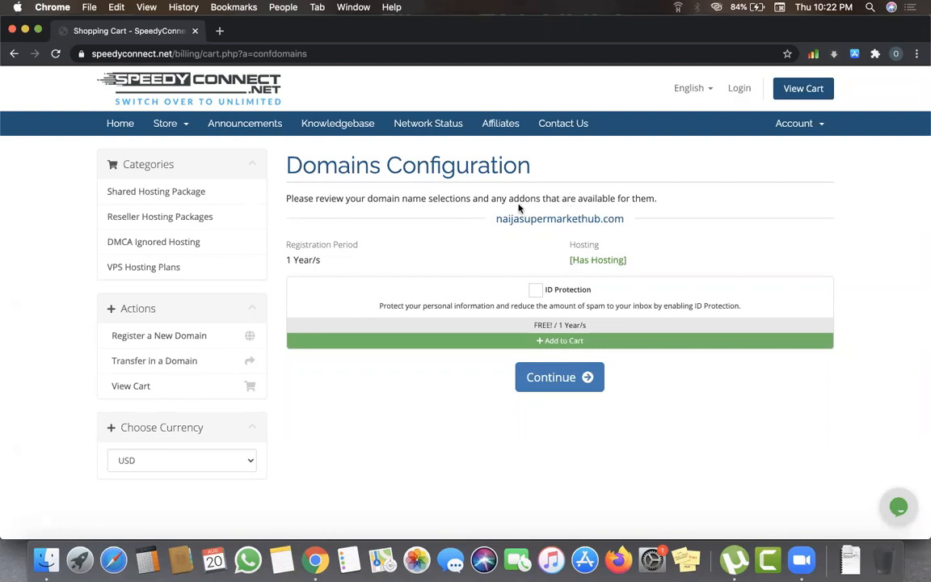
{"action": "left_click_drag", "start_coordinate": [492, 223], "coordinate": [623, 223]}
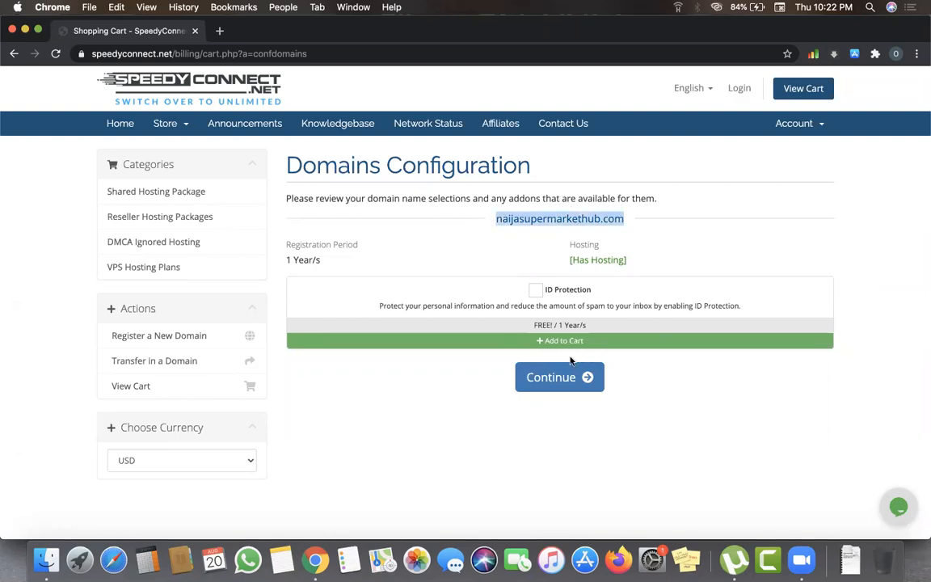
{"action": "left_click", "coordinate": [555, 375]}
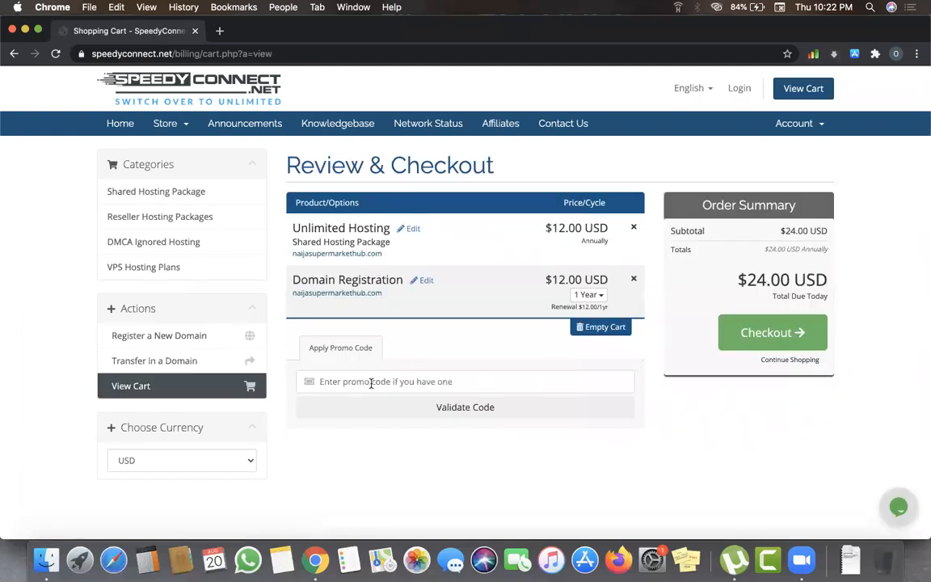
- Fill in promo code 50%OFFUNLIMITED, preview checkout, and return to the cart
{"action": "left_click", "coordinate": [372, 383]}
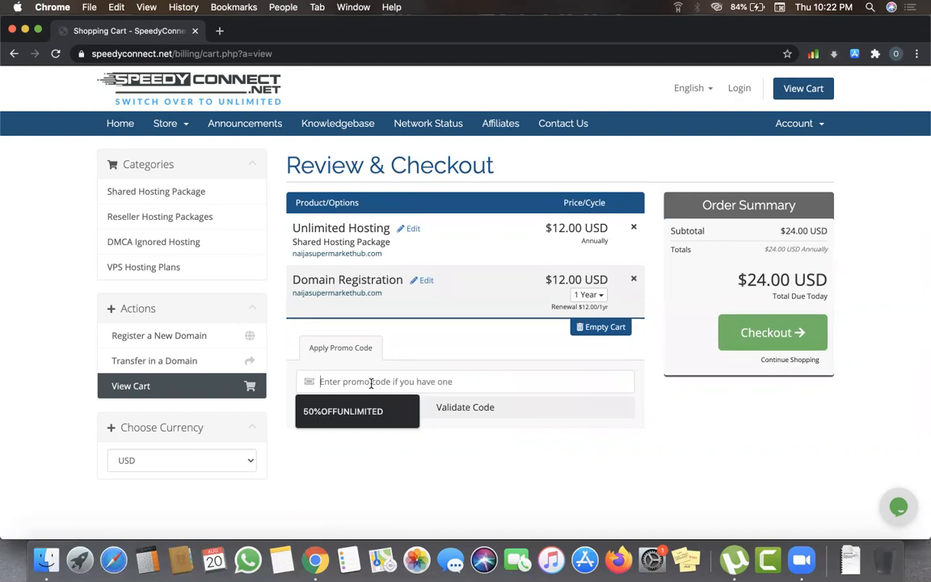
{"action": "left_click", "coordinate": [363, 413]}
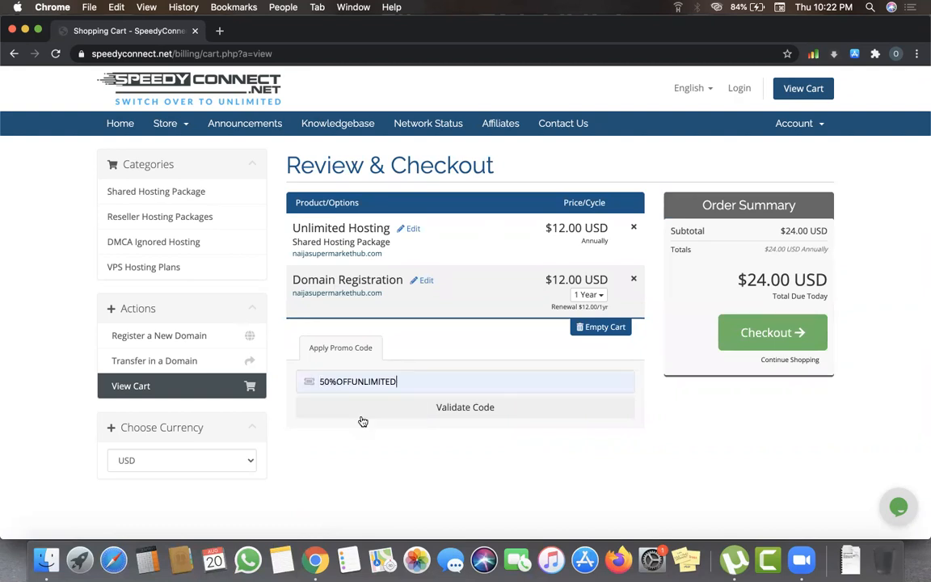
{"action": "left_click", "coordinate": [732, 332]}
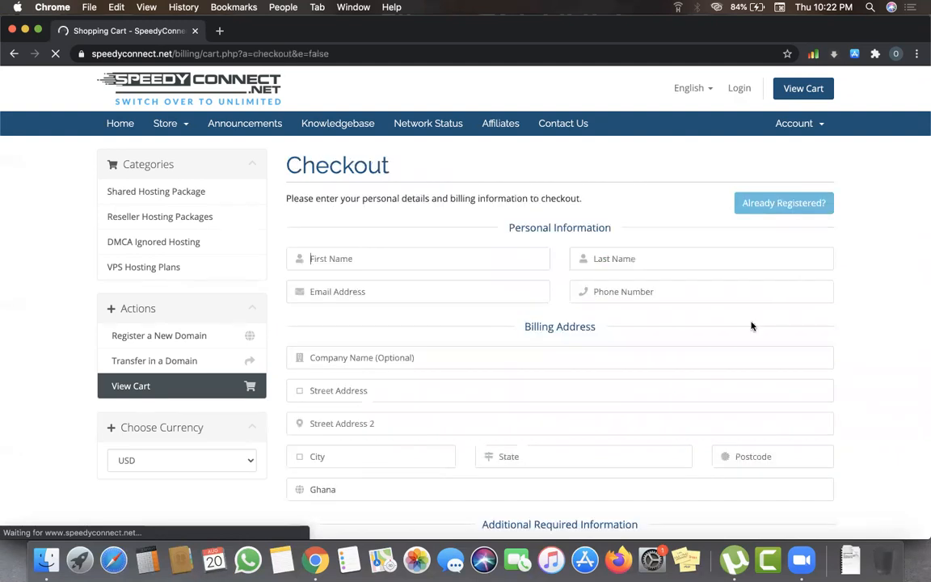
{"action": "scroll", "coordinate": [758, 337], "scroll_direction": "down", "scroll_amount": 10}
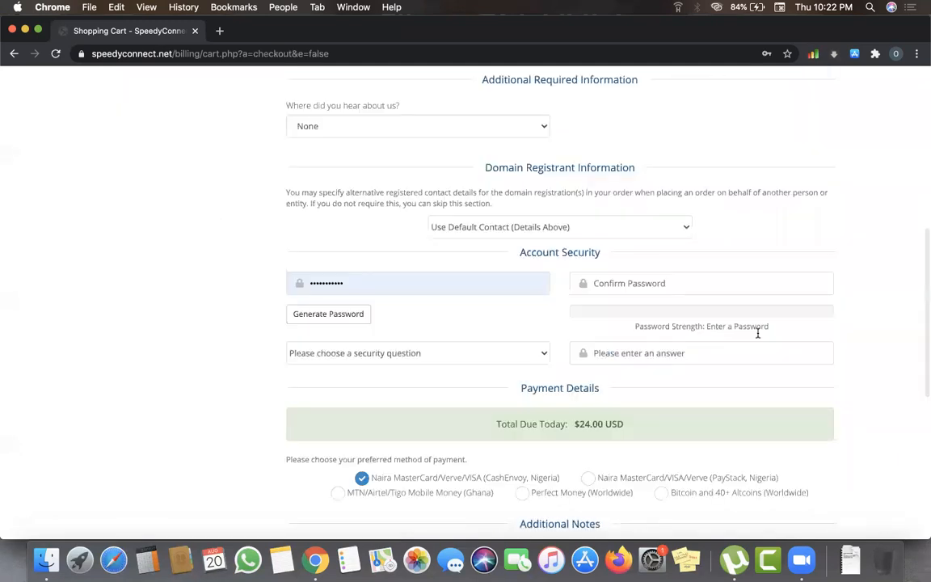
{"action": "scroll", "coordinate": [757, 330], "scroll_direction": "down", "scroll_amount": 5}
{"action": "scroll", "coordinate": [759, 334], "scroll_direction": "up", "scroll_amount": 15}
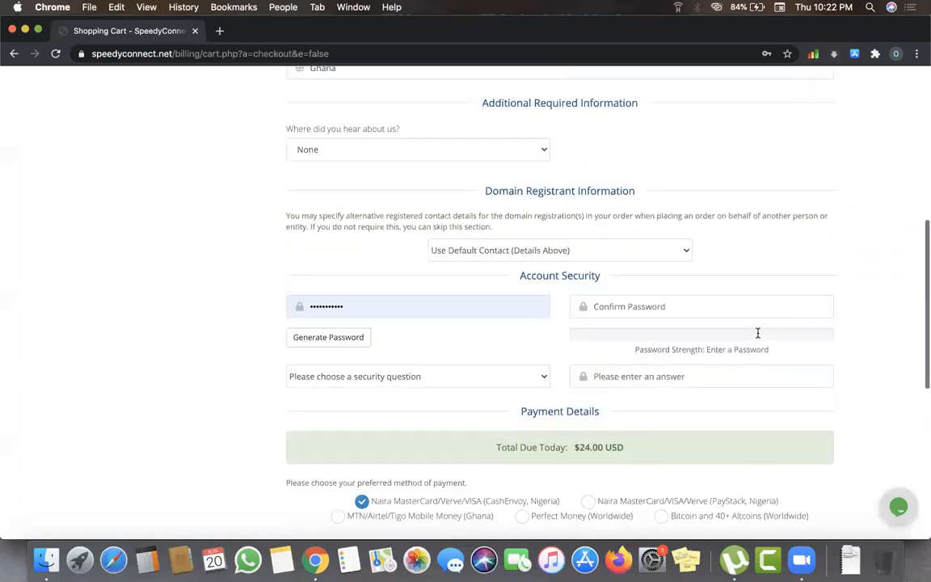
{"action": "left_click", "coordinate": [14, 57]}
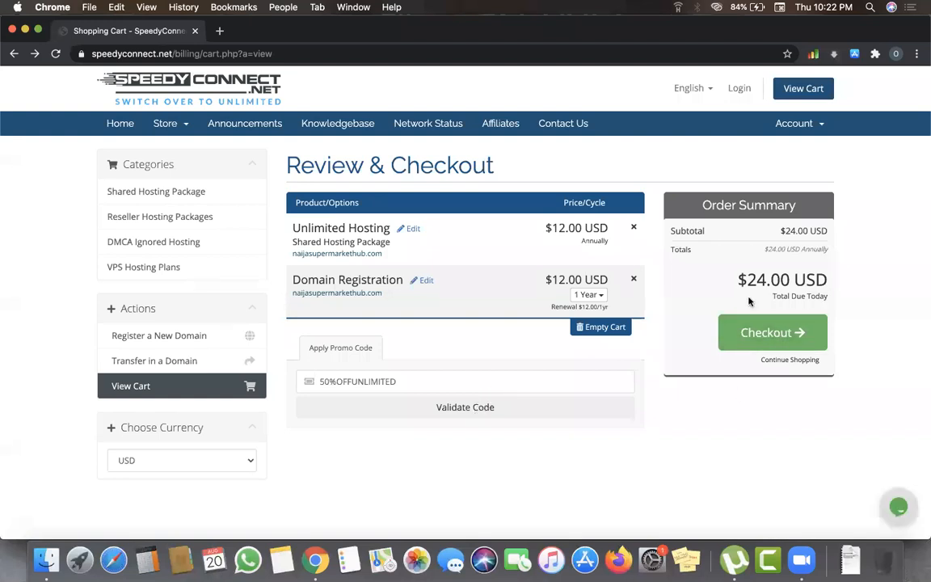
- Validate 50%OFFUNLIMITED for a $6.00 discount, making the total $18.00 USD, and check out
{"action": "left_click", "coordinate": [451, 413]}
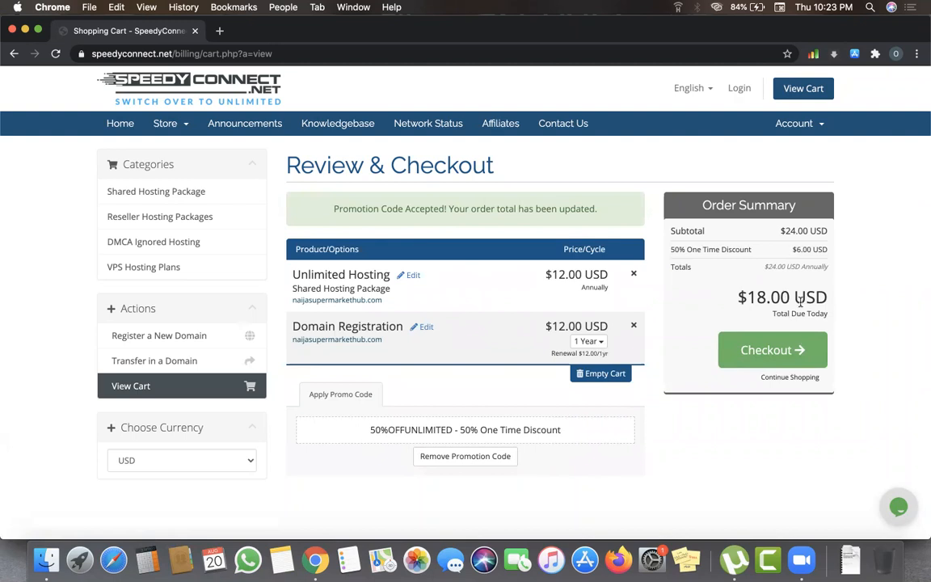
{"action": "left_click", "coordinate": [775, 345]}
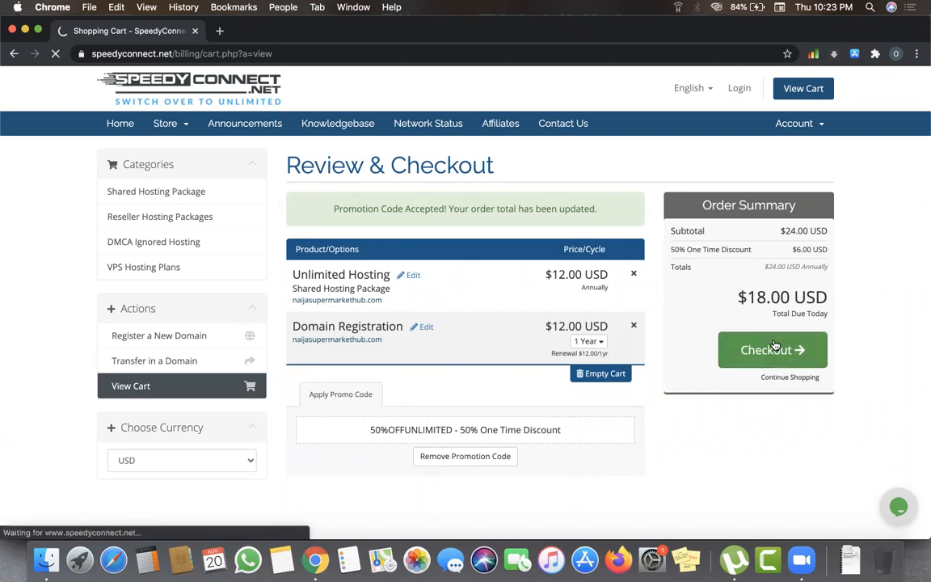
- Open Chrome's Manage addresses settings from the Checkout First Name autofill list
{"action": "scroll", "coordinate": [468, 328], "scroll_direction": "down", "scroll_amount": 3}
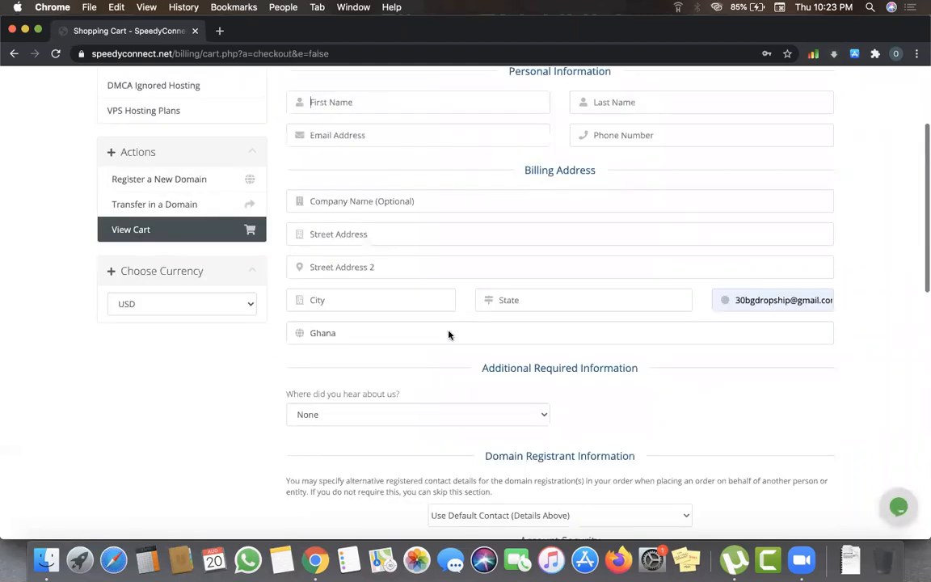
{"action": "scroll", "coordinate": [387, 265], "scroll_direction": "up", "scroll_amount": 5}
{"action": "left_click", "coordinate": [367, 224]}
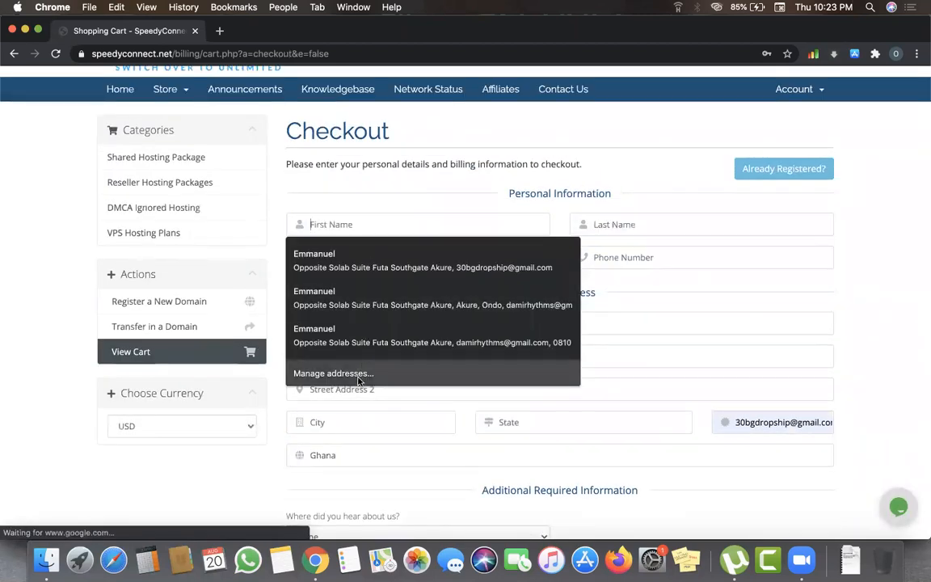
{"action": "left_click", "coordinate": [356, 374]}
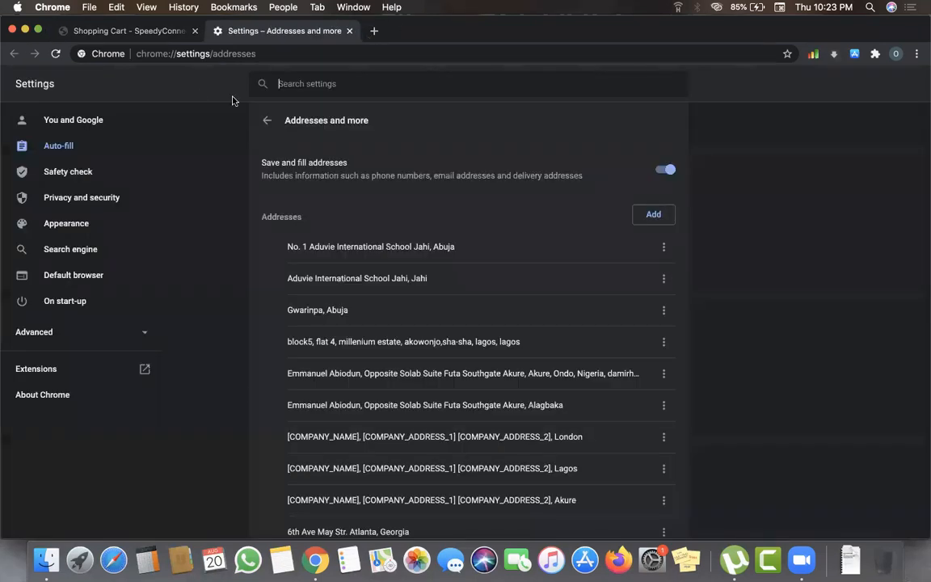
- Resize the Chrome window and close the Addresses settings tab with Cmd+W
{"action": "double_click", "coordinate": [742, 38]}
{"action": "double_click", "coordinate": [742, 38]}
{"action": "key", "text": "super+w"}
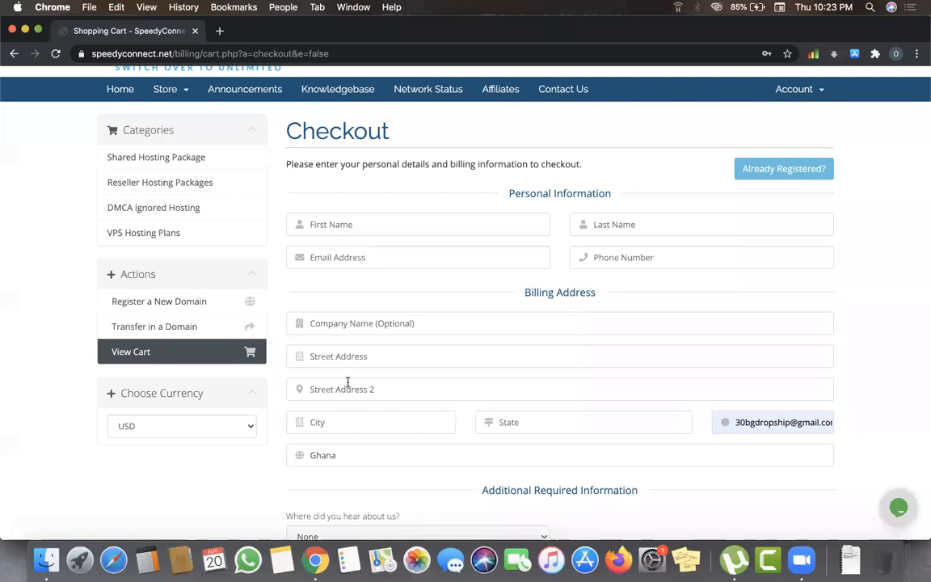
- Fill the billing address from a saved Chrome autofill entry
{"action": "scroll", "coordinate": [348, 386], "scroll_direction": "down", "scroll_amount": 10}
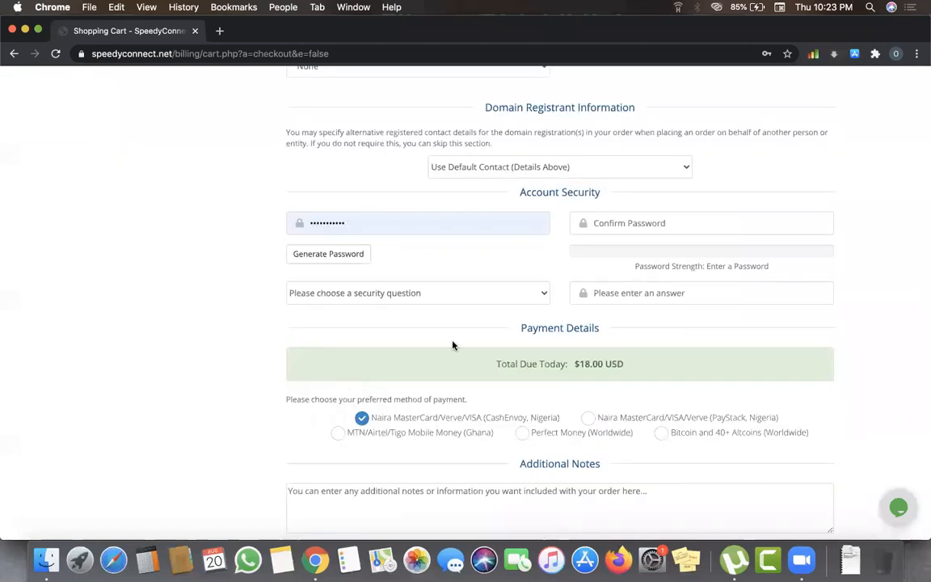
{"action": "scroll", "coordinate": [453, 344], "scroll_direction": "up", "scroll_amount": 3}
{"action": "scroll", "coordinate": [453, 346], "scroll_direction": "up", "scroll_amount": 8}
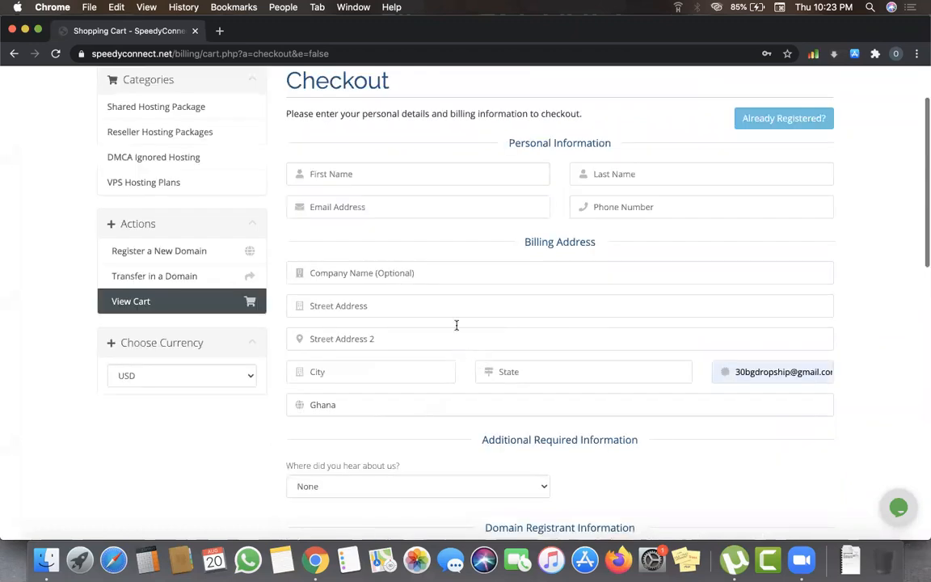
{"action": "scroll", "coordinate": [457, 326], "scroll_direction": "up", "scroll_amount": 1}
{"action": "left_click", "coordinate": [456, 326]}
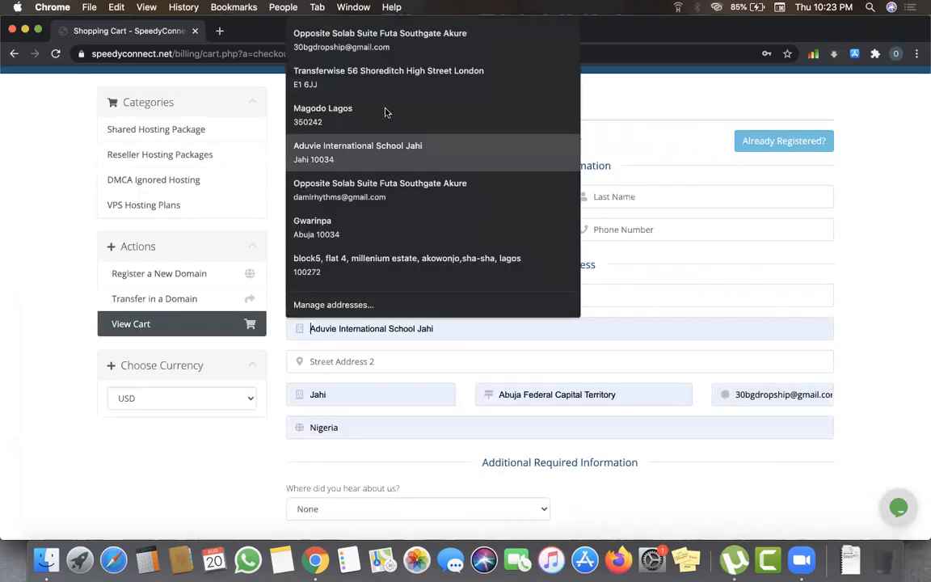
{"action": "left_click", "coordinate": [371, 229]}
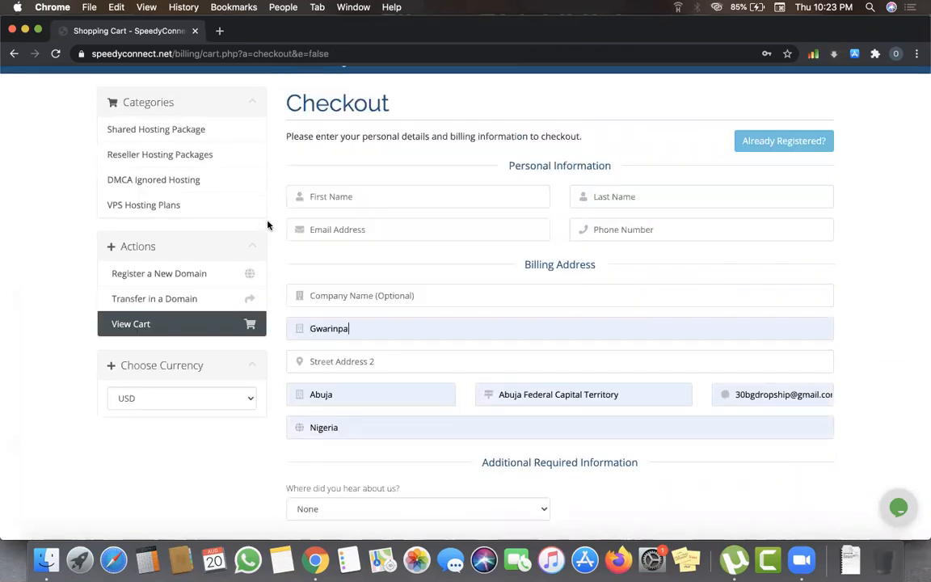
- Enter the customer's first name, last name, phone number and e-mail address
{"action": "left_click", "coordinate": [334, 203]}
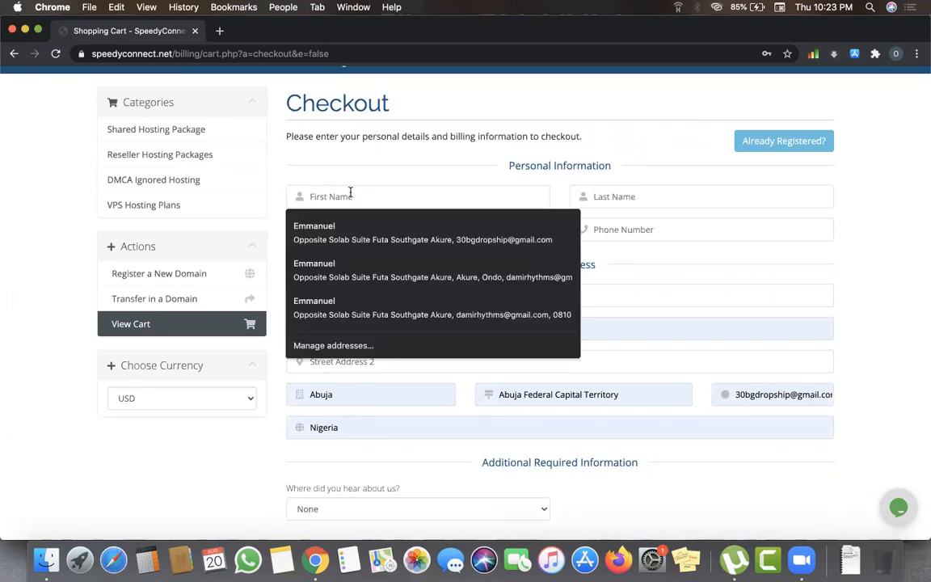
{"action": "left_click", "coordinate": [361, 225]}
{"action": "left_click", "coordinate": [631, 198]}
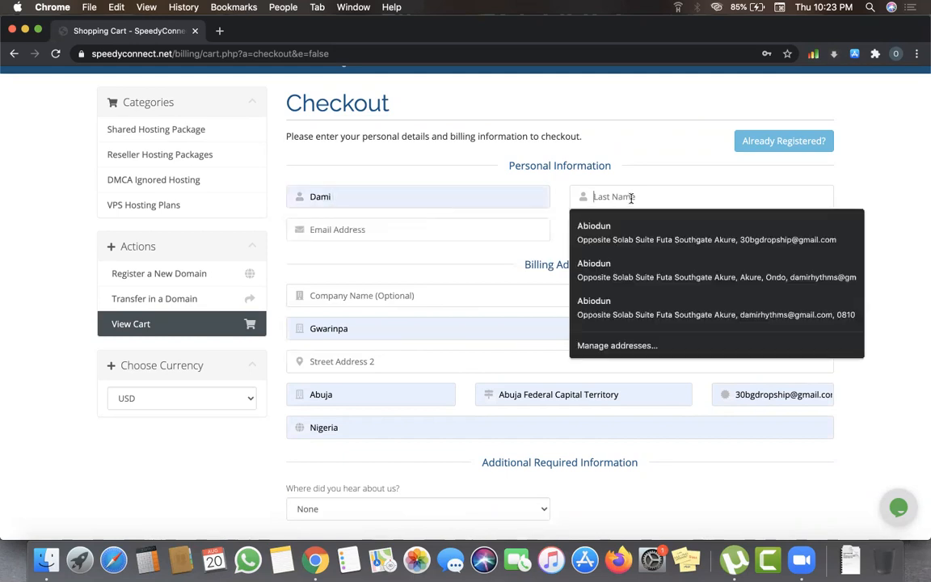
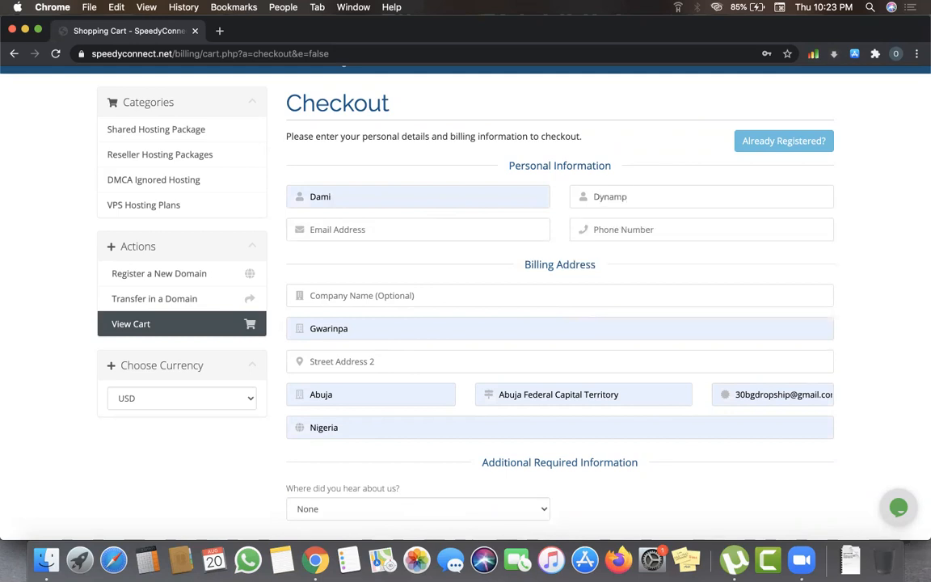
{"action": "left_click", "coordinate": [639, 229]}
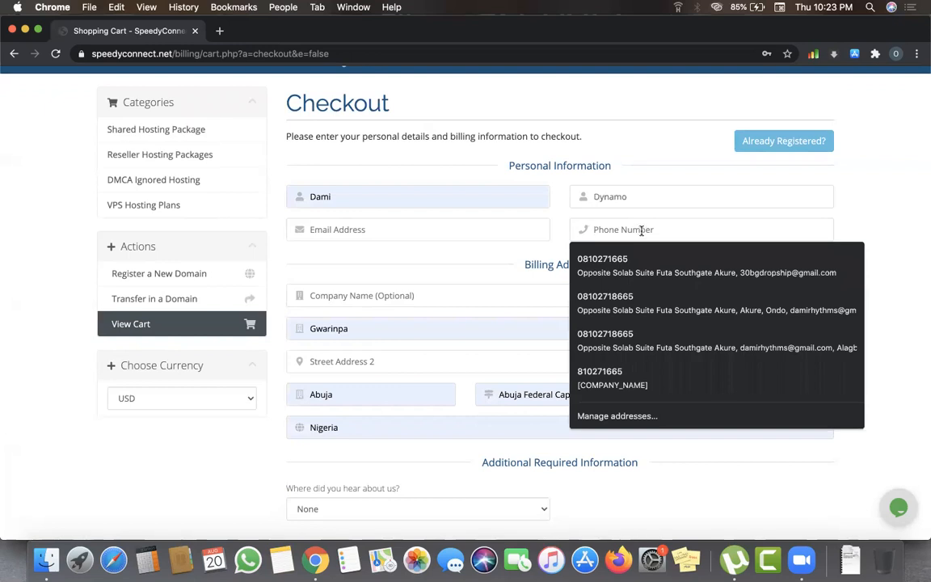
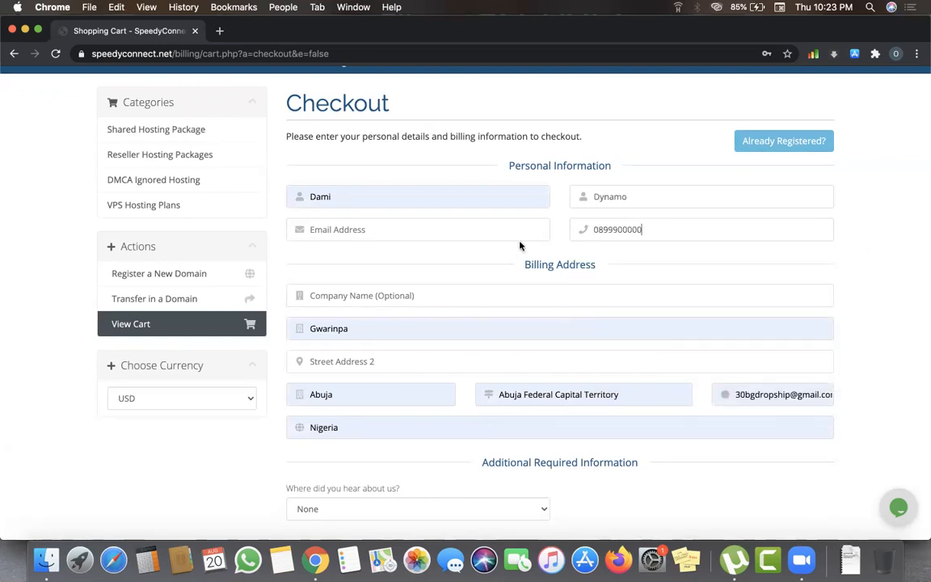
{"action": "left_click", "coordinate": [477, 229]}
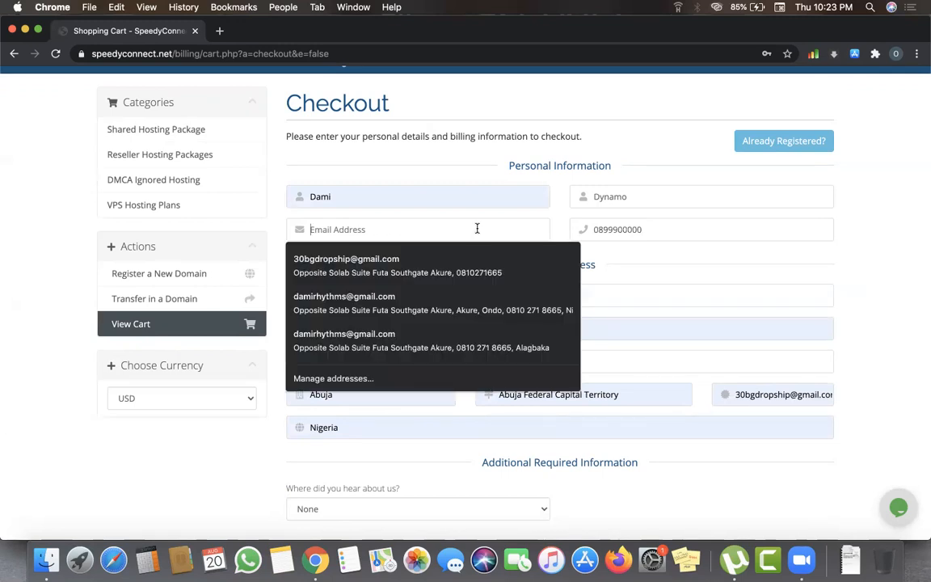
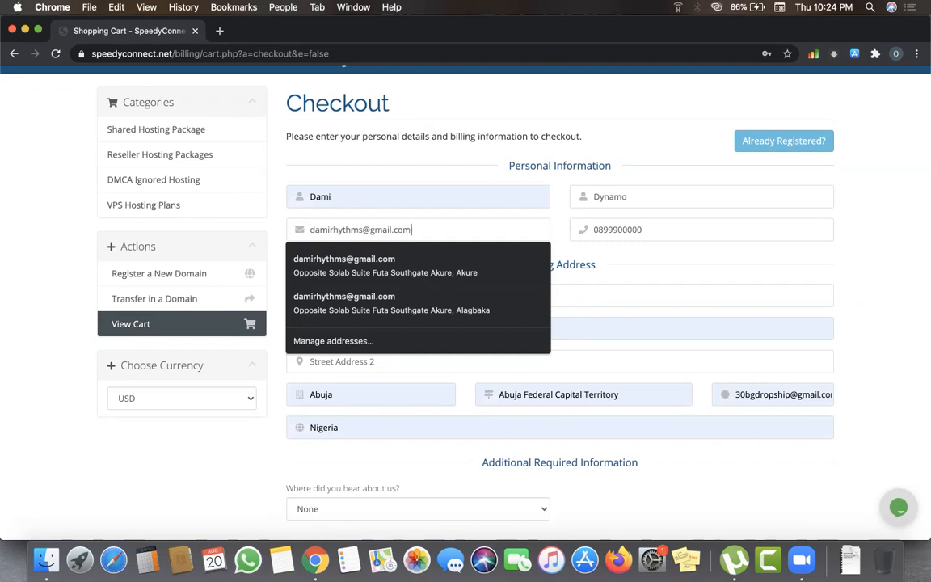
{"action": "left_click", "coordinate": [636, 294]}
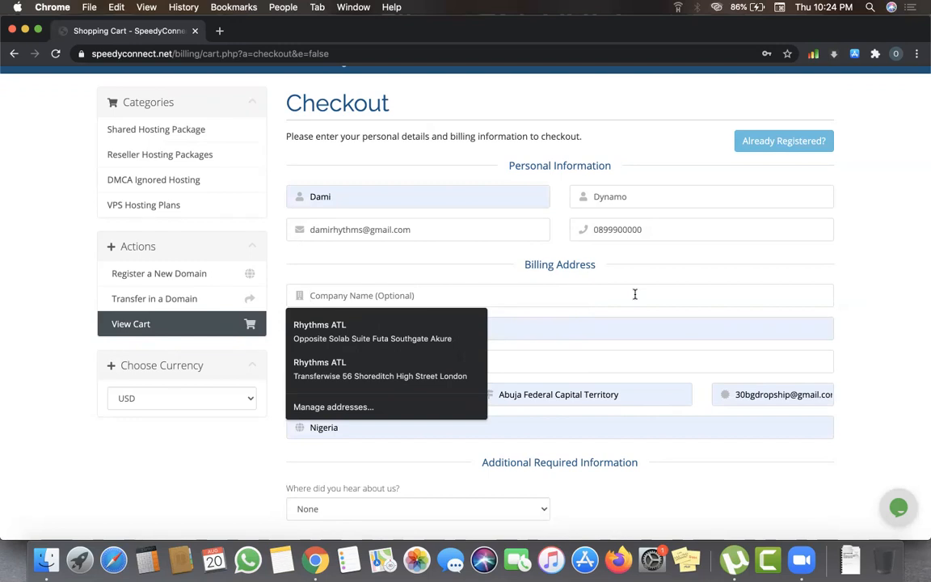
- Set 'Where did you hear about us' to A Friend
{"action": "scroll", "coordinate": [647, 368], "scroll_direction": "down", "scroll_amount": 1}
{"action": "scroll", "coordinate": [647, 368], "scroll_direction": "down", "scroll_amount": 1}
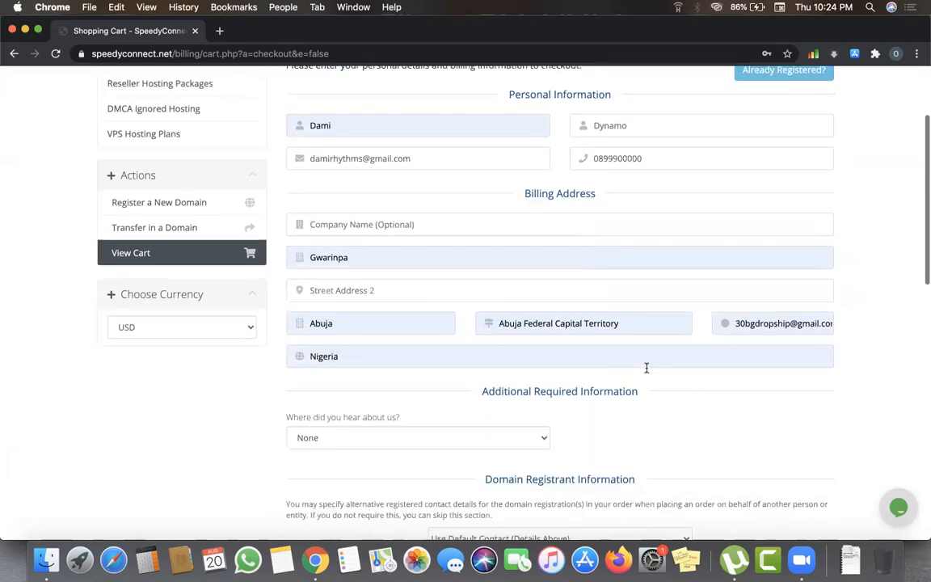
{"action": "scroll", "coordinate": [646, 371], "scroll_direction": "down", "scroll_amount": 1}
{"action": "scroll", "coordinate": [647, 372], "scroll_direction": "down", "scroll_amount": 5}
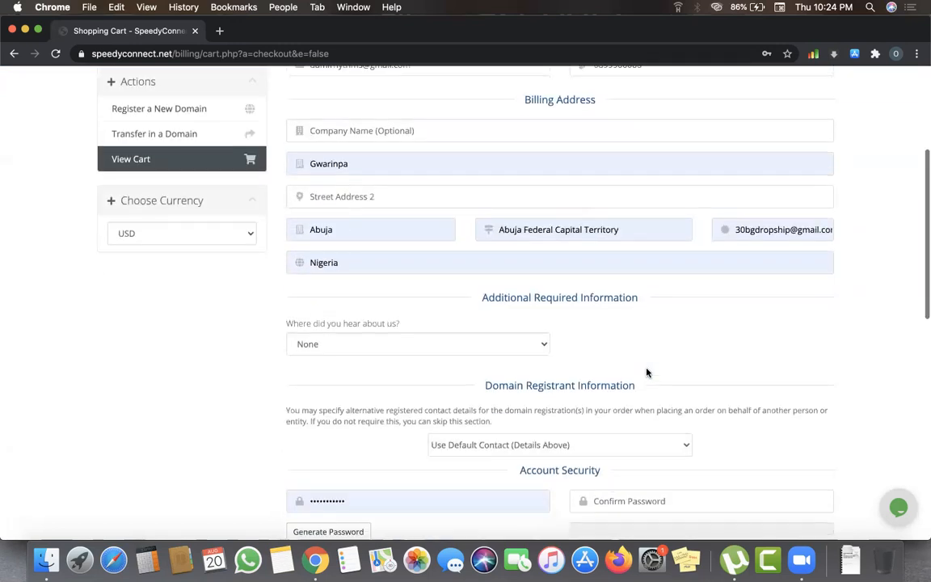
{"action": "left_click", "coordinate": [481, 237]}
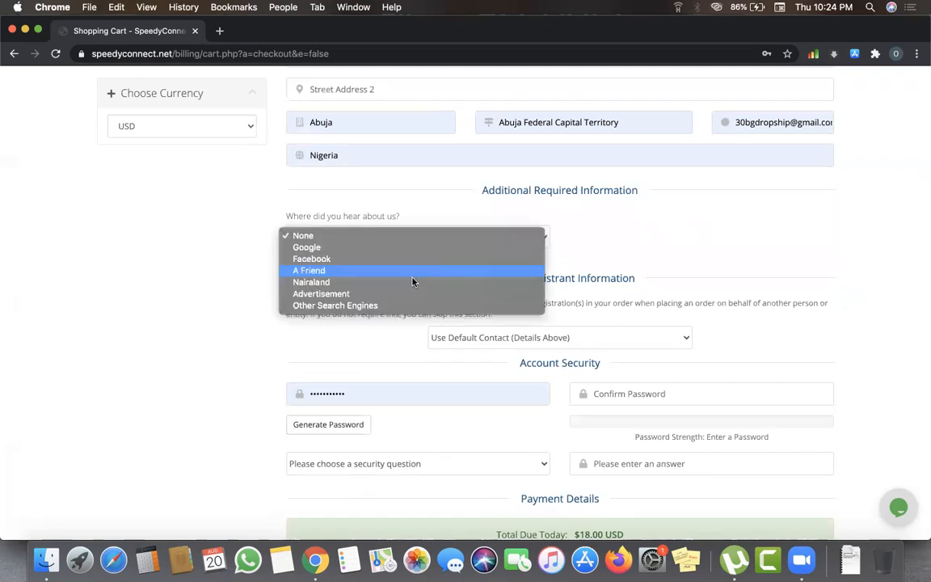
{"action": "left_click", "coordinate": [402, 271]}
- Autofill Confirm Password, choose the childhood telephone digits question and enter an answer
{"action": "scroll", "coordinate": [466, 343], "scroll_direction": "down", "scroll_amount": 3}
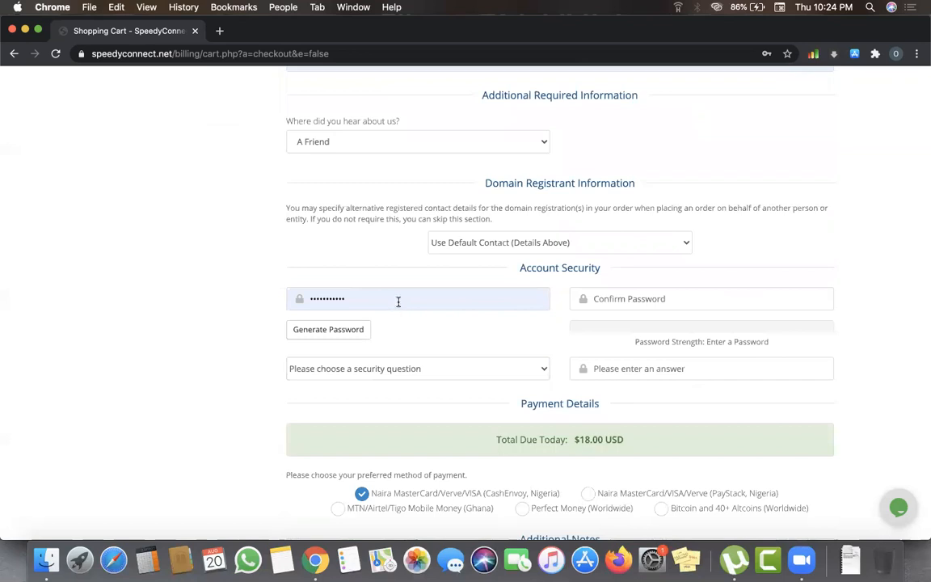
{"action": "left_click", "coordinate": [590, 299]}
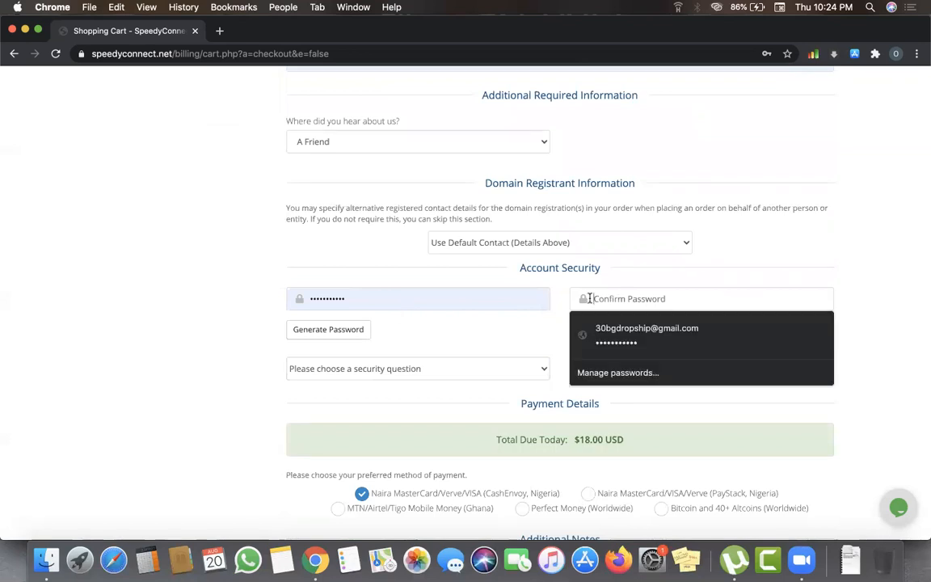
{"action": "left_click", "coordinate": [602, 343]}
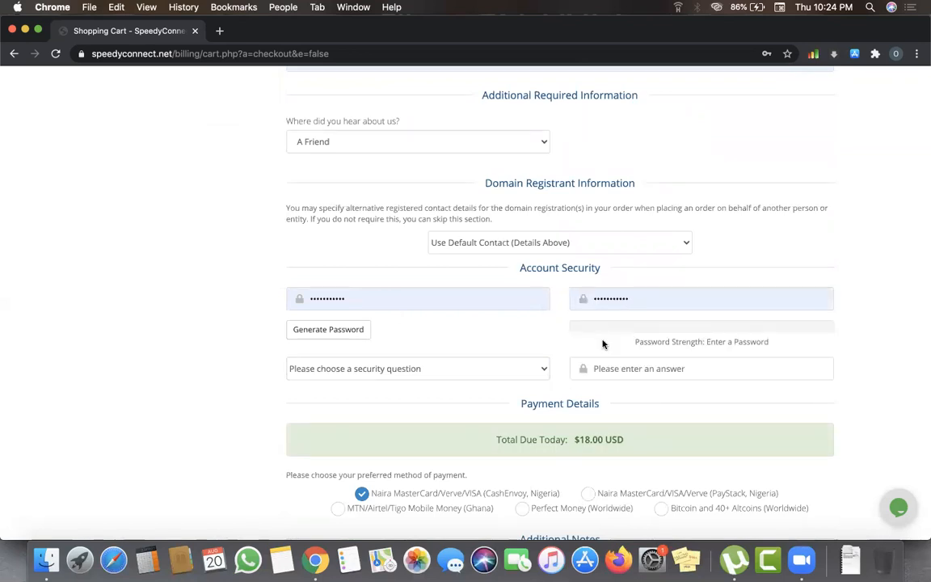
{"action": "left_click", "coordinate": [461, 372]}
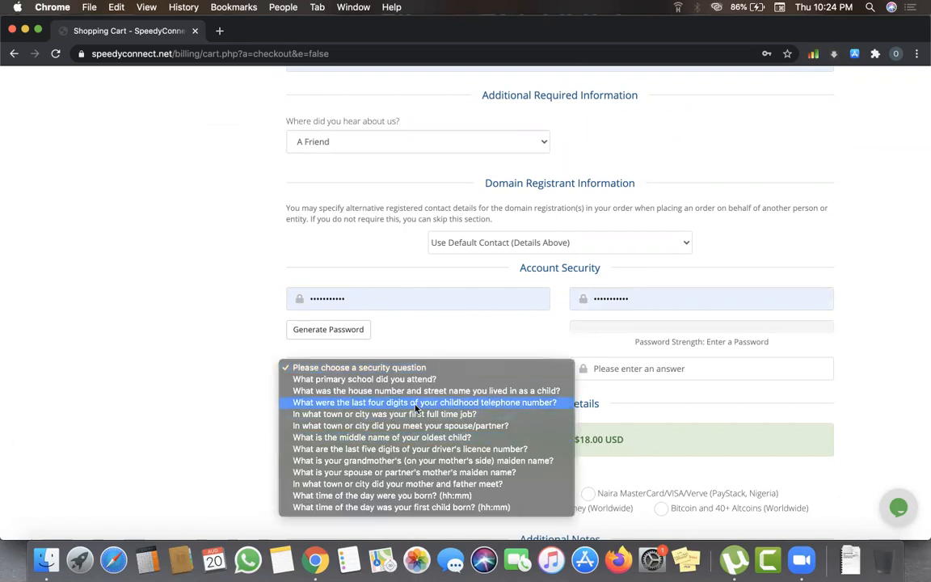
{"action": "key", "text": "Return"}
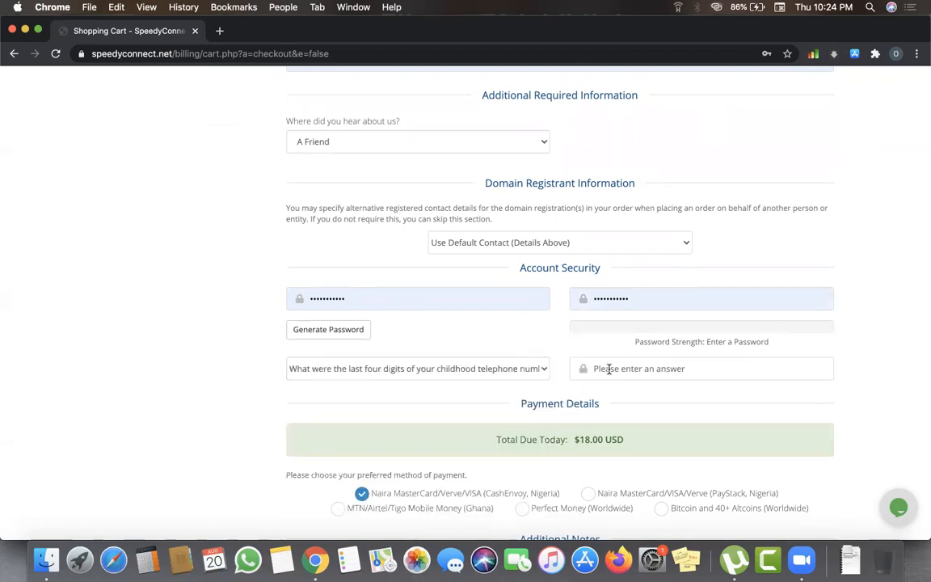
{"action": "type", "text": "1"}
- Choose Naira PayStack card as the payment method
{"action": "scroll", "coordinate": [683, 411], "scroll_direction": "down", "scroll_amount": 5}
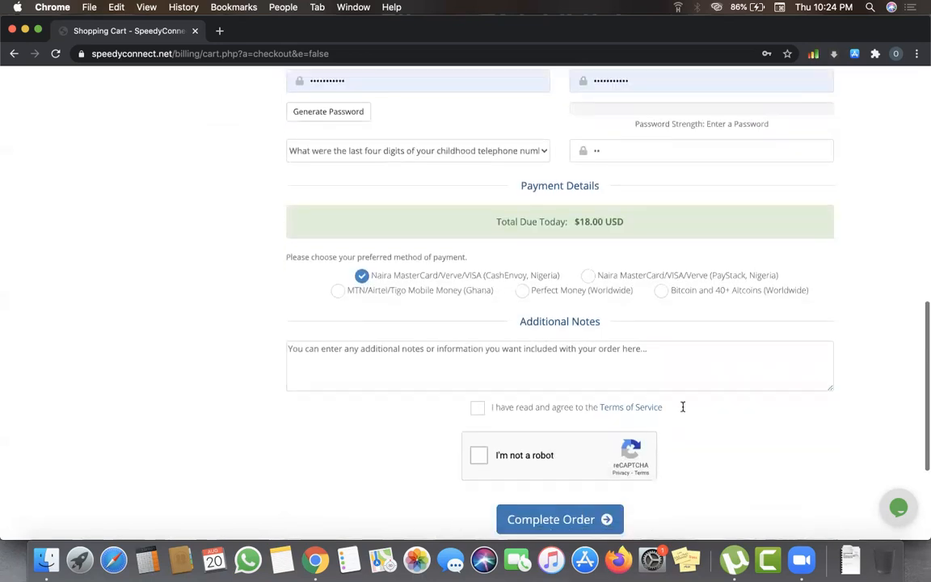
{"action": "scroll", "coordinate": [391, 274], "scroll_direction": "up", "scroll_amount": 1}
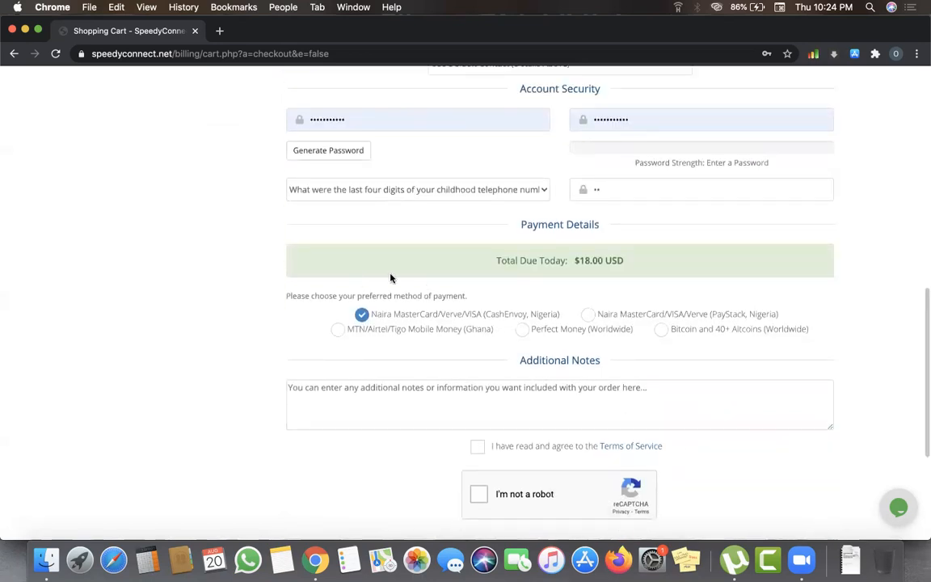
{"action": "left_click", "coordinate": [362, 314]}
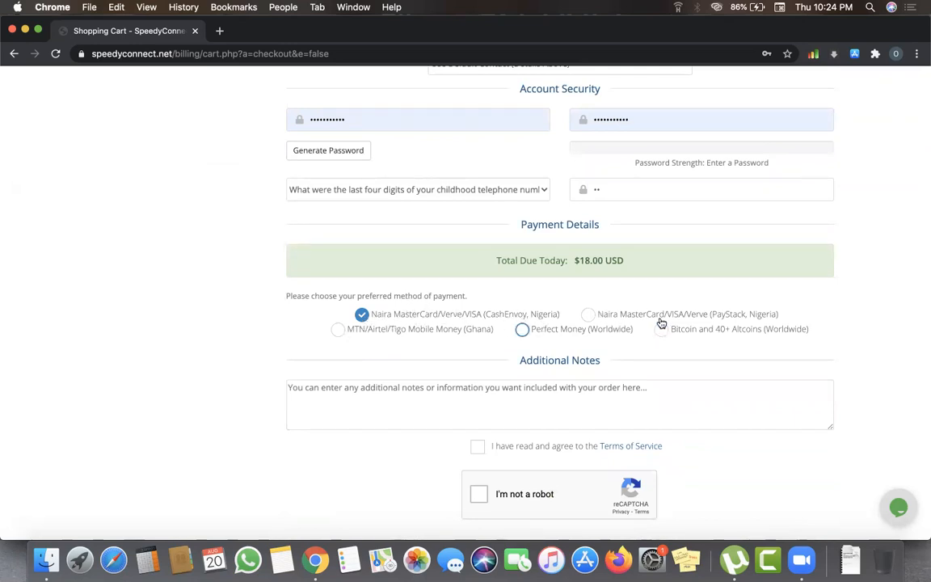
{"action": "left_click", "coordinate": [595, 314]}
- Dismiss the reCAPTCHA error, pass the not-a-robot check and submit the $18.00 order
{"action": "scroll", "coordinate": [613, 336], "scroll_direction": "down", "scroll_amount": 3}
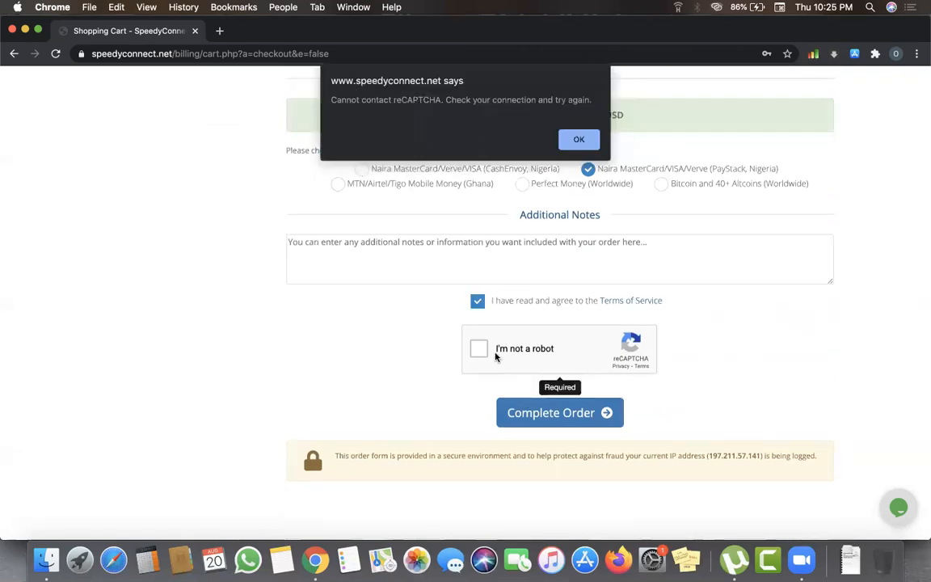
{"action": "left_click", "coordinate": [576, 144]}
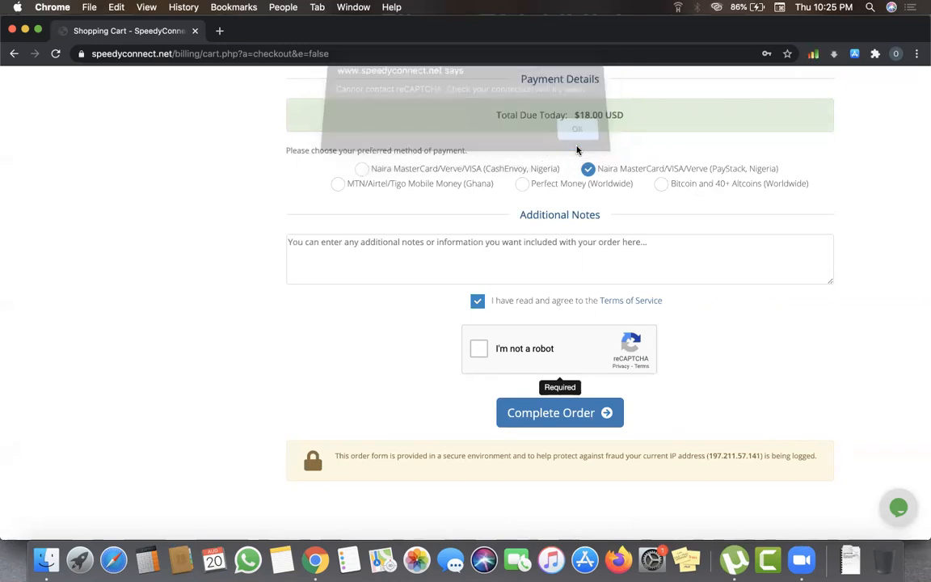
{"action": "left_click", "coordinate": [473, 356]}
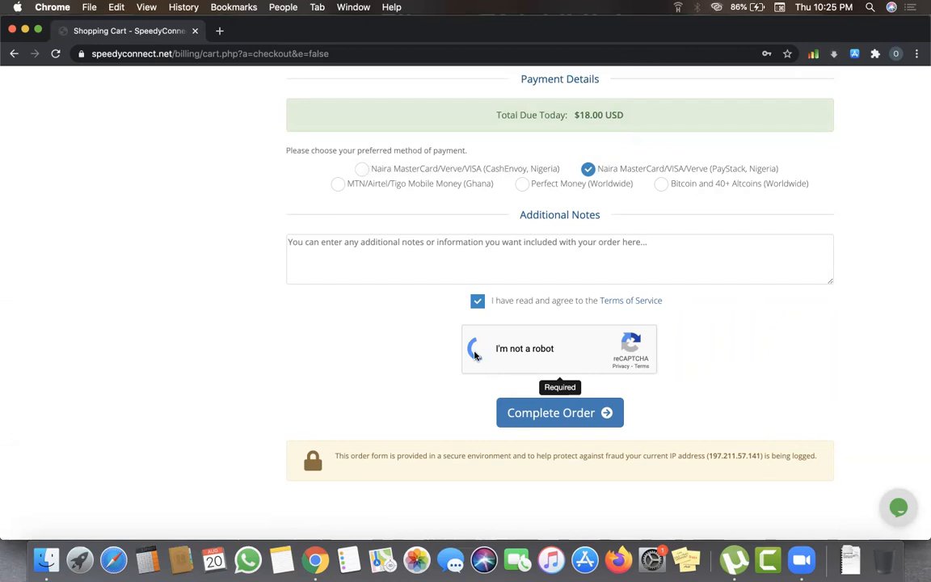
{"action": "left_click", "coordinate": [534, 415]}
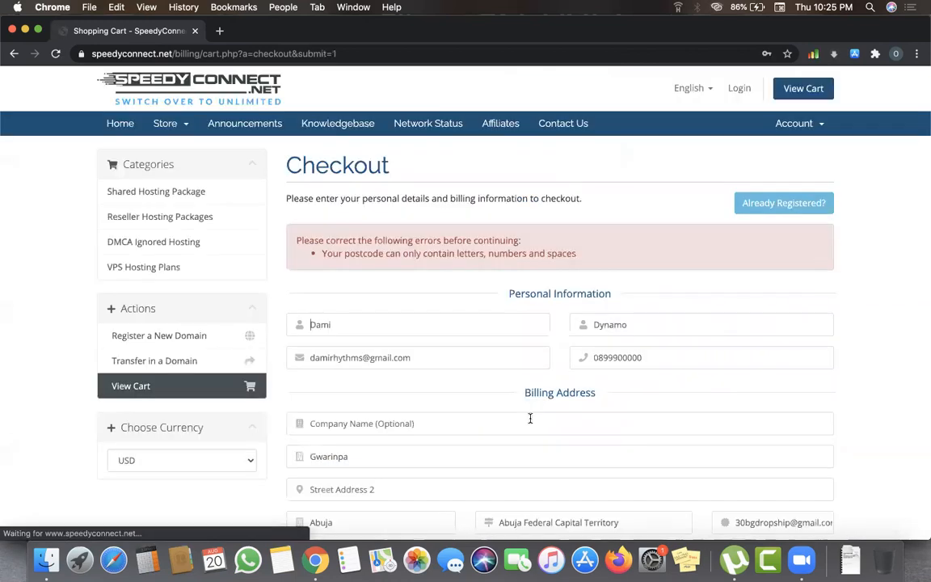
- Scroll through the redisplayed checkout to read the postcode error and review the fields
{"action": "scroll", "coordinate": [531, 421], "scroll_direction": "down", "scroll_amount": 5}
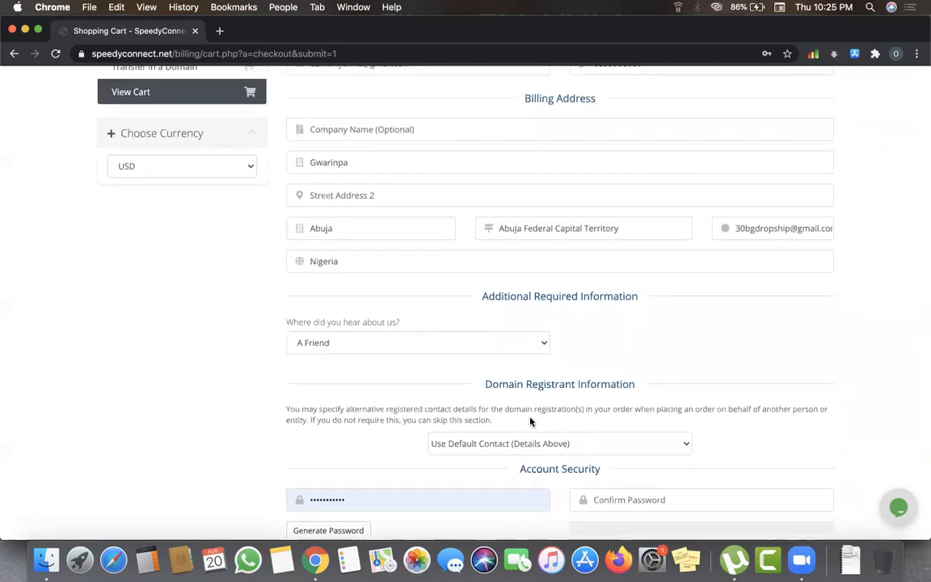
{"action": "scroll", "coordinate": [531, 422], "scroll_direction": "up", "scroll_amount": 2}
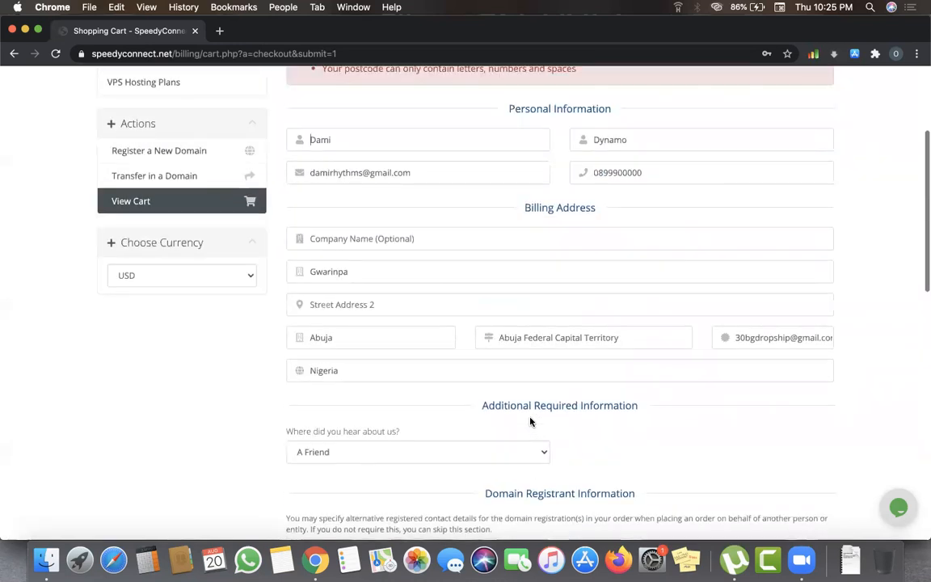
{"action": "scroll", "coordinate": [530, 421], "scroll_direction": "up", "scroll_amount": 1}
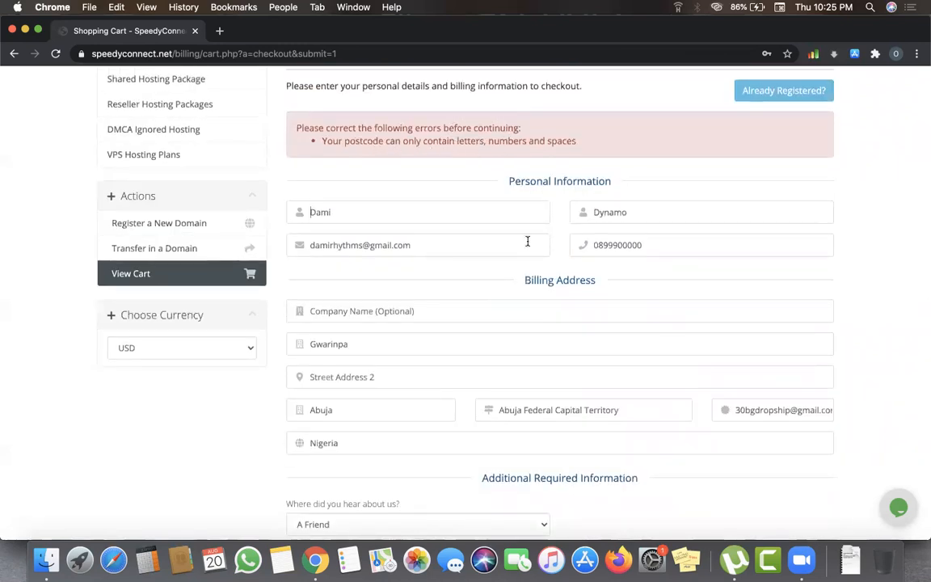
{"action": "scroll", "coordinate": [603, 271], "scroll_direction": "down", "scroll_amount": 2}
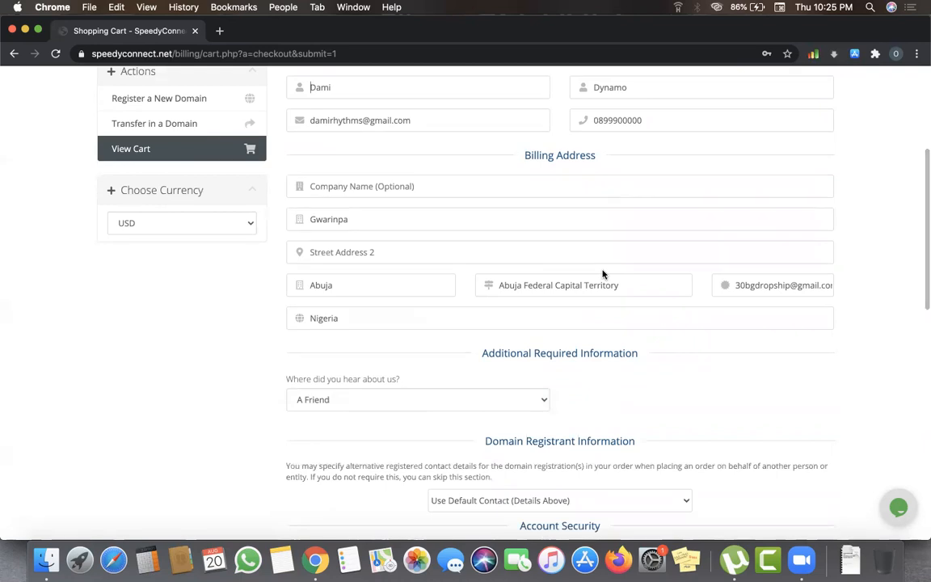
{"action": "scroll", "coordinate": [603, 273], "scroll_direction": "down", "scroll_amount": 3}
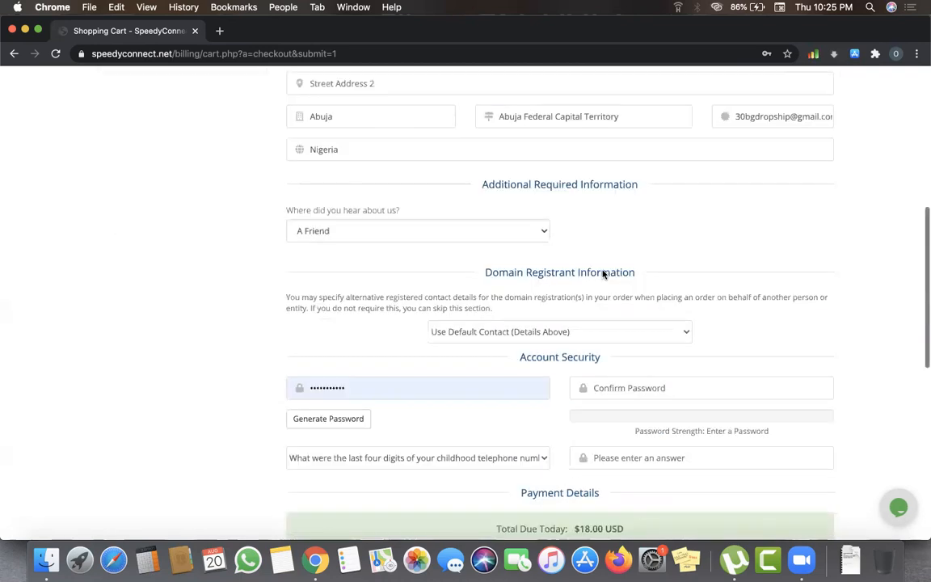
{"action": "scroll", "coordinate": [604, 274], "scroll_direction": "down", "scroll_amount": 1}
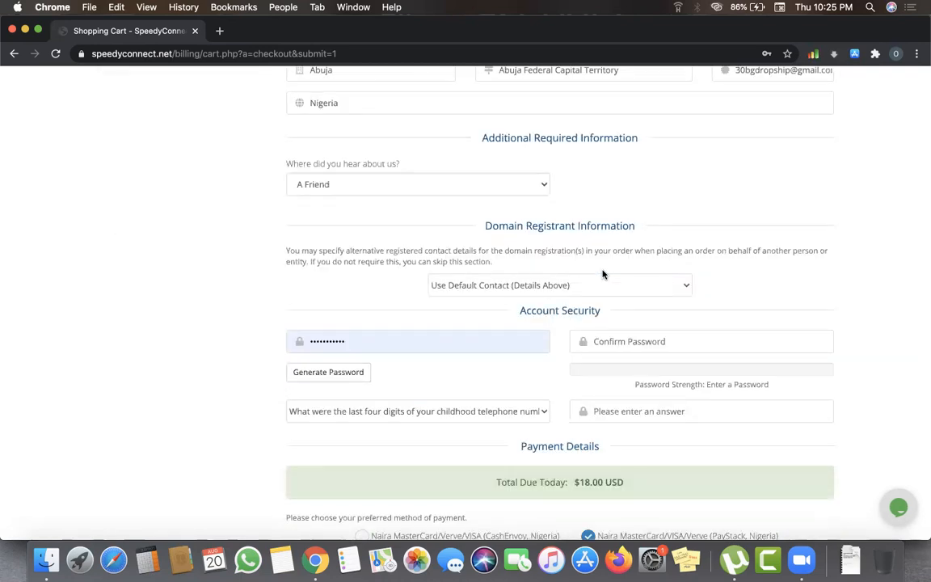
{"action": "scroll", "coordinate": [603, 275], "scroll_direction": "up", "scroll_amount": 3}
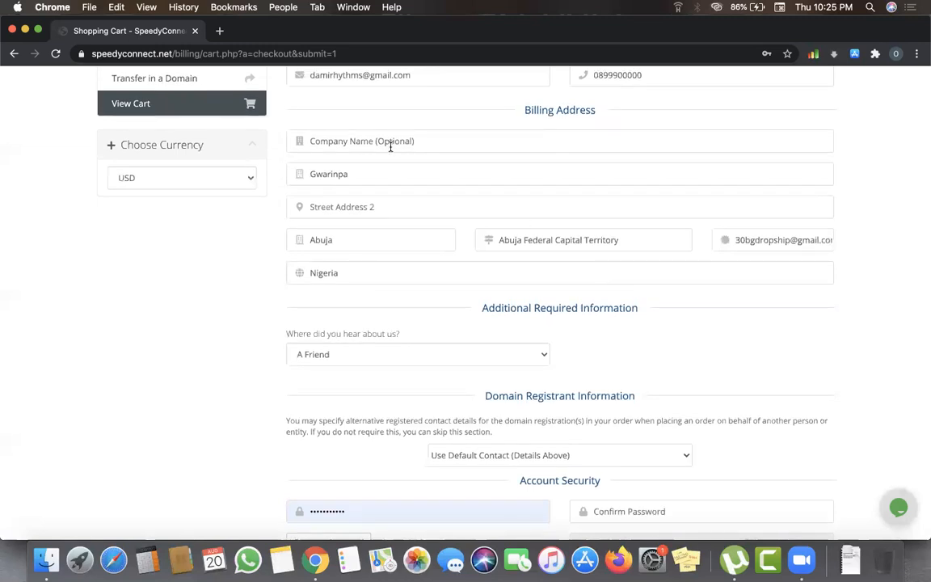
- Refill billing from the saved Gwarinpa address, with postcode 10034
{"action": "left_click", "coordinate": [399, 171]}
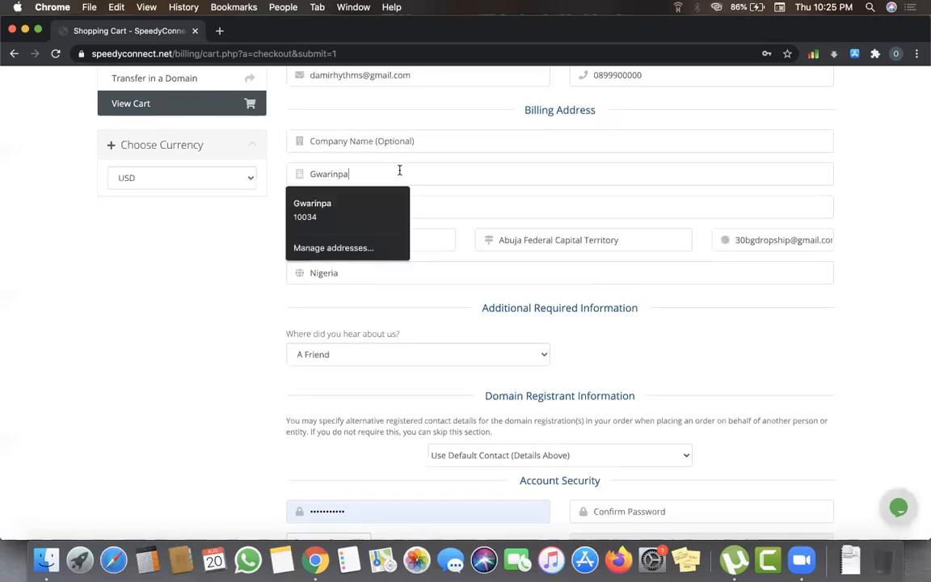
{"action": "left_click", "coordinate": [391, 211]}
{"action": "left_click", "coordinate": [781, 240]}
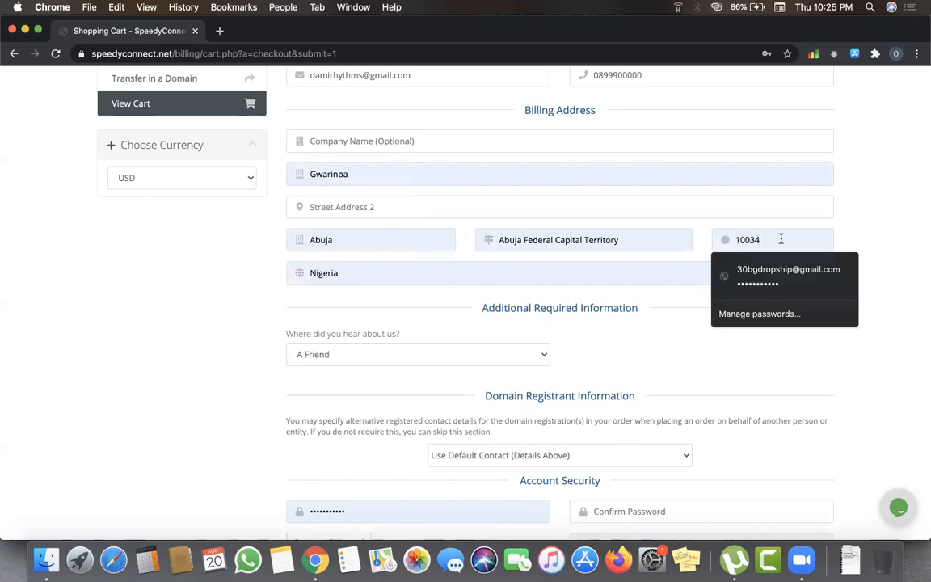
{"action": "left_click", "coordinate": [882, 217]}
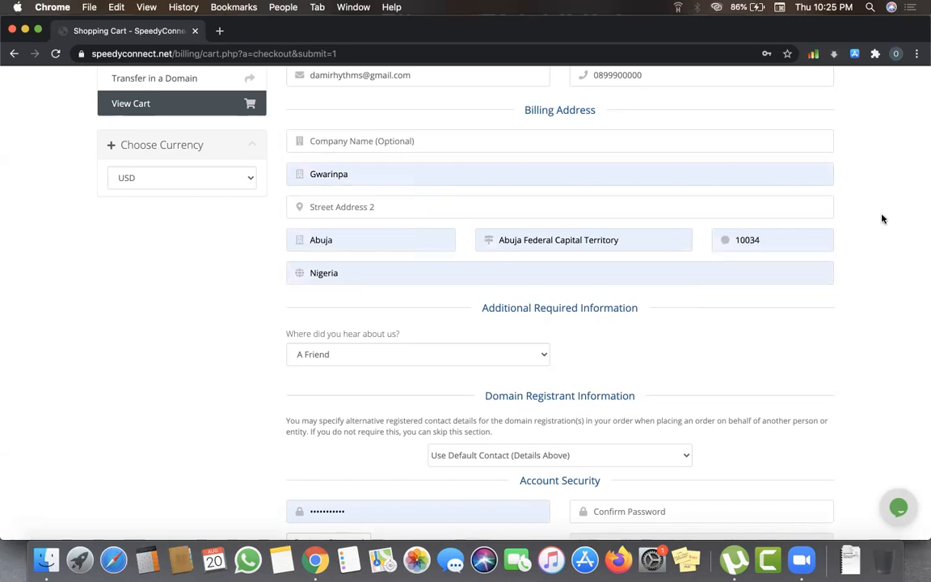
{"action": "scroll", "coordinate": [803, 340], "scroll_direction": "down", "scroll_amount": 5}
- Fill Confirm Password with the saved password and enter the security answer
{"action": "left_click", "coordinate": [619, 327]}
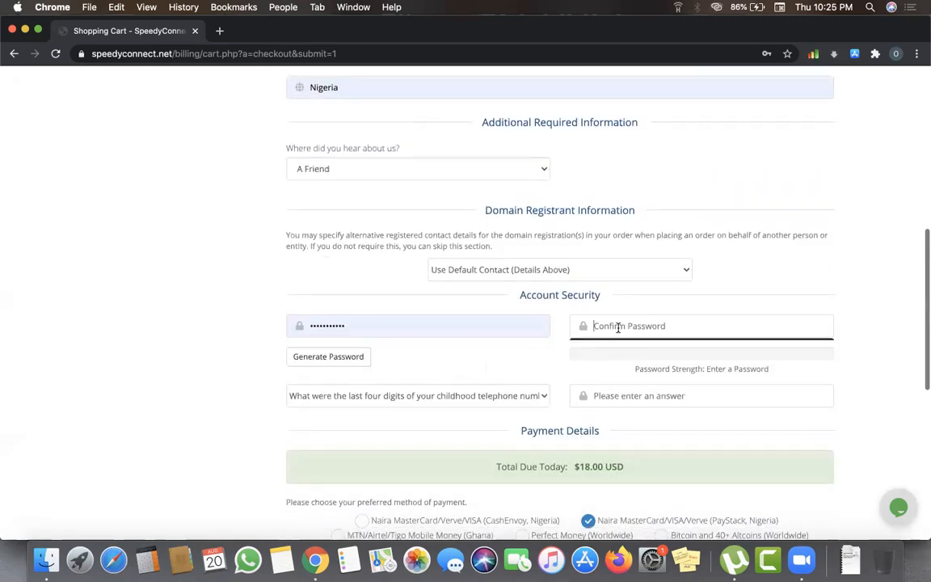
{"action": "left_click", "coordinate": [617, 376]}
{"action": "left_click", "coordinate": [610, 402]}
{"action": "type", "text": "123"}
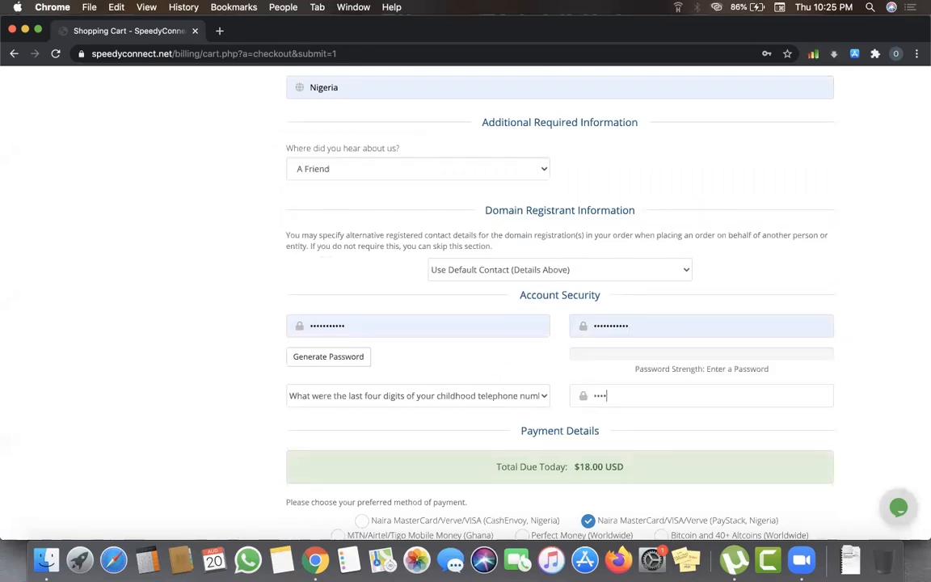
{"action": "scroll", "coordinate": [704, 480], "scroll_direction": "down", "scroll_amount": 5}
- Accept the Terms of Service, pass the robot check and resubmit the order
{"action": "left_click", "coordinate": [477, 427]}
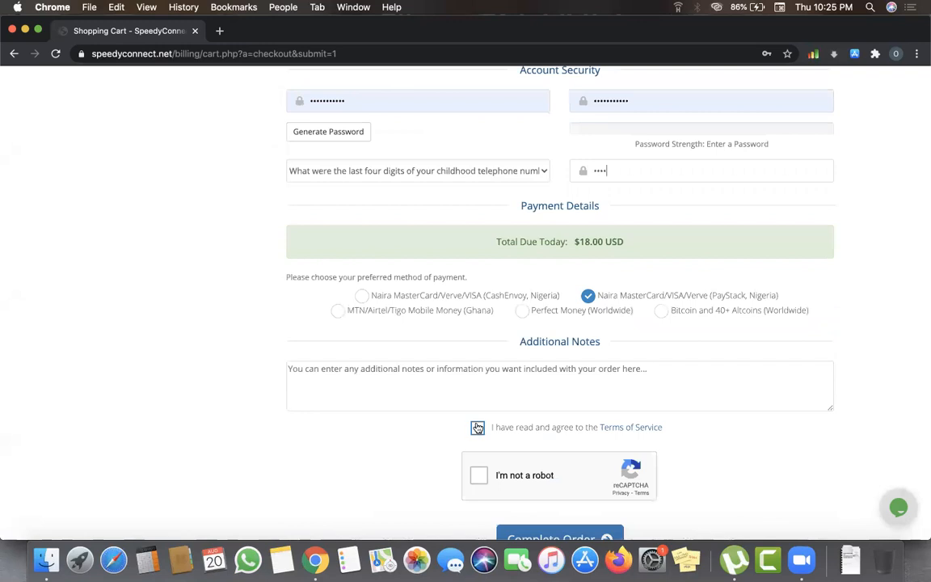
{"action": "left_click", "coordinate": [478, 475]}
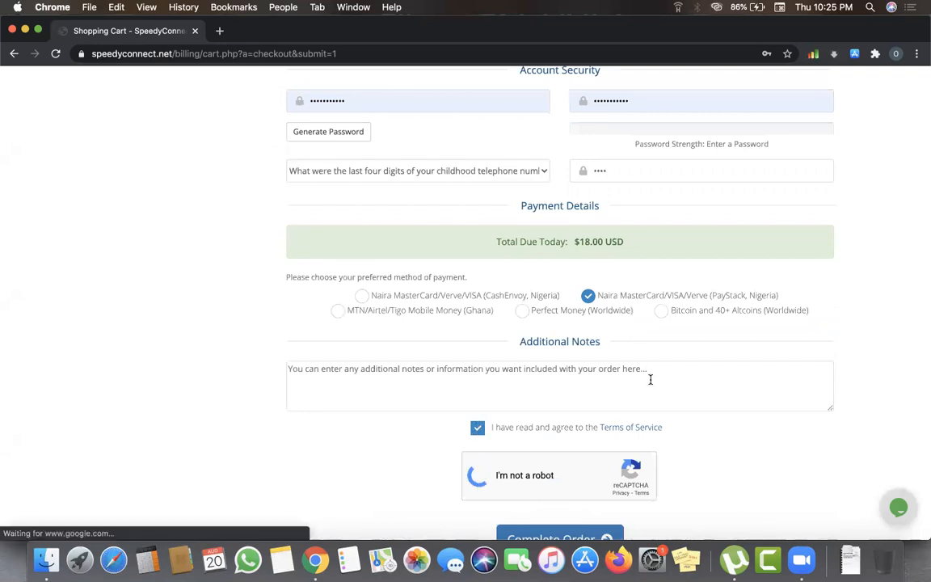
{"action": "scroll", "coordinate": [657, 405], "scroll_direction": "up", "scroll_amount": 1}
{"action": "scroll", "coordinate": [657, 405], "scroll_direction": "up", "scroll_amount": 10}
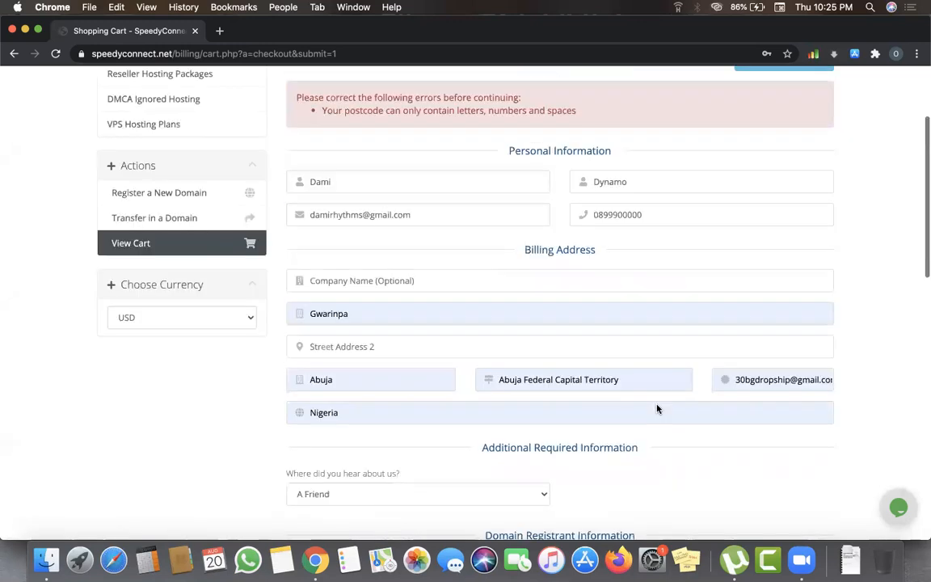
{"action": "scroll", "coordinate": [656, 408], "scroll_direction": "down", "scroll_amount": 3}
{"action": "scroll", "coordinate": [657, 408], "scroll_direction": "down", "scroll_amount": 15}
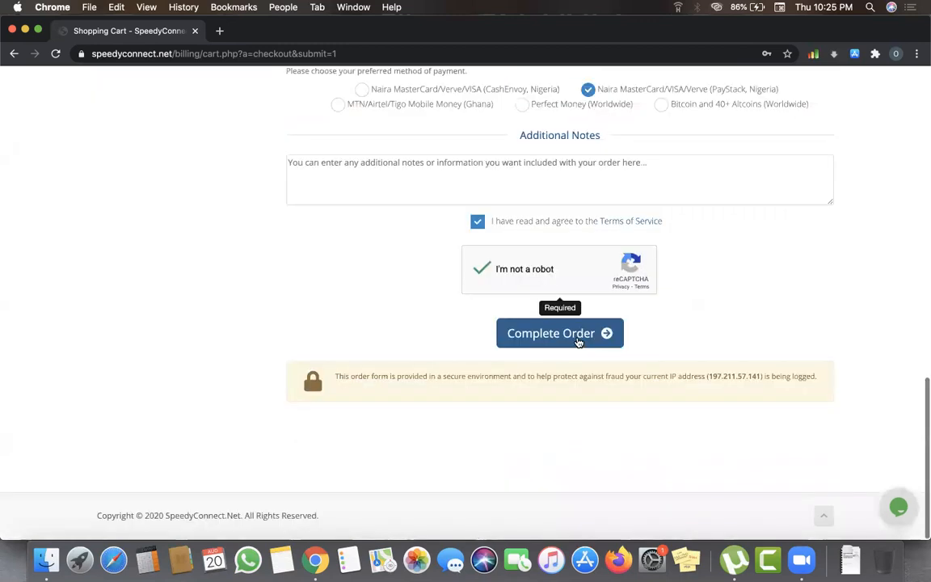
{"action": "left_click", "coordinate": [579, 342]}
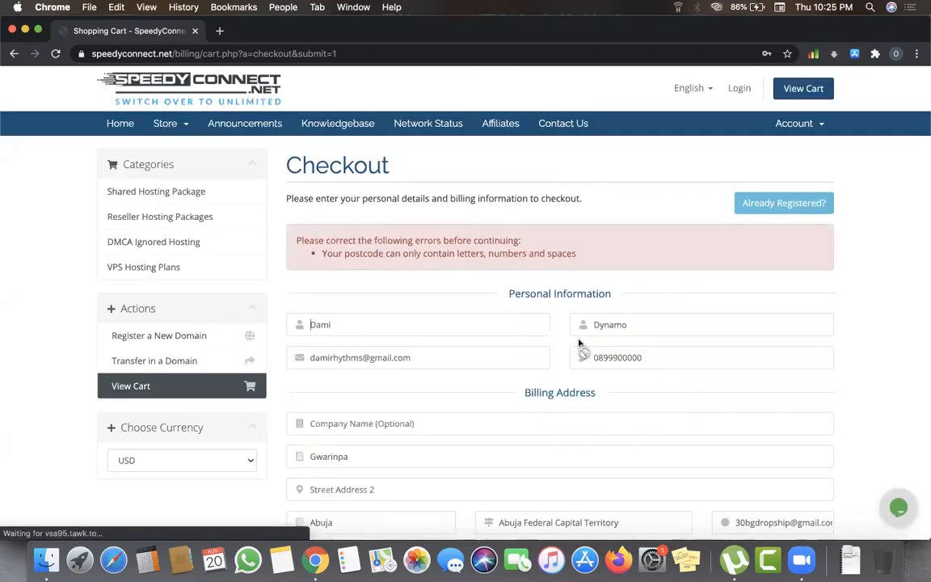
- Replace the e-mail text in the postcode field with 10034
{"action": "scroll", "coordinate": [579, 342], "scroll_direction": "down", "scroll_amount": 5}
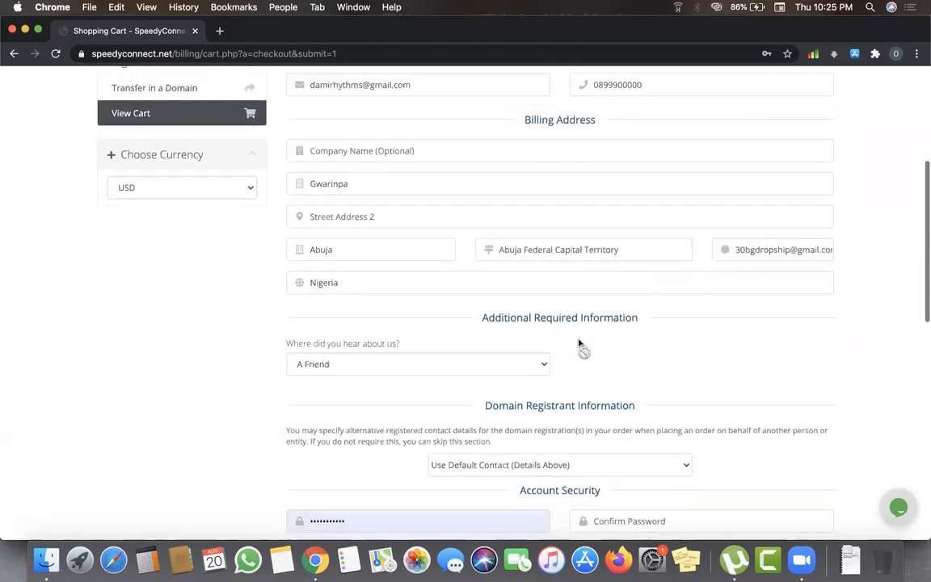
{"action": "left_click", "coordinate": [754, 249]}
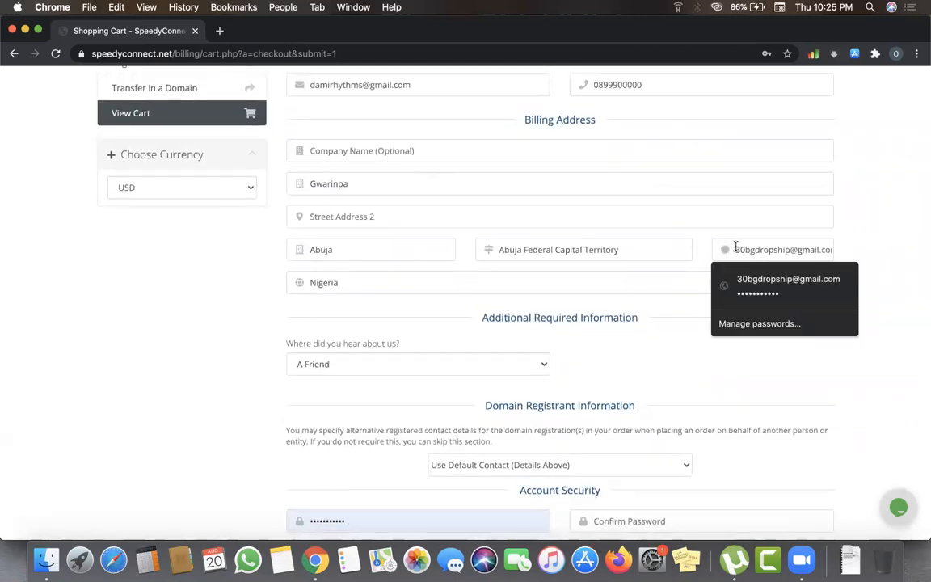
{"action": "left_click_drag", "start_coordinate": [754, 249], "coordinate": [863, 257]}
{"action": "key", "text": "BackSpace"}
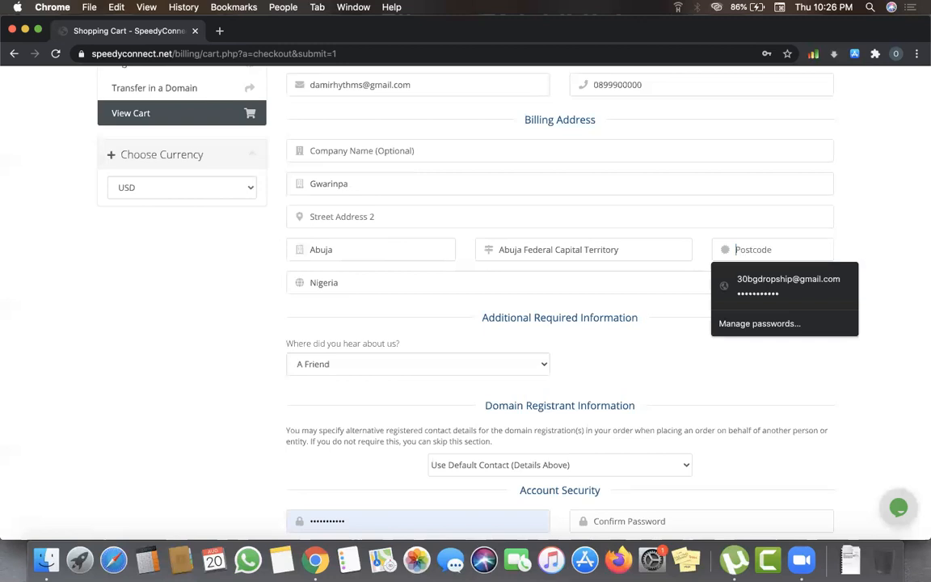
{"action": "type", "text": "100"}
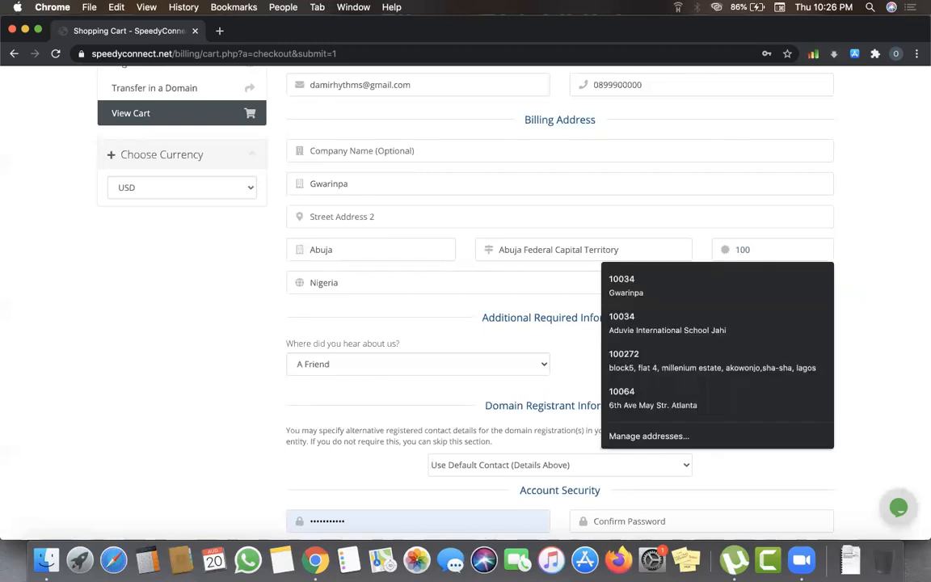
{"action": "type", "text": "34"}
{"action": "left_click", "coordinate": [923, 248]}
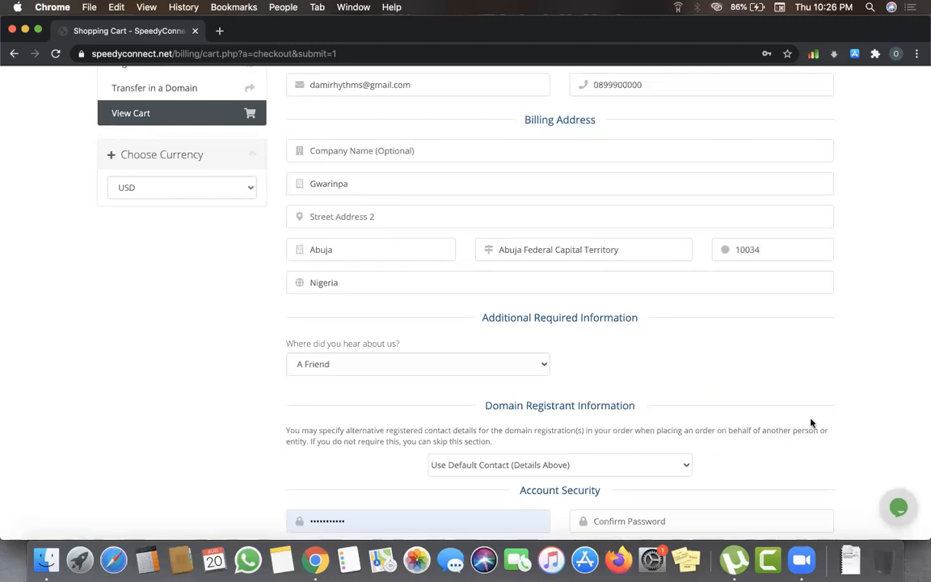
{"action": "scroll", "coordinate": [812, 422], "scroll_direction": "down", "scroll_amount": 5}
- Re-enter the account password in both password fields
{"action": "left_click", "coordinate": [670, 312]}
{"action": "type", "text": "d••••"}
{"action": "scroll", "coordinate": [854, 300], "scroll_direction": "up", "scroll_amount": 5}
{"action": "scroll", "coordinate": [855, 300], "scroll_direction": "down", "scroll_amount": 3}
{"action": "key", "text": "shift+Tab"}
{"action": "type", "text": "•••"}
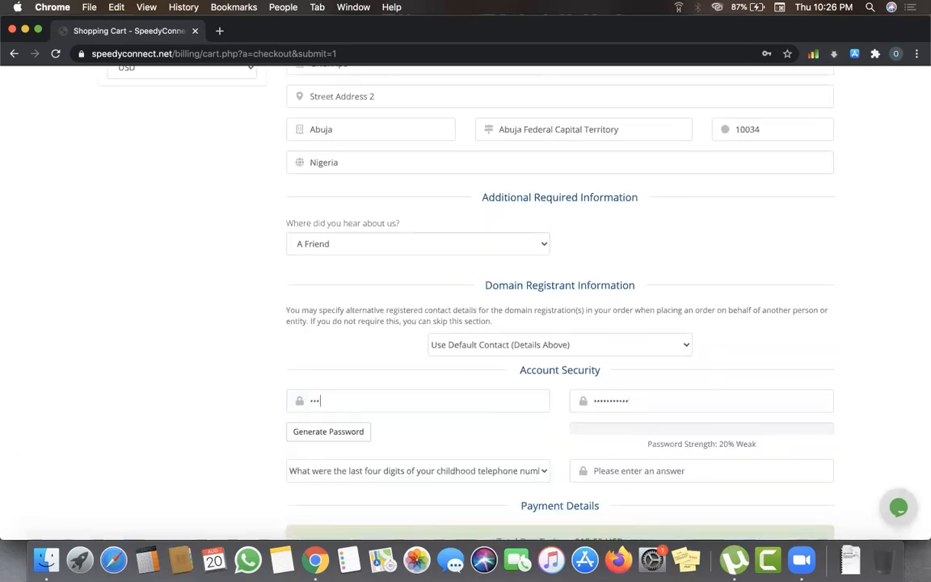
{"action": "type", "text": "•••••"}
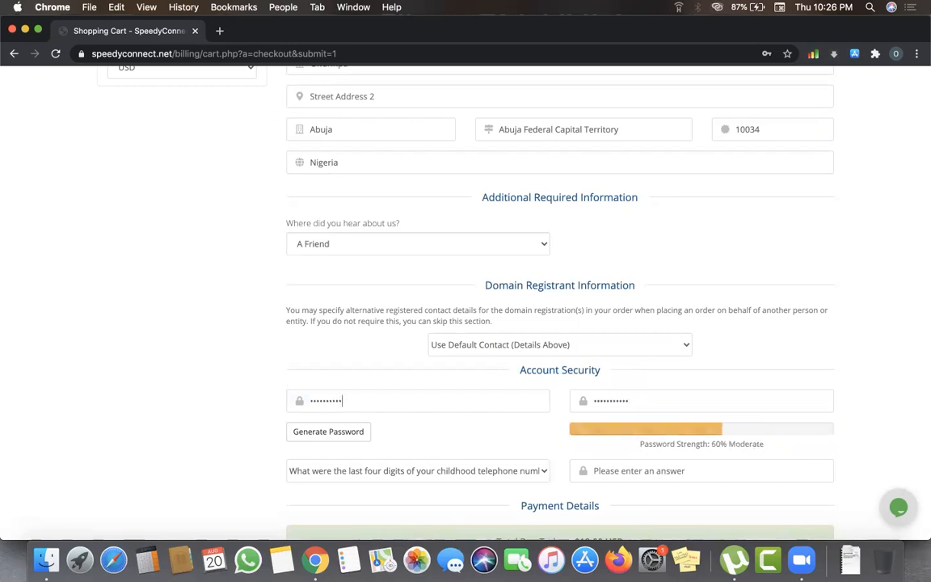
{"action": "type", "text": "••"}
- Type the four-digit security answer and scroll to the Terms of Service section
{"action": "scroll", "coordinate": [372, 436], "scroll_direction": "down", "scroll_amount": 3}
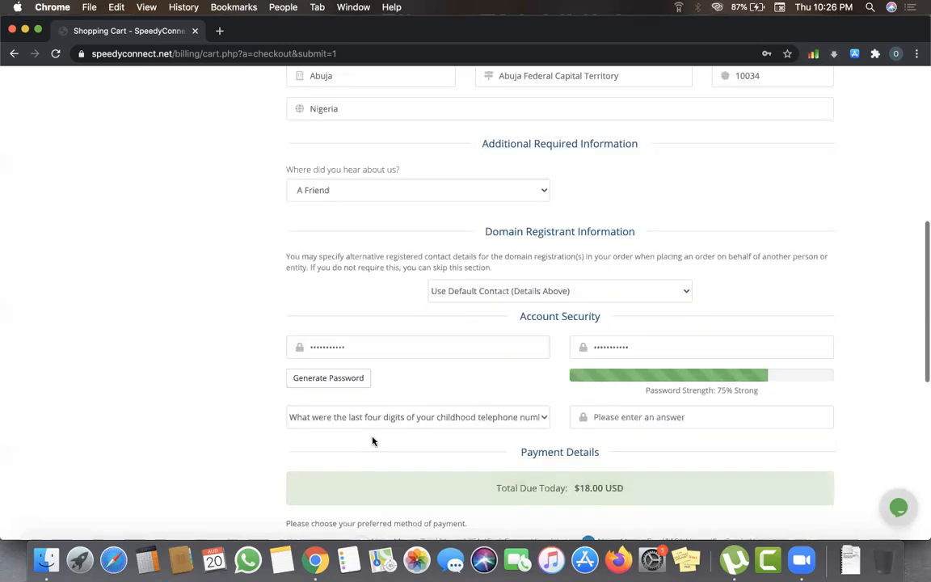
{"action": "left_click", "coordinate": [595, 346]}
{"action": "type", "text": "••••"}
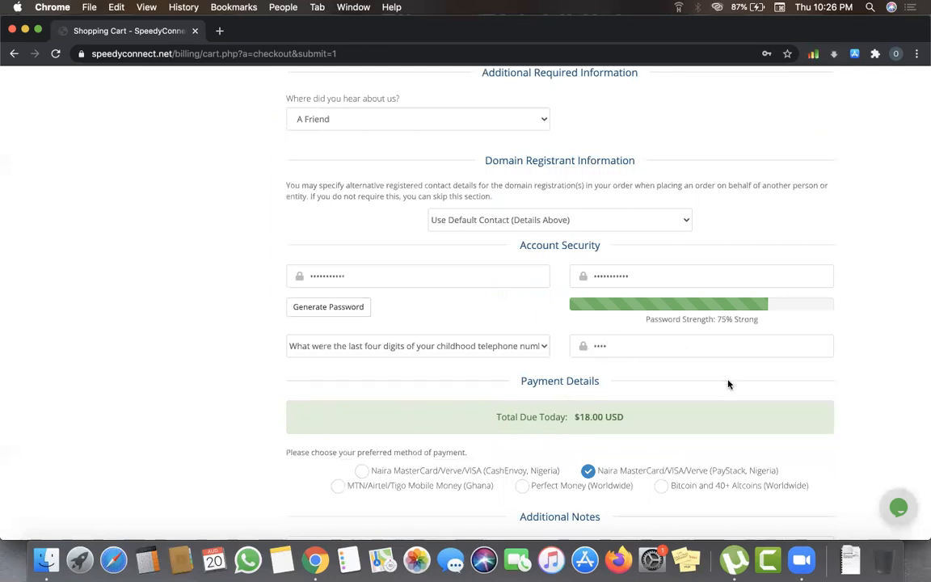
{"action": "scroll", "coordinate": [727, 385], "scroll_direction": "up", "scroll_amount": 1}
{"action": "scroll", "coordinate": [728, 385], "scroll_direction": "up", "scroll_amount": 8}
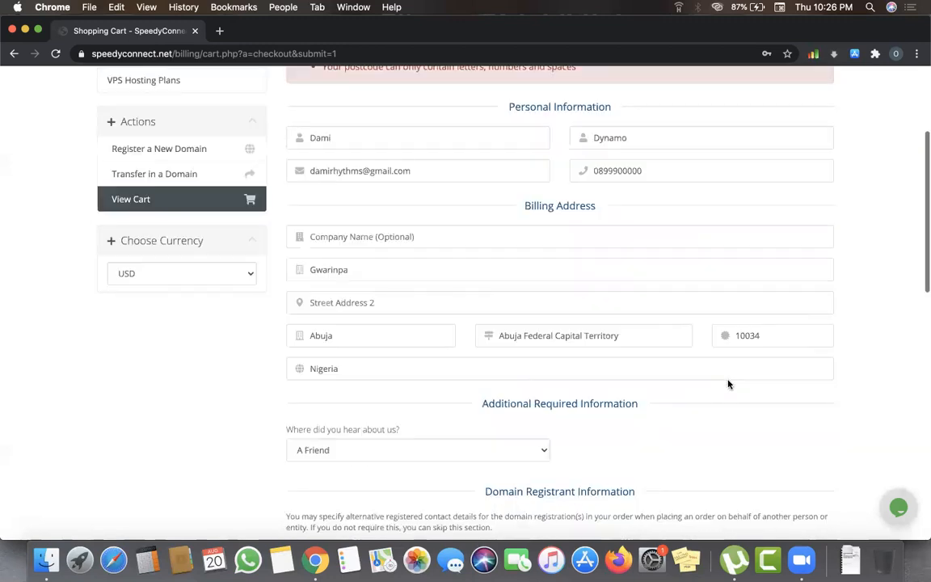
{"action": "scroll", "coordinate": [727, 380], "scroll_direction": "down", "scroll_amount": 15}
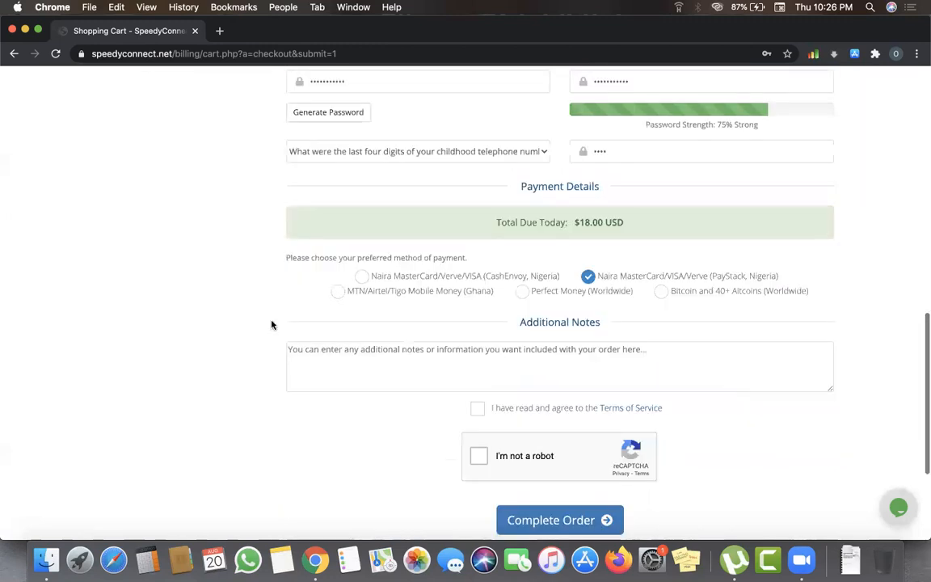
{"action": "scroll", "coordinate": [388, 251], "scroll_direction": "down", "scroll_amount": 4}
- Tick Terms of Service and 'I'm not a robot', then click Complete Order
{"action": "left_click", "coordinate": [478, 221]}
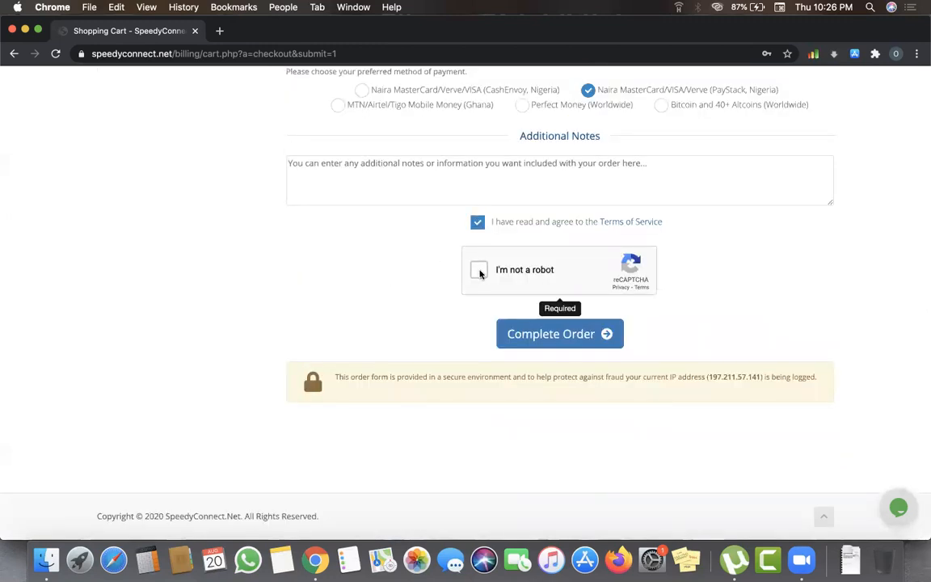
{"action": "left_click", "coordinate": [479, 270]}
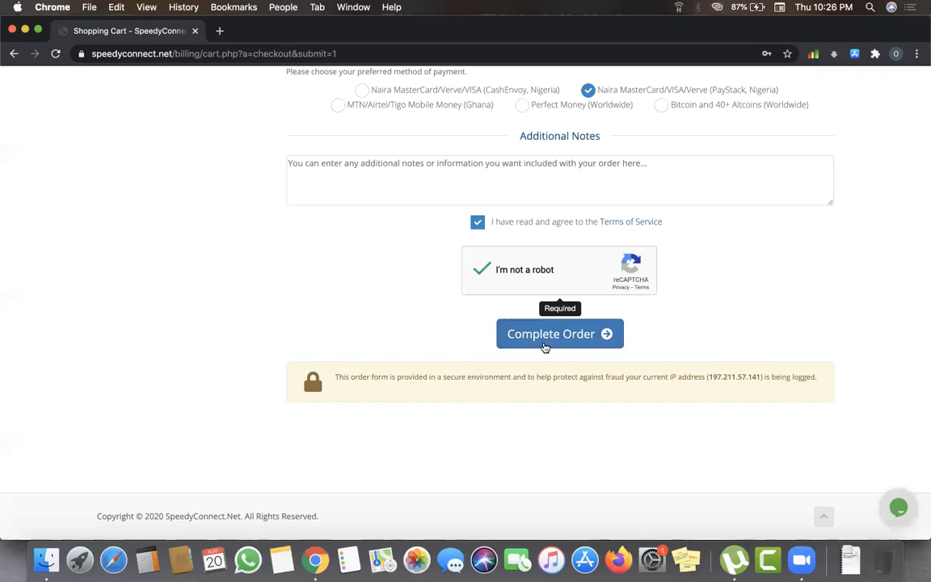
{"action": "left_click", "coordinate": [546, 344]}
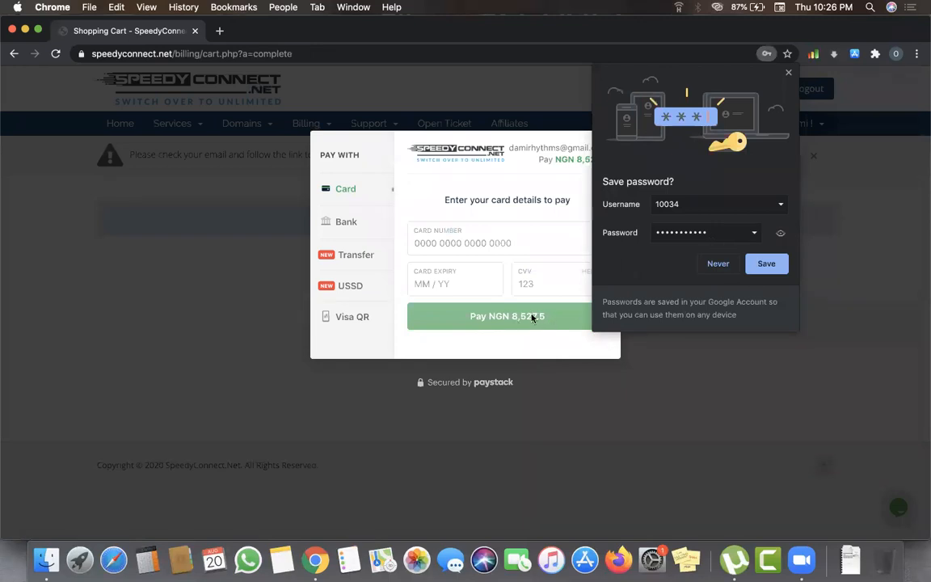
- Save the password in Chrome, leave the card number empty and switch Paystack to Bank
{"action": "left_click", "coordinate": [765, 265]}
{"action": "left_click", "coordinate": [416, 241]}
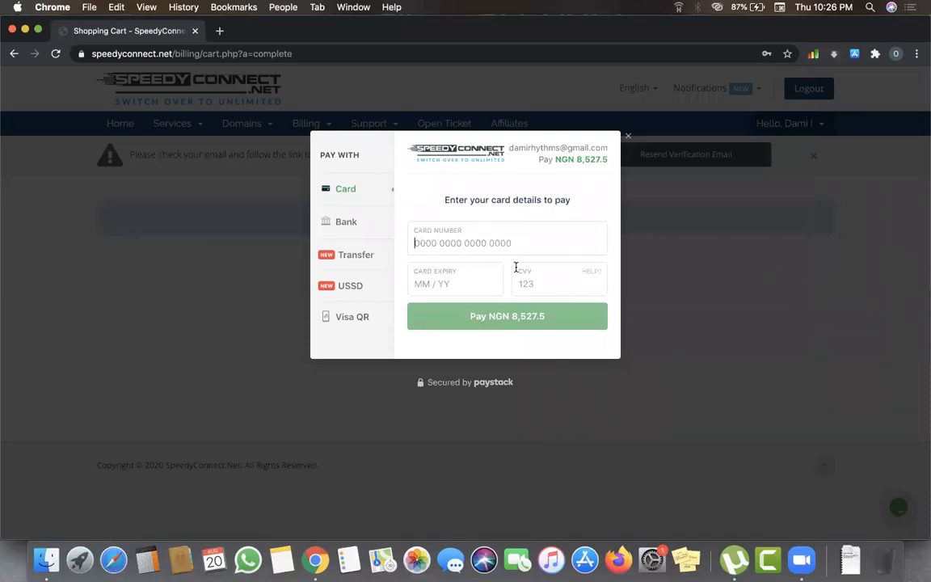
{"action": "left_click", "coordinate": [440, 268]}
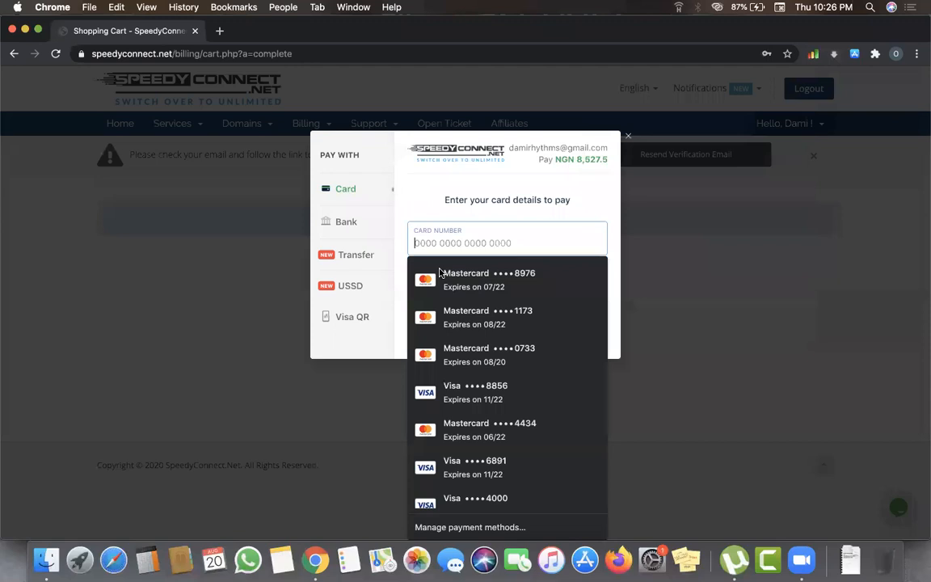
{"action": "left_click", "coordinate": [655, 295]}
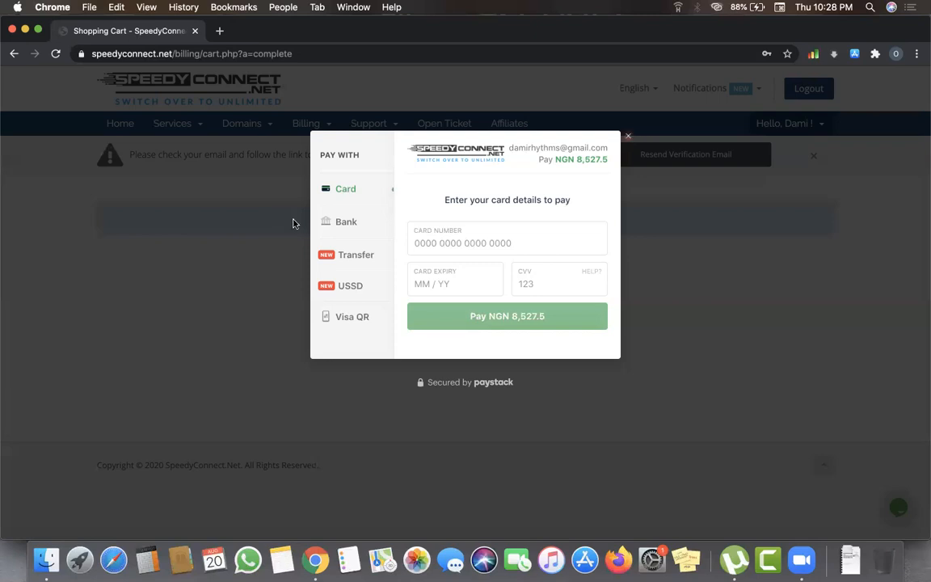
{"action": "left_click", "coordinate": [326, 223]}
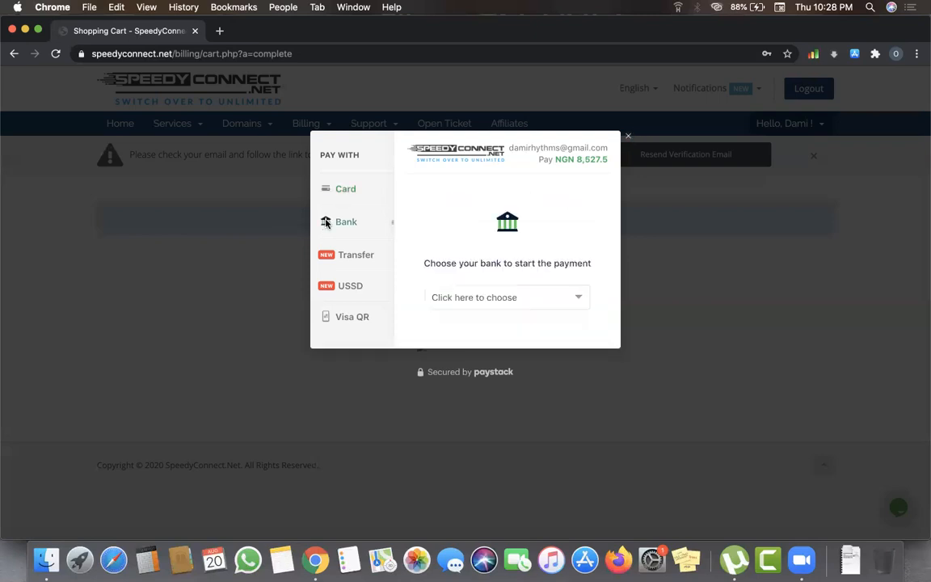
- Check the bank list, switch to Transfer, close the Paystack window and open a new tab
{"action": "left_click", "coordinate": [478, 298]}
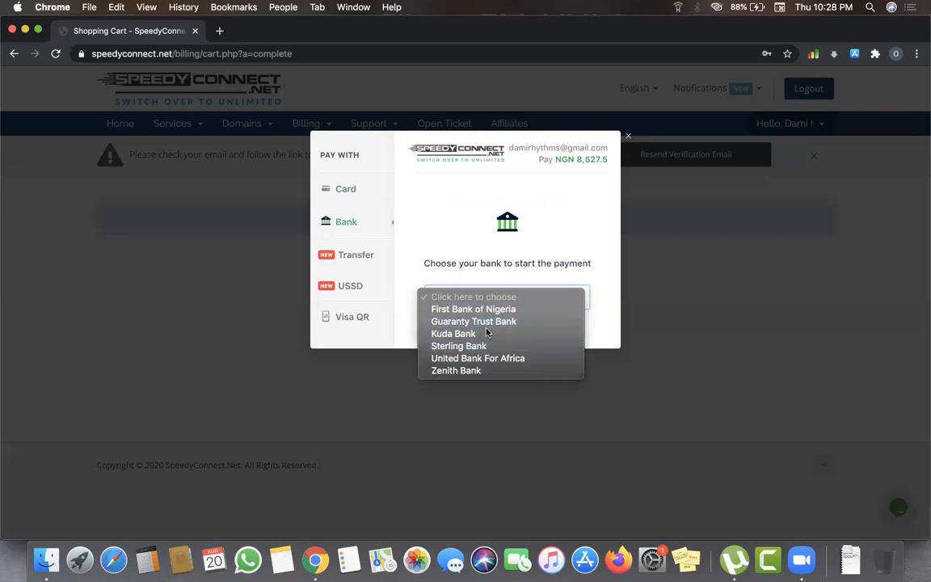
{"action": "left_click", "coordinate": [361, 259]}
{"action": "left_click", "coordinate": [361, 259]}
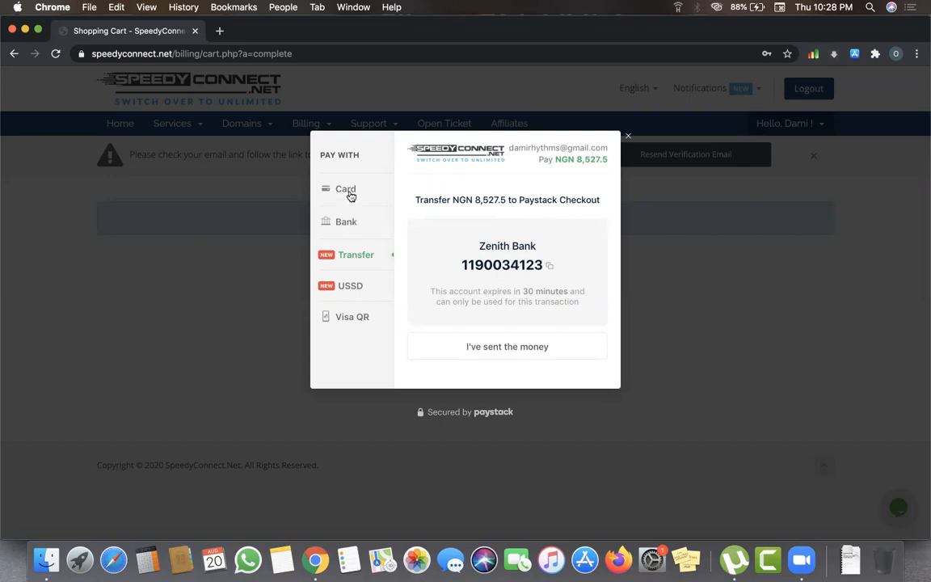
{"action": "left_click", "coordinate": [629, 135]}
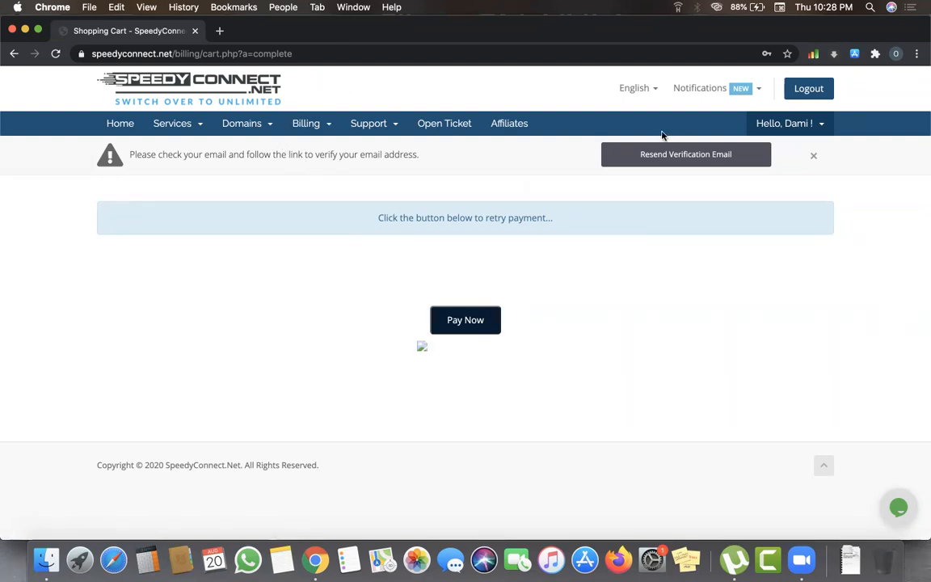
{"action": "left_click", "coordinate": [219, 33]}
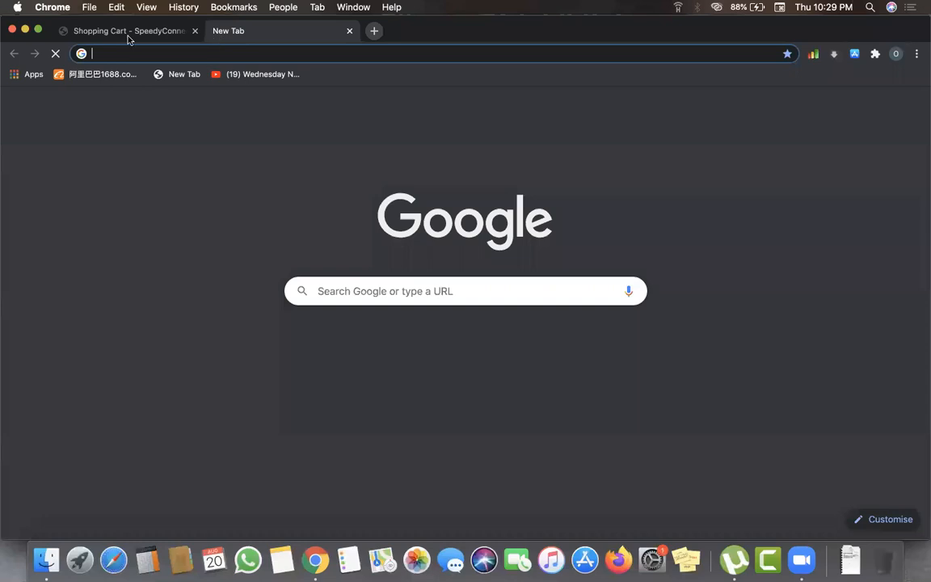
- Load healthhappyhub.com/wp-admin/ in the new tab and log in to the WordPress admin
{"action": "left_click", "coordinate": [126, 32]}
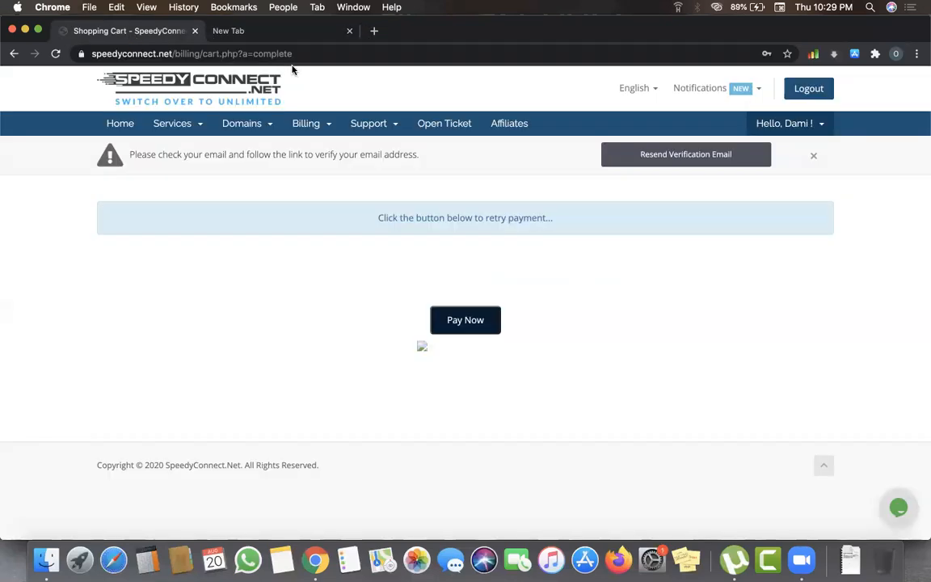
{"action": "left_click", "coordinate": [251, 30]}
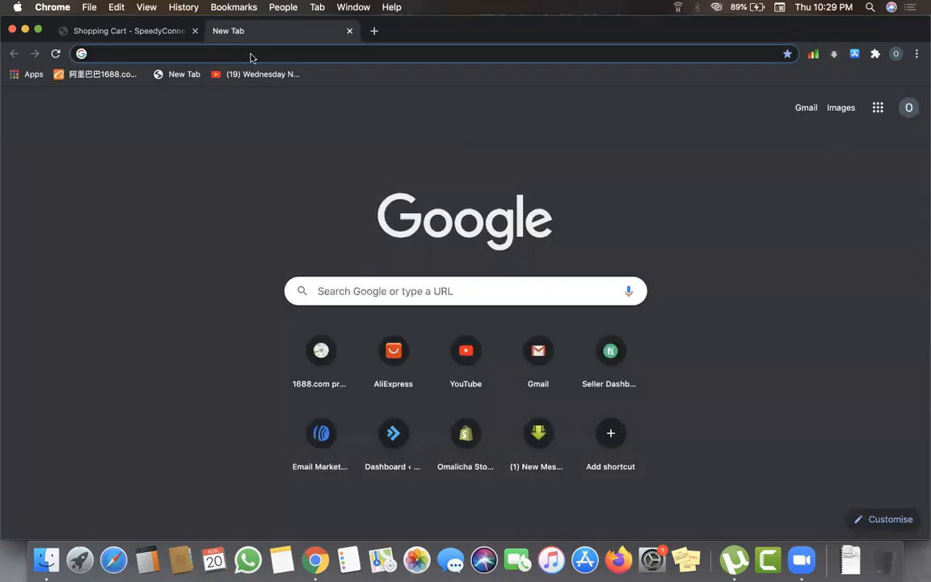
{"action": "type", "text": "hea"}
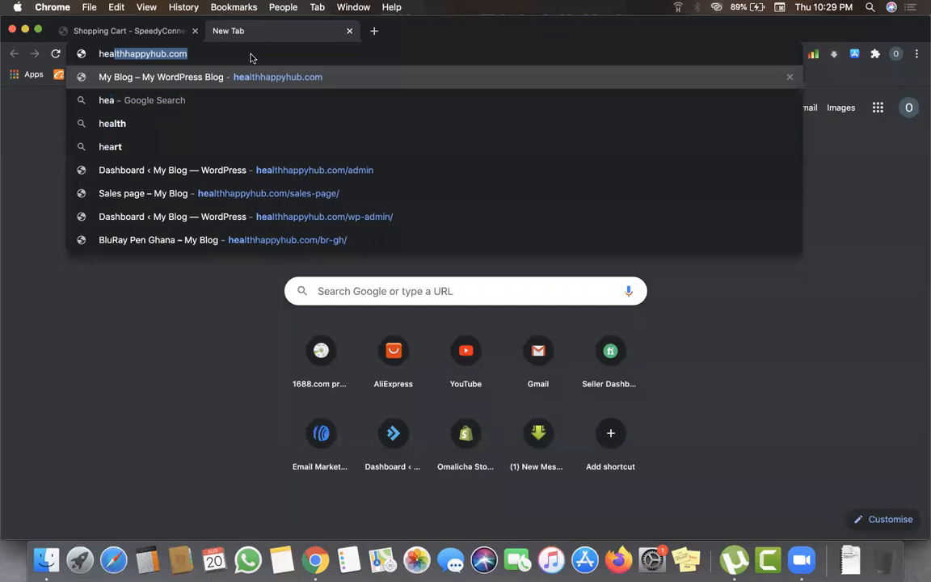
{"action": "type", "text": "lthhappyhub.com/"}
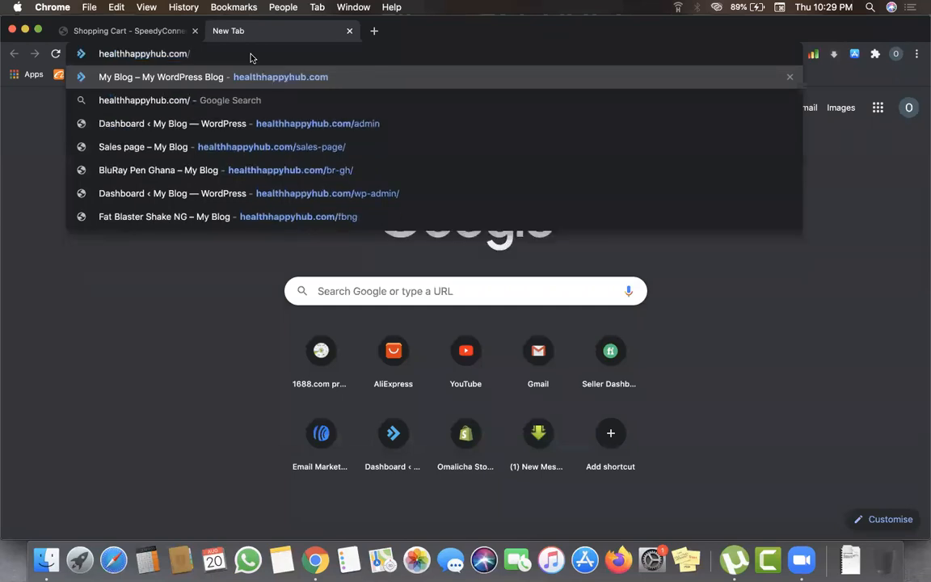
{"action": "type", "text": "w"}
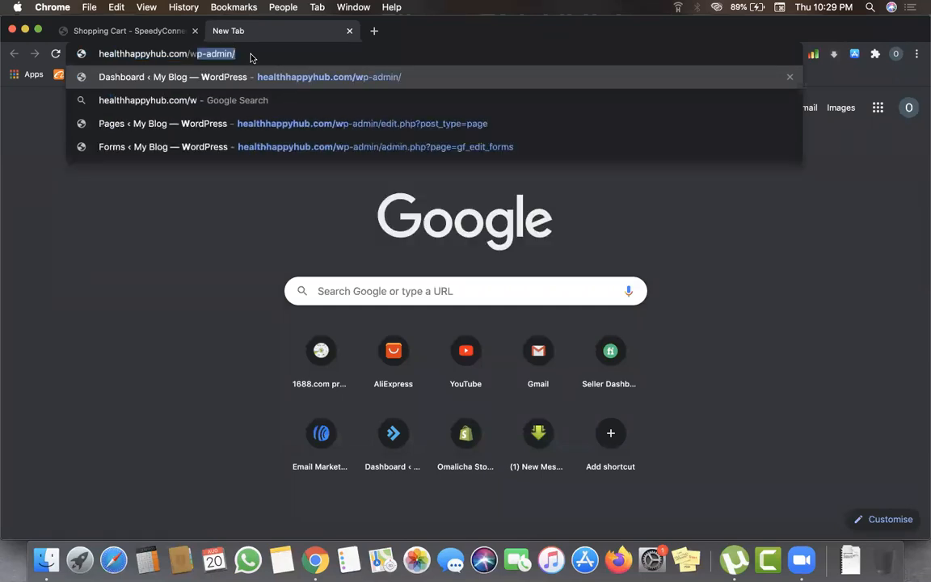
{"action": "type", "text": "p-"}
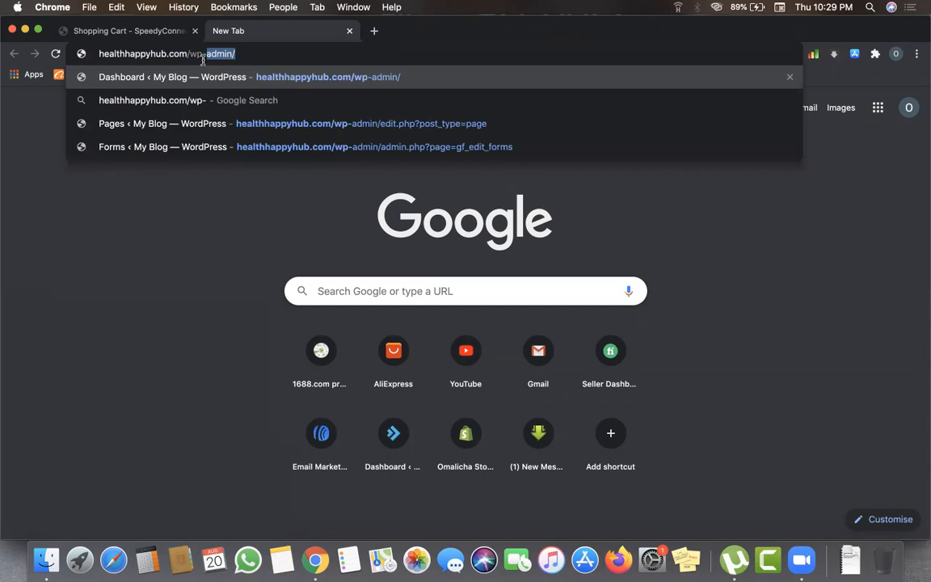
{"action": "left_click", "coordinate": [243, 53]}
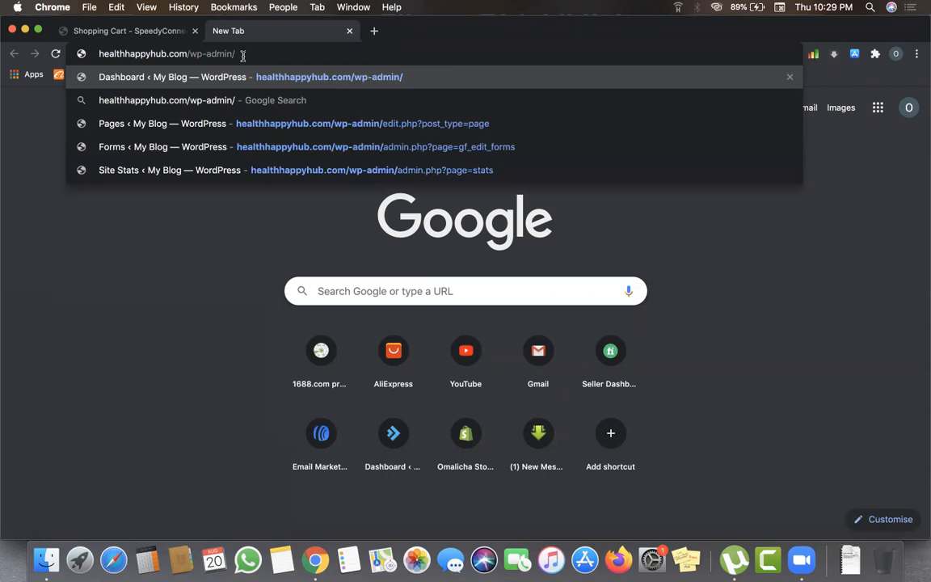
{"action": "key", "text": "Return"}
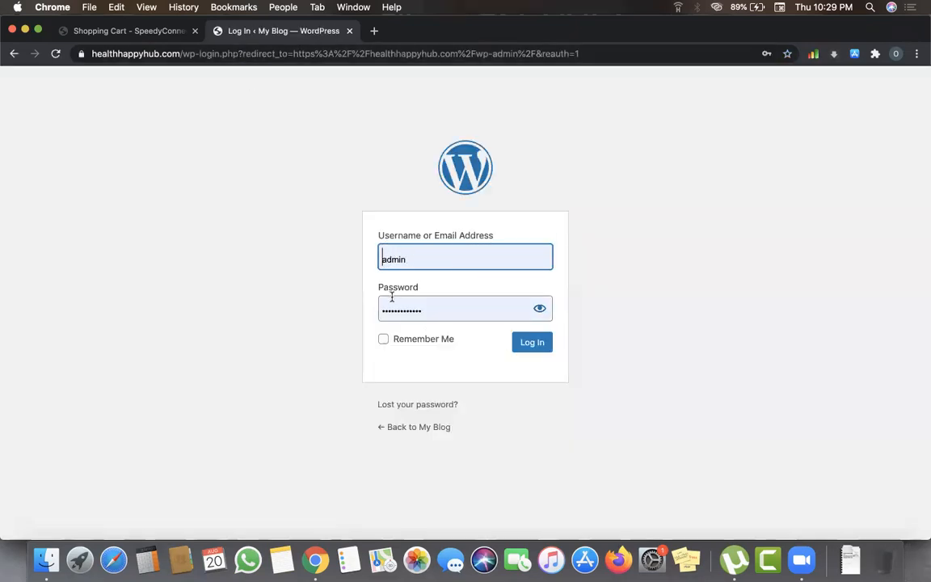
{"action": "left_click", "coordinate": [549, 345]}
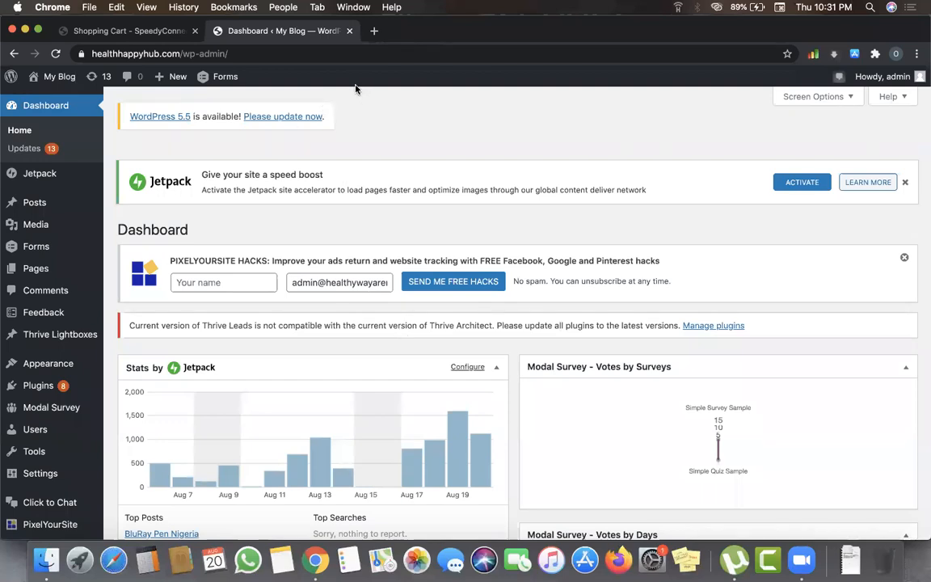
{"action": "scroll", "coordinate": [443, 441], "scroll_direction": "down", "scroll_amount": 5}
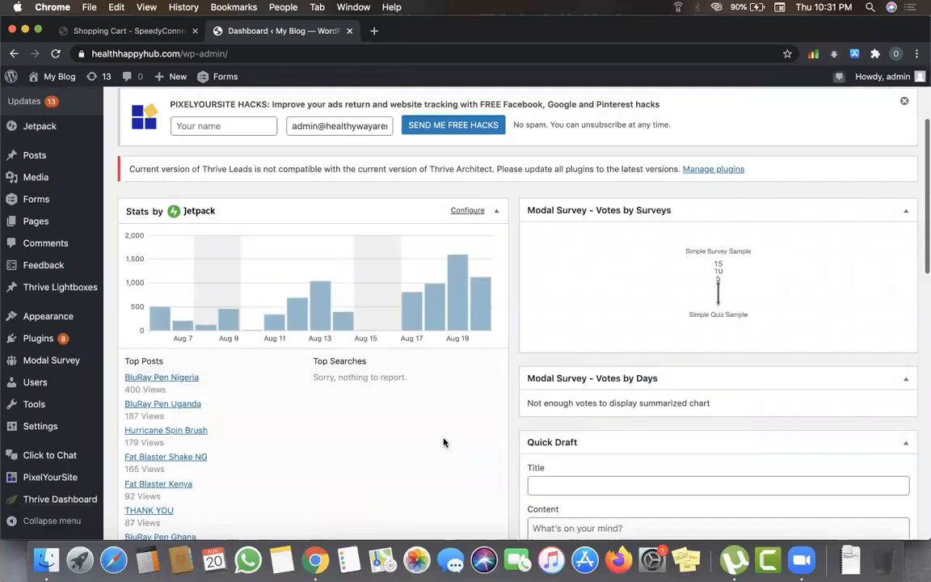
{"action": "scroll", "coordinate": [443, 441], "scroll_direction": "up", "scroll_amount": 3}
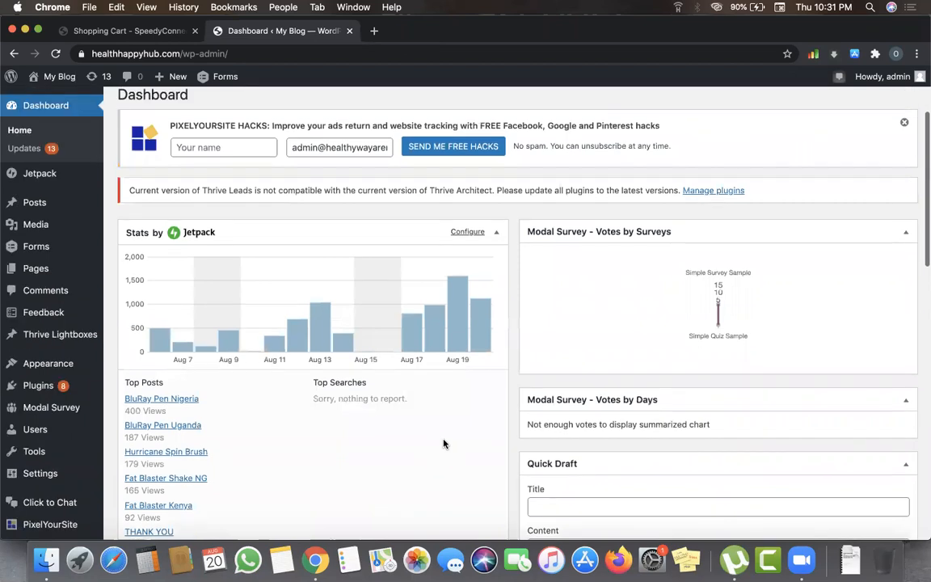
{"action": "scroll", "coordinate": [166, 349], "scroll_direction": "up", "scroll_amount": 3}
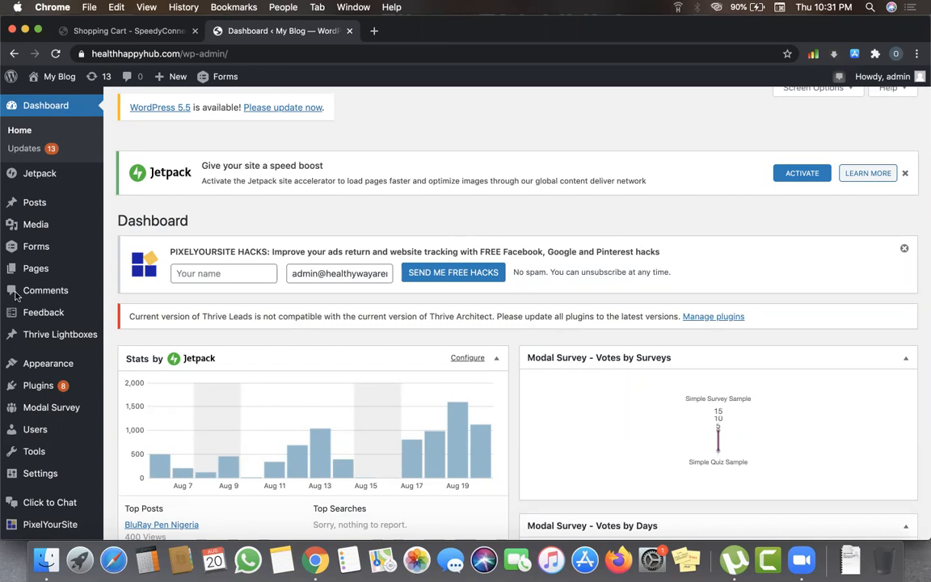
- Open Plugins, scroll the 12 installed plugins, and highlight Thrive Architect in the notice
{"action": "left_click", "coordinate": [30, 386]}
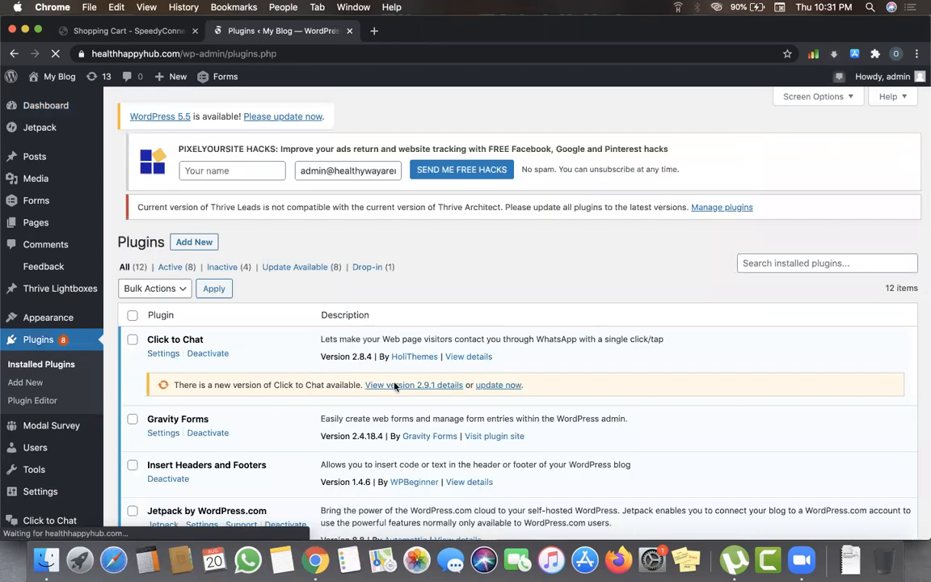
{"action": "scroll", "coordinate": [395, 387], "scroll_direction": "down", "scroll_amount": 3}
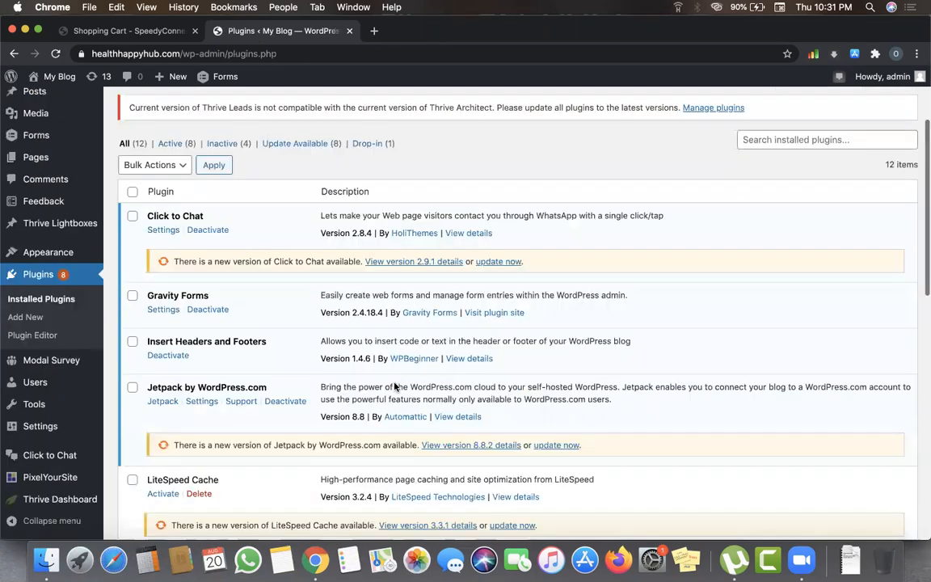
{"action": "scroll", "coordinate": [395, 388], "scroll_direction": "down", "scroll_amount": 1}
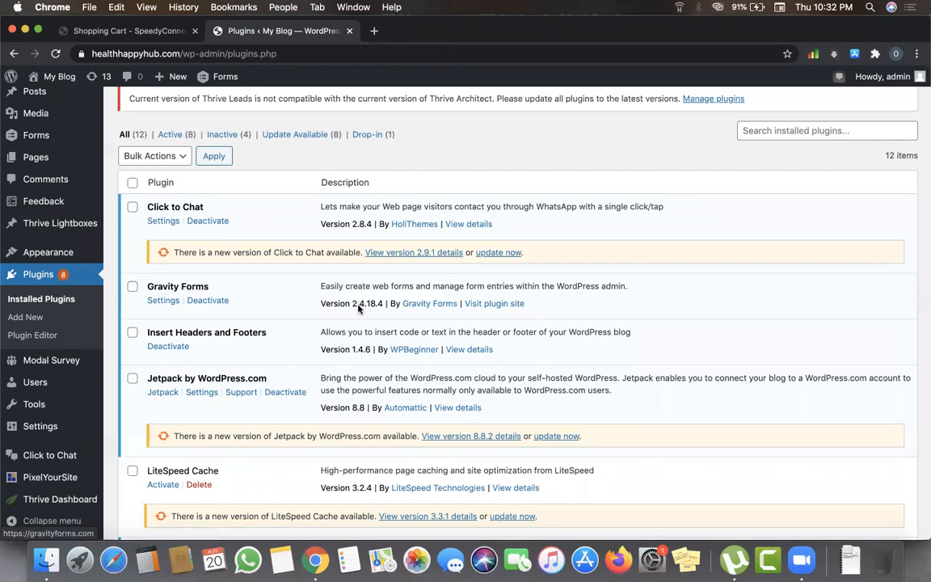
{"action": "scroll", "coordinate": [358, 306], "scroll_direction": "up", "scroll_amount": 3}
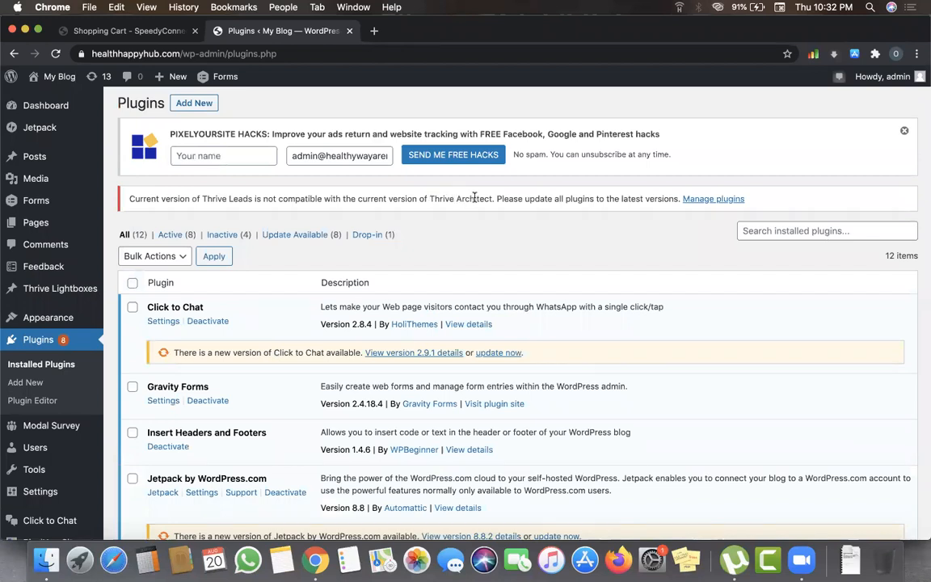
{"action": "left_click_drag", "start_coordinate": [430, 198], "coordinate": [492, 198]}
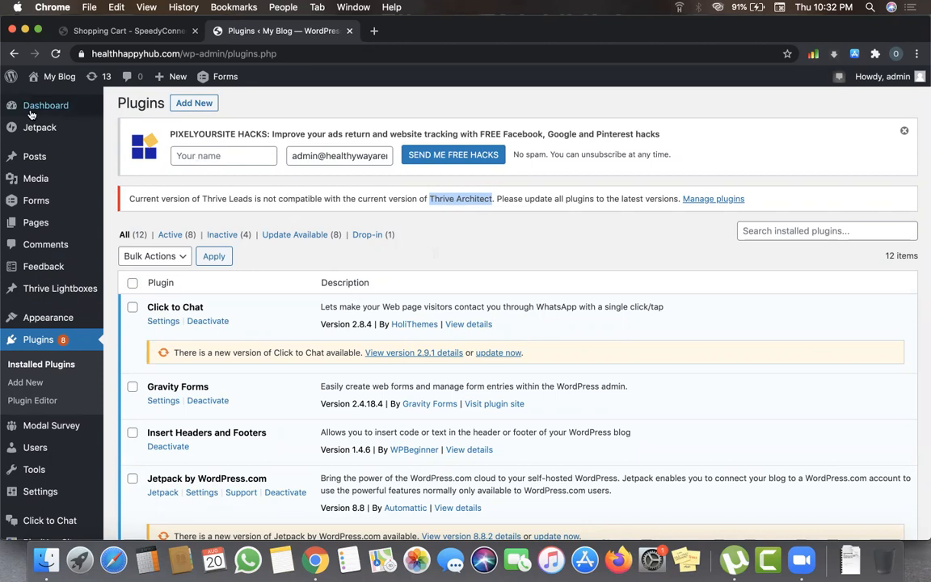
{"action": "mouse_move", "coordinate": [63, 169]}
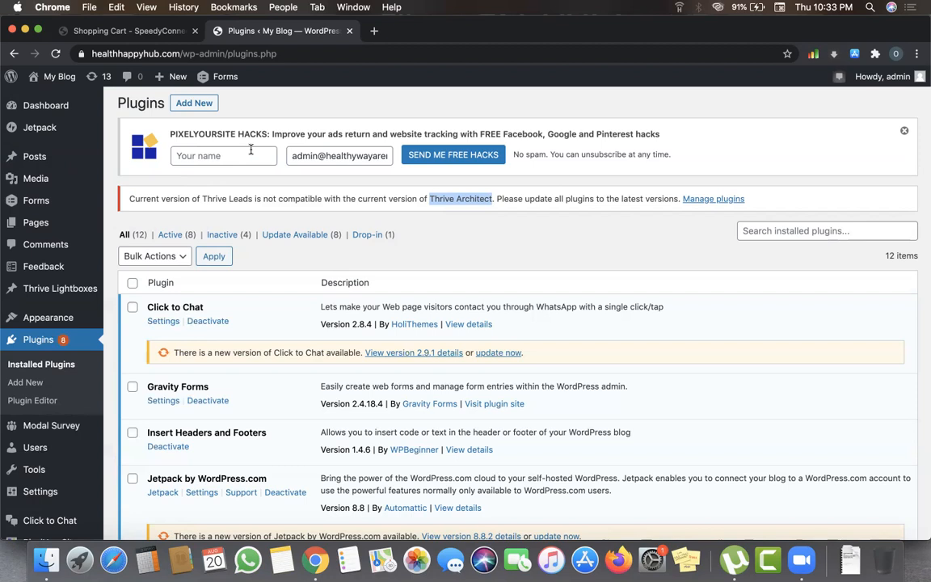
{"action": "left_click", "coordinate": [449, 210]}
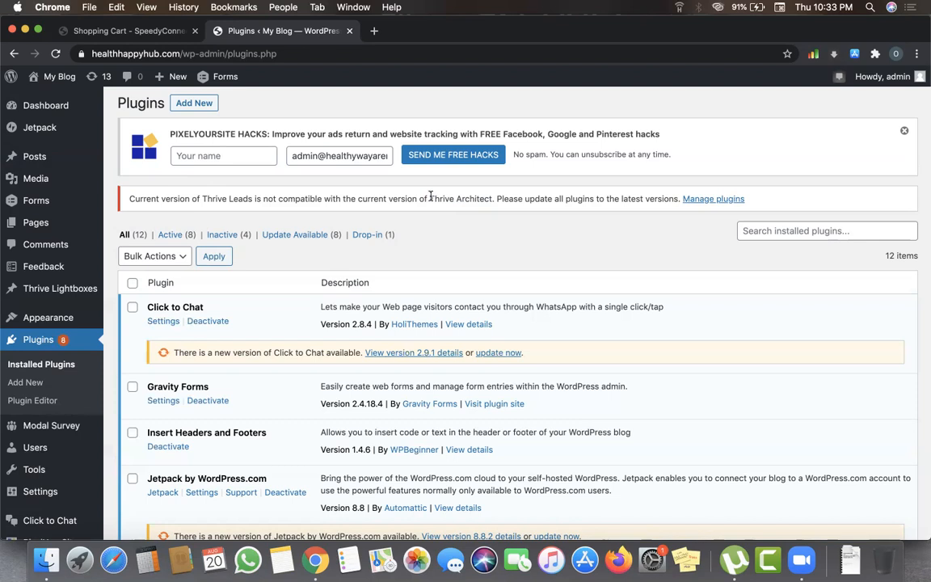
{"action": "mouse_move", "coordinate": [431, 196]}
{"action": "left_mouse_down"}
{"action": "mouse_move", "coordinate": [491, 198]}
{"action": "mouse_move", "coordinate": [430, 200]}
{"action": "left_mouse_up"}
{"action": "left_click", "coordinate": [442, 200]}
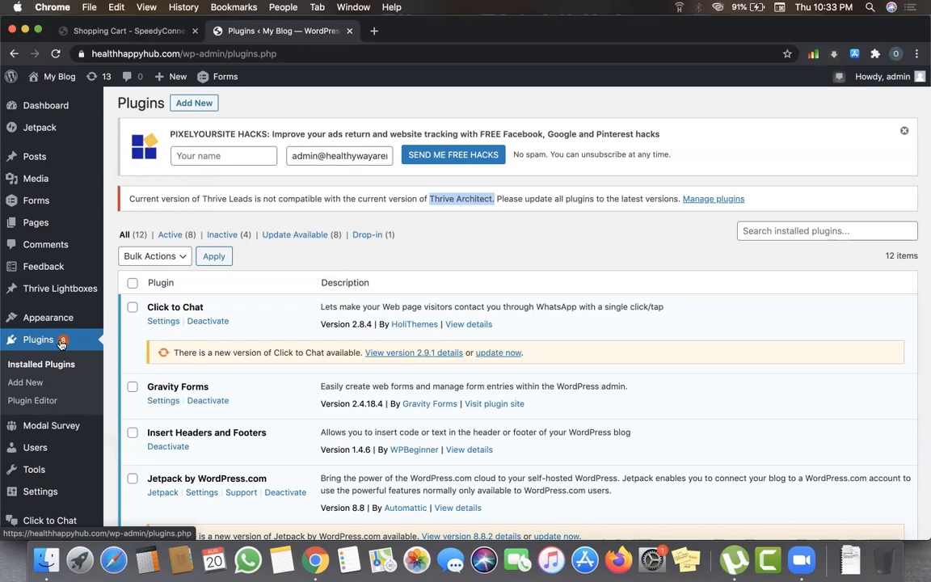
- Open Add New plugins and browse featured ones like Akismet Anti-Spam, Classic Editor and bbPress
{"action": "left_click", "coordinate": [194, 105]}
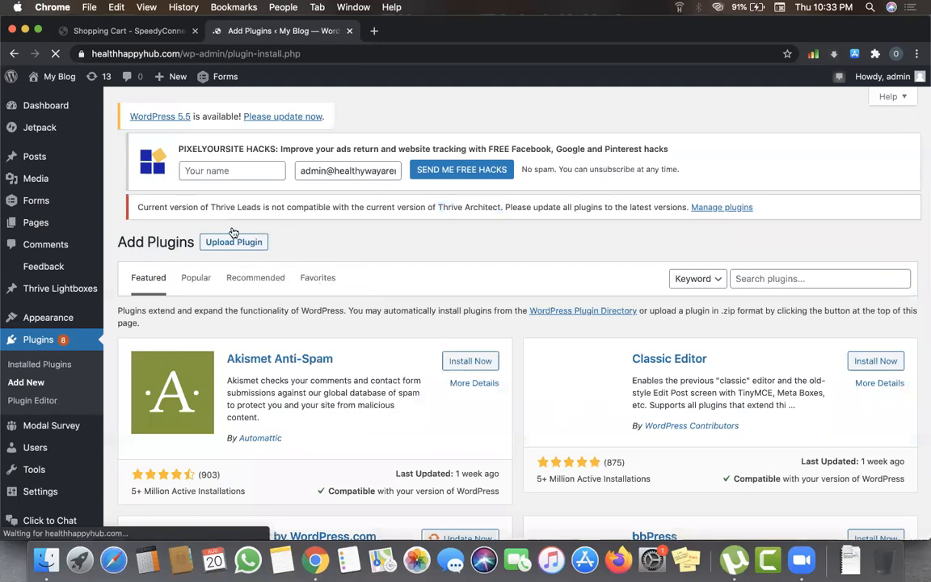
{"action": "scroll", "coordinate": [300, 259], "scroll_direction": "down", "scroll_amount": 4}
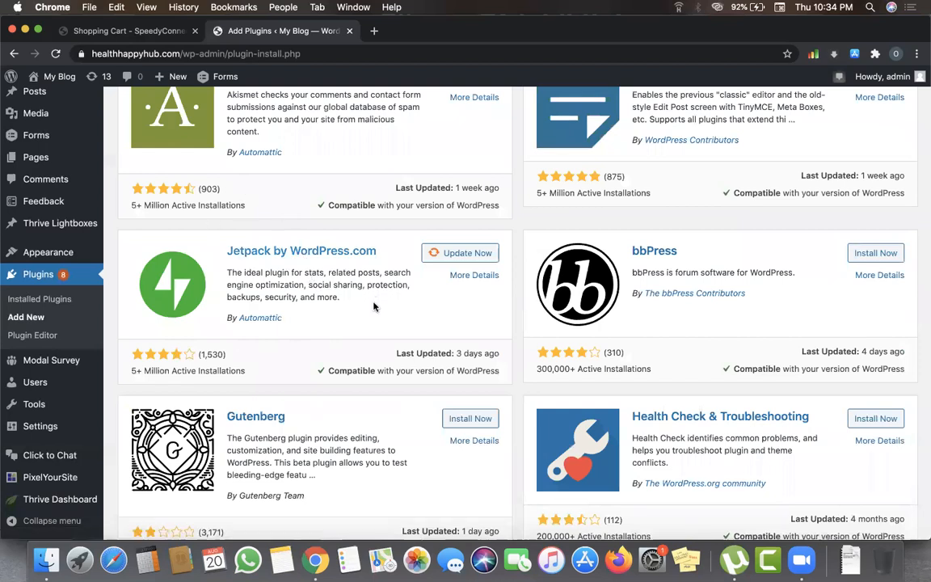
{"action": "scroll", "coordinate": [373, 305], "scroll_direction": "down", "scroll_amount": 2}
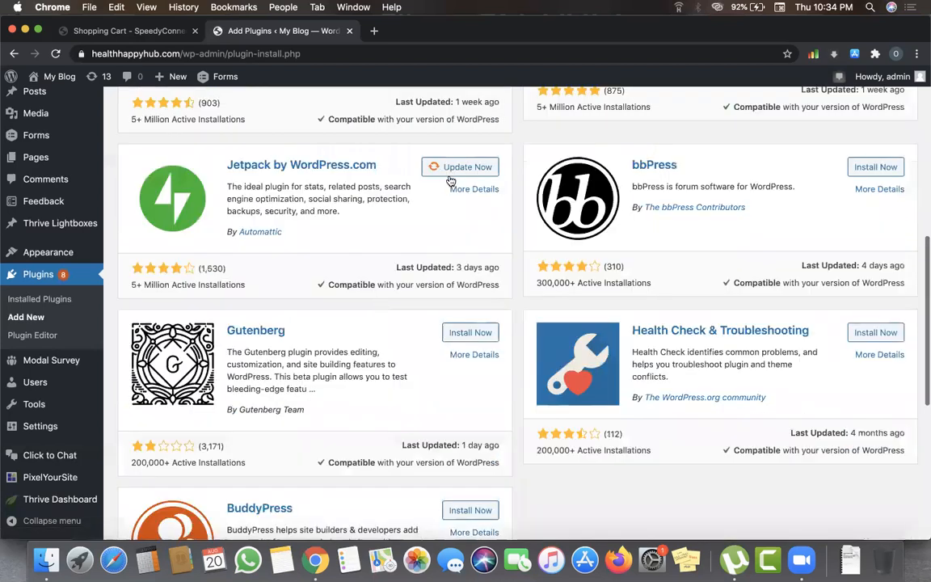
{"action": "scroll", "coordinate": [459, 180], "scroll_direction": "up", "scroll_amount": 1}
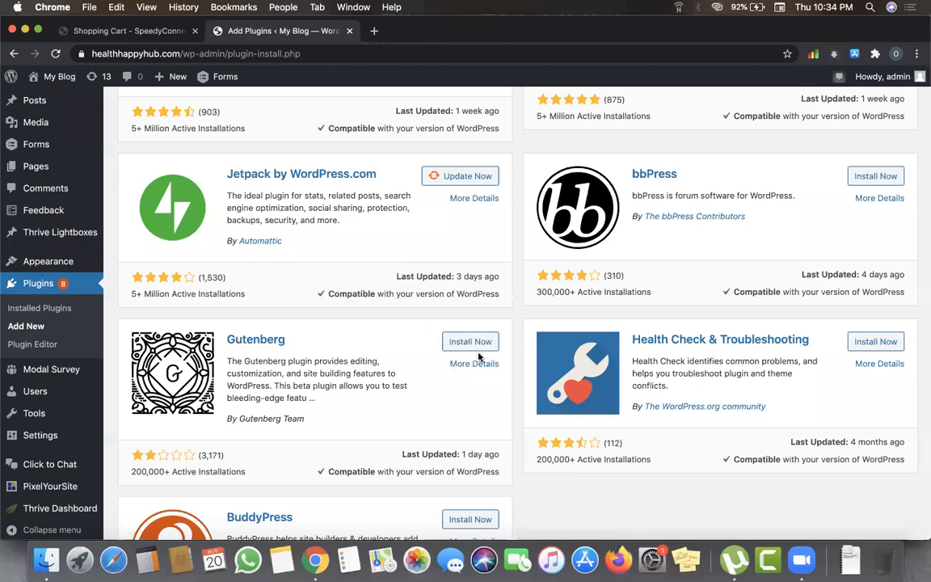
{"action": "scroll", "coordinate": [450, 338], "scroll_direction": "up", "scroll_amount": 3}
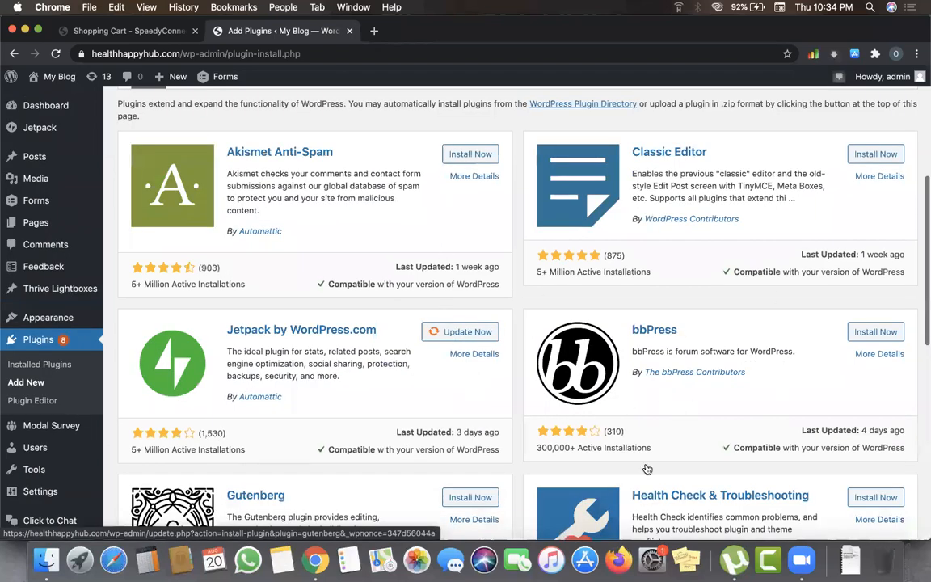
{"action": "scroll", "coordinate": [398, 215], "scroll_direction": "up", "scroll_amount": 4}
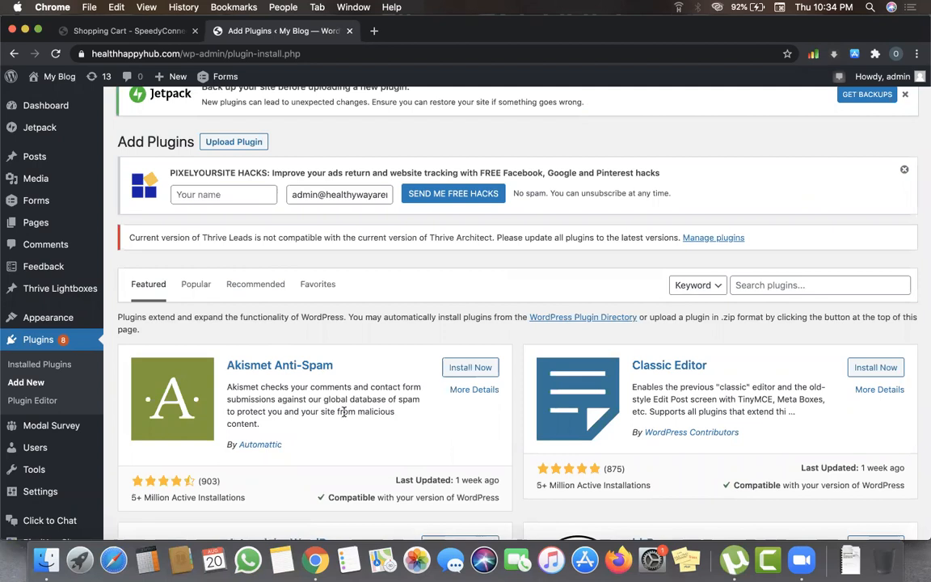
- Reveal the Upload Plugin form with Choose file and Install Now for a .zip plugin
{"action": "scroll", "coordinate": [344, 412], "scroll_direction": "down", "scroll_amount": 1}
{"action": "scroll", "coordinate": [319, 308], "scroll_direction": "up", "scroll_amount": 2}
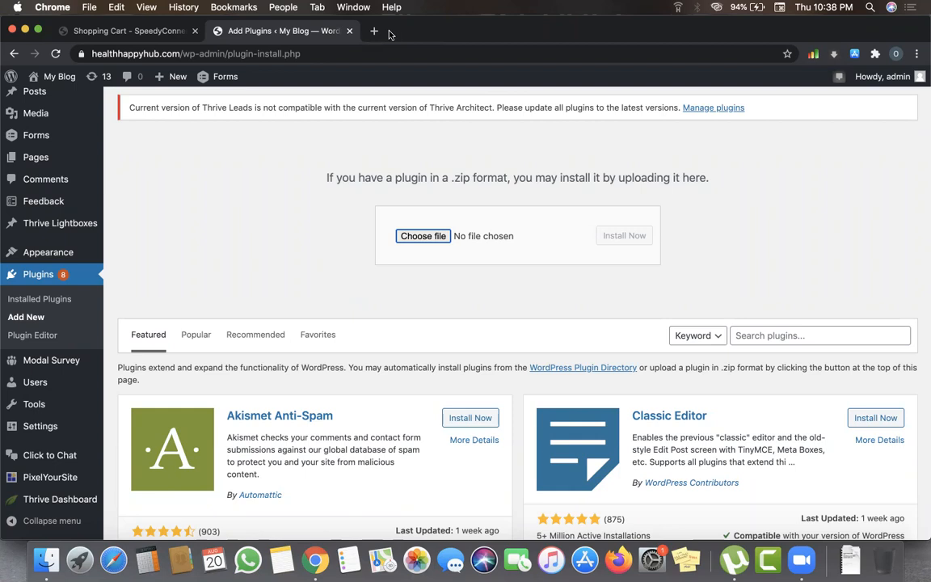
{"action": "left_click", "coordinate": [698, 195]}
{"action": "mouse_move", "coordinate": [79, 499]}
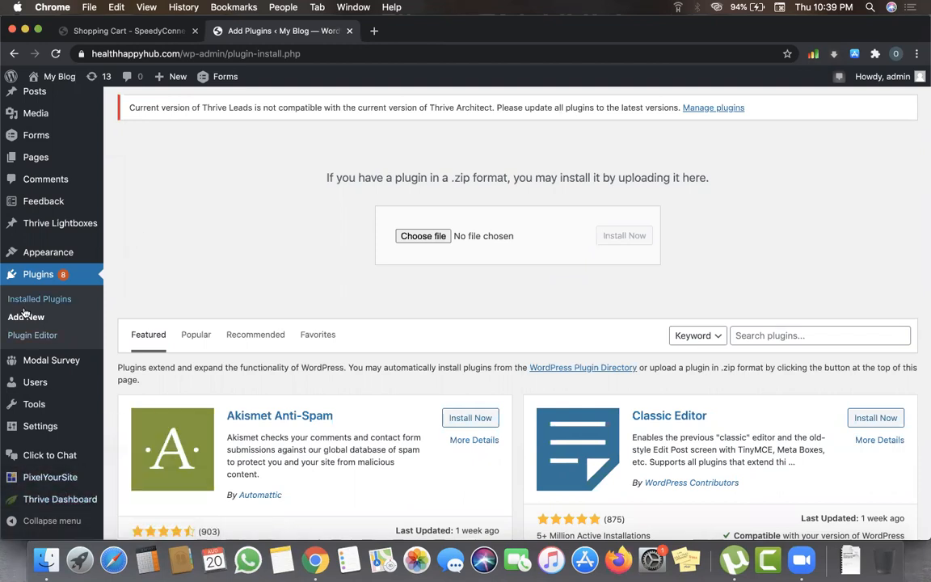
{"action": "scroll", "coordinate": [37, 266], "scroll_direction": "up", "scroll_amount": 2}
{"action": "mouse_move", "coordinate": [36, 222]}
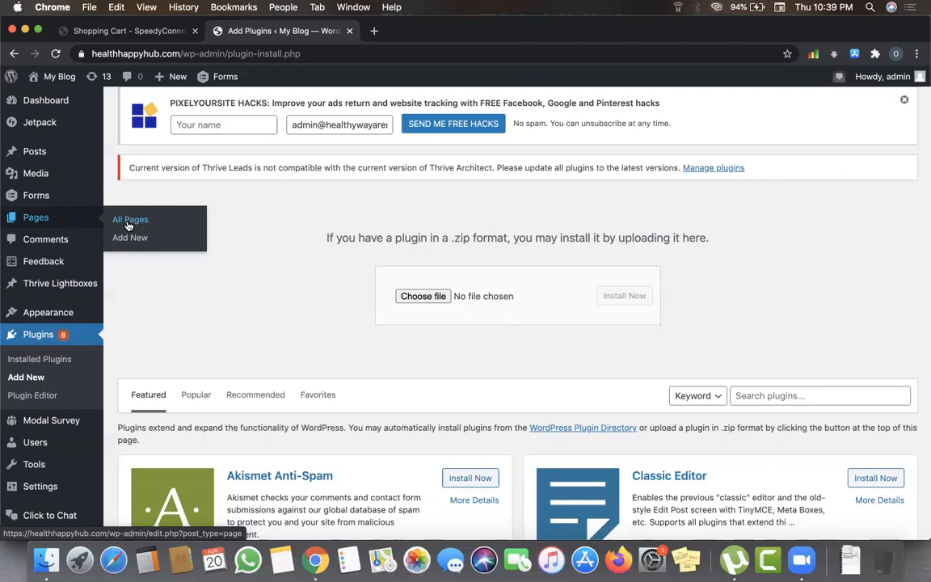
{"action": "scroll", "coordinate": [233, 291], "scroll_direction": "up", "scroll_amount": 4}
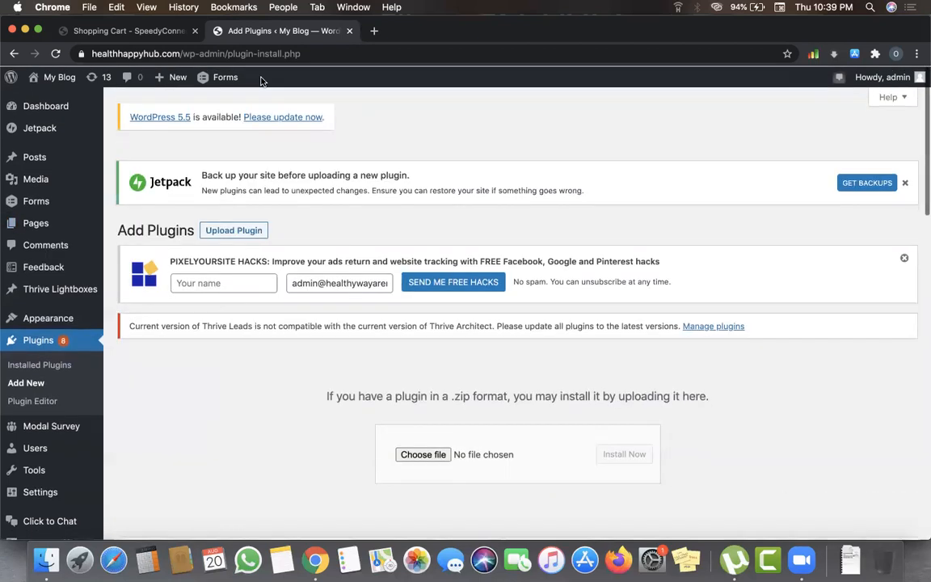
{"action": "left_click", "coordinate": [276, 53]}
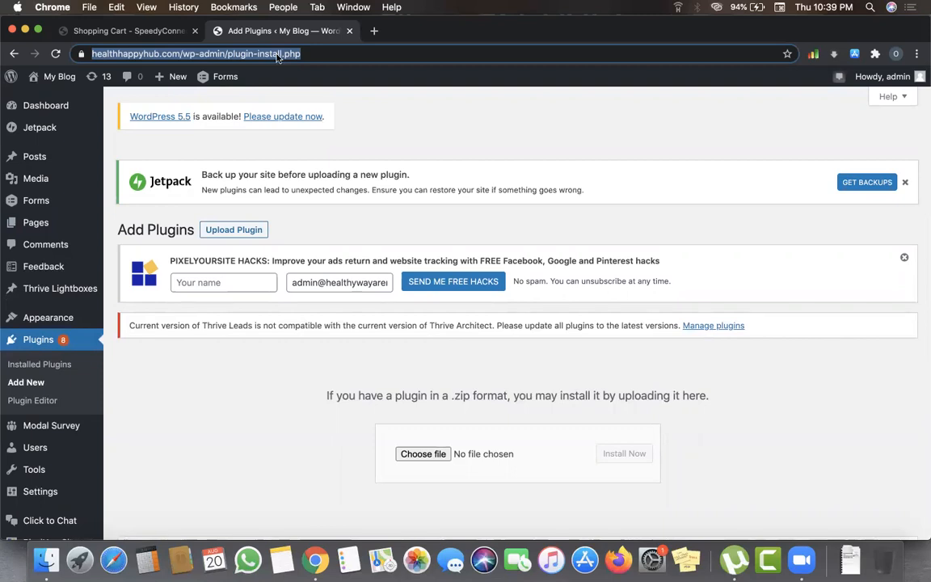
- Navigate to jobnextdoor.org/wp-admin/, dropping the suggested post-new.php ending
{"action": "type", "text": "jobnextdoor.org"}
{"action": "key", "text": "Right"}
{"action": "type", "text": "/wp-"}
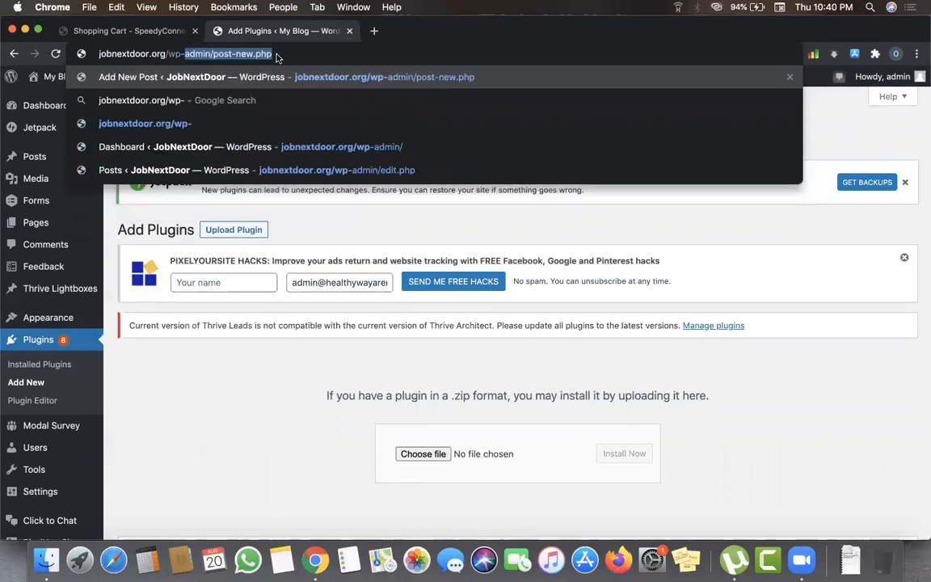
{"action": "type", "text": "admin/"}
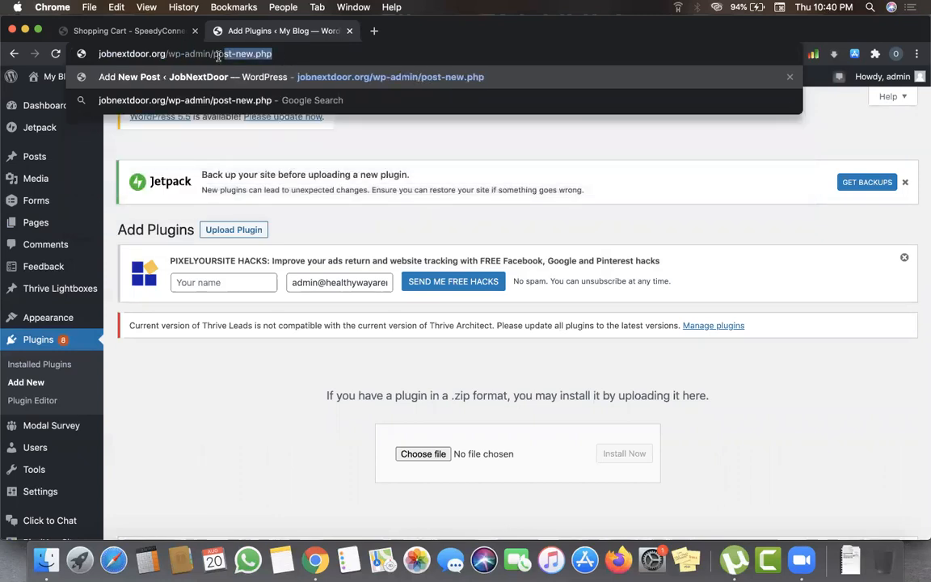
{"action": "key", "text": "Delete"}
{"action": "key", "text": "Return"}
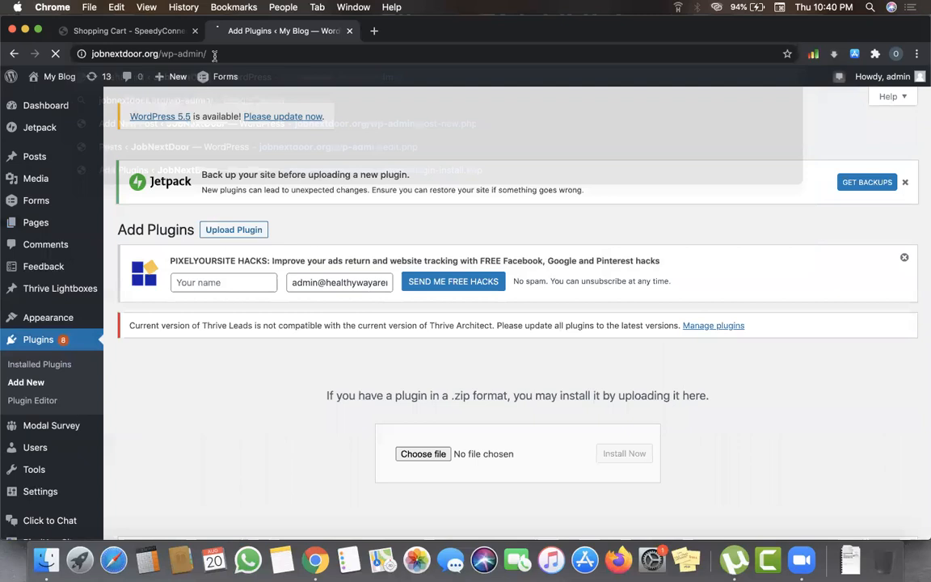
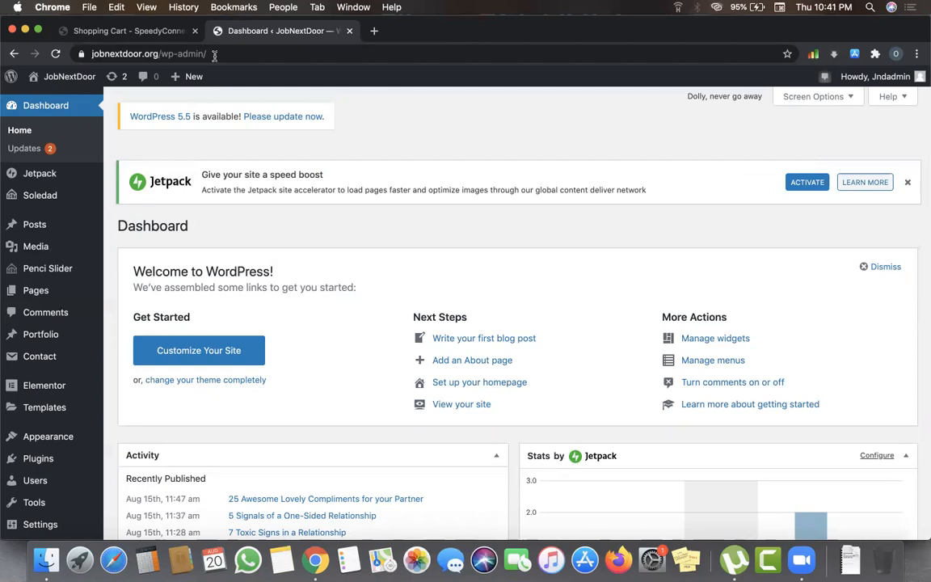
- Replace the address bar domain with 7dmoney.club to load that site's admin login
{"action": "scroll", "coordinate": [410, 239], "scroll_direction": "down", "scroll_amount": 5}
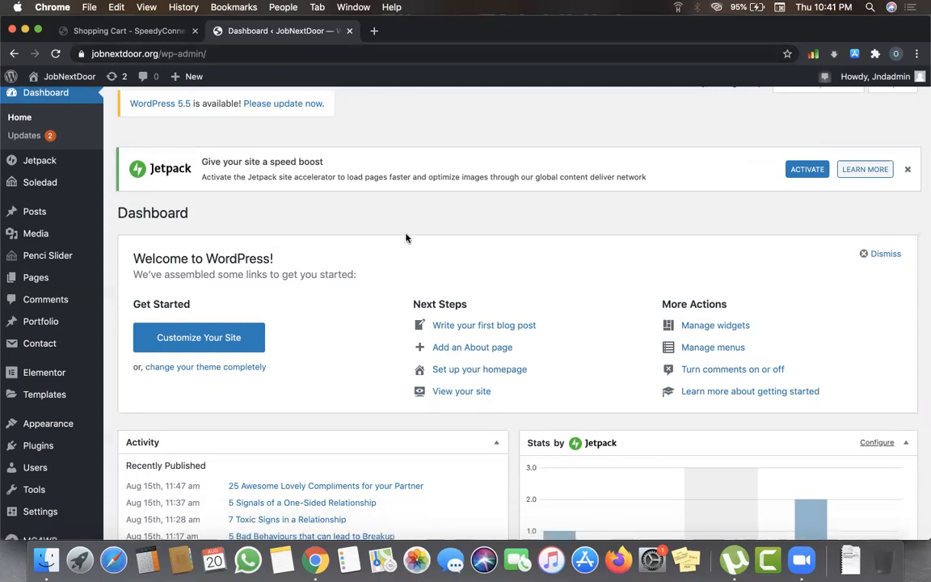
{"action": "scroll", "coordinate": [485, 371], "scroll_direction": "down", "scroll_amount": 4}
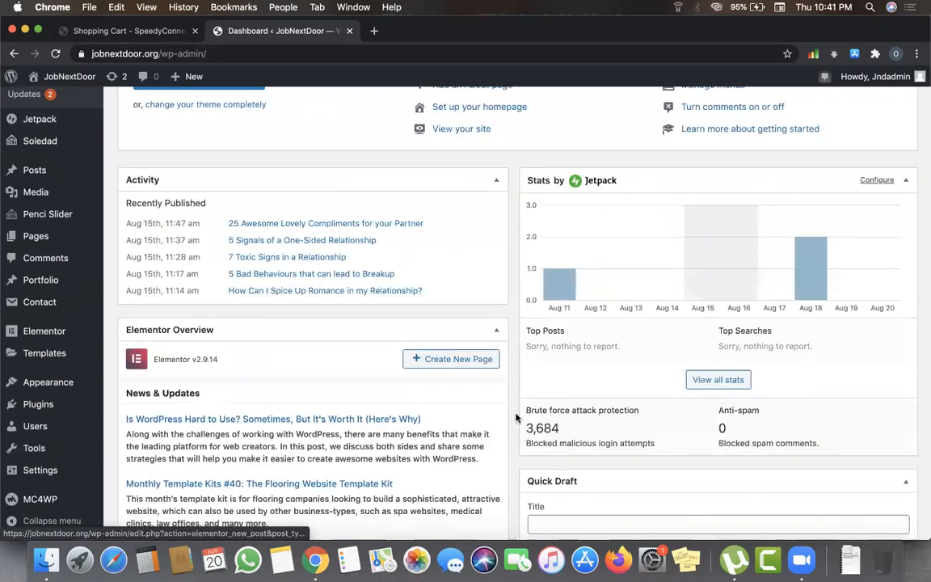
{"action": "scroll", "coordinate": [571, 371], "scroll_direction": "down", "scroll_amount": 7}
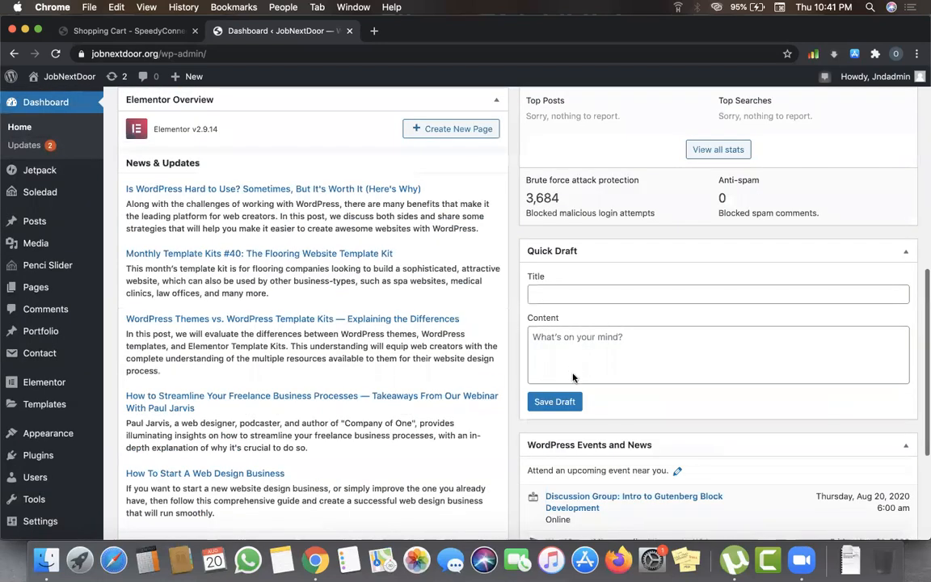
{"action": "scroll", "coordinate": [574, 378], "scroll_direction": "up", "scroll_amount": 8}
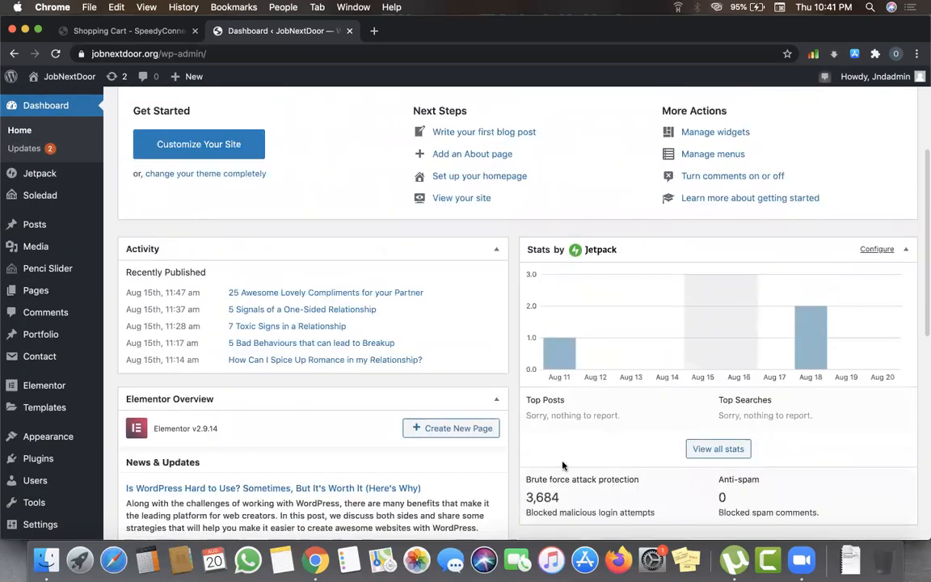
{"action": "scroll", "coordinate": [506, 414], "scroll_direction": "up", "scroll_amount": 4}
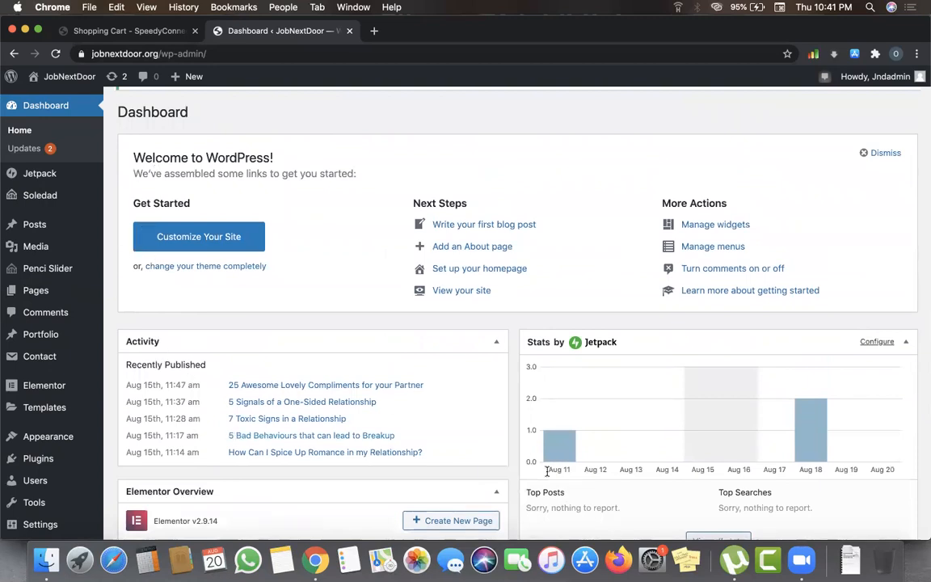
{"action": "scroll", "coordinate": [547, 476], "scroll_direction": "up", "scroll_amount": 3}
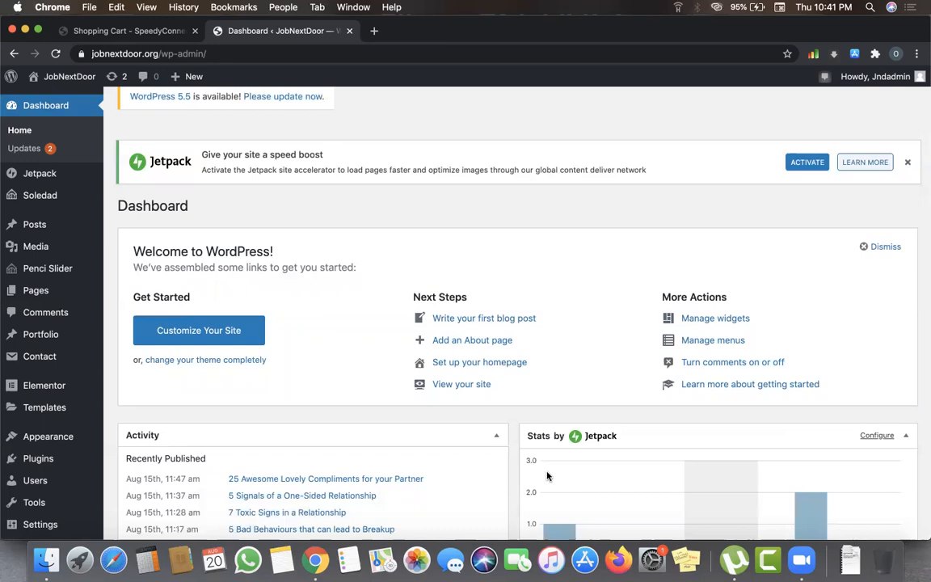
{"action": "scroll", "coordinate": [547, 476], "scroll_direction": "down", "scroll_amount": 2}
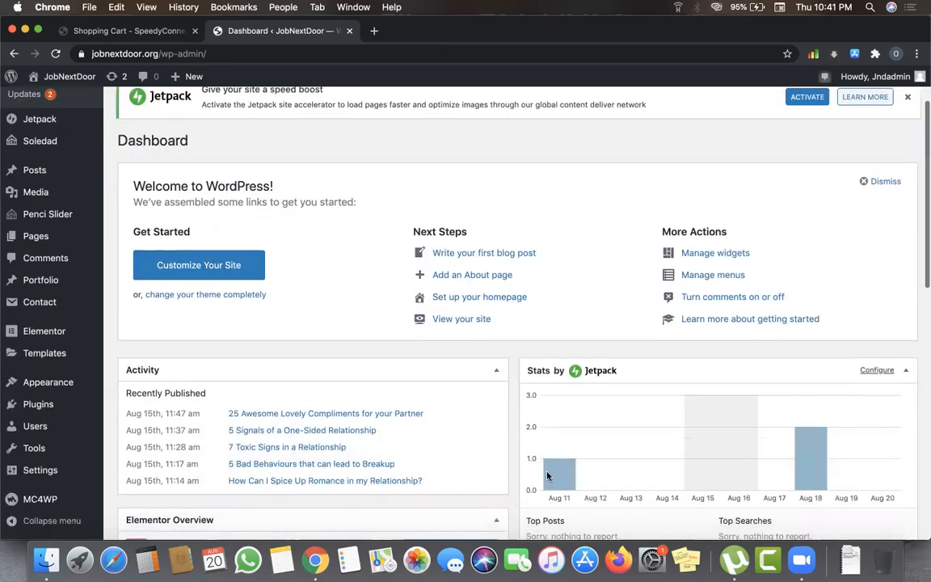
{"action": "scroll", "coordinate": [29, 252], "scroll_direction": "down", "scroll_amount": 5}
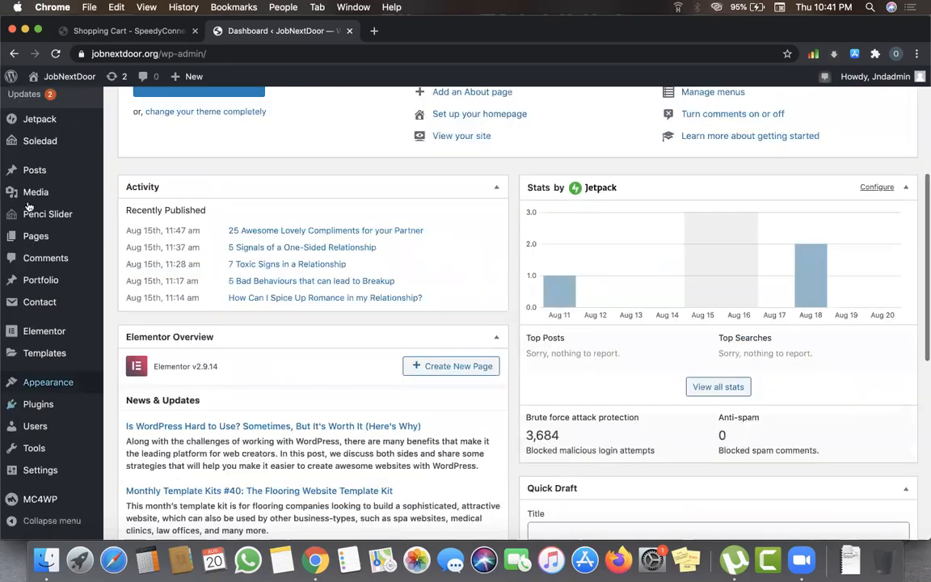
{"action": "scroll", "coordinate": [54, 524], "scroll_direction": "down", "scroll_amount": 2}
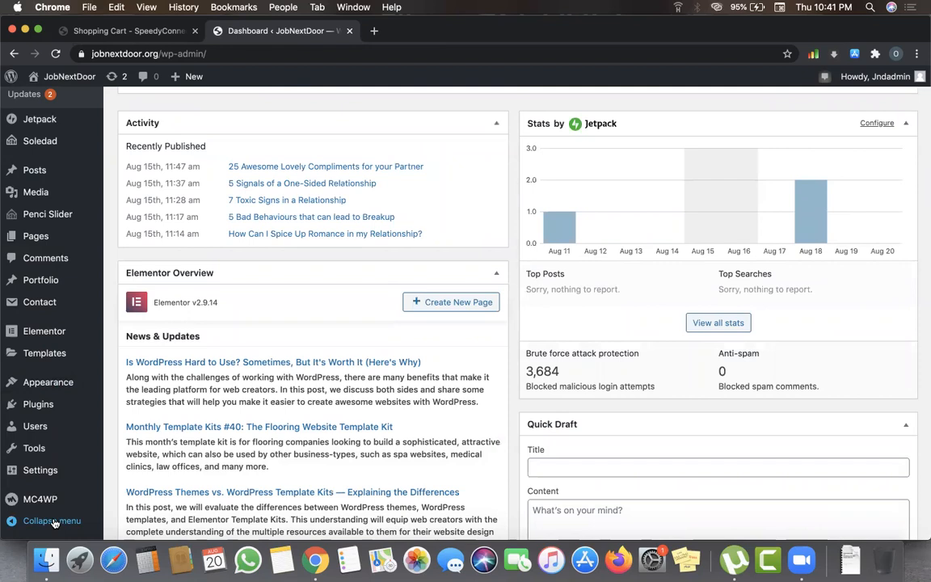
{"action": "mouse_move", "coordinate": [55, 483]}
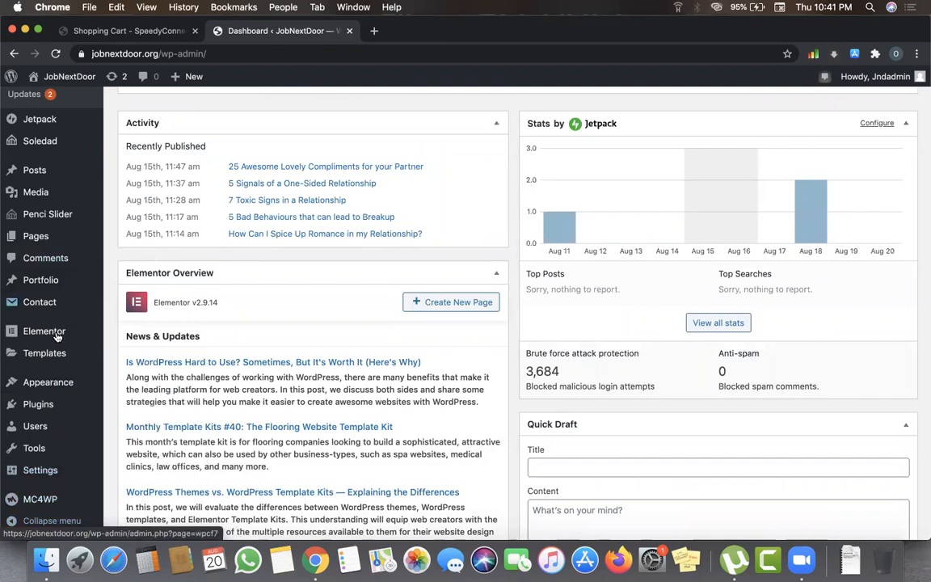
{"action": "mouse_move", "coordinate": [56, 336]}
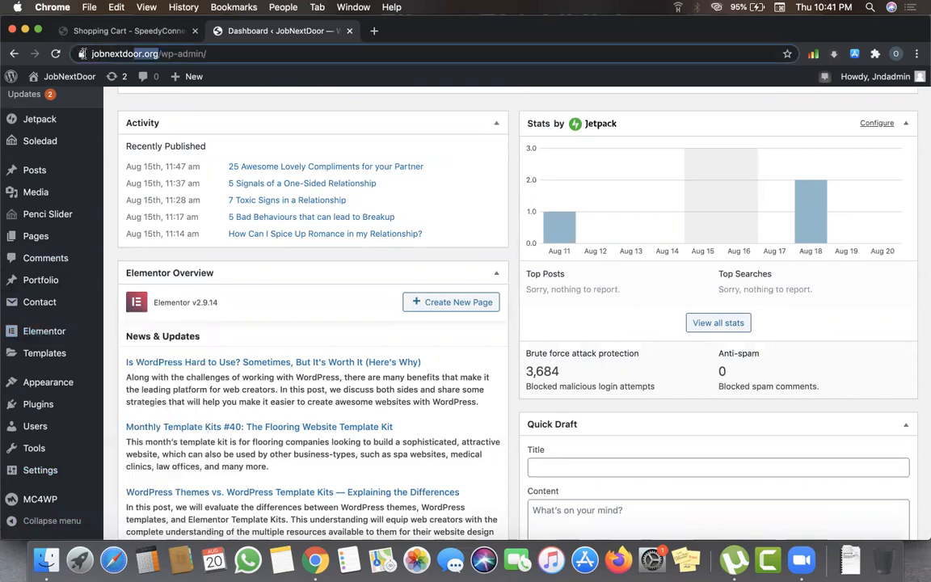
{"action": "left_click_drag", "start_coordinate": [159, 54], "coordinate": [81, 54]}
{"action": "type", "text": "7d"}
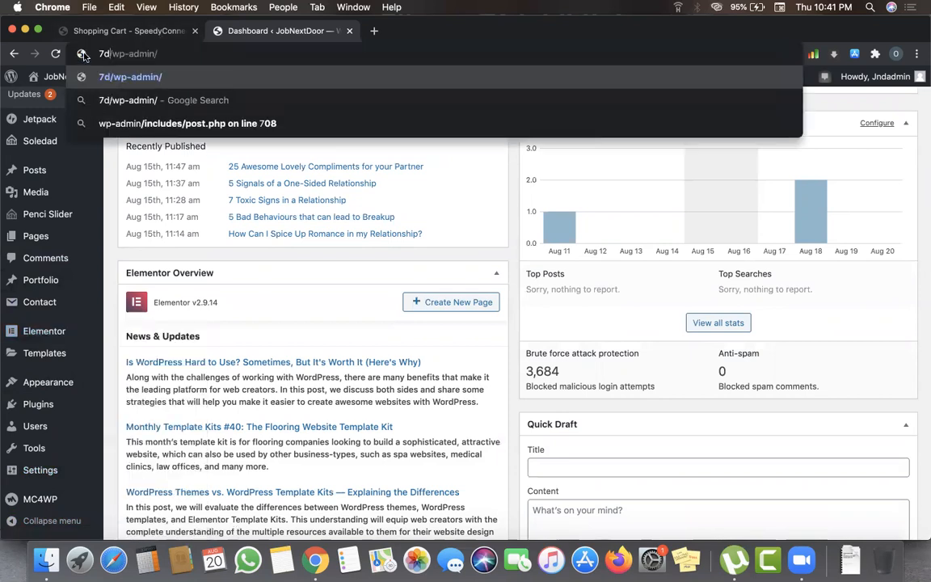
{"action": "type", "text": "mo"}
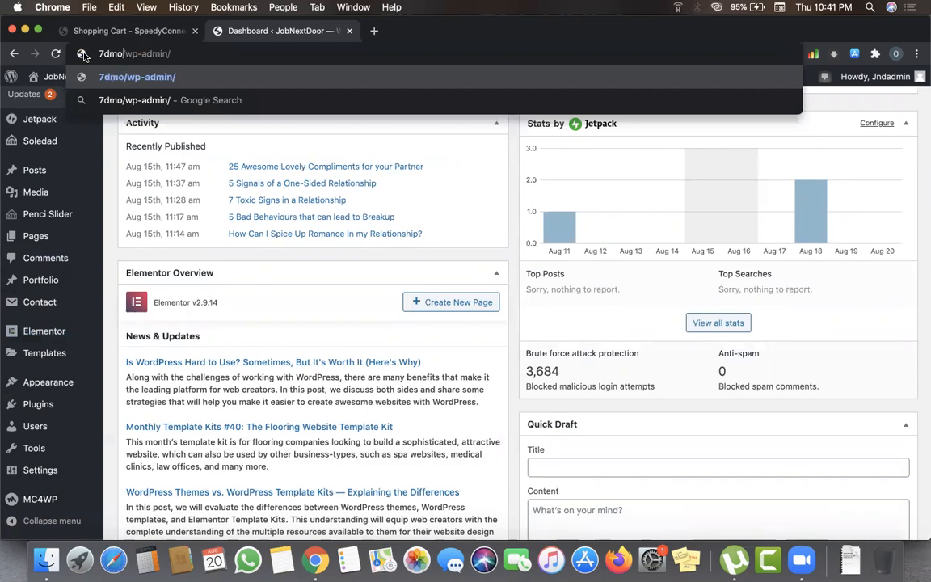
{"action": "type", "text": "n"}
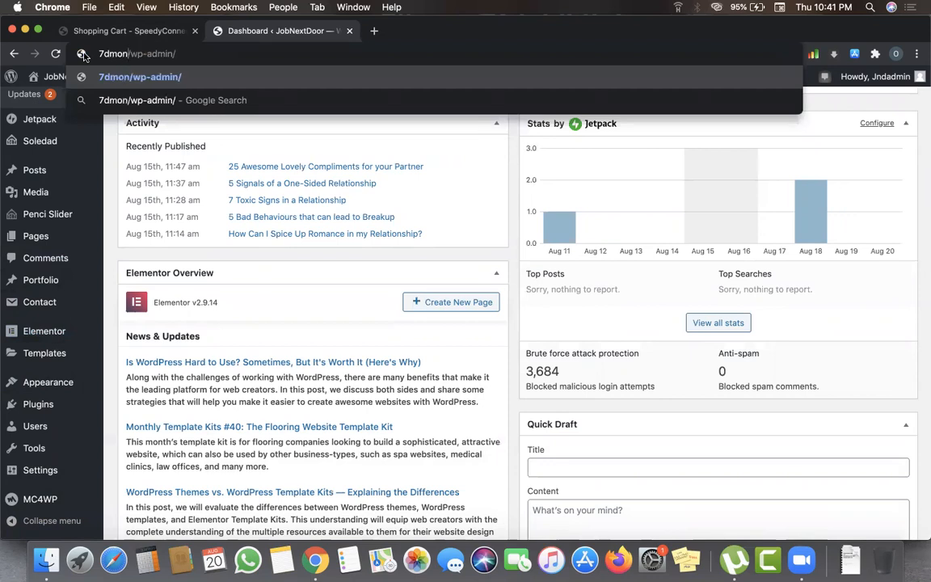
{"action": "type", "text": "ey.club"}
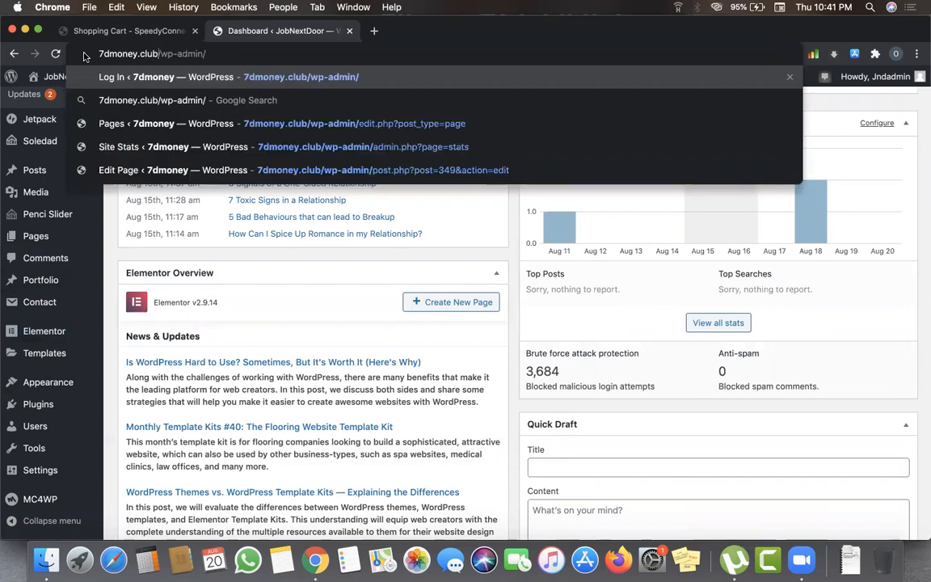
{"action": "key", "text": "Return"}
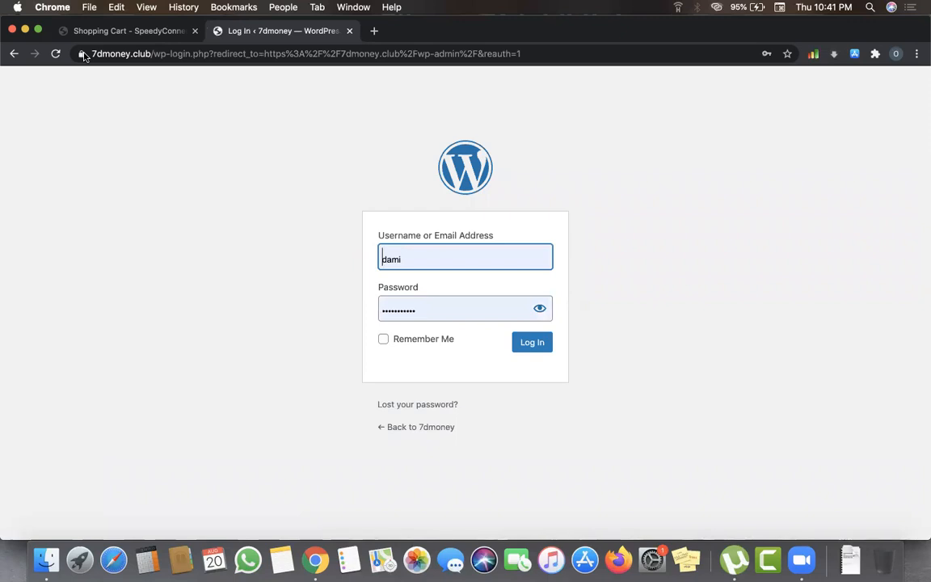
- Tick Remember Me and log in to the 7dmoney admin
{"action": "left_click", "coordinate": [381, 344]}
{"action": "left_click", "coordinate": [382, 343]}
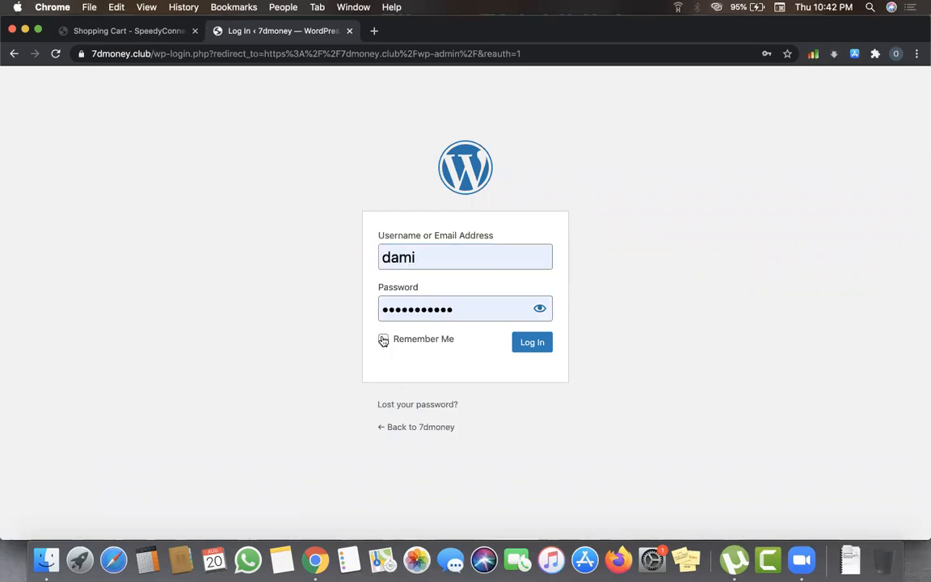
{"action": "left_click", "coordinate": [533, 347]}
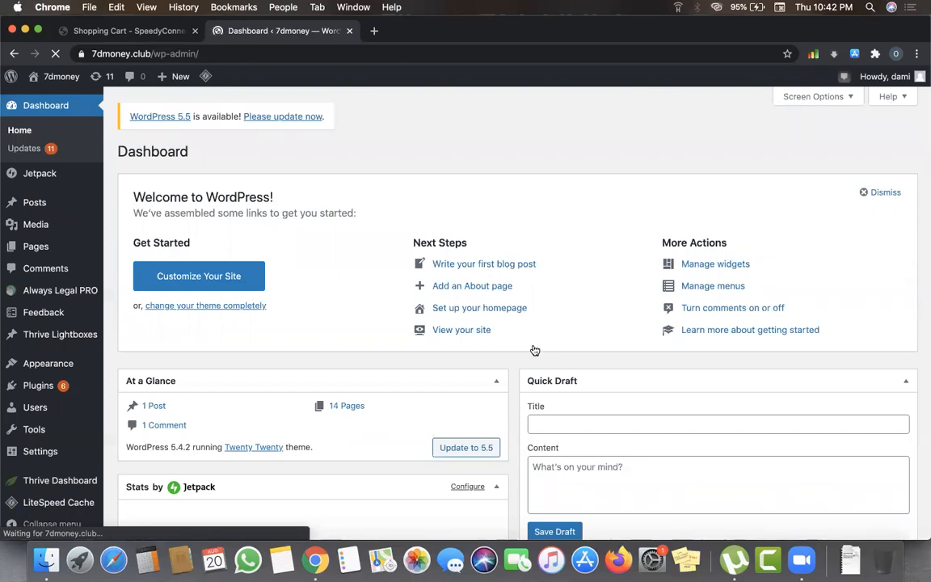
- Open the 7dmoney All Pages list showing its 14 published pages
{"action": "scroll", "coordinate": [548, 338], "scroll_direction": "down", "scroll_amount": 3}
{"action": "scroll", "coordinate": [556, 341], "scroll_direction": "down", "scroll_amount": 5}
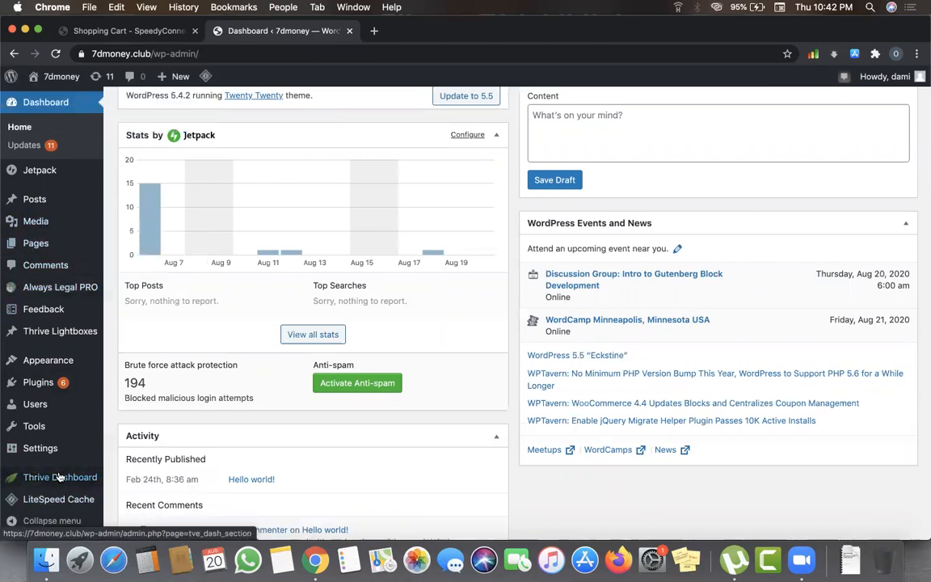
{"action": "mouse_move", "coordinate": [25, 253]}
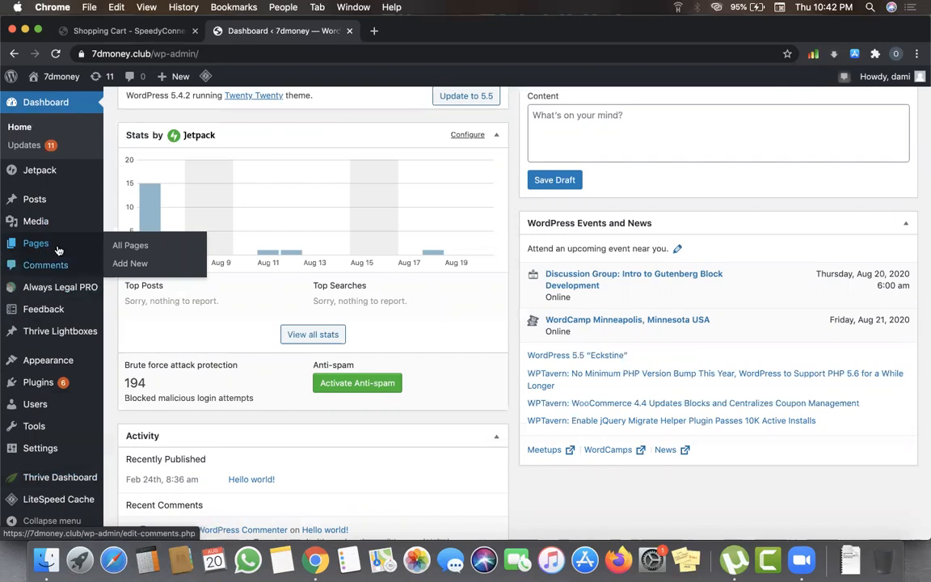
{"action": "left_click", "coordinate": [128, 252]}
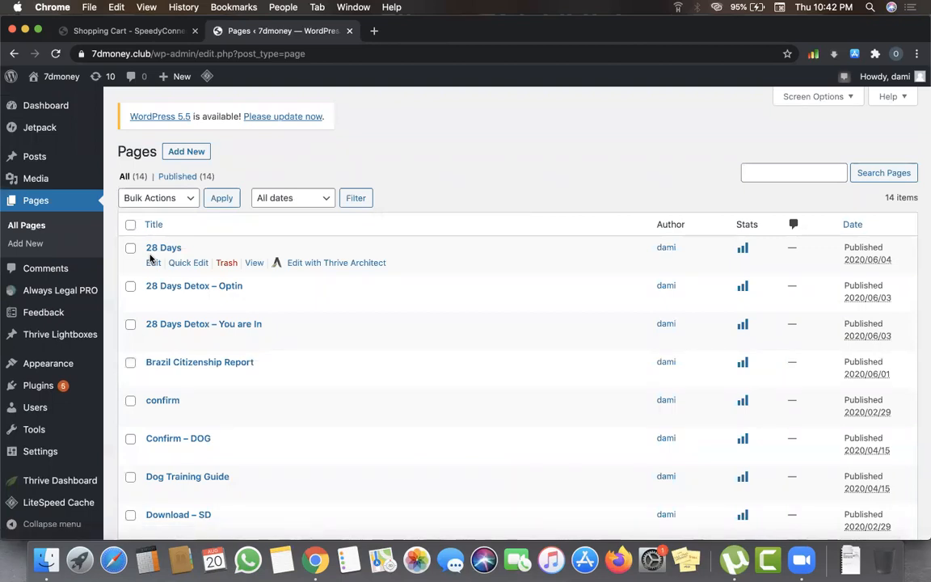
- Open the Brazil Citizenship Report page in a new tab, then switch to the Shopping Cart tab
{"action": "scroll", "coordinate": [295, 347], "scroll_direction": "down", "scroll_amount": 5}
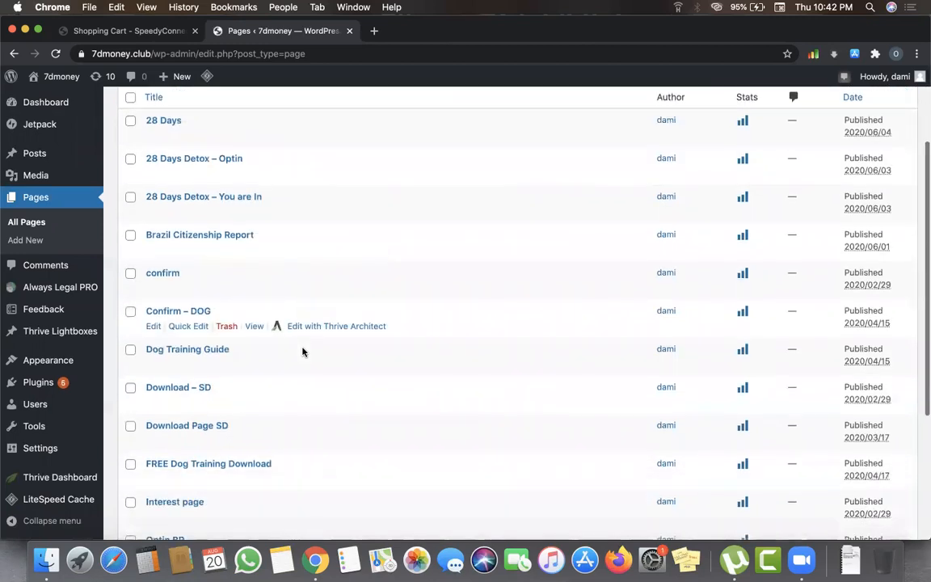
{"action": "scroll", "coordinate": [303, 352], "scroll_direction": "down", "scroll_amount": 2}
{"action": "scroll", "coordinate": [303, 351], "scroll_direction": "up", "scroll_amount": 3}
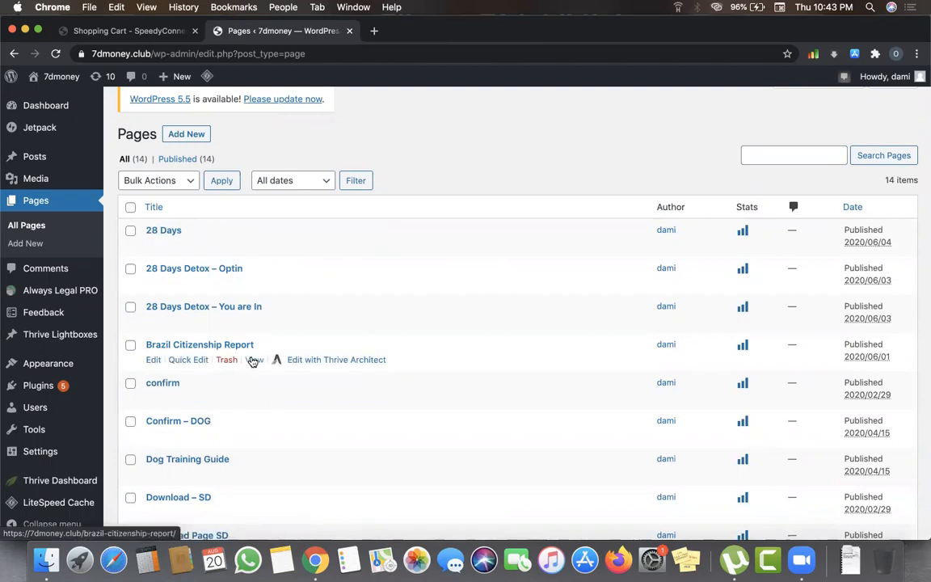
{"action": "right_click", "coordinate": [254, 361]}
{"action": "left_click", "coordinate": [273, 361]}
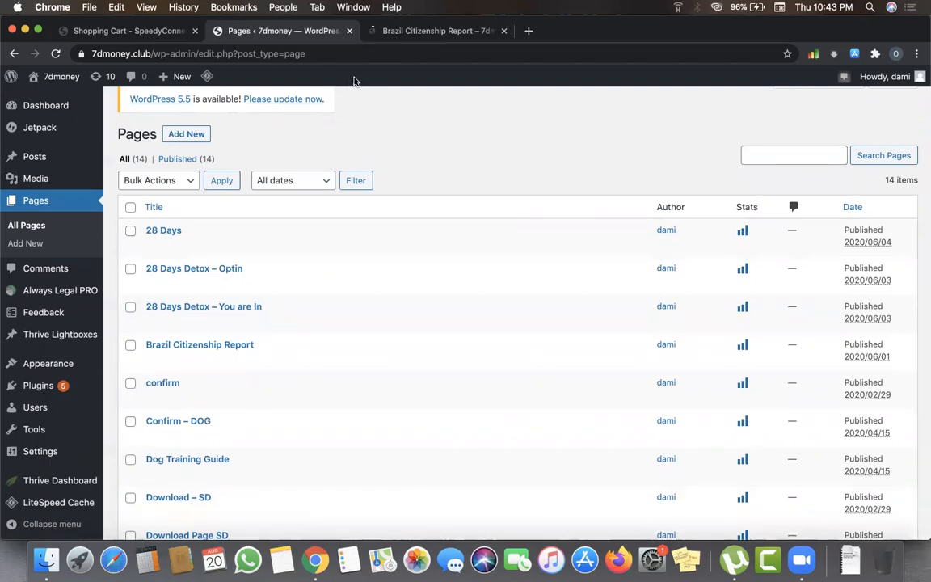
{"action": "left_click", "coordinate": [130, 32]}
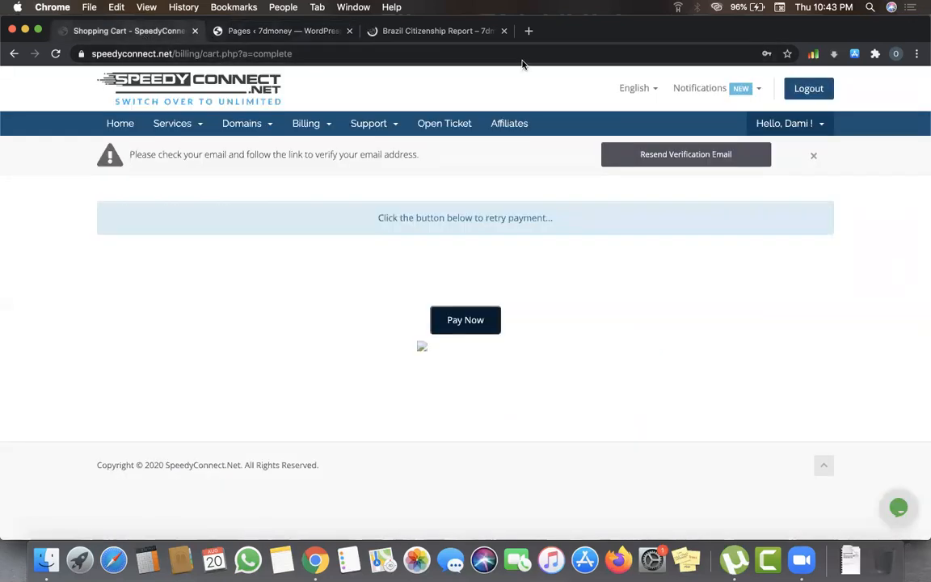
- Unmaximise the browser, move it up and widen it to the screen's right edge
{"action": "double_click", "coordinate": [737, 33]}
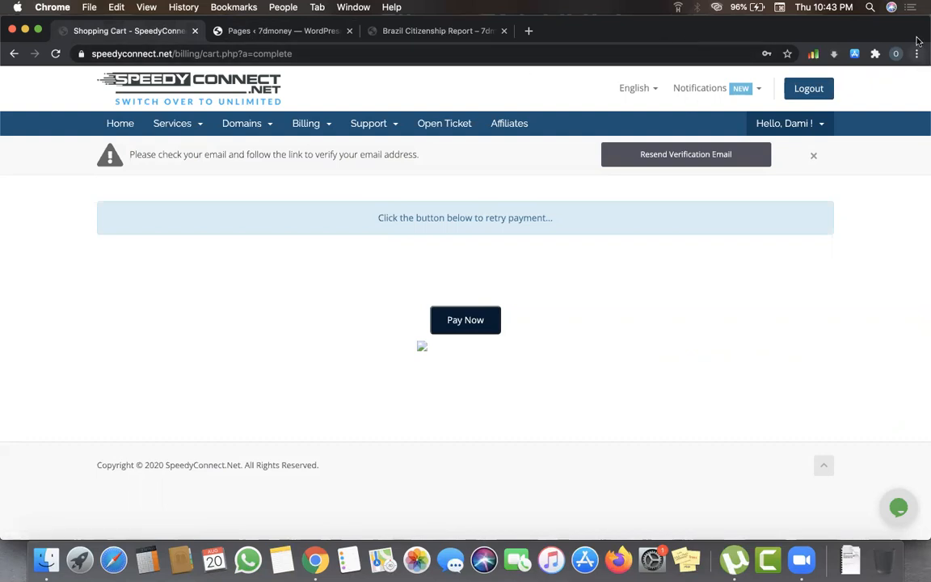
{"action": "double_click", "coordinate": [825, 32]}
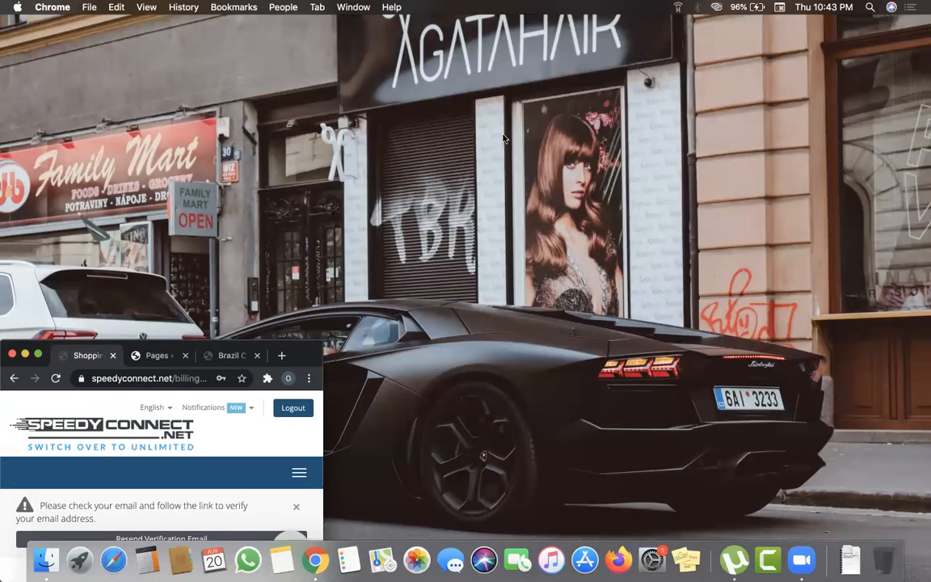
{"action": "left_click_drag", "start_coordinate": [307, 346], "coordinate": [2, 536]}
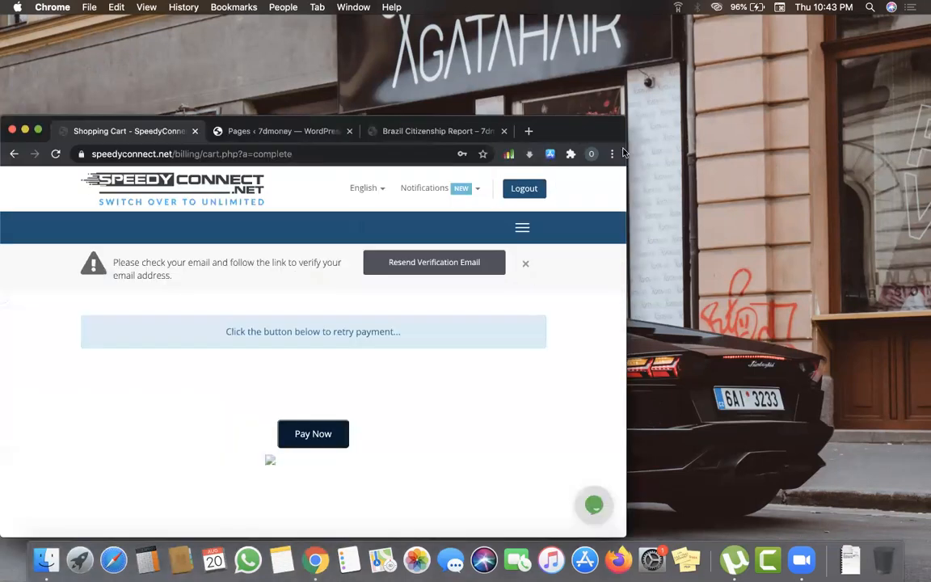
{"action": "left_click_drag", "start_coordinate": [627, 128], "coordinate": [872, 108]}
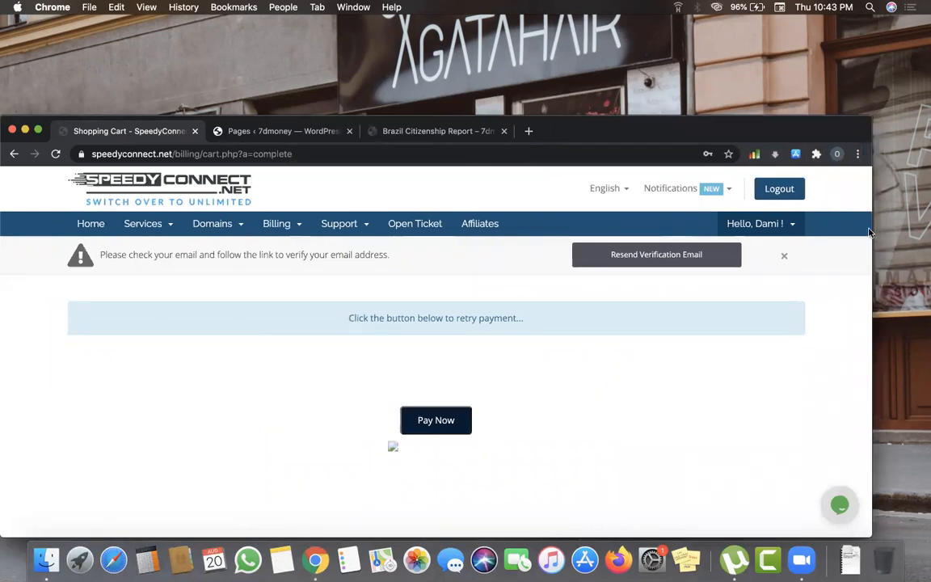
{"action": "left_click_drag", "start_coordinate": [872, 230], "coordinate": [929, 232]}
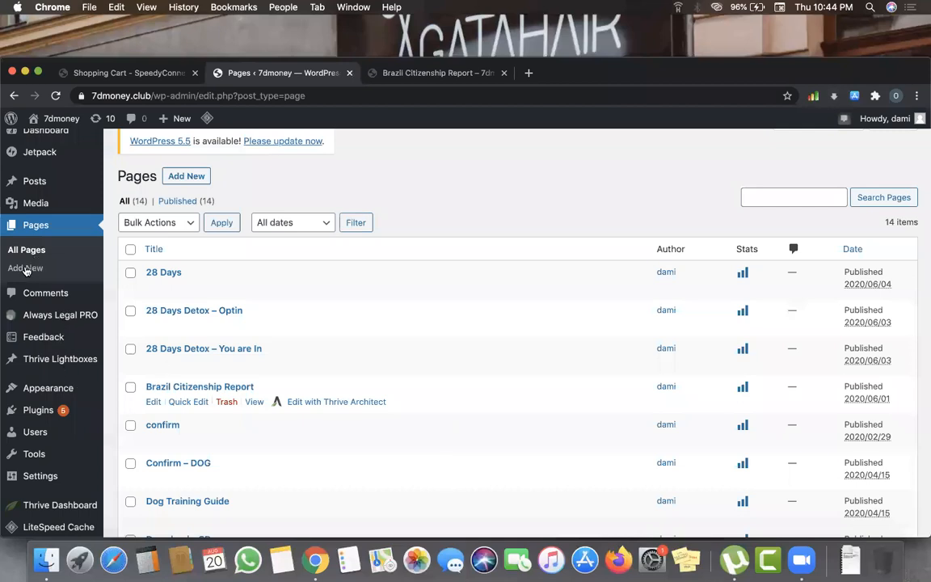
- Add a new 7dmoney page titled 'Vegetable Cutter'
{"action": "scroll", "coordinate": [17, 291], "scroll_direction": "up", "scroll_amount": 1}
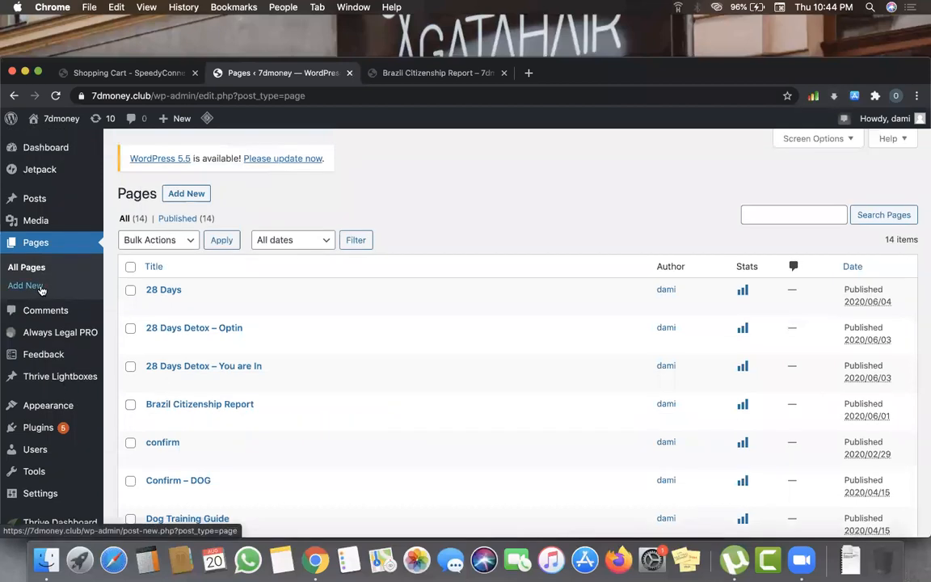
{"action": "left_click", "coordinate": [178, 195]}
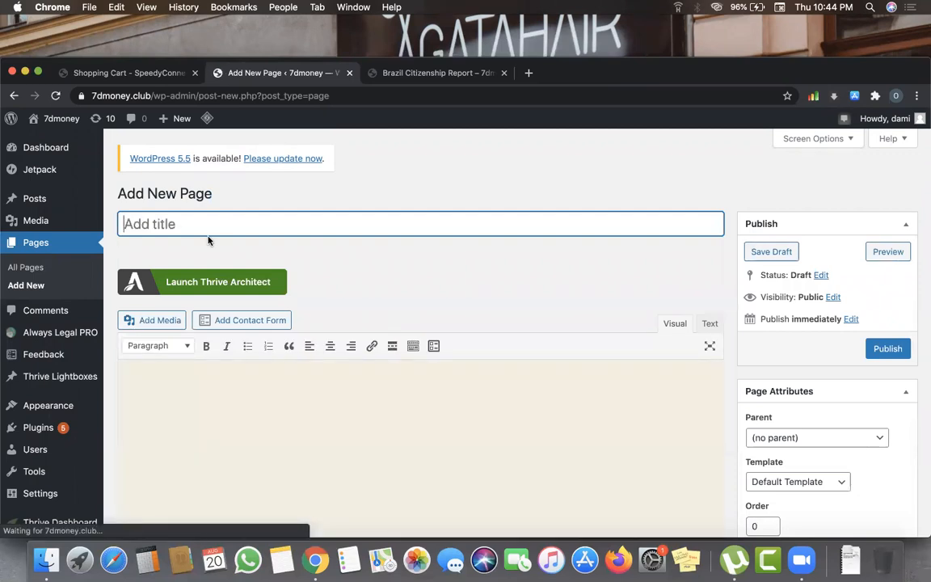
{"action": "type", "text": "Vege"}
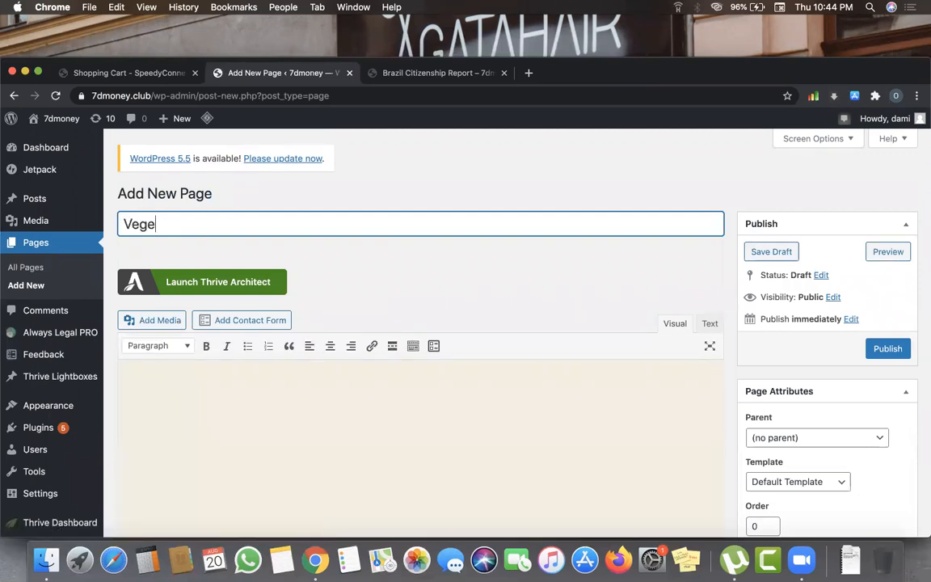
{"action": "type", "text": "table Cutter"}
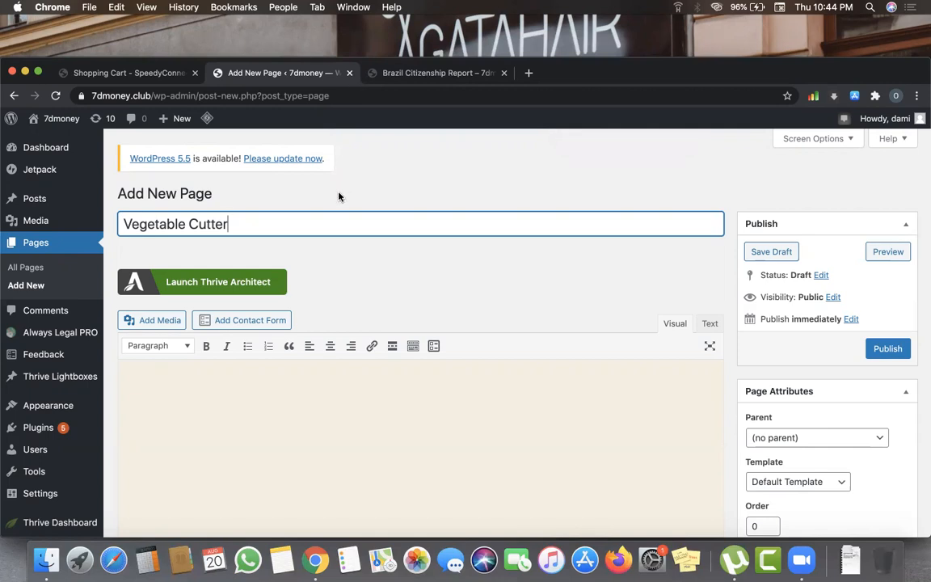
- Launch Thrive Architect on the Vegetable Cutter page and wait for the builder to load
{"action": "left_click", "coordinate": [227, 282]}
{"action": "left_click", "coordinate": [267, 75]}
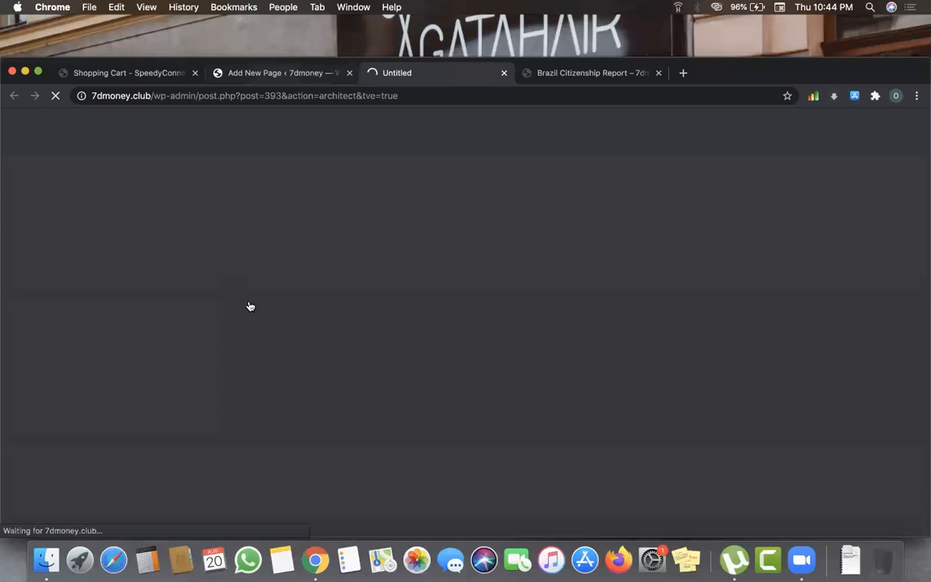
{"action": "left_click", "coordinate": [404, 73]}
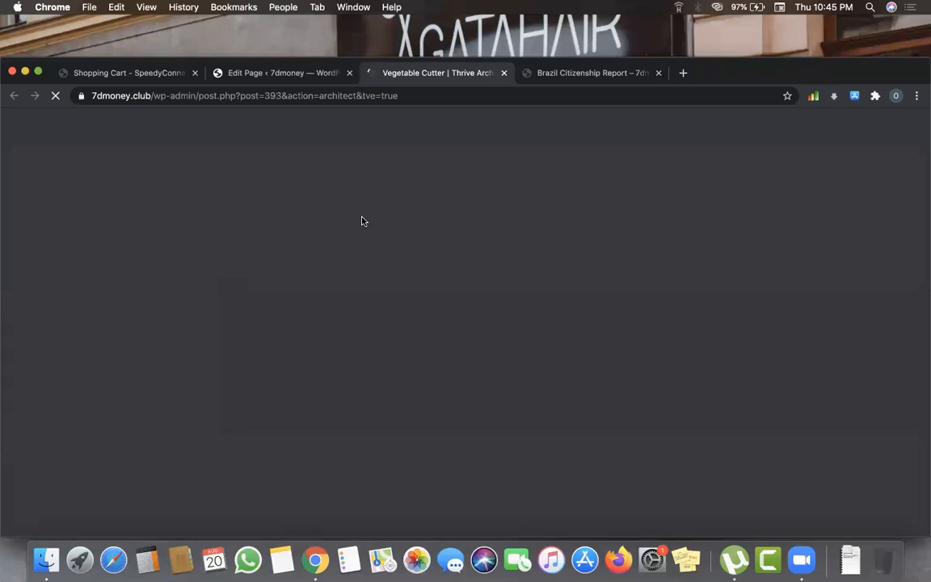
{"action": "left_click", "coordinate": [287, 74]}
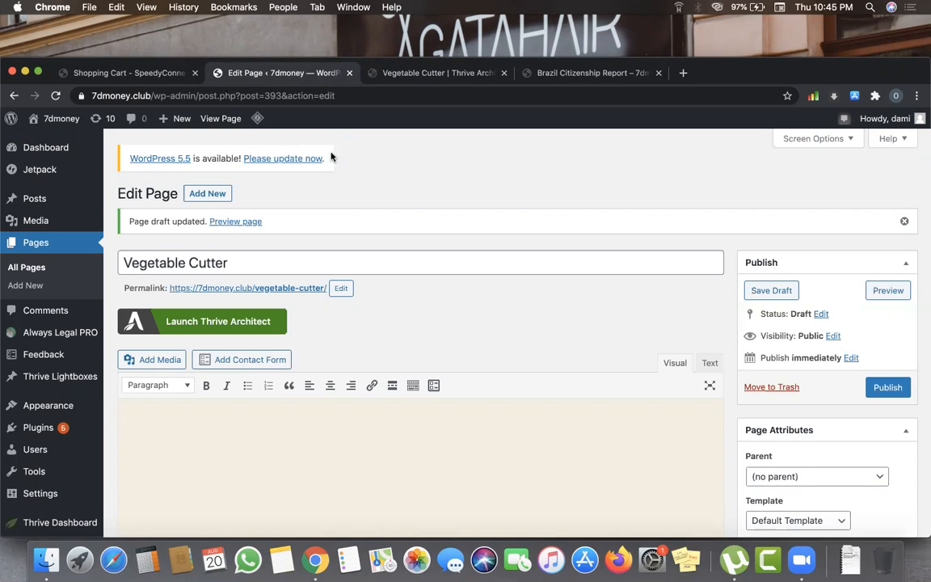
{"action": "left_click", "coordinate": [437, 73]}
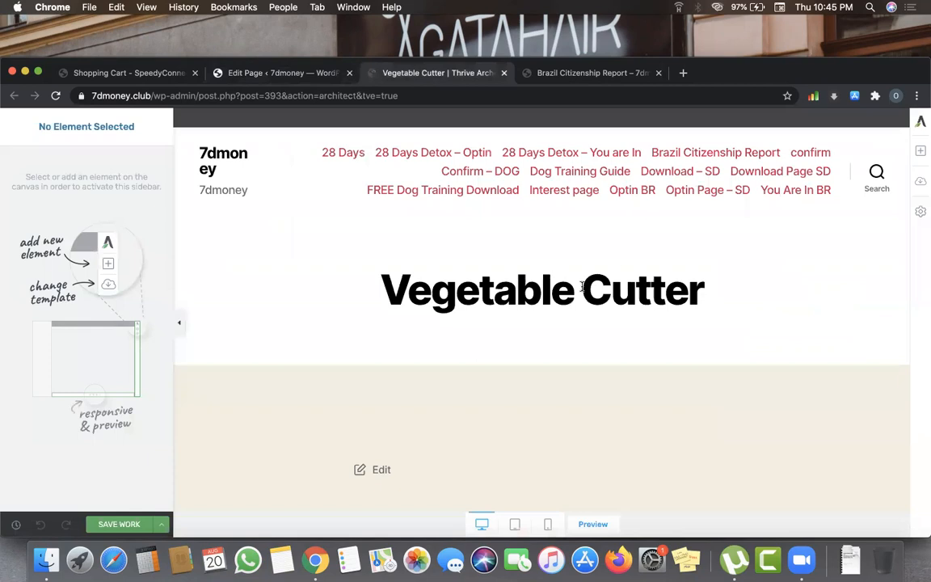
{"action": "scroll", "coordinate": [528, 254], "scroll_direction": "down", "scroll_amount": 5}
{"action": "scroll", "coordinate": [530, 254], "scroll_direction": "down", "scroll_amount": 5}
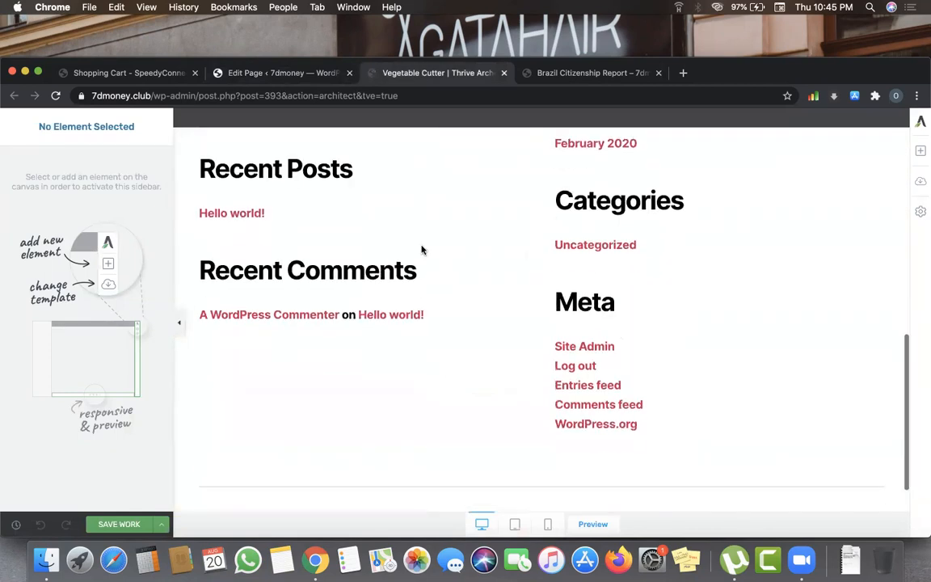
{"action": "scroll", "coordinate": [668, 320], "scroll_direction": "up", "scroll_amount": 10}
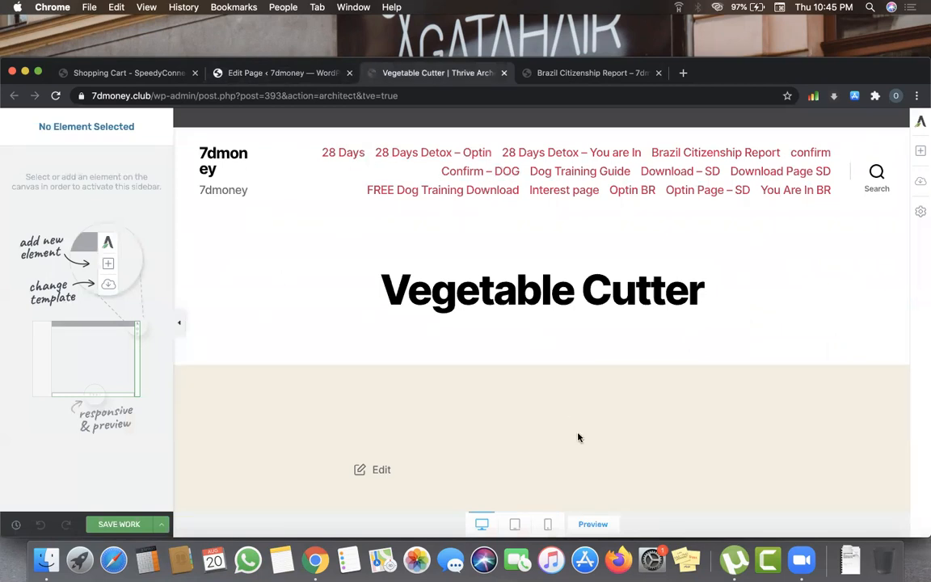
{"action": "scroll", "coordinate": [579, 437], "scroll_direction": "down", "scroll_amount": 10}
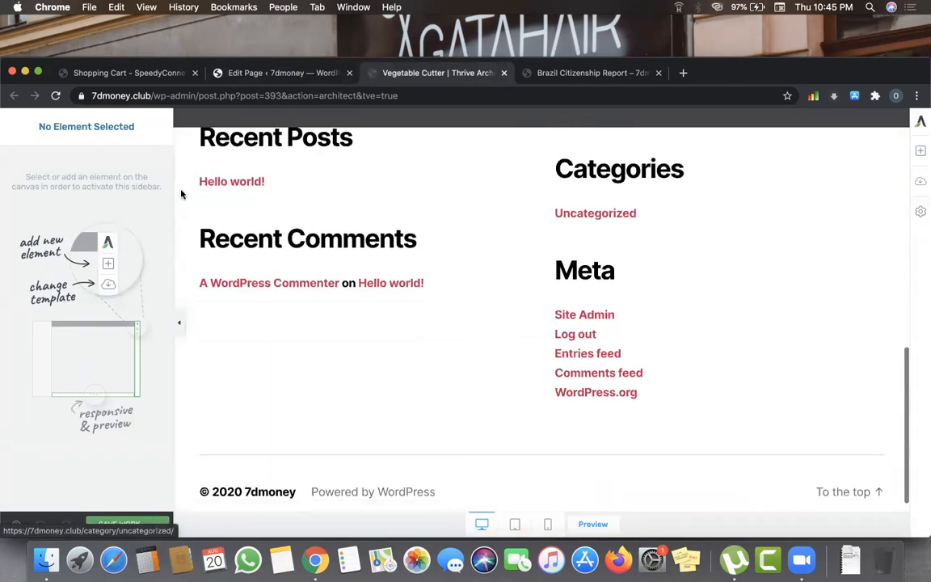
{"action": "scroll", "coordinate": [369, 297], "scroll_direction": "up", "scroll_amount": 10}
{"action": "scroll", "coordinate": [368, 296], "scroll_direction": "up", "scroll_amount": 1}
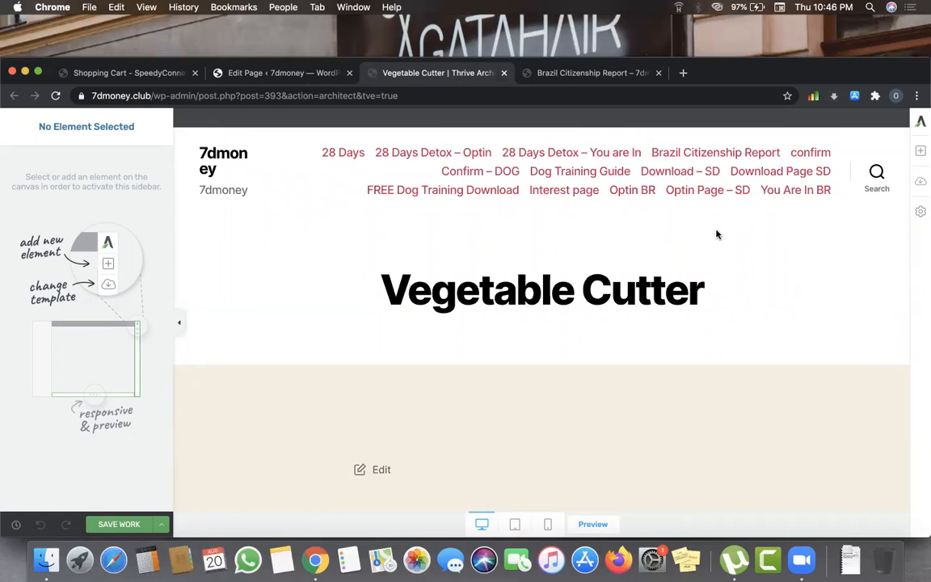
- Select the Blank Page landing template, then switch to the Brazil Citizenship Report tab
{"action": "left_click", "coordinate": [920, 185]}
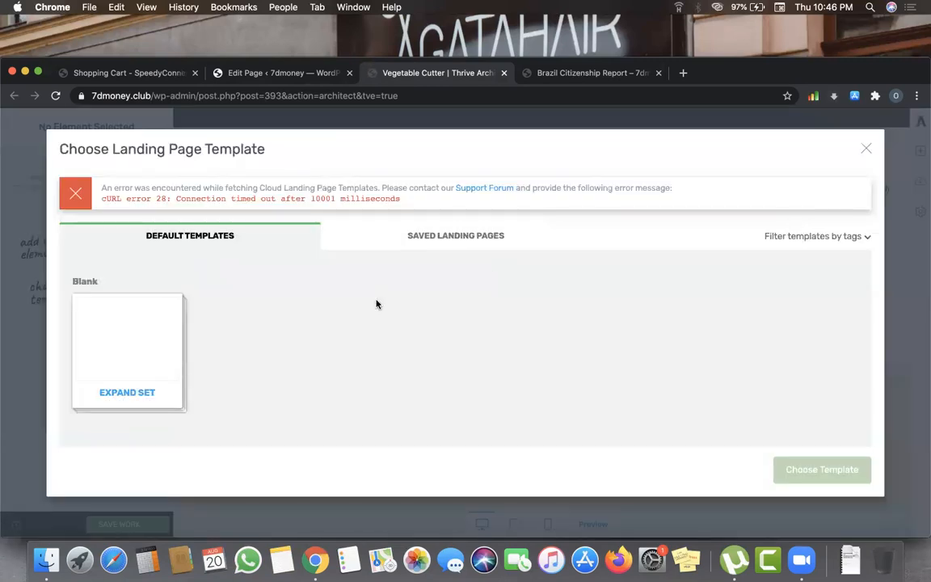
{"action": "left_click", "coordinate": [425, 243]}
{"action": "left_click", "coordinate": [234, 242]}
{"action": "left_click", "coordinate": [147, 327]}
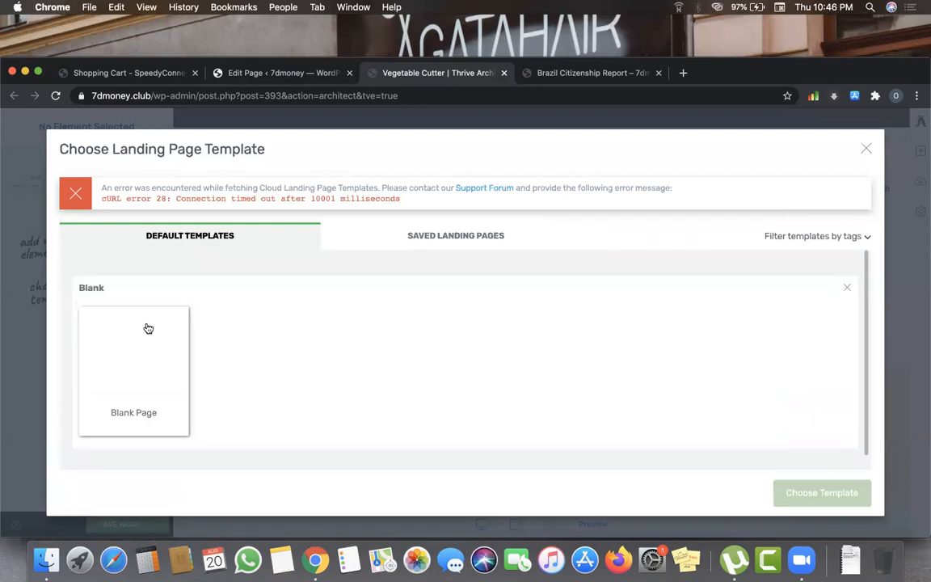
{"action": "left_click", "coordinate": [152, 380]}
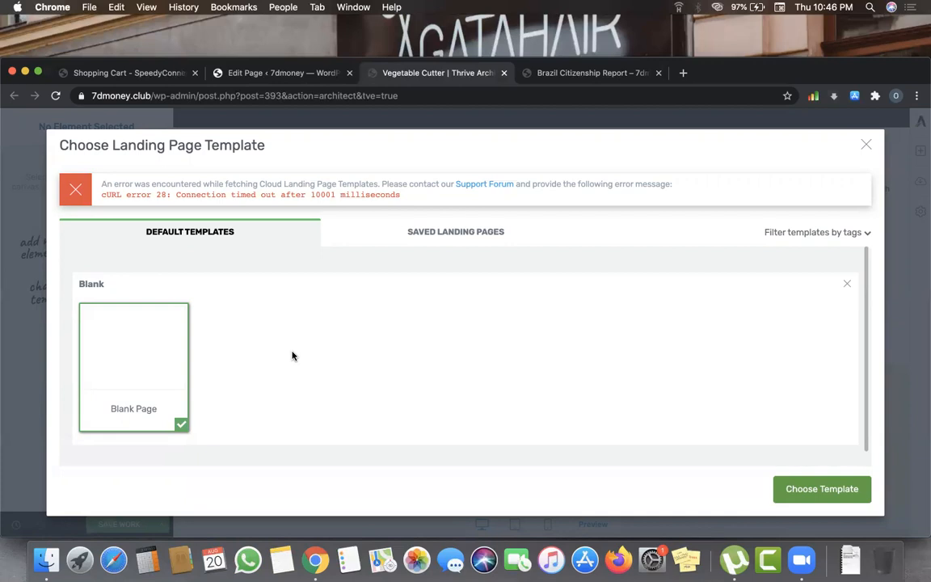
{"action": "left_click", "coordinate": [602, 73]}
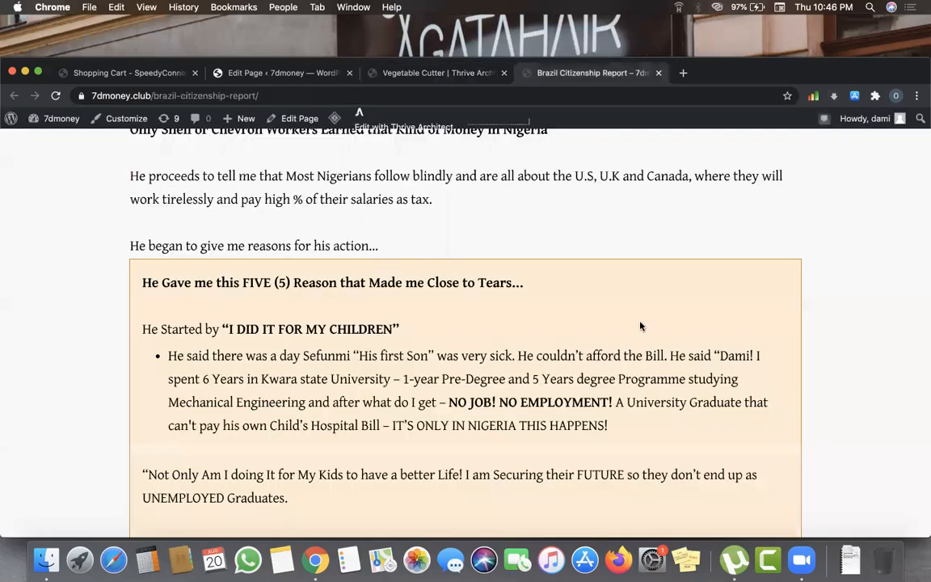
- Review the Brazil Citizenship Report title and author line, then return to the Vegetable Cutter tab
{"action": "scroll", "coordinate": [641, 326], "scroll_direction": "up", "scroll_amount": 10}
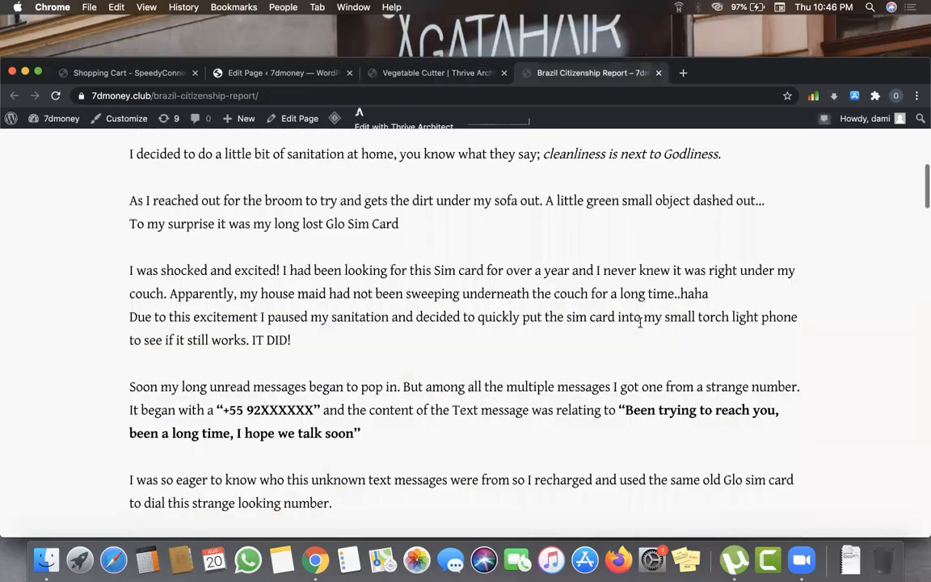
{"action": "scroll", "coordinate": [198, 172], "scroll_direction": "up", "scroll_amount": 10}
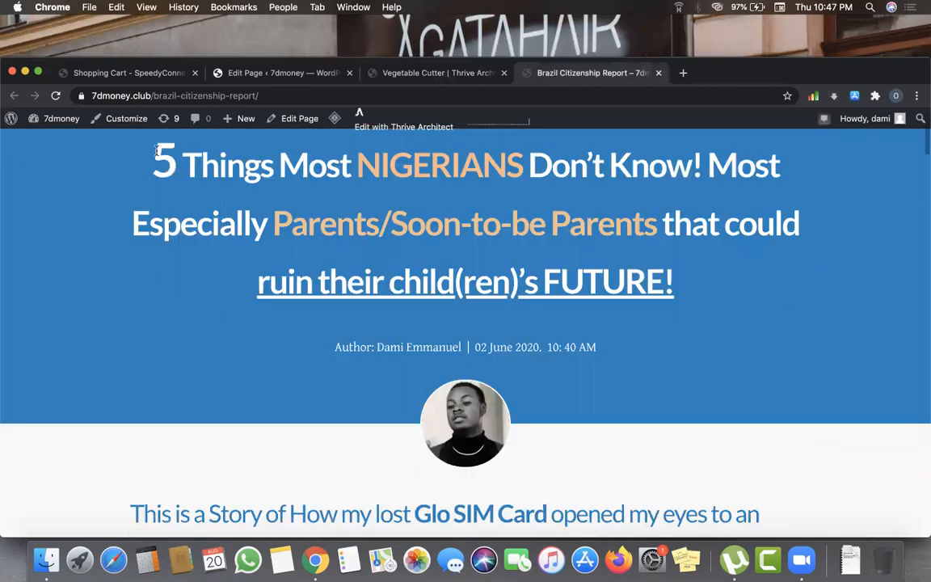
{"action": "triple_click", "coordinate": [737, 269]}
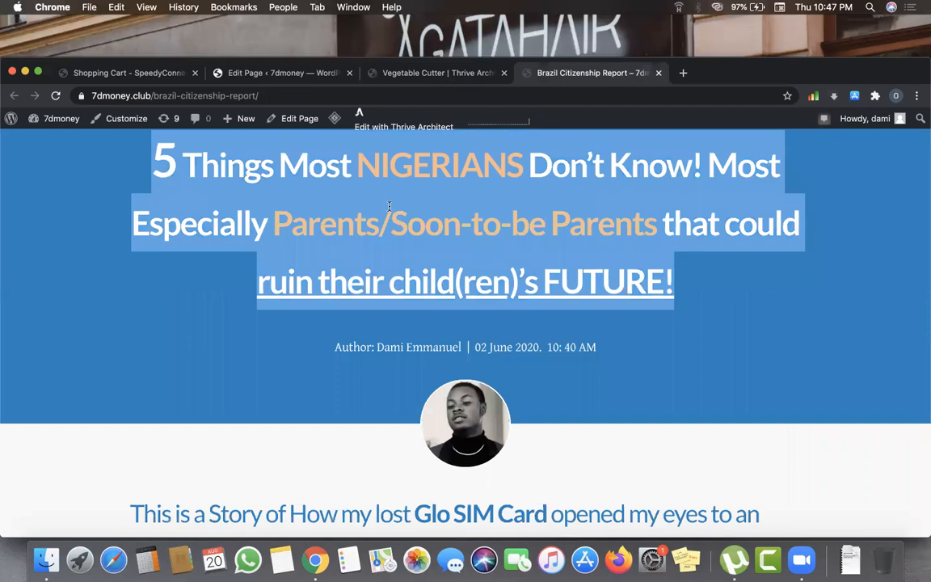
{"action": "left_click_drag", "start_coordinate": [336, 348], "coordinate": [549, 349]}
{"action": "scroll", "coordinate": [550, 349], "scroll_direction": "down", "scroll_amount": 5}
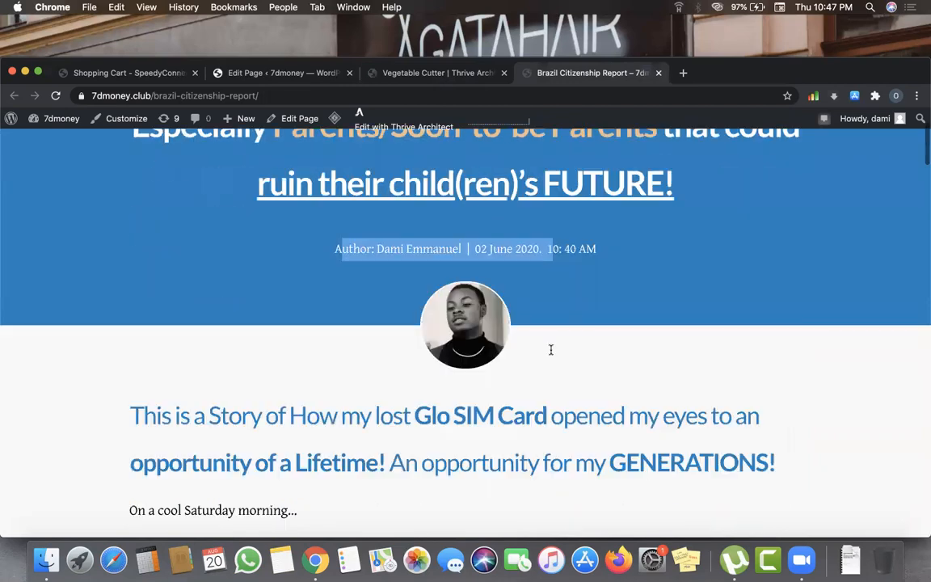
{"action": "scroll", "coordinate": [482, 319], "scroll_direction": "down", "scroll_amount": 6}
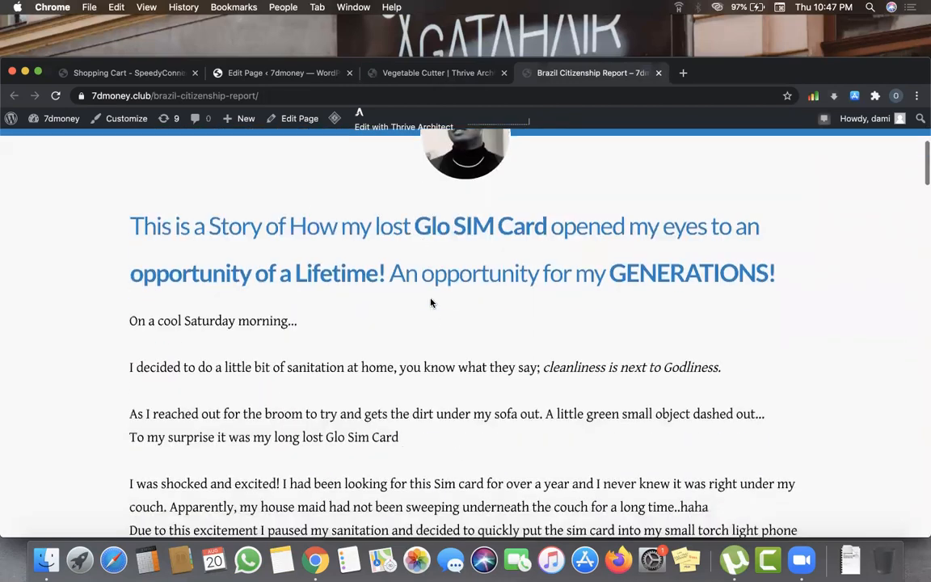
{"action": "scroll", "coordinate": [256, 224], "scroll_direction": "down", "scroll_amount": 1}
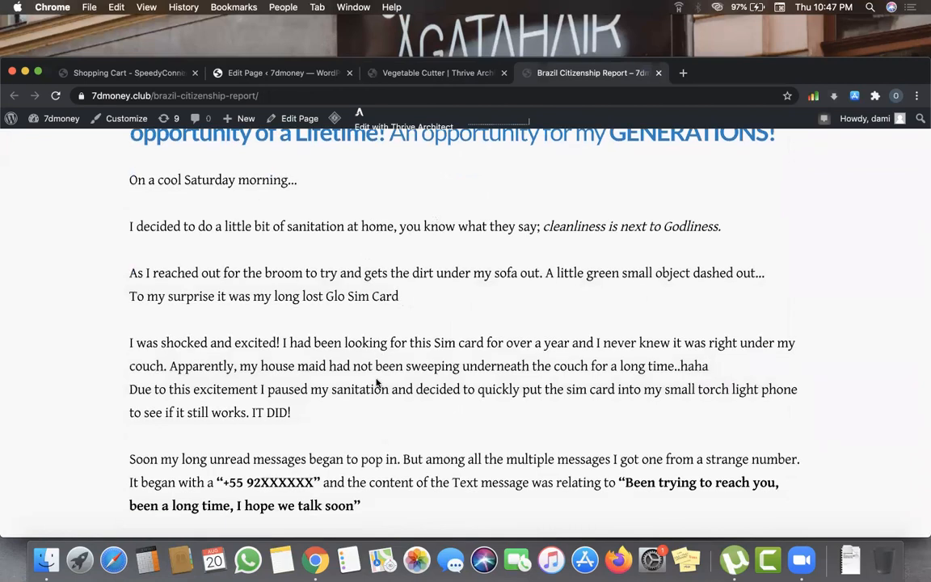
{"action": "scroll", "coordinate": [376, 383], "scroll_direction": "up", "scroll_amount": 10}
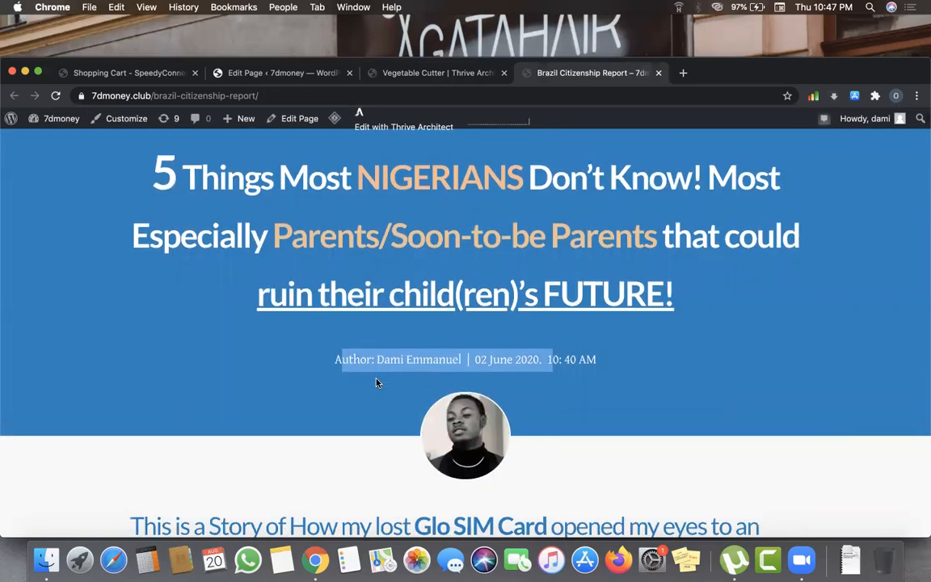
{"action": "left_click", "coordinate": [422, 374]}
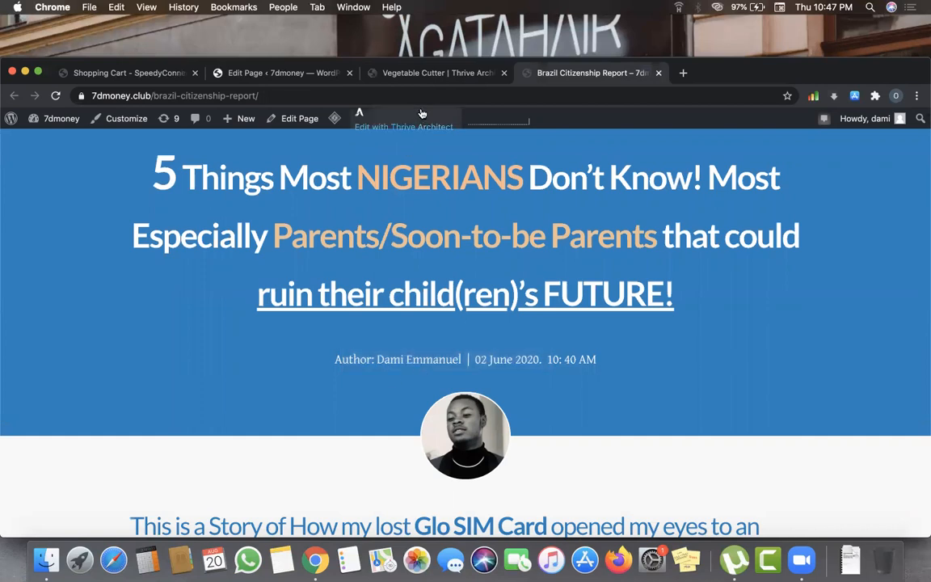
{"action": "left_click", "coordinate": [432, 74]}
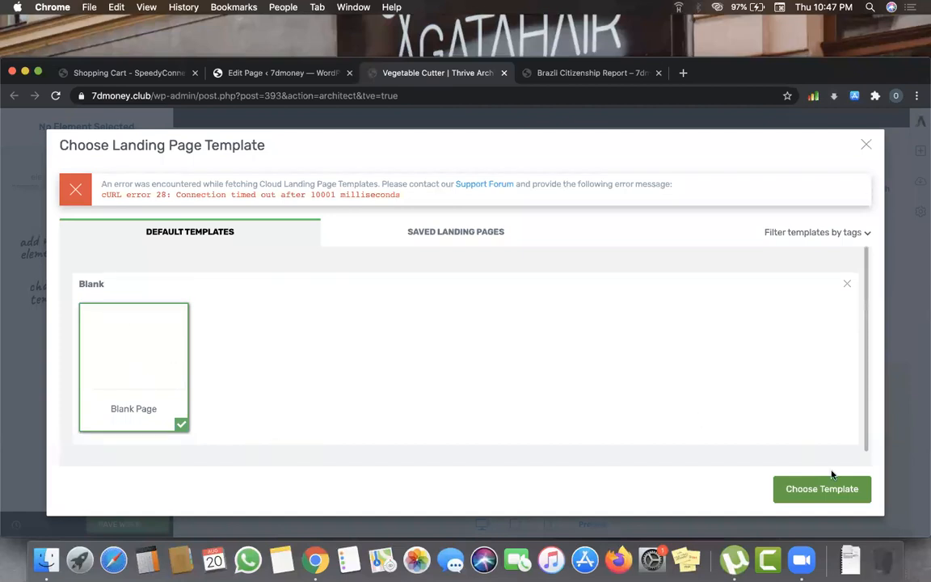
- Apply the Blank Page template, save the landing page work, and return to the WordPress editor
{"action": "left_click", "coordinate": [829, 499]}
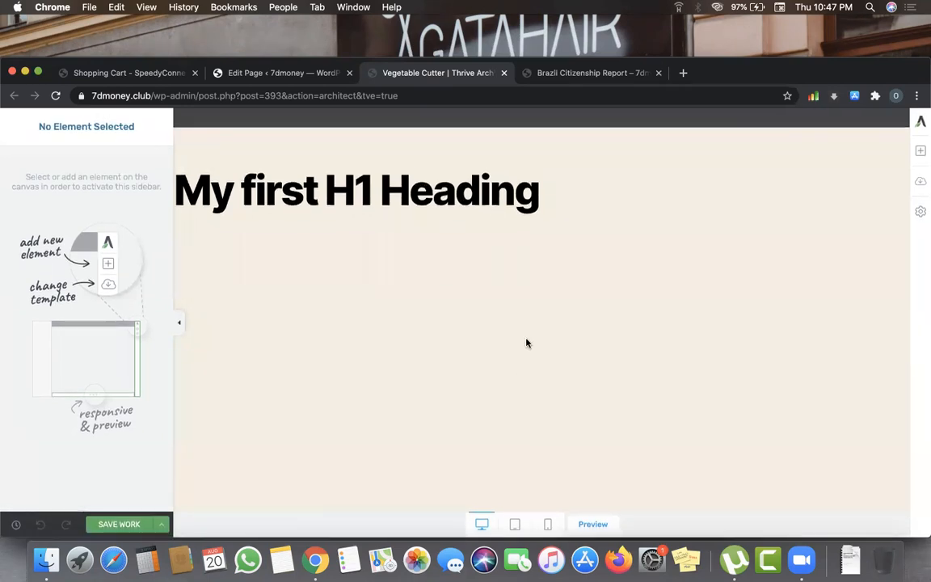
{"action": "left_click", "coordinate": [593, 199]}
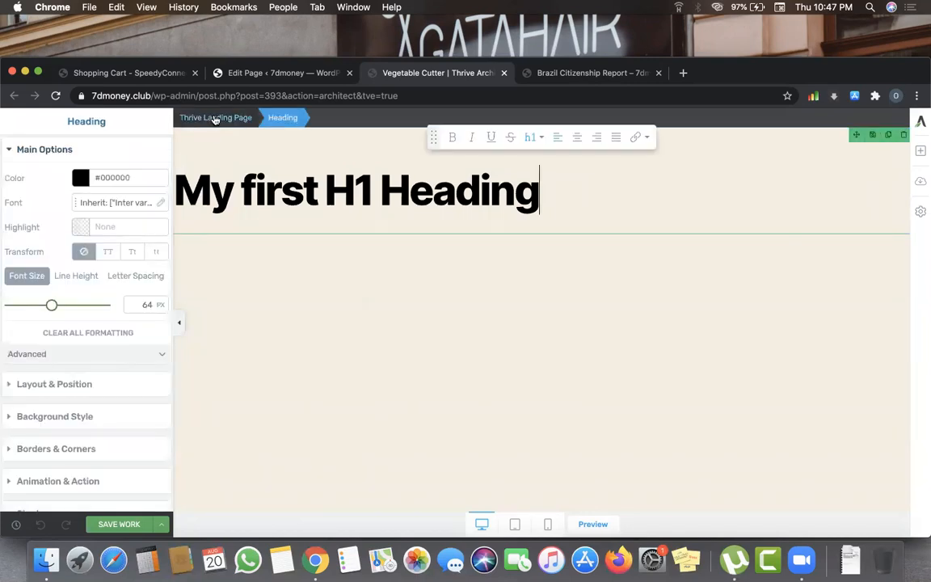
{"action": "left_click", "coordinate": [212, 117]}
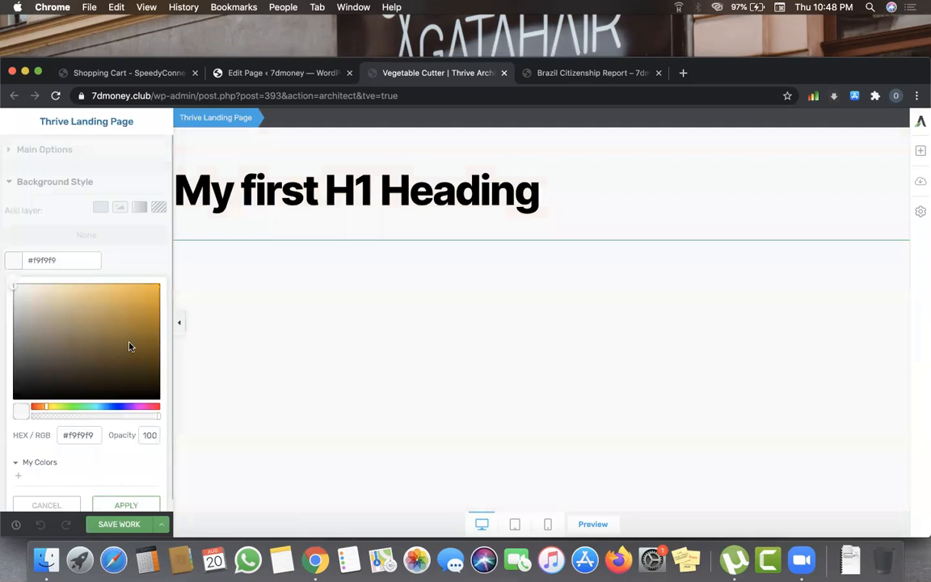
{"action": "left_click", "coordinate": [119, 525]}
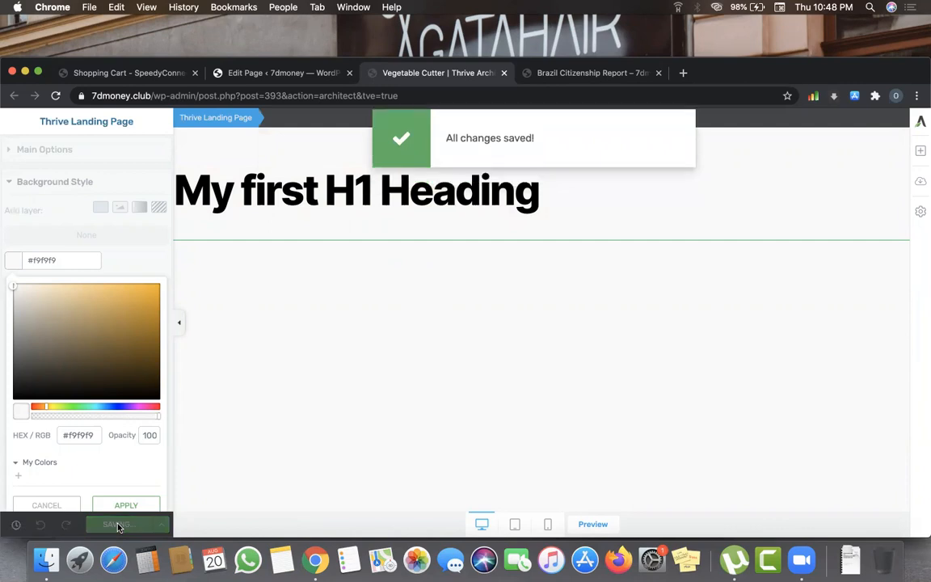
{"action": "left_click", "coordinate": [118, 525]}
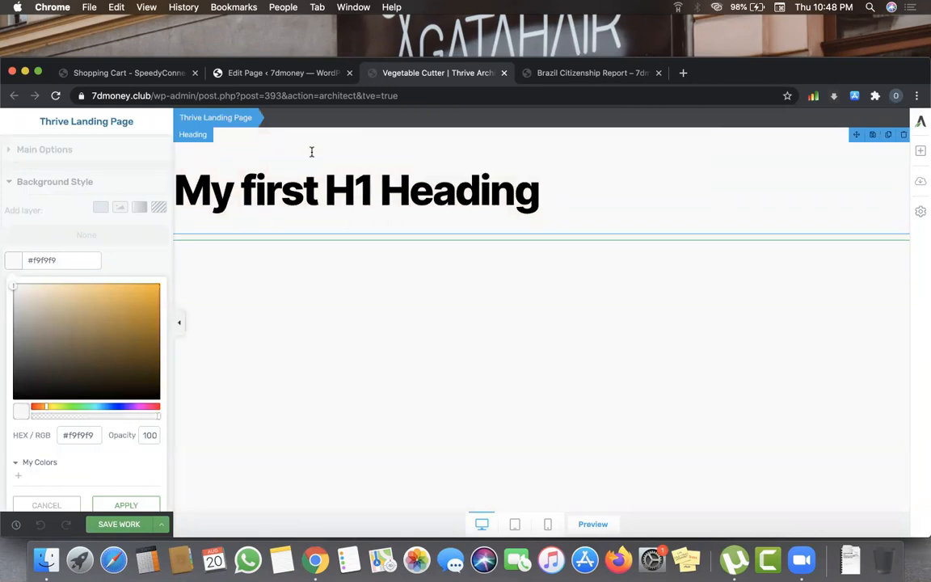
{"action": "left_click", "coordinate": [257, 74]}
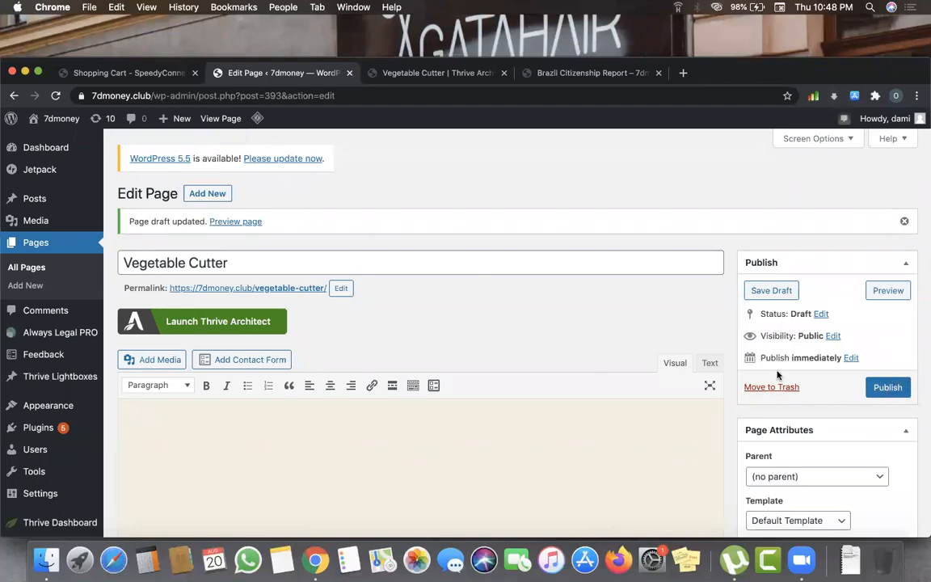
- Publish the Vegetable Cutter page on 7dmoney as a Thrive Architect landing page
{"action": "left_click", "coordinate": [435, 77]}
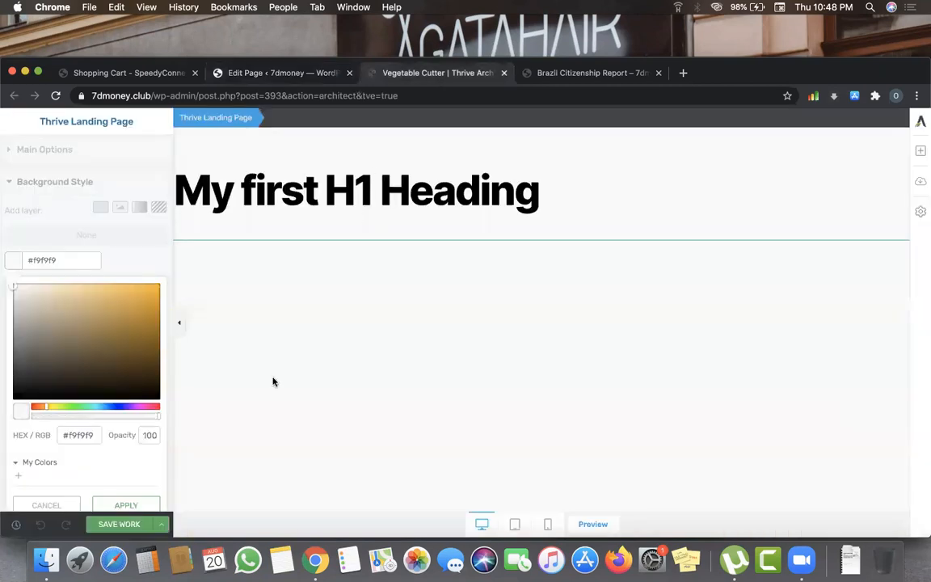
{"action": "left_click", "coordinate": [251, 71]}
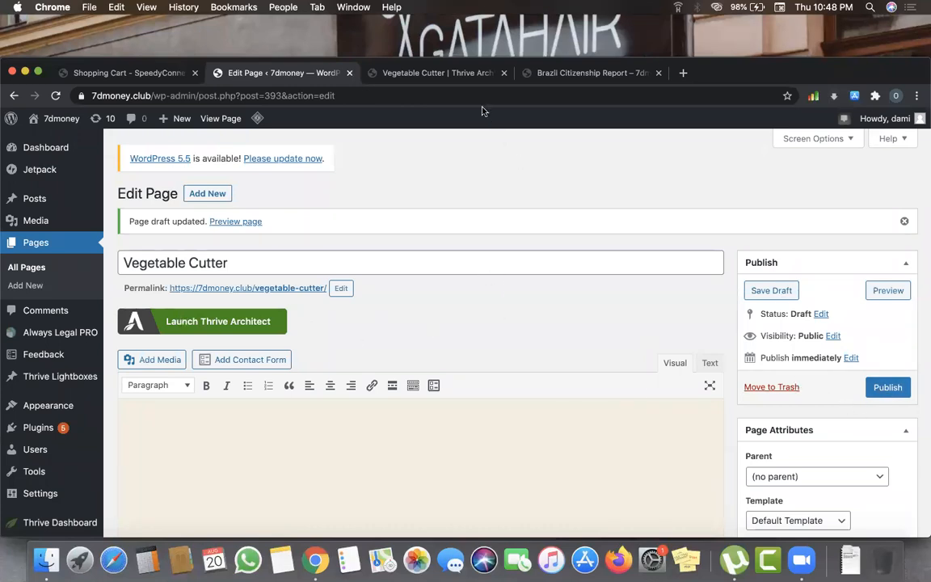
{"action": "left_click", "coordinate": [414, 73]}
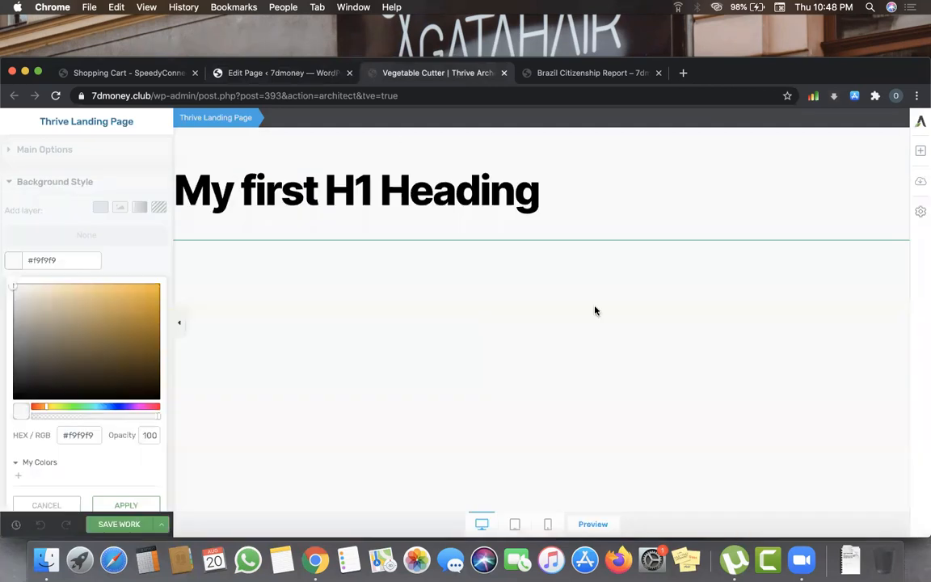
{"action": "left_click", "coordinate": [278, 73]}
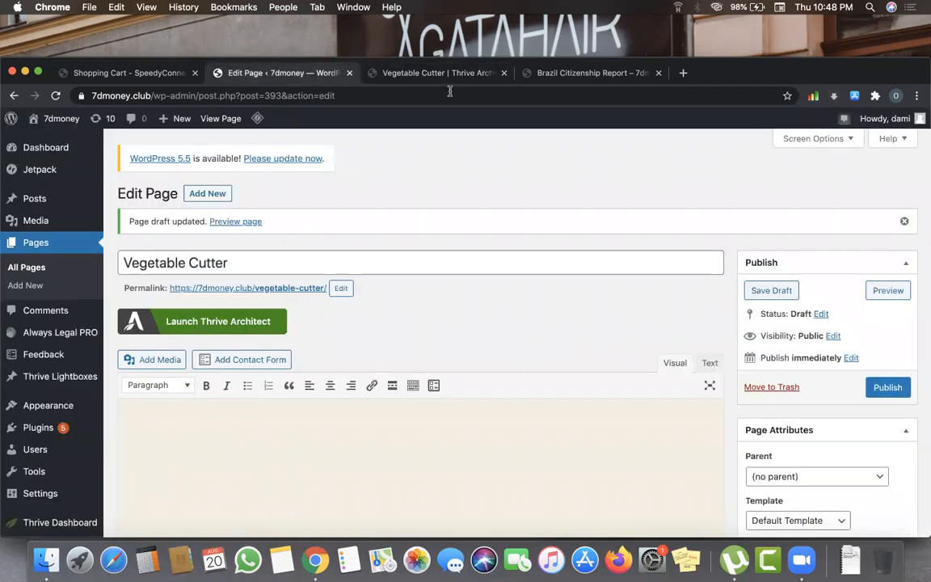
{"action": "left_click", "coordinate": [426, 69]}
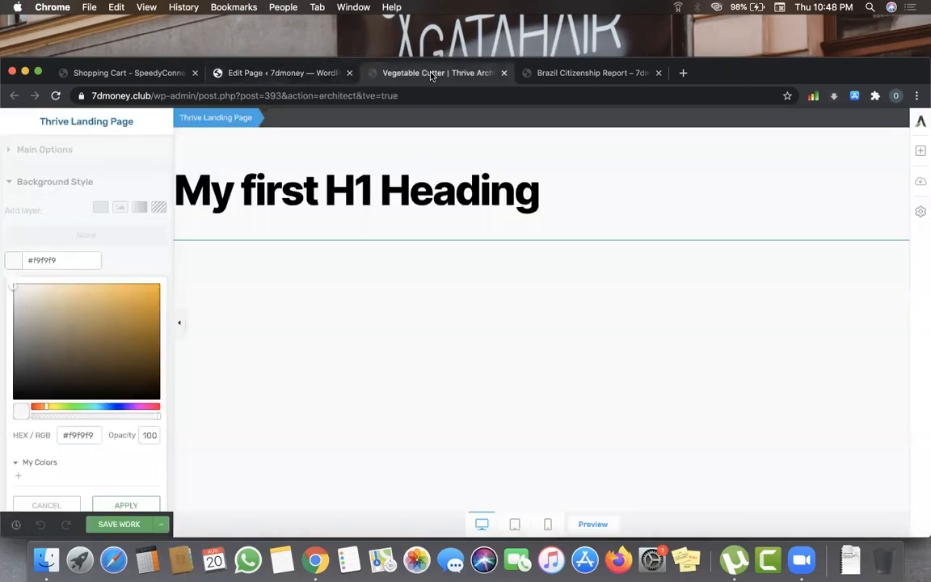
{"action": "left_click", "coordinate": [296, 81]}
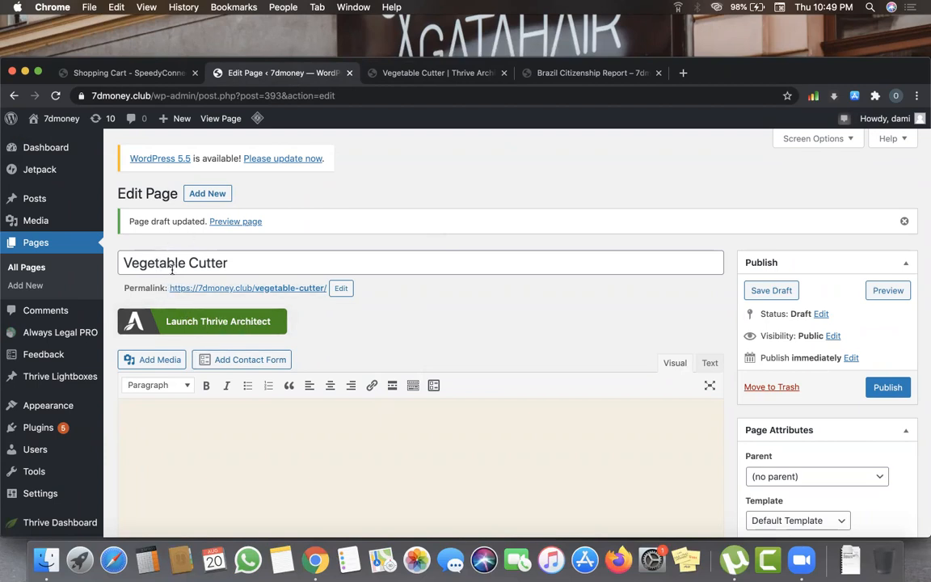
{"action": "left_click", "coordinate": [439, 74]}
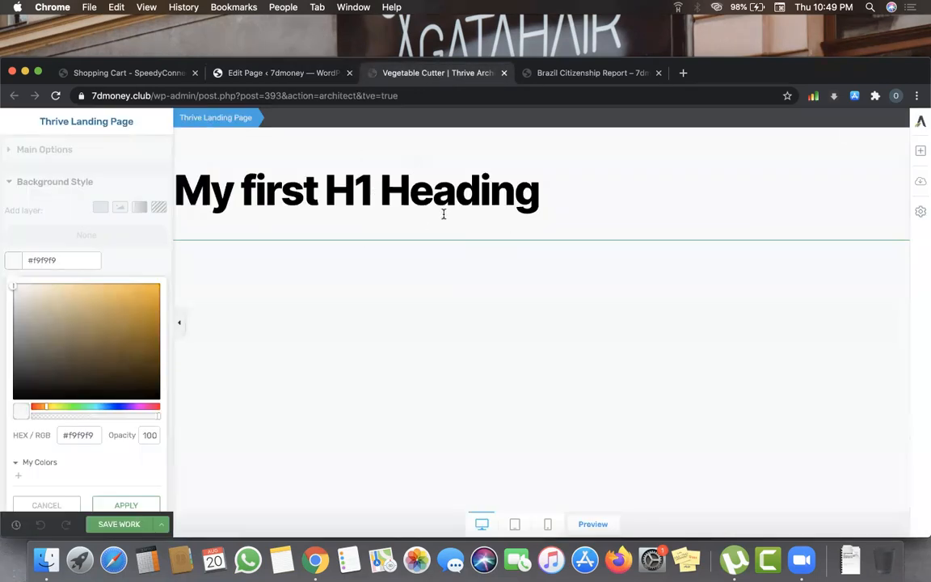
{"action": "left_click", "coordinate": [273, 74]}
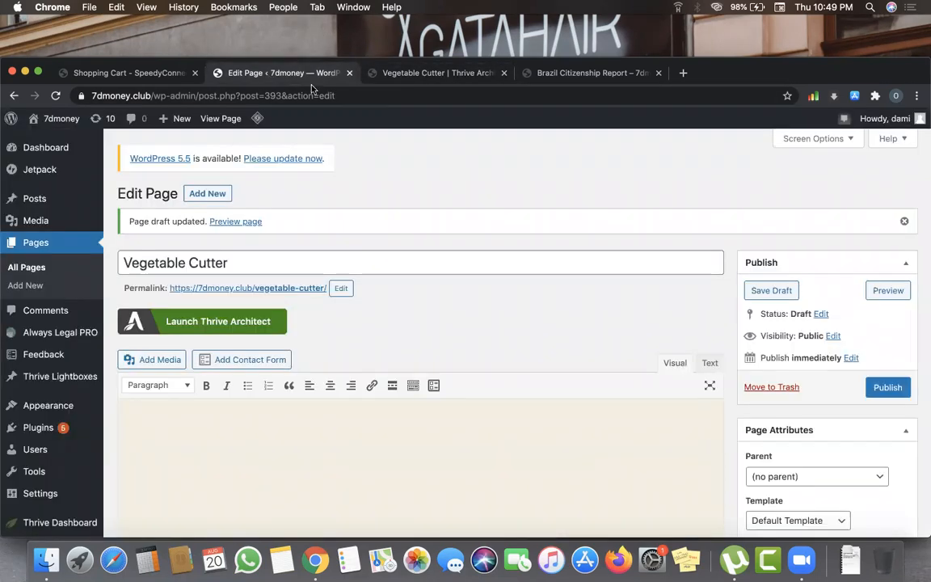
{"action": "left_click", "coordinate": [878, 389]}
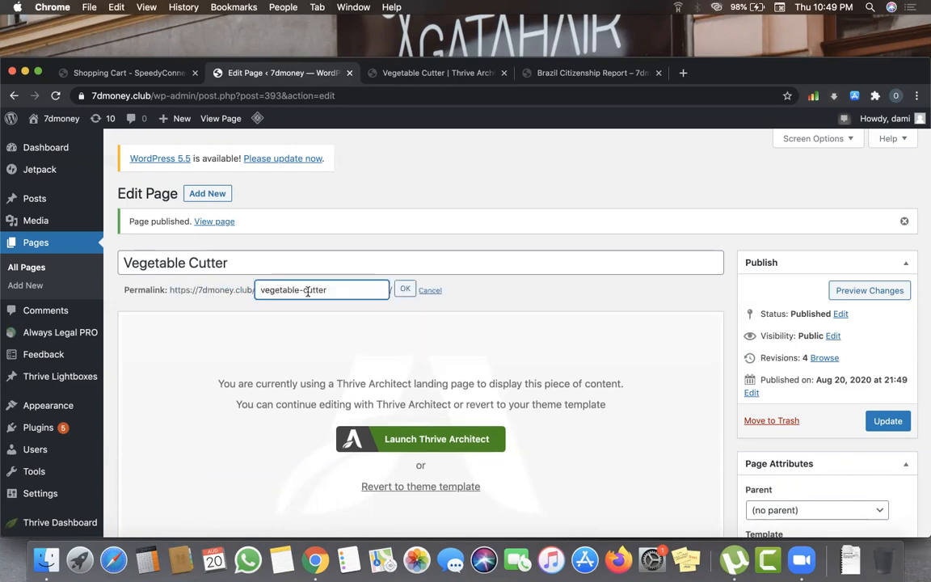
- Shorten the page slug from 'vegetable-cutter' to 'cutter' and update the page
{"action": "left_click", "coordinate": [305, 291]}
{"action": "key", "text": "shift+super+Left"}
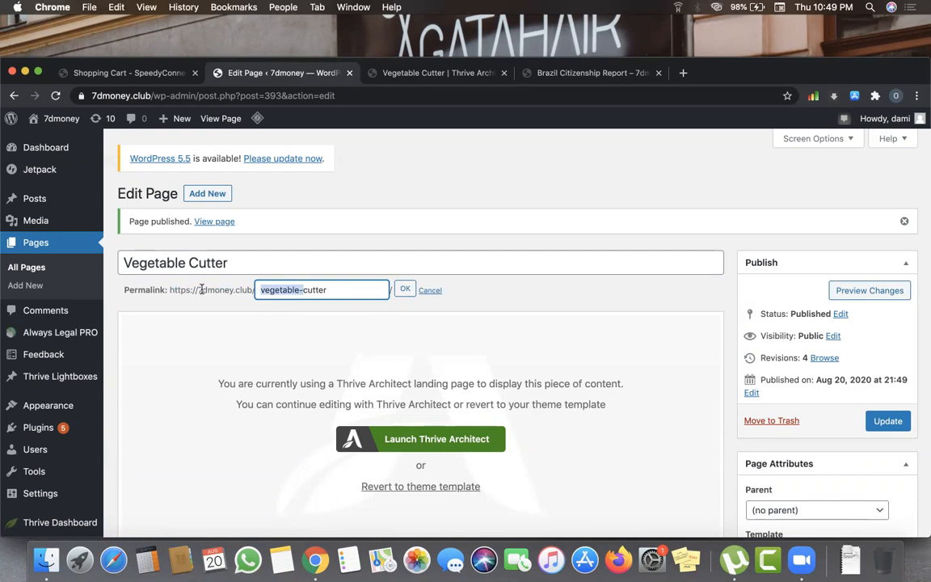
{"action": "key", "text": "BackSpace"}
{"action": "left_click", "coordinate": [421, 293]}
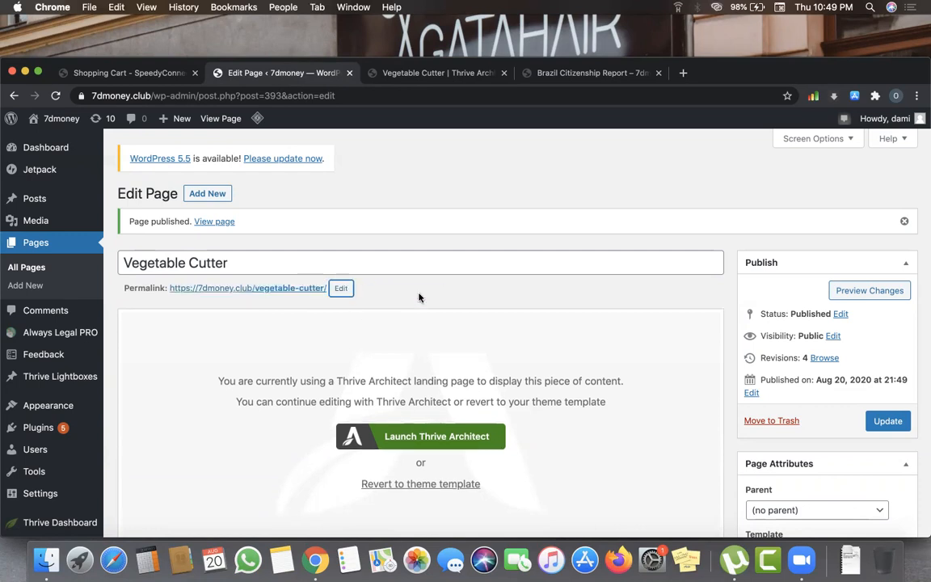
{"action": "left_click", "coordinate": [341, 291]}
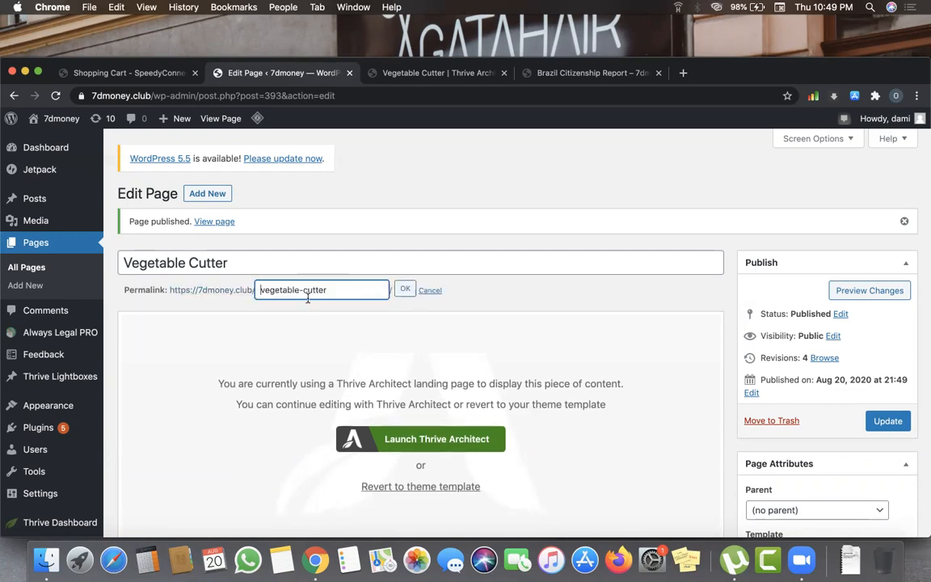
{"action": "left_click_drag", "start_coordinate": [304, 290], "coordinate": [256, 280]}
{"action": "key", "text": "BackSpace"}
{"action": "left_click", "coordinate": [405, 291]}
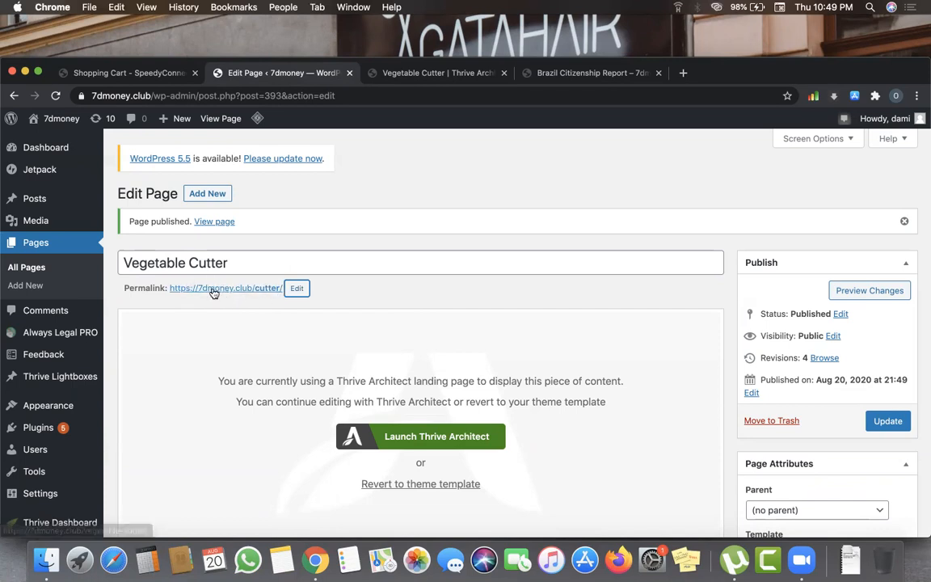
{"action": "left_click", "coordinate": [878, 425]}
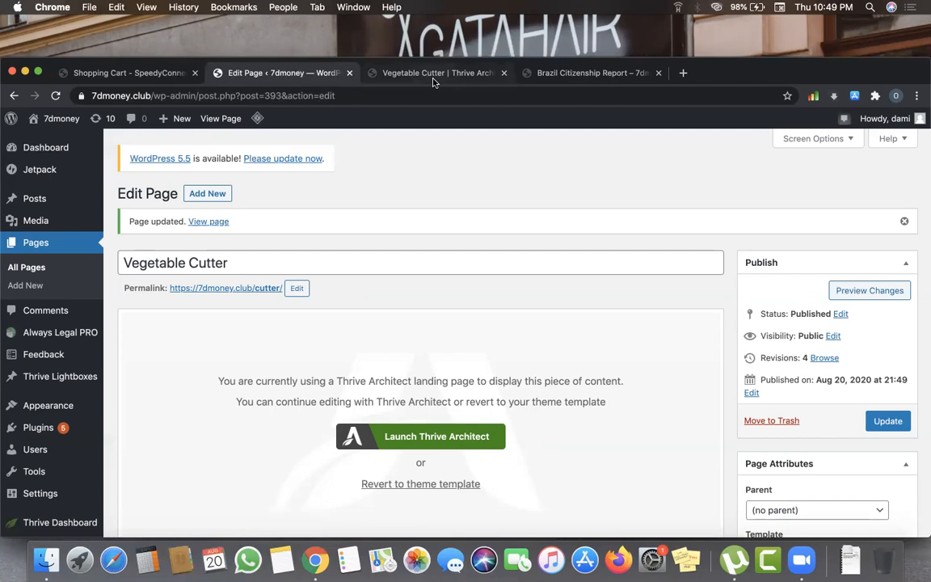
{"action": "left_click", "coordinate": [394, 74]}
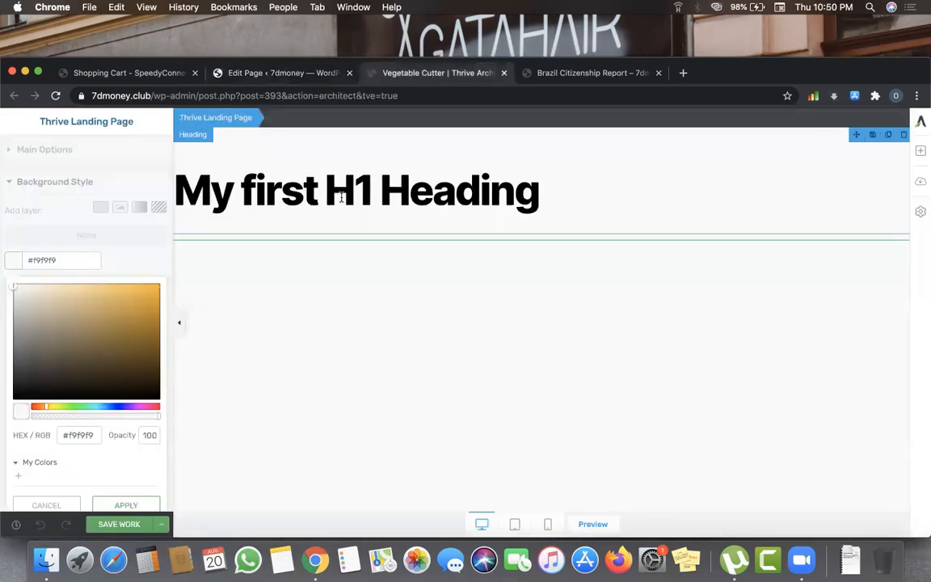
- Delete the 'My first H1 Heading' element and drag a new Heading element onto the canvas
{"action": "left_click", "coordinate": [904, 134]}
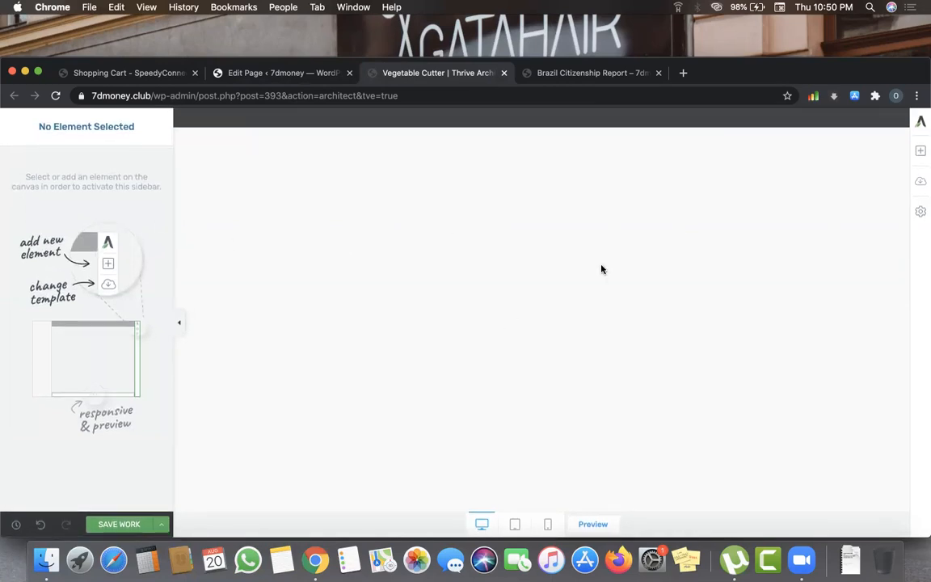
{"action": "left_click", "coordinate": [921, 150]}
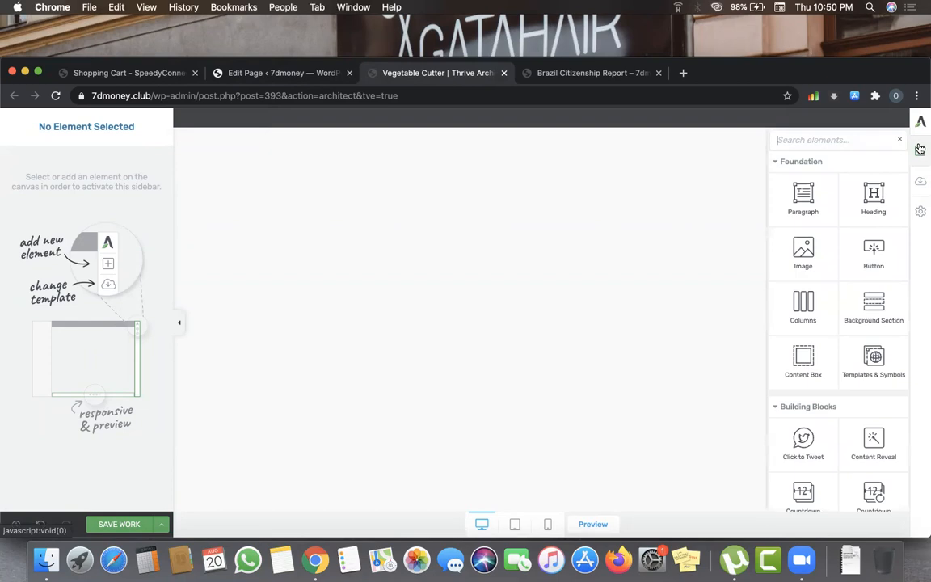
{"action": "left_click_drag", "start_coordinate": [872, 198], "coordinate": [620, 125]}
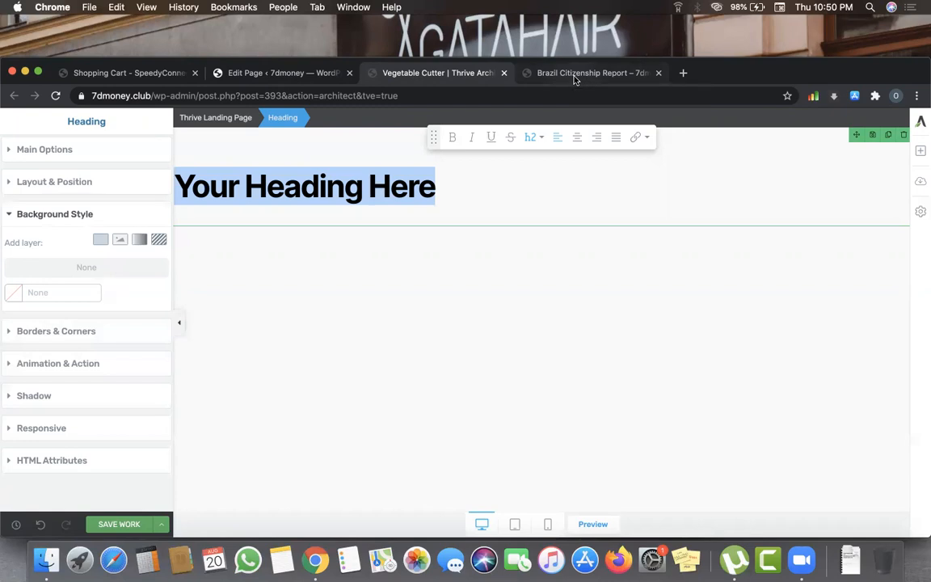
{"action": "left_click", "coordinate": [575, 79]}
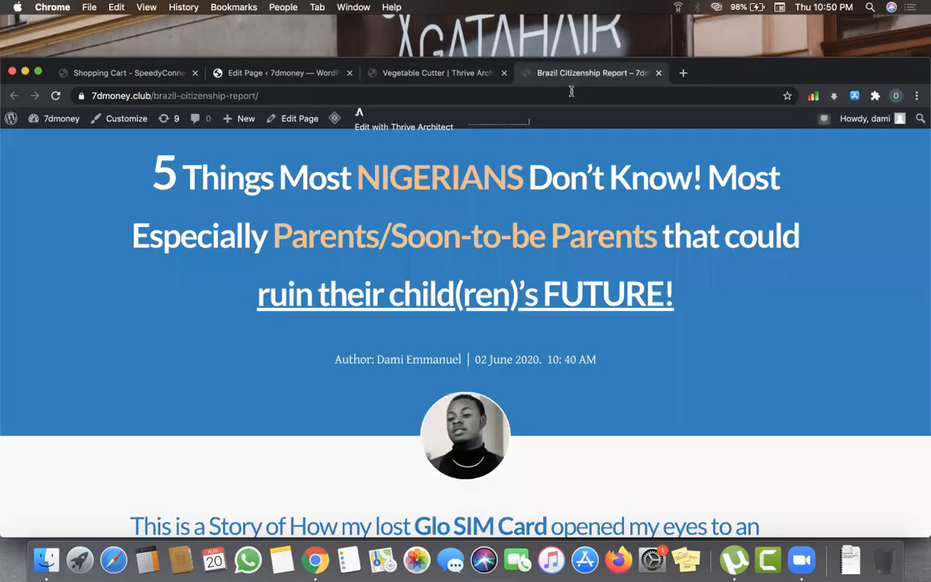
- Load aliexpress.com in the Brazil Citizenship Report tab via the 'al' address-bar suggestion
{"action": "left_click", "coordinate": [571, 95]}
{"action": "type", "text": "aliexpress.com"}
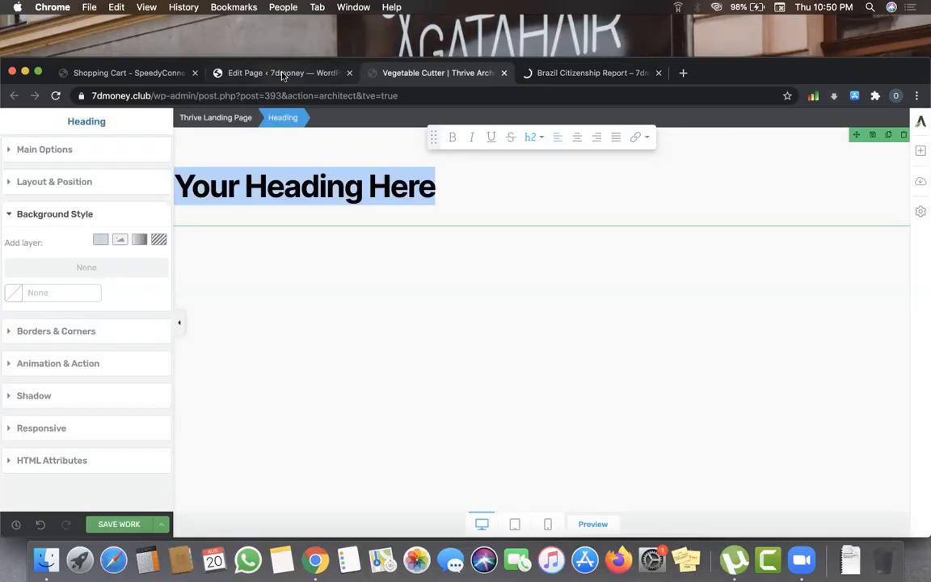
{"action": "left_click", "coordinate": [285, 75]}
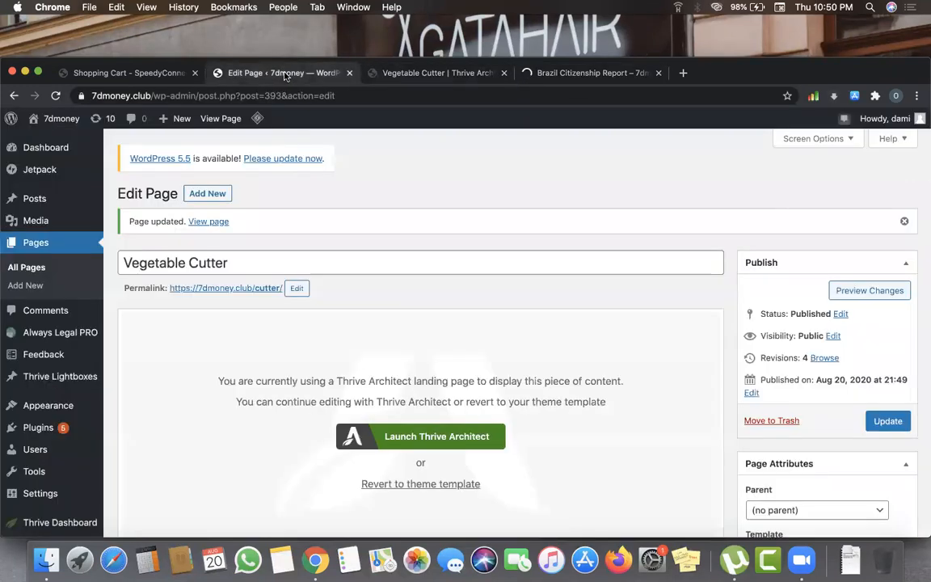
{"action": "left_click", "coordinate": [437, 73]}
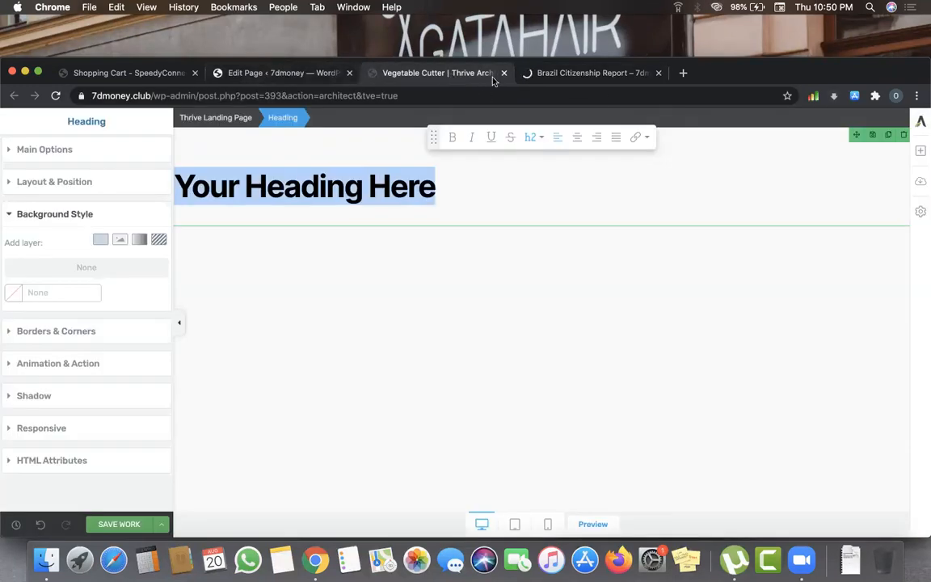
{"action": "left_click", "coordinate": [610, 80]}
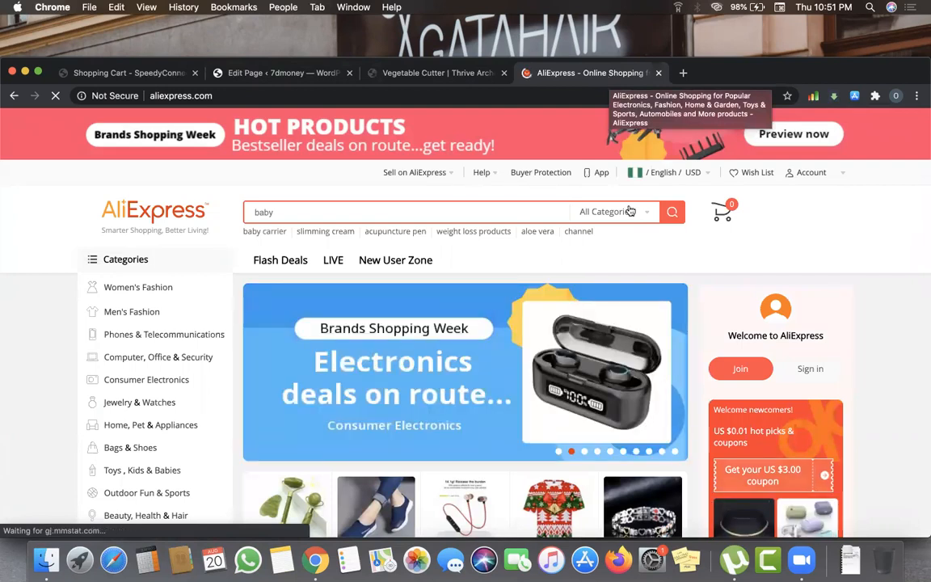
- Scroll through the AliExpress home page, briefly checking the Thrive Architect editor
{"action": "scroll", "coordinate": [645, 323], "scroll_direction": "down", "scroll_amount": 3}
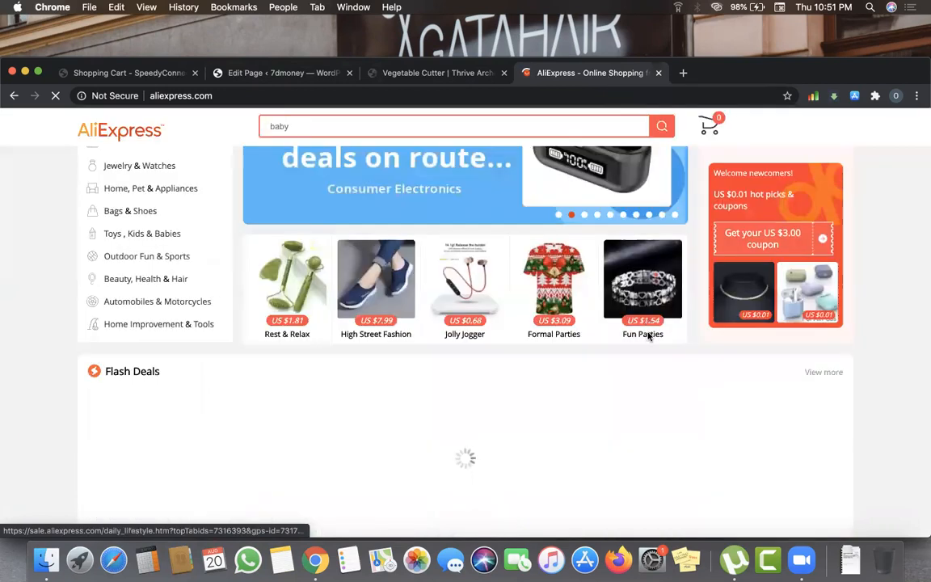
{"action": "scroll", "coordinate": [648, 336], "scroll_direction": "up", "scroll_amount": 2}
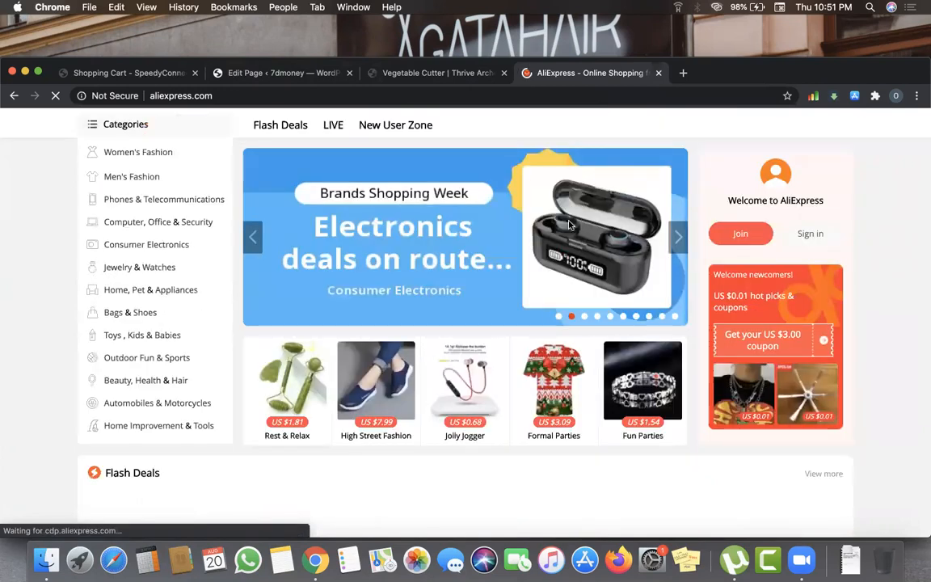
{"action": "scroll", "coordinate": [656, 342], "scroll_direction": "up", "scroll_amount": 3}
{"action": "left_click", "coordinate": [436, 78]}
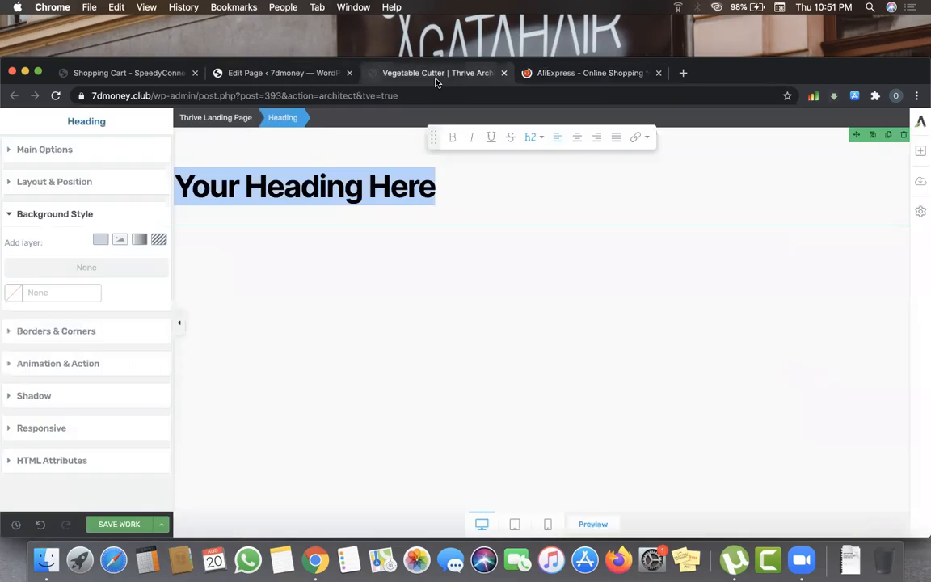
{"action": "left_click", "coordinate": [557, 75]}
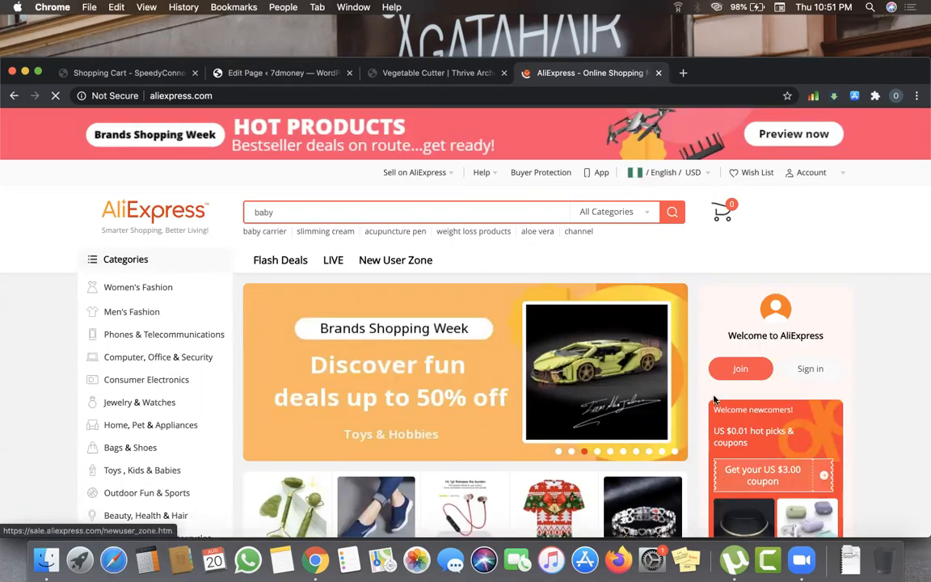
{"action": "scroll", "coordinate": [552, 320], "scroll_direction": "down", "scroll_amount": 3}
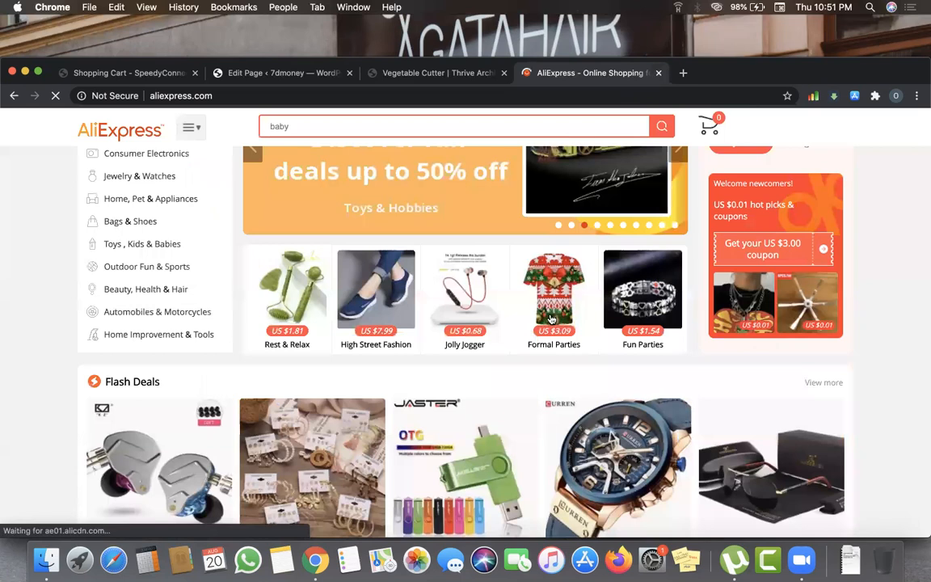
{"action": "scroll", "coordinate": [552, 319], "scroll_direction": "down", "scroll_amount": 2}
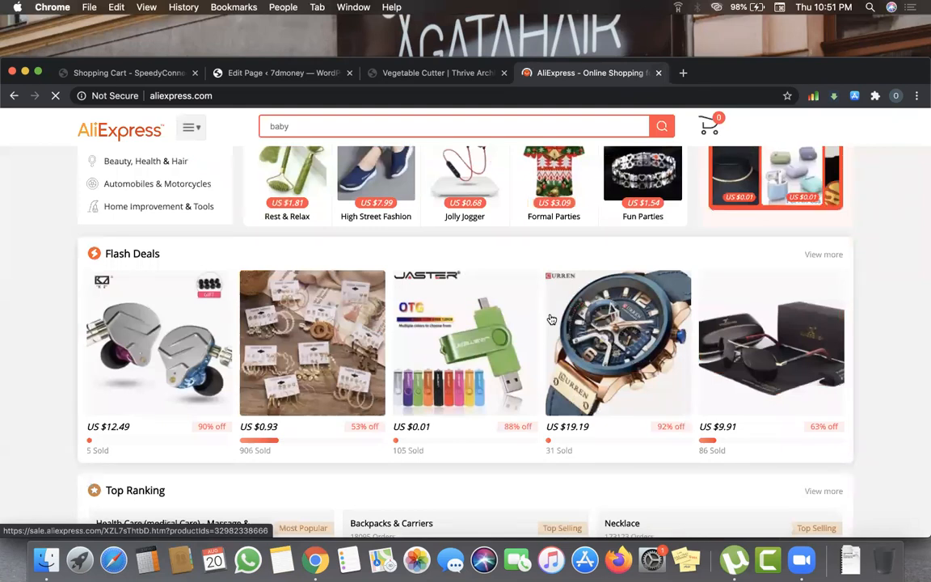
{"action": "scroll", "coordinate": [551, 320], "scroll_direction": "down", "scroll_amount": 5}
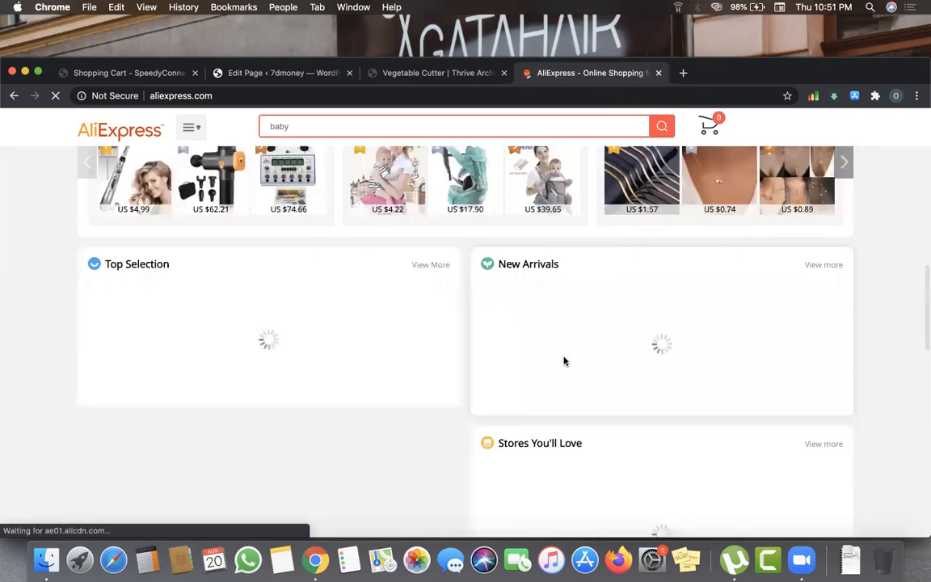
{"action": "scroll", "coordinate": [564, 361], "scroll_direction": "up", "scroll_amount": 1}
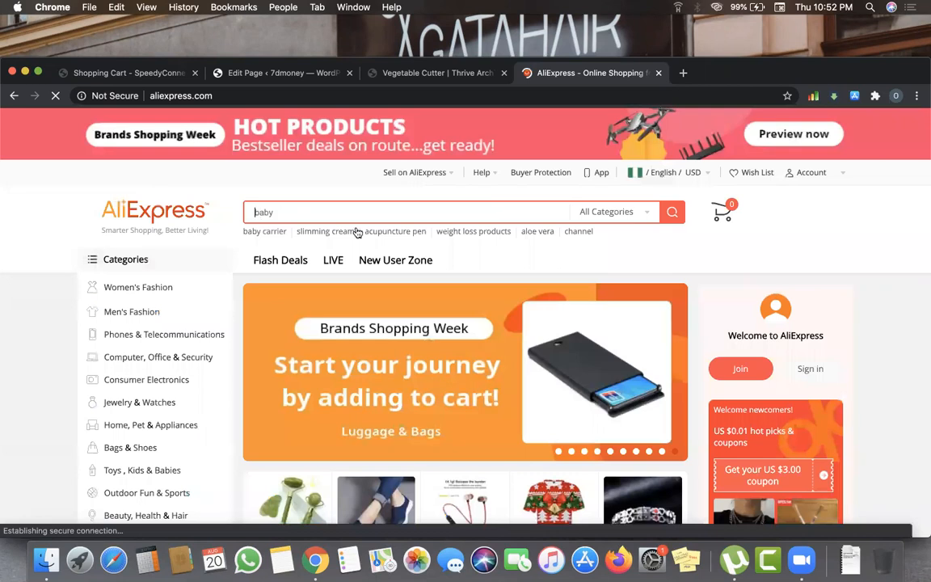
- Search AliExpress for 'acne treatment' and open the BREYLEE Acne Treatment Series product
{"action": "type", "text": "ac"}
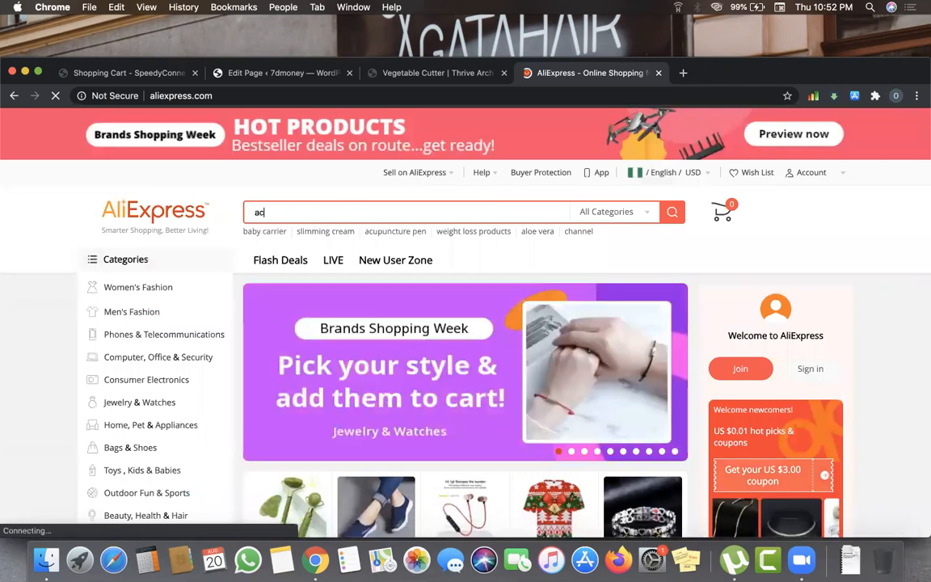
{"action": "type", "text": "ne t"}
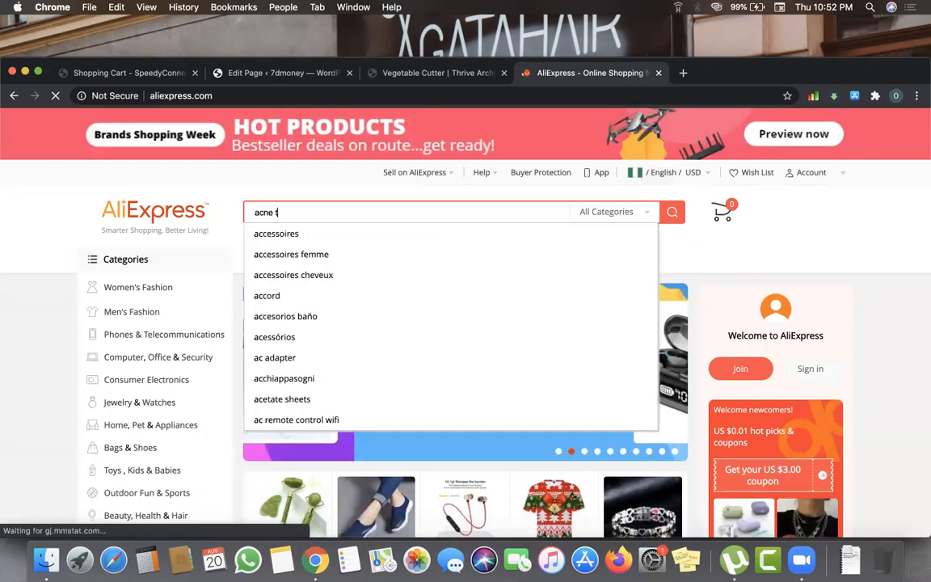
{"action": "type", "text": "rat"}
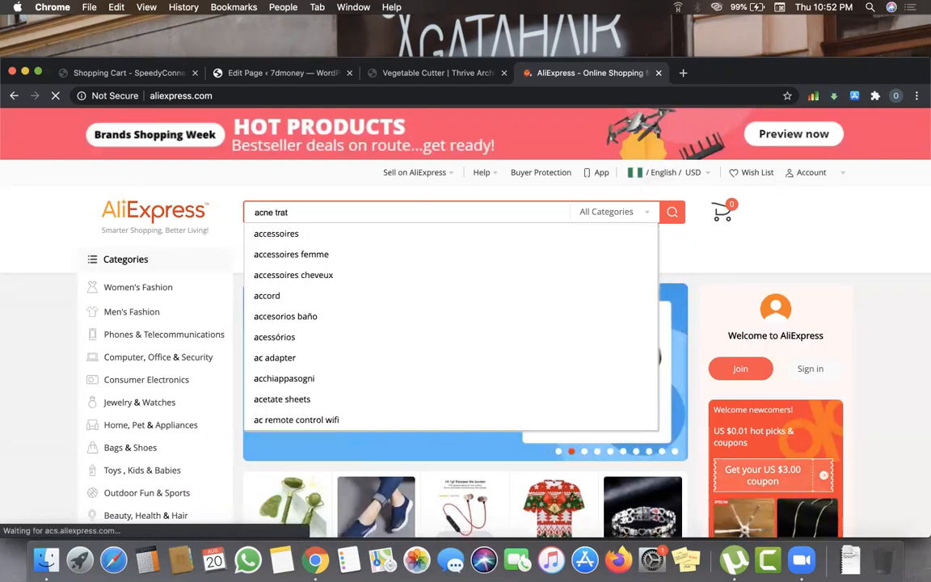
{"action": "key", "text": "BackSpace"}
{"action": "key", "text": "BackSpace"}
{"action": "type", "text": "eatment"}
{"action": "key", "text": "Return"}
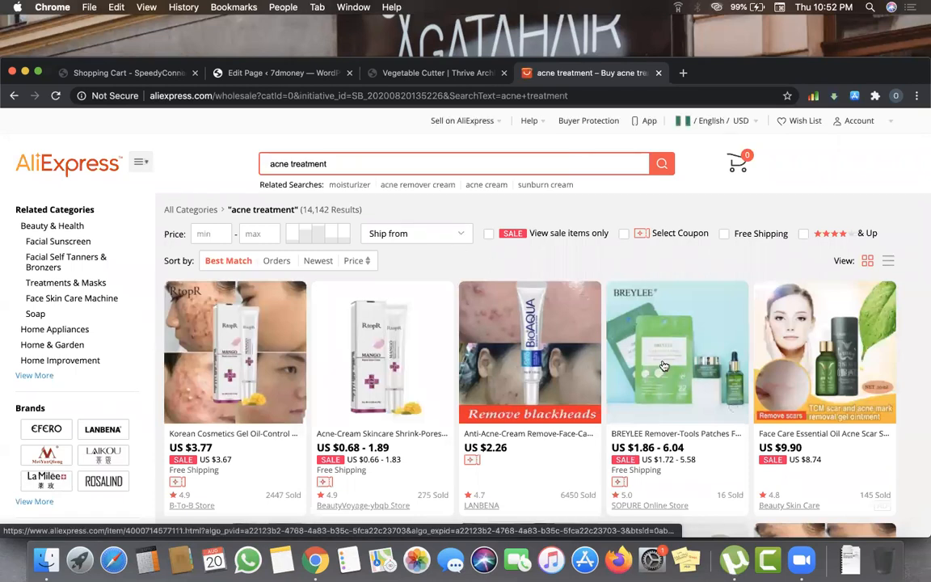
{"action": "scroll", "coordinate": [661, 365], "scroll_direction": "down", "scroll_amount": 1}
{"action": "scroll", "coordinate": [661, 365], "scroll_direction": "down", "scroll_amount": 1}
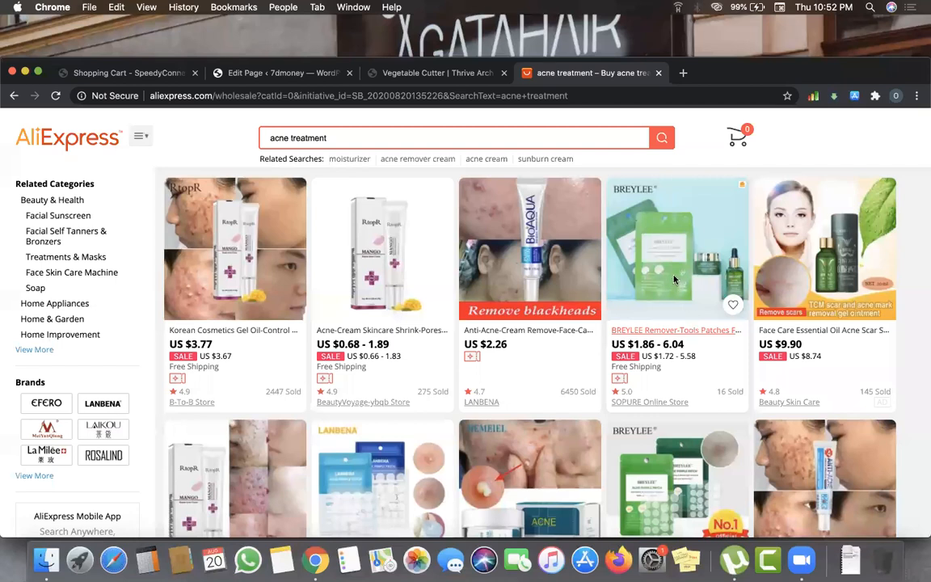
{"action": "left_click", "coordinate": [613, 246]}
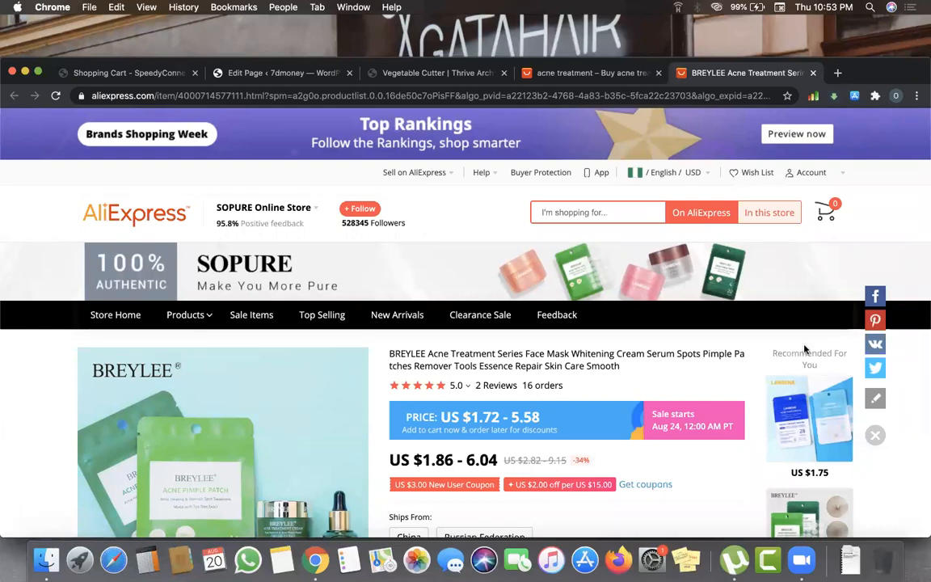
- Browse the BREYLEE product photos, price and colours, then return to the Vegetable Cutter editor
{"action": "scroll", "coordinate": [805, 349], "scroll_direction": "down", "scroll_amount": 3}
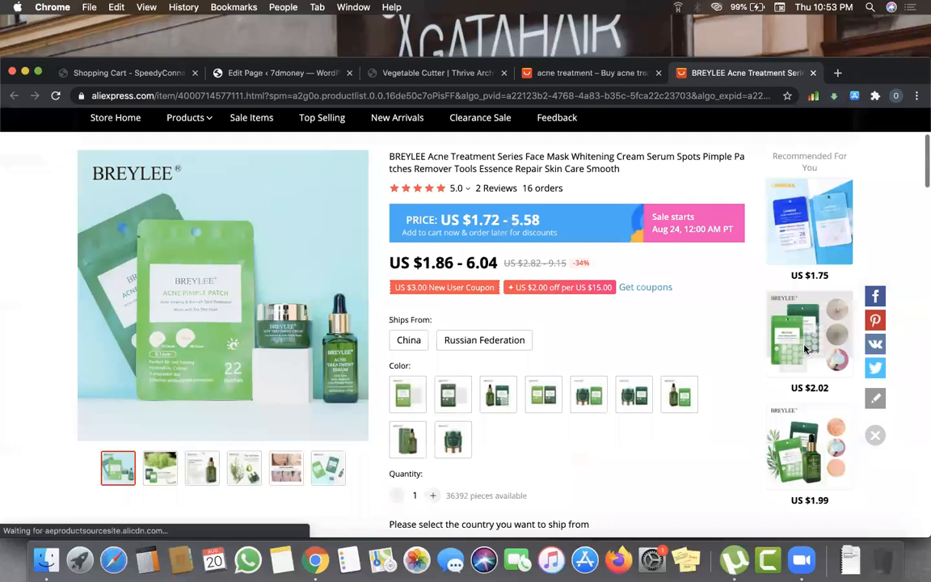
{"action": "scroll", "coordinate": [805, 349], "scroll_direction": "up", "scroll_amount": 1}
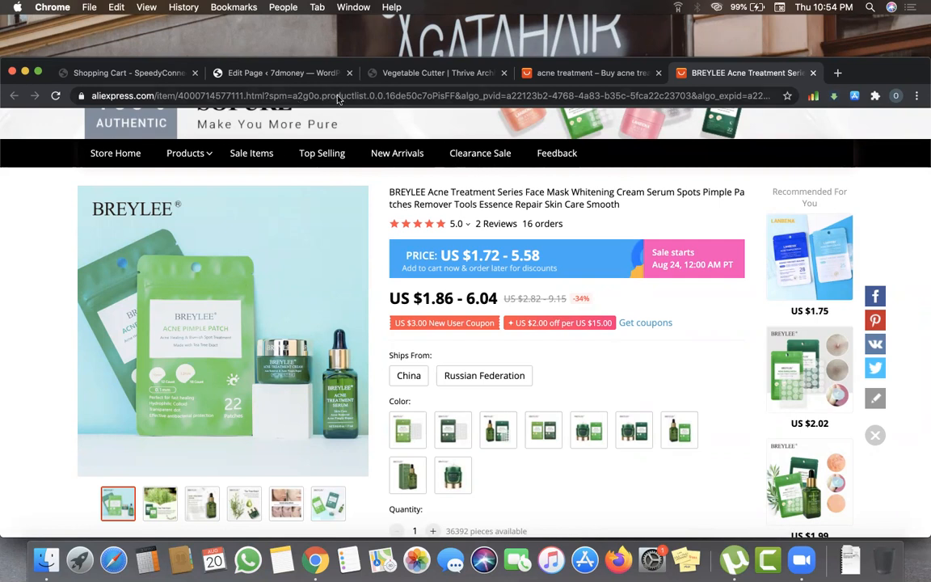
{"action": "scroll", "coordinate": [449, 323], "scroll_direction": "down", "scroll_amount": 2}
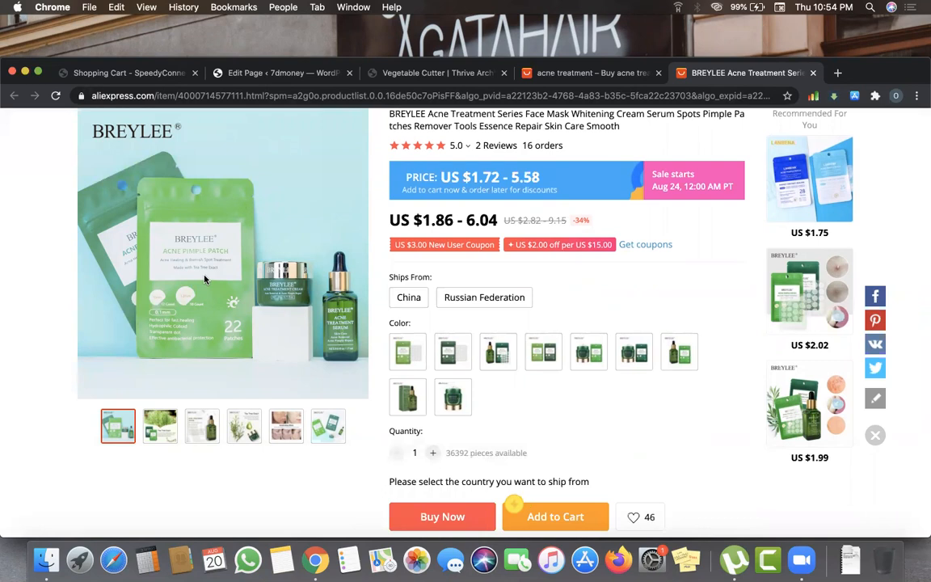
{"action": "scroll", "coordinate": [281, 265], "scroll_direction": "up", "scroll_amount": 1}
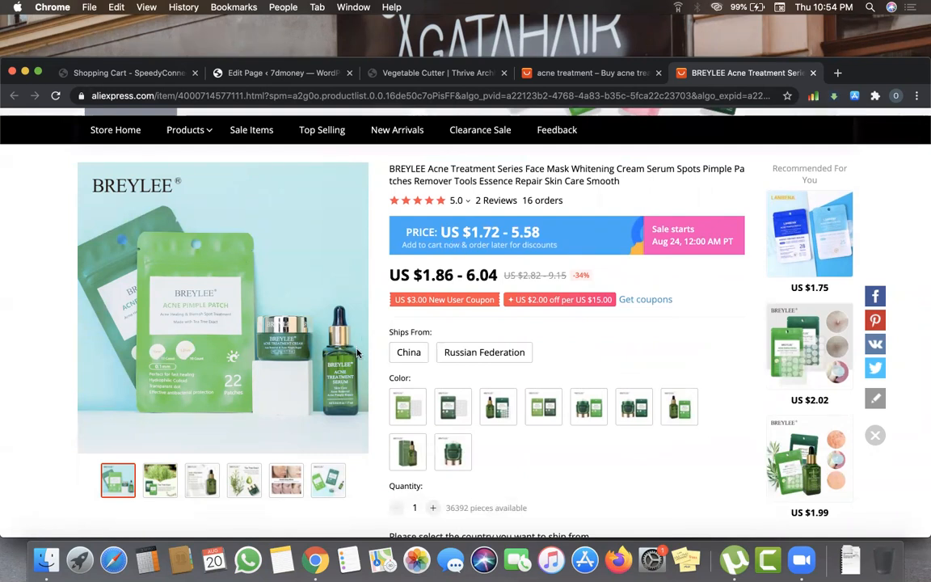
{"action": "mouse_move", "coordinate": [238, 351]}
{"action": "left_click", "coordinate": [368, 71]}
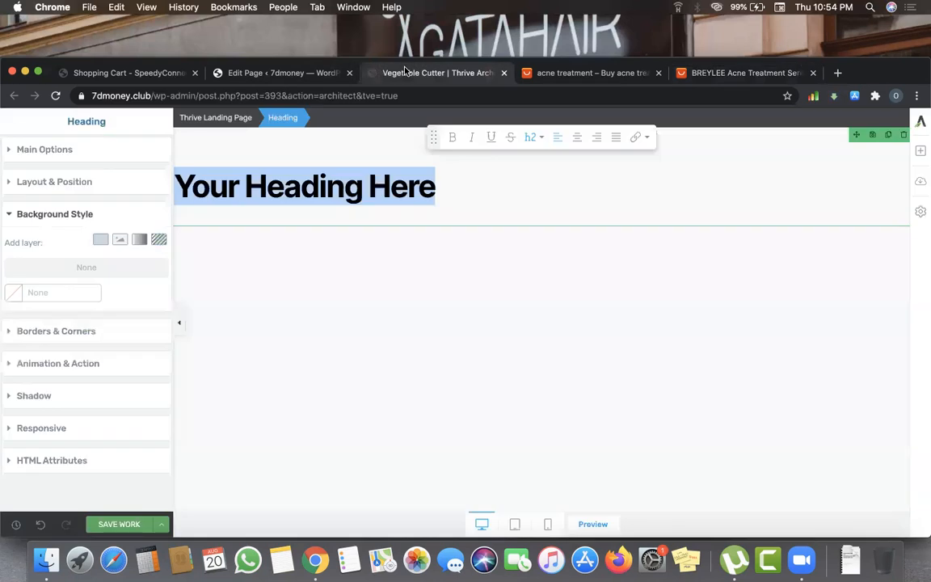
- Close the acne treatment search results tab
{"action": "left_click", "coordinate": [570, 74]}
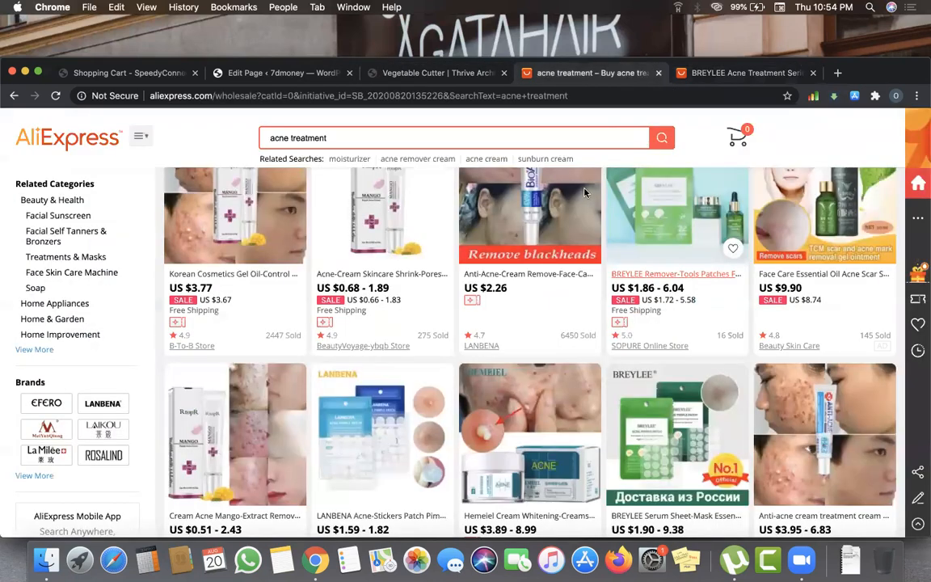
{"action": "key", "text": "super+w"}
{"action": "scroll", "coordinate": [590, 390], "scroll_direction": "up", "scroll_amount": 2}
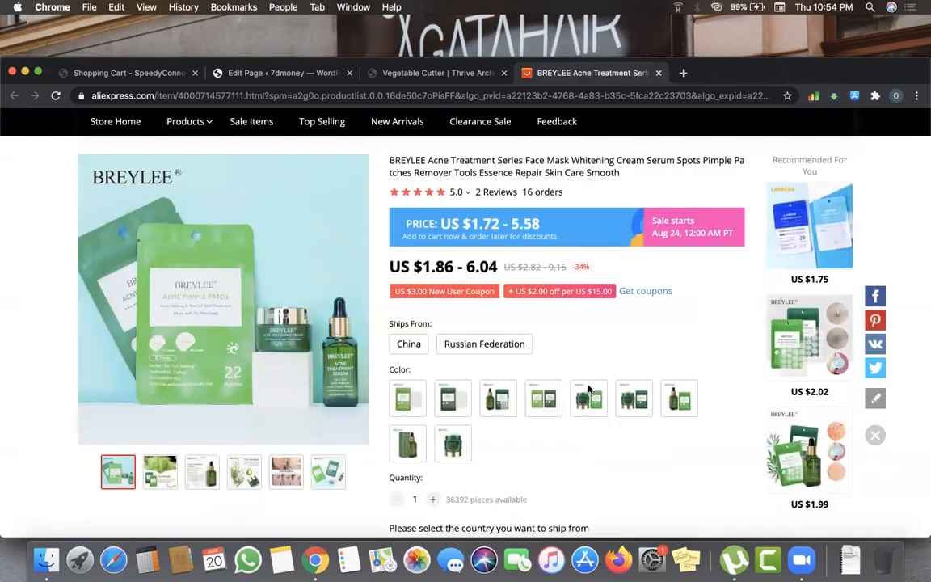
{"action": "scroll", "coordinate": [589, 389], "scroll_direction": "down", "scroll_amount": 1}
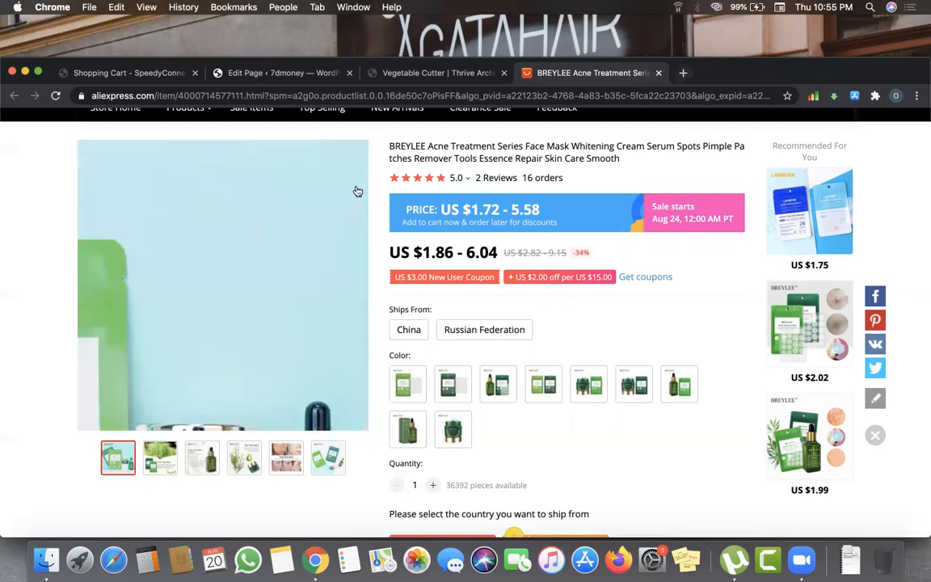
- Read through the BREYLEE product Overview, then open a blank new tab
{"action": "scroll", "coordinate": [493, 323], "scroll_direction": "down", "scroll_amount": 10}
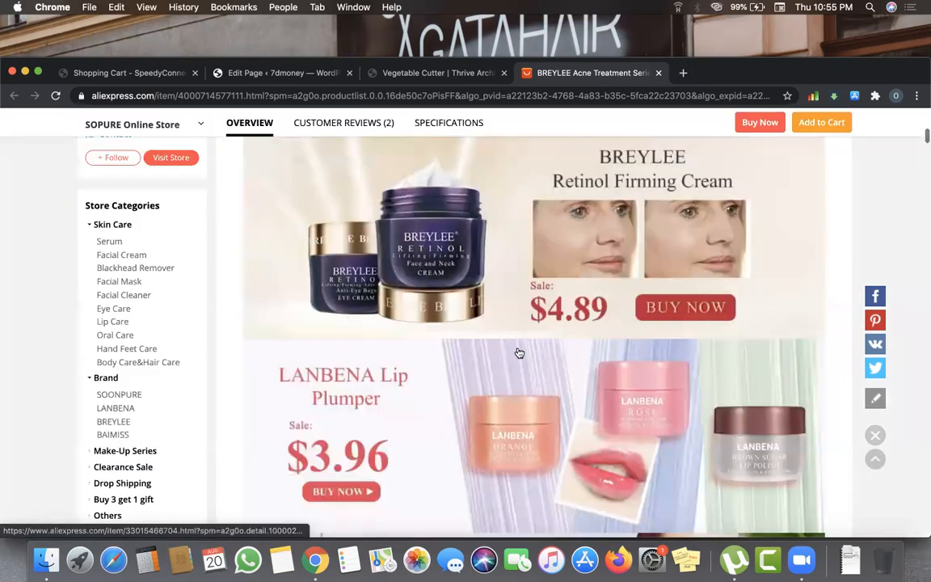
{"action": "scroll", "coordinate": [520, 353], "scroll_direction": "down", "scroll_amount": 5}
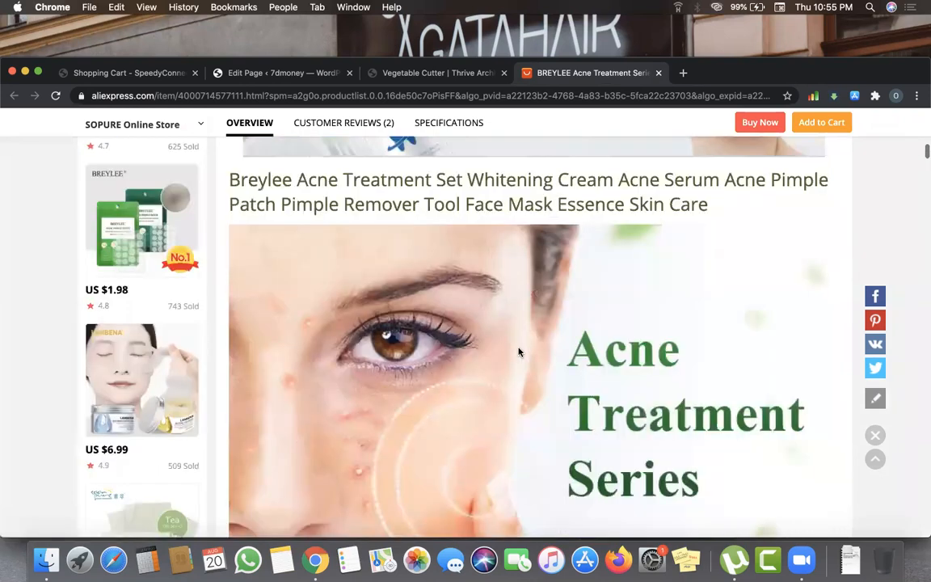
{"action": "scroll", "coordinate": [520, 353], "scroll_direction": "down", "scroll_amount": 5}
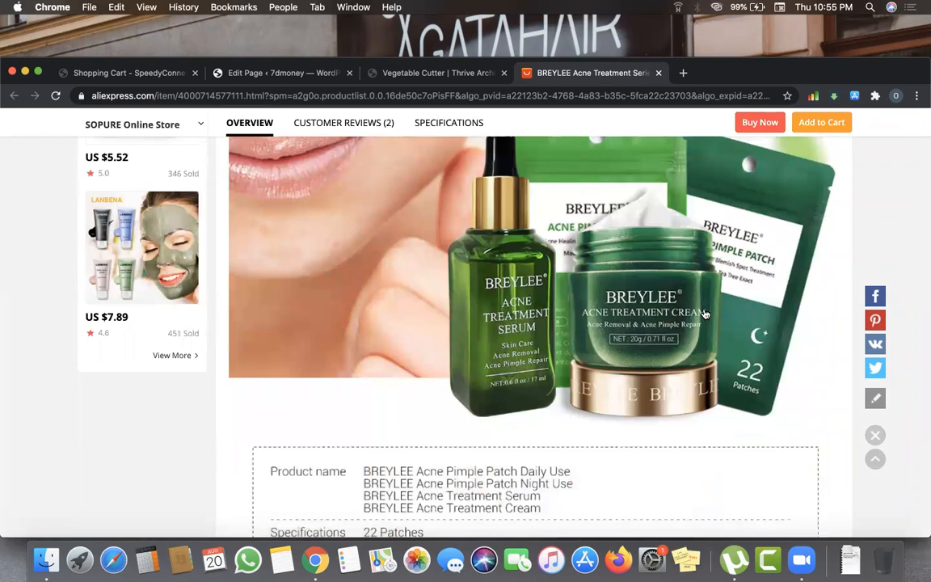
{"action": "scroll", "coordinate": [704, 309], "scroll_direction": "up", "scroll_amount": 10}
{"action": "scroll", "coordinate": [192, 303], "scroll_direction": "up", "scroll_amount": 2}
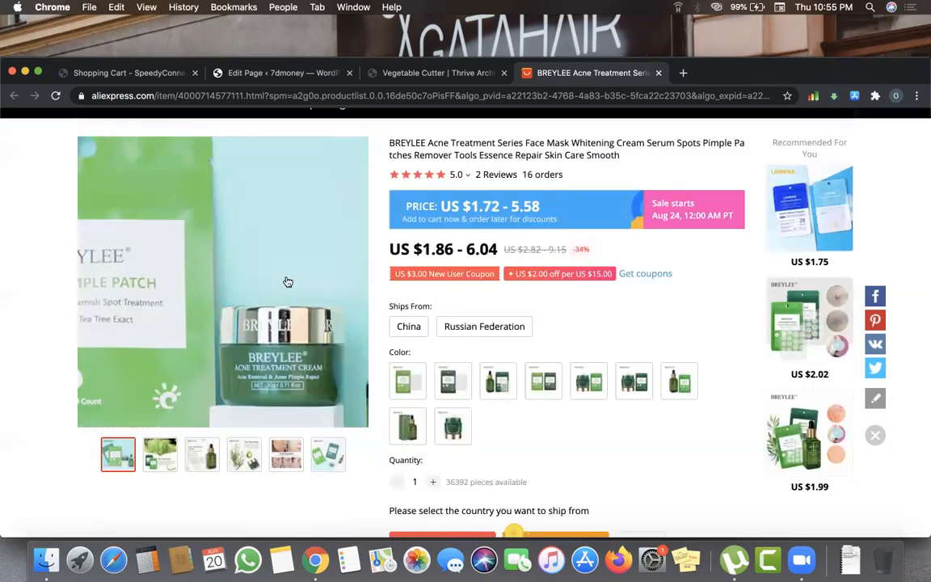
{"action": "left_click", "coordinate": [683, 73]}
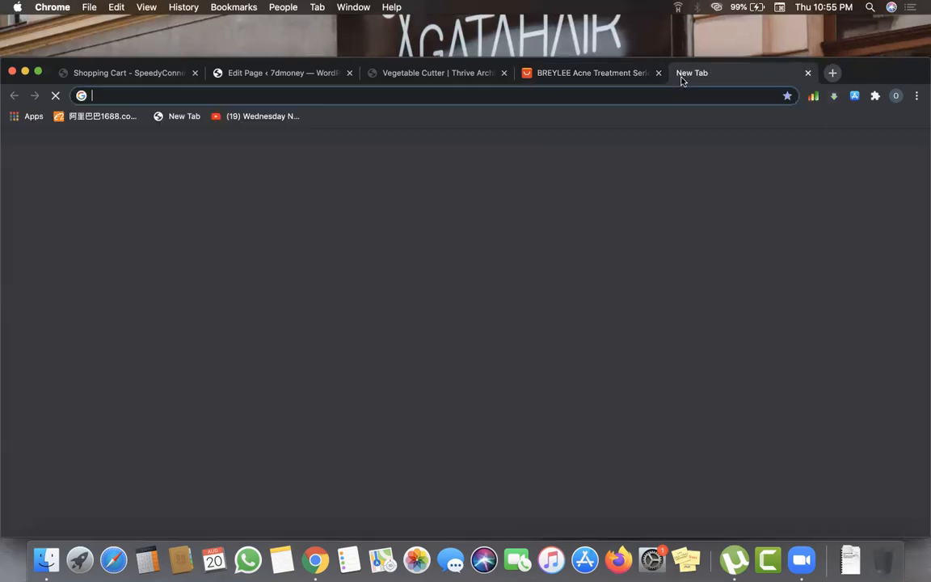
- Google 'tea tree extract for skin'
{"action": "type", "text": "Te"}
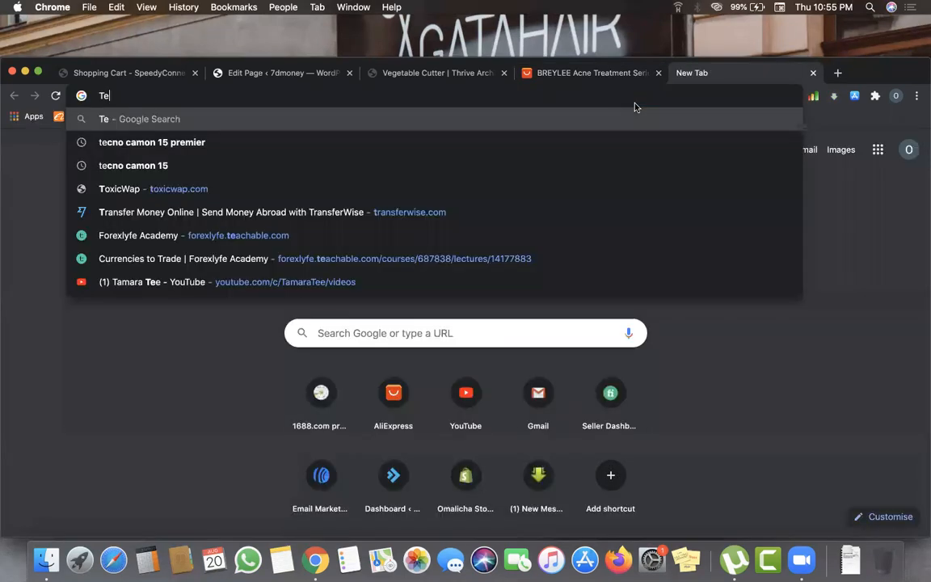
{"action": "type", "text": "a tree "}
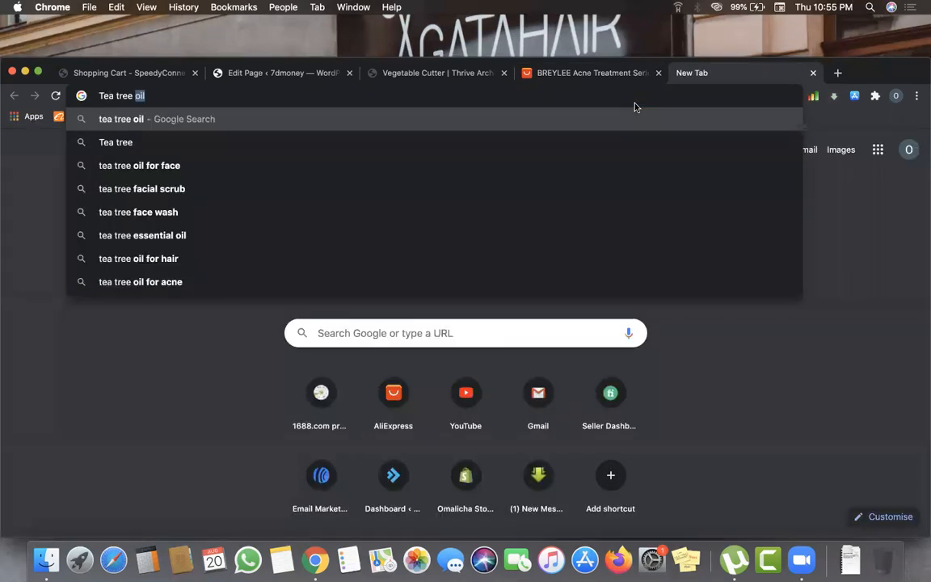
{"action": "type", "text": "extra"}
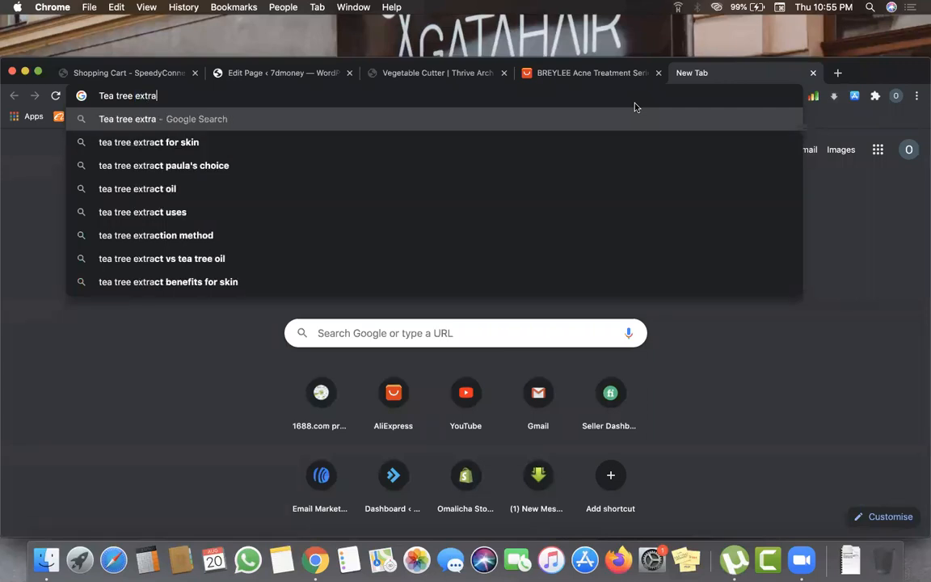
{"action": "type", "text": "x"}
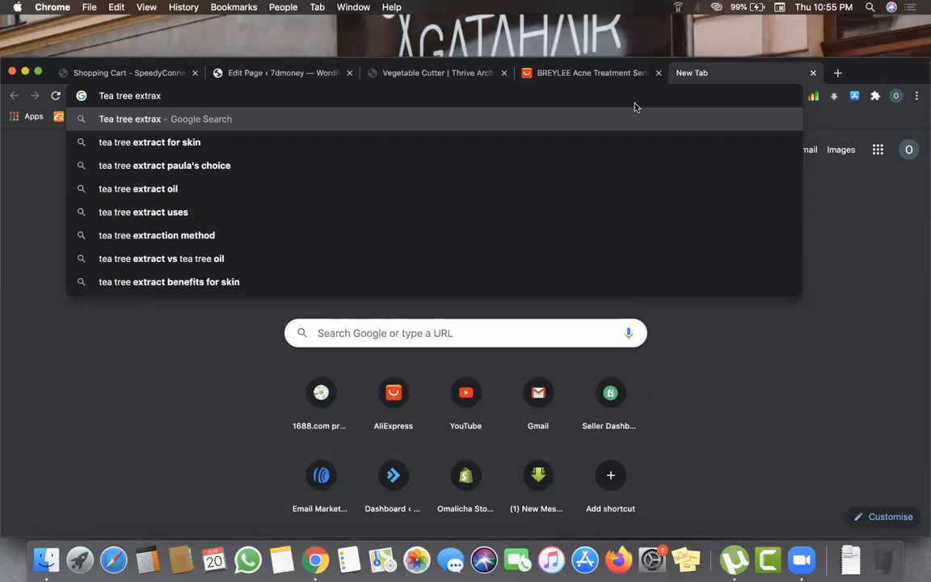
{"action": "key", "text": "BackSpace"}
{"action": "type", "text": "ct"}
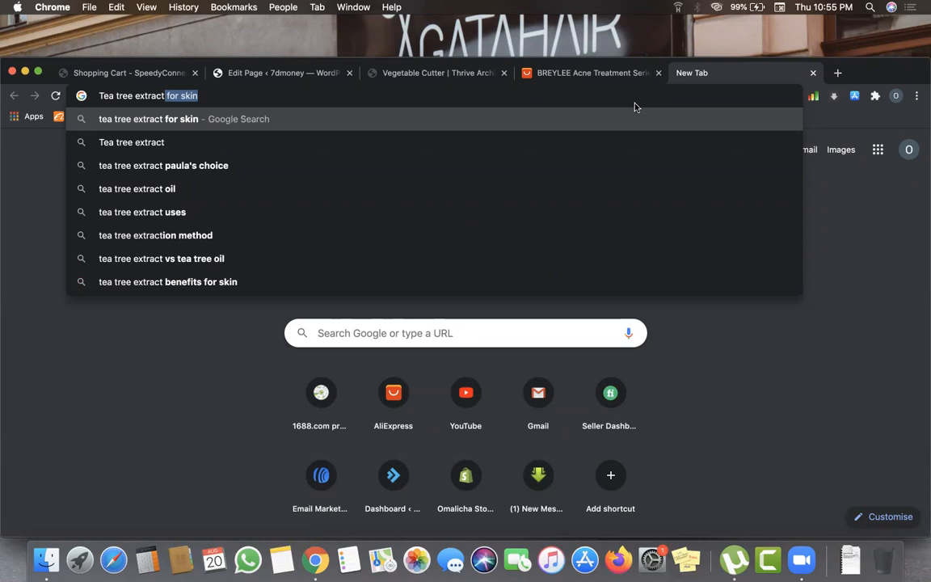
{"action": "key", "text": "Return"}
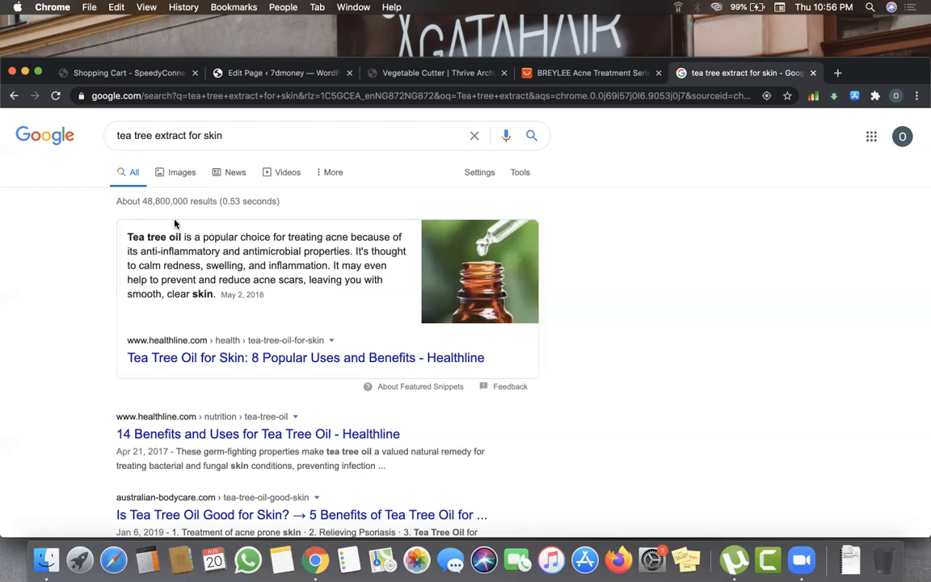
- Read the Healthline tea tree oil snippet, then go back to the Vegetable Cutter editor
{"action": "left_click_drag", "start_coordinate": [127, 238], "coordinate": [245, 265]}
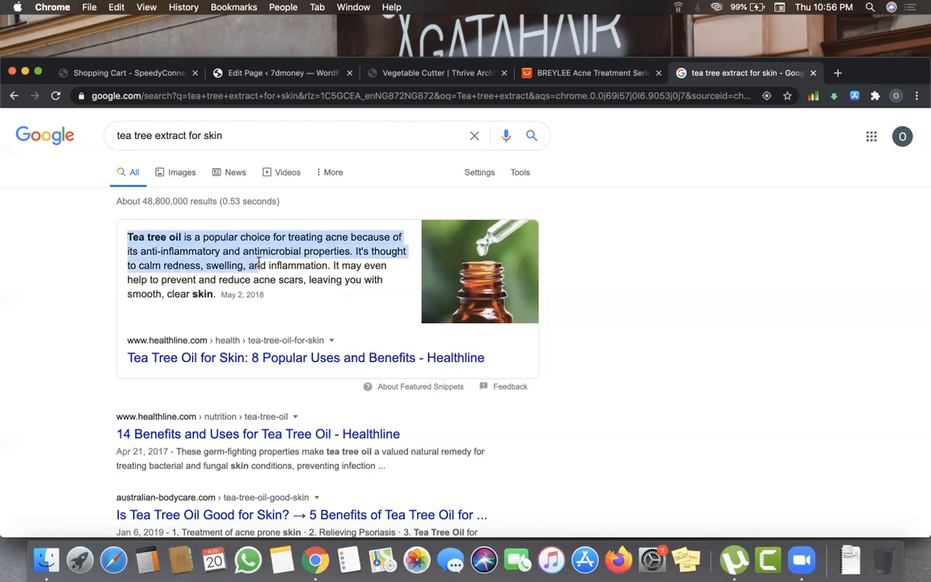
{"action": "left_click", "coordinate": [245, 265]}
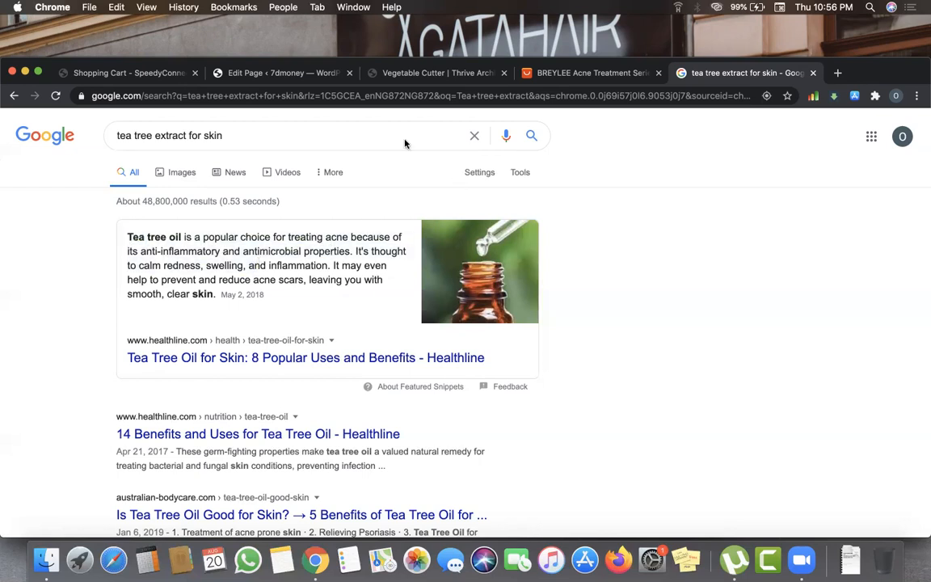
{"action": "left_click", "coordinate": [424, 75]}
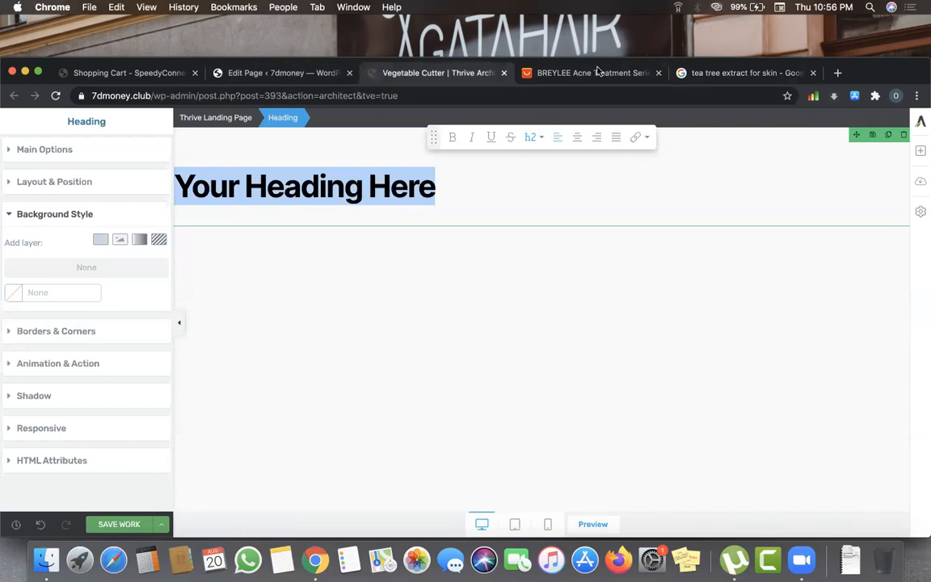
- Delete the placeholder text from the heading
{"action": "left_click", "coordinate": [438, 206]}
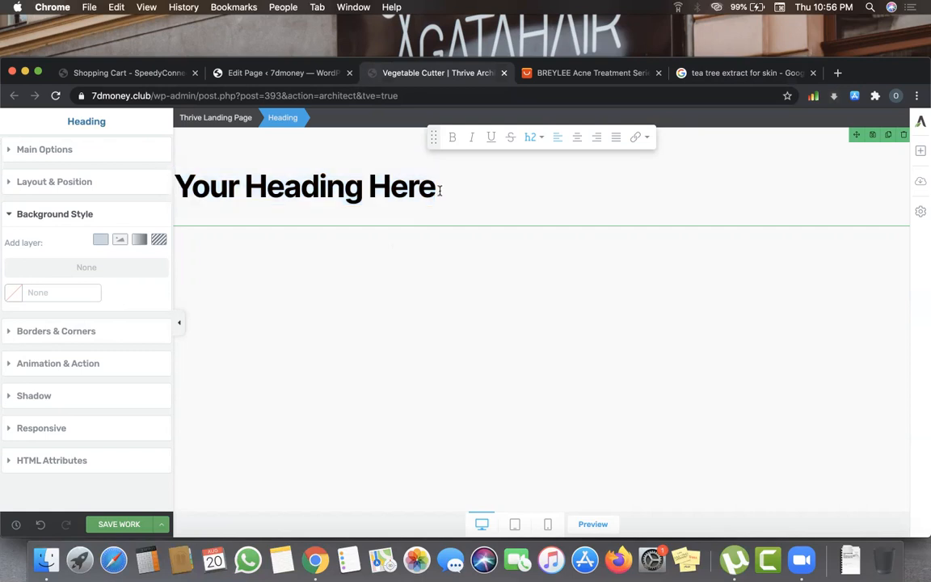
{"action": "left_click_drag", "start_coordinate": [436, 187], "coordinate": [184, 181]}
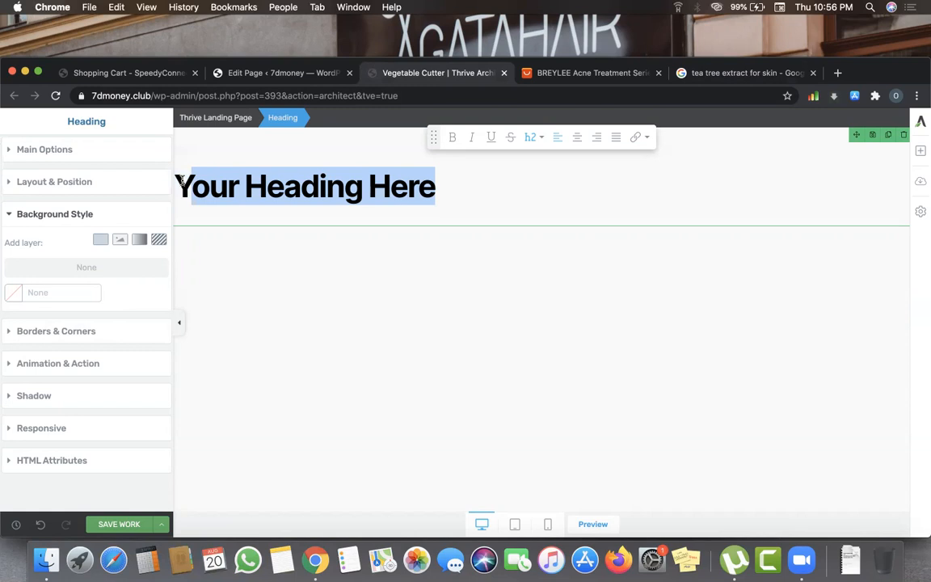
{"action": "key", "text": "BackSpace"}
{"action": "key", "text": "BackSpace"}
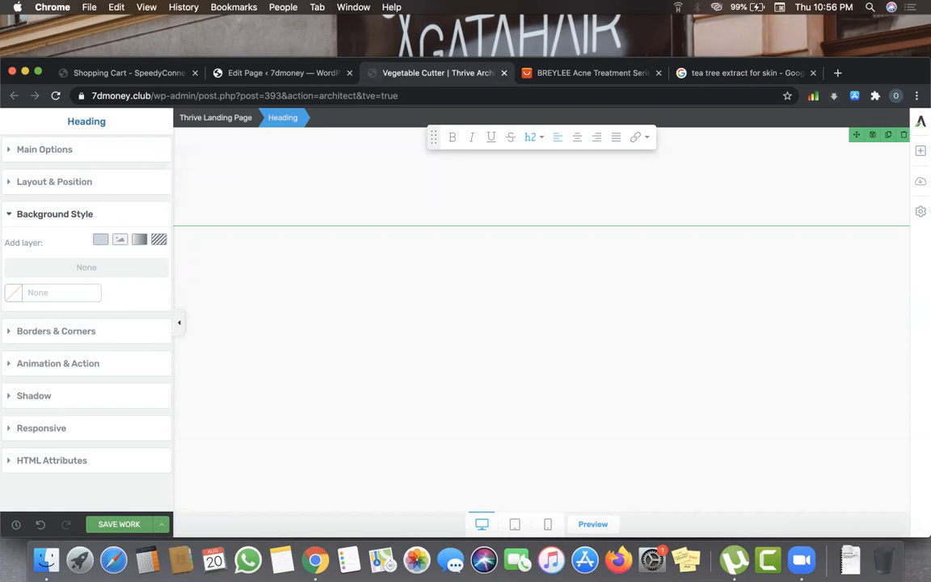
- Type 'Research shows Tea Tree Extract is most effective for' as the heading
{"action": "type", "text": "Re"}
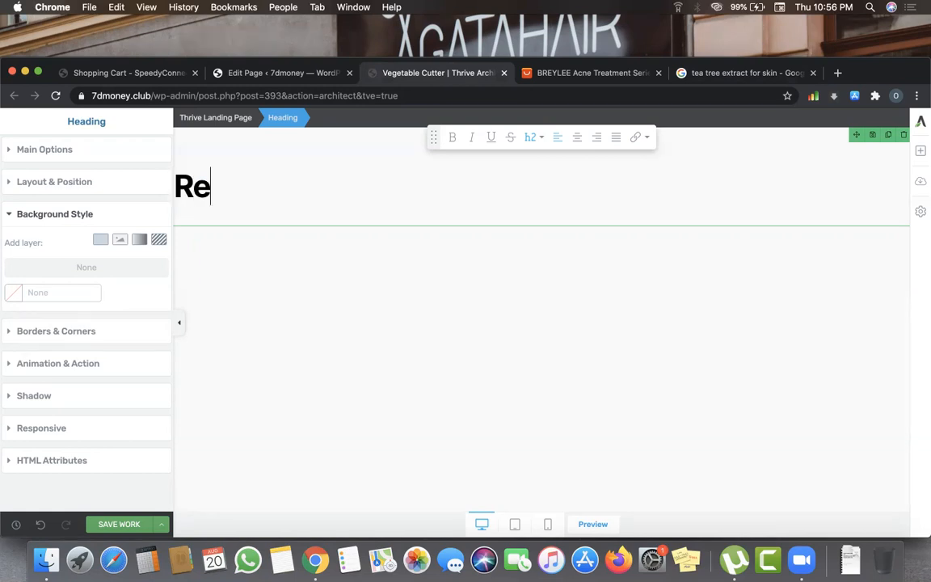
{"action": "type", "text": "search "}
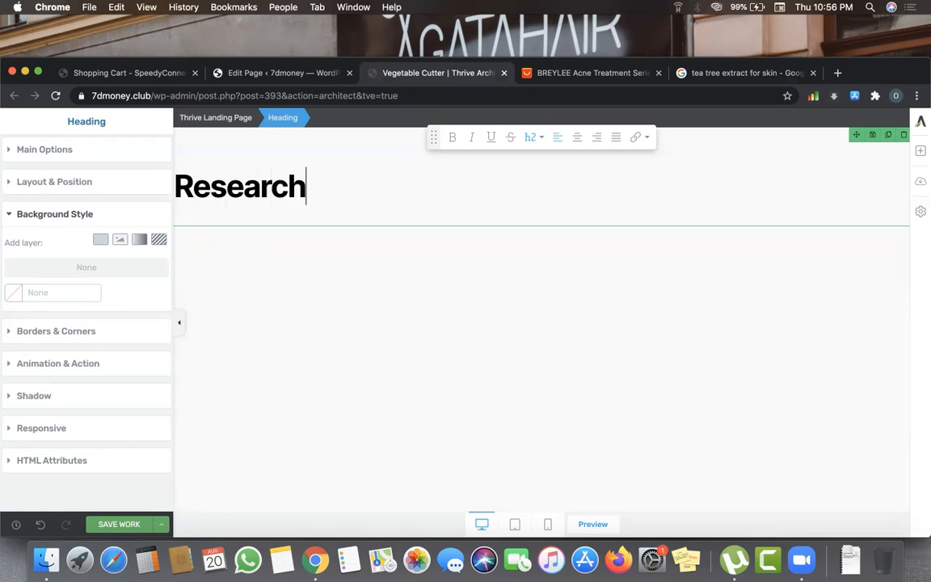
{"action": "type", "text": "S"}
{"action": "key", "text": "BackSpace"}
{"action": "type", "text": "h"}
{"action": "key", "text": "BackSpace"}
{"action": "type", "text": "shows "}
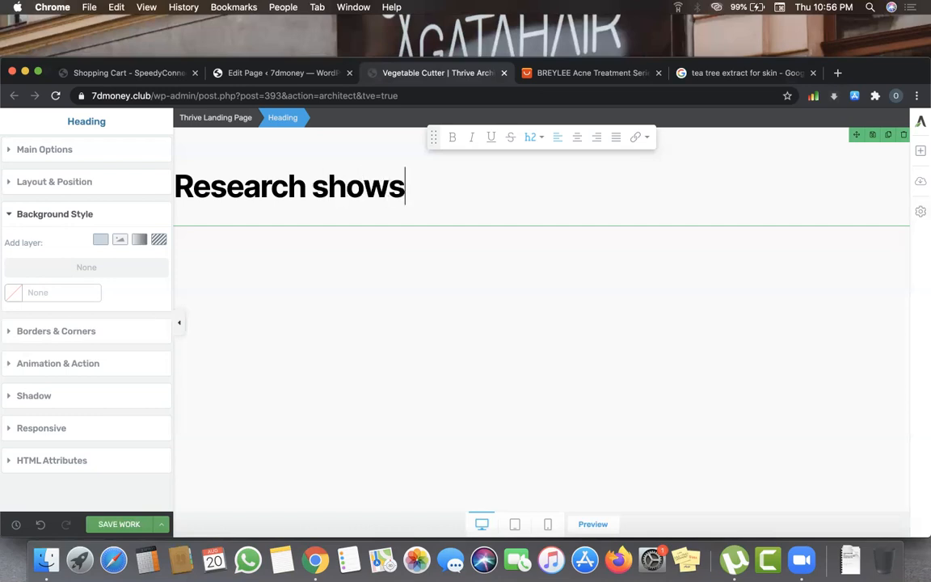
{"action": "type", "text": "Tea S"}
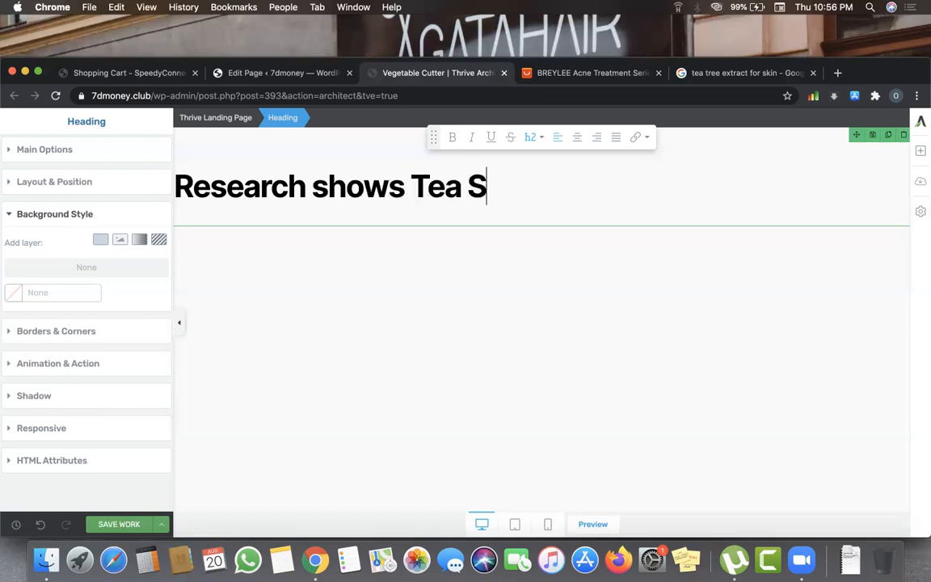
{"action": "key", "text": "BackSpace"}
{"action": "type", "text": "Tre"}
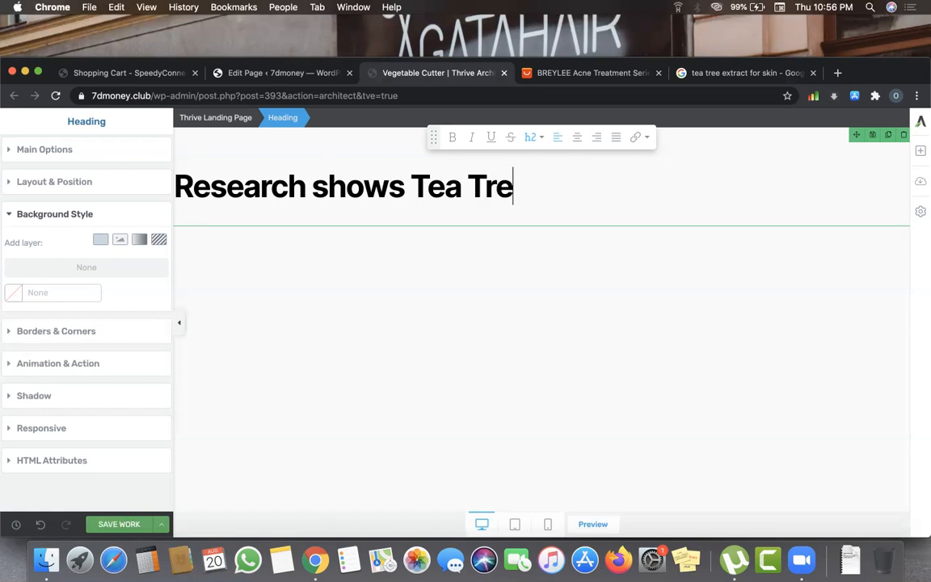
{"action": "type", "text": "e Extrax"}
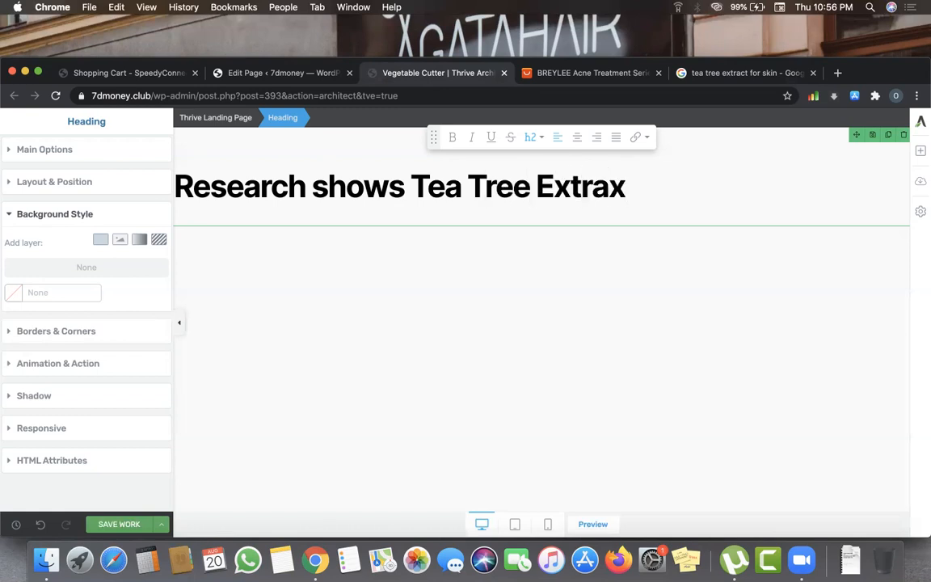
{"action": "key", "text": "BackSpace"}
{"action": "type", "text": "ct is "}
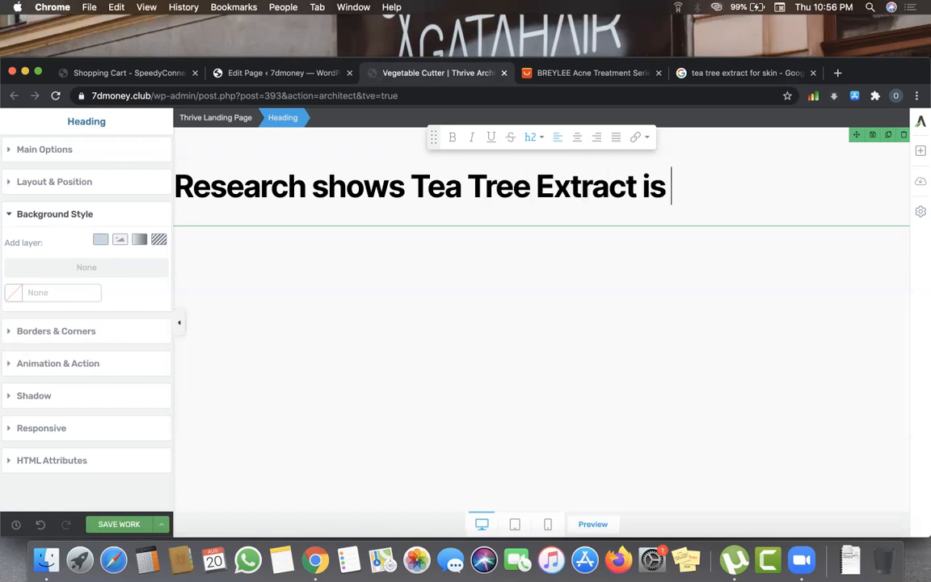
{"action": "type", "text": "most eff"}
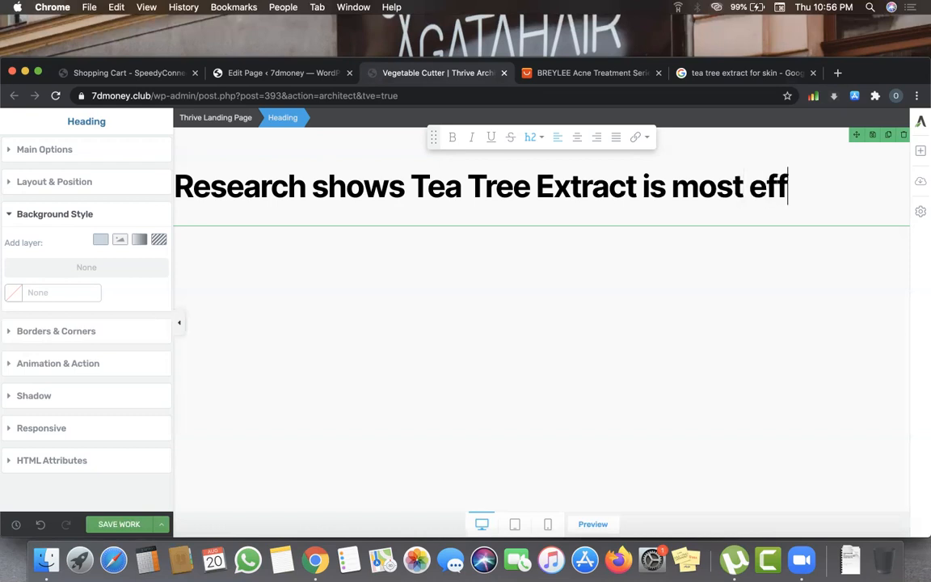
{"action": "type", "text": "ective "}
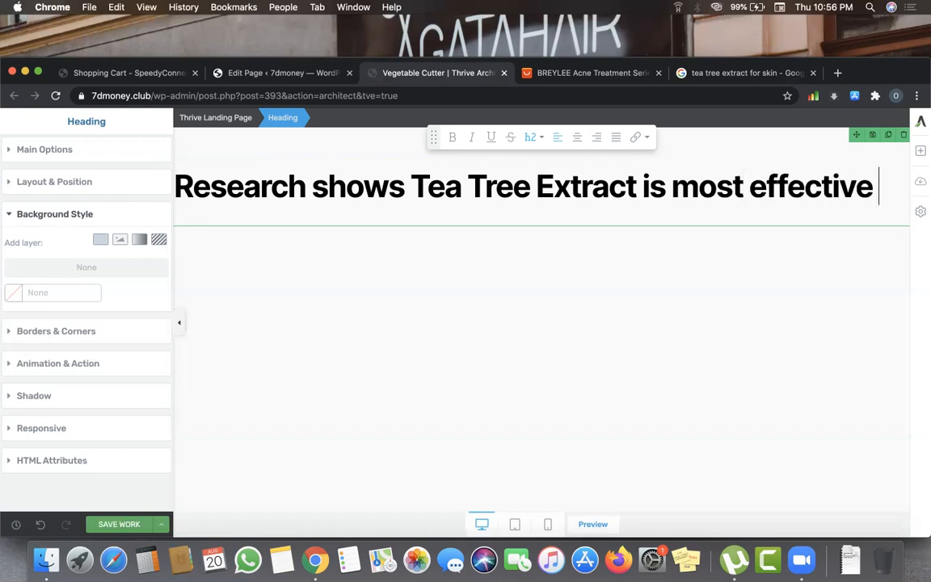
{"action": "type", "text": "for"}
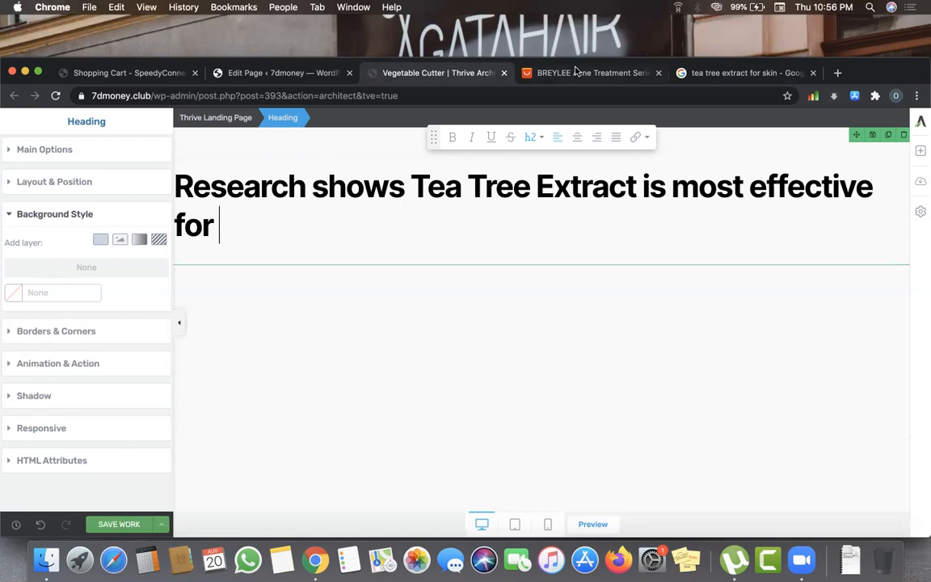
{"action": "key", "text": "ctrl+Tab"}
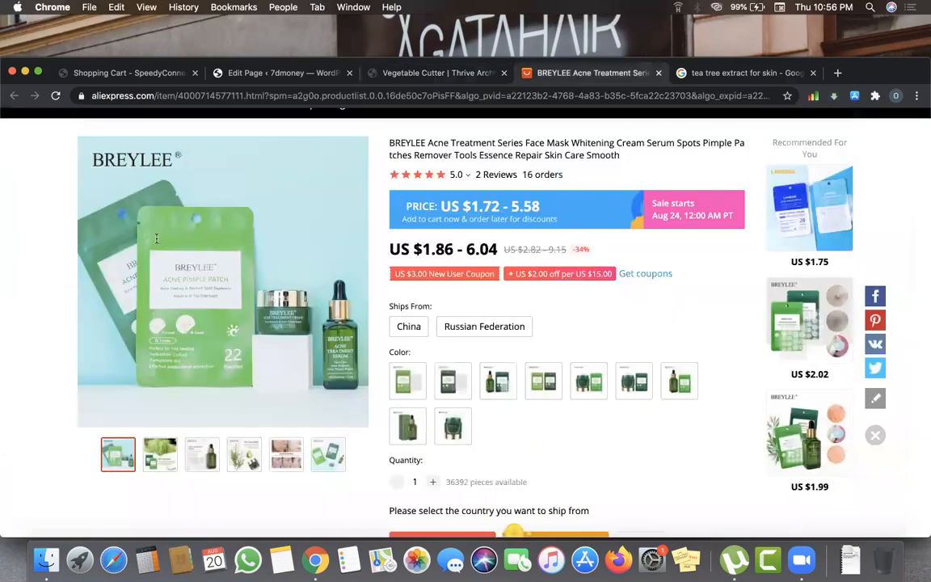
- Copy the Healthline snippet on treating acne and paste it after 'for' in the heading
{"action": "key", "text": "ctrl+Tab"}
{"action": "left_click_drag", "start_coordinate": [129, 237], "coordinate": [152, 237]}
{"action": "left_click", "coordinate": [209, 250]}
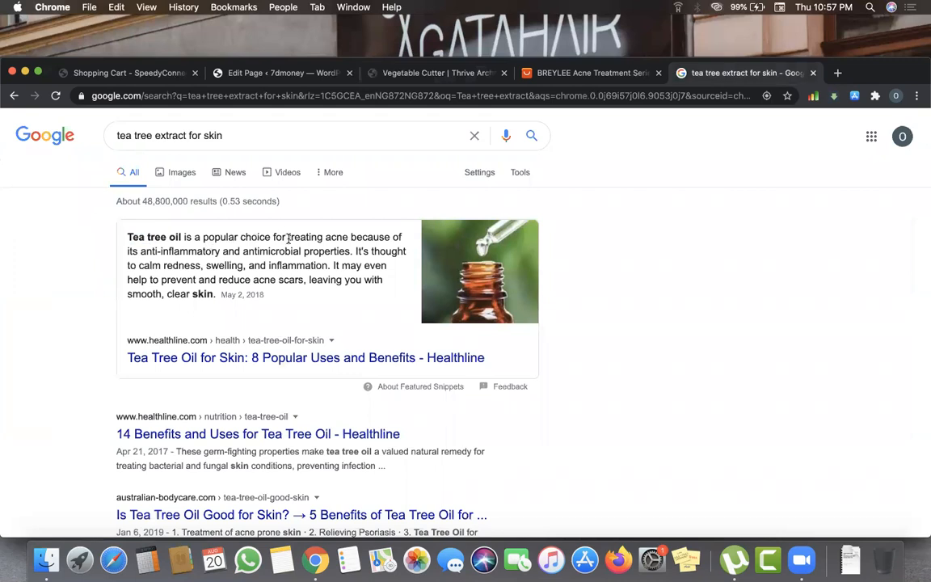
{"action": "left_click_drag", "start_coordinate": [306, 237], "coordinate": [356, 251]}
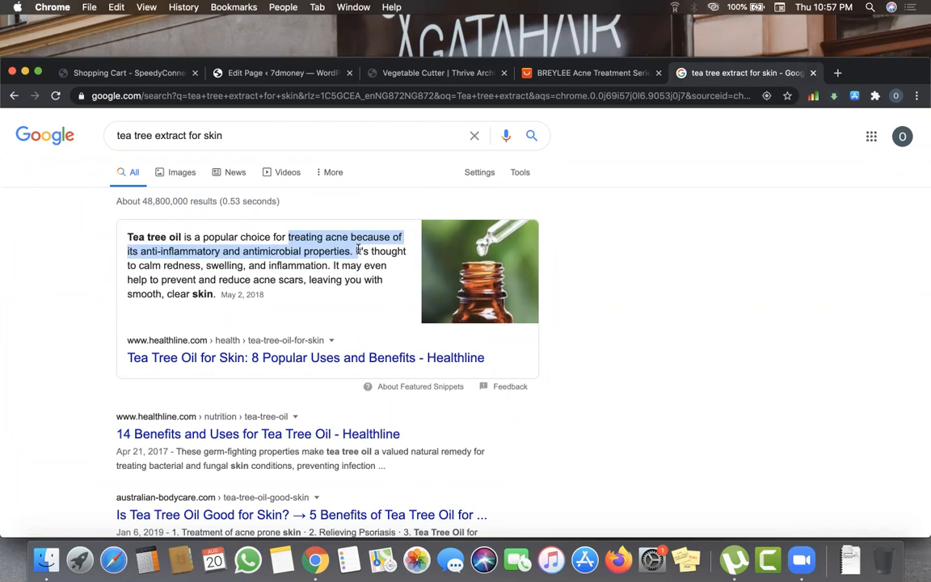
{"action": "left_click_drag", "start_coordinate": [356, 252], "coordinate": [216, 296]}
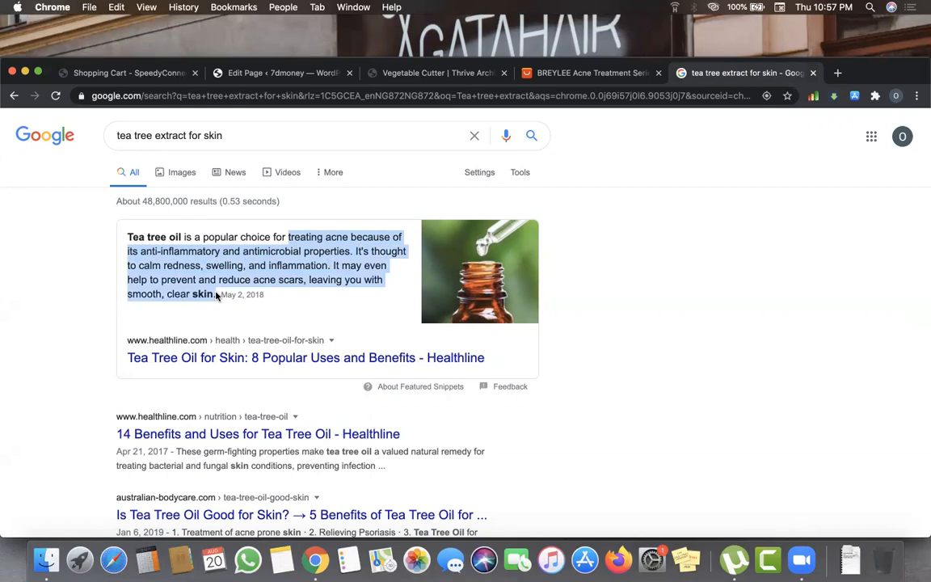
{"action": "right_click", "coordinate": [216, 296]}
{"action": "left_click", "coordinate": [219, 306]}
{"action": "left_click", "coordinate": [433, 73]}
{"action": "key", "text": "super+v"}
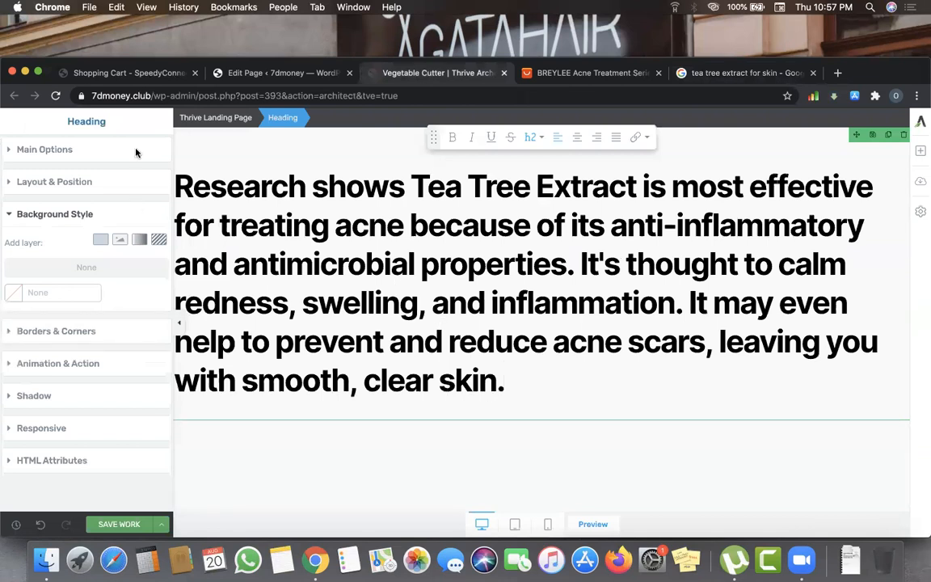
- Select the full tea tree paragraph, check its h2 heading level, and save the work
{"action": "key", "text": "super+a"}
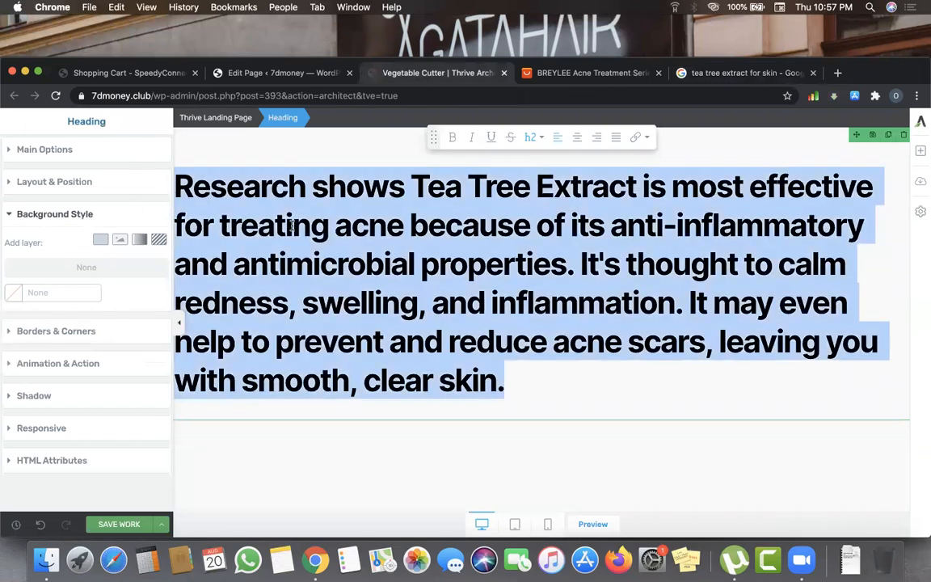
{"action": "left_click", "coordinate": [530, 137]}
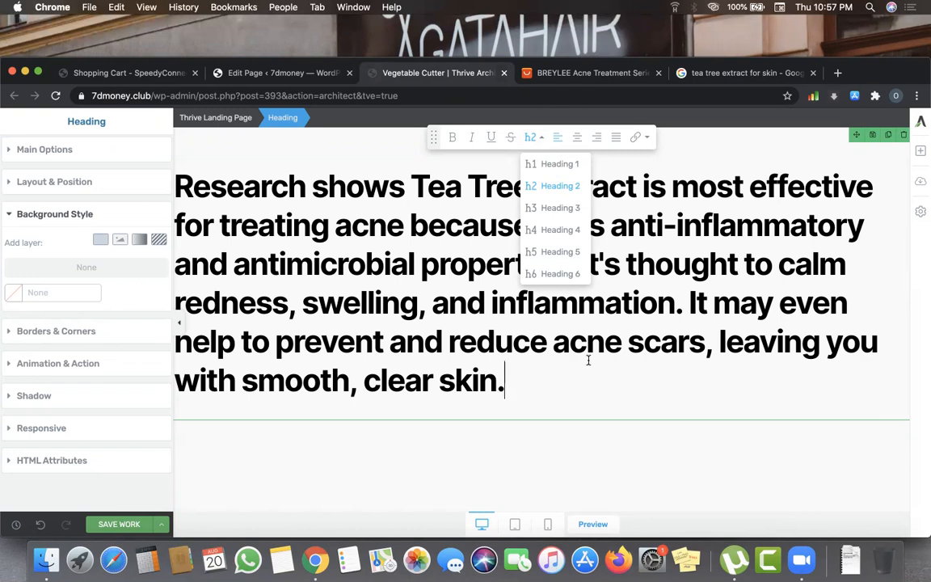
{"action": "left_click", "coordinate": [180, 182]}
{"action": "left_click_drag", "start_coordinate": [372, 251], "coordinate": [540, 379]}
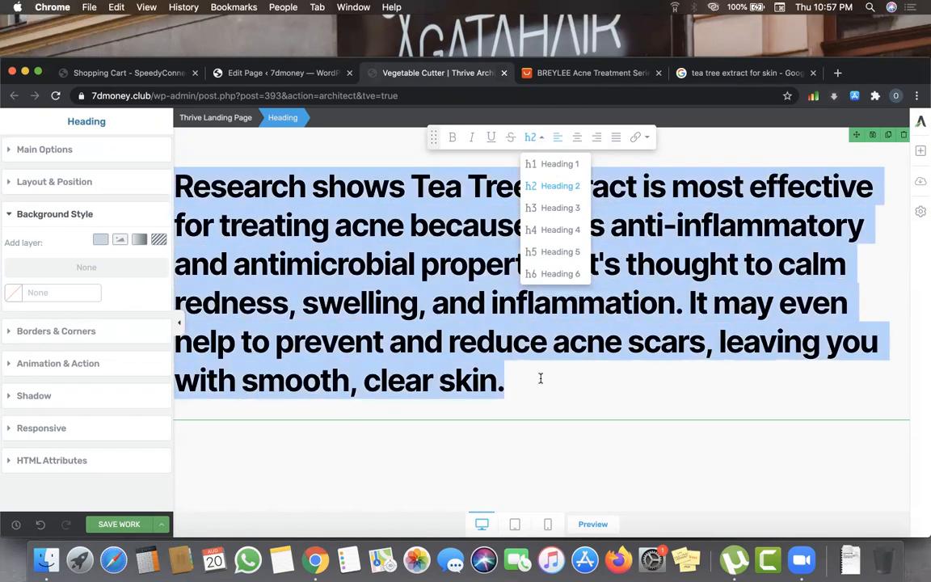
{"action": "left_click", "coordinate": [534, 377]}
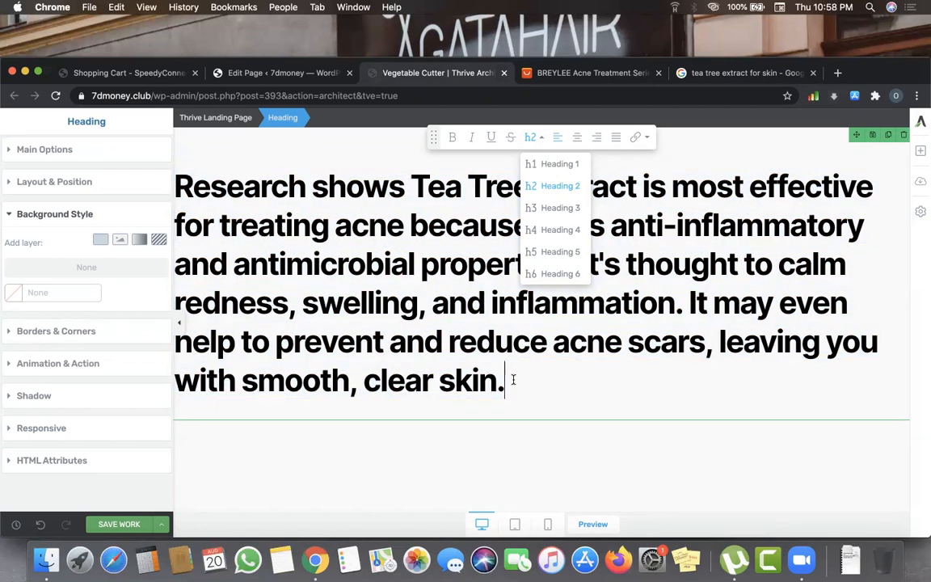
{"action": "left_click_drag", "start_coordinate": [513, 394], "coordinate": [176, 172]}
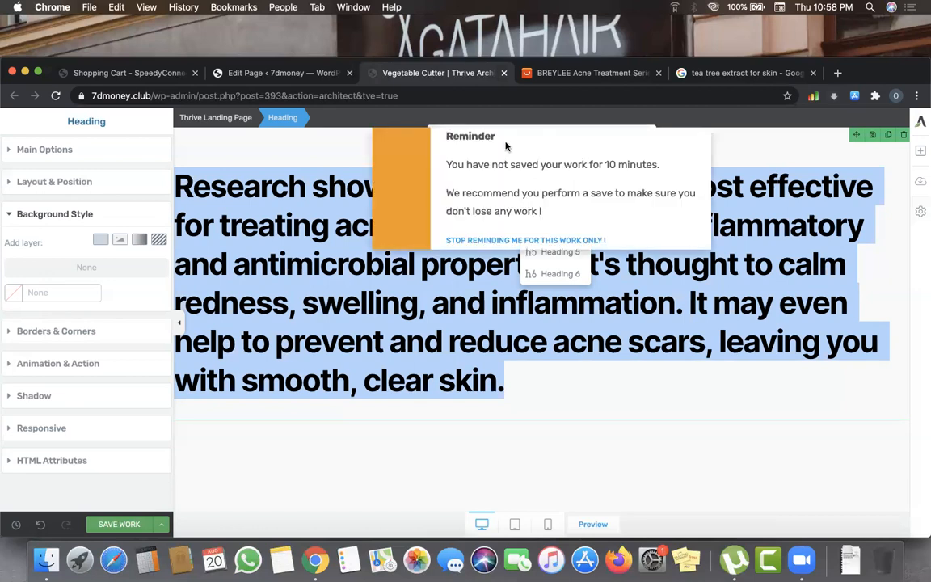
{"action": "left_click", "coordinate": [126, 525]}
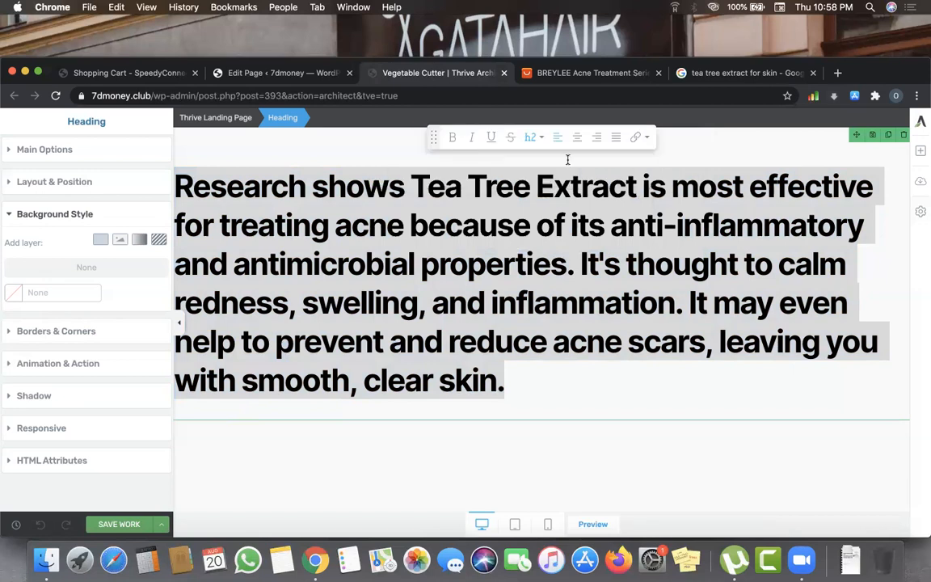
{"action": "left_click", "coordinate": [533, 136]}
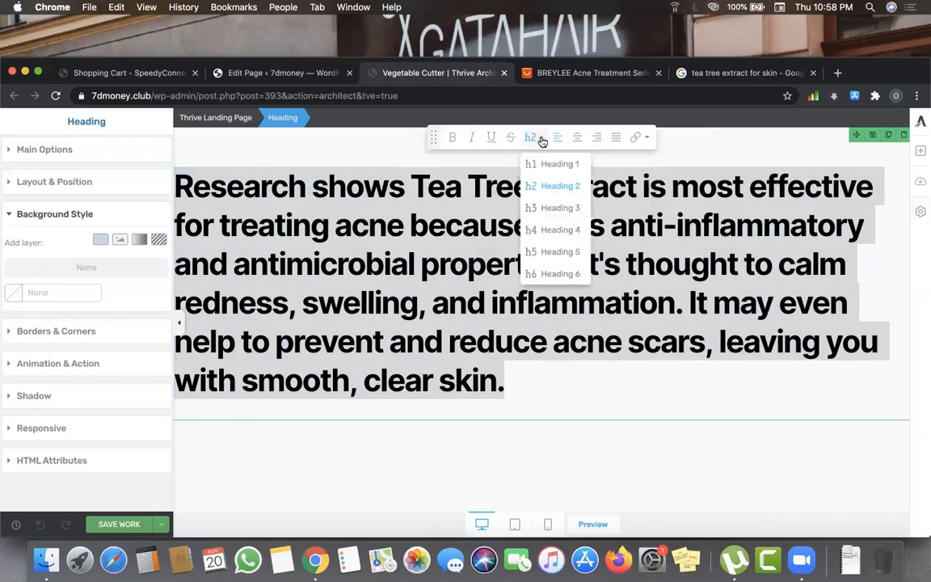
- Make the tea tree paragraph a centred Heading 4
{"action": "left_click", "coordinate": [557, 207]}
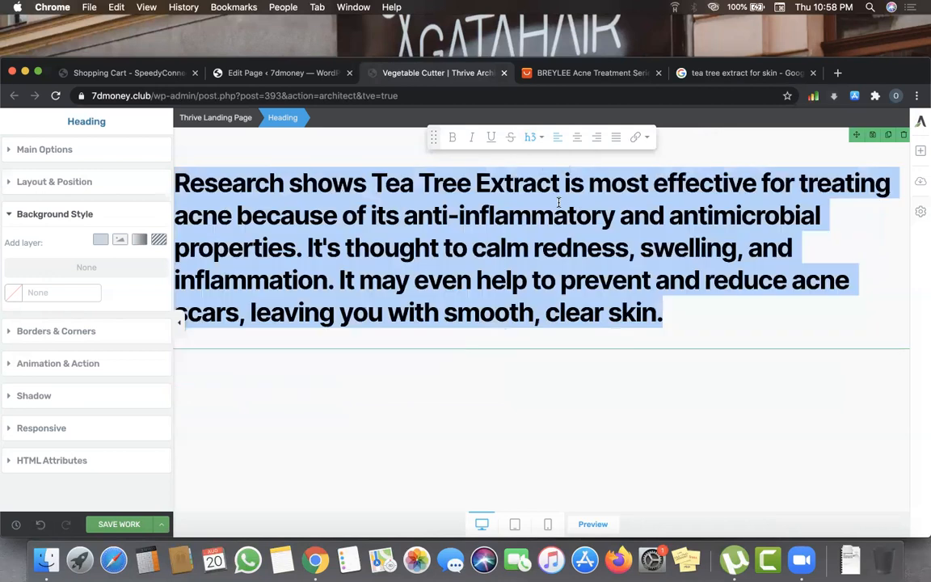
{"action": "left_click", "coordinate": [538, 137]}
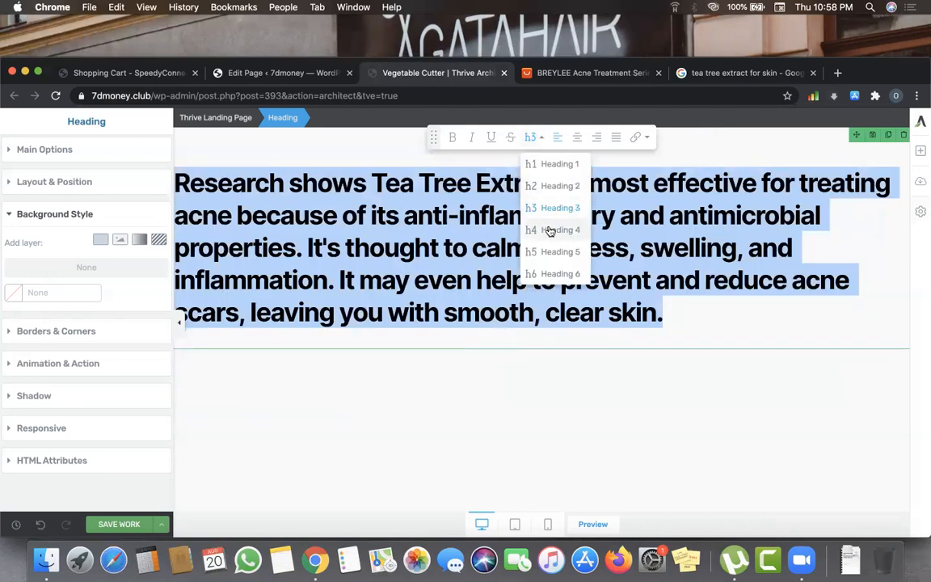
{"action": "left_click", "coordinate": [549, 229]}
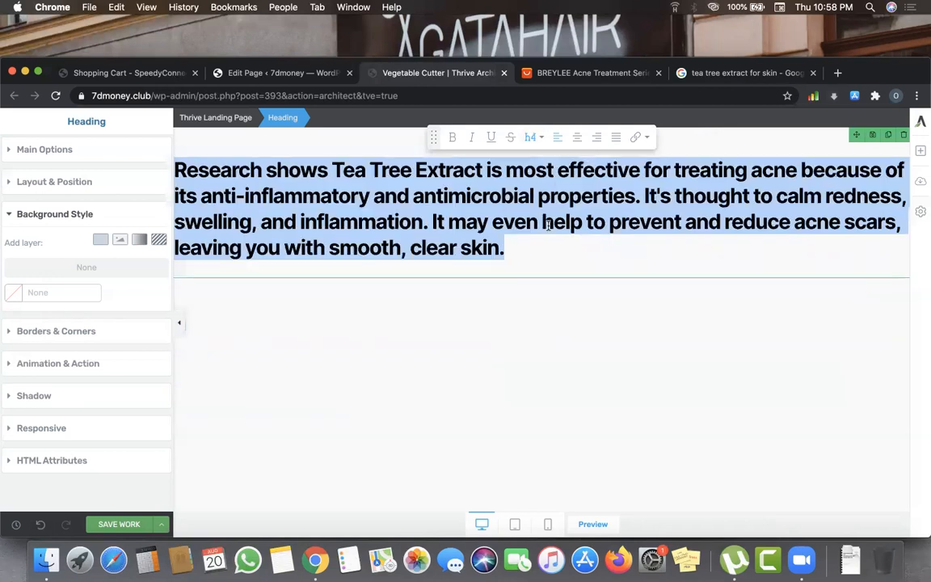
{"action": "left_click", "coordinate": [577, 137]}
- Preview the heading, then select the words 'Research shows Tea Tree Extract'
{"action": "left_click", "coordinate": [485, 287]}
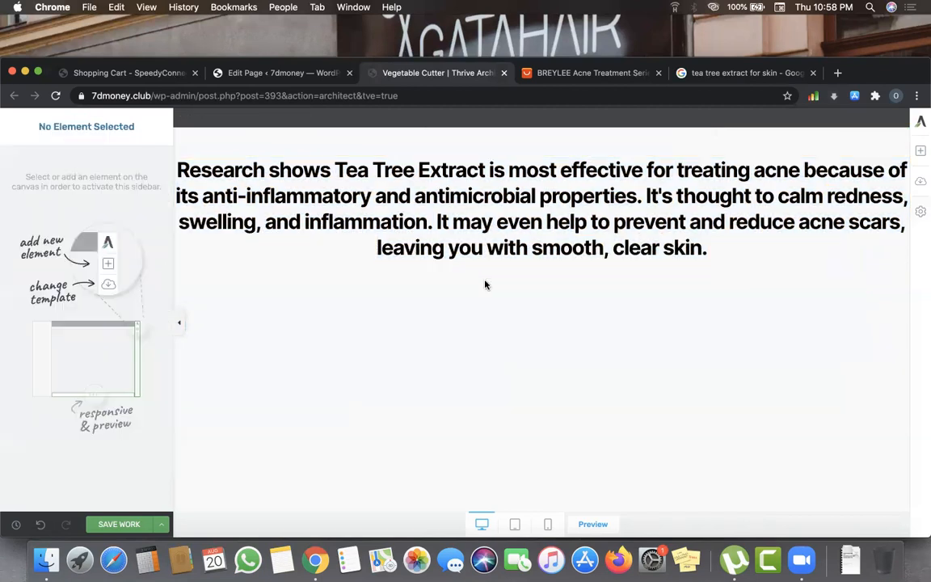
{"action": "left_click", "coordinate": [507, 221]}
{"action": "left_click", "coordinate": [540, 142]}
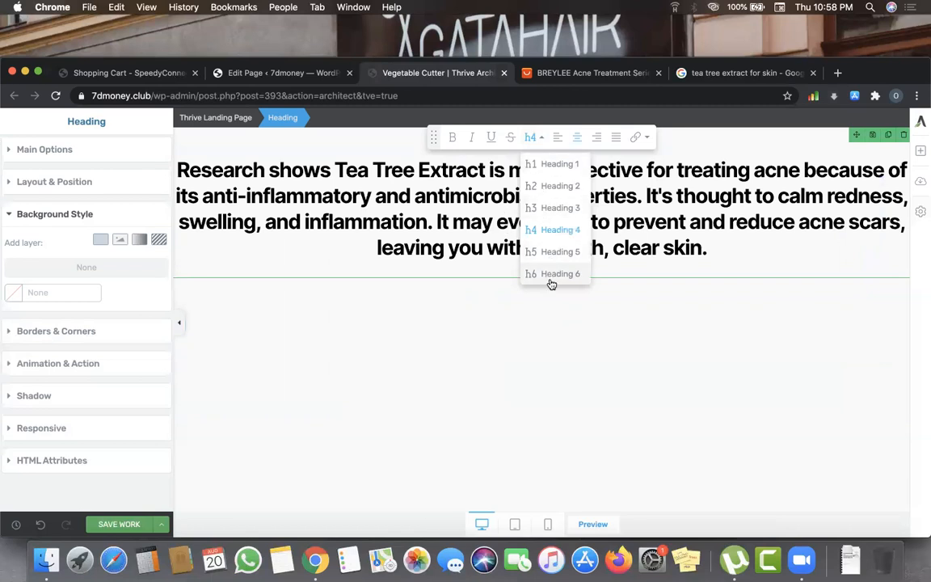
{"action": "left_click", "coordinate": [507, 295]}
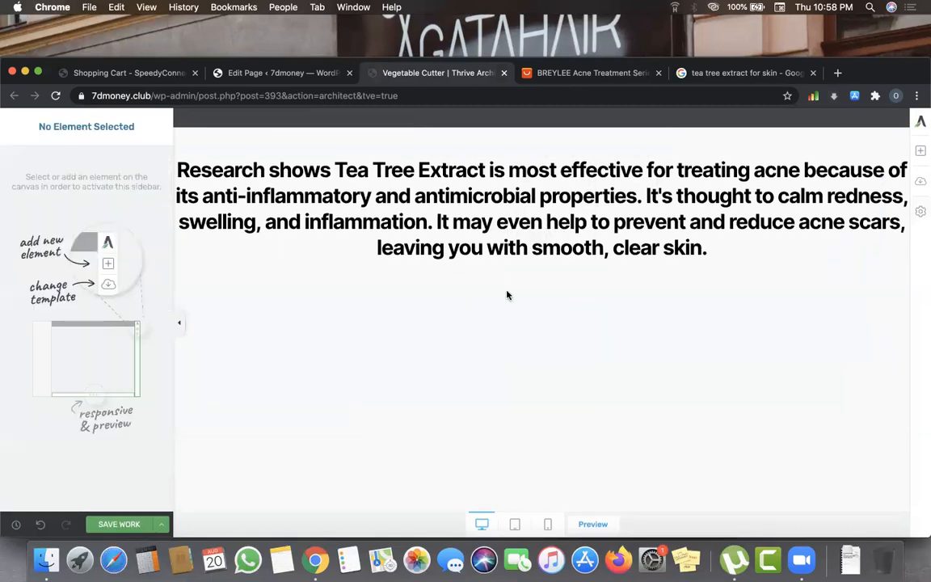
{"action": "left_click", "coordinate": [179, 166]}
{"action": "left_click_drag", "start_coordinate": [179, 165], "coordinate": [337, 168]}
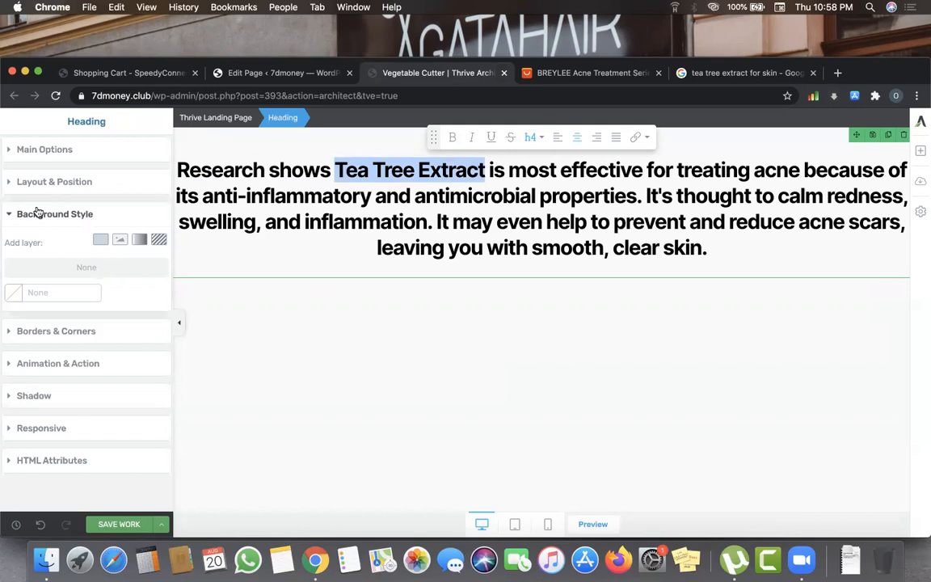
- Colour the phrase 'Tea Tree Extract' green (#24ad45) using the sidebar colour picker
{"action": "left_click", "coordinate": [55, 151]}
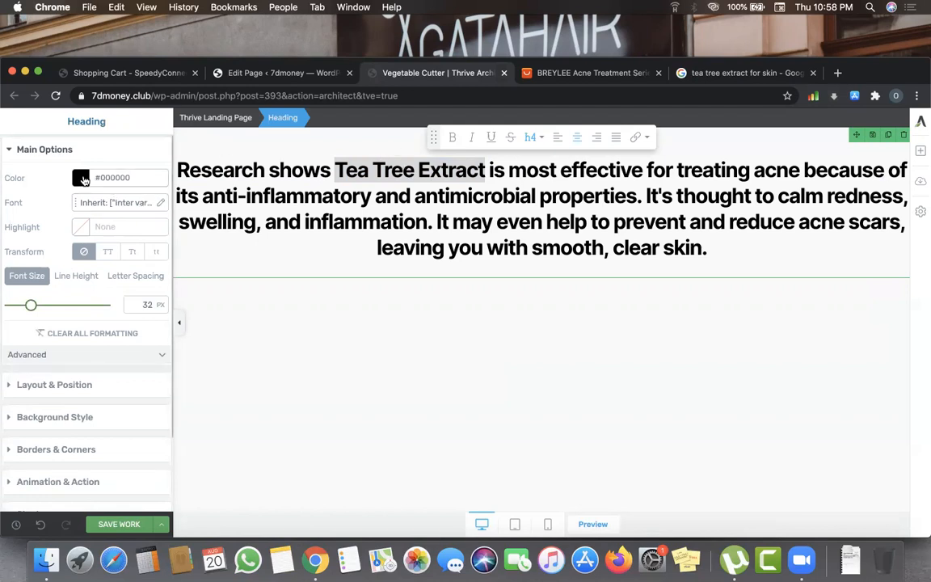
{"action": "left_click", "coordinate": [80, 177]}
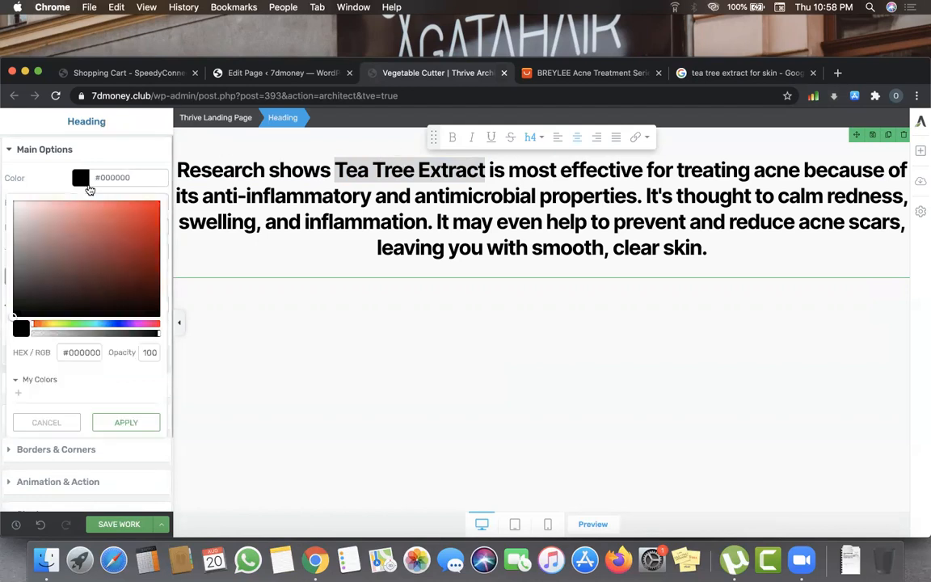
{"action": "left_click", "coordinate": [79, 323]}
{"action": "left_click", "coordinate": [115, 219]}
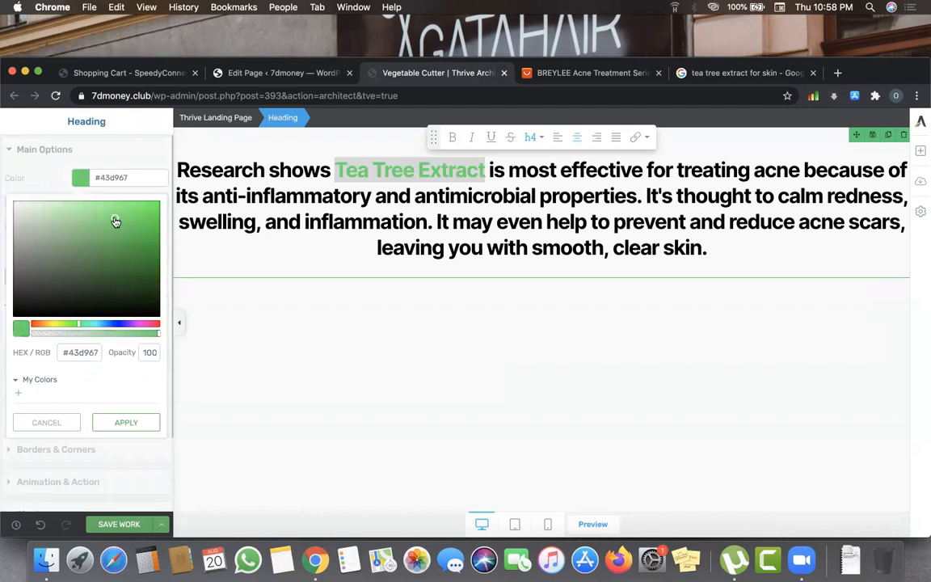
{"action": "left_click", "coordinate": [123, 226]}
{"action": "left_click", "coordinate": [130, 238]}
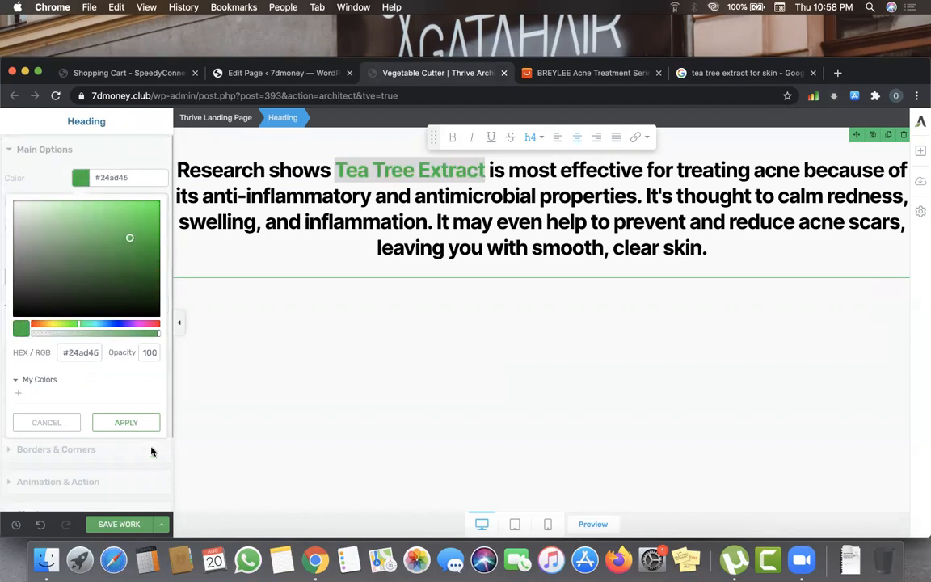
{"action": "left_click", "coordinate": [126, 422]}
{"action": "left_click", "coordinate": [483, 220]}
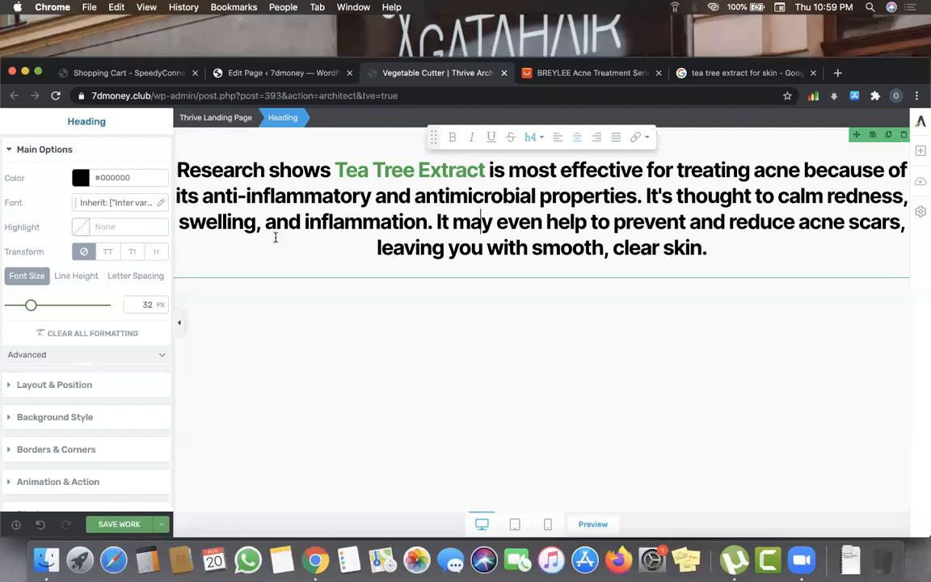
- Make all of the heading text red (#e72a2a)
{"action": "key", "text": "super+a"}
{"action": "left_click", "coordinate": [120, 184]}
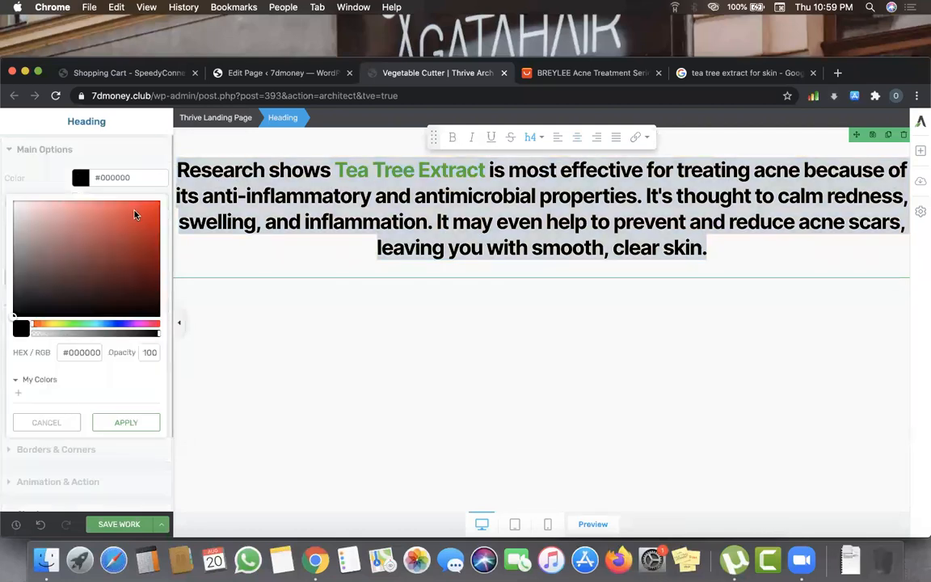
{"action": "left_click", "coordinate": [134, 213]}
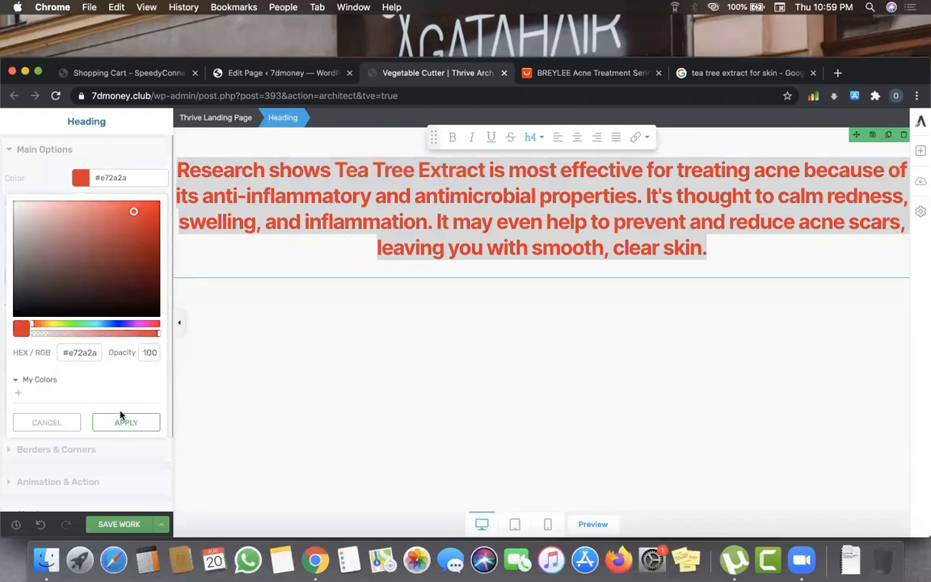
{"action": "left_click", "coordinate": [431, 188]}
- Recolour 'Tea Tree Extract' green within the red heading
{"action": "left_click_drag", "start_coordinate": [337, 168], "coordinate": [488, 170]}
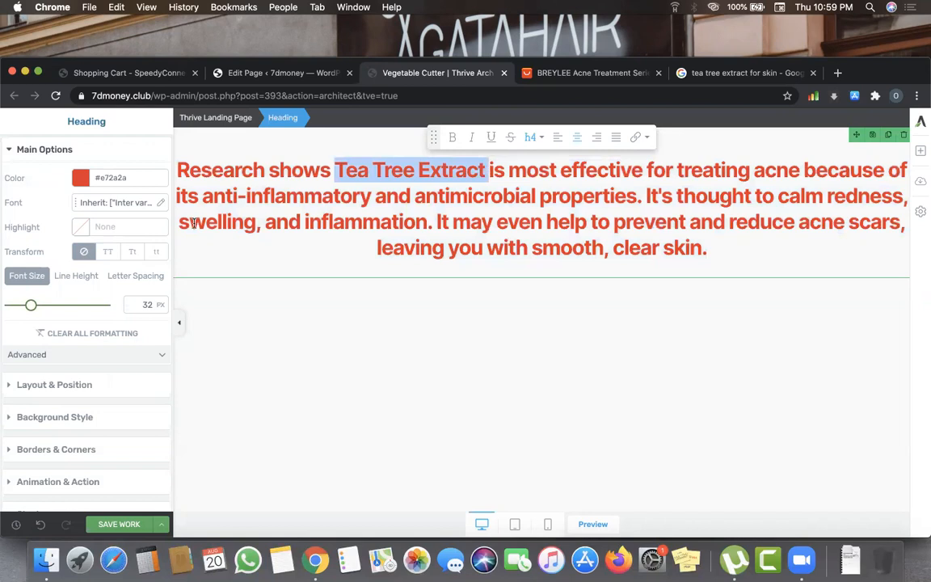
{"action": "left_click", "coordinate": [77, 177]}
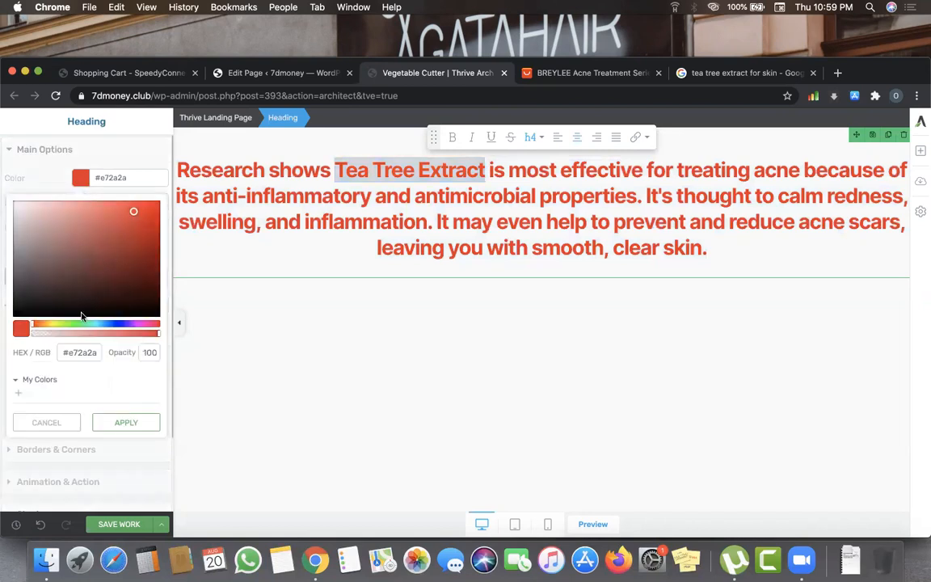
{"action": "left_click", "coordinate": [74, 324]}
{"action": "left_click", "coordinate": [129, 238]}
{"action": "left_click", "coordinate": [130, 227]}
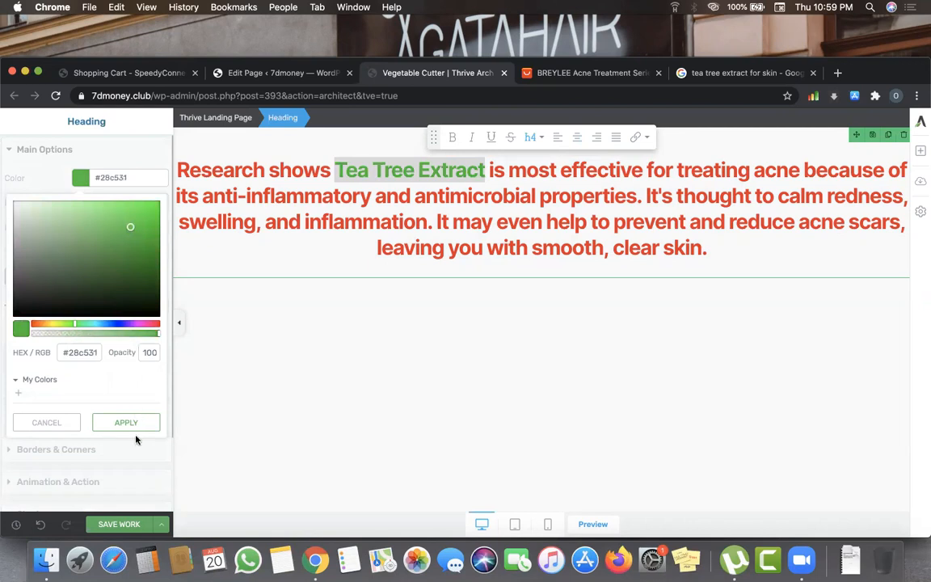
{"action": "left_click", "coordinate": [408, 233]}
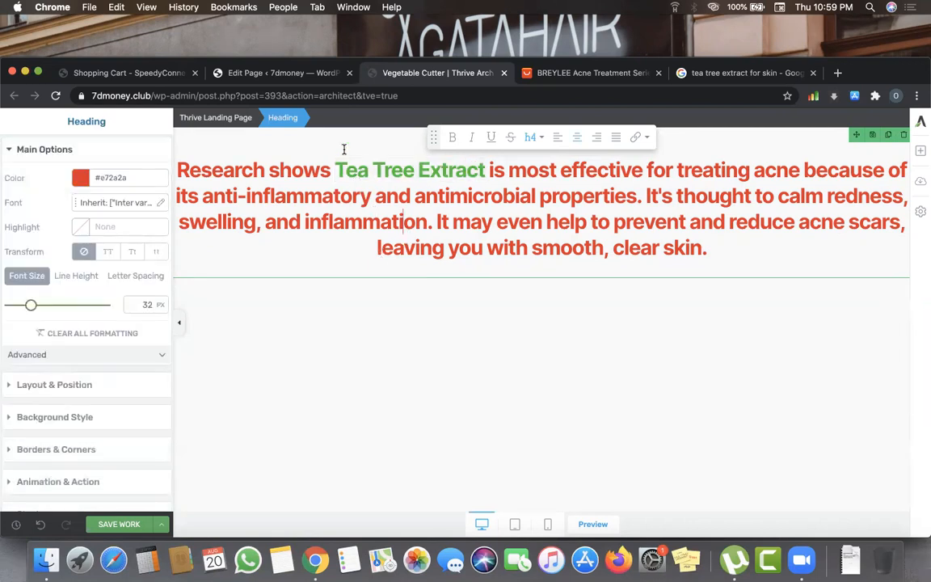
- Wrap 'Tea Tree Extract' in quotation marks
{"action": "left_click", "coordinate": [333, 174]}
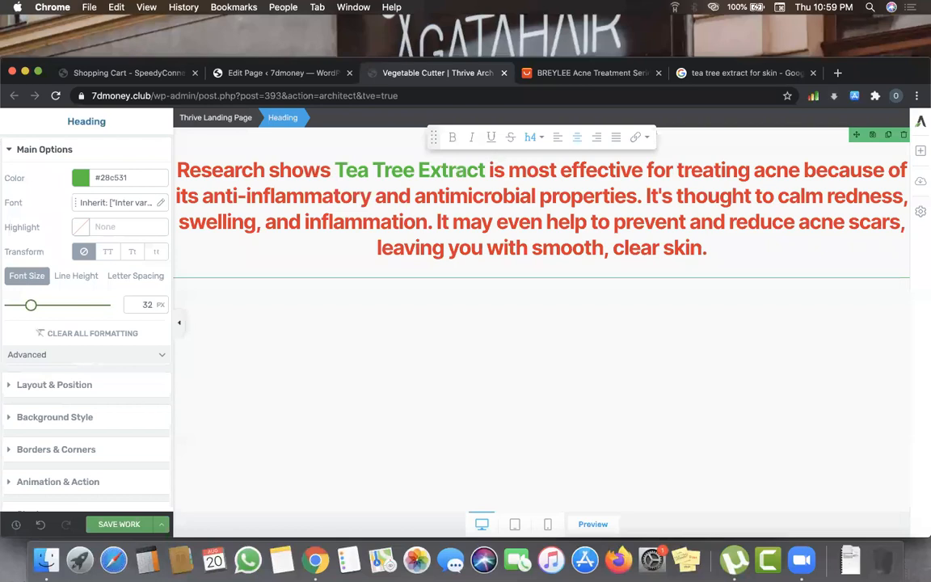
{"action": "type", "text": "\""}
{"action": "left_click", "coordinate": [498, 170]}
{"action": "type", "text": "\""}
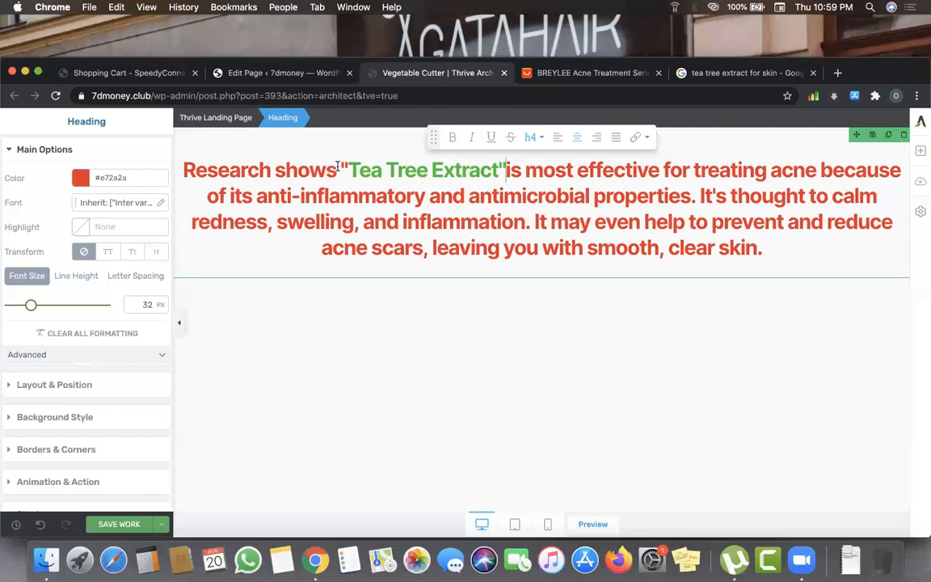
- Colour the quoted 'Tea Tree Extract' green (#2ab447)
{"action": "left_click_drag", "start_coordinate": [505, 171], "coordinate": [340, 171]}
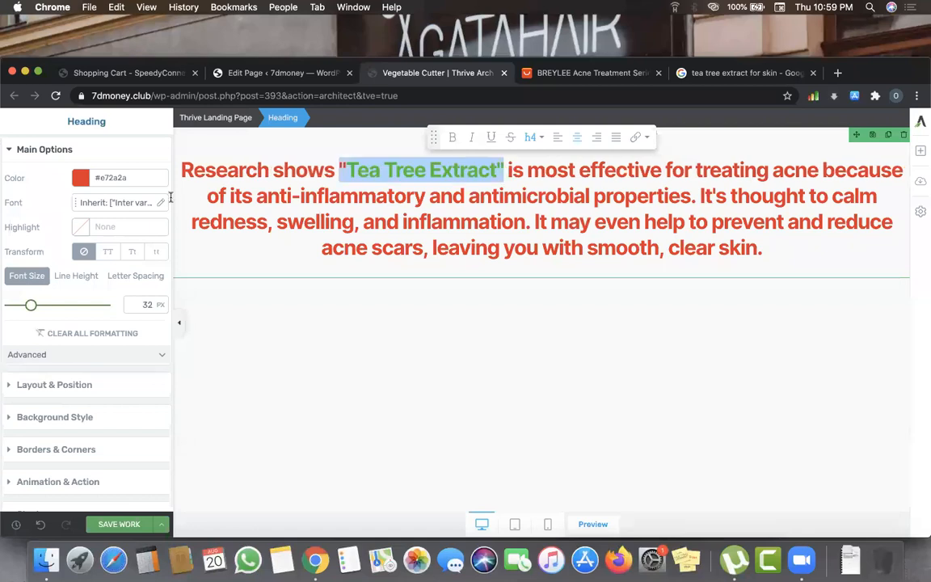
{"action": "left_click", "coordinate": [108, 180]}
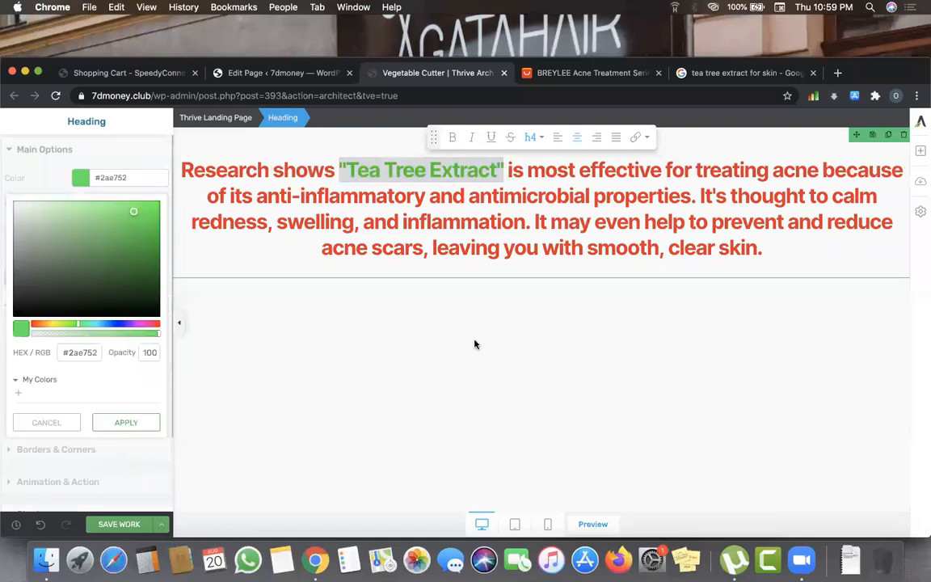
{"action": "left_click", "coordinate": [120, 247]}
{"action": "left_click", "coordinate": [110, 225]}
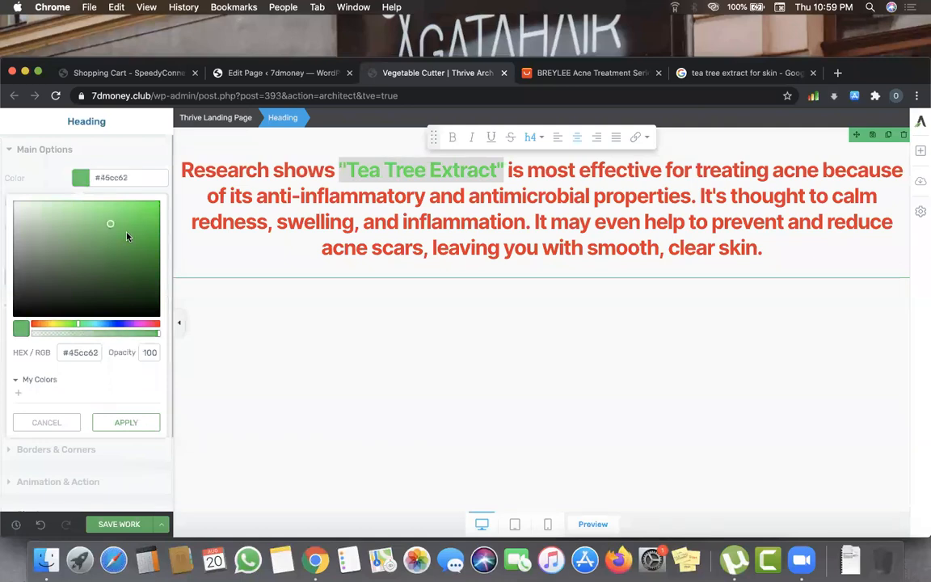
{"action": "left_click", "coordinate": [125, 235]}
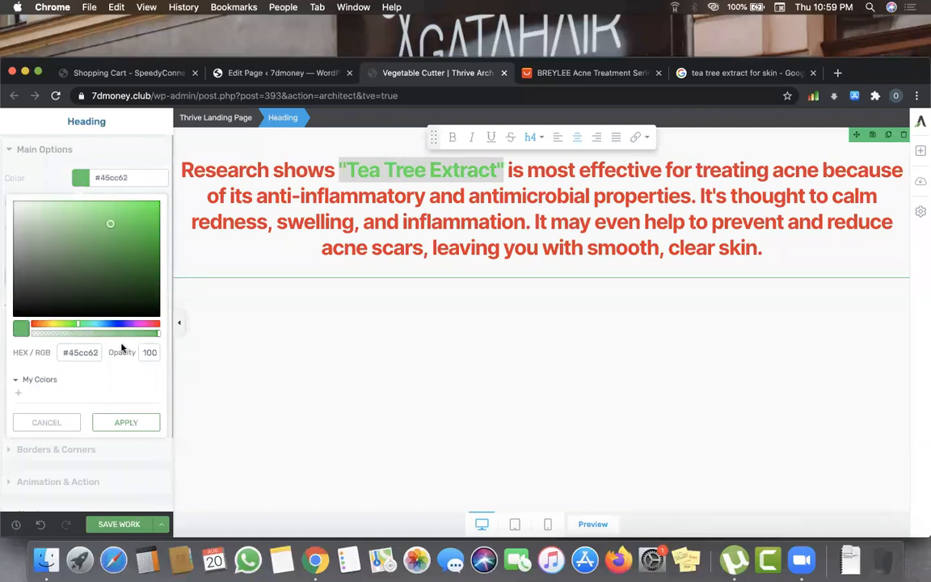
{"action": "left_click", "coordinate": [127, 423]}
{"action": "left_click", "coordinate": [359, 316]}
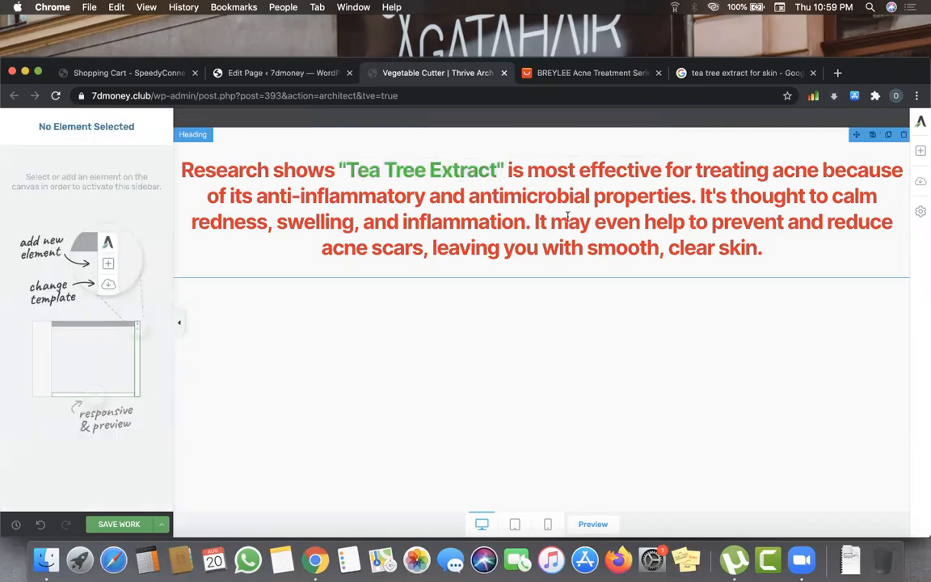
{"action": "left_click", "coordinate": [569, 219]}
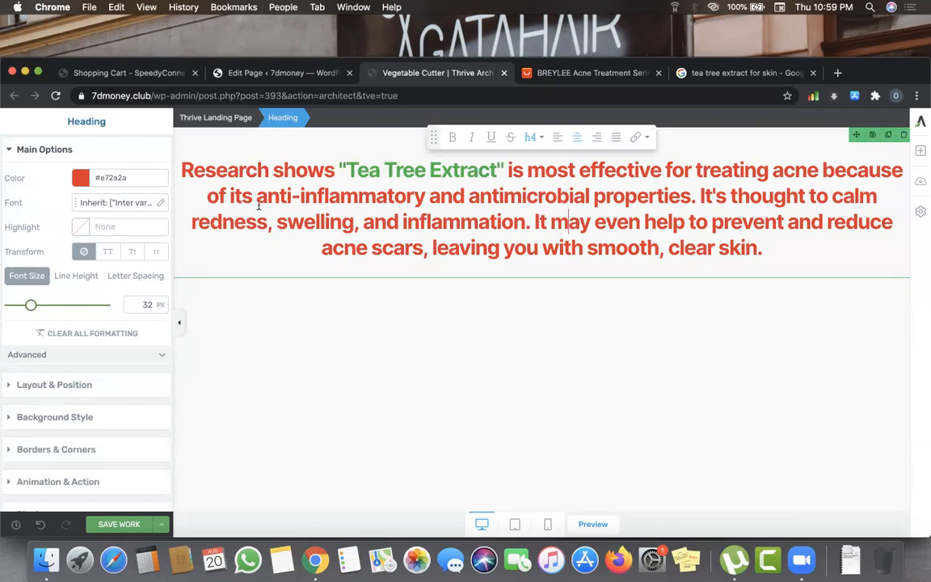
- Make the word 'anti-inflammatory' dark grey
{"action": "left_click_drag", "start_coordinate": [257, 197], "coordinate": [426, 196]}
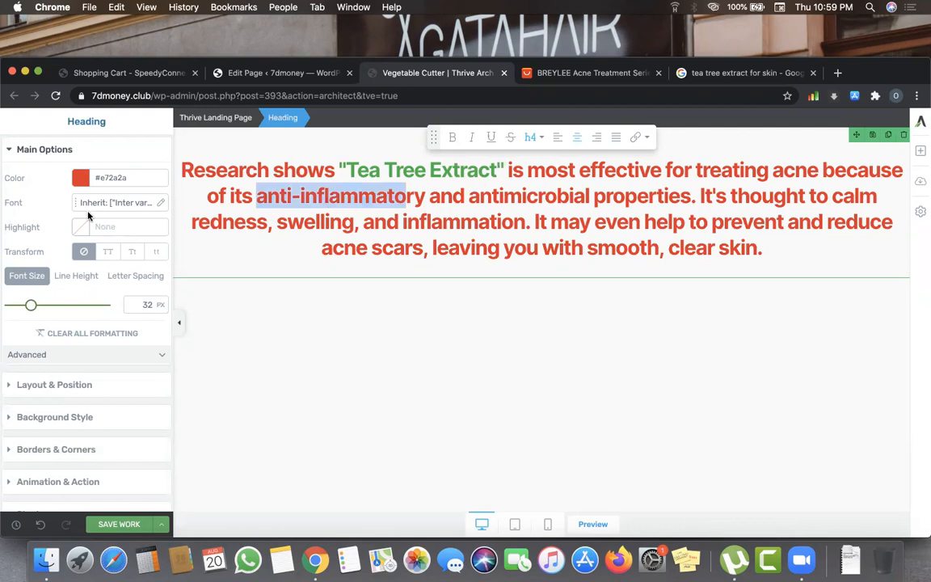
{"action": "left_click", "coordinate": [81, 177]}
{"action": "left_click", "coordinate": [20, 278]}
{"action": "left_click_drag", "start_coordinate": [19, 275], "coordinate": [21, 289]}
- Make 'antimicrobial properties' dark grey (#4e4c4c), then select 'calm redness, swelling, and inflammation'
{"action": "left_click", "coordinate": [469, 196]}
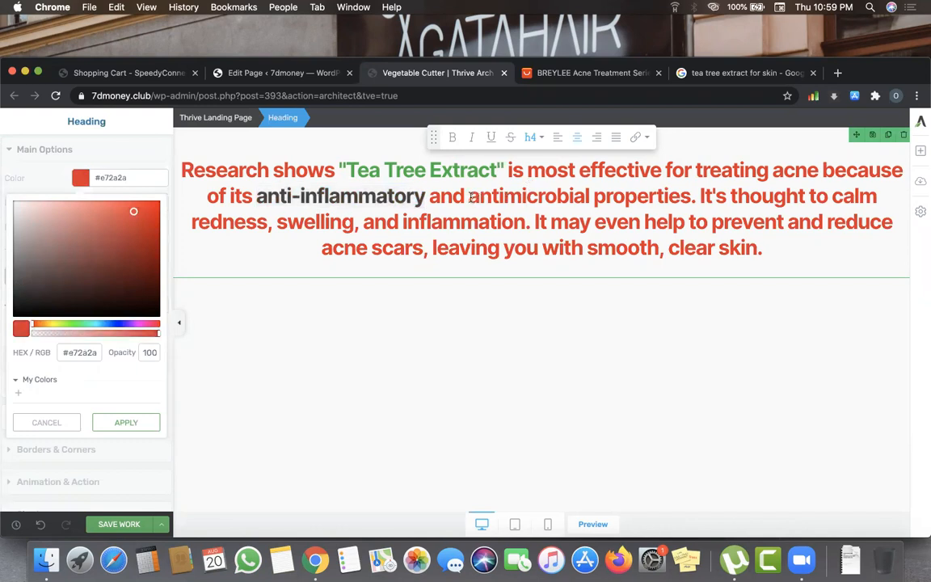
{"action": "left_click_drag", "start_coordinate": [634, 199], "coordinate": [692, 200]}
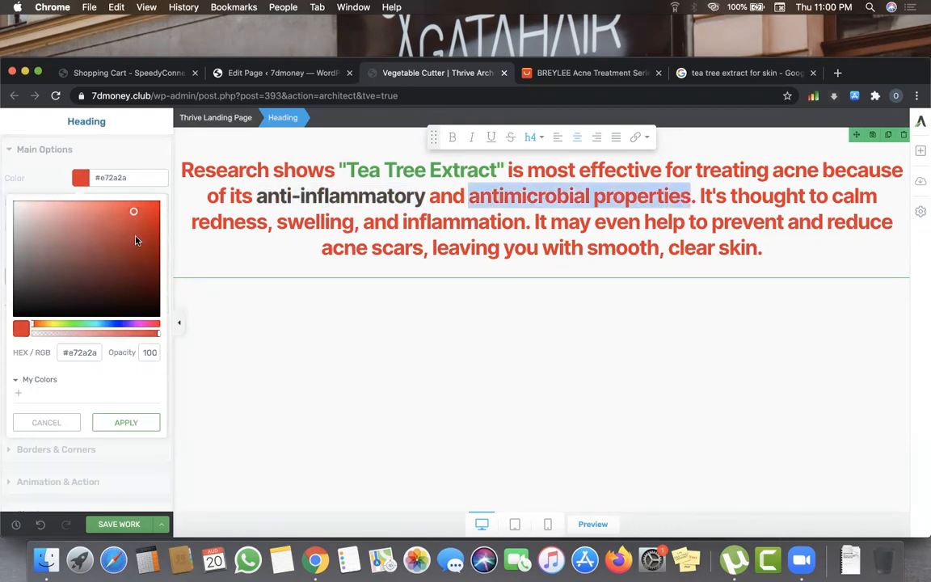
{"action": "left_click", "coordinate": [23, 290]}
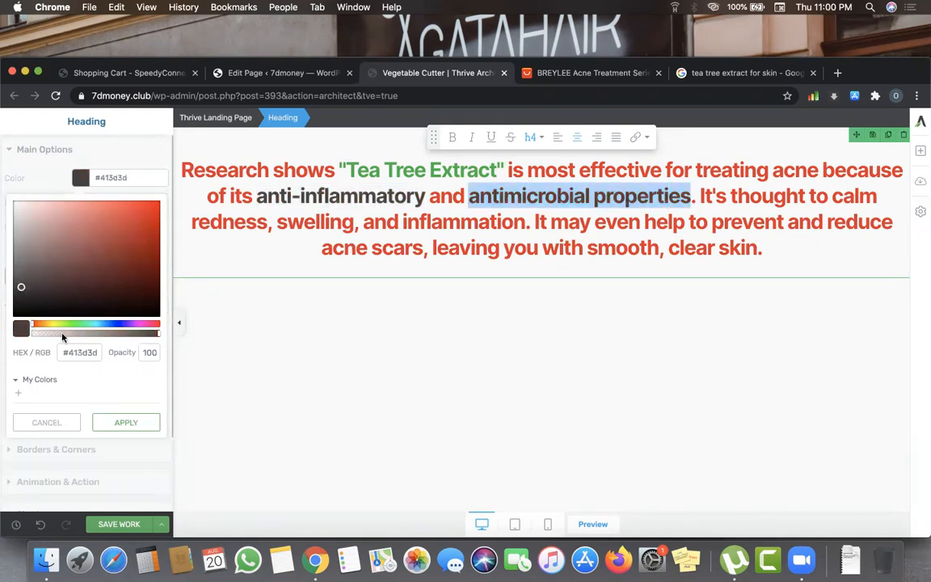
{"action": "left_click", "coordinate": [123, 422]}
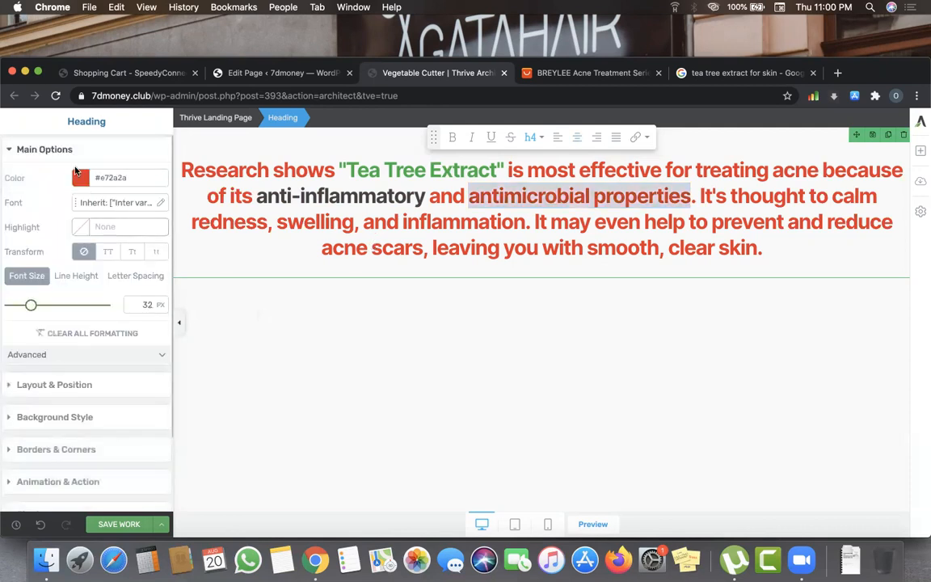
{"action": "left_click", "coordinate": [80, 177]}
{"action": "left_click", "coordinate": [15, 281]}
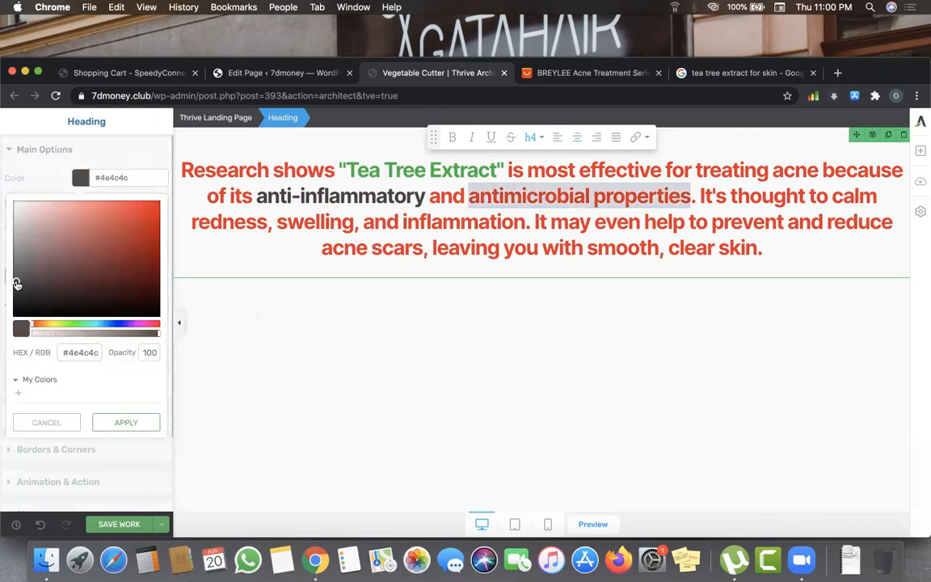
{"action": "left_click", "coordinate": [120, 423]}
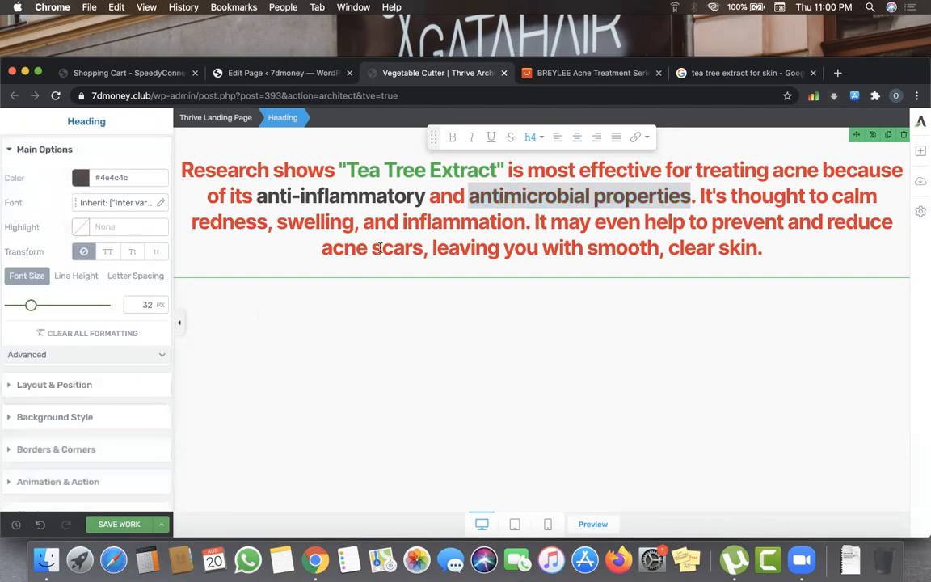
{"action": "left_click", "coordinate": [342, 223]}
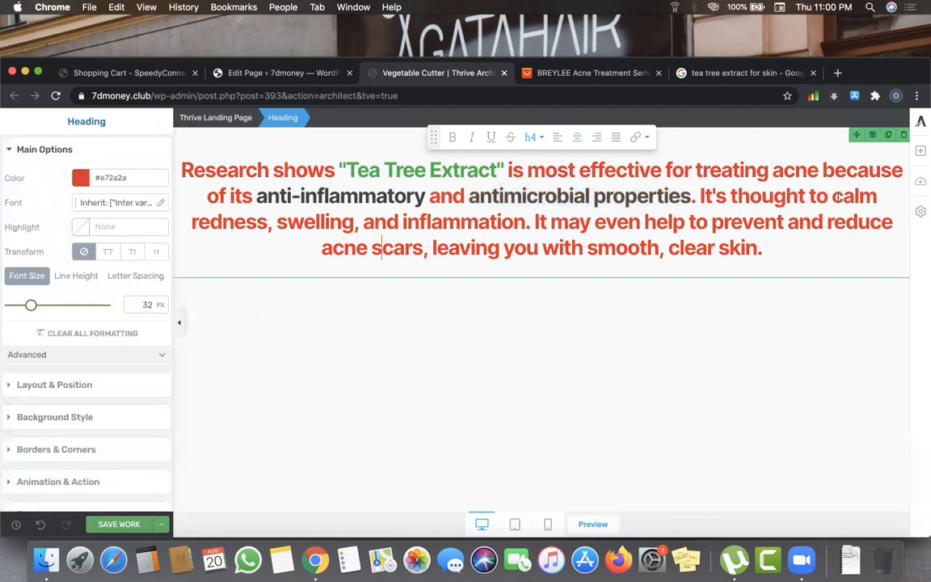
{"action": "left_click_drag", "start_coordinate": [833, 197], "coordinate": [524, 221]}
- Underline 'calm redness, swelling, and inflammation', change 'help' to 'helps', and underline the closing phrase
{"action": "left_click", "coordinate": [491, 137]}
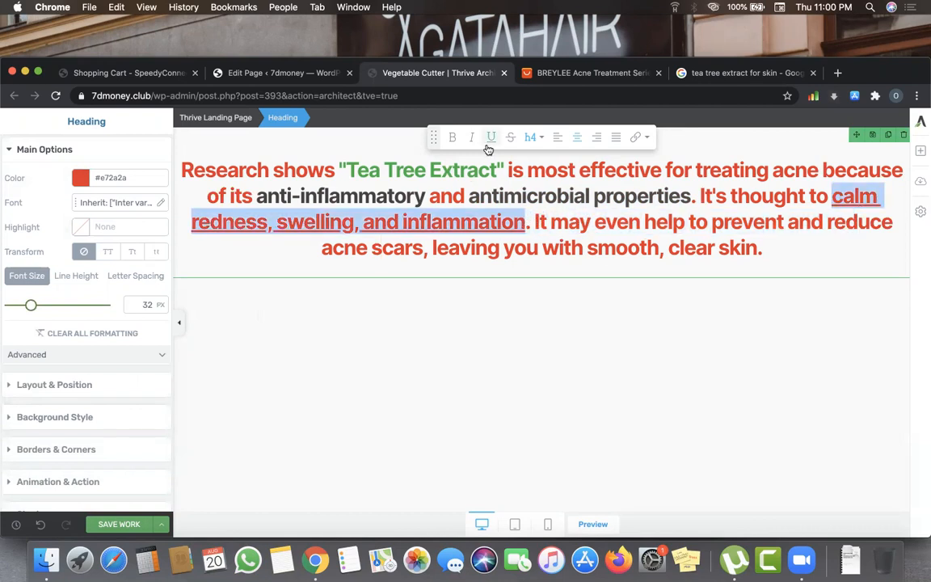
{"action": "left_click", "coordinate": [587, 269]}
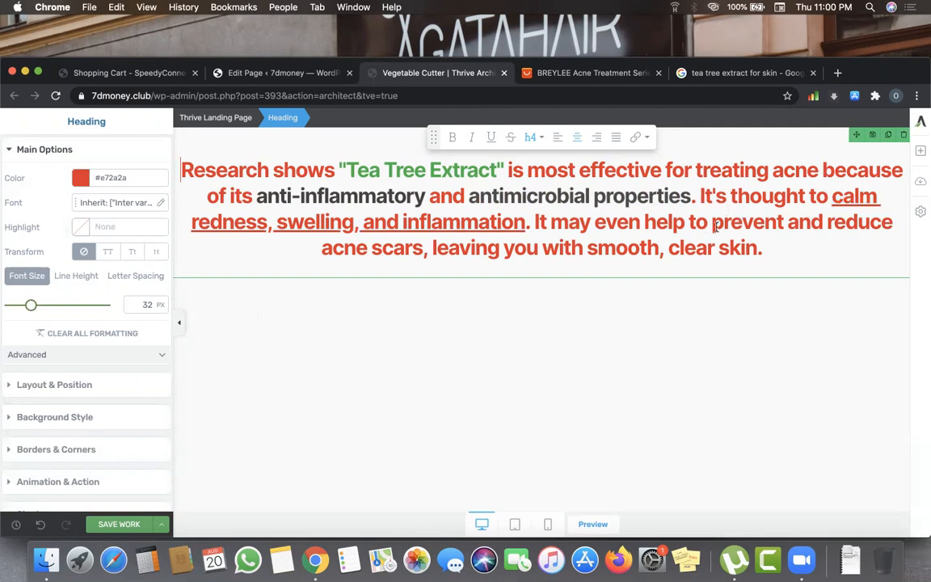
{"action": "left_click", "coordinate": [646, 221]}
{"action": "type", "text": "s"}
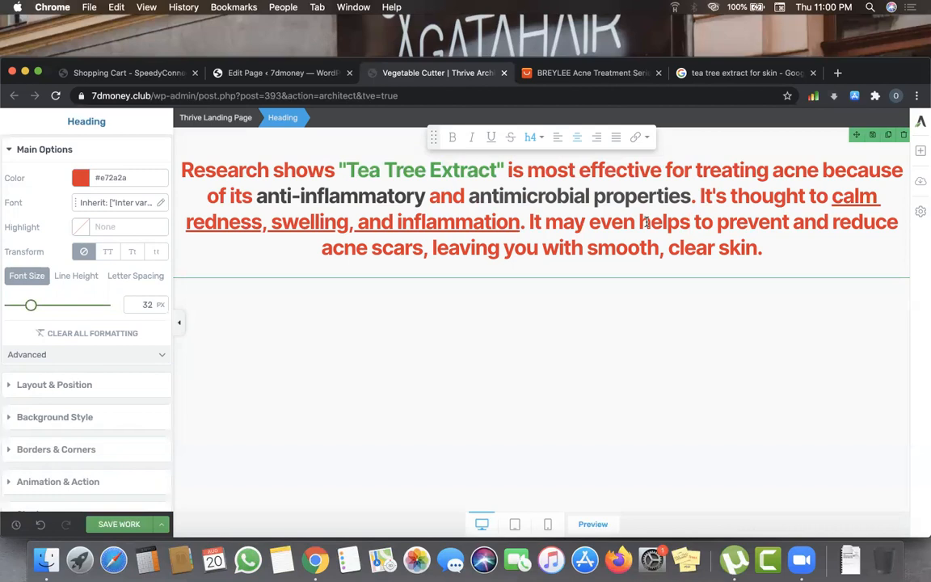
{"action": "left_click_drag", "start_coordinate": [640, 222], "coordinate": [745, 264]}
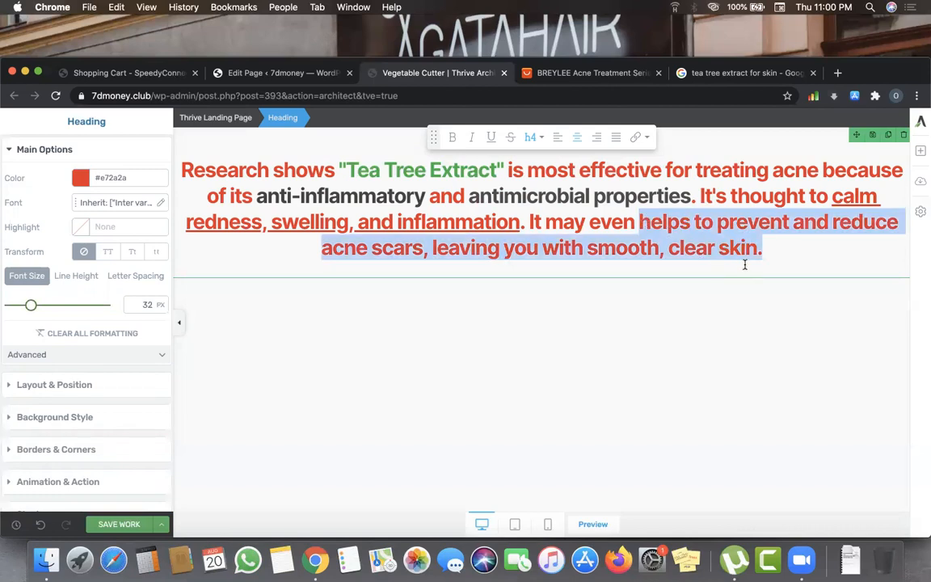
{"action": "left_click", "coordinate": [490, 137]}
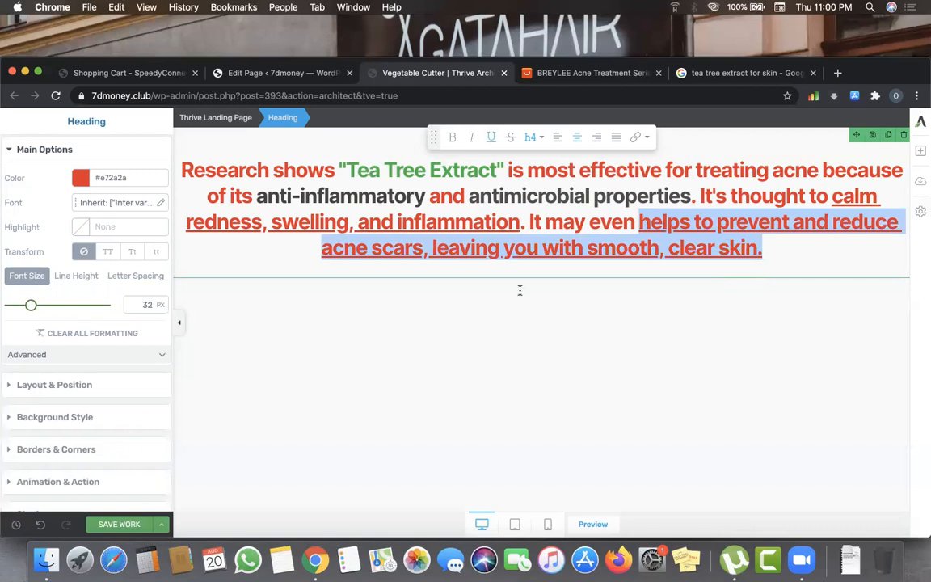
{"action": "left_click", "coordinate": [526, 320]}
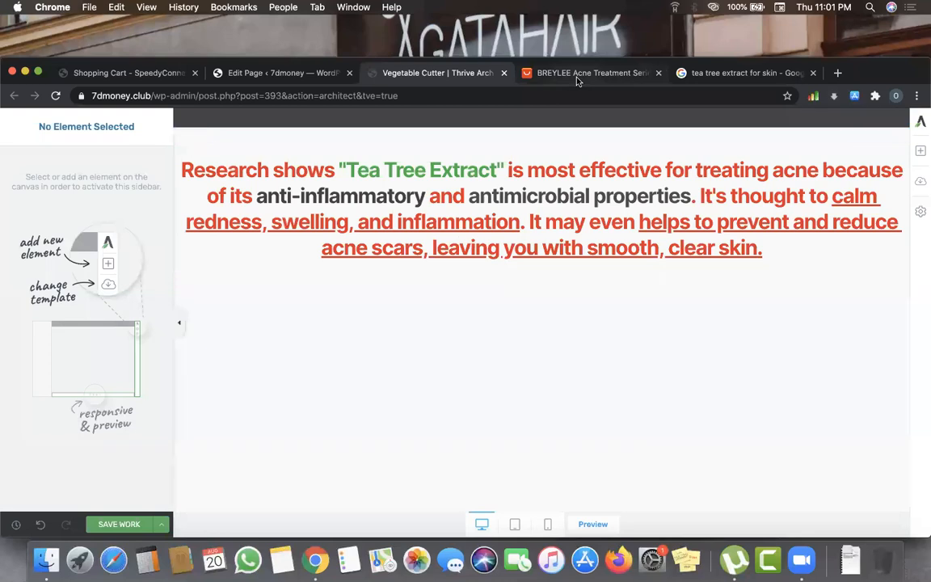
{"action": "left_click", "coordinate": [697, 74]}
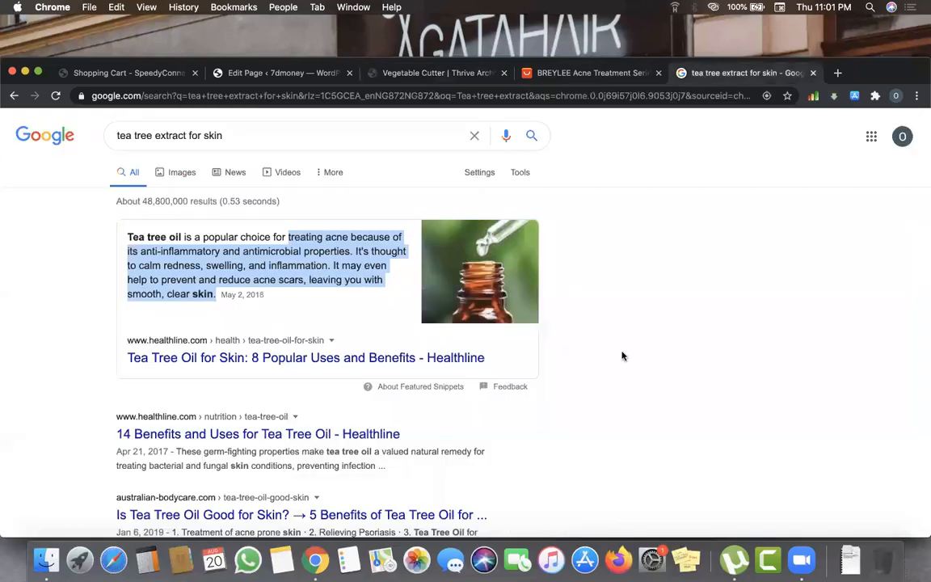
- Take an area screenshot of the Google results framing the tea tree oil featured snippet
{"action": "left_click", "coordinate": [430, 332]}
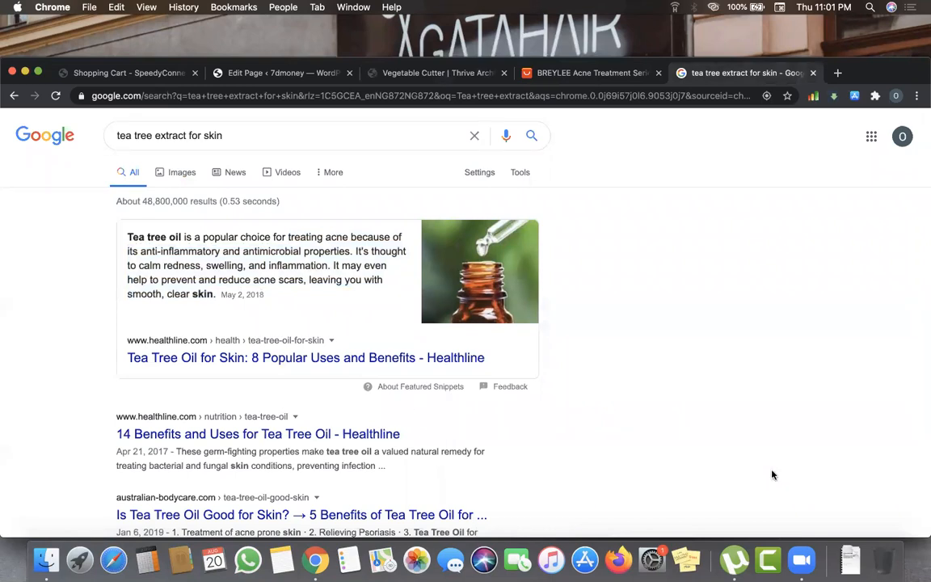
{"action": "key", "text": "super+shift+5"}
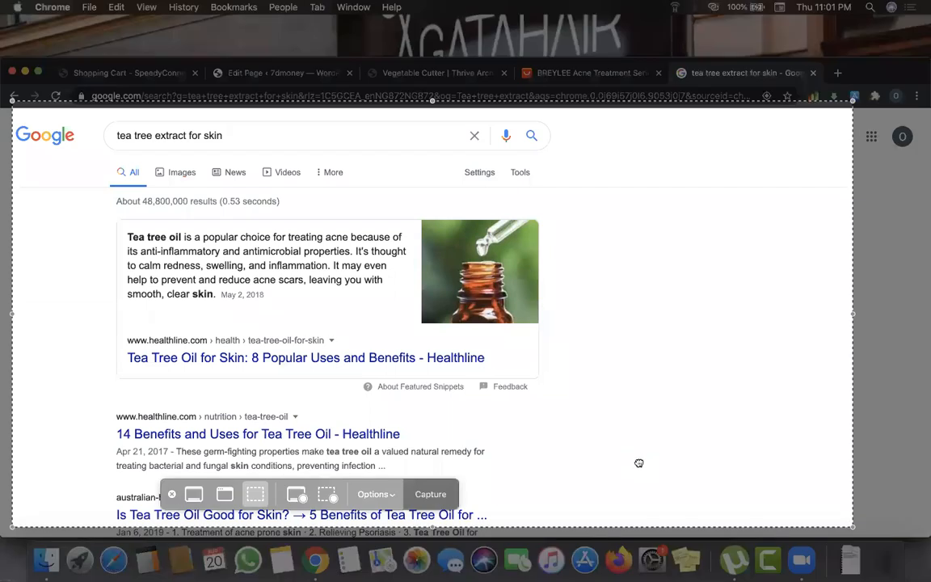
{"action": "left_click_drag", "start_coordinate": [641, 462], "coordinate": [614, 463]}
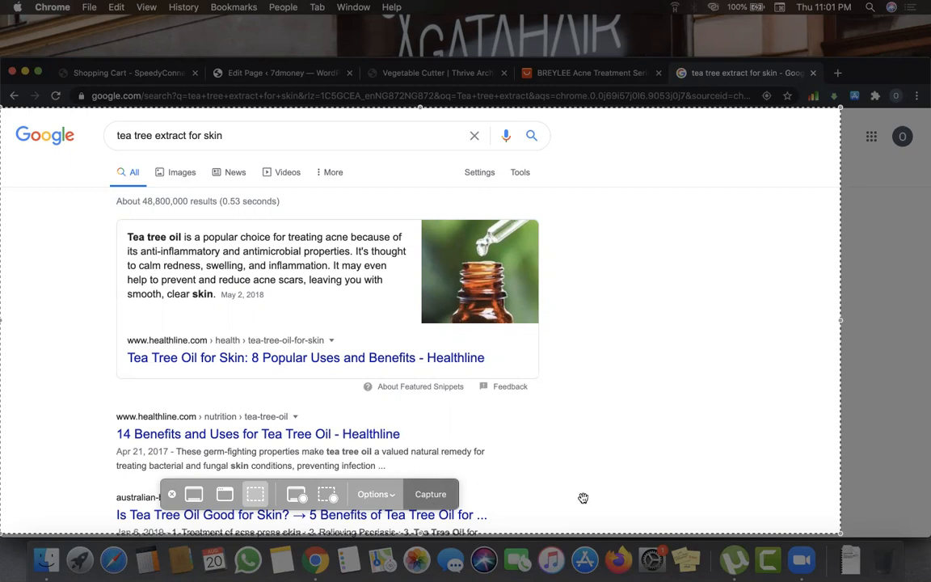
{"action": "left_click_drag", "start_coordinate": [758, 482], "coordinate": [626, 417]}
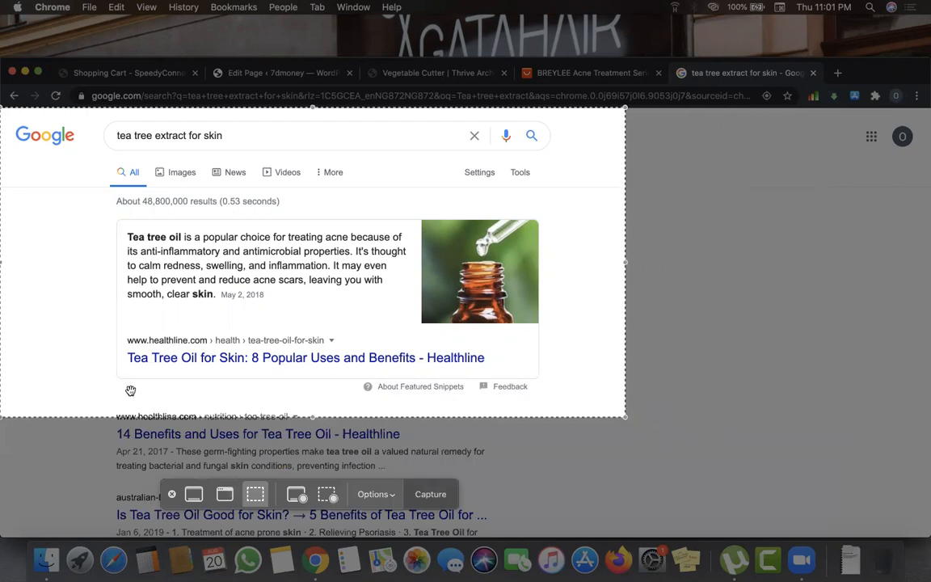
{"action": "left_click_drag", "start_coordinate": [624, 258], "coordinate": [693, 256]}
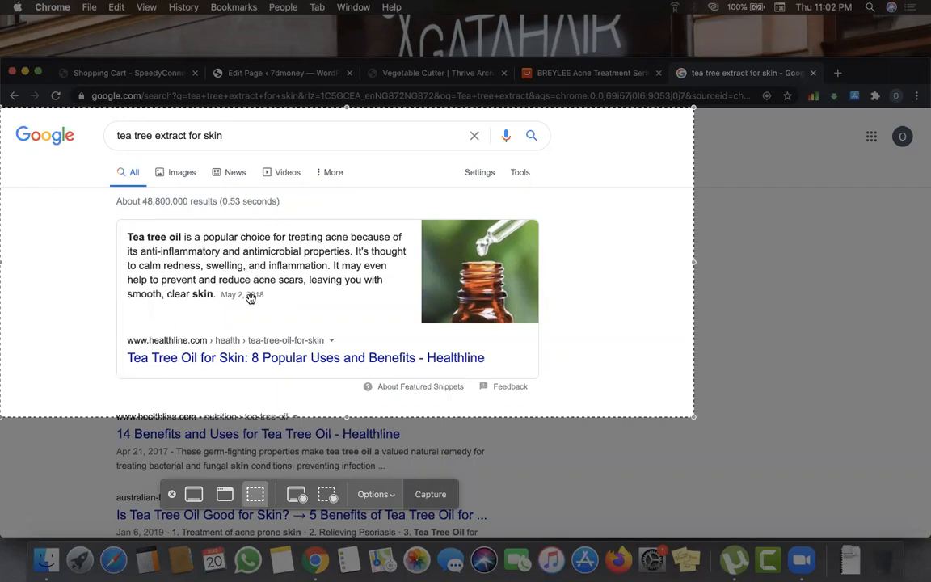
{"action": "left_click_drag", "start_coordinate": [346, 417], "coordinate": [346, 414]}
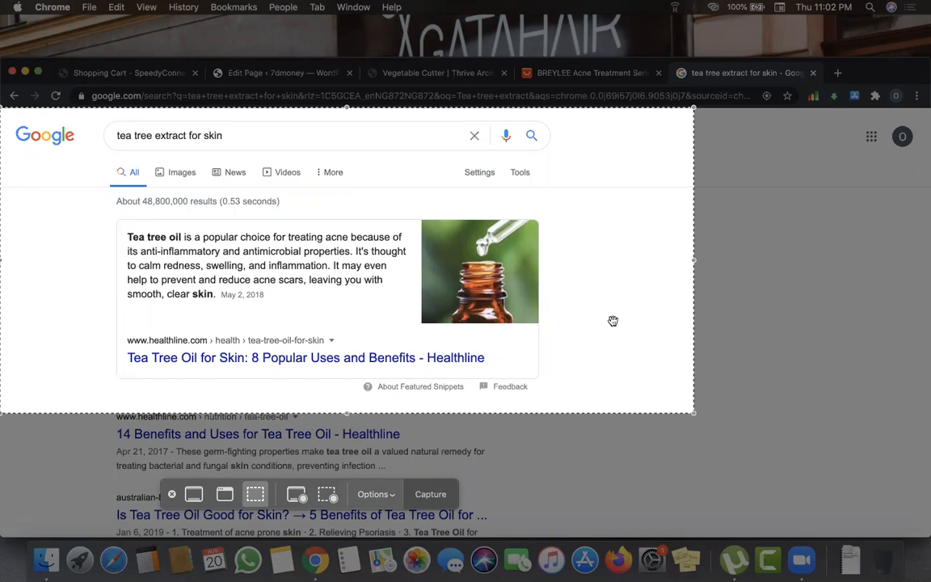
{"action": "left_click_drag", "start_coordinate": [677, 261], "coordinate": [657, 261]}
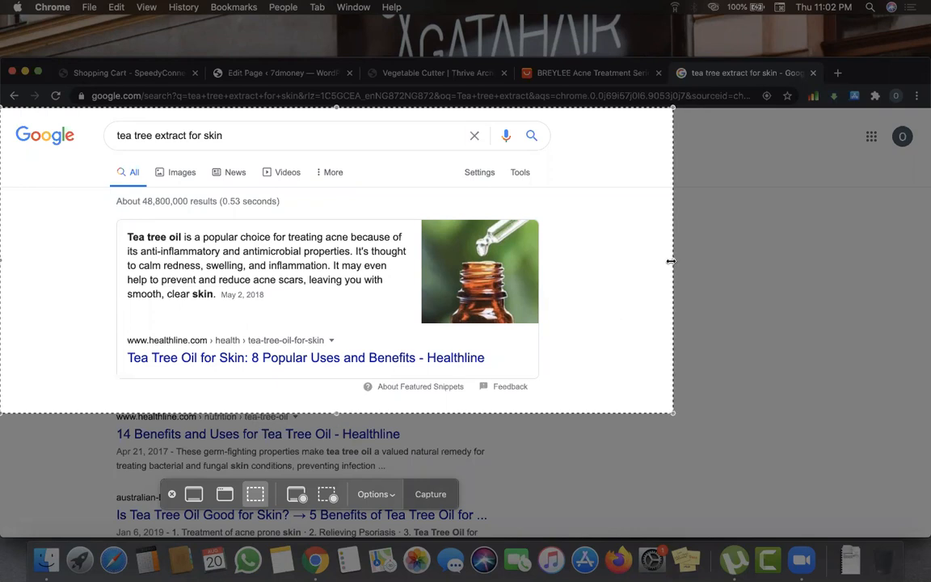
{"action": "left_click", "coordinate": [430, 495]}
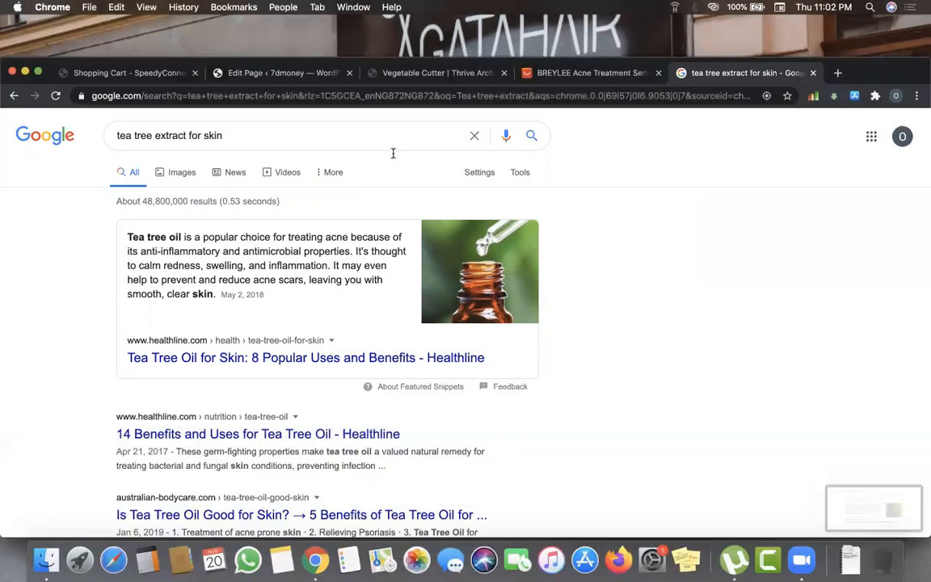
{"action": "left_click", "coordinate": [402, 77]}
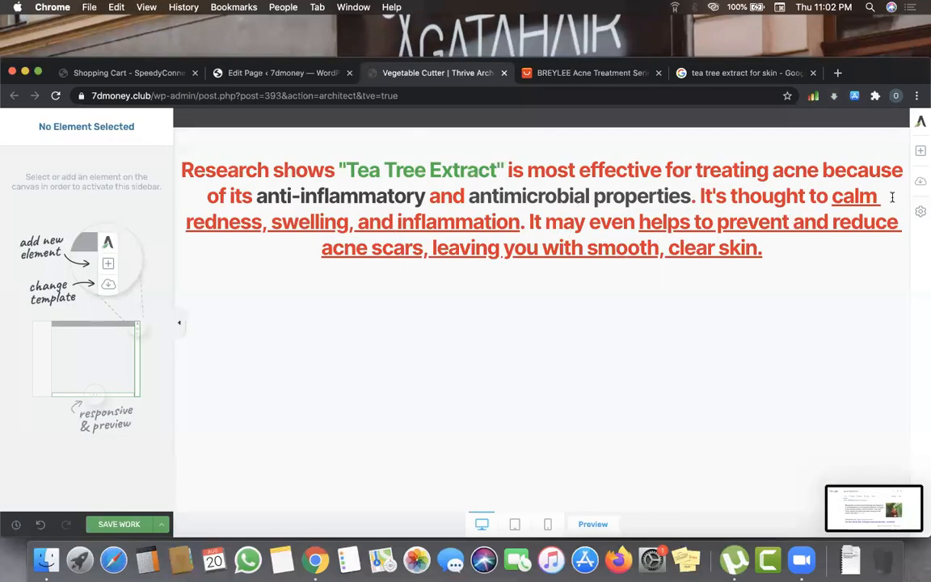
- Drop an Image block below the tea tree paragraph, then delete the empty placeholder
{"action": "left_click", "coordinate": [920, 151]}
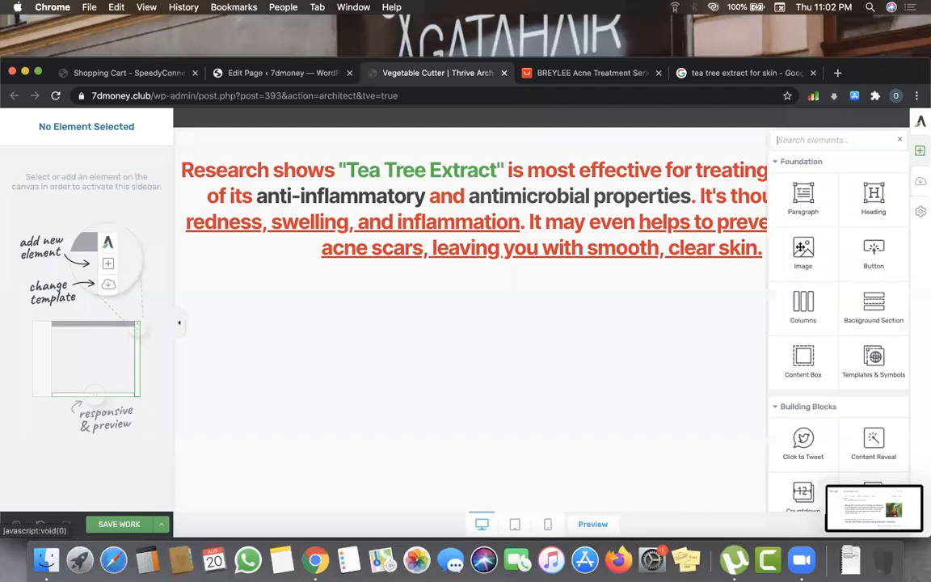
{"action": "left_click_drag", "start_coordinate": [803, 246], "coordinate": [658, 257]}
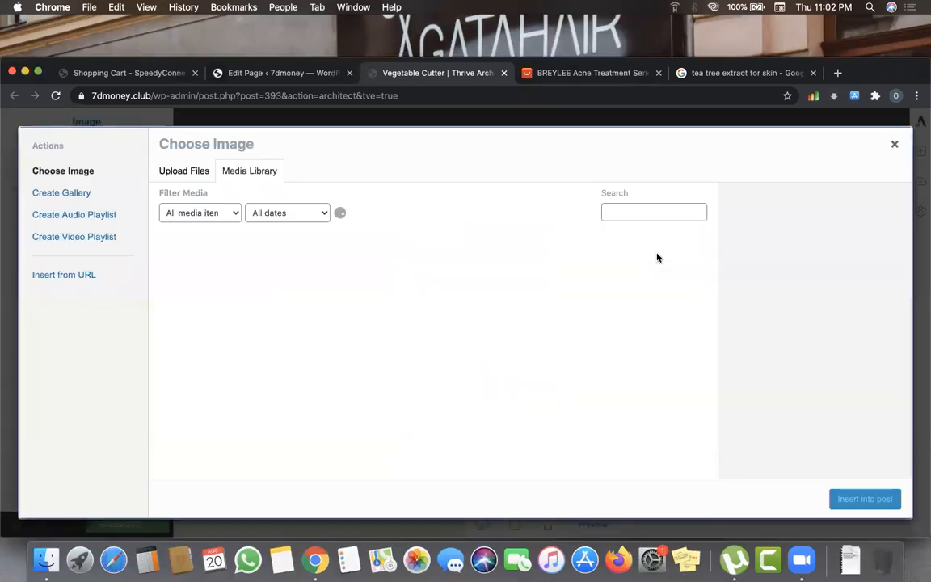
{"action": "left_click", "coordinate": [895, 145]}
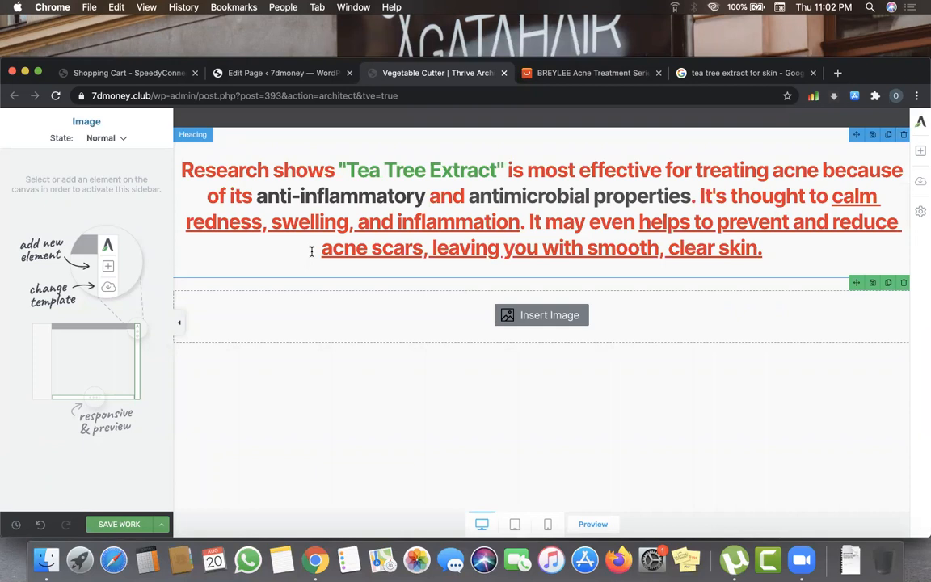
{"action": "left_click", "coordinate": [904, 284]}
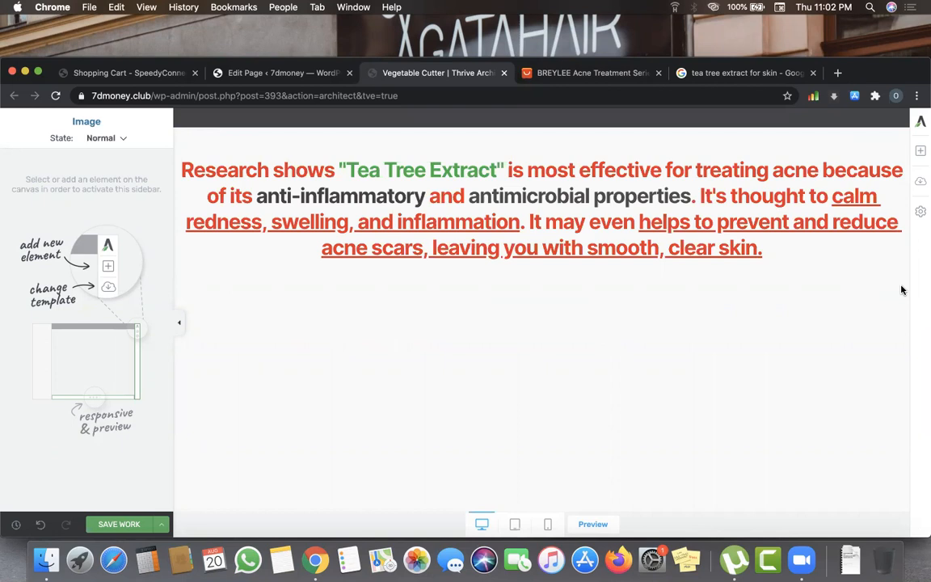
{"action": "left_click", "coordinate": [920, 154]}
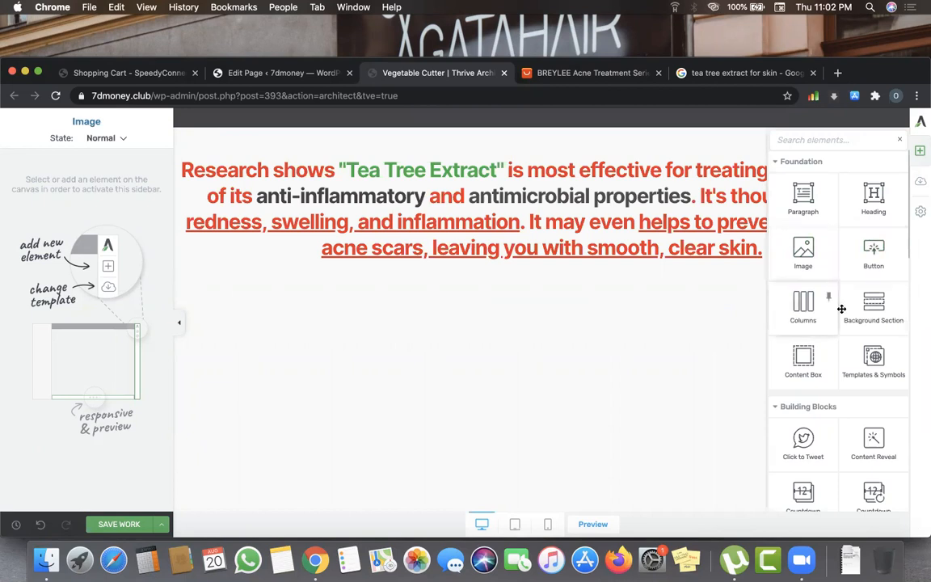
- Browse the elements panel and drop an Image block below the tea tree paragraph
{"action": "scroll", "coordinate": [784, 388], "scroll_direction": "down", "scroll_amount": 3}
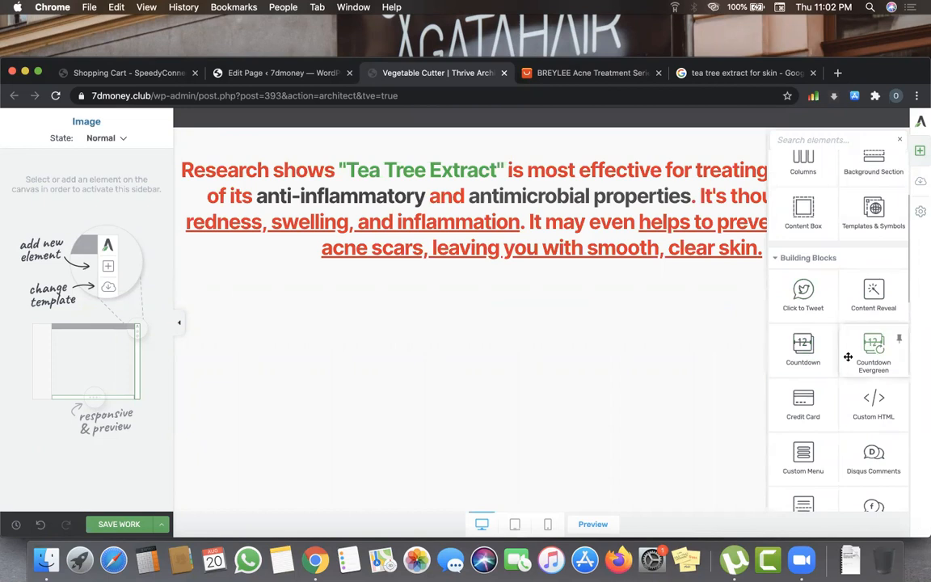
{"action": "scroll", "coordinate": [857, 419], "scroll_direction": "down", "scroll_amount": 1}
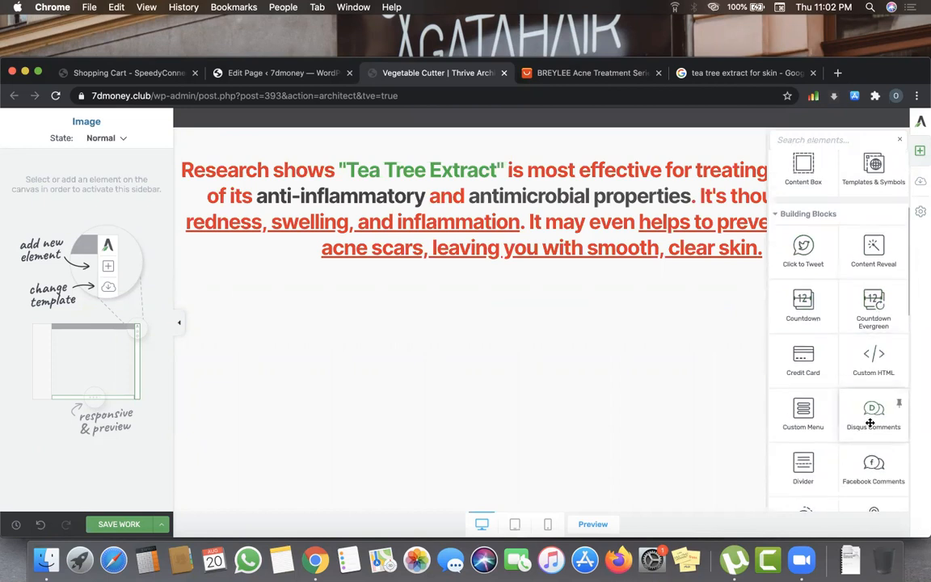
{"action": "scroll", "coordinate": [802, 414], "scroll_direction": "down", "scroll_amount": 2}
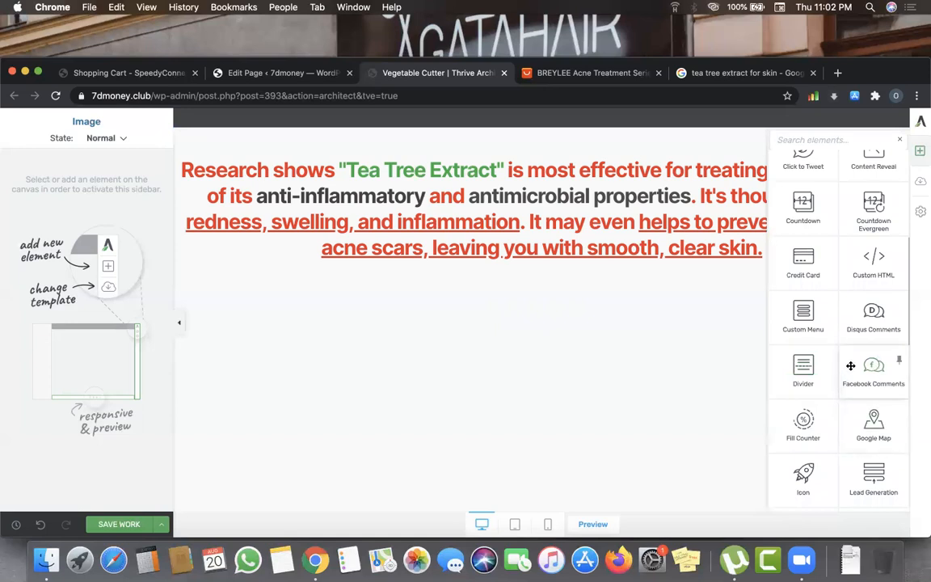
{"action": "scroll", "coordinate": [808, 429], "scroll_direction": "down", "scroll_amount": 3}
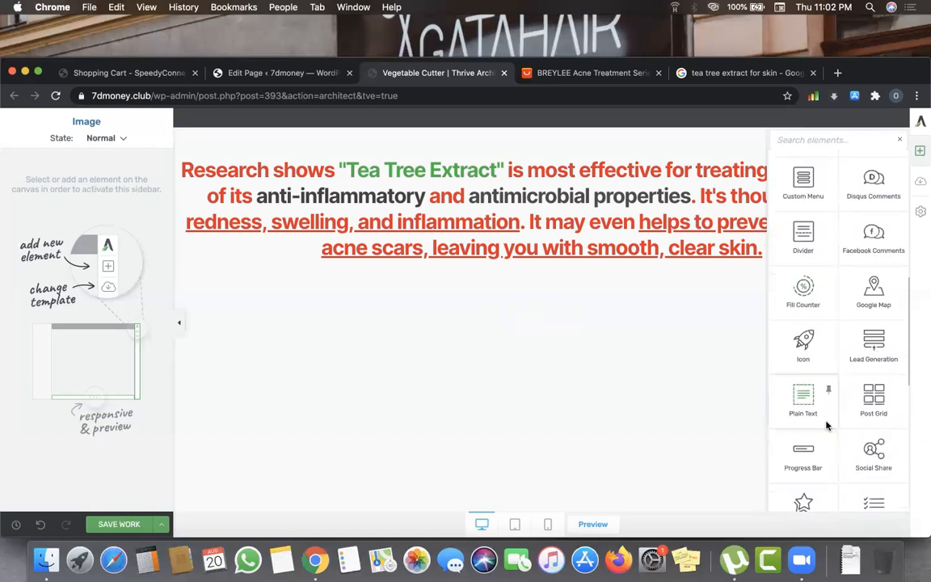
{"action": "scroll", "coordinate": [836, 456], "scroll_direction": "down", "scroll_amount": 5}
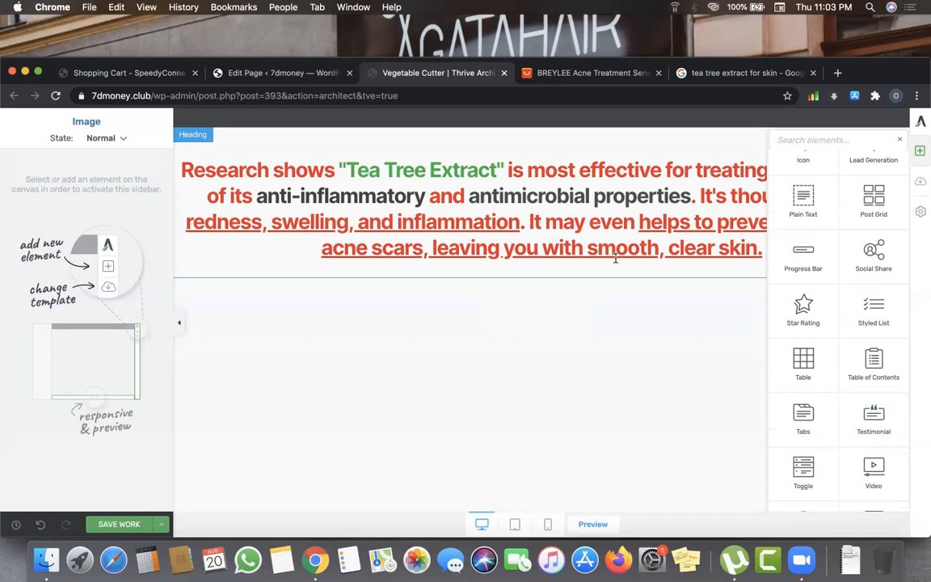
{"action": "scroll", "coordinate": [838, 345], "scroll_direction": "up", "scroll_amount": 10}
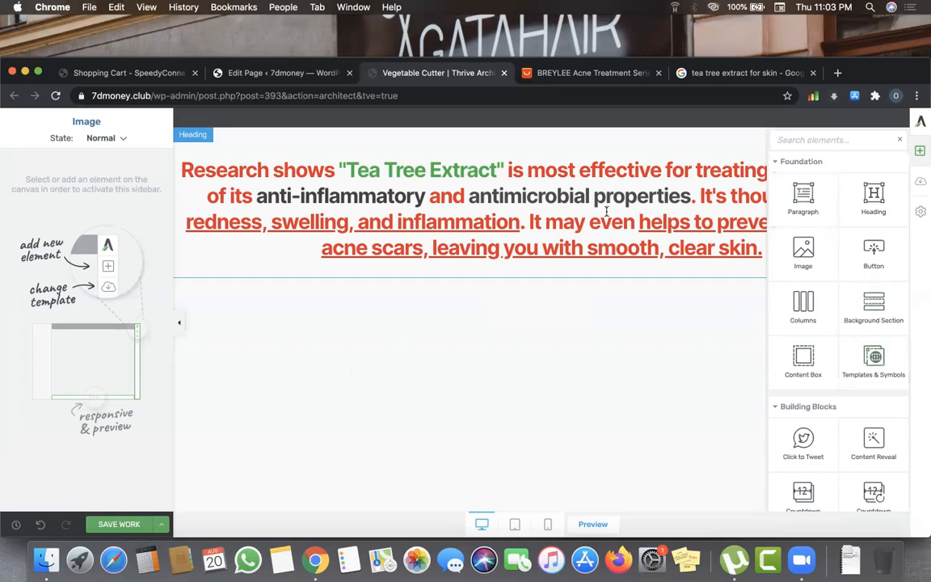
{"action": "left_click_drag", "start_coordinate": [806, 248], "coordinate": [639, 251]}
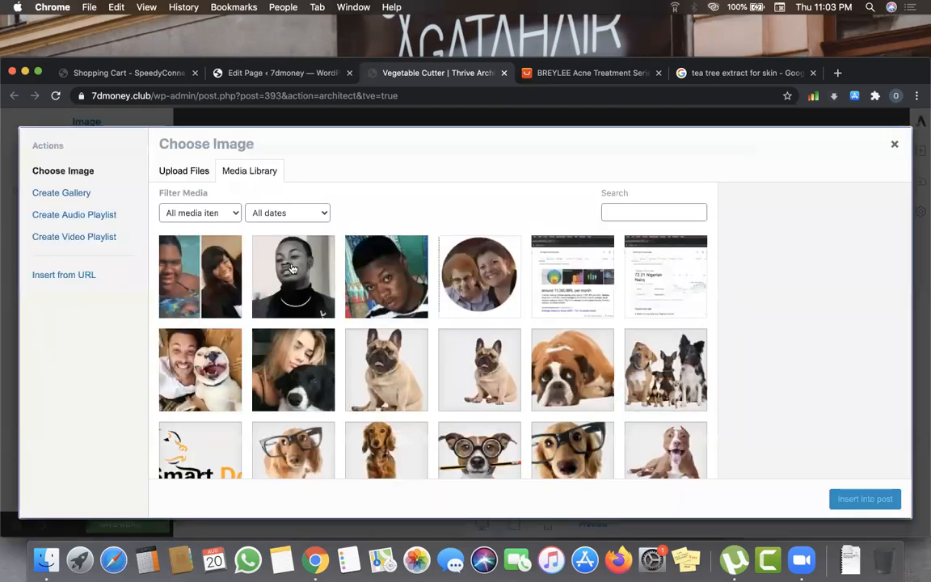
- Upload the 11.02.10 PM screenshot from Documents to the media library
{"action": "left_click", "coordinate": [185, 178]}
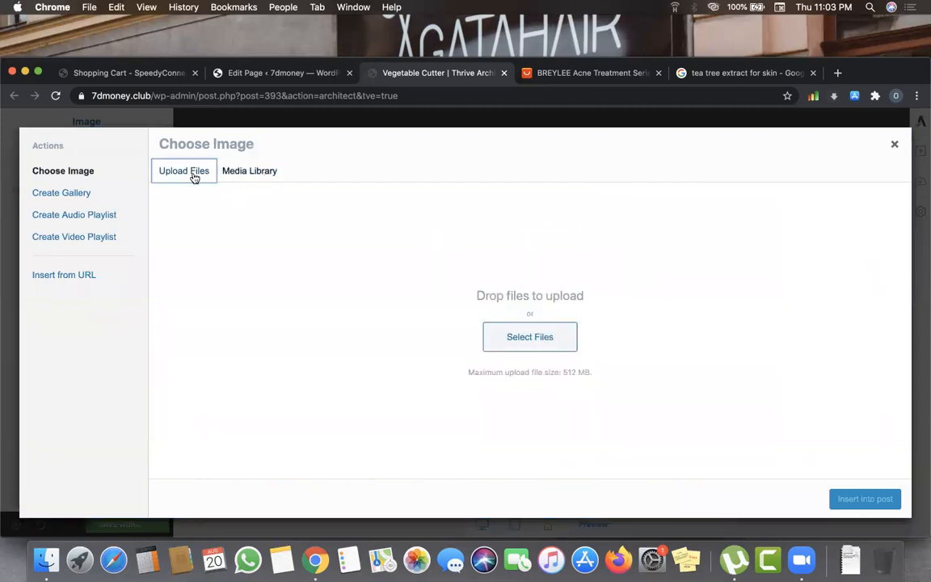
{"action": "left_click", "coordinate": [541, 342]}
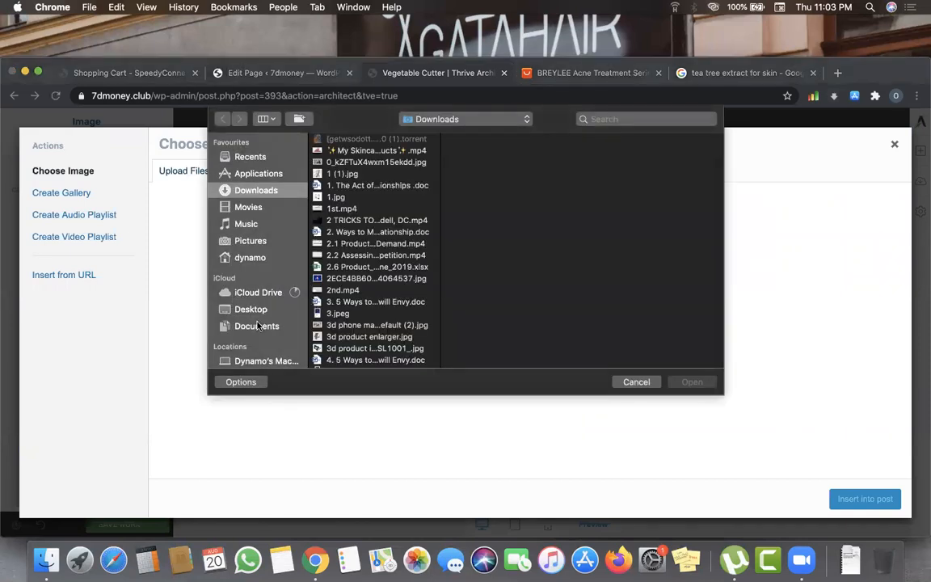
{"action": "left_click", "coordinate": [243, 326]}
{"action": "scroll", "coordinate": [361, 303], "scroll_direction": "down", "scroll_amount": 15}
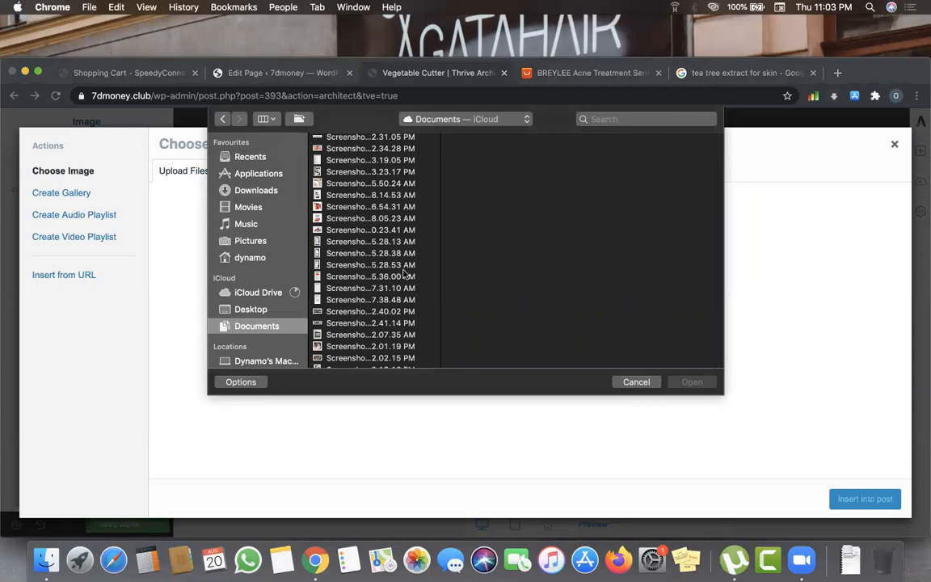
{"action": "scroll", "coordinate": [404, 275], "scroll_direction": "down", "scroll_amount": 10}
{"action": "scroll", "coordinate": [405, 275], "scroll_direction": "down", "scroll_amount": 10}
{"action": "scroll", "coordinate": [404, 275], "scroll_direction": "down", "scroll_amount": 10}
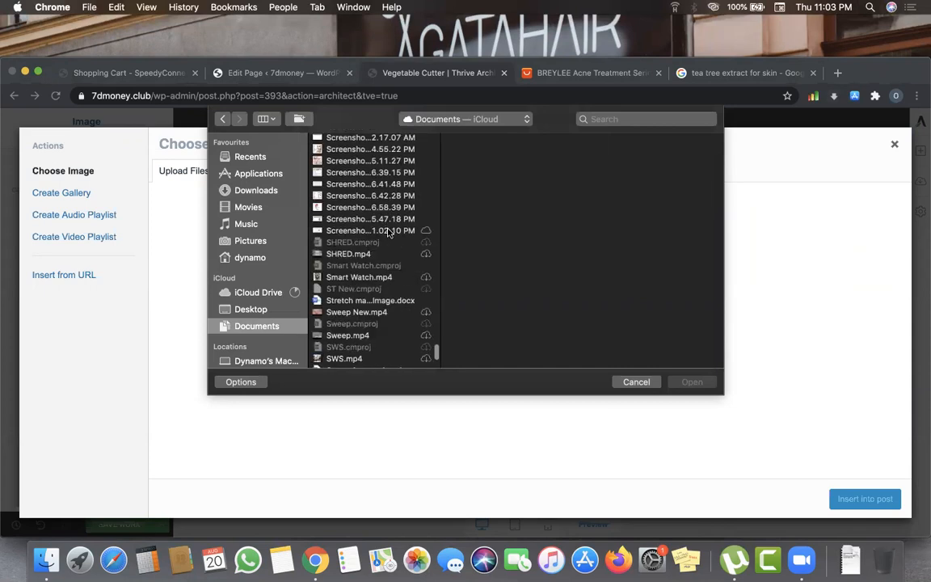
{"action": "left_click", "coordinate": [388, 231]}
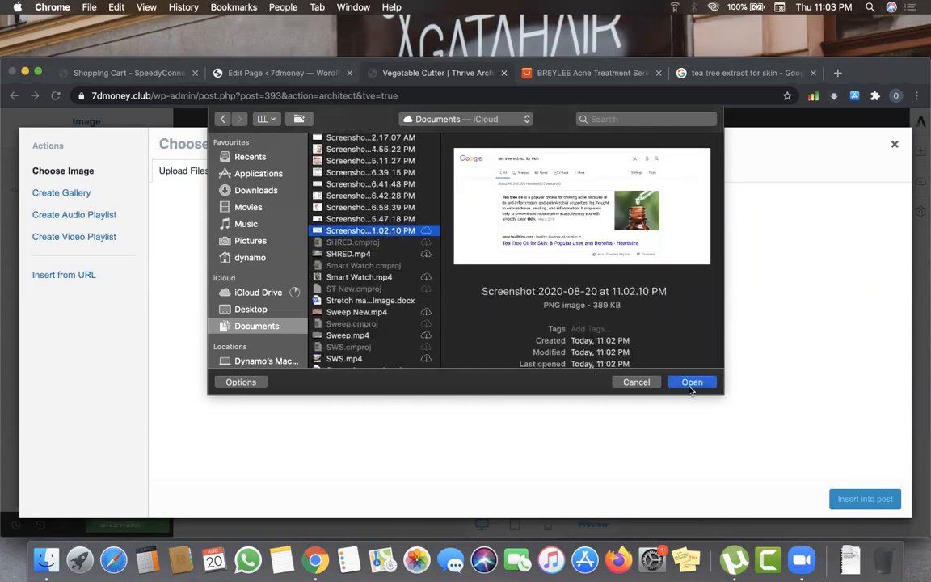
{"action": "left_click", "coordinate": [691, 386]}
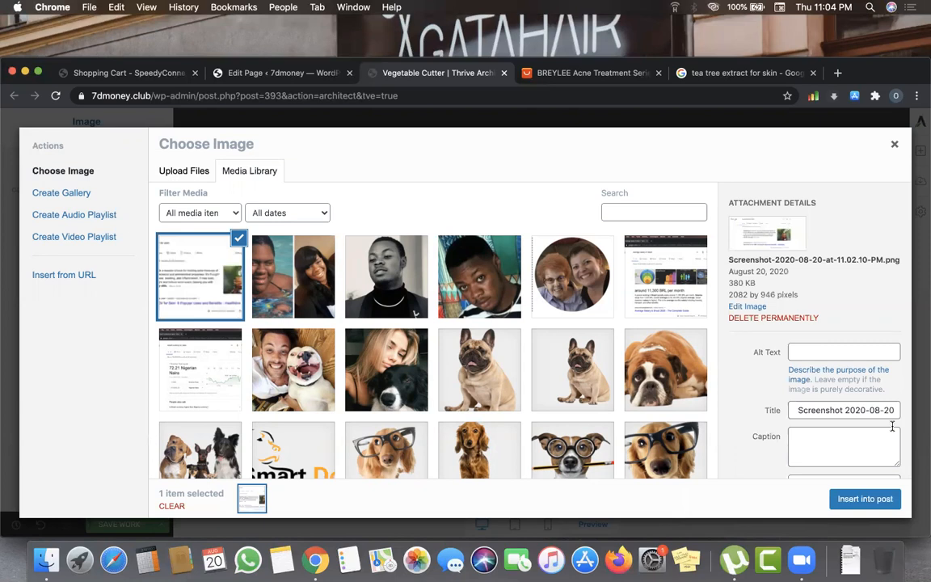
{"action": "left_click", "coordinate": [855, 500]}
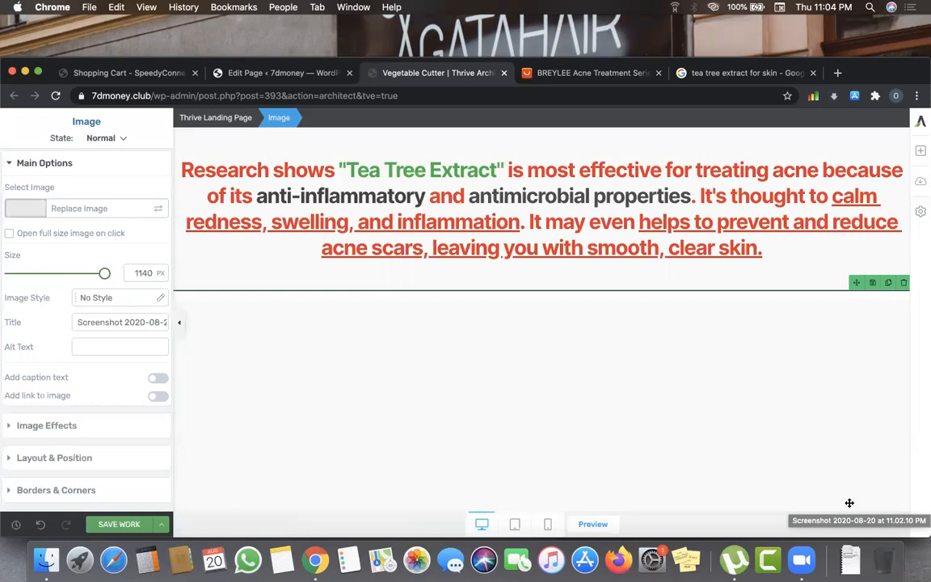
{"action": "scroll", "coordinate": [815, 356], "scroll_direction": "down", "scroll_amount": 4}
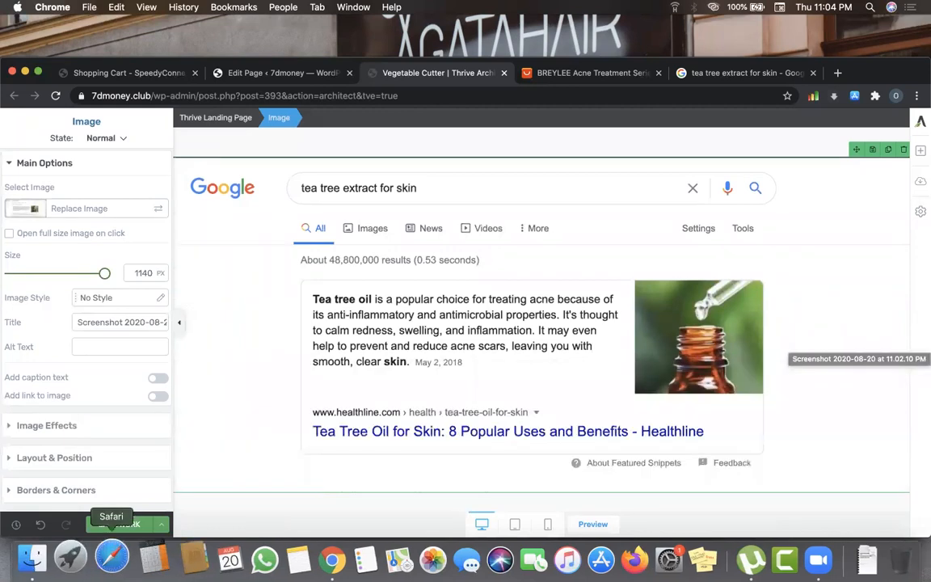
{"action": "left_click", "coordinate": [121, 524]}
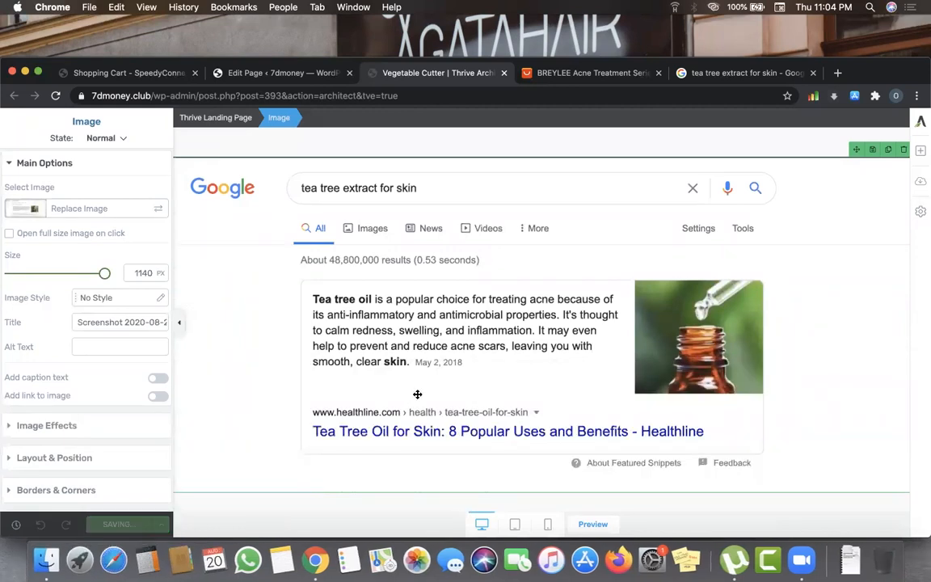
{"action": "scroll", "coordinate": [485, 392], "scroll_direction": "up", "scroll_amount": 2}
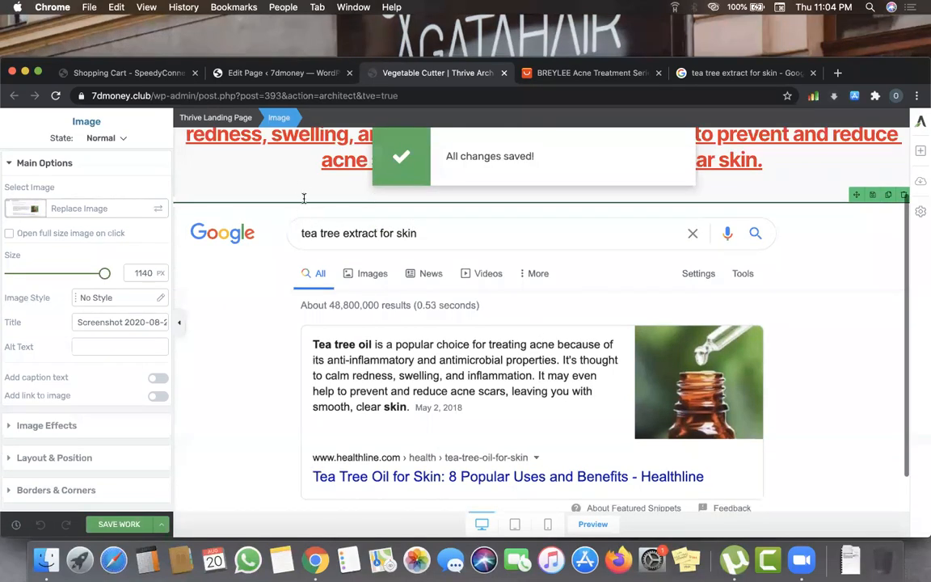
{"action": "scroll", "coordinate": [304, 198], "scroll_direction": "up", "scroll_amount": 4}
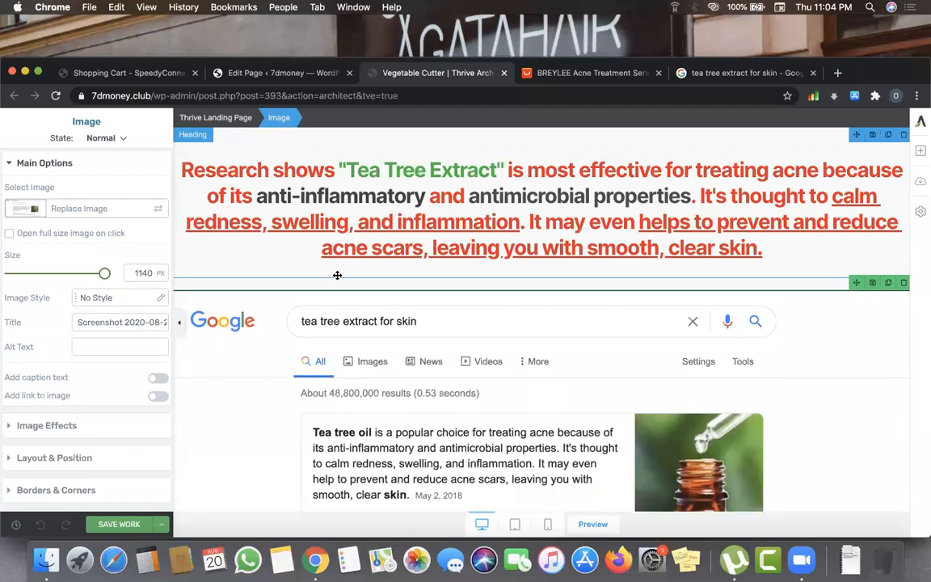
{"action": "scroll", "coordinate": [337, 299], "scroll_direction": "down", "scroll_amount": 5}
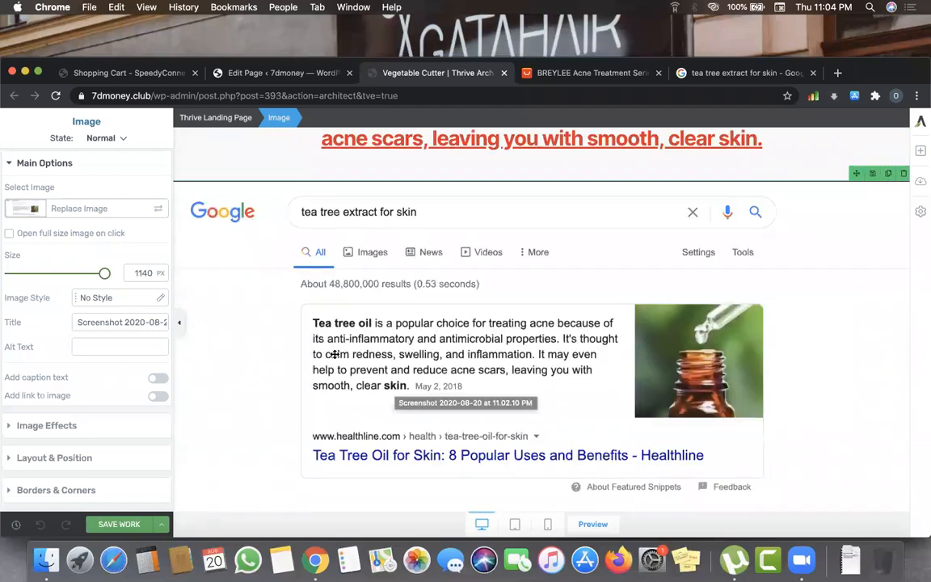
{"action": "scroll", "coordinate": [328, 162], "scroll_direction": "up", "scroll_amount": 5}
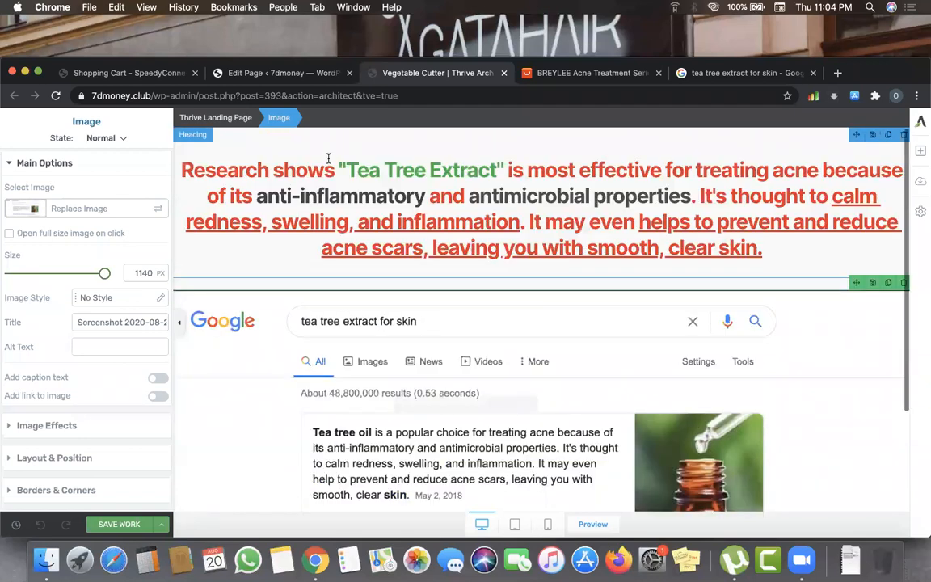
{"action": "scroll", "coordinate": [378, 253], "scroll_direction": "down", "scroll_amount": 4}
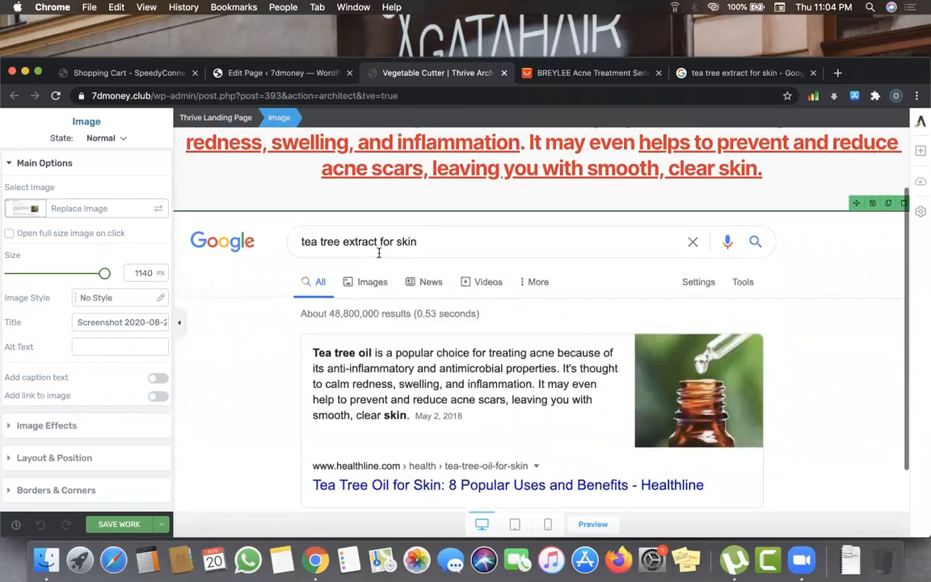
{"action": "scroll", "coordinate": [379, 253], "scroll_direction": "up", "scroll_amount": 4}
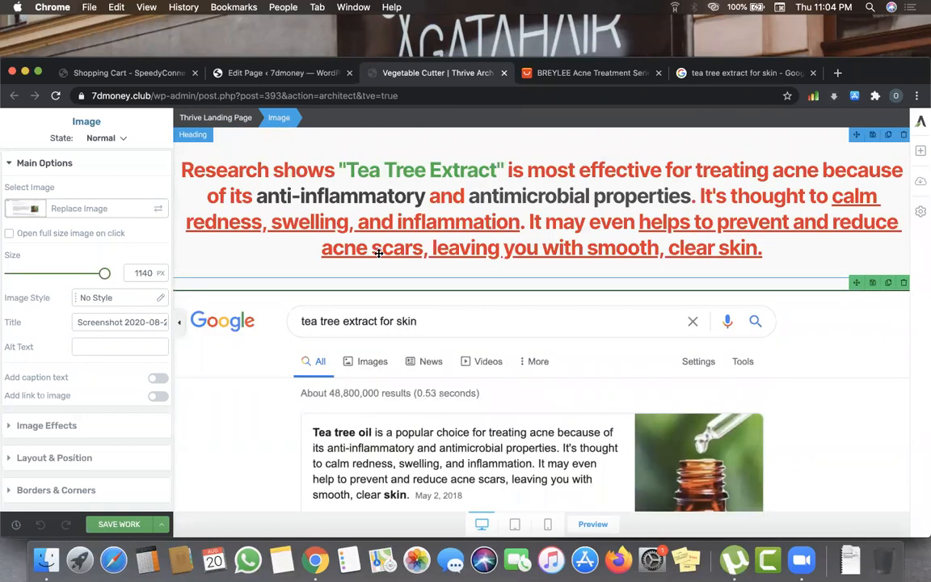
{"action": "scroll", "coordinate": [379, 252], "scroll_direction": "down", "scroll_amount": 6}
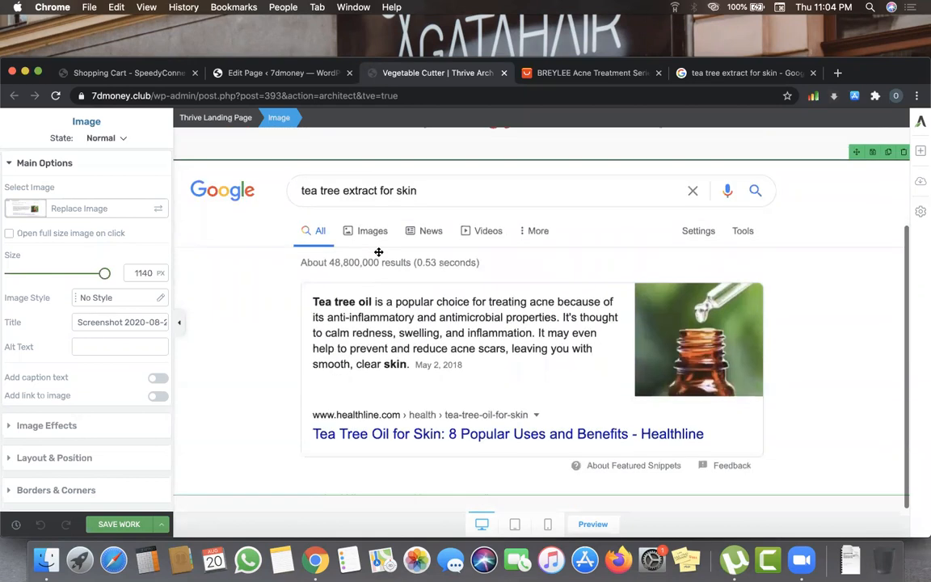
{"action": "scroll", "coordinate": [379, 252], "scroll_direction": "up", "scroll_amount": 6}
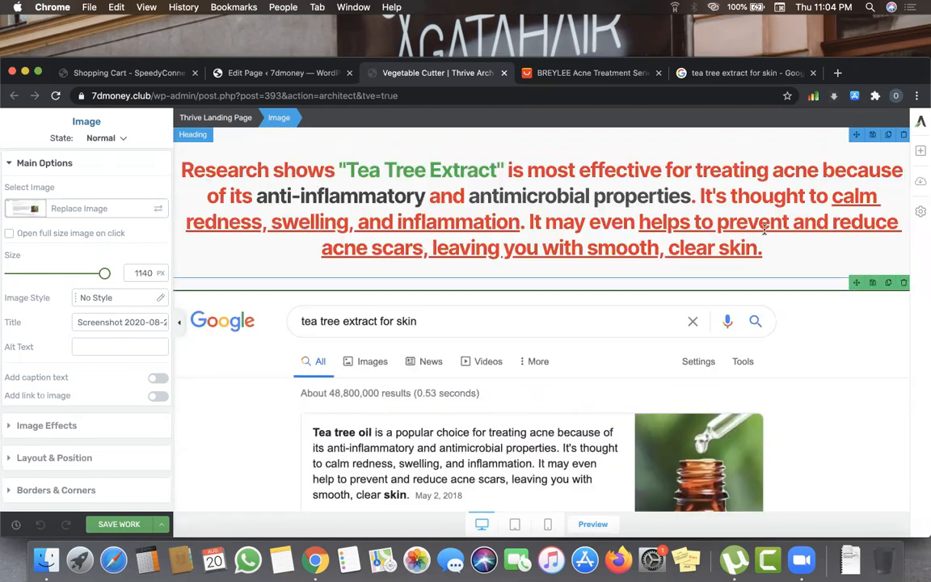
{"action": "scroll", "coordinate": [458, 251], "scroll_direction": "down", "scroll_amount": 3}
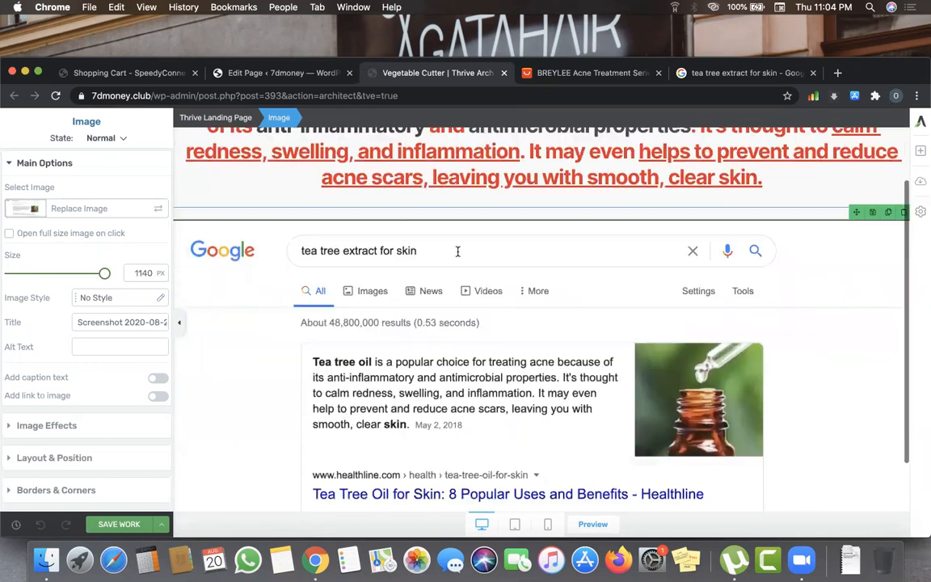
{"action": "scroll", "coordinate": [475, 302], "scroll_direction": "up", "scroll_amount": 4}
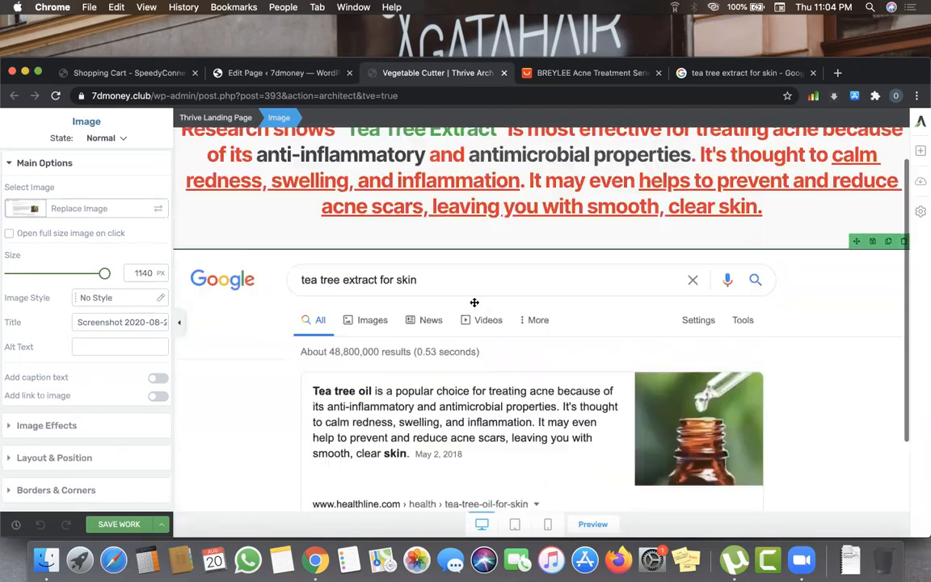
{"action": "scroll", "coordinate": [474, 303], "scroll_direction": "down", "scroll_amount": 5}
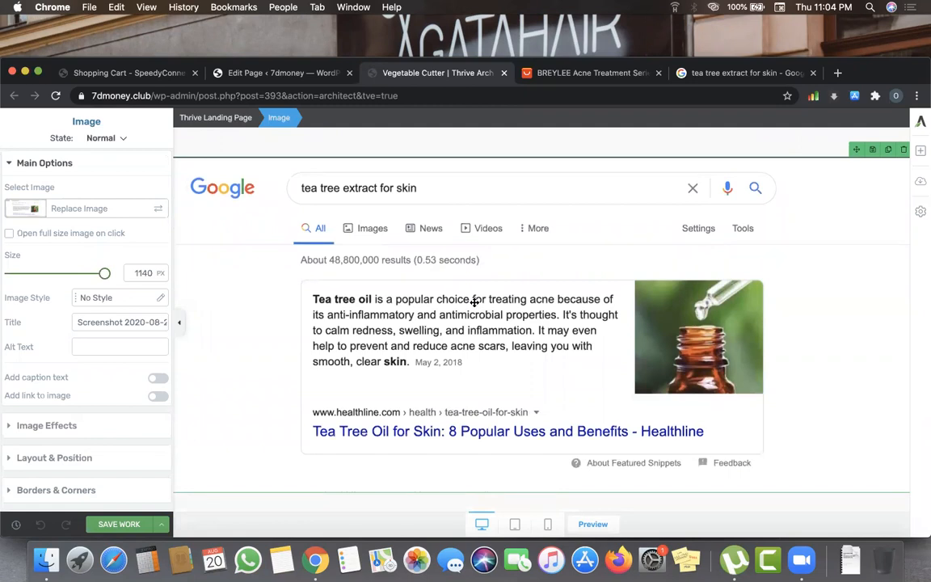
{"action": "scroll", "coordinate": [475, 303], "scroll_direction": "up", "scroll_amount": 5}
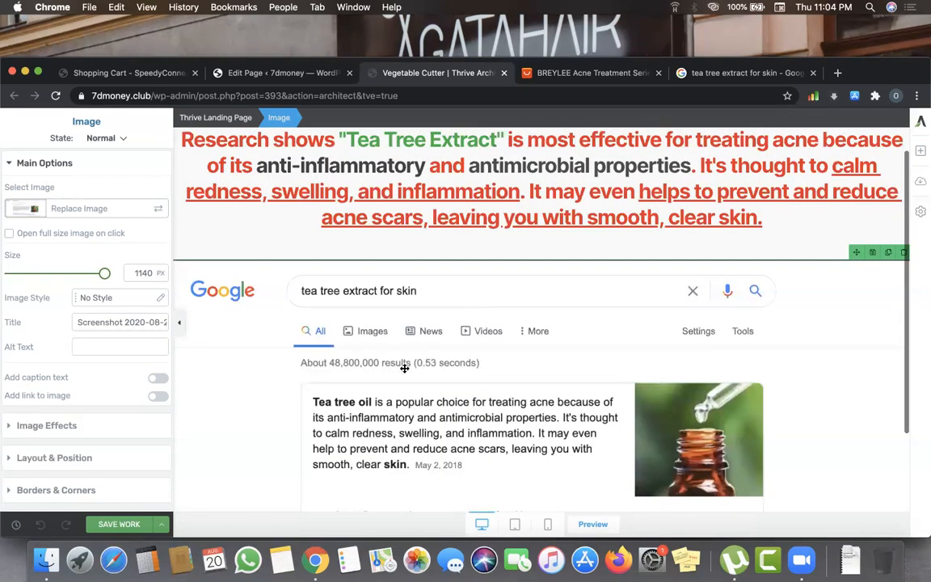
{"action": "scroll", "coordinate": [489, 269], "scroll_direction": "down", "scroll_amount": 5}
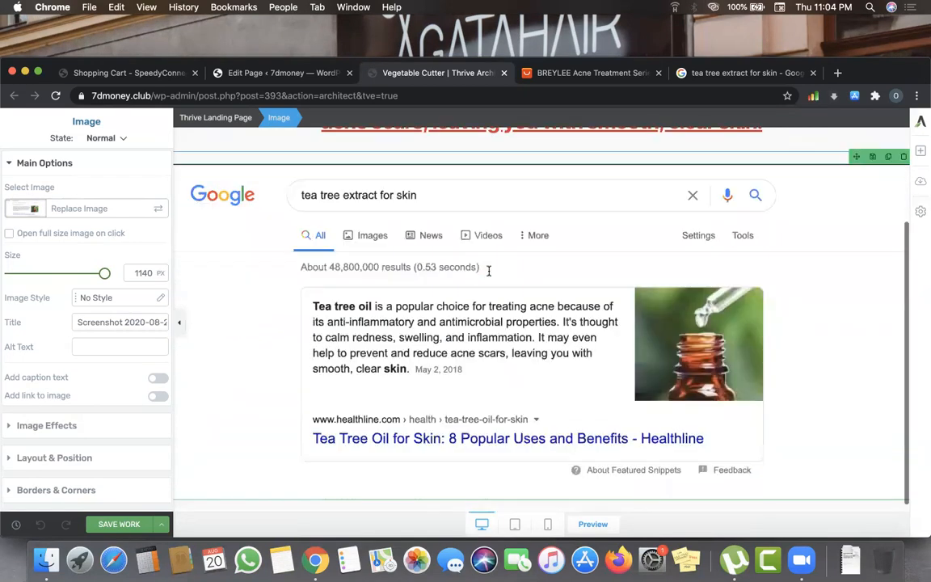
{"action": "scroll", "coordinate": [490, 272], "scroll_direction": "down", "scroll_amount": 1}
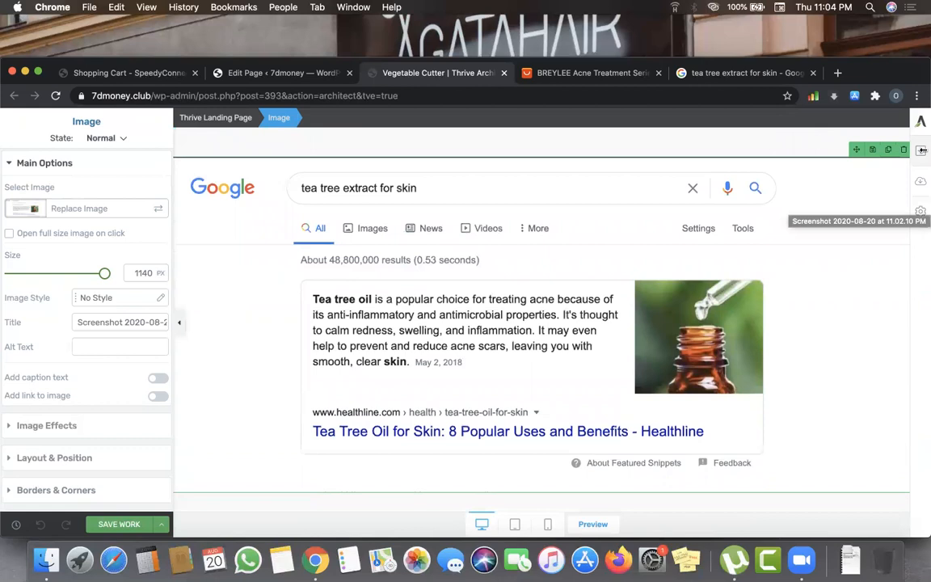
{"action": "left_click", "coordinate": [921, 154]}
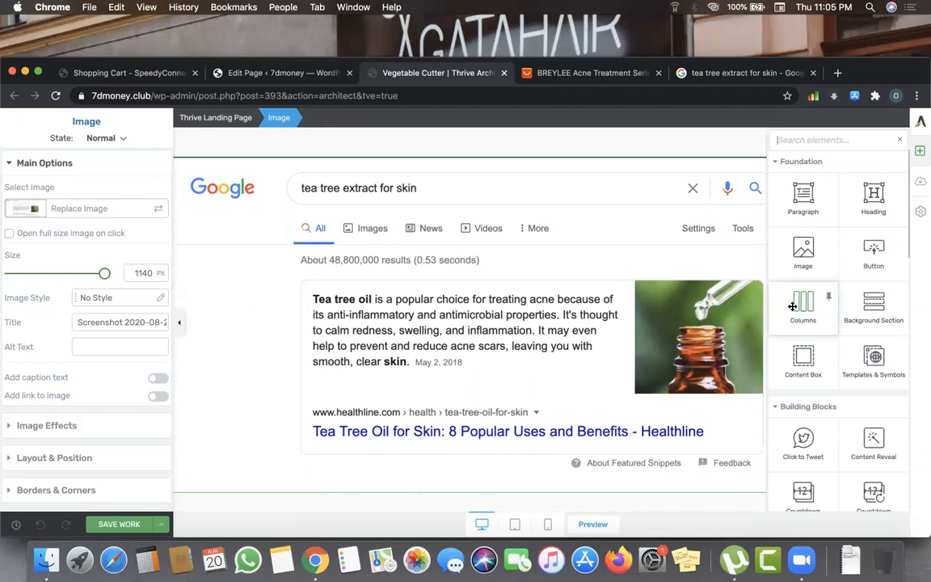
- Add a 1/2-1/2 columns row below the screenshot and drop an Image into its first column
{"action": "left_click_drag", "start_coordinate": [791, 307], "coordinate": [611, 476]}
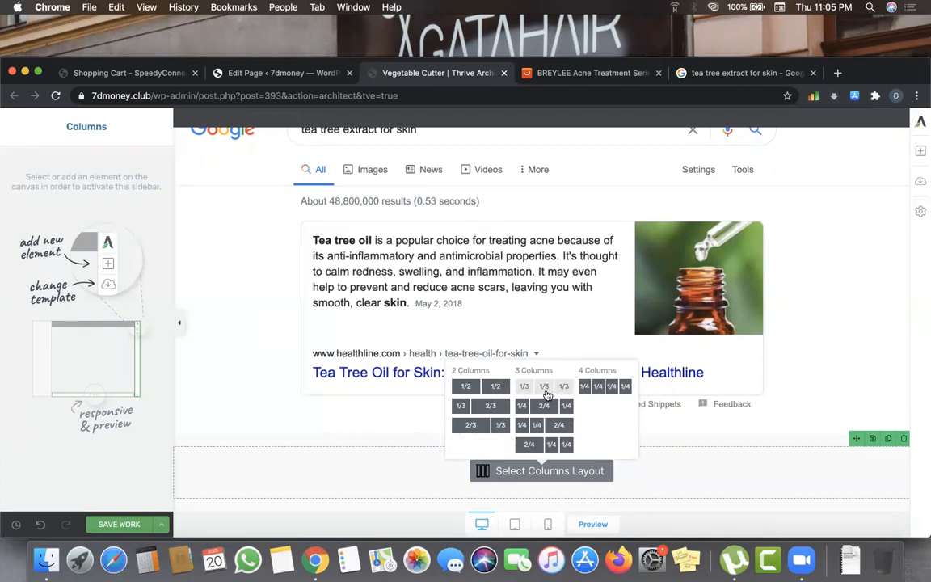
{"action": "left_click", "coordinate": [482, 387]}
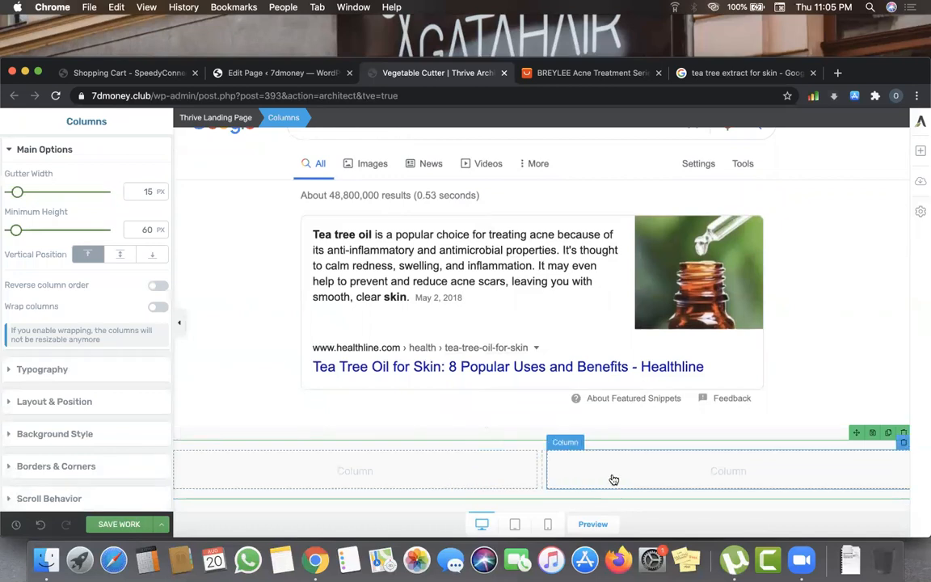
{"action": "left_click", "coordinate": [920, 161]}
{"action": "left_click_drag", "start_coordinate": [804, 247], "coordinate": [495, 466]}
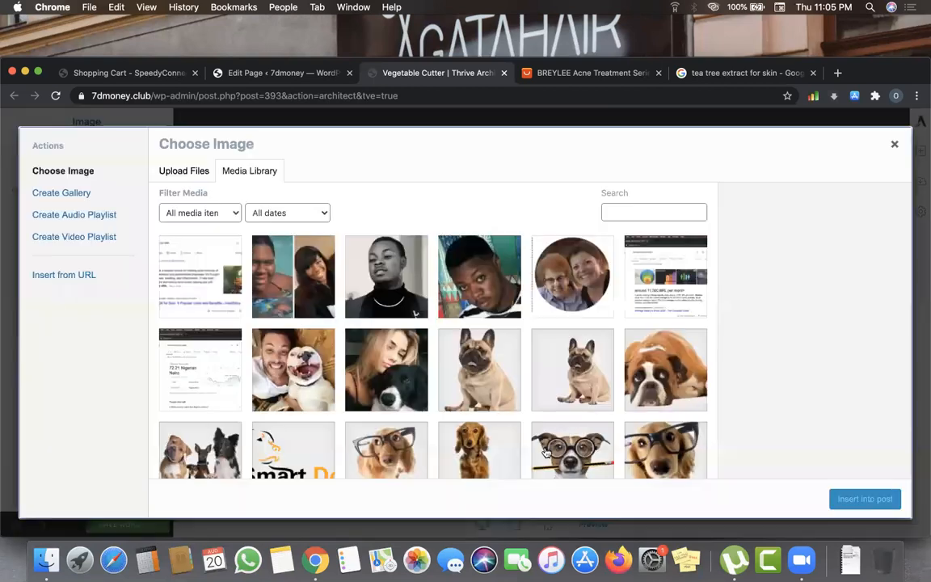
- Switch the image chooser to Upload Files, then close it without choosing an image
{"action": "scroll", "coordinate": [566, 397], "scroll_direction": "down", "scroll_amount": 3}
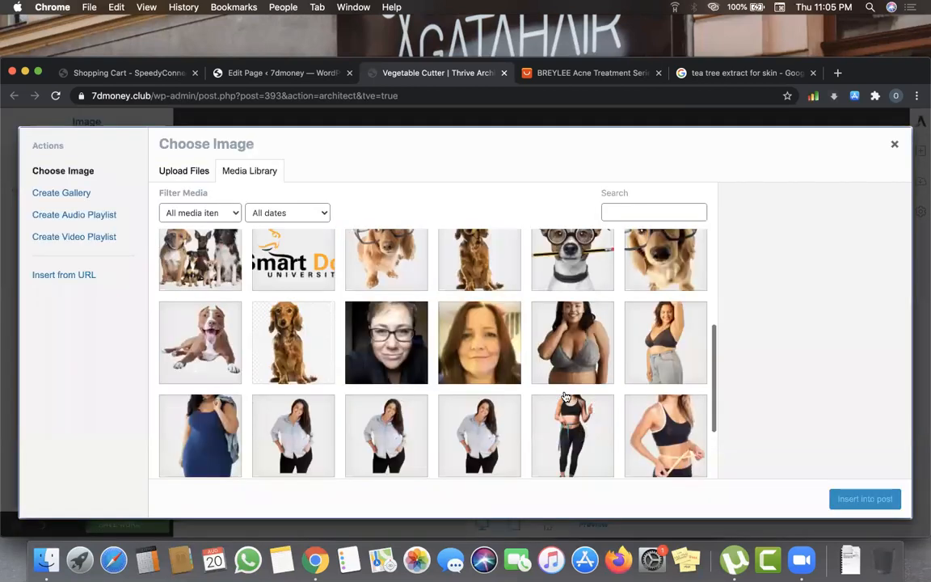
{"action": "scroll", "coordinate": [323, 340], "scroll_direction": "up", "scroll_amount": 5}
{"action": "left_click", "coordinate": [182, 172]}
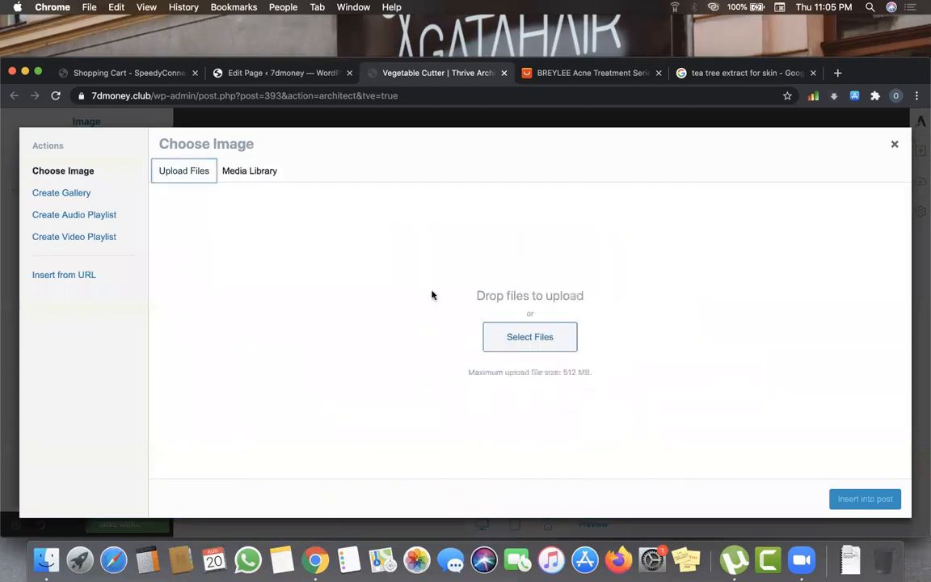
{"action": "left_click", "coordinate": [892, 145]}
- Run a Google Images search for 'before and after acne' in a new tab, then revisit the tea tree extract results
{"action": "key", "text": "super+t"}
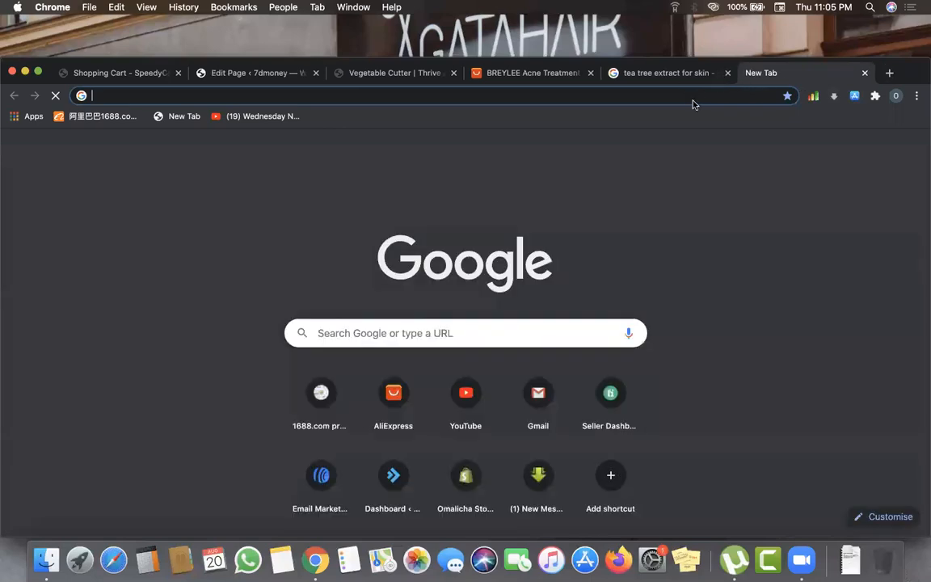
{"action": "type", "text": "b"}
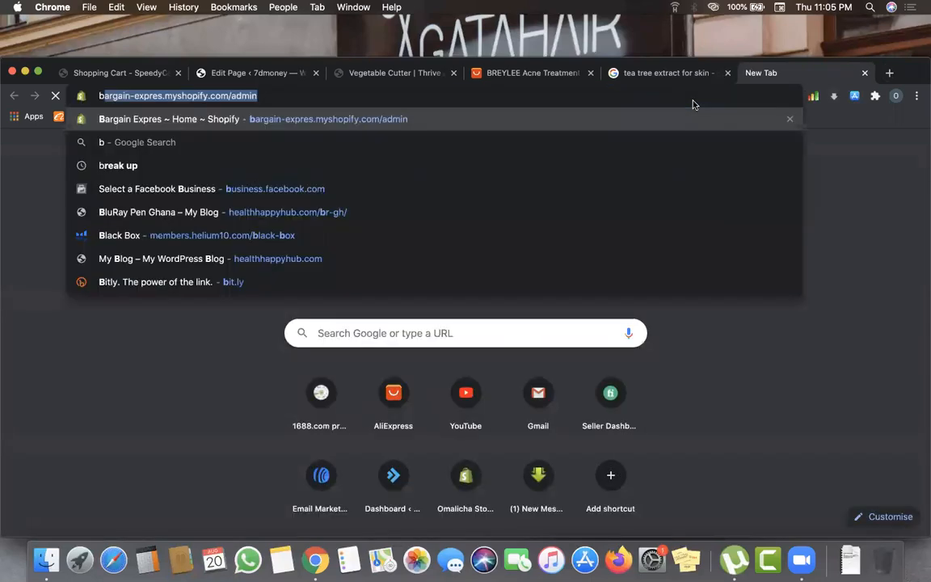
{"action": "type", "text": "efore an"}
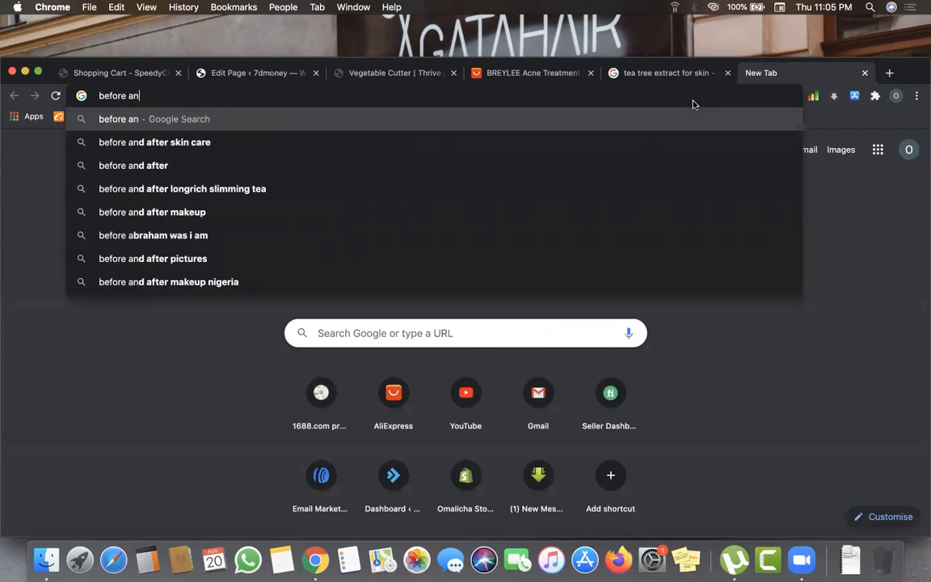
{"action": "type", "text": "d after acne"}
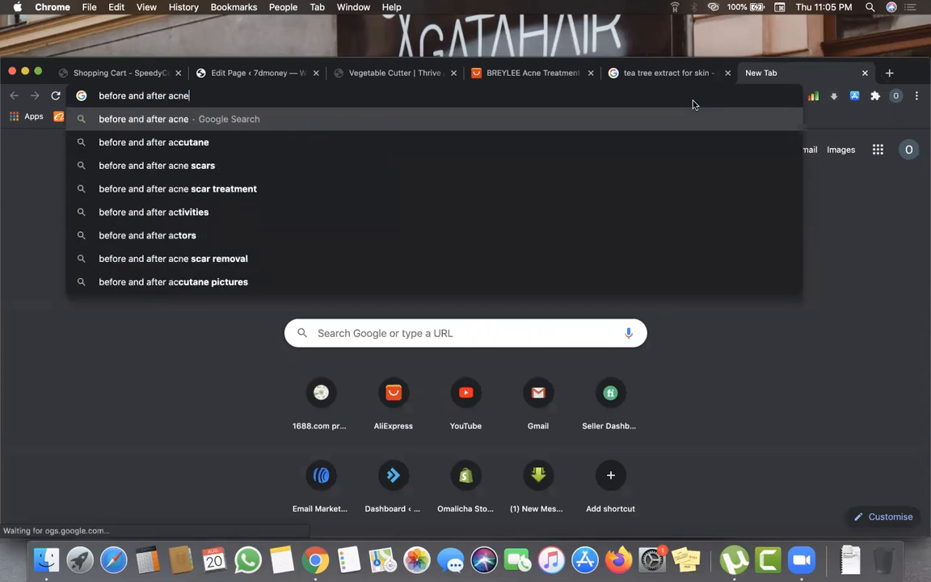
{"action": "key", "text": "Return"}
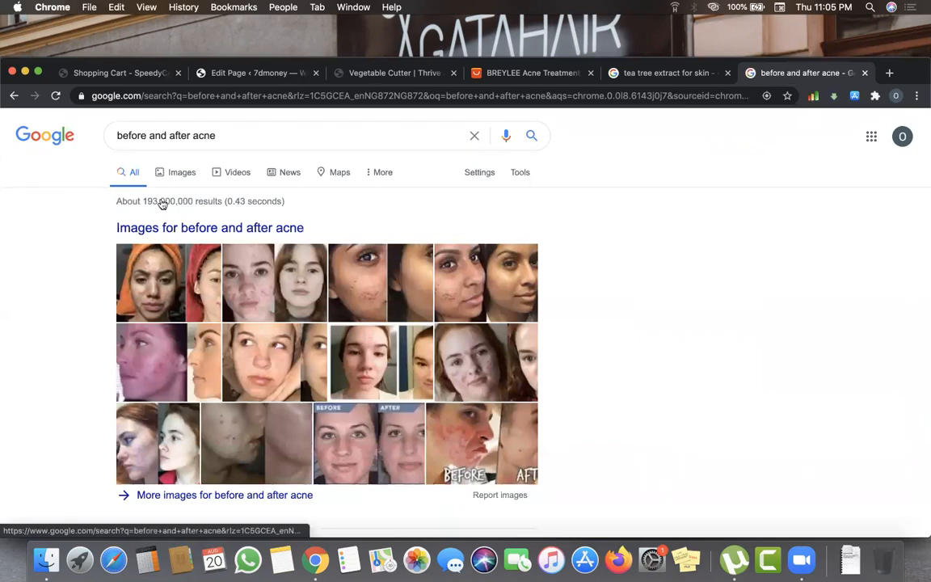
{"action": "left_click", "coordinate": [169, 175]}
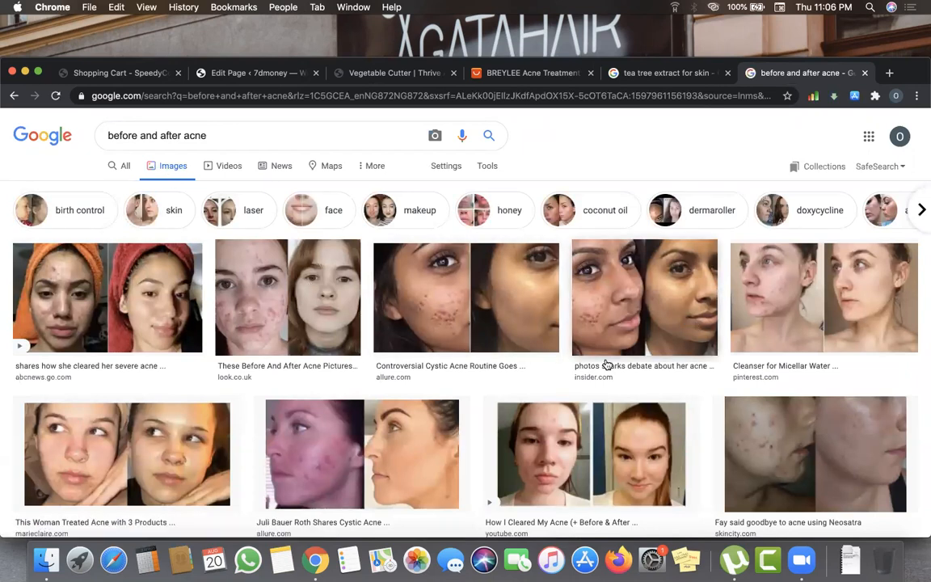
{"action": "left_click", "coordinate": [651, 74]}
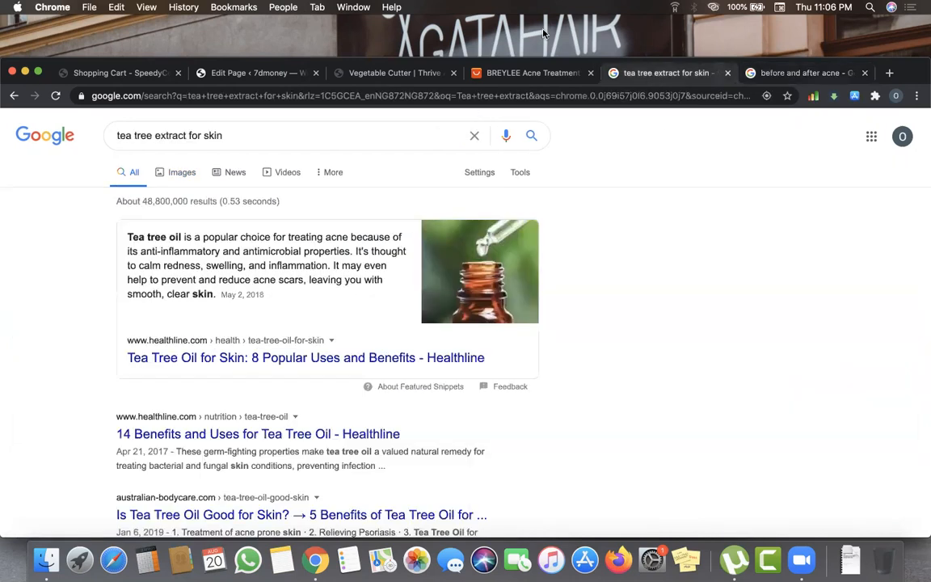
- Pass the BREYLEE acne treatment listing and return to the Thrive Architect page editor tab
{"action": "left_click", "coordinate": [549, 75]}
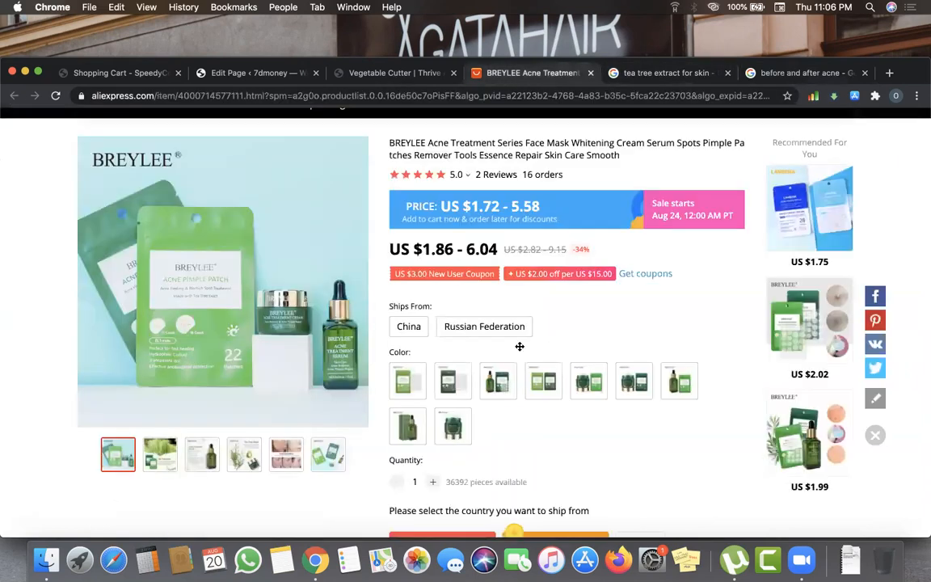
{"action": "left_click", "coordinate": [394, 75]}
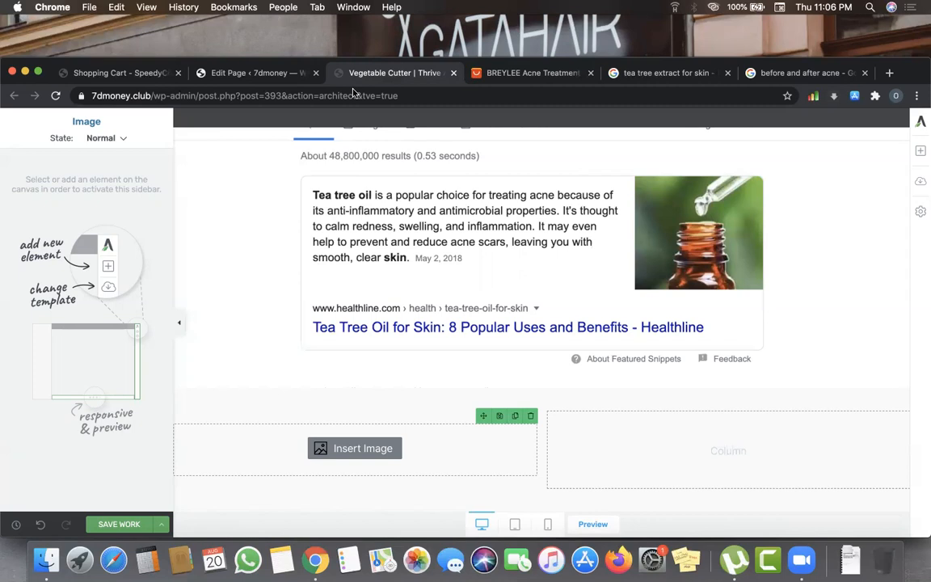
- From the left column's Insert Image, pick Screenshot 2019-12-09 at 11.10.12 AM (acne before-and-after) to upload
{"action": "scroll", "coordinate": [445, 354], "scroll_direction": "down", "scroll_amount": 1}
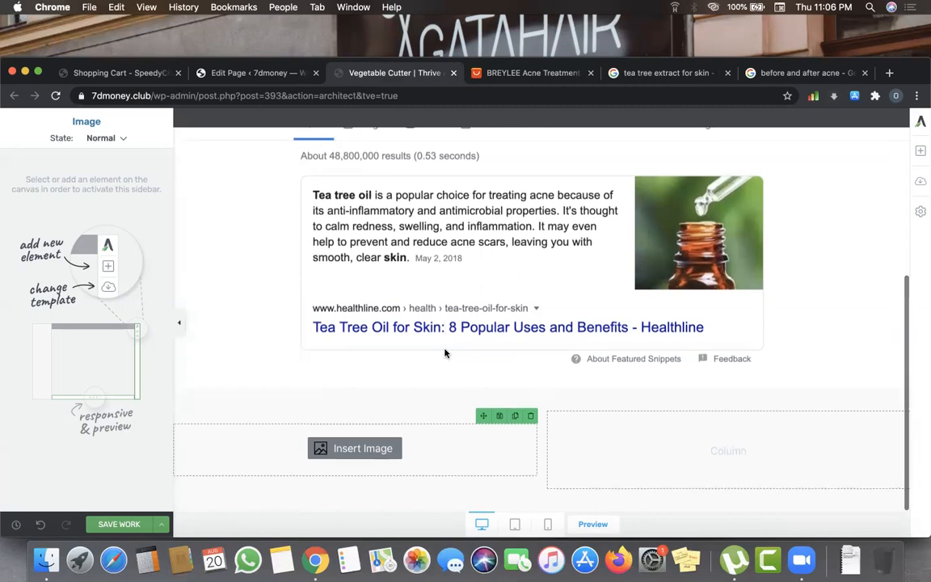
{"action": "left_click", "coordinate": [340, 449]}
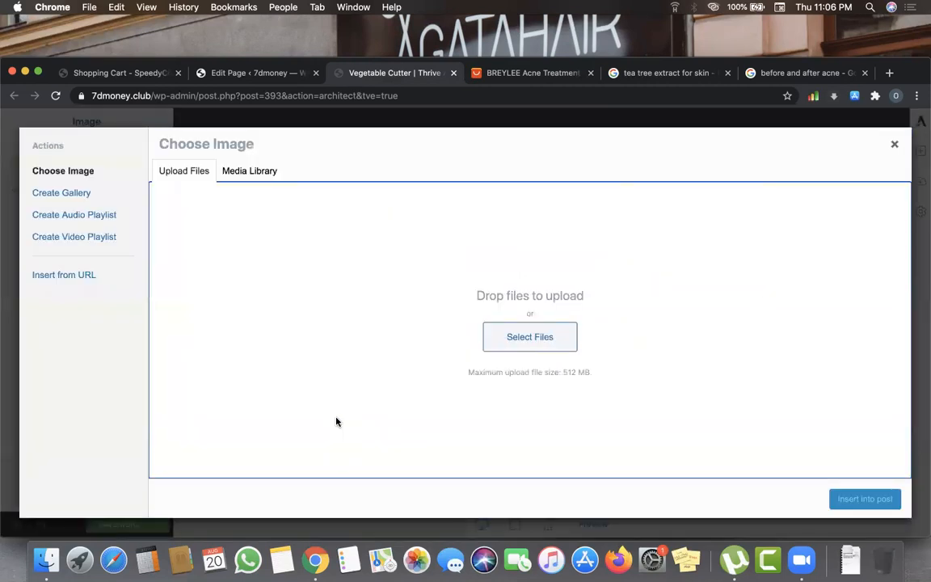
{"action": "left_click", "coordinate": [555, 343]}
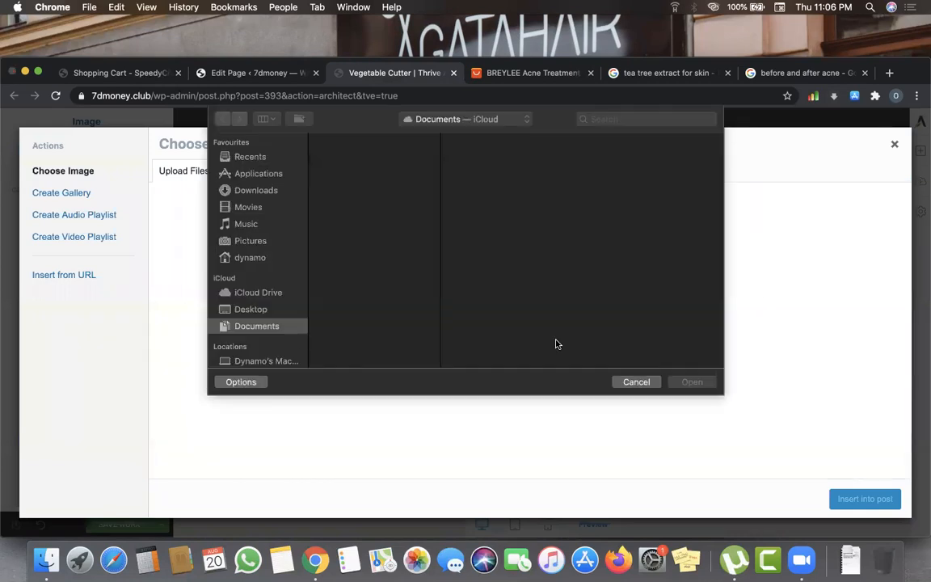
{"action": "scroll", "coordinate": [348, 277], "scroll_direction": "down", "scroll_amount": 5}
{"action": "scroll", "coordinate": [348, 278], "scroll_direction": "down", "scroll_amount": 5}
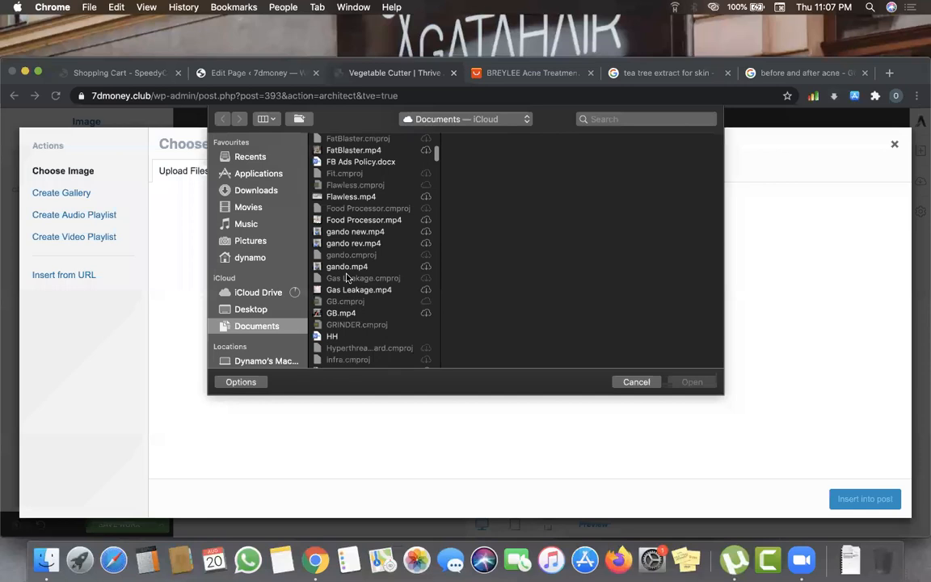
{"action": "scroll", "coordinate": [348, 277], "scroll_direction": "down", "scroll_amount": 15}
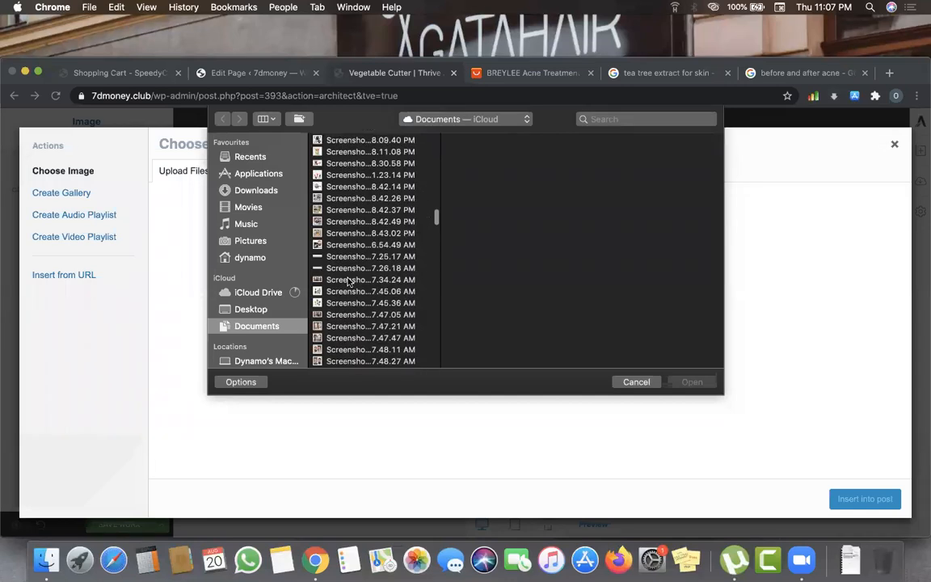
{"action": "scroll", "coordinate": [349, 275], "scroll_direction": "up", "scroll_amount": 6}
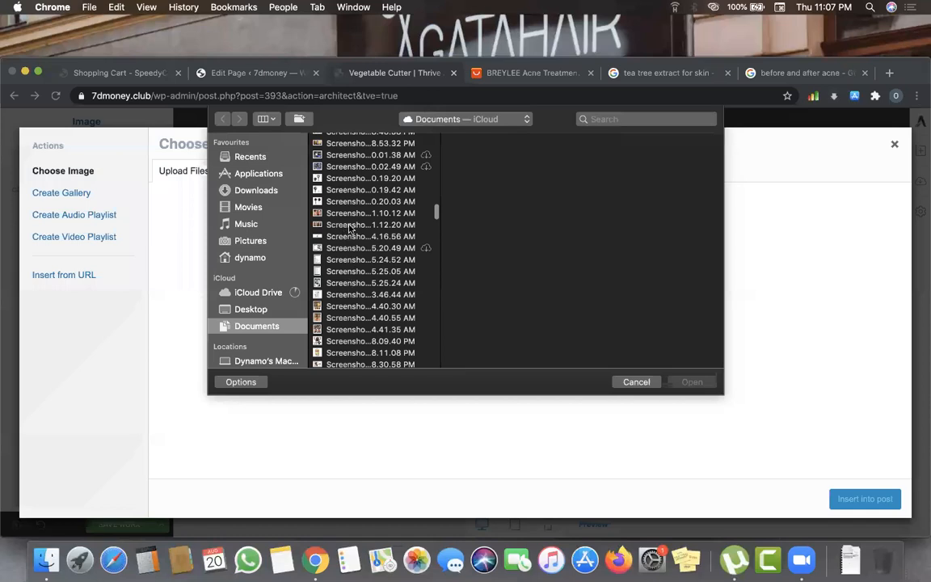
{"action": "left_click", "coordinate": [348, 226]}
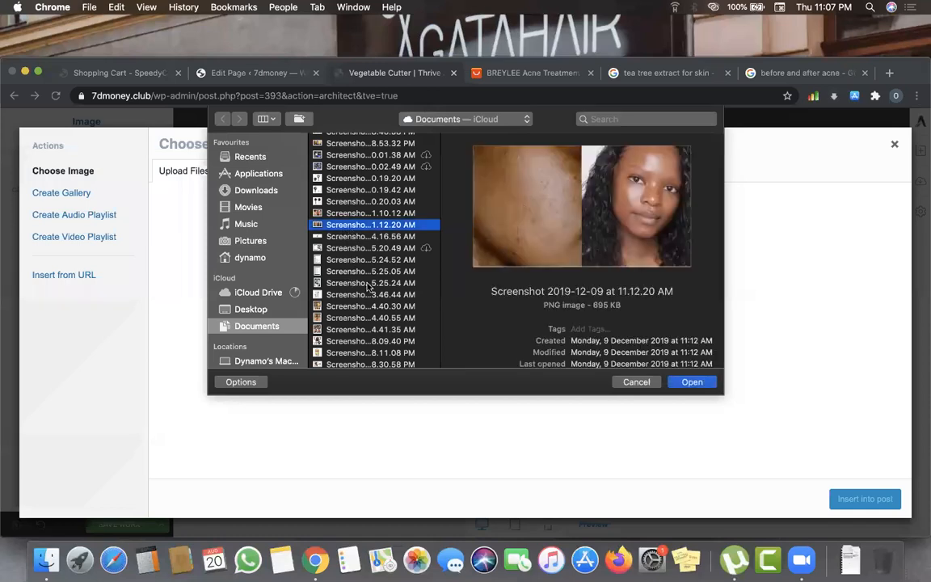
{"action": "left_click", "coordinate": [368, 214]}
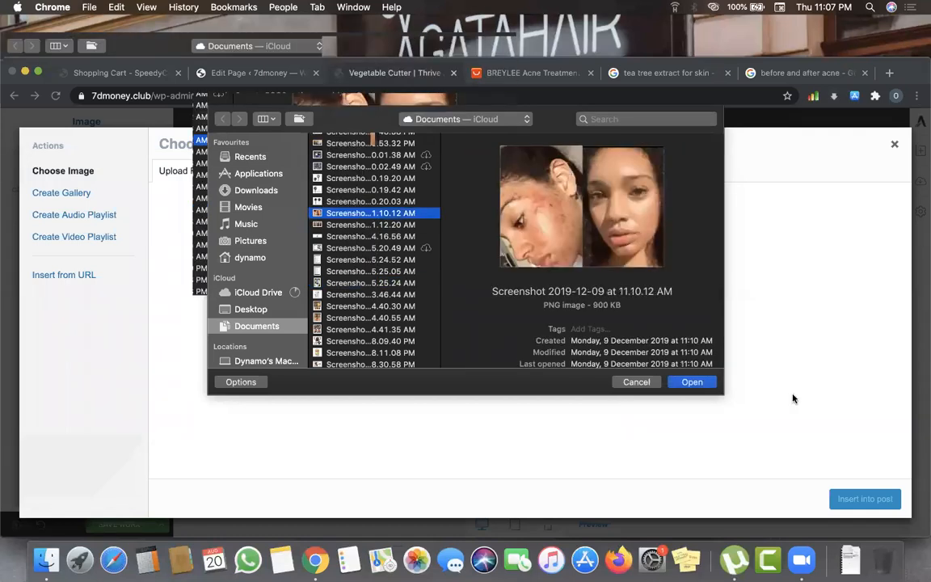
{"action": "left_click", "coordinate": [693, 382]}
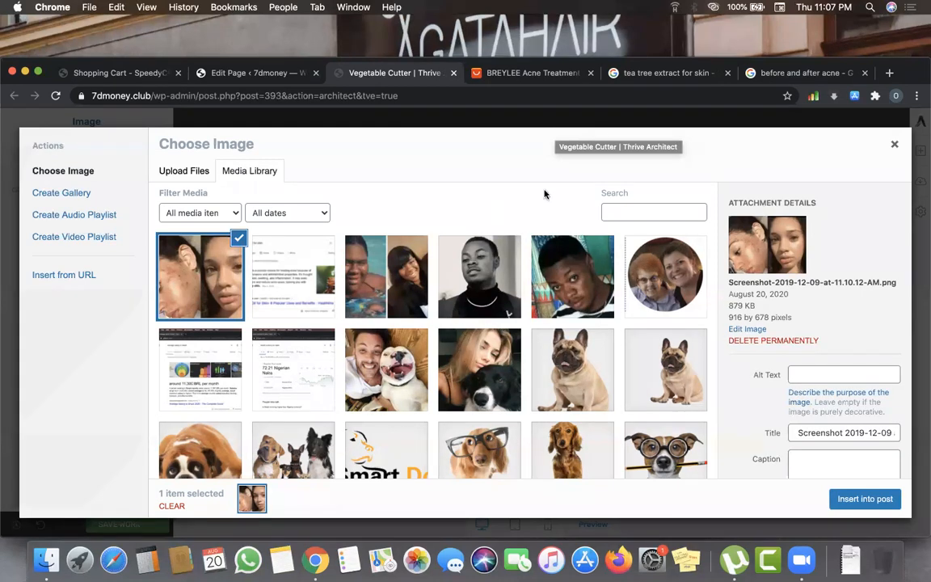
- Reopen the left-column image chooser and insert the uploaded acne screenshot from the Media Library
{"action": "left_click", "coordinate": [532, 116]}
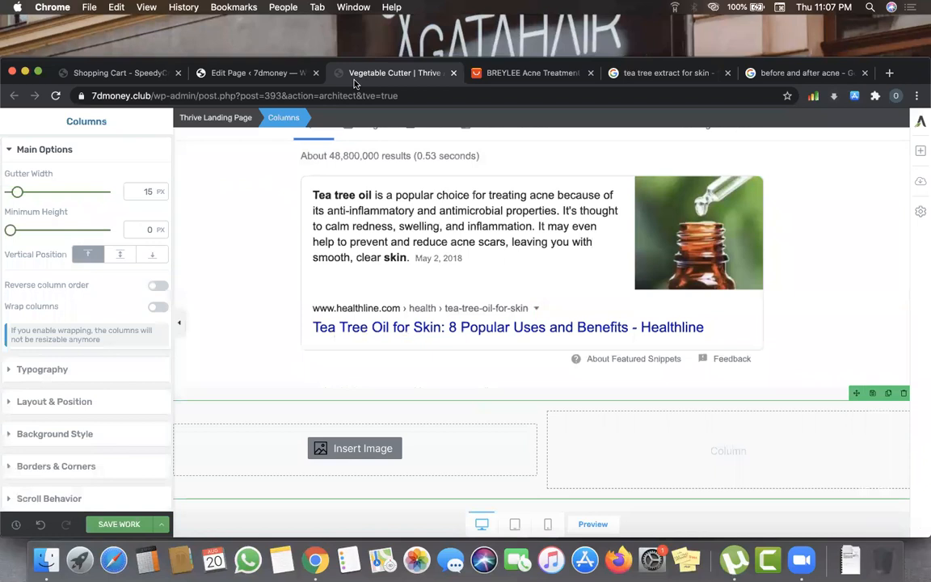
{"action": "left_click", "coordinate": [362, 450]}
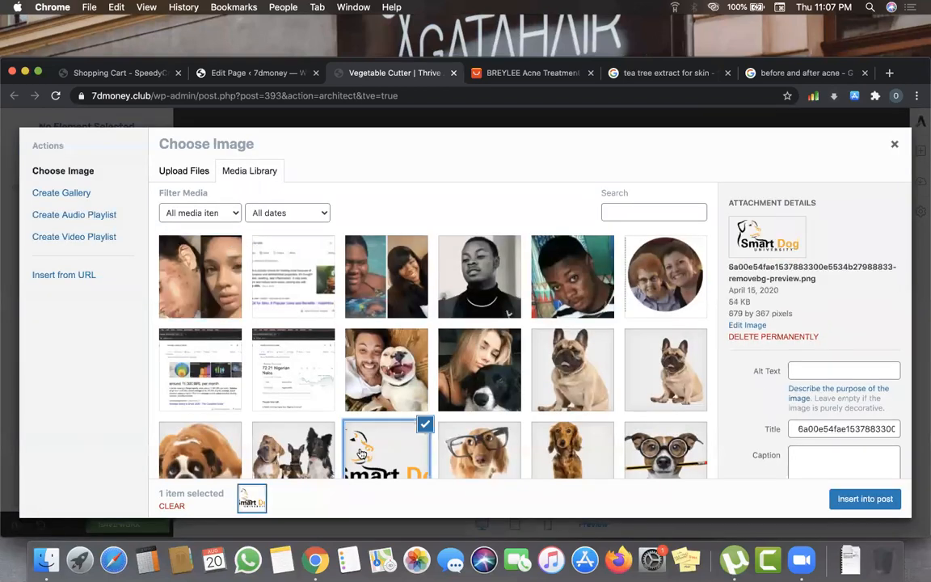
{"action": "left_click", "coordinate": [195, 270]}
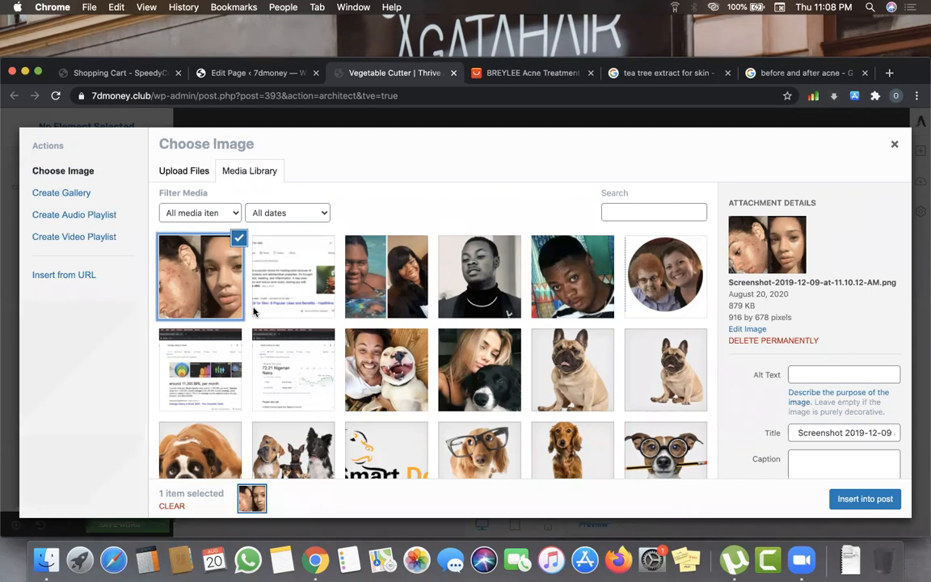
{"action": "left_click", "coordinate": [866, 500]}
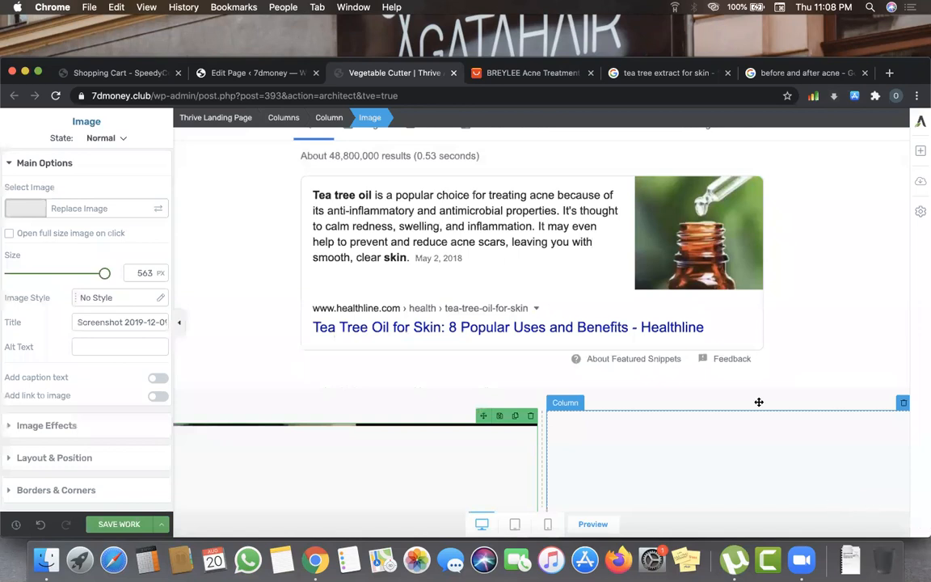
- Check the acne photo now filling the left column, then bring up the elements panel
{"action": "scroll", "coordinate": [759, 401], "scroll_direction": "down", "scroll_amount": 5}
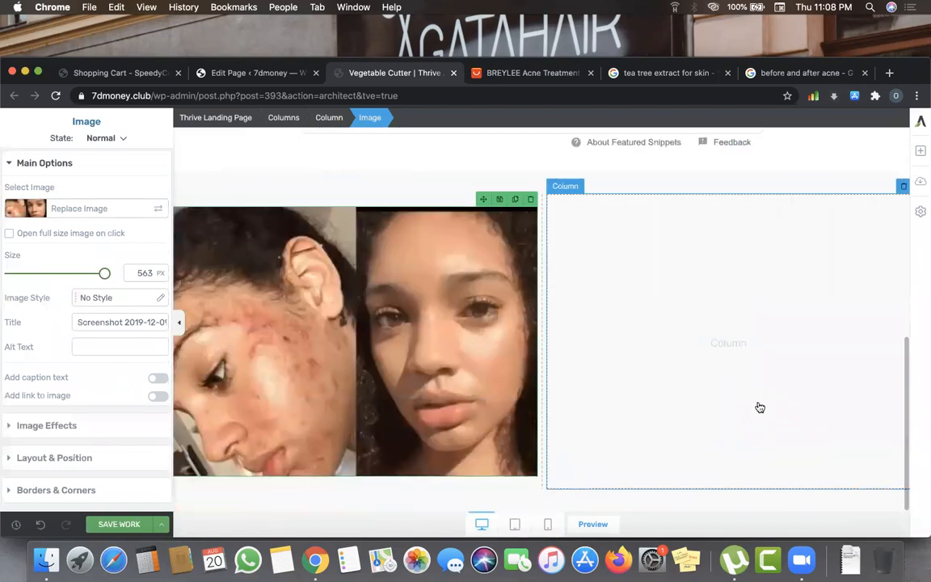
{"action": "scroll", "coordinate": [758, 407], "scroll_direction": "up", "scroll_amount": 3}
{"action": "scroll", "coordinate": [760, 414], "scroll_direction": "up", "scroll_amount": 5}
{"action": "scroll", "coordinate": [765, 420], "scroll_direction": "down", "scroll_amount": 2}
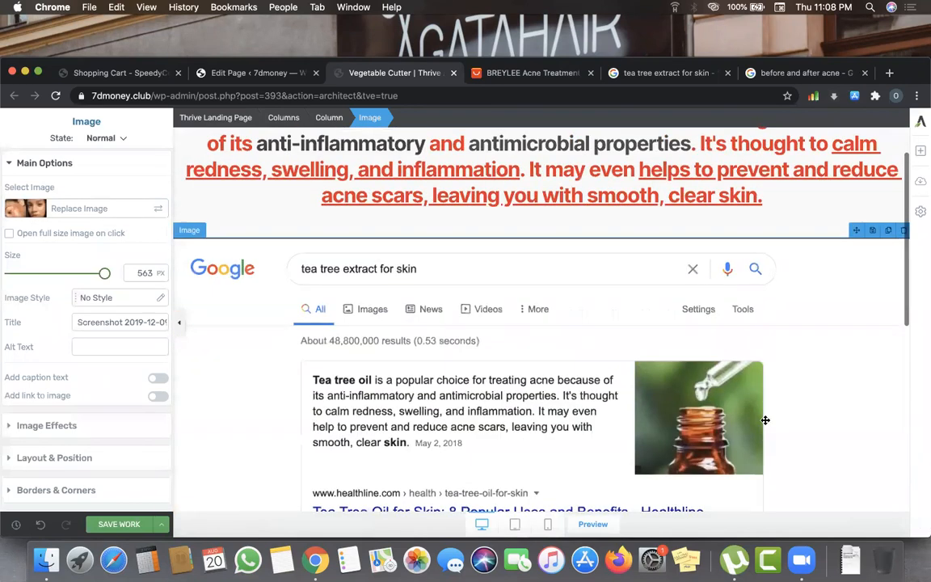
{"action": "scroll", "coordinate": [699, 304], "scroll_direction": "up", "scroll_amount": 1}
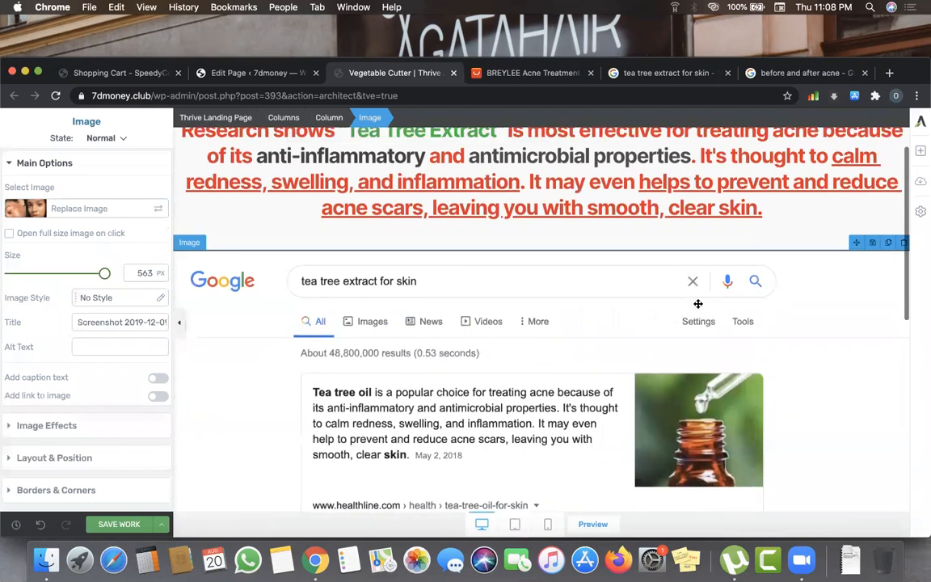
{"action": "scroll", "coordinate": [699, 304], "scroll_direction": "down", "scroll_amount": 10}
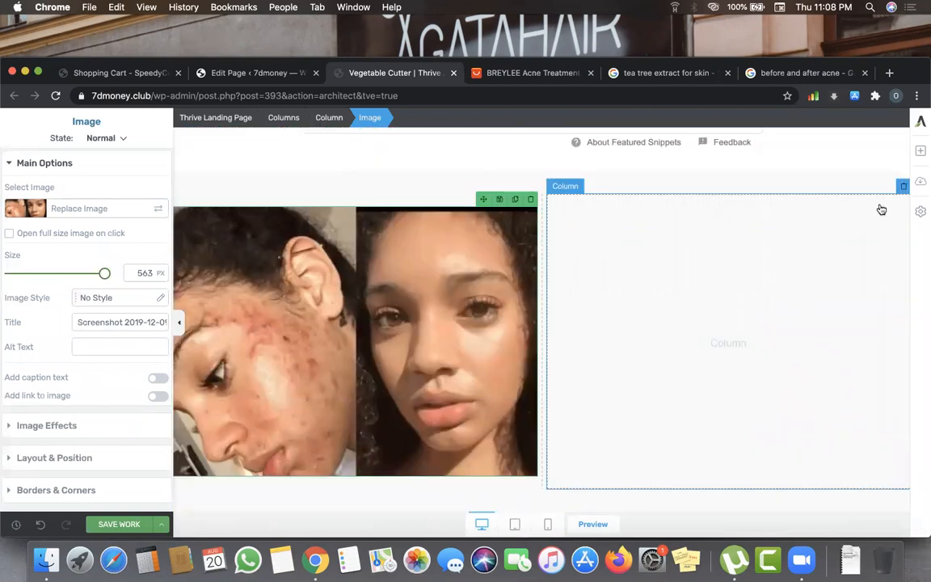
{"action": "left_click", "coordinate": [921, 152]}
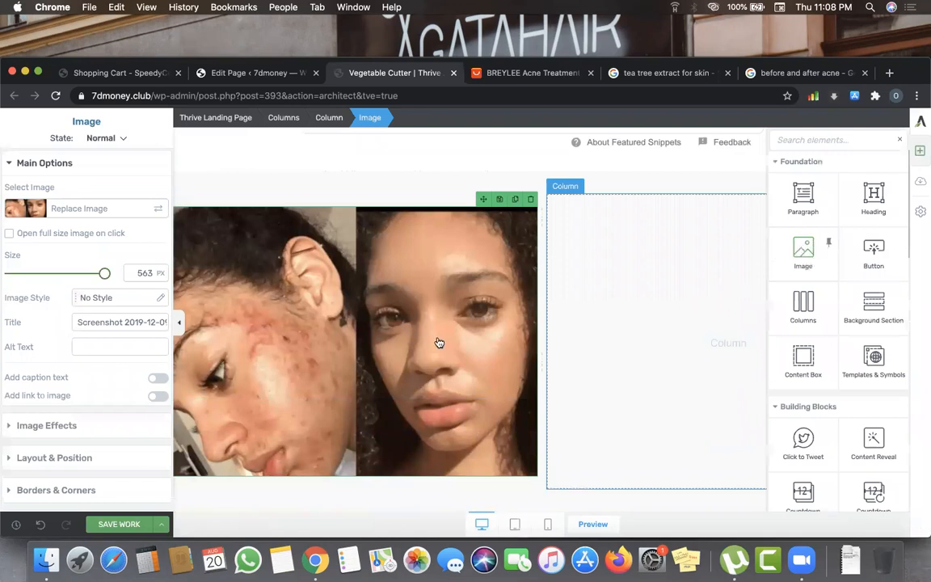
- Upload Screenshot 2019-11-02 at 2.34.28 PM and insert it into the right column
{"action": "double_click", "coordinate": [515, 337]}
{"action": "left_click", "coordinate": [515, 337]}
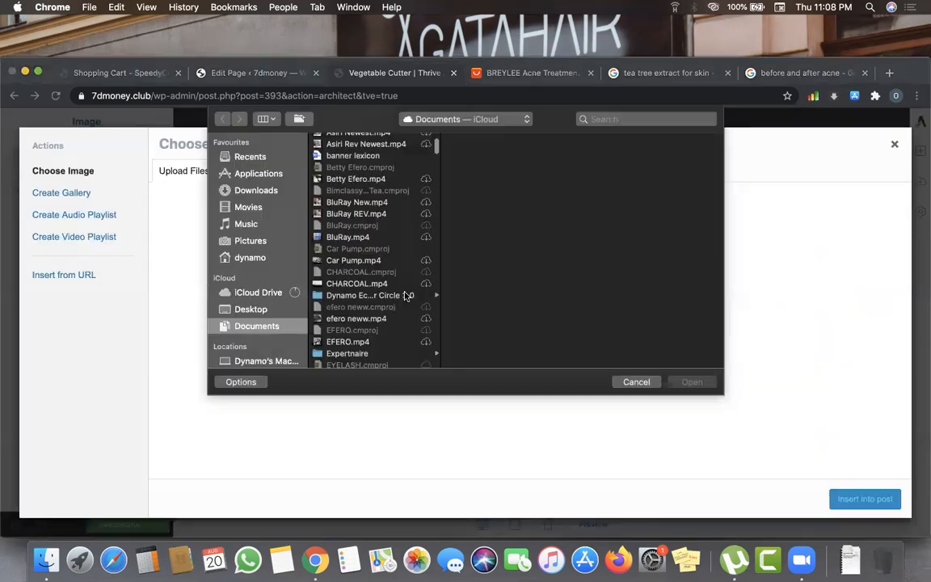
{"action": "scroll", "coordinate": [406, 296], "scroll_direction": "down", "scroll_amount": 15}
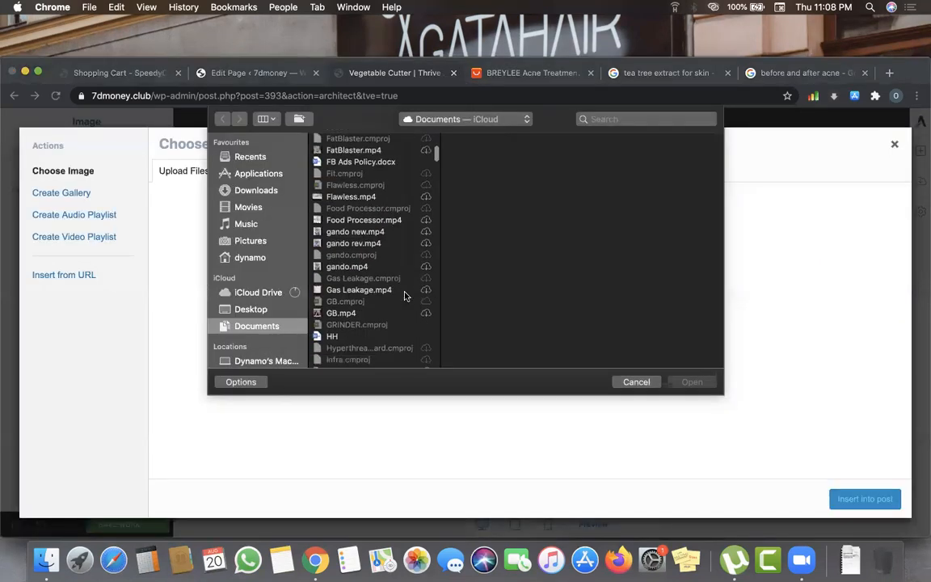
{"action": "scroll", "coordinate": [406, 296], "scroll_direction": "down", "scroll_amount": 10}
{"action": "scroll", "coordinate": [406, 296], "scroll_direction": "down", "scroll_amount": 8}
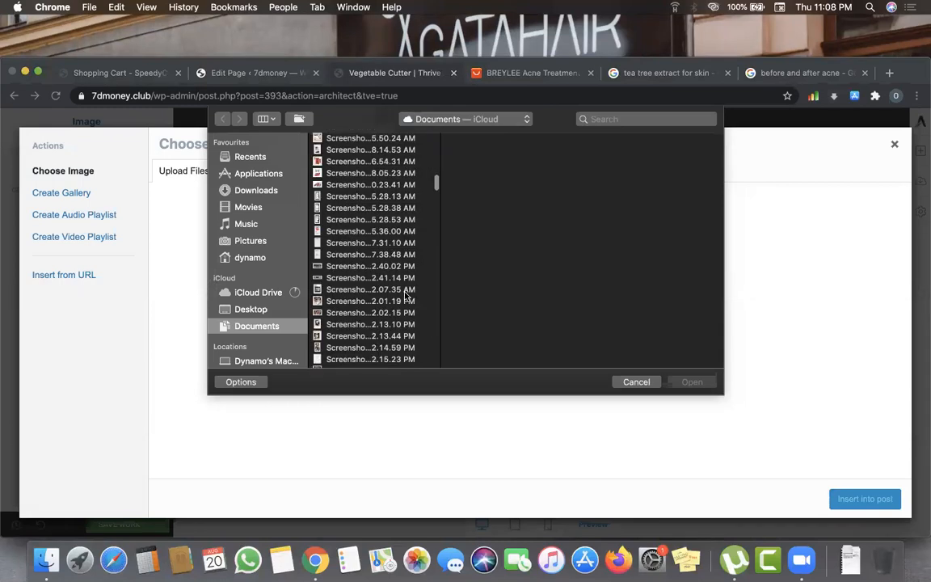
{"action": "scroll", "coordinate": [338, 256], "scroll_direction": "up", "scroll_amount": 2}
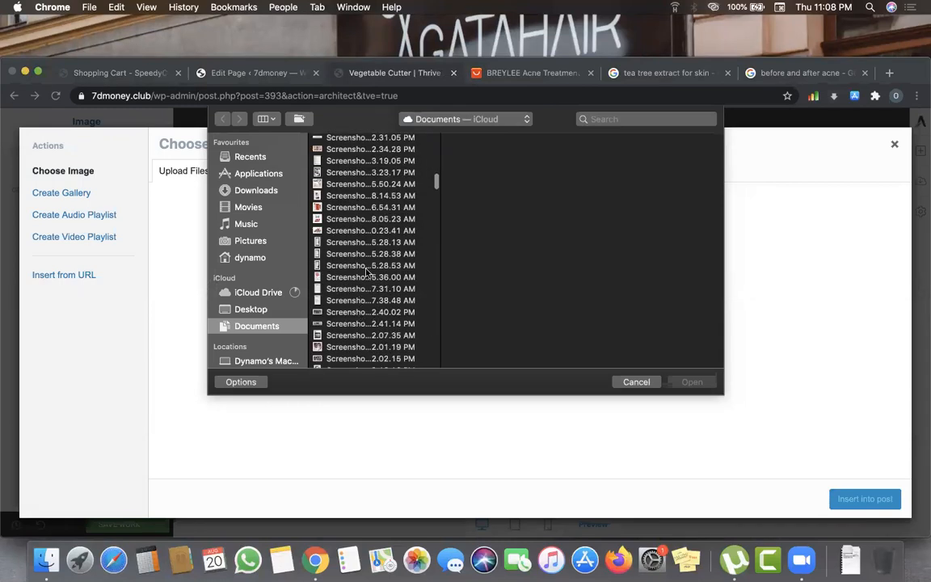
{"action": "scroll", "coordinate": [368, 266], "scroll_direction": "up", "scroll_amount": 2}
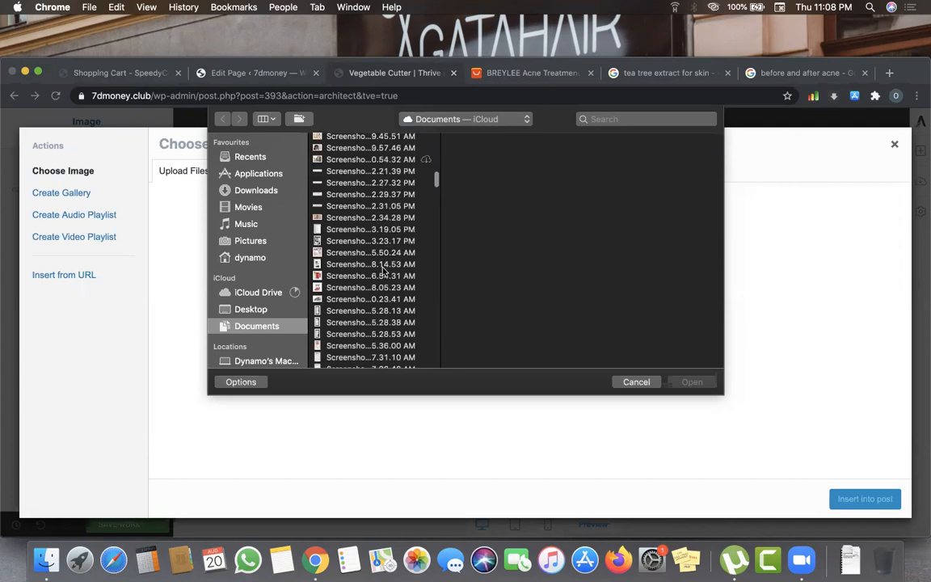
{"action": "left_click", "coordinate": [363, 219]}
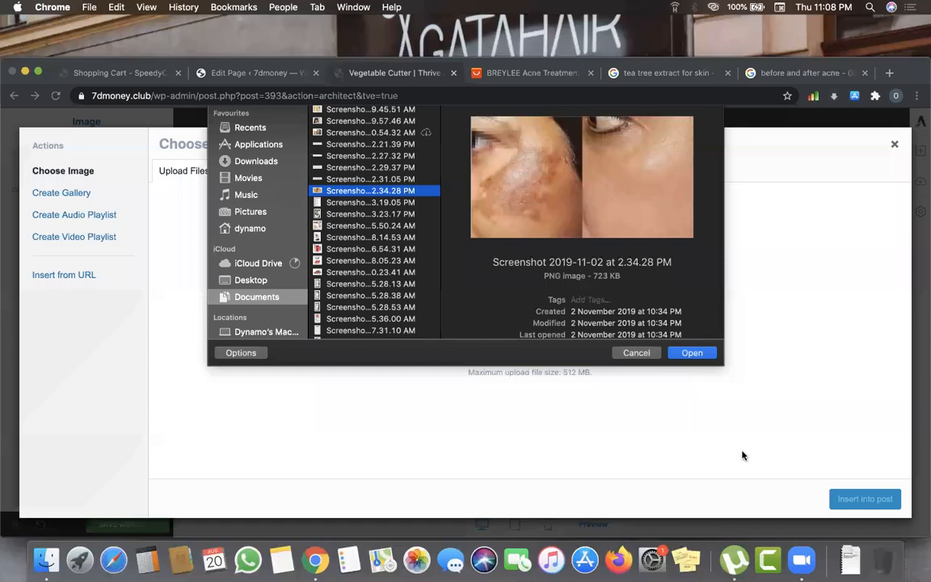
{"action": "key", "text": "Return"}
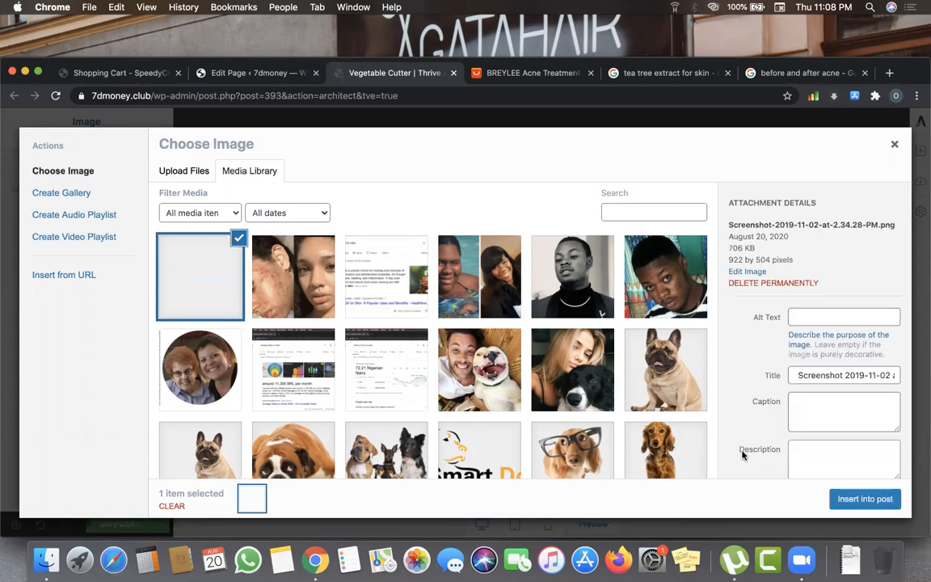
{"action": "left_click", "coordinate": [865, 499]}
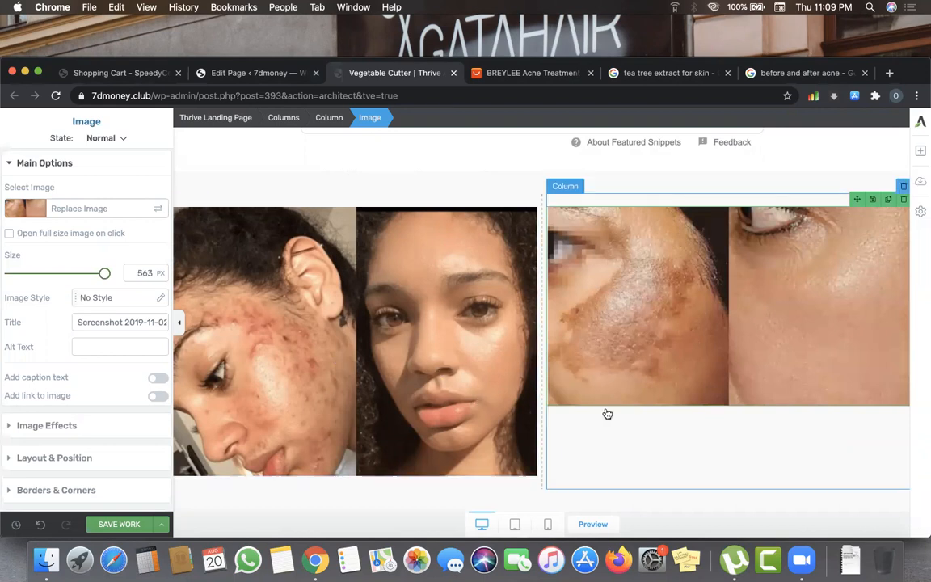
{"action": "scroll", "coordinate": [623, 378], "scroll_direction": "up", "scroll_amount": 3}
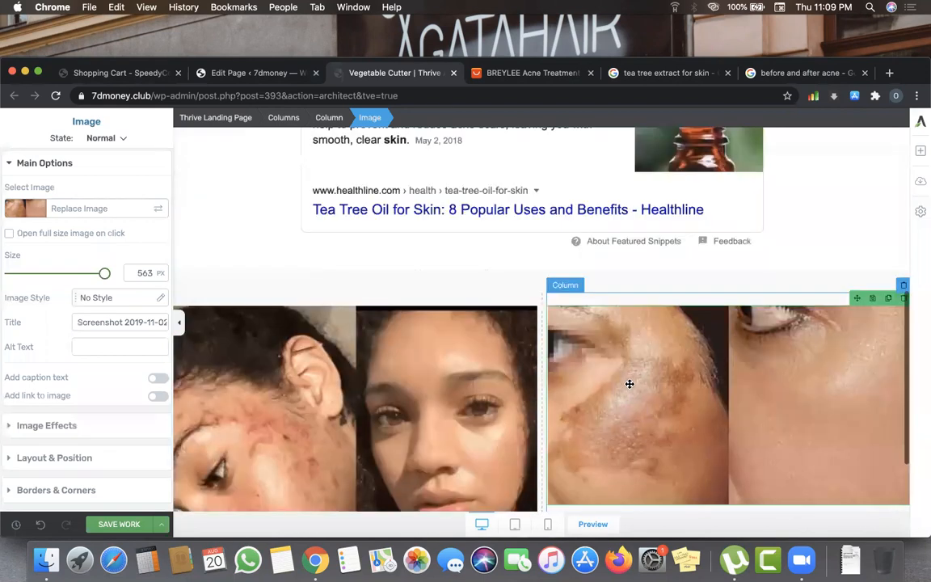
{"action": "scroll", "coordinate": [630, 384], "scroll_direction": "up", "scroll_amount": 8}
{"action": "scroll", "coordinate": [630, 384], "scroll_direction": "down", "scroll_amount": 8}
{"action": "scroll", "coordinate": [629, 384], "scroll_direction": "up", "scroll_amount": 8}
{"action": "scroll", "coordinate": [583, 272], "scroll_direction": "down", "scroll_amount": 3}
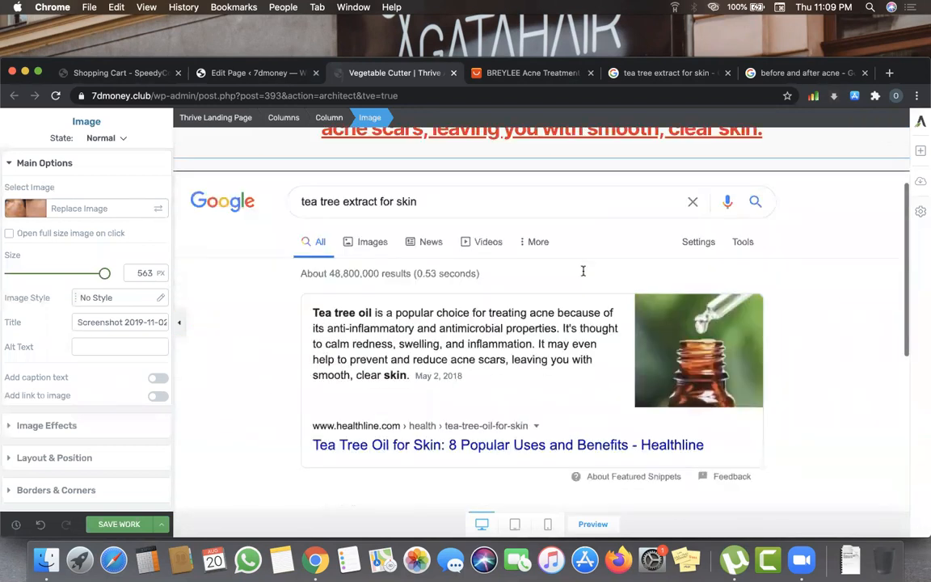
{"action": "scroll", "coordinate": [583, 272], "scroll_direction": "down", "scroll_amount": 4}
{"action": "scroll", "coordinate": [553, 260], "scroll_direction": "up", "scroll_amount": 7}
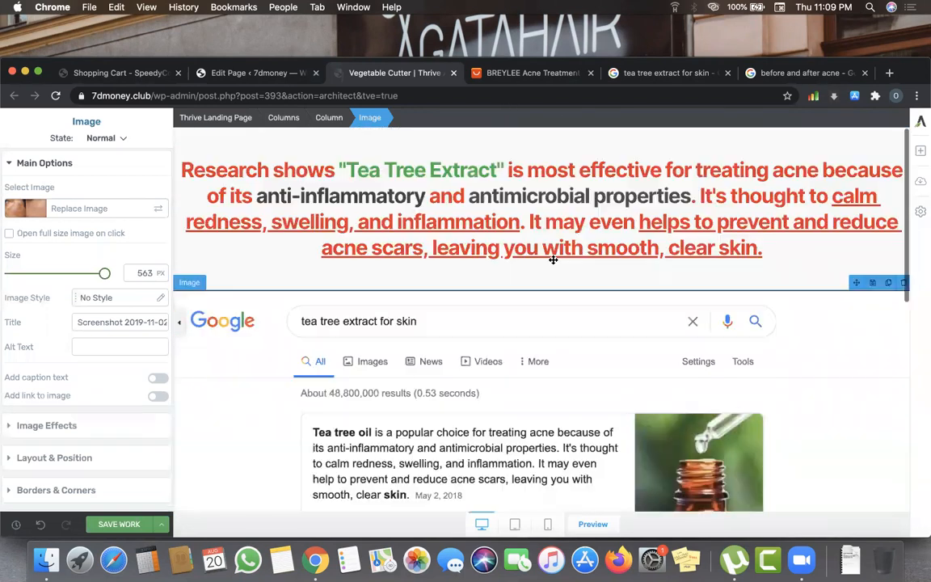
{"action": "scroll", "coordinate": [559, 236], "scroll_direction": "down", "scroll_amount": 4}
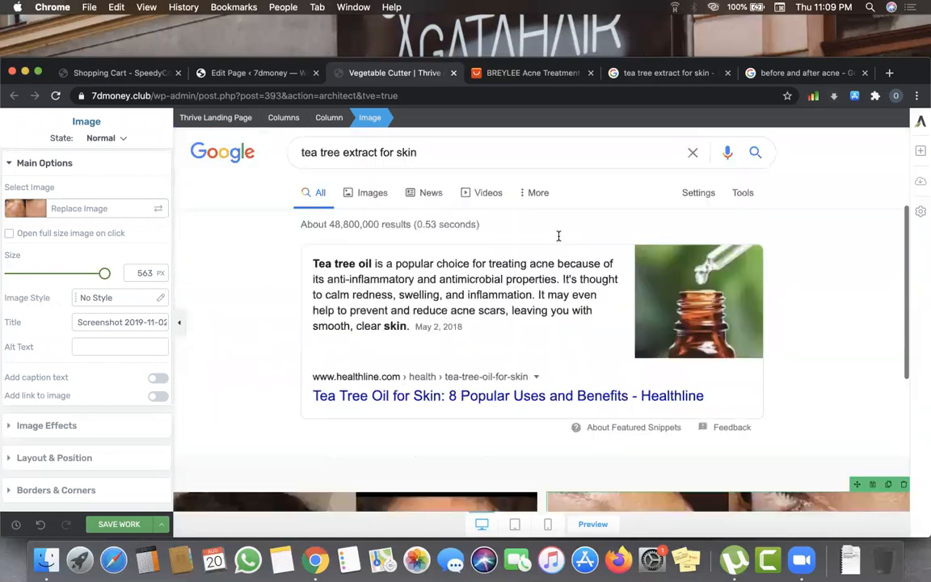
{"action": "scroll", "coordinate": [557, 238], "scroll_direction": "down", "scroll_amount": 6}
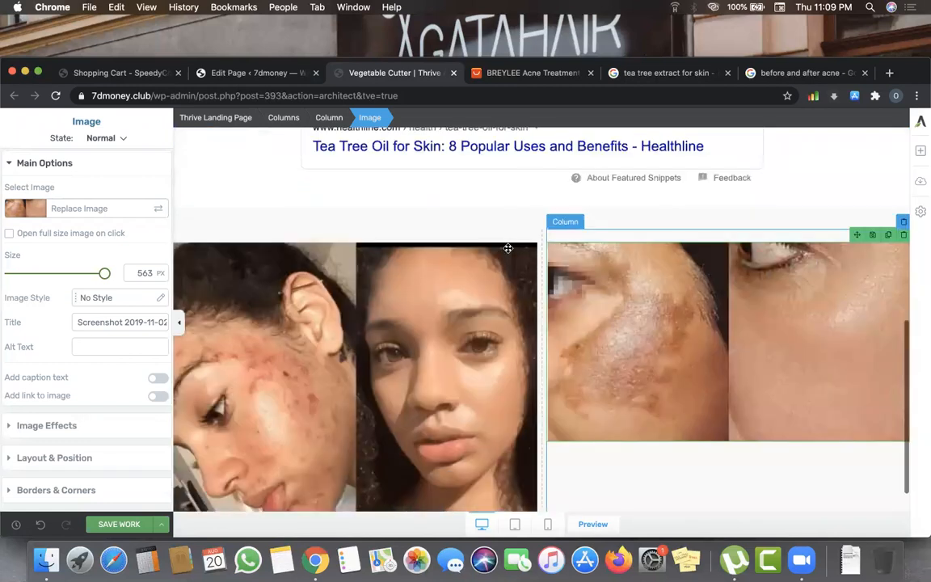
{"action": "scroll", "coordinate": [454, 241], "scroll_direction": "up", "scroll_amount": 10}
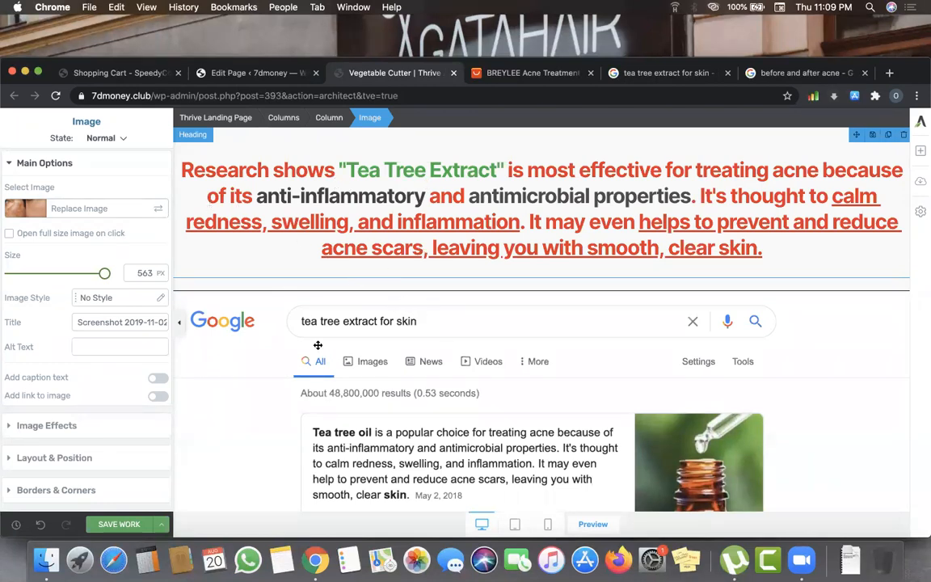
{"action": "scroll", "coordinate": [318, 345], "scroll_direction": "down", "scroll_amount": 9}
{"action": "scroll", "coordinate": [724, 425], "scroll_direction": "down", "scroll_amount": 2}
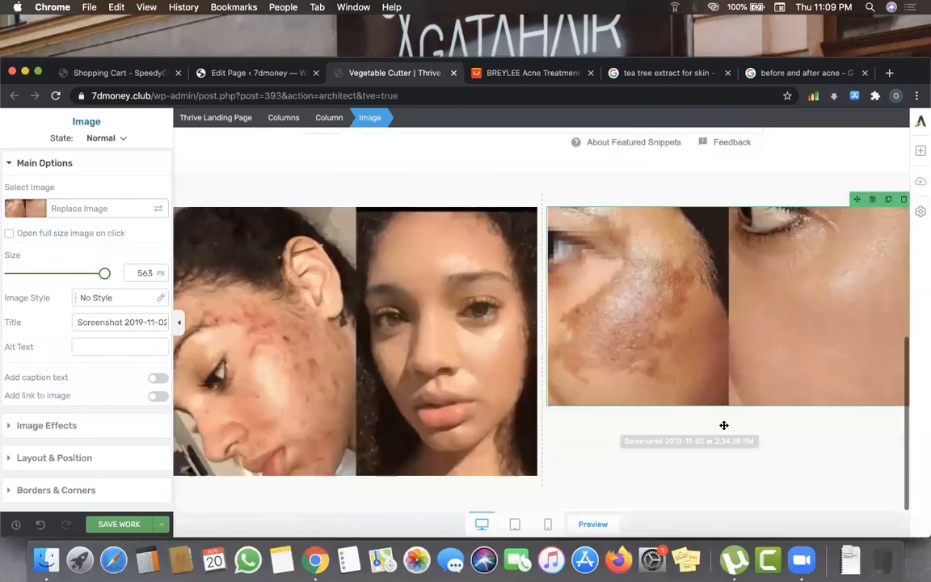
{"action": "scroll", "coordinate": [769, 450], "scroll_direction": "up", "scroll_amount": 9}
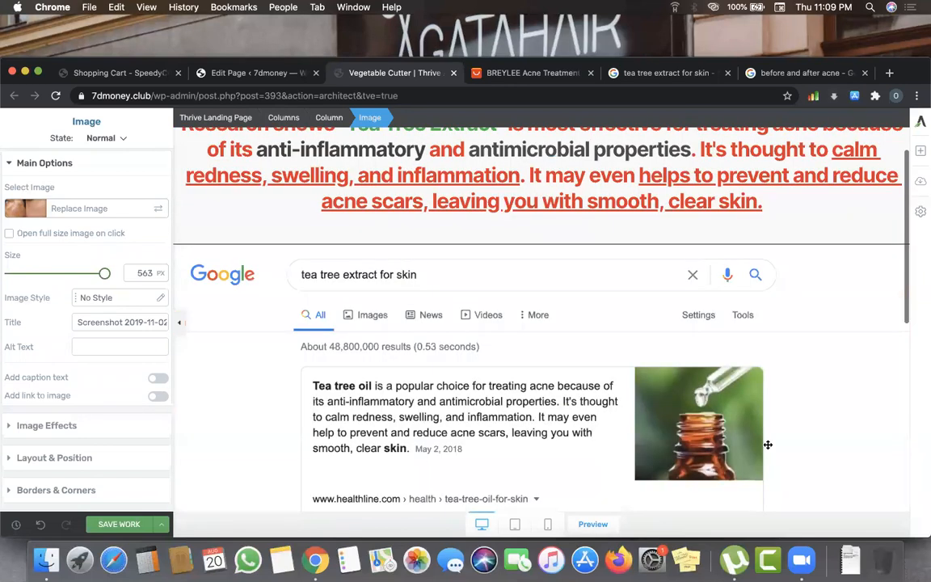
{"action": "scroll", "coordinate": [770, 440], "scroll_direction": "down", "scroll_amount": 9}
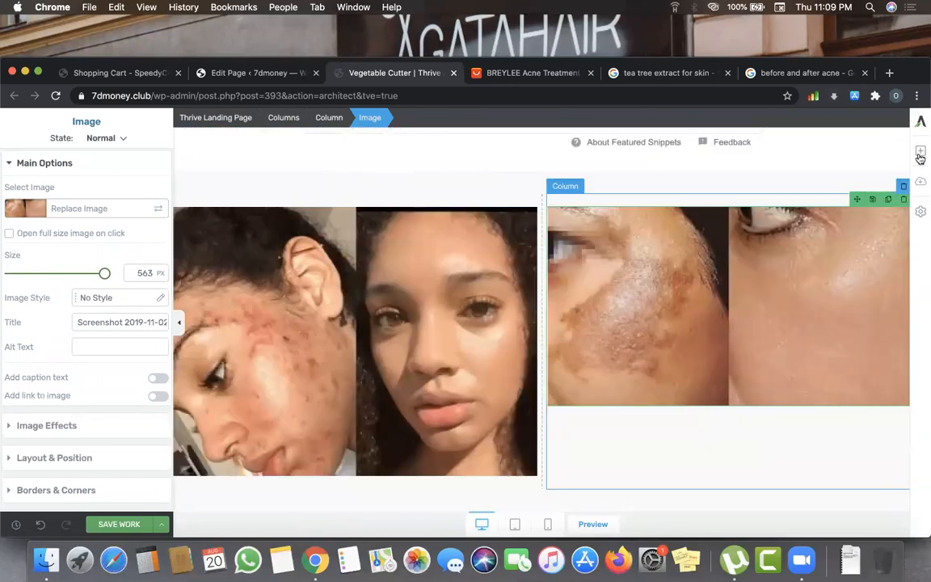
{"action": "left_click", "coordinate": [920, 155]}
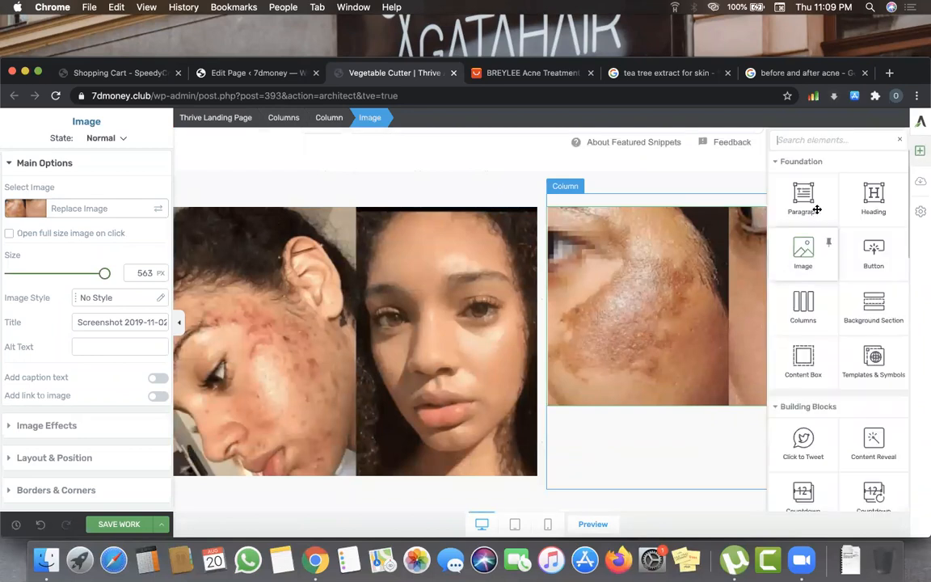
- Drop a Heading element below the acne photos and set it to Heading 4
{"action": "left_click_drag", "start_coordinate": [818, 211], "coordinate": [513, 479]}
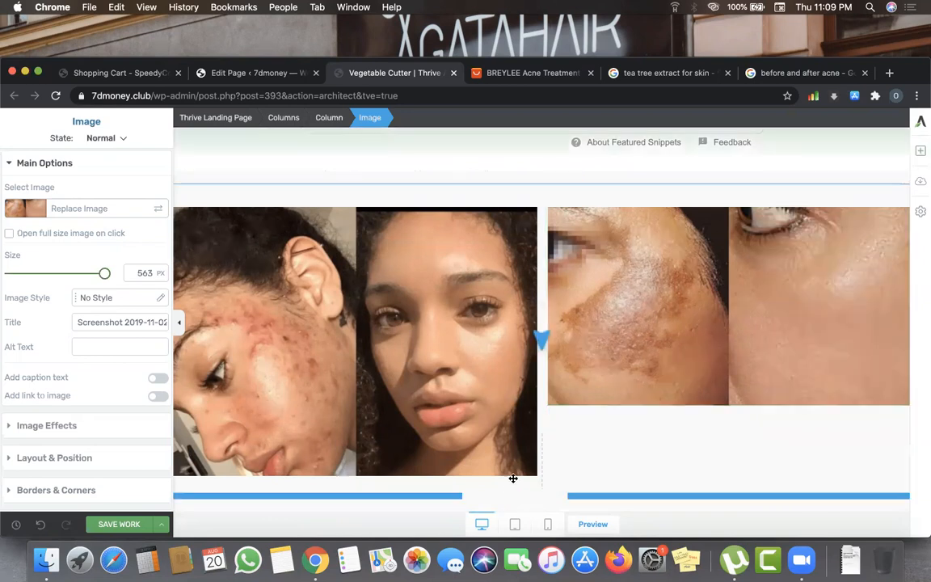
{"action": "left_click_drag", "start_coordinate": [540, 442], "coordinate": [485, 396]}
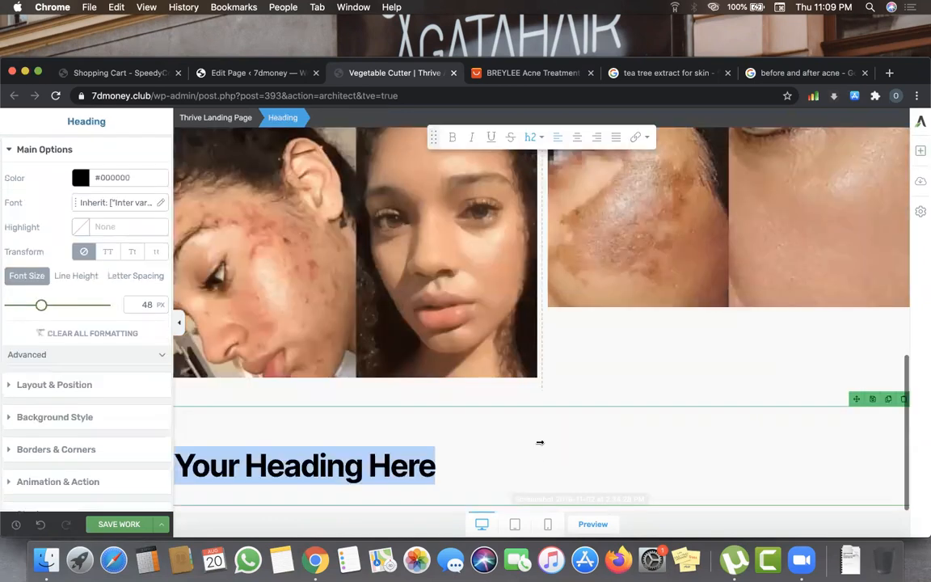
{"action": "left_click", "coordinate": [538, 139]}
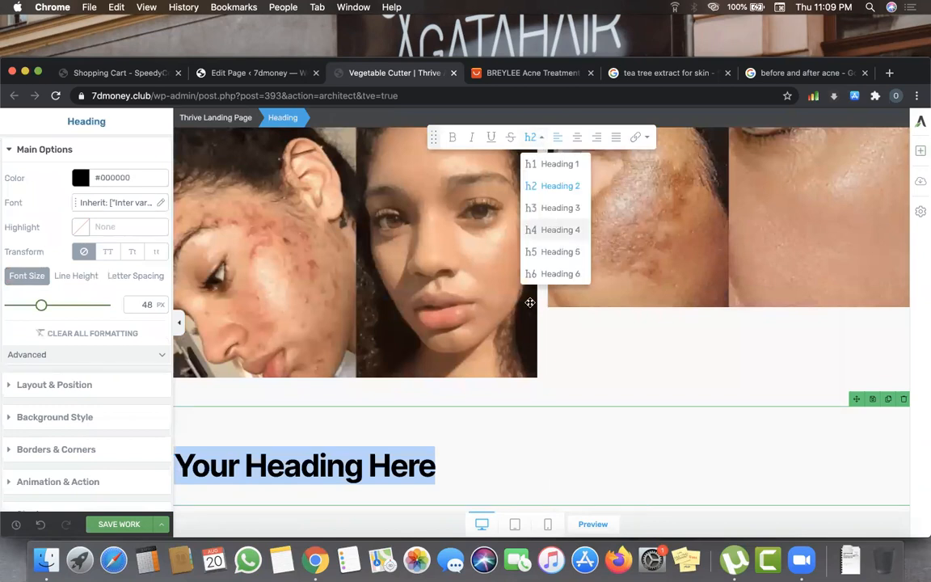
{"action": "left_click", "coordinate": [546, 228]}
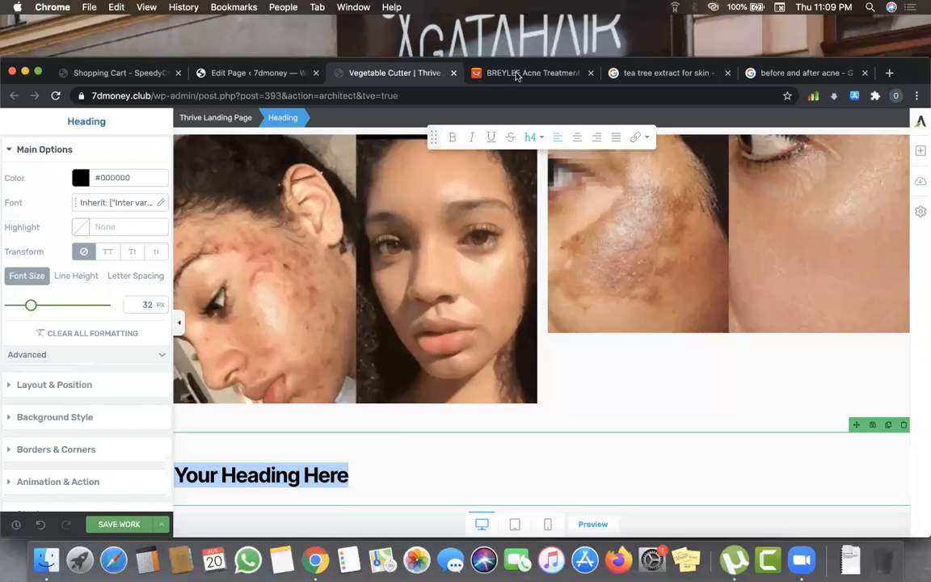
{"action": "key", "text": "ctrl+Tab"}
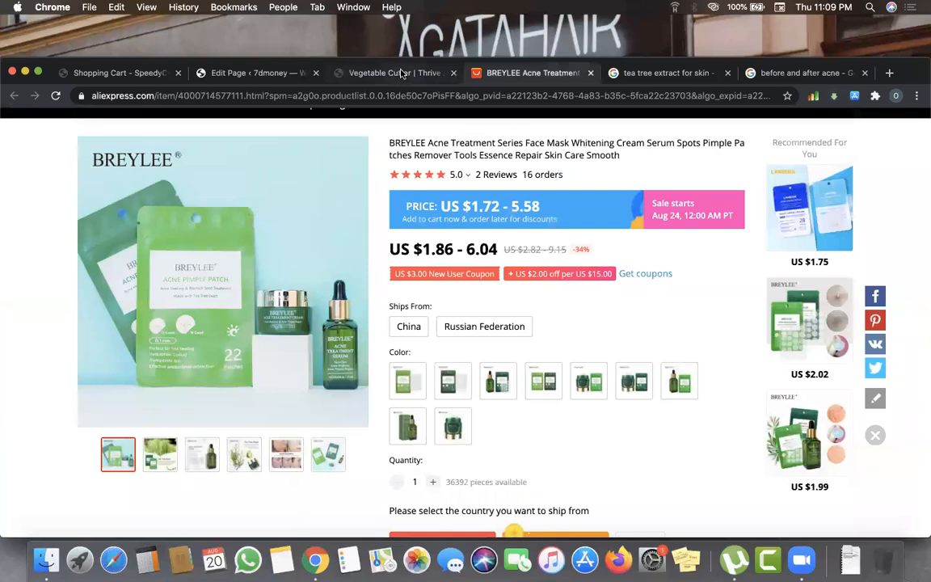
{"action": "key", "text": "ctrl+shift+Tab"}
- Type the heading 'The Breylee Tea Tree Extract Acne Set Works Perfectly for Acne!' and select it
{"action": "type", "text": "Th"}
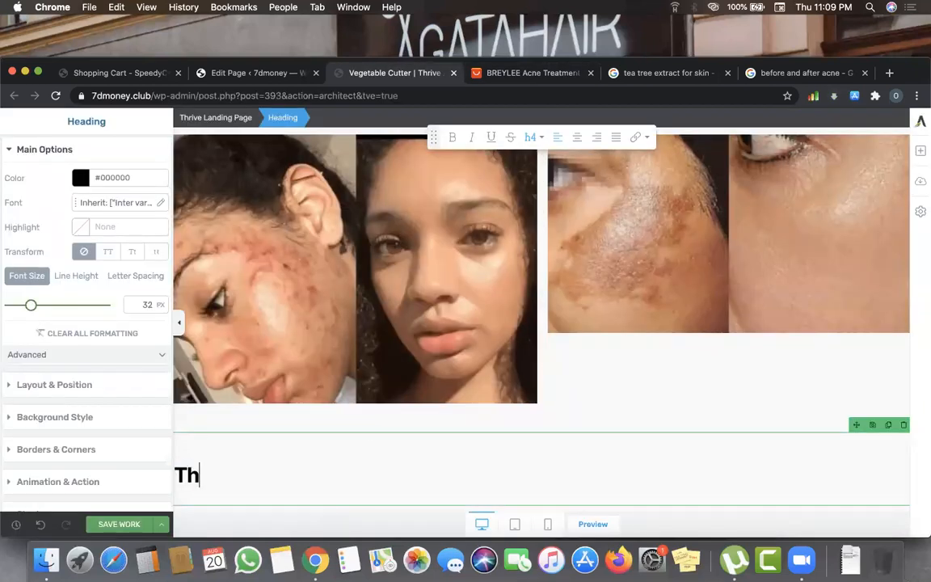
{"action": "type", "text": "e Breylee Tea "}
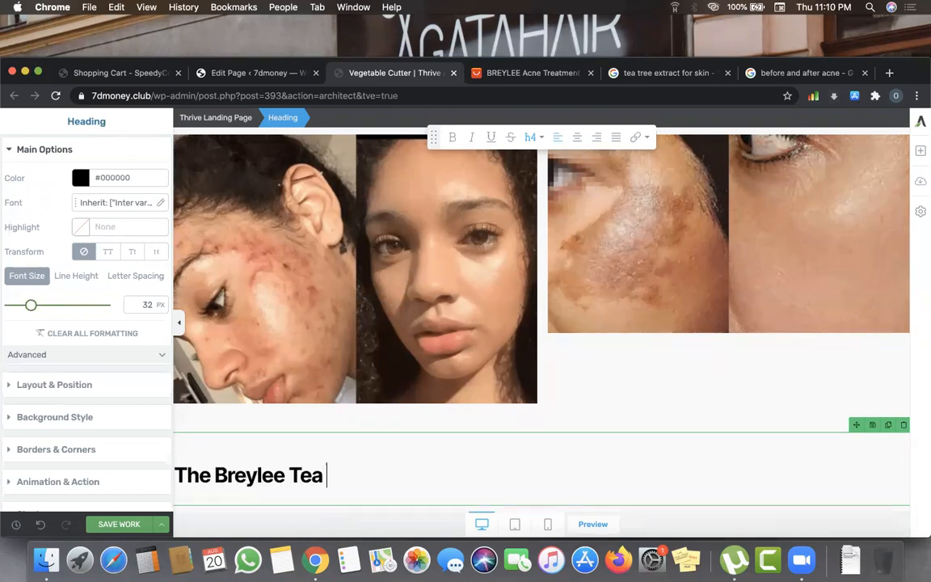
{"action": "type", "text": "Tree Ex"}
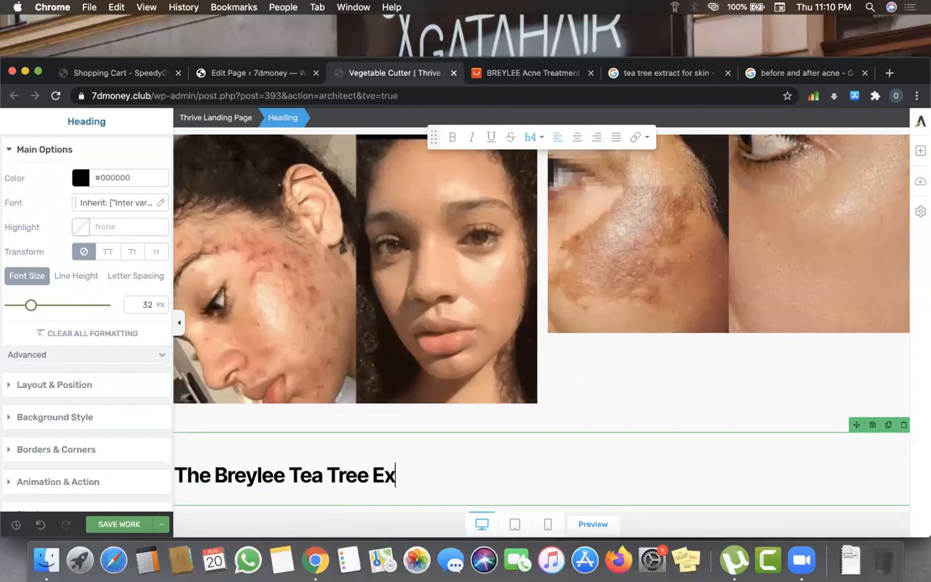
{"action": "type", "text": "tract "}
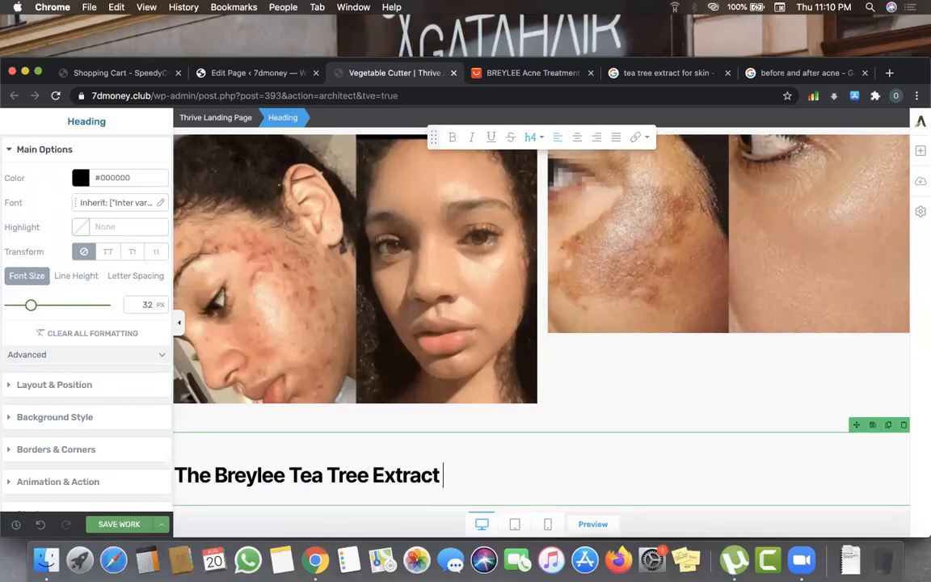
{"action": "type", "text": "Acne S"}
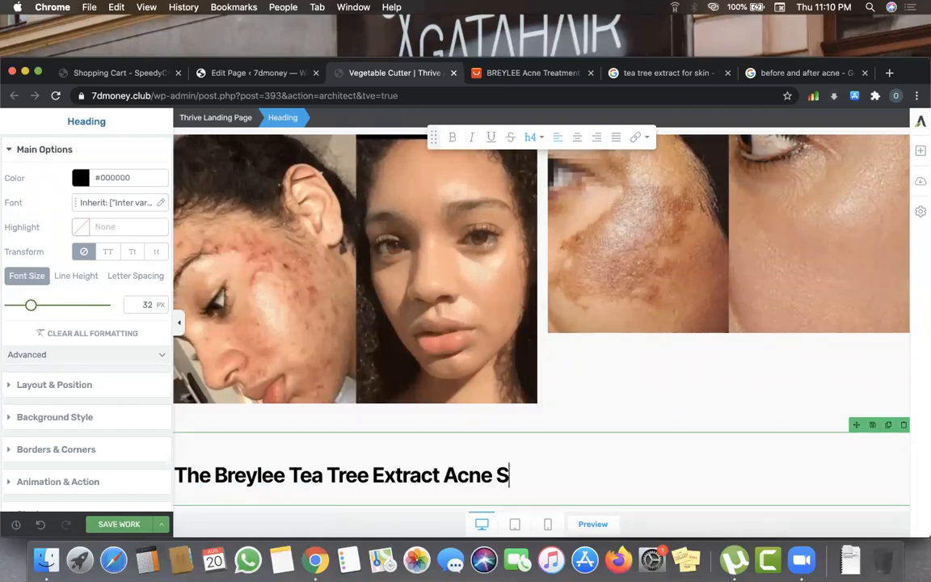
{"action": "type", "text": "et Woe"}
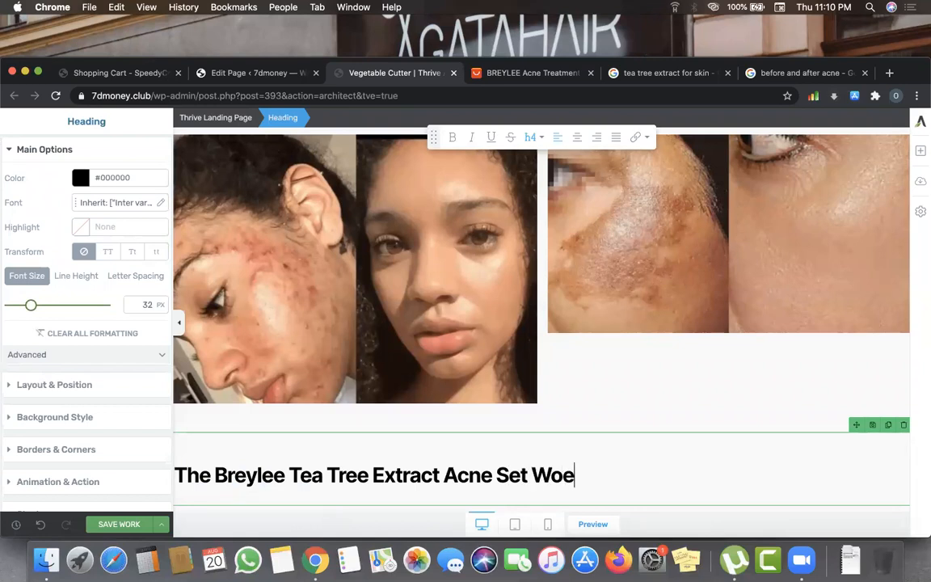
{"action": "key", "text": "BackSpace"}
{"action": "type", "text": "r"}
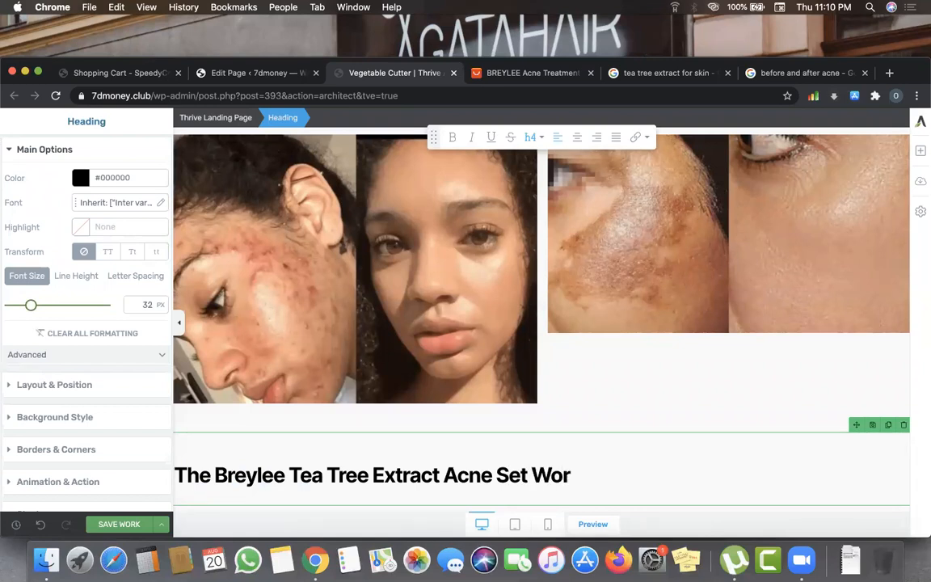
{"action": "type", "text": "ks Pefec"}
{"action": "key", "text": "BackSpace"}
{"action": "key", "text": "BackSpace"}
{"action": "key", "text": "BackSpace"}
{"action": "key", "text": "BackSpace"}
{"action": "type", "text": "erfectly "}
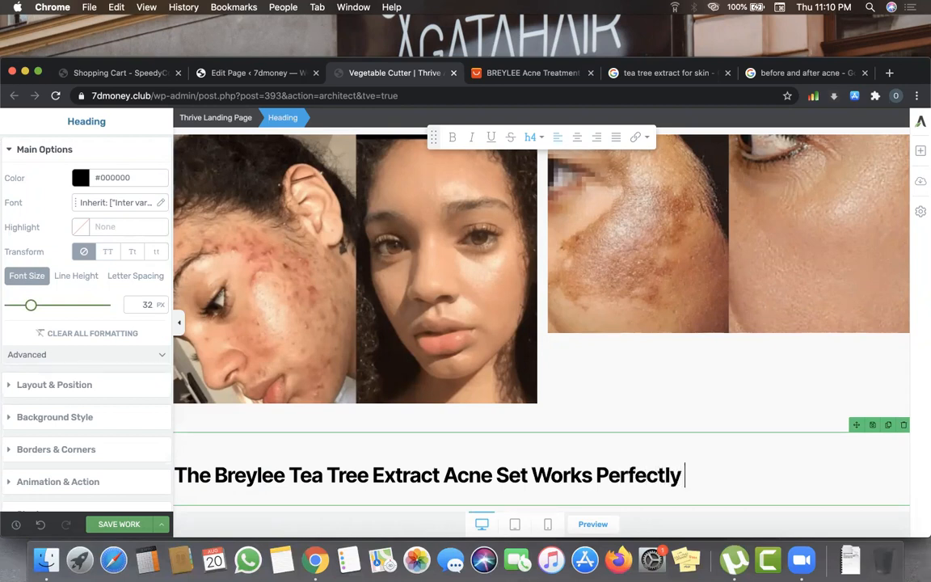
{"action": "type", "text": "for Acn"}
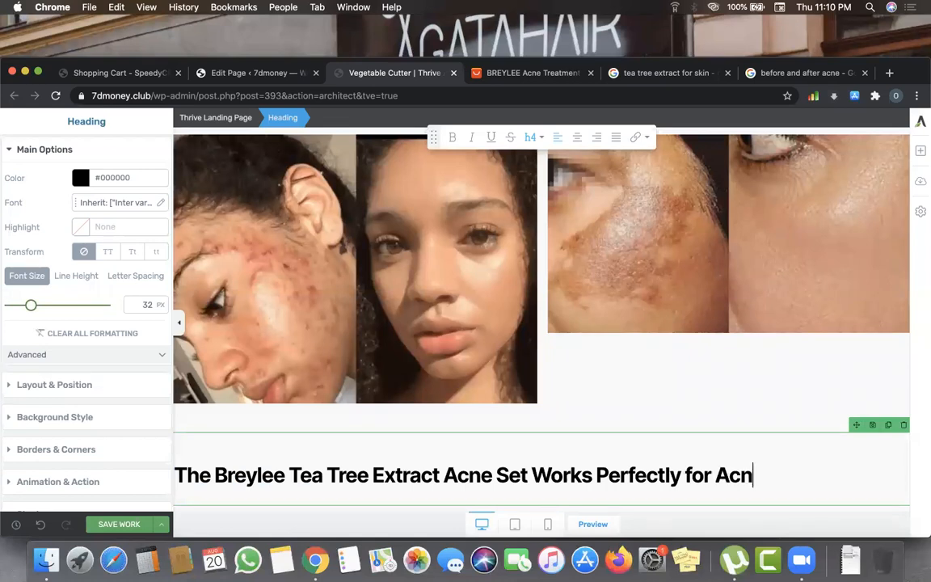
{"action": "type", "text": "e!"}
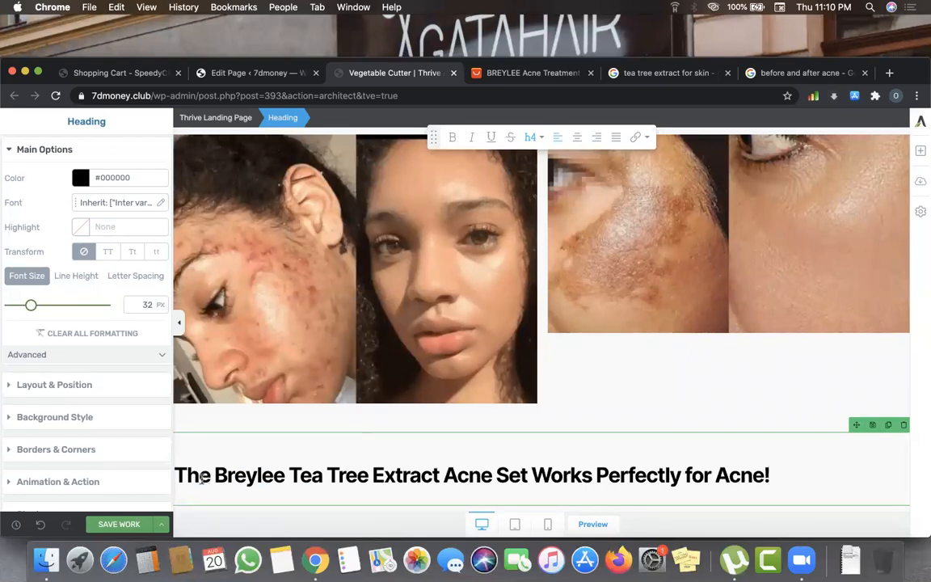
{"action": "left_click_drag", "start_coordinate": [184, 469], "coordinate": [774, 503]}
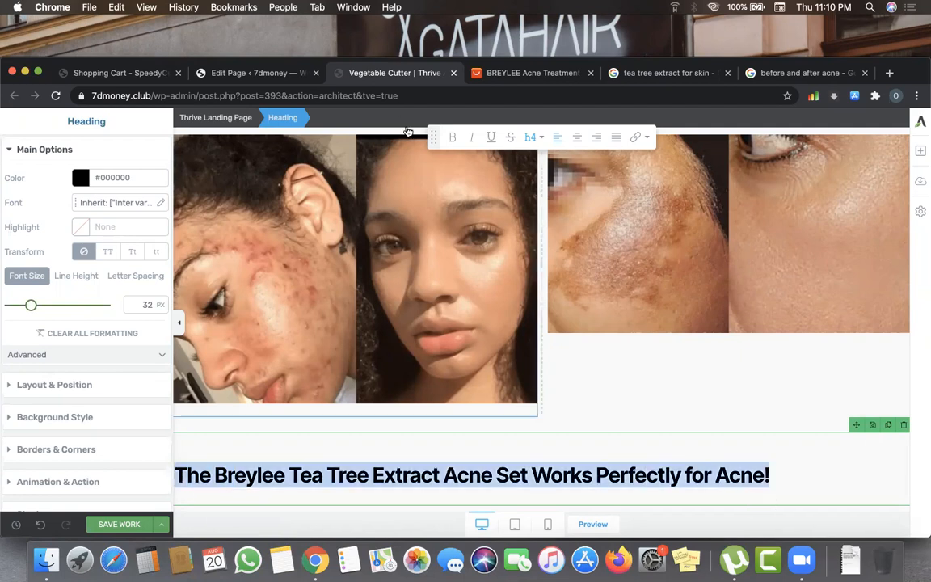
- Centre the heading and colour it green #4eb347
{"action": "left_click", "coordinate": [574, 138]}
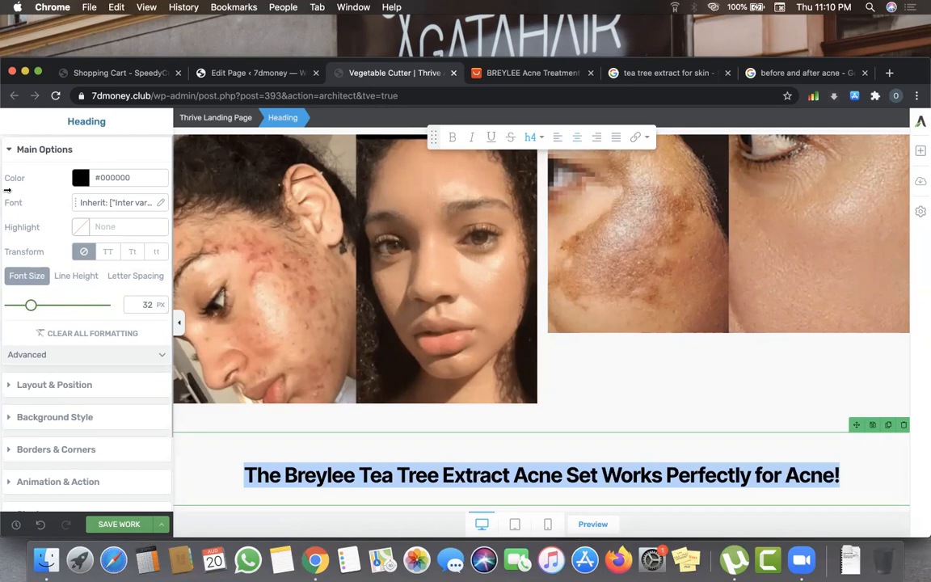
{"action": "left_click_drag", "start_coordinate": [29, 306], "coordinate": [36, 305]}
{"action": "left_click", "coordinate": [76, 176]}
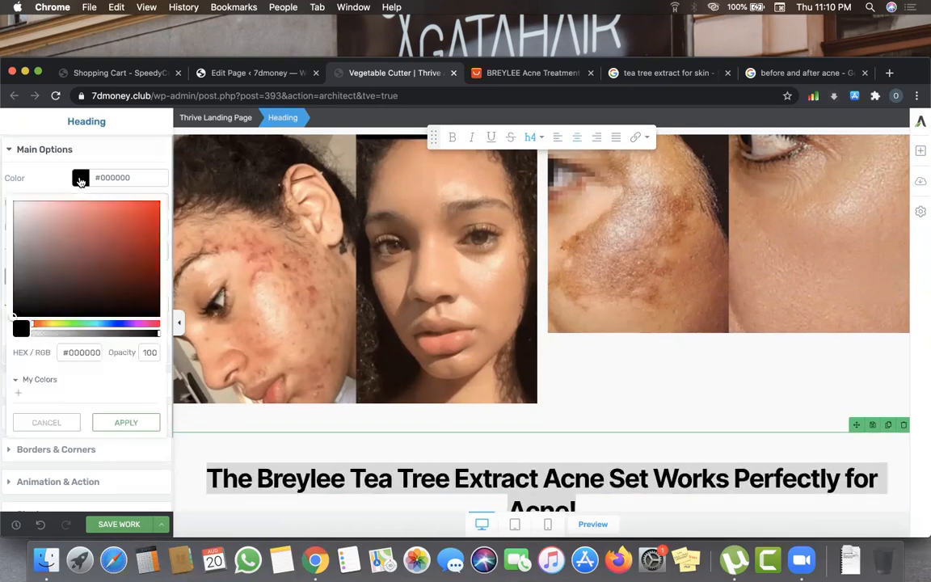
{"action": "left_click", "coordinate": [73, 326]}
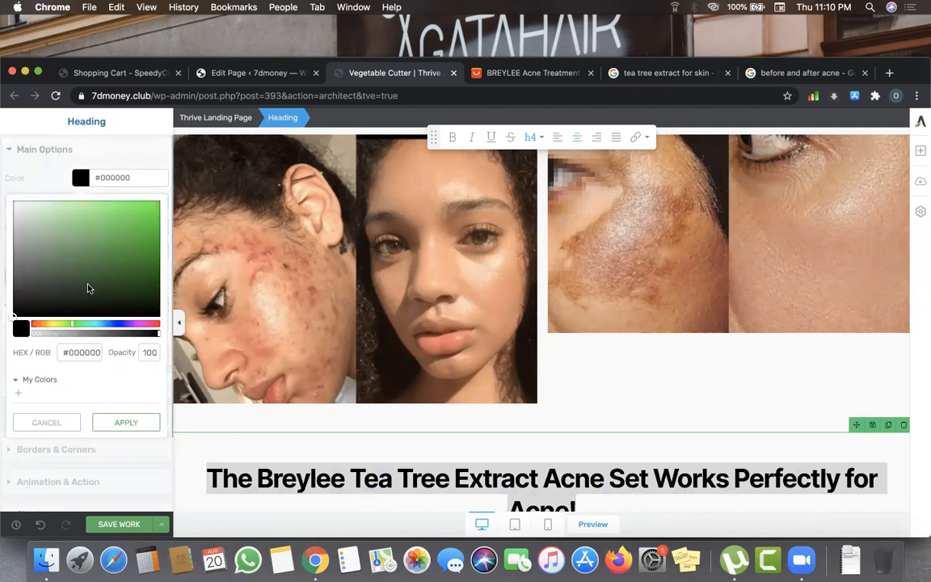
{"action": "left_click", "coordinate": [101, 270]}
{"action": "left_click", "coordinate": [102, 240]}
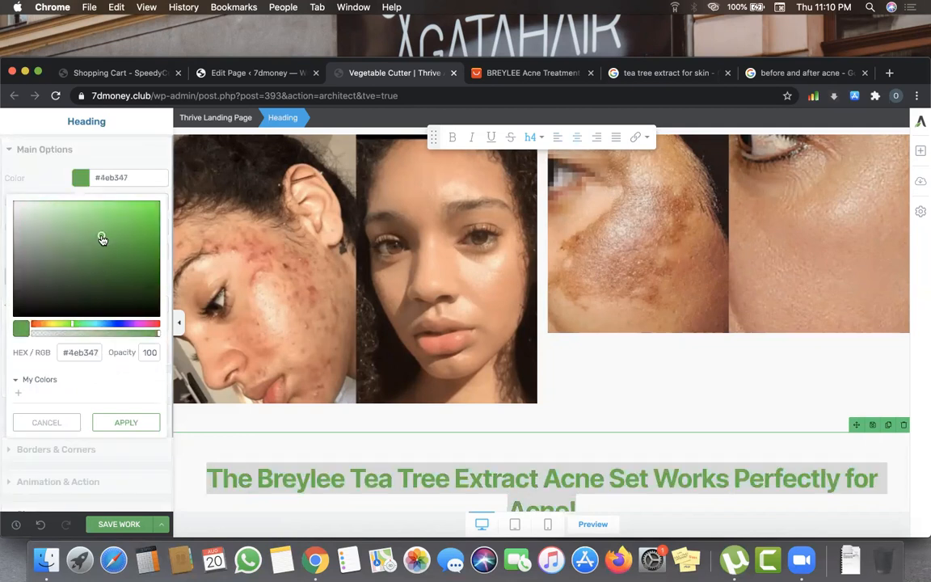
{"action": "left_click", "coordinate": [153, 422]}
- Enlarge the heading to 39 px so it fits on one line
{"action": "left_click_drag", "start_coordinate": [36, 305], "coordinate": [35, 306]}
{"action": "scroll", "coordinate": [386, 431], "scroll_direction": "down", "scroll_amount": 1}
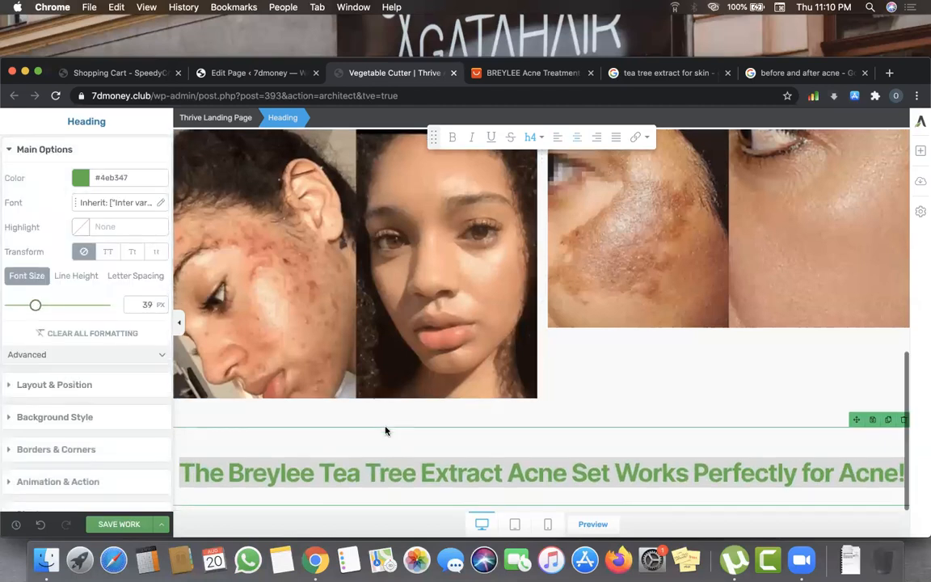
{"action": "left_click", "coordinate": [453, 447]}
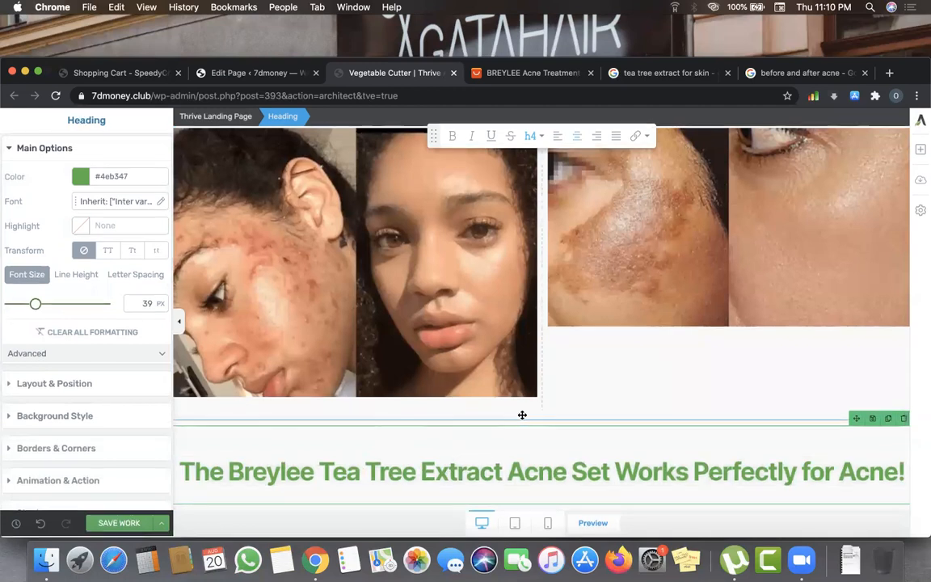
{"action": "left_click", "coordinate": [920, 151]}
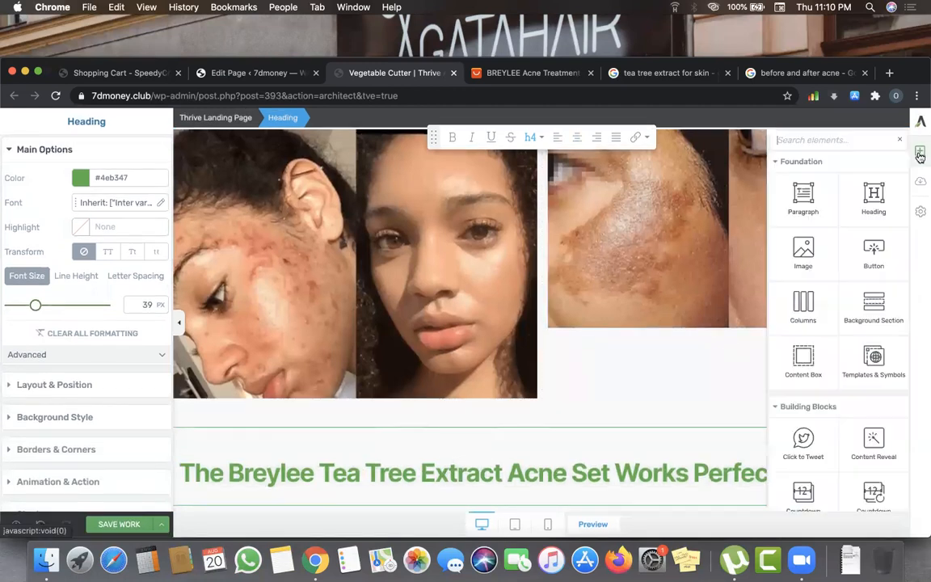
- Add a paragraph under the heading typing 'Pay On Delivery + Free shipping + Not Sold in st'
{"action": "left_click_drag", "start_coordinate": [808, 193], "coordinate": [590, 485]}
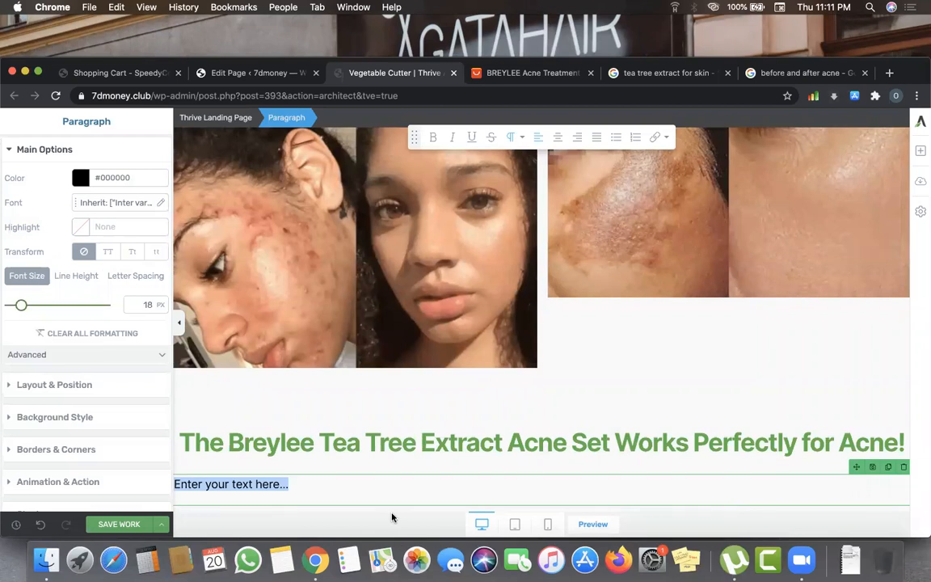
{"action": "type", "text": "Pay On d"}
{"action": "key", "text": "BackSpace"}
{"action": "key", "text": "BackSpace"}
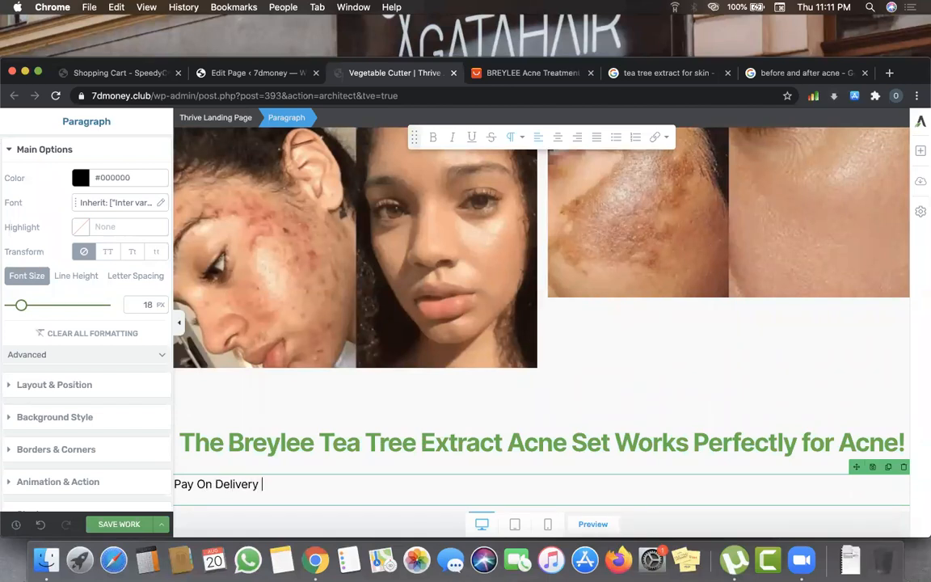
{"action": "type", "text": "Delivery ="}
{"action": "key", "text": "BackSpace"}
{"action": "type", "text": "+ Free shippi ng"}
{"action": "key", "text": "BackSpace"}
{"action": "key", "text": "BackSpace"}
{"action": "key", "text": "BackSpace"}
{"action": "key", "text": "BackSpace"}
{"action": "type", "text": "ing + Not S"}
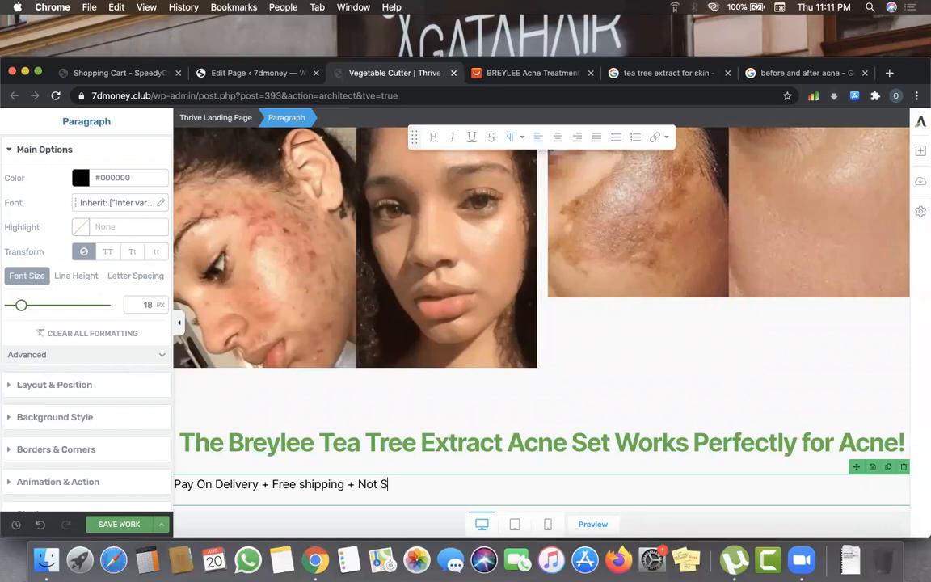
{"action": "type", "text": "old in stores"}
- Capitalise 'Stores' and make the whole delivery-terms line bold
{"action": "left_click", "coordinate": [424, 484]}
{"action": "key", "text": "BackSpace"}
{"action": "type", "text": "Stores"}
{"action": "left_click_drag", "start_coordinate": [175, 483], "coordinate": [492, 481]}
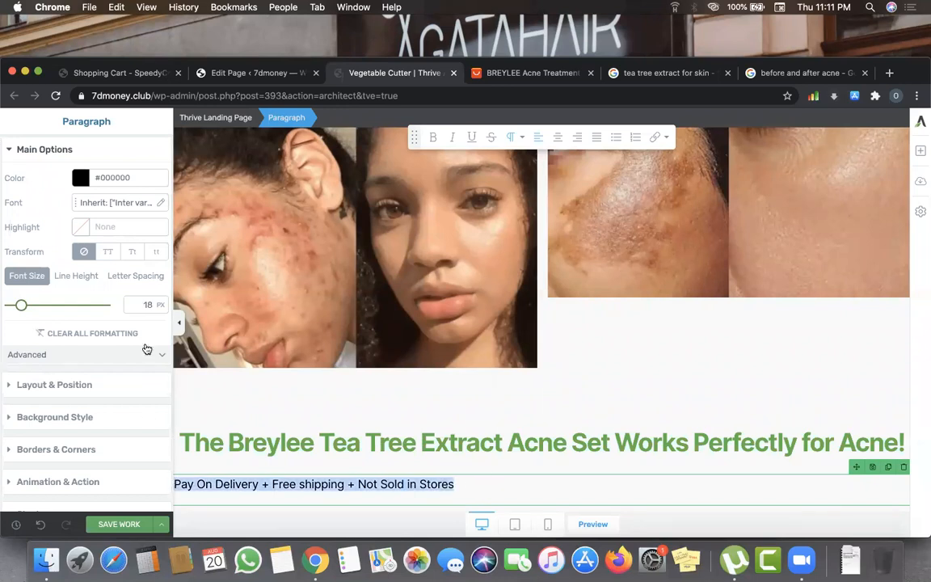
{"action": "left_click", "coordinate": [433, 141]}
- Insert a shopping-bags emoji before 'Pay On Delivery'
{"action": "left_click", "coordinate": [461, 483]}
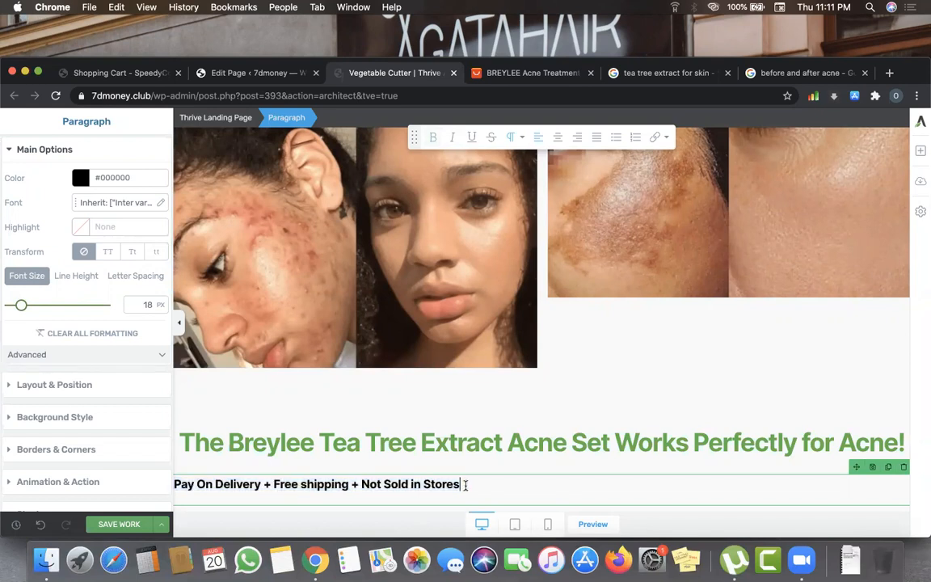
{"action": "left_click", "coordinate": [175, 485]}
{"action": "key", "text": "ctrl+super+space"}
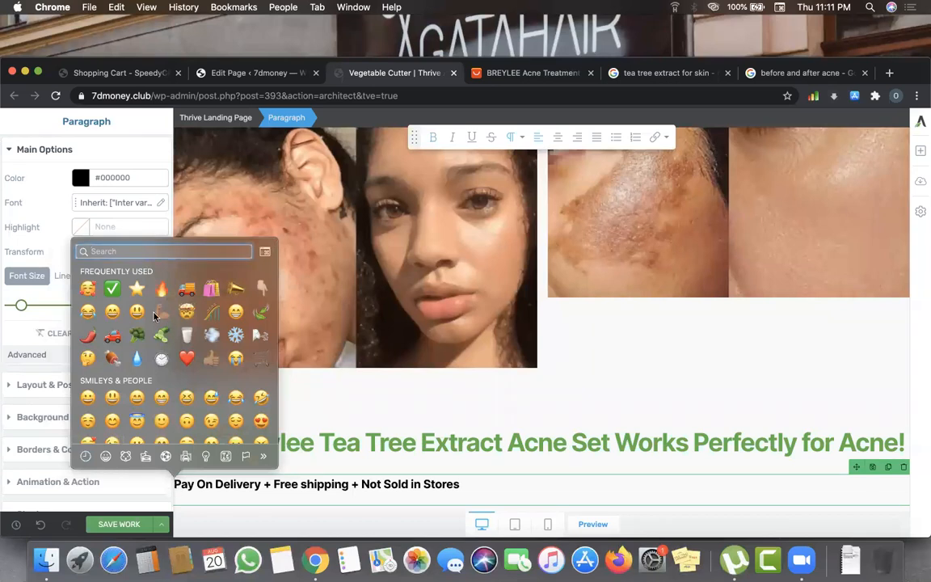
{"action": "left_click", "coordinate": [188, 289]}
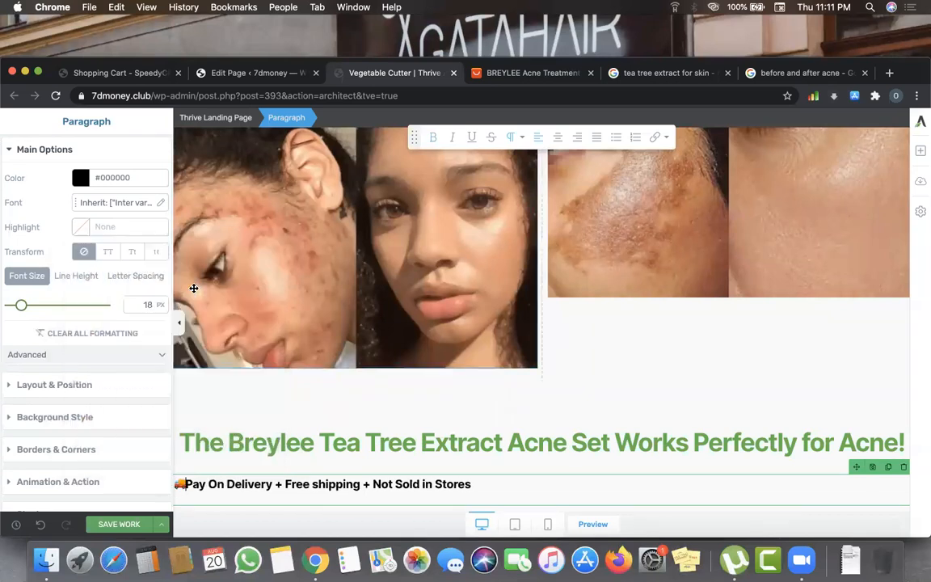
{"action": "key", "text": "BackSpace"}
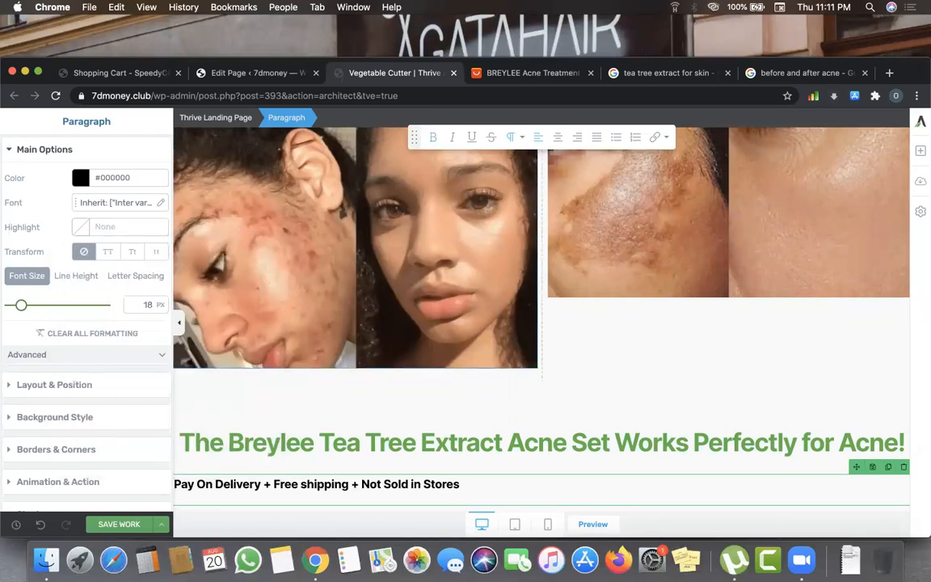
{"action": "key", "text": "ctrl+super+space"}
{"action": "left_click", "coordinate": [212, 289]}
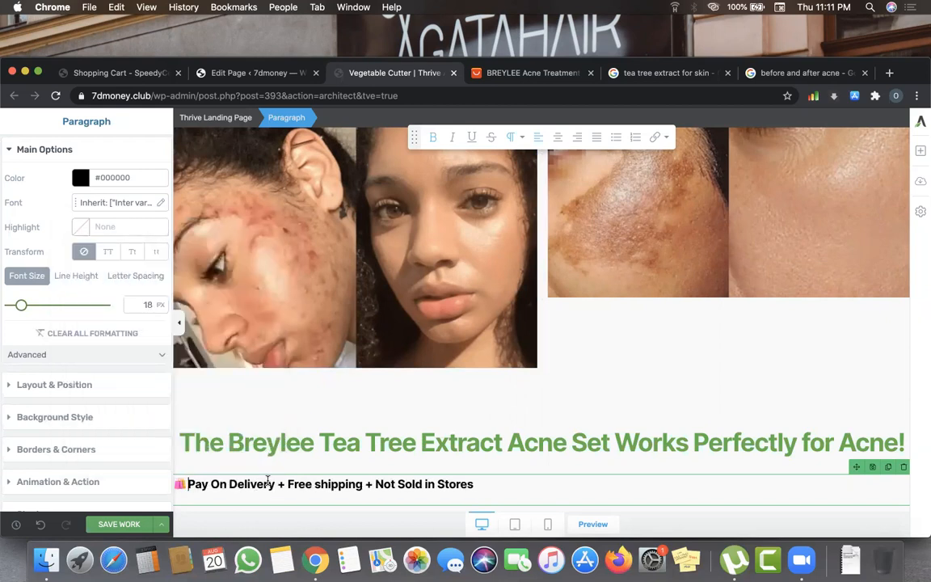
- Add a truck emoji before 'Free shipping' and a megaphone before 'Not Sold in Stores', then centre the line
{"action": "key", "text": "ctrl+super+space"}
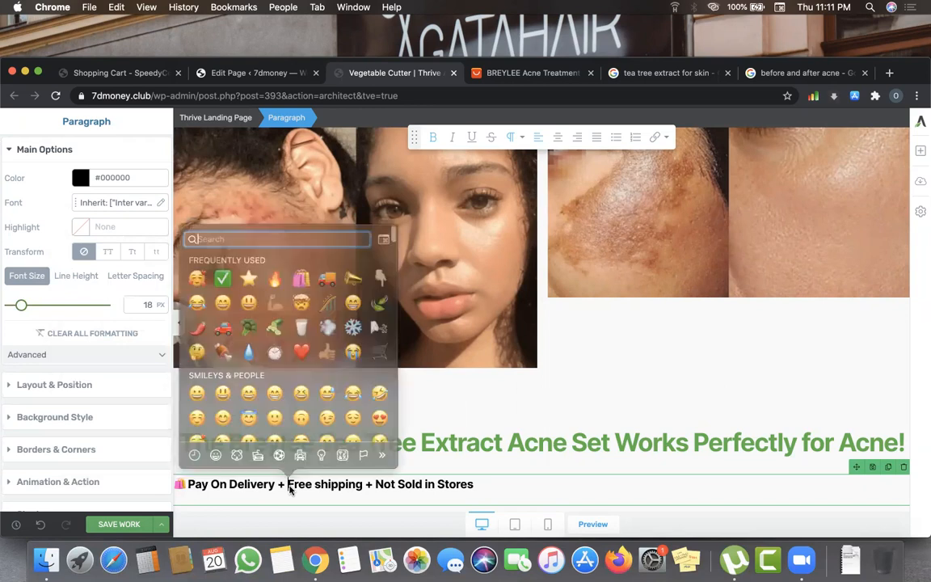
{"action": "left_click", "coordinate": [325, 290]}
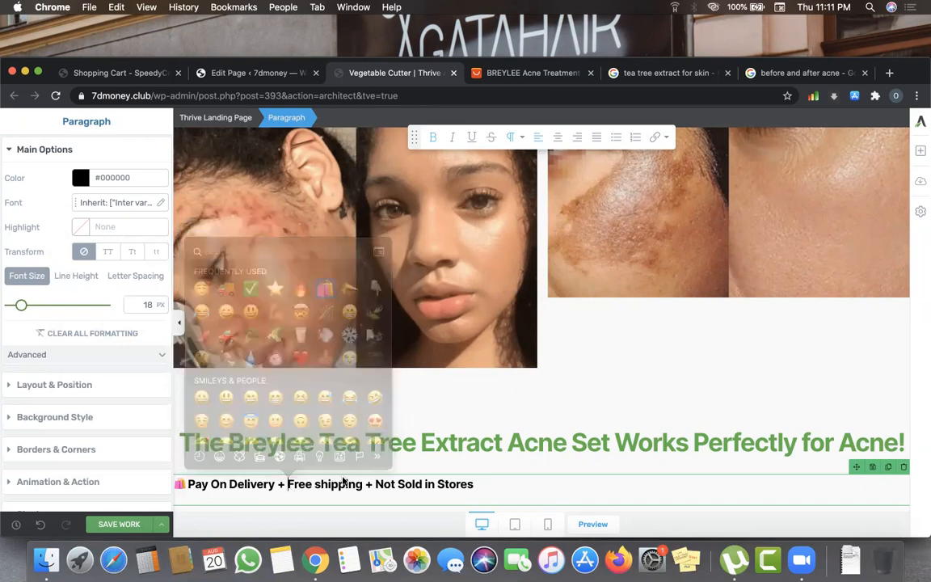
{"action": "left_click", "coordinate": [391, 485]}
{"action": "key", "text": "ctrl+super+space"}
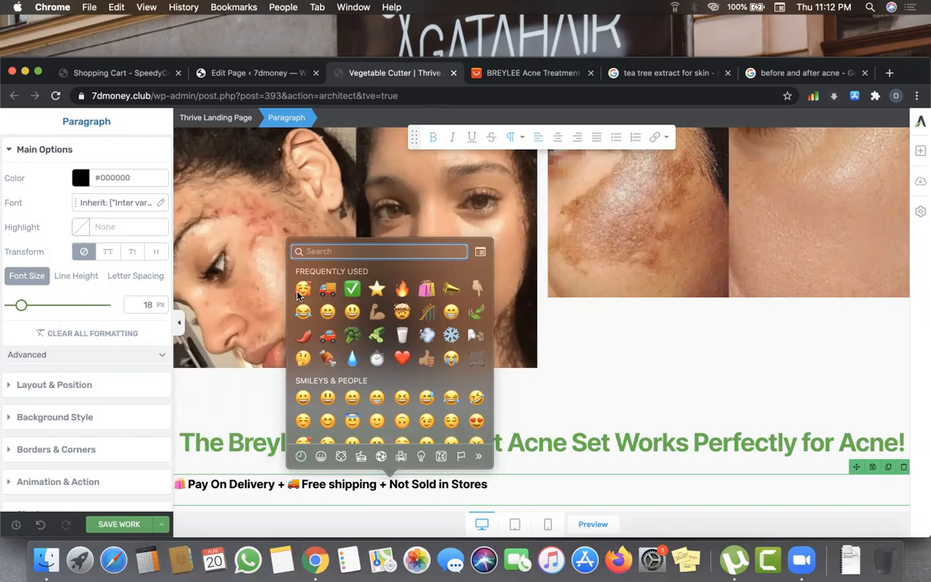
{"action": "left_click", "coordinate": [451, 288]}
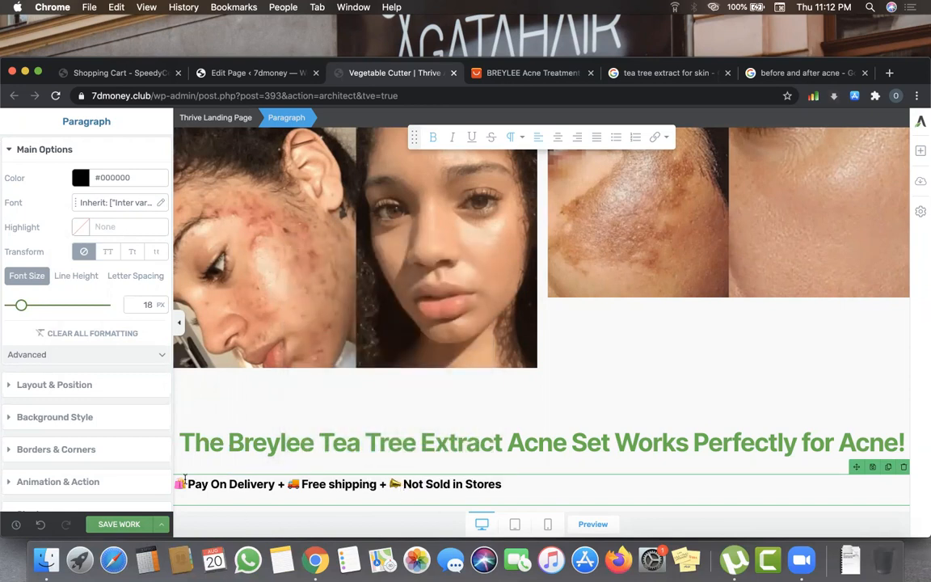
{"action": "left_click_drag", "start_coordinate": [175, 478], "coordinate": [502, 485]}
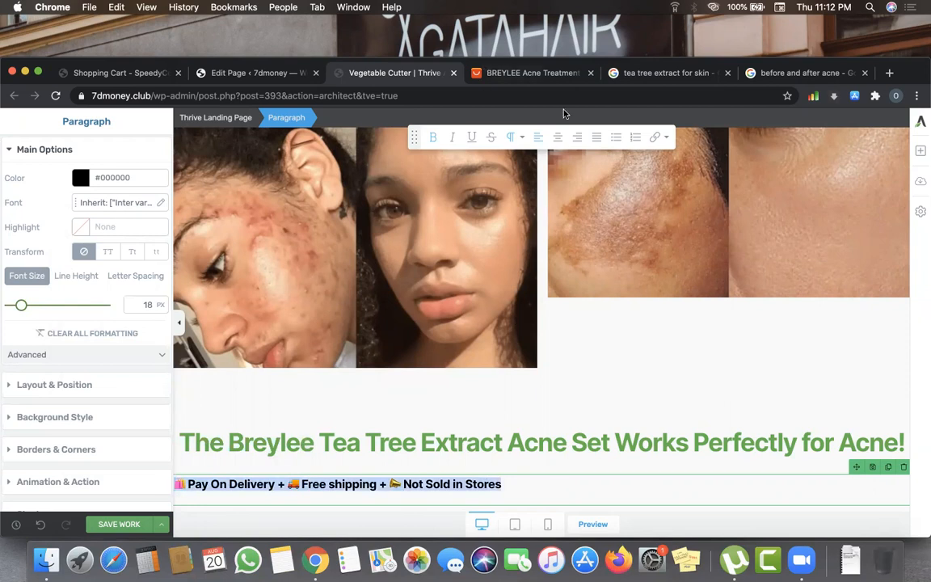
{"action": "left_click", "coordinate": [558, 137]}
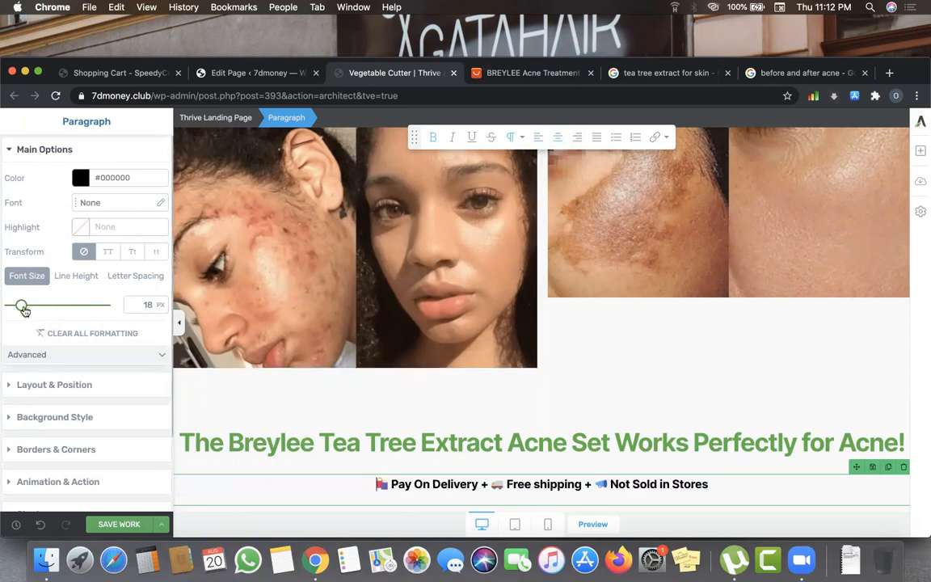
- Set the delivery line to 21 px and colour 'Pay On Delivery' dark grey
{"action": "left_click_drag", "start_coordinate": [21, 308], "coordinate": [24, 308]}
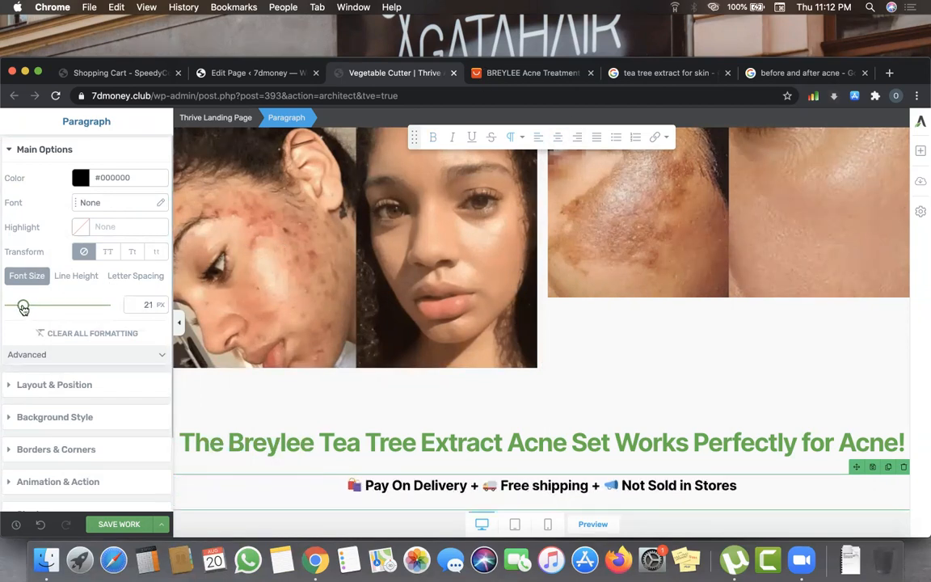
{"action": "left_click", "coordinate": [368, 473]}
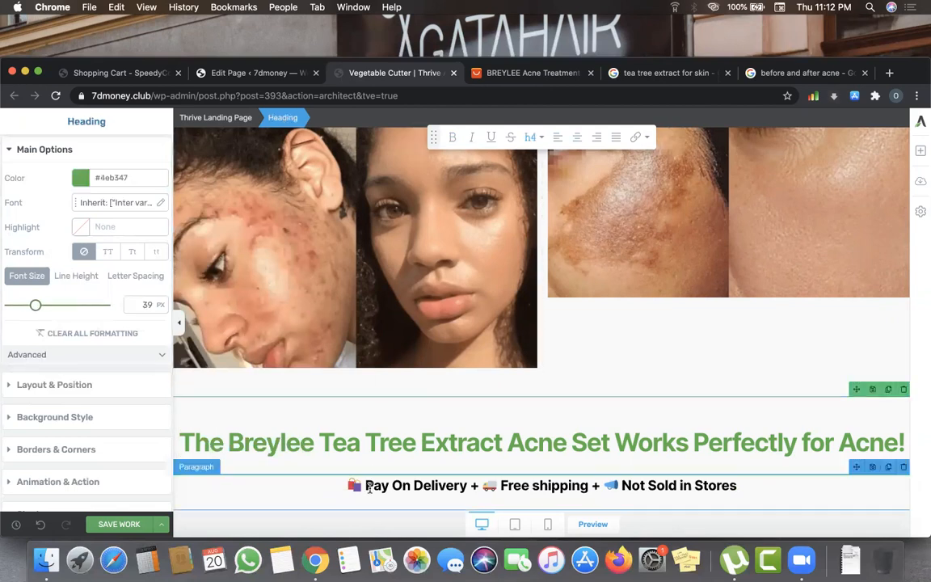
{"action": "left_click", "coordinate": [365, 485]}
{"action": "left_click_drag", "start_coordinate": [365, 486], "coordinate": [471, 486]}
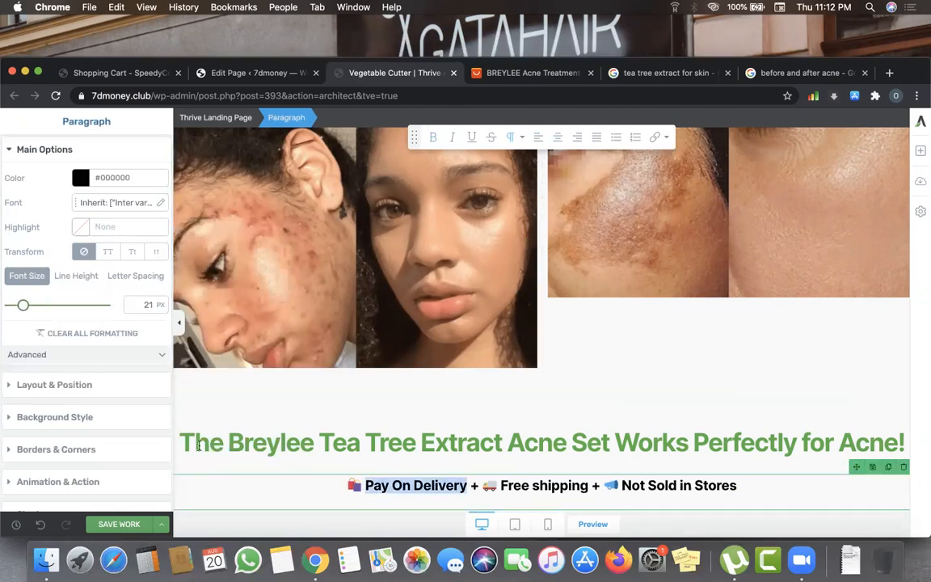
{"action": "left_click", "coordinate": [80, 177]}
{"action": "left_click", "coordinate": [16, 280]}
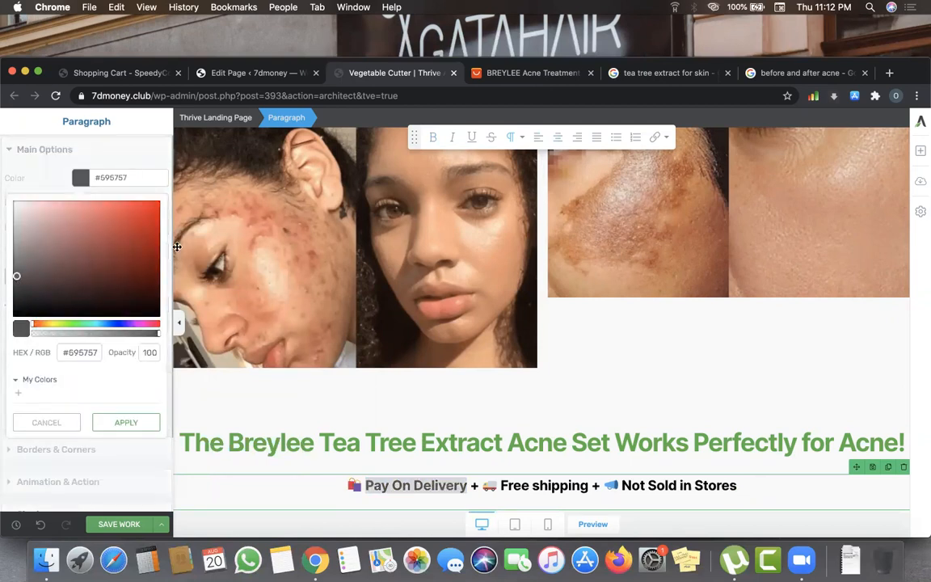
{"action": "left_click", "coordinate": [126, 422]}
- Colour 'Free shipping' orange #d47114
{"action": "left_click_drag", "start_coordinate": [500, 486], "coordinate": [590, 485]}
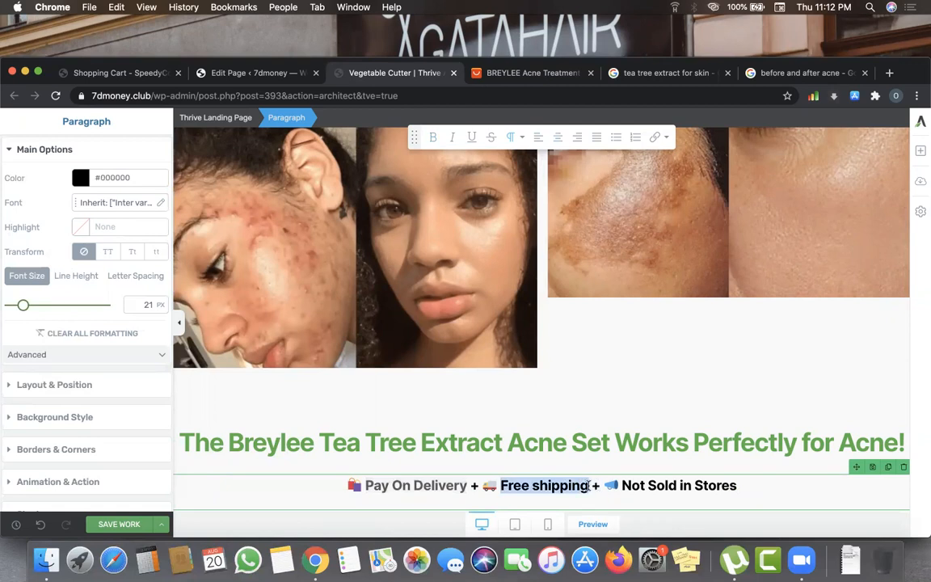
{"action": "left_click", "coordinate": [80, 177]}
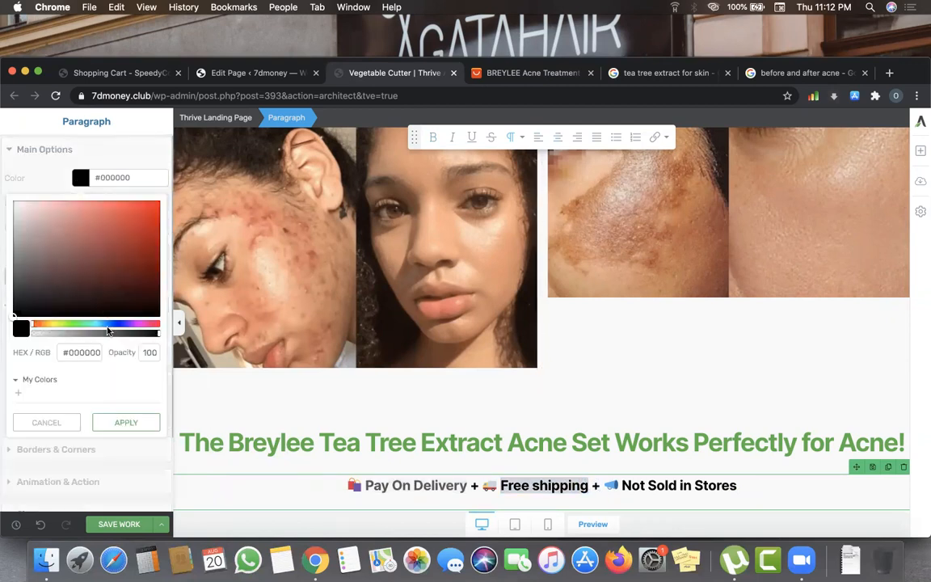
{"action": "left_click", "coordinate": [43, 325]}
{"action": "left_click", "coordinate": [118, 231]}
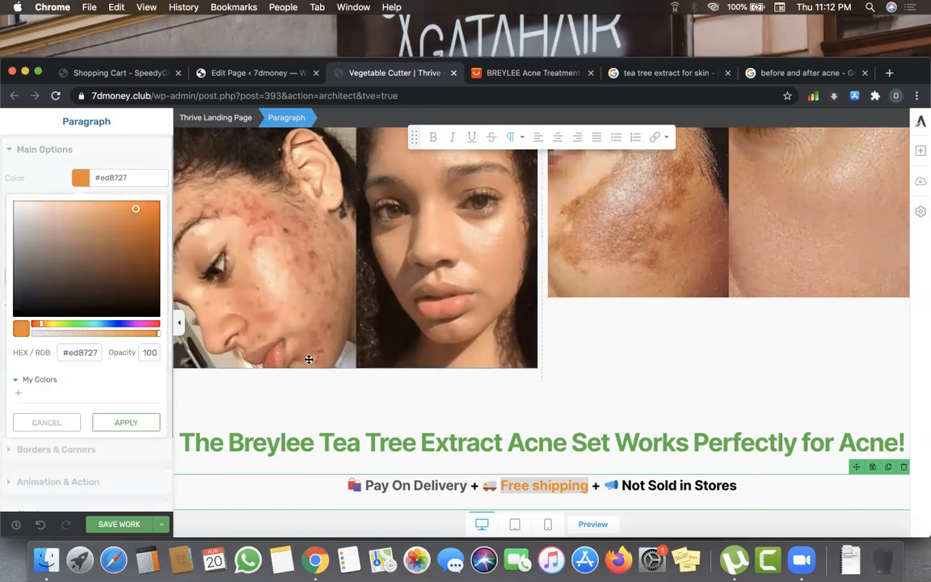
{"action": "left_click", "coordinate": [131, 230]}
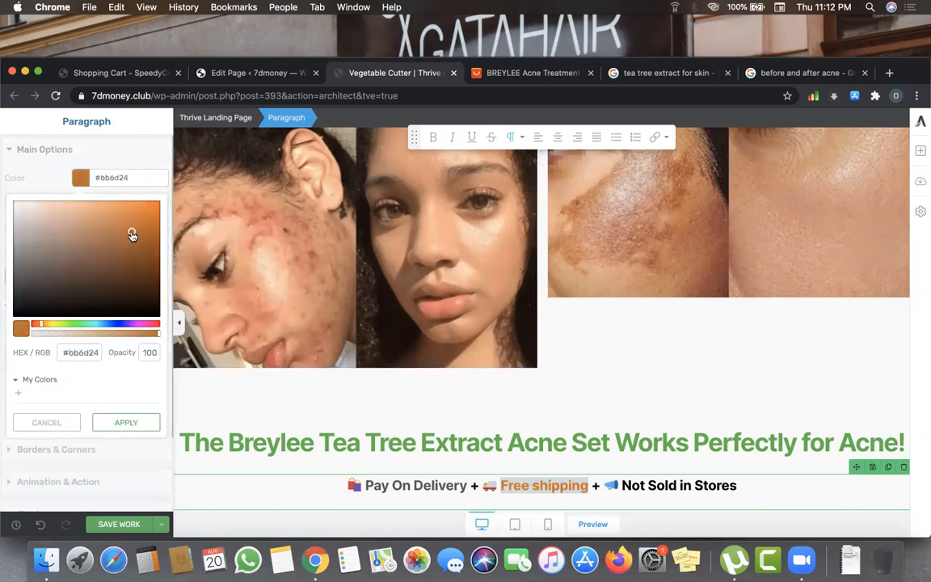
{"action": "left_click", "coordinate": [136, 225]}
{"action": "left_click", "coordinate": [146, 220]}
{"action": "left_click", "coordinate": [127, 422]}
- Colour 'Not Sold in Stores' red and save the page
{"action": "left_click_drag", "start_coordinate": [622, 485], "coordinate": [738, 483]}
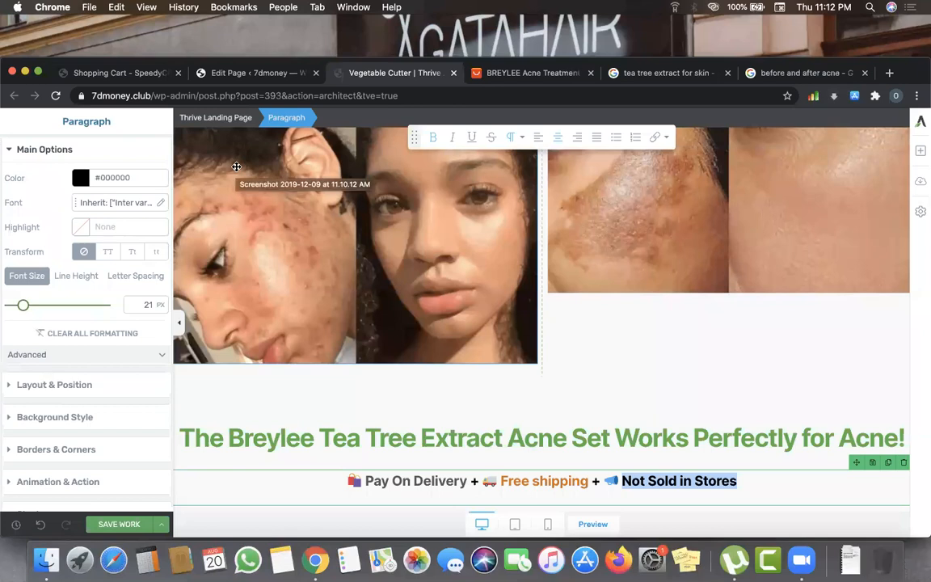
{"action": "left_click", "coordinate": [80, 183]}
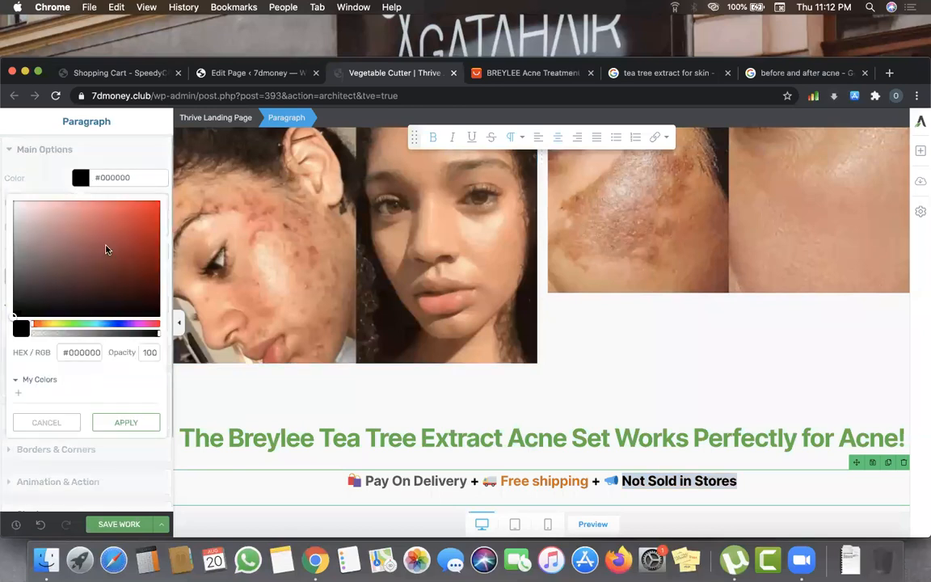
{"action": "left_click", "coordinate": [141, 223]}
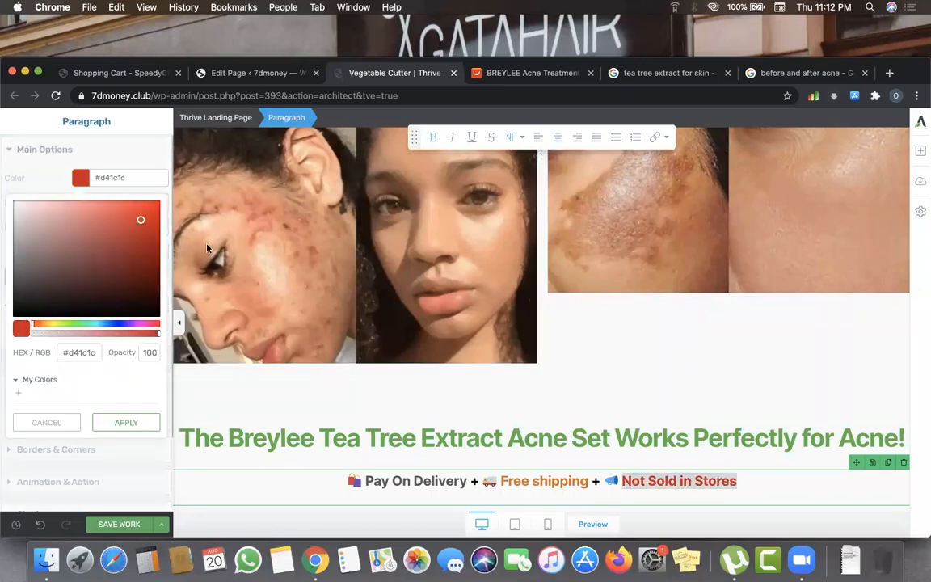
{"action": "left_click", "coordinate": [524, 480]}
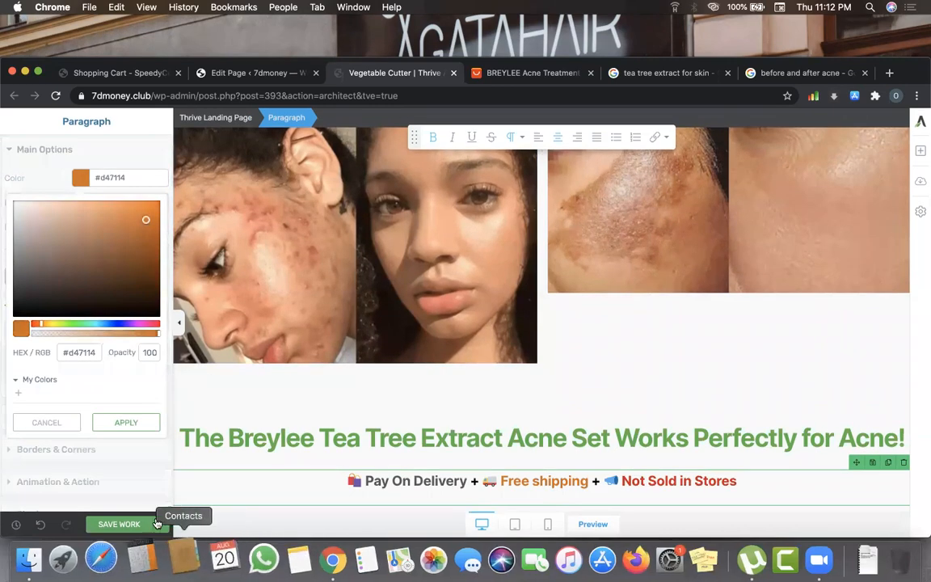
{"action": "left_click", "coordinate": [121, 525]}
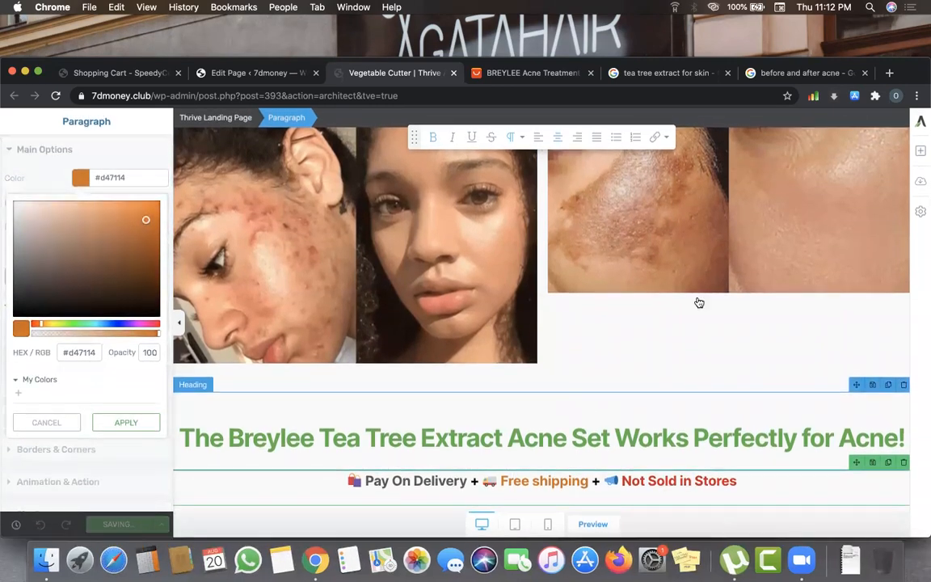
- Add a Columns element below the delivery line with the 1/2 | 1/2 layout
{"action": "scroll", "coordinate": [699, 304], "scroll_direction": "up", "scroll_amount": 5}
{"action": "scroll", "coordinate": [699, 300], "scroll_direction": "down", "scroll_amount": 5}
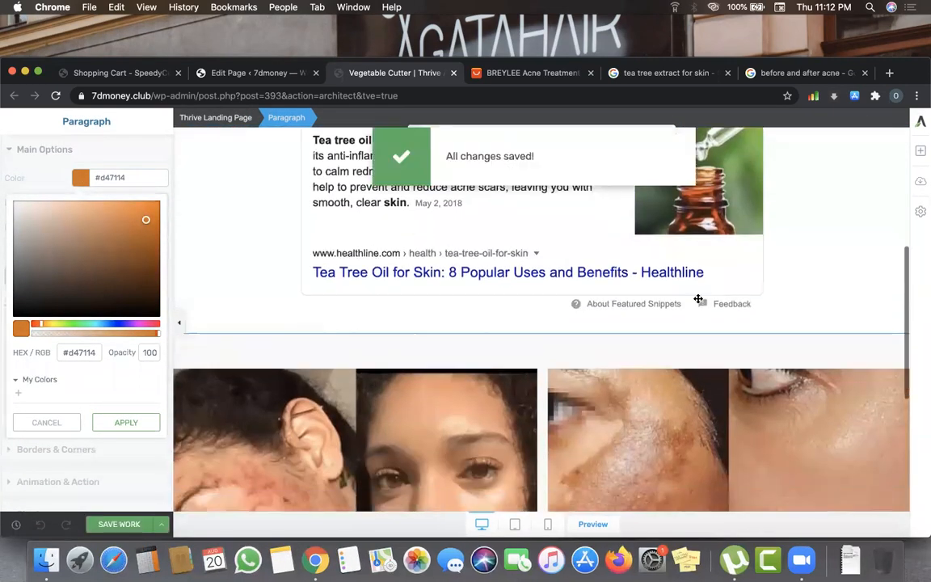
{"action": "left_click", "coordinate": [920, 151]}
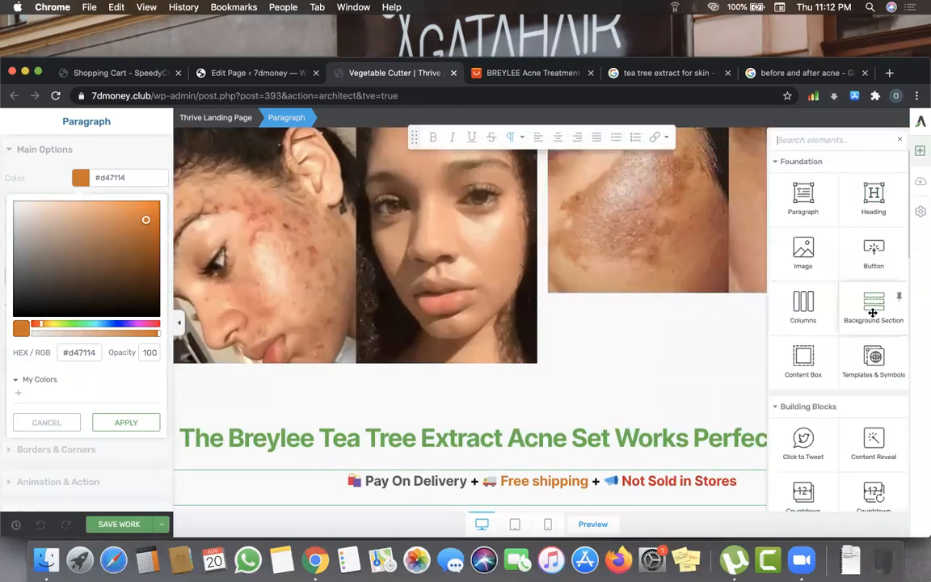
{"action": "left_click_drag", "start_coordinate": [803, 308], "coordinate": [708, 437]}
{"action": "left_click_drag", "start_coordinate": [664, 499], "coordinate": [667, 494]}
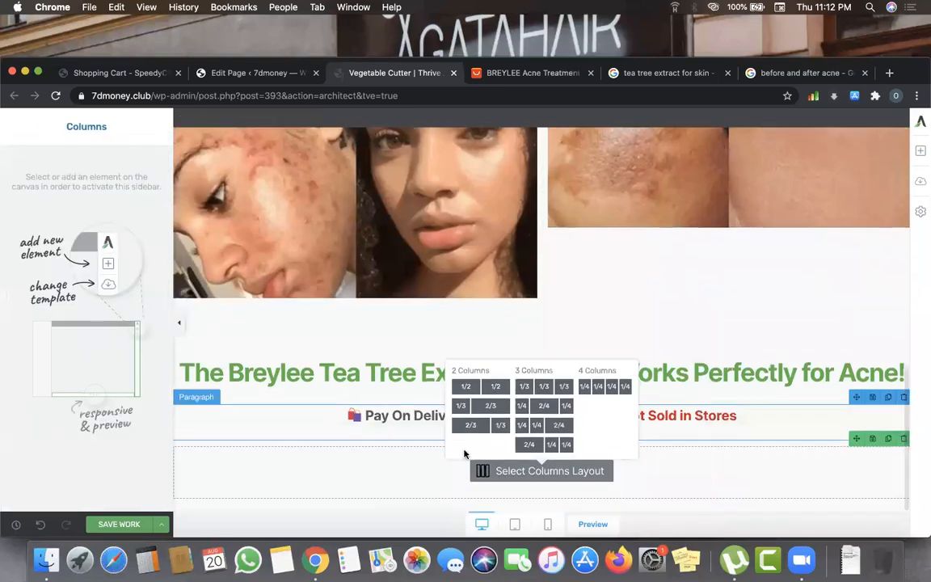
{"action": "left_click", "coordinate": [483, 386]}
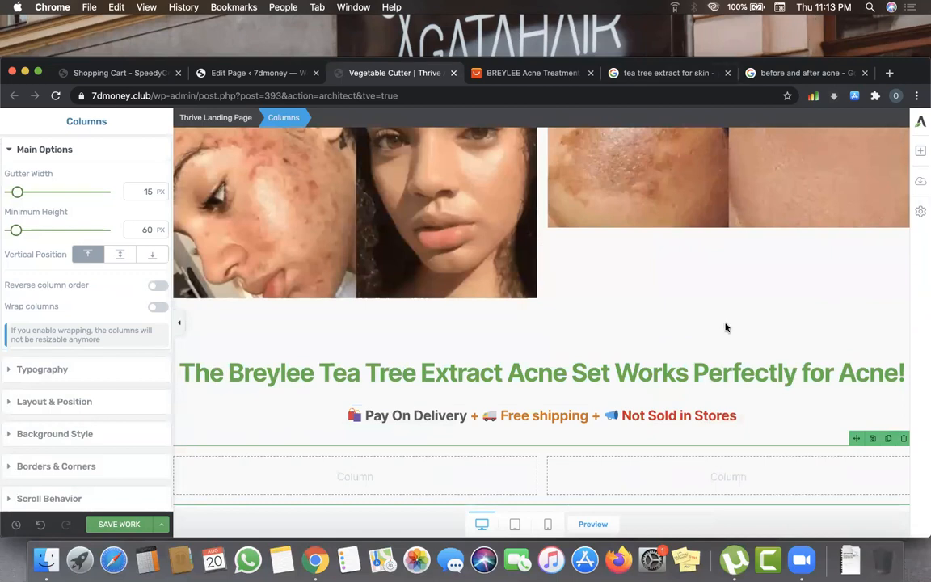
{"action": "scroll", "coordinate": [726, 327], "scroll_direction": "down", "scroll_amount": 1}
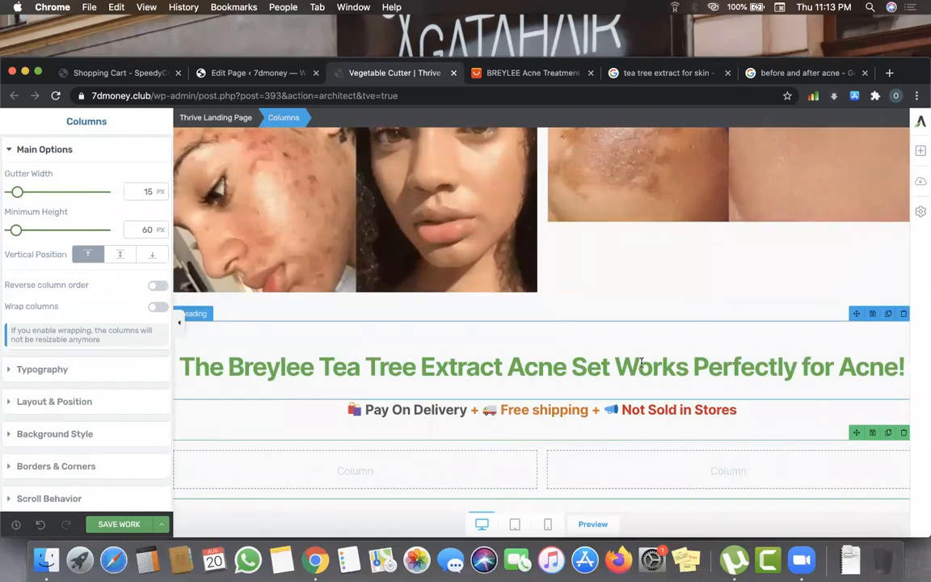
- Drop an Image element into the new row's left column, then switch to the BREYLEE AliExpress listing
{"action": "left_click", "coordinate": [920, 150]}
{"action": "left_click_drag", "start_coordinate": [832, 262], "coordinate": [397, 480]}
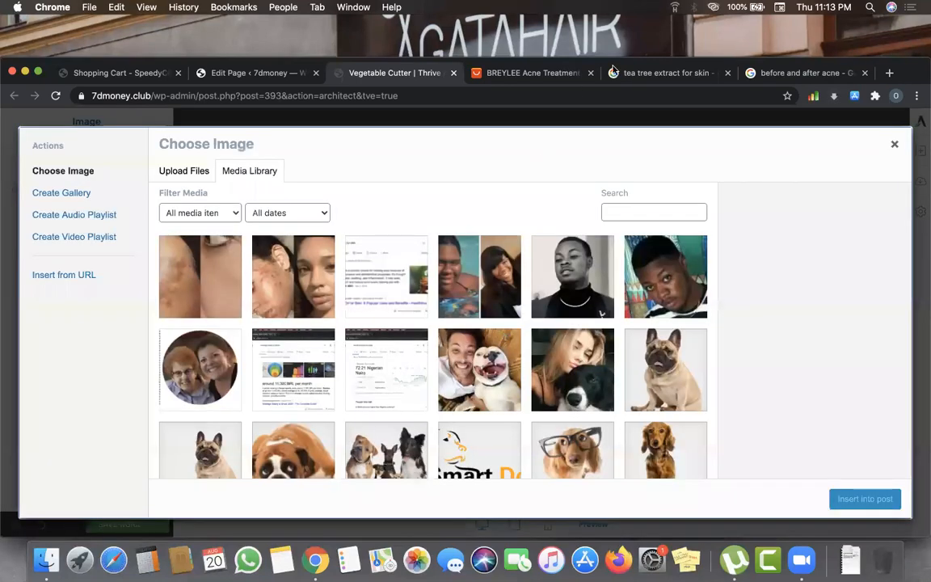
{"action": "left_click", "coordinate": [614, 73]}
{"action": "left_click", "coordinate": [525, 73]}
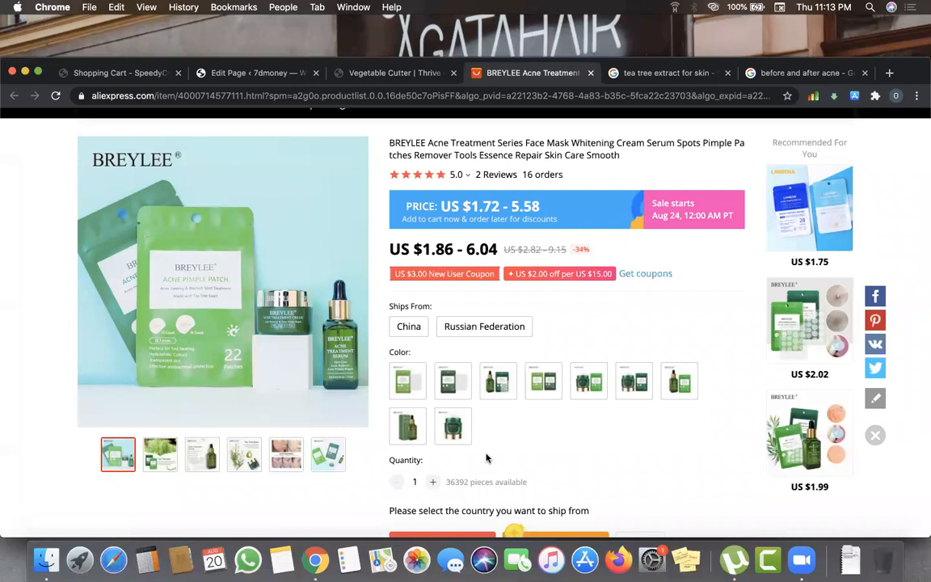
- Take a Cmd+Shift+5 region screenshot framed tightly around the BREYLEE product photo
{"action": "key", "text": "super+shift+5"}
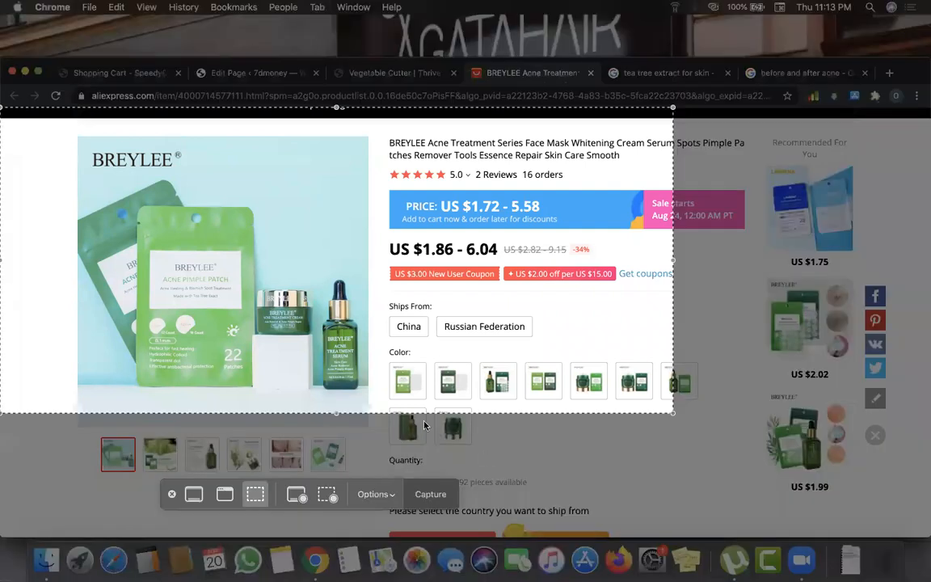
{"action": "left_click_drag", "start_coordinate": [673, 414], "coordinate": [366, 431]}
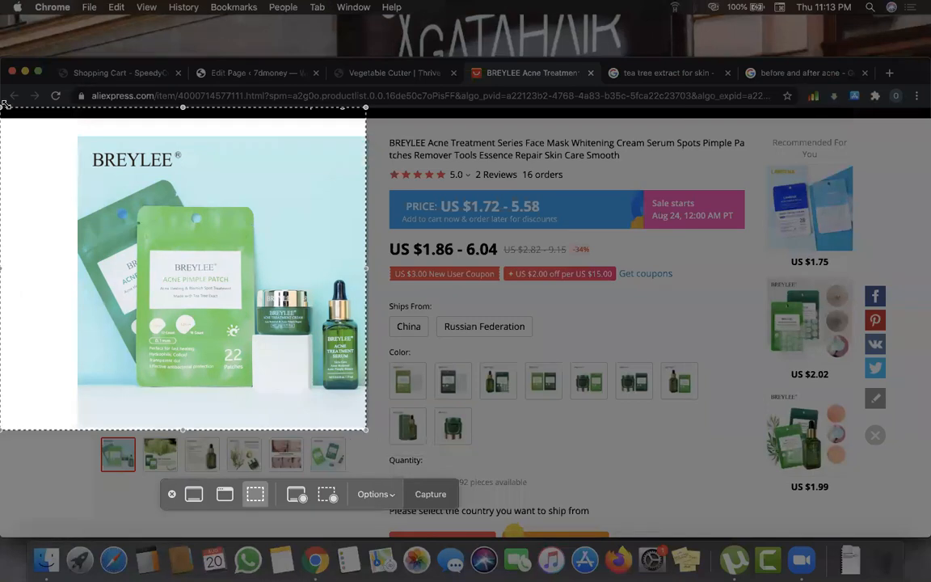
{"action": "left_click_drag", "start_coordinate": [4, 107], "coordinate": [78, 137]}
{"action": "left_click", "coordinate": [431, 495]}
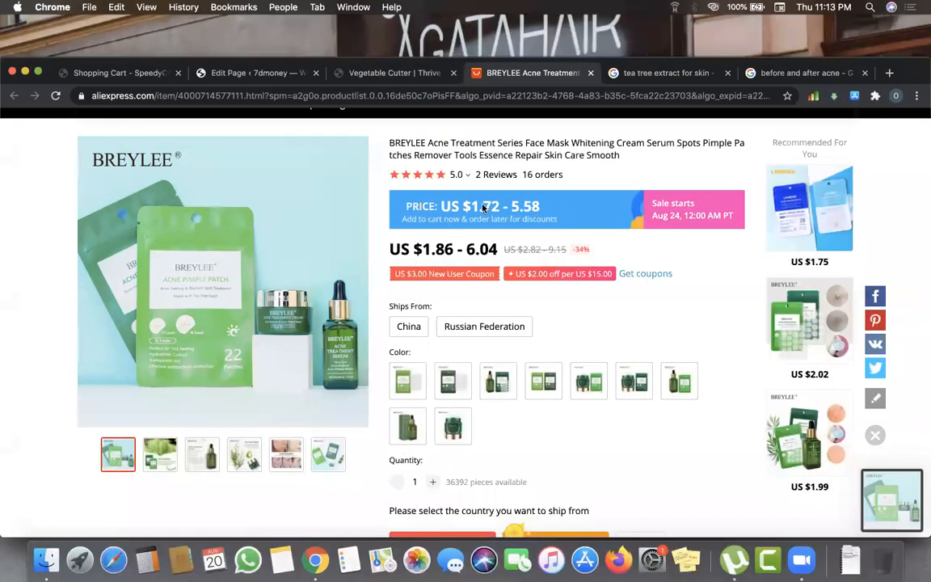
{"action": "left_click", "coordinate": [411, 73]}
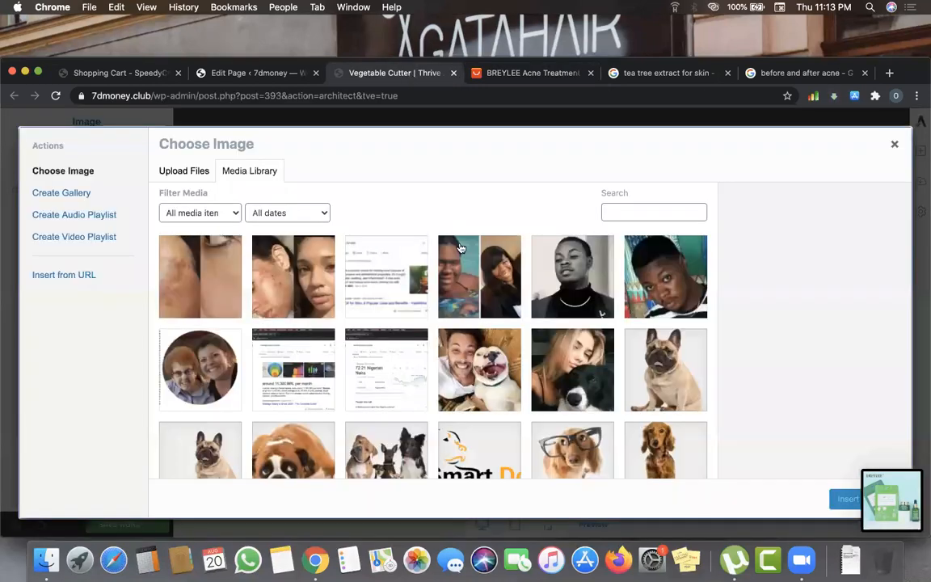
- Upload the BREYLEE product screenshot and insert it into the row's left column
{"action": "left_click", "coordinate": [194, 174]}
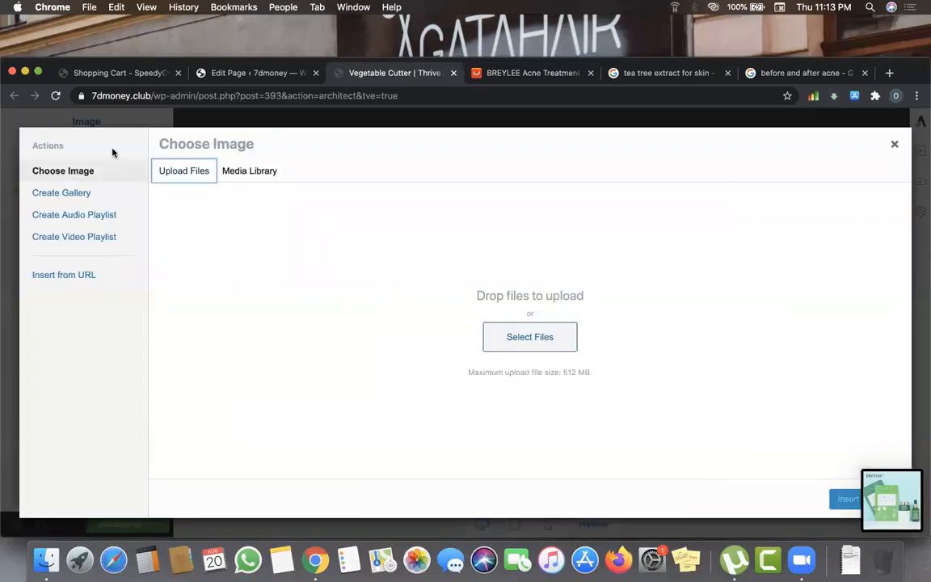
{"action": "left_click", "coordinate": [509, 331]}
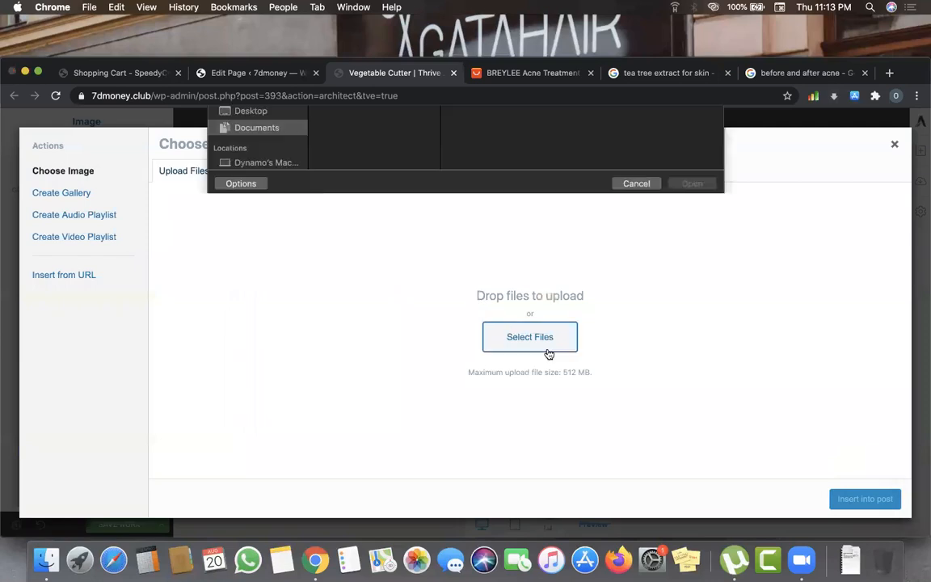
{"action": "scroll", "coordinate": [393, 299], "scroll_direction": "down", "scroll_amount": 15}
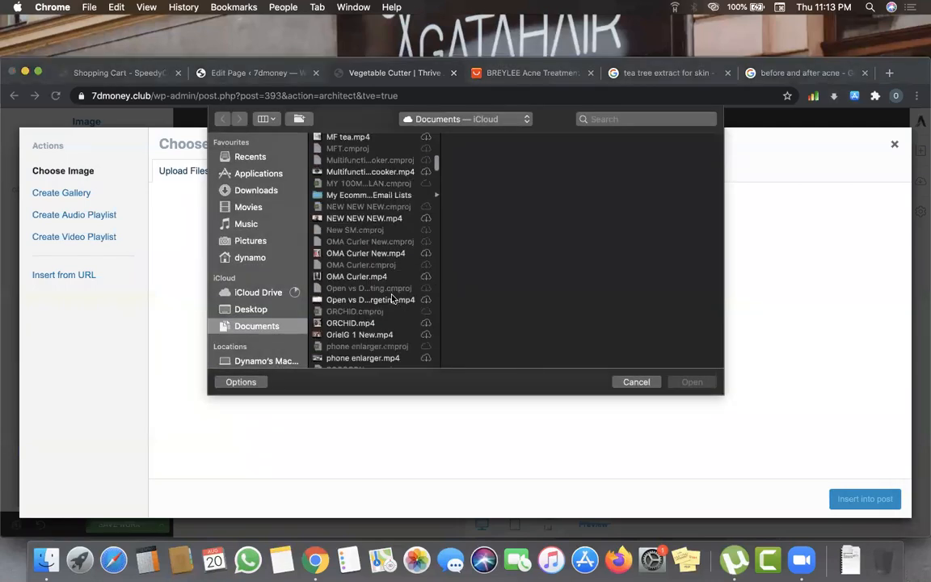
{"action": "scroll", "coordinate": [393, 299], "scroll_direction": "down", "scroll_amount": 20}
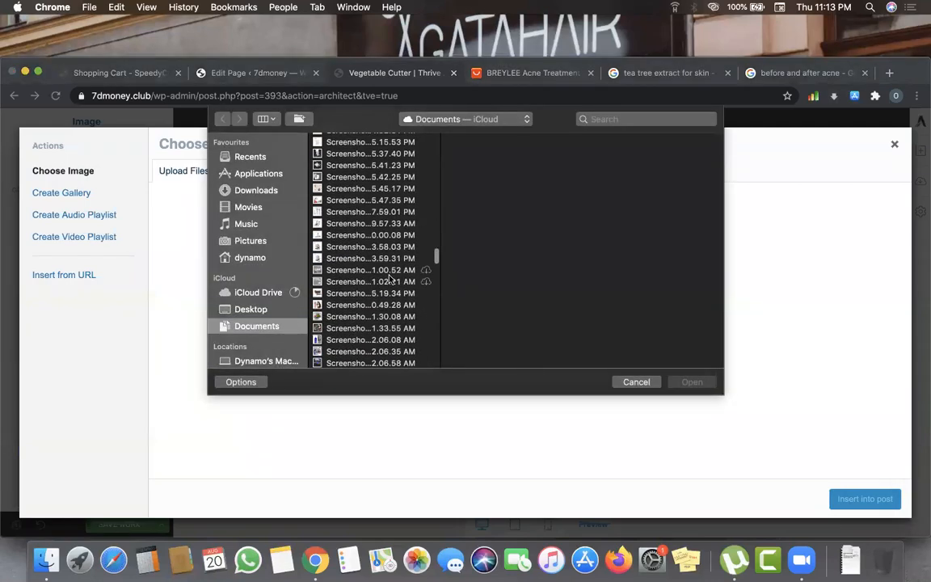
{"action": "scroll", "coordinate": [390, 279], "scroll_direction": "down", "scroll_amount": 10}
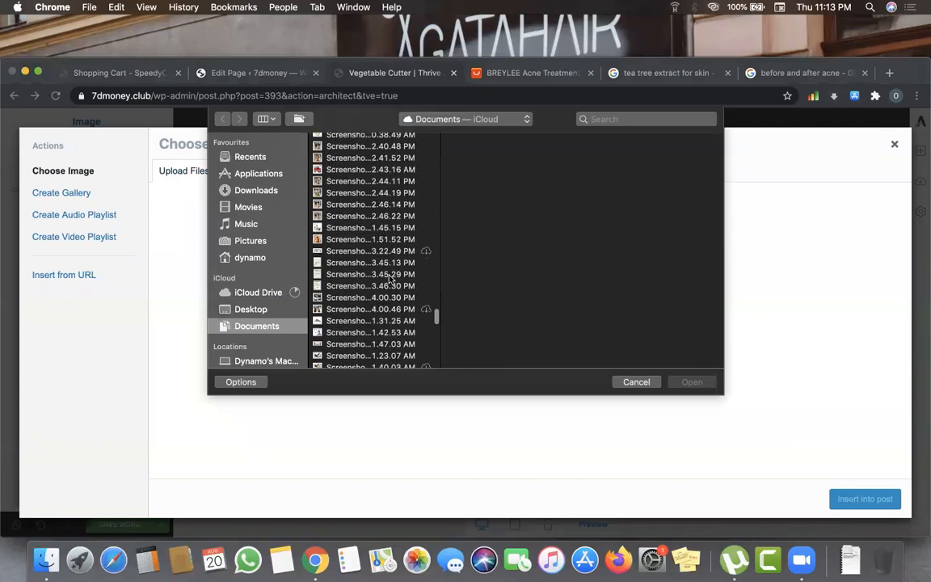
{"action": "scroll", "coordinate": [390, 279], "scroll_direction": "down", "scroll_amount": 10}
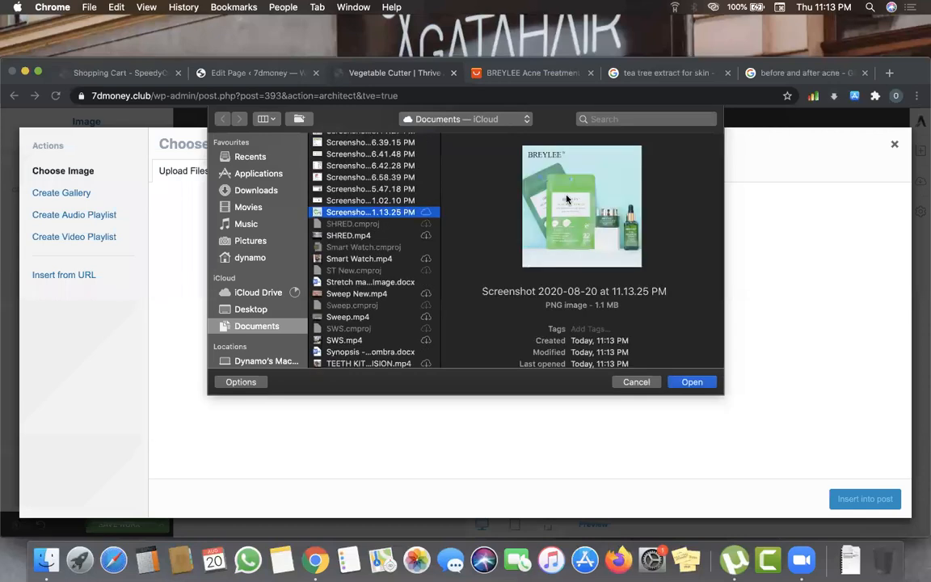
{"action": "left_click", "coordinate": [691, 381]}
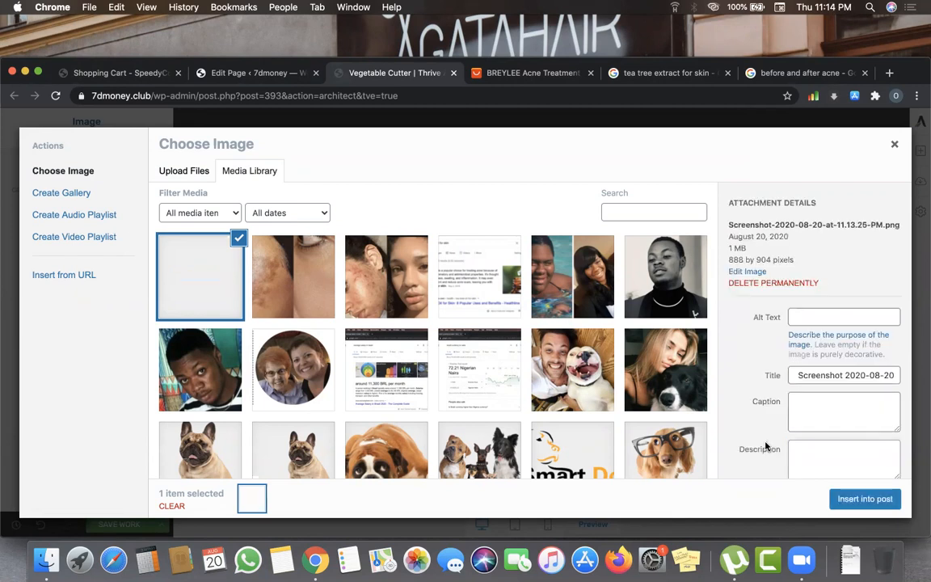
{"action": "left_click", "coordinate": [879, 506]}
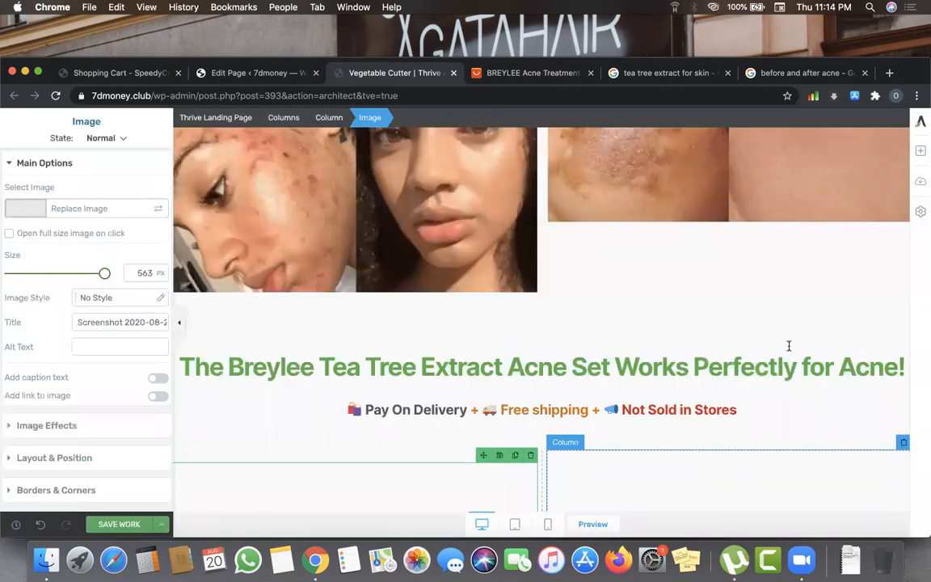
{"action": "scroll", "coordinate": [789, 353], "scroll_direction": "up", "scroll_amount": 2}
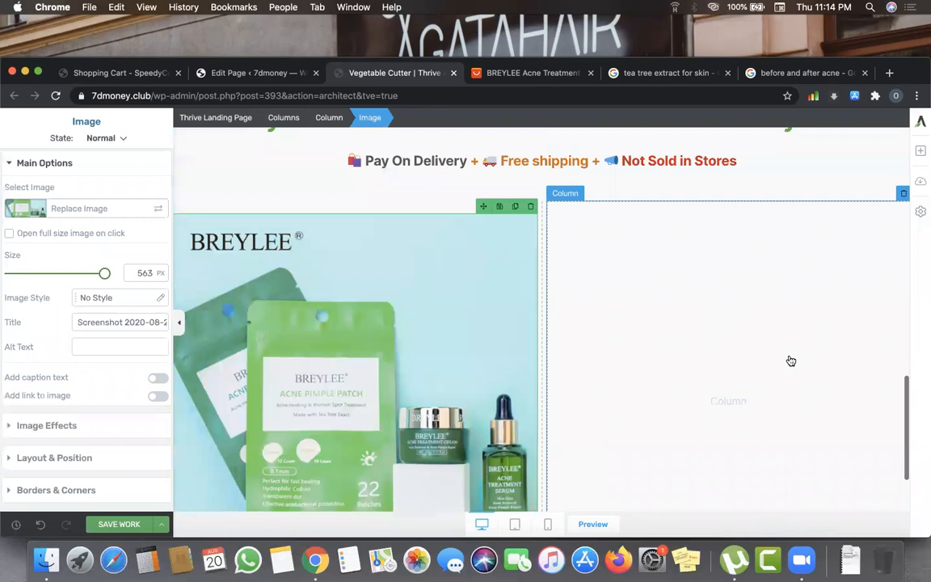
{"action": "scroll", "coordinate": [792, 362], "scroll_direction": "up", "scroll_amount": 5}
{"action": "scroll", "coordinate": [794, 370], "scroll_direction": "up", "scroll_amount": 5}
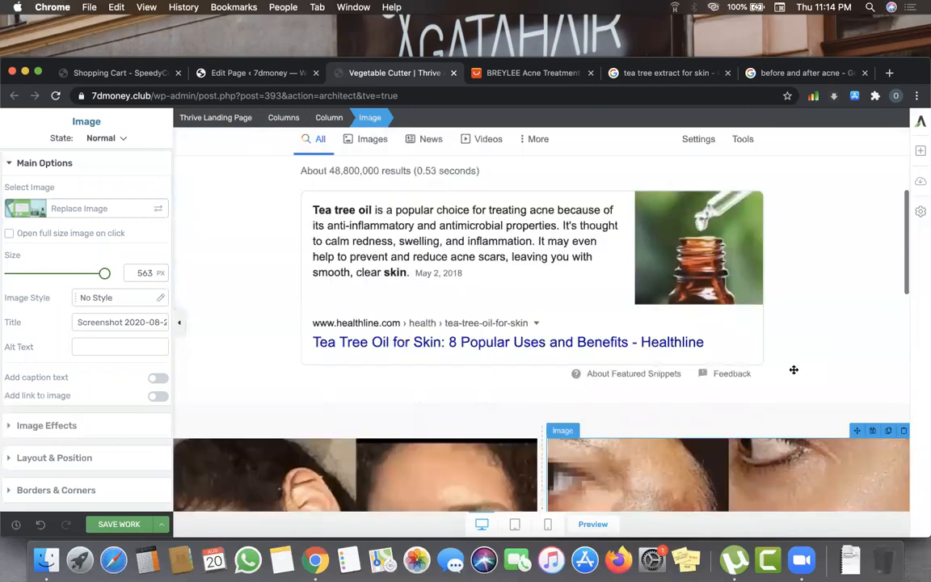
{"action": "scroll", "coordinate": [794, 372], "scroll_direction": "down", "scroll_amount": 2}
{"action": "scroll", "coordinate": [794, 368], "scroll_direction": "up", "scroll_amount": 5}
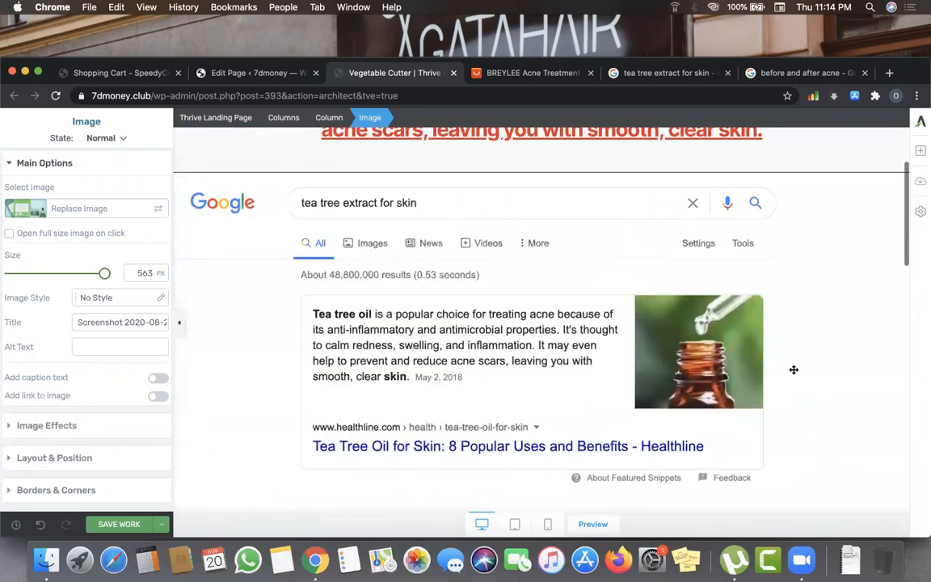
{"action": "scroll", "coordinate": [794, 365], "scroll_direction": "up", "scroll_amount": 2}
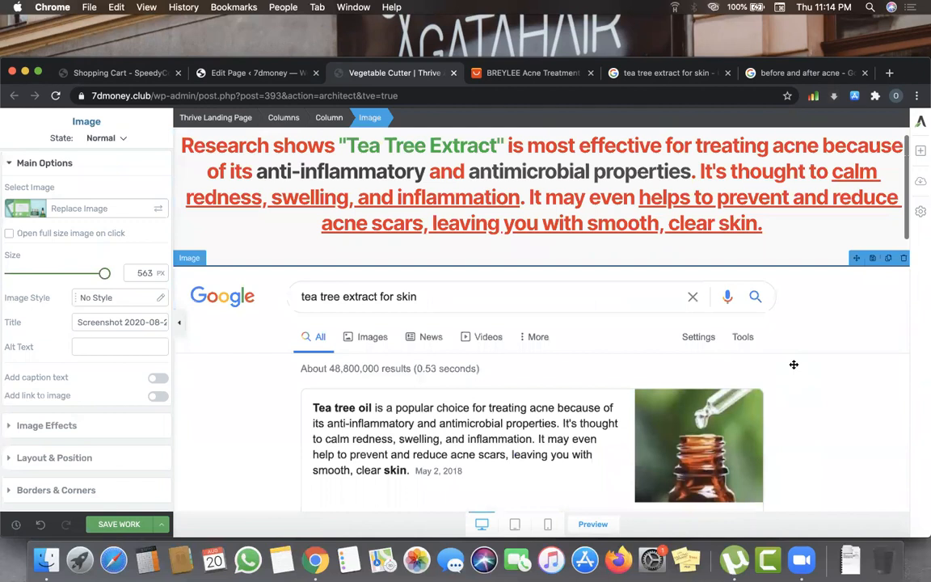
{"action": "scroll", "coordinate": [795, 369], "scroll_direction": "up", "scroll_amount": 5}
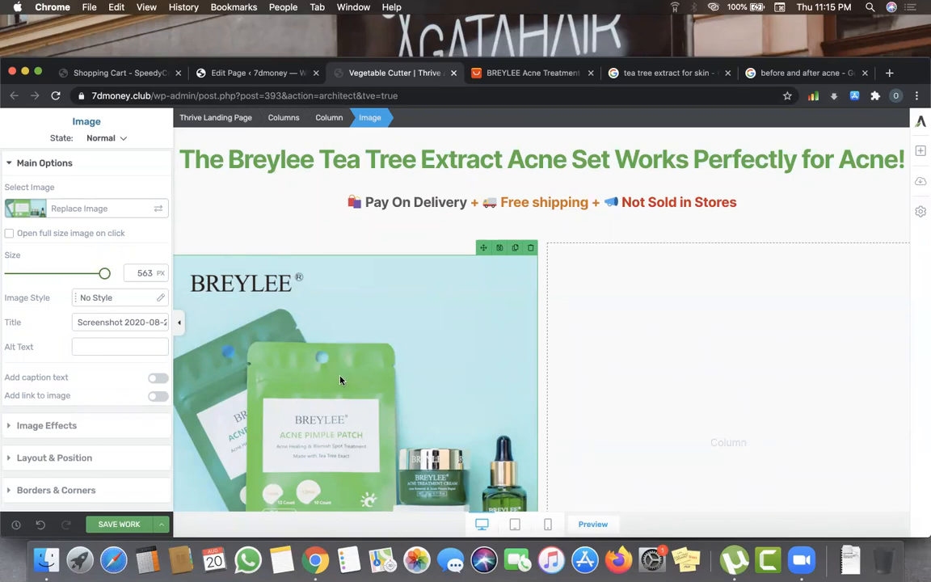
{"action": "scroll", "coordinate": [340, 380], "scroll_direction": "up", "scroll_amount": 4}
{"action": "scroll", "coordinate": [340, 380], "scroll_direction": "down", "scroll_amount": 4}
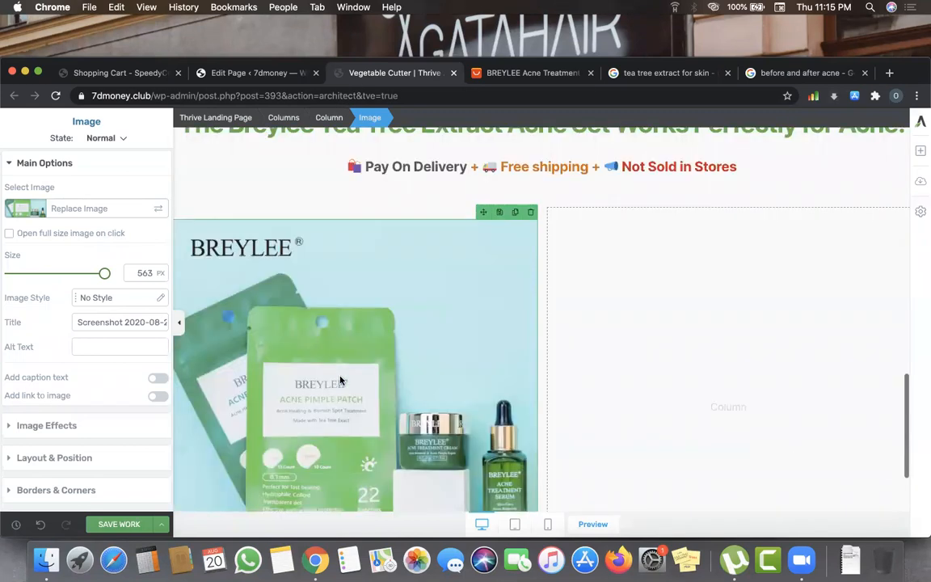
- Add a Paragraph to the empty right column and copy 'BREYLEE Acne Treatment Series' from the AliExpress title
{"action": "left_click", "coordinate": [921, 151]}
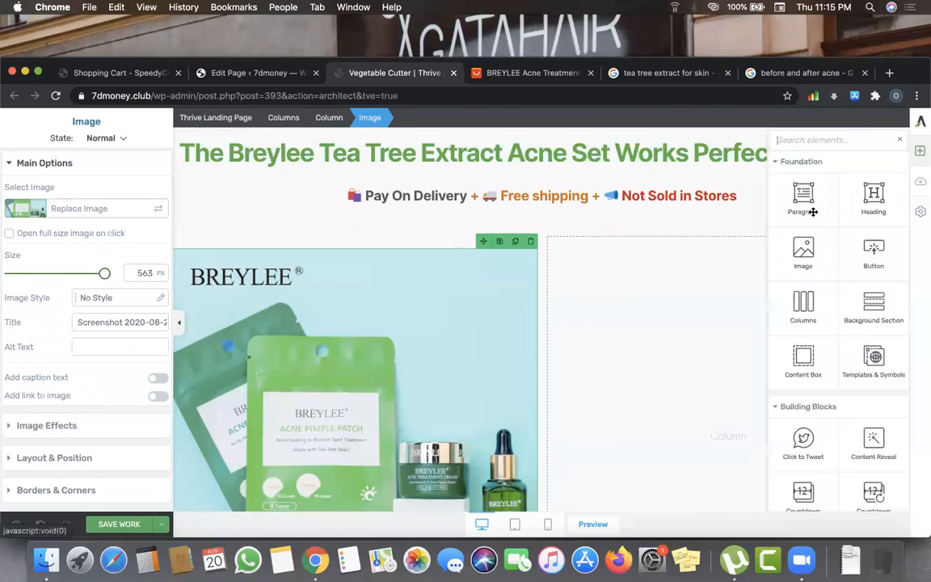
{"action": "left_click_drag", "start_coordinate": [808, 191], "coordinate": [667, 245]}
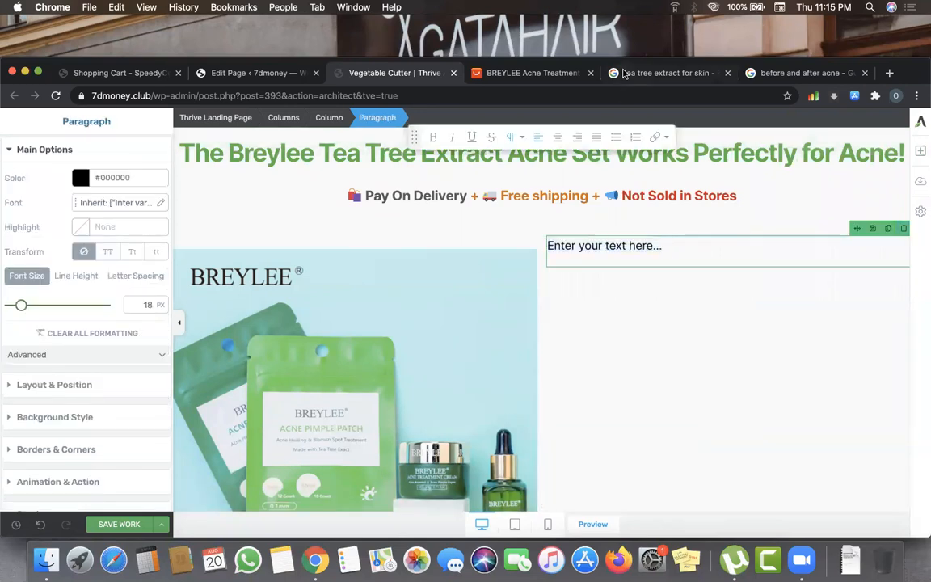
{"action": "left_click", "coordinate": [550, 73]}
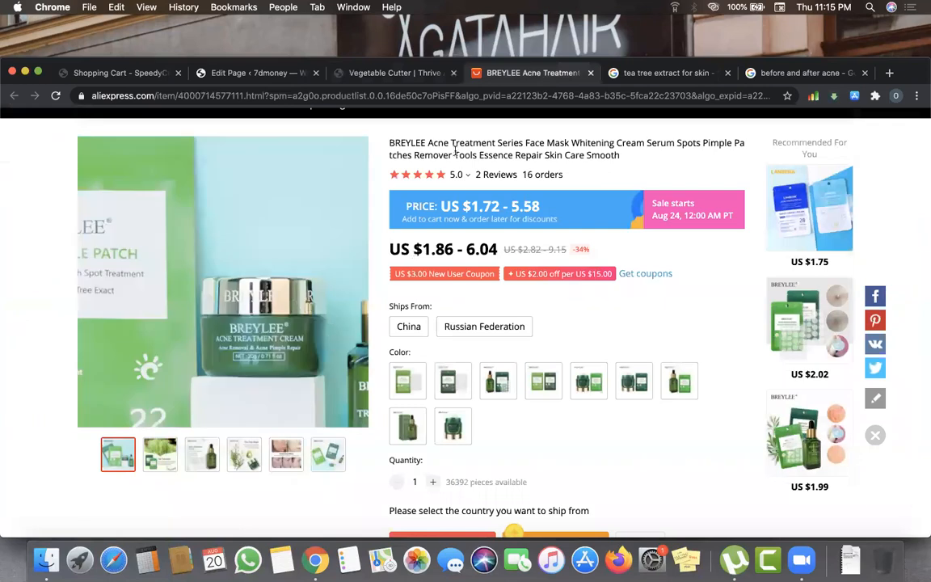
{"action": "left_click_drag", "start_coordinate": [522, 142], "coordinate": [390, 143]}
{"action": "right_click", "coordinate": [429, 144]}
{"action": "left_click", "coordinate": [471, 169]}
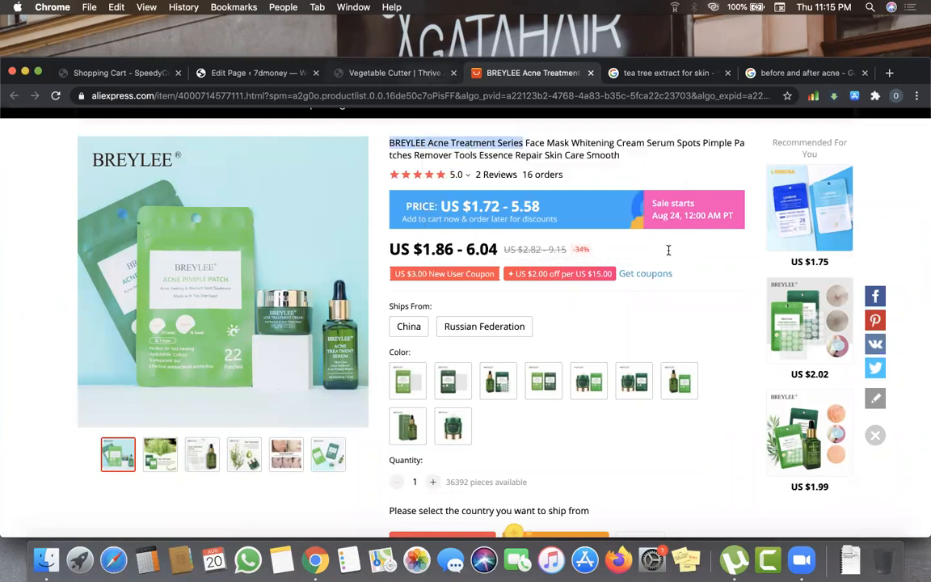
{"action": "left_click", "coordinate": [396, 74]}
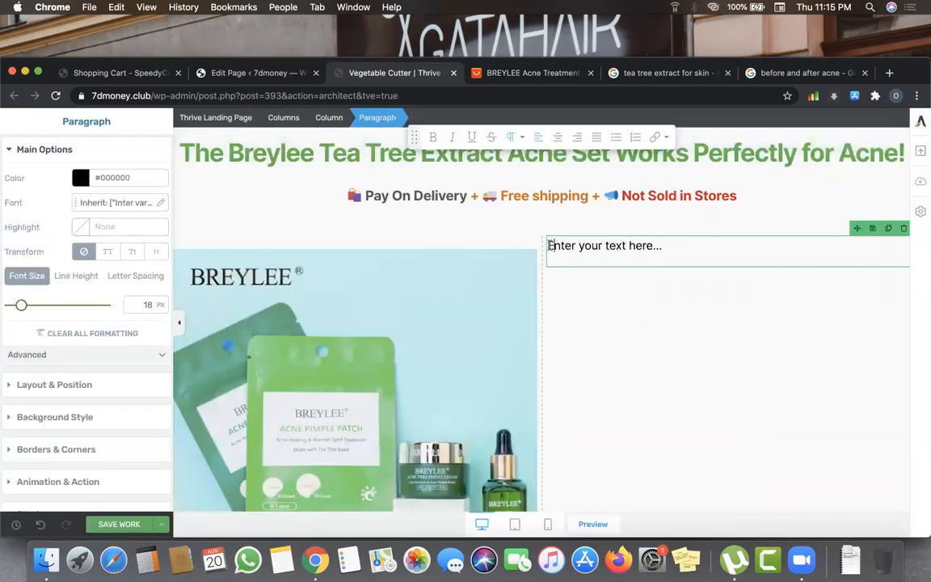
- Paste the product name into the paragraph and append '{SERUM + CREAM + PATCH}'
{"action": "triple_click", "coordinate": [670, 256]}
{"action": "key", "text": "super+v"}
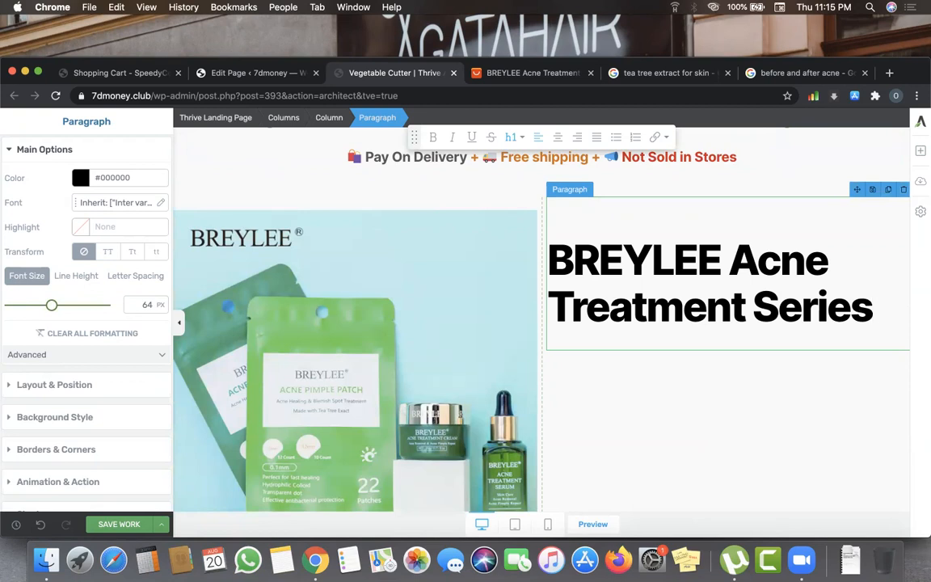
{"action": "type", "text": "{se"}
{"action": "key", "text": "BackSpace"}
{"action": "key", "text": "BackSpace"}
{"action": "type", "text": "SERUM ="}
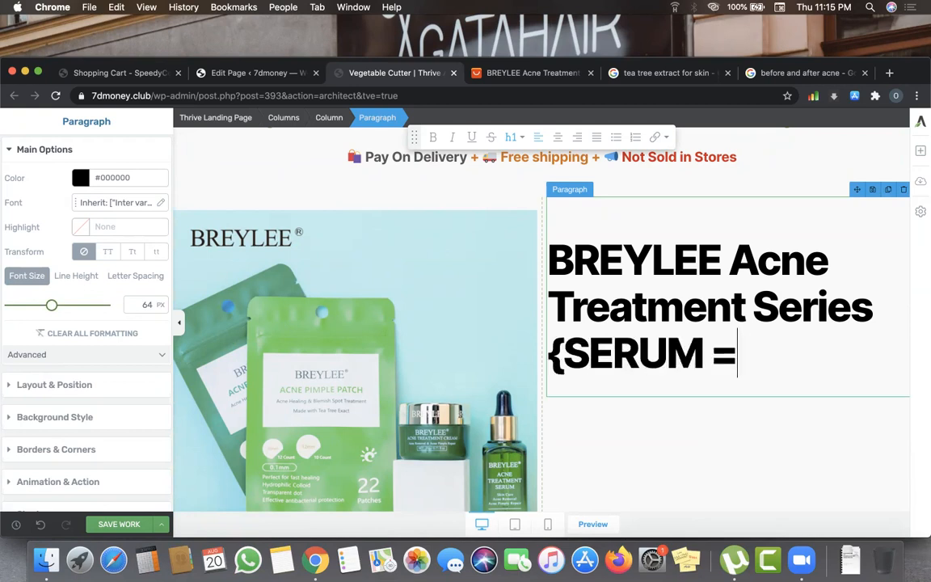
{"action": "key", "text": "BackSpace"}
{"action": "type", "text": "+ CREA"}
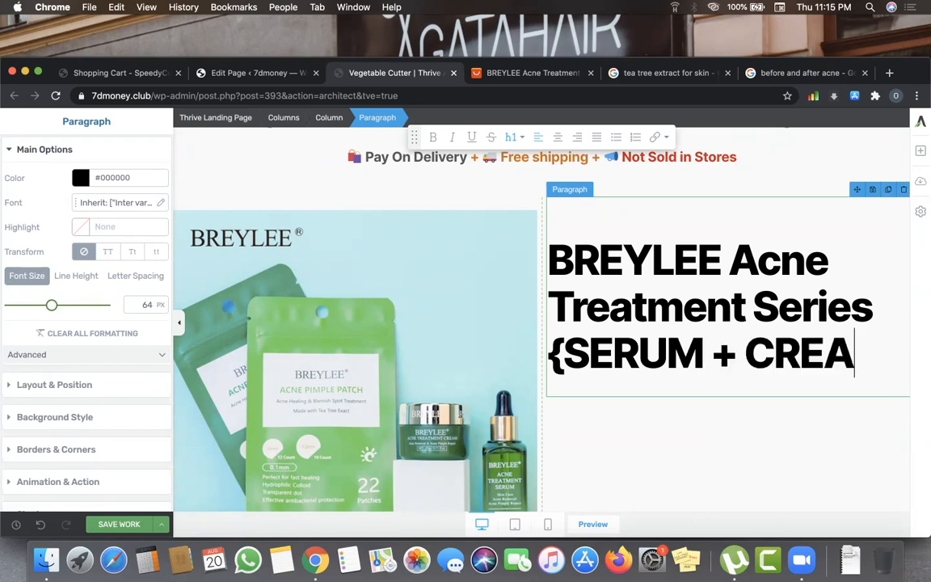
{"action": "type", "text": "M +"}
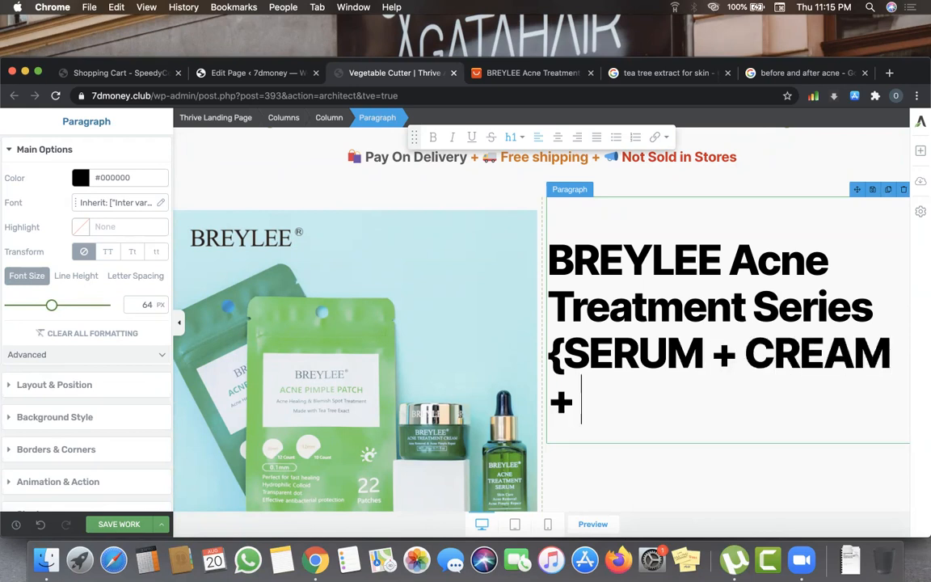
{"action": "type", "text": " PATCG"}
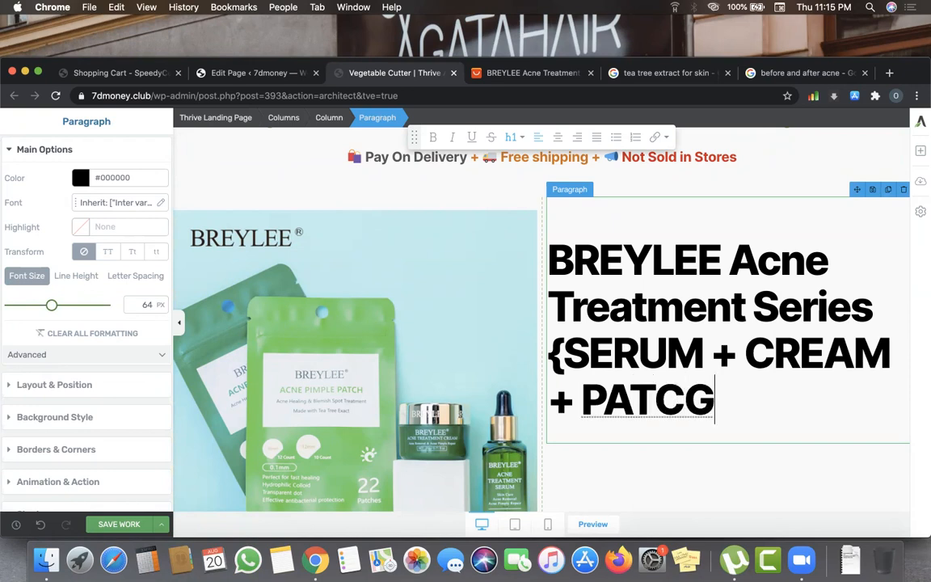
{"action": "key", "text": "BackSpace"}
{"action": "type", "text": "H"}
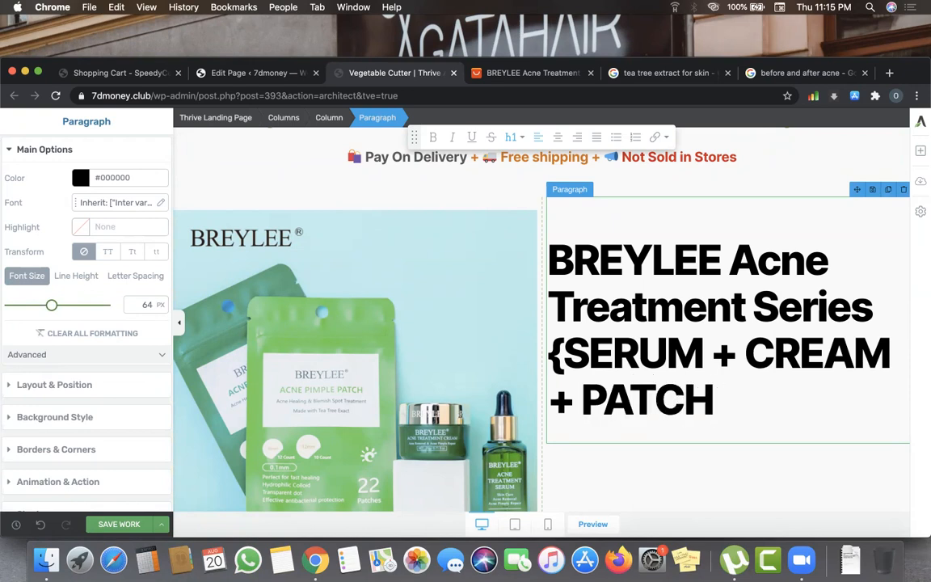
{"action": "type", "text": "}"}
- Change 'Series' to 'Set' and select the whole title
{"action": "left_click_drag", "start_coordinate": [871, 308], "coordinate": [796, 303]}
{"action": "type", "text": "T"}
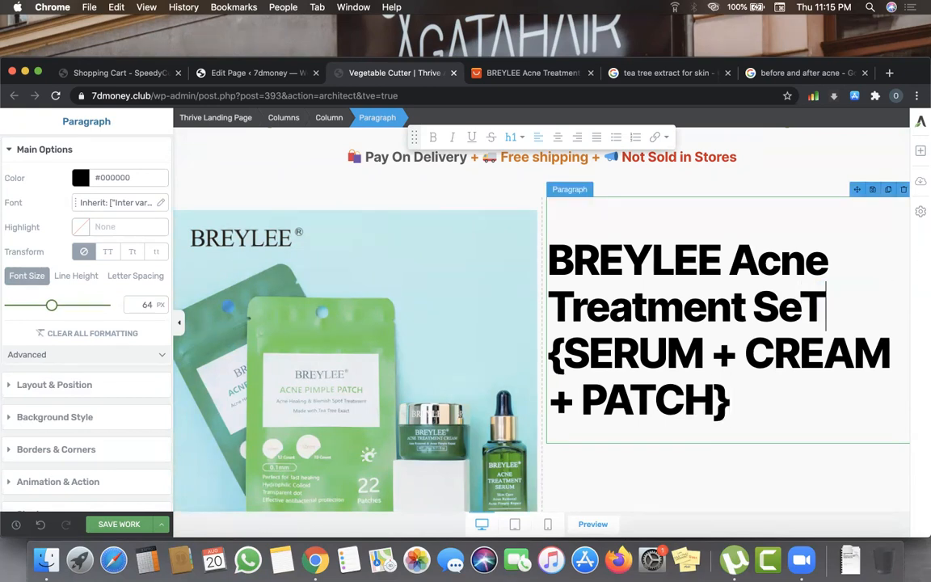
{"action": "key", "text": "BackSpace"}
{"action": "type", "text": "t"}
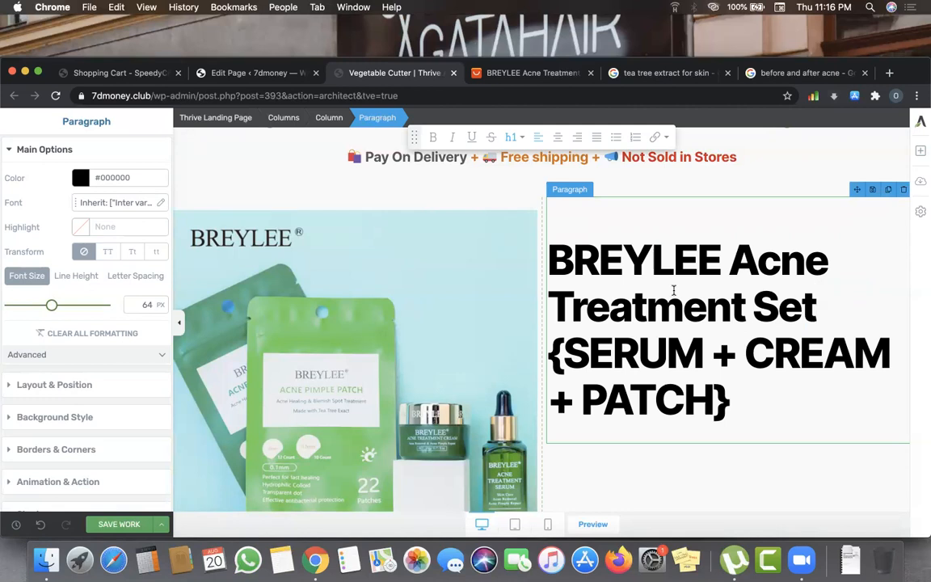
{"action": "left_click", "coordinate": [732, 399]}
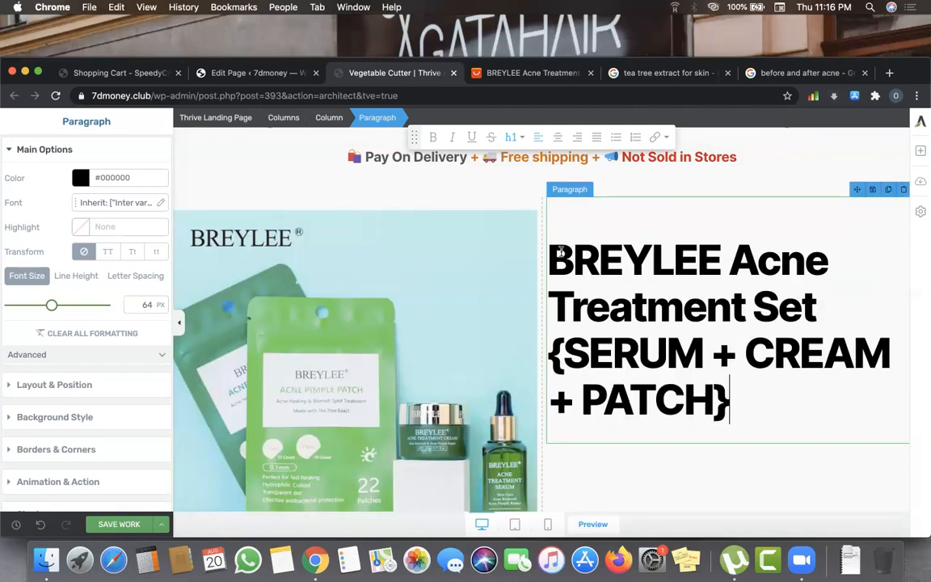
{"action": "key", "text": "super+a"}
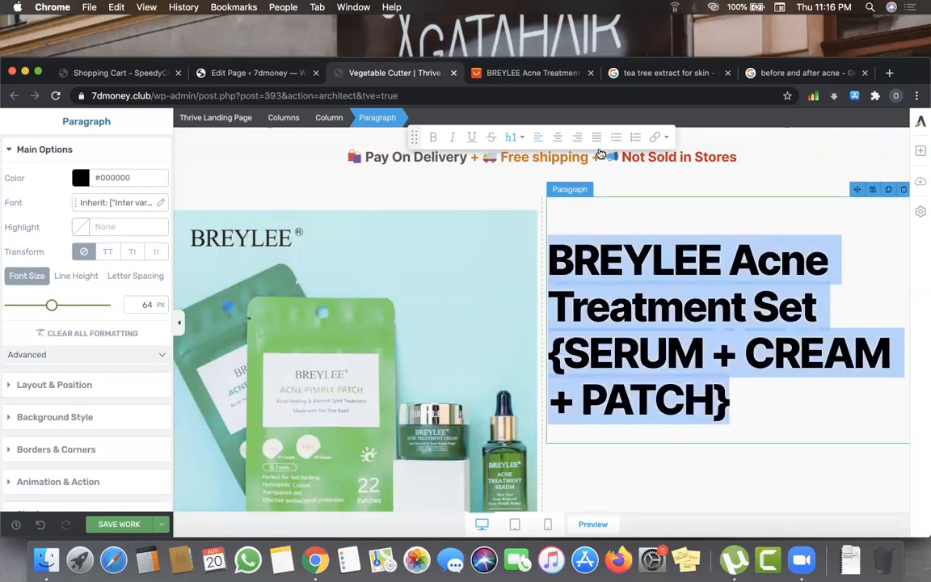
- Make the product title a centre-aligned Heading 3
{"action": "left_click", "coordinate": [517, 138]}
{"action": "left_click", "coordinate": [532, 209]}
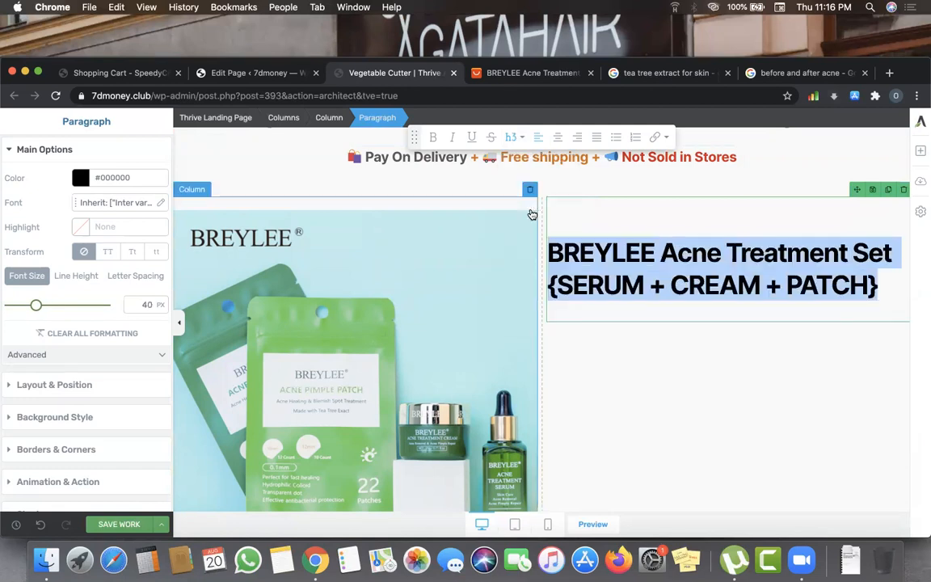
{"action": "left_click", "coordinate": [683, 411]}
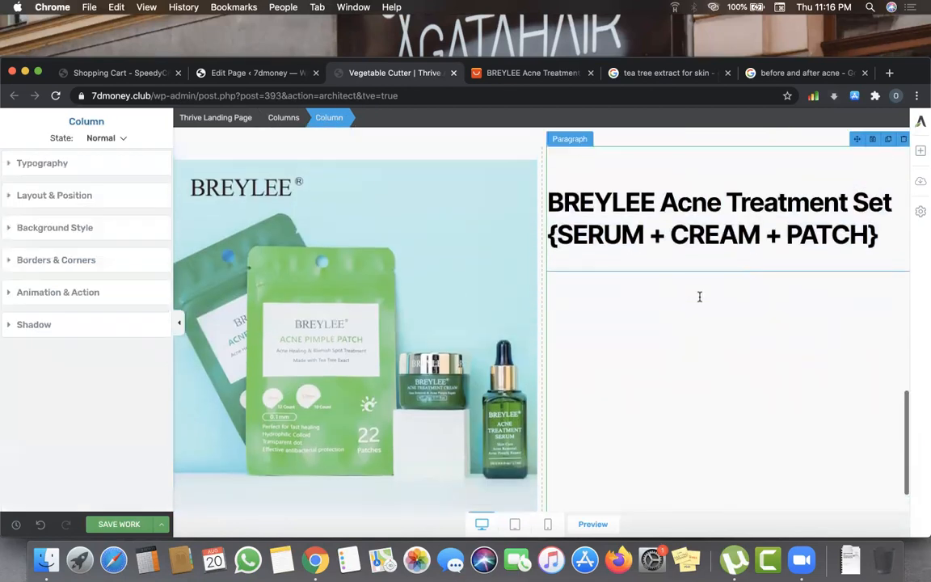
{"action": "left_click", "coordinate": [615, 243]}
{"action": "left_click_drag", "start_coordinate": [550, 243], "coordinate": [881, 289]}
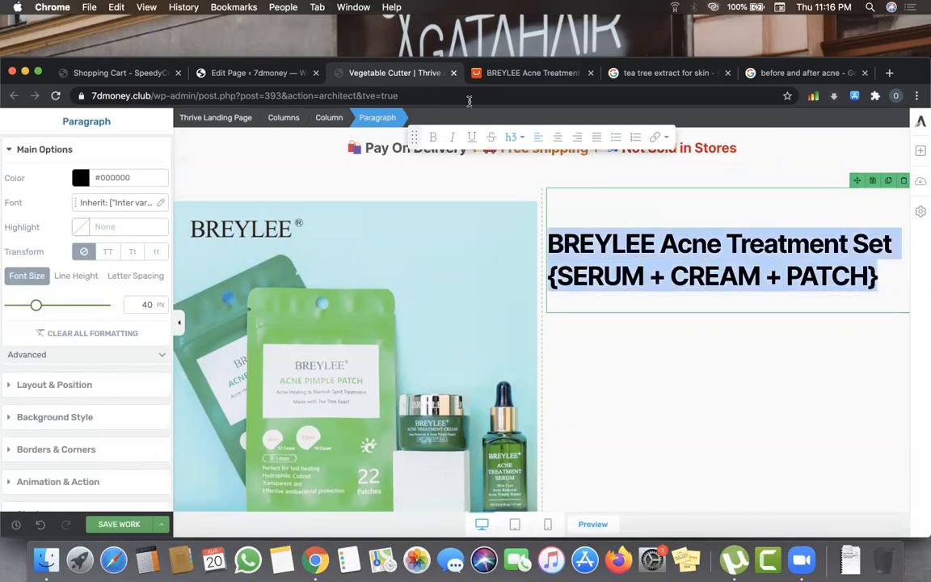
{"action": "left_click", "coordinate": [558, 137]}
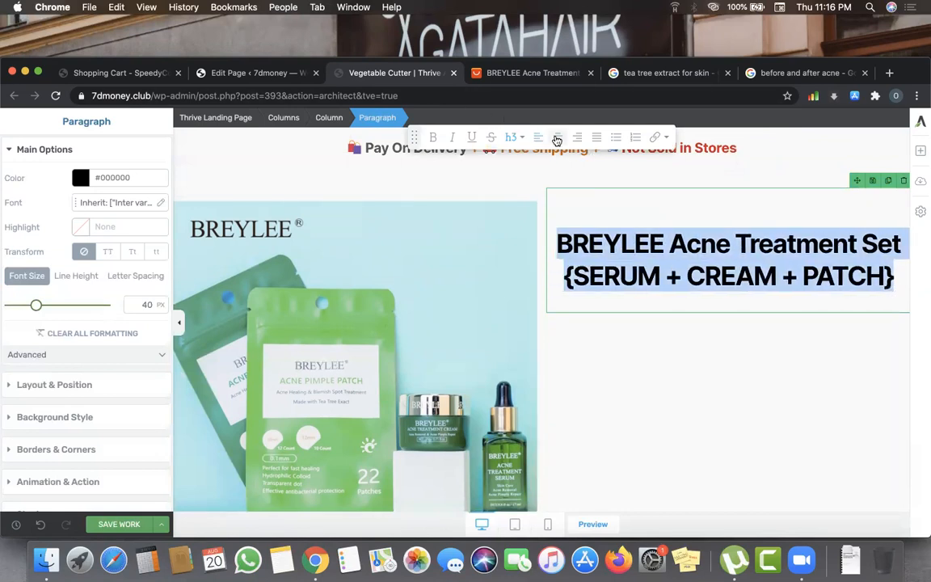
{"action": "left_click", "coordinate": [630, 327]}
{"action": "left_click", "coordinate": [608, 258]}
{"action": "left_click_drag", "start_coordinate": [556, 253], "coordinate": [893, 275]}
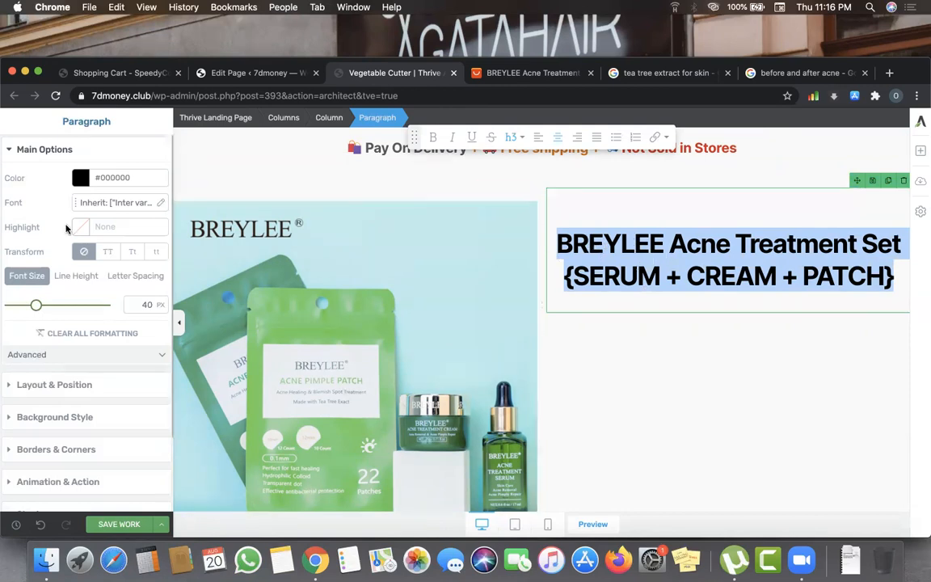
- Switch the title's font source to Google Fonts, first trying Alegreya Sans SC
{"action": "left_click", "coordinate": [131, 209]}
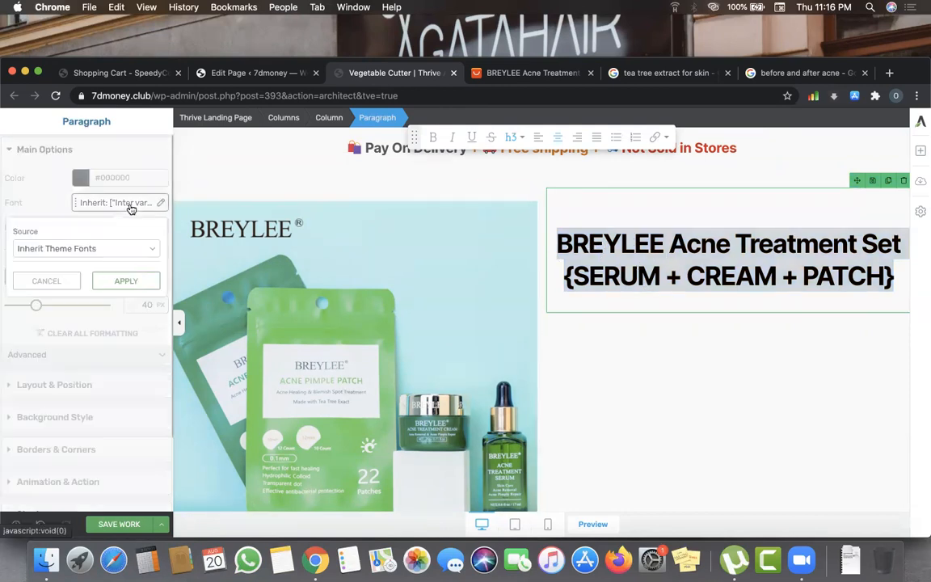
{"action": "left_click", "coordinate": [137, 252]}
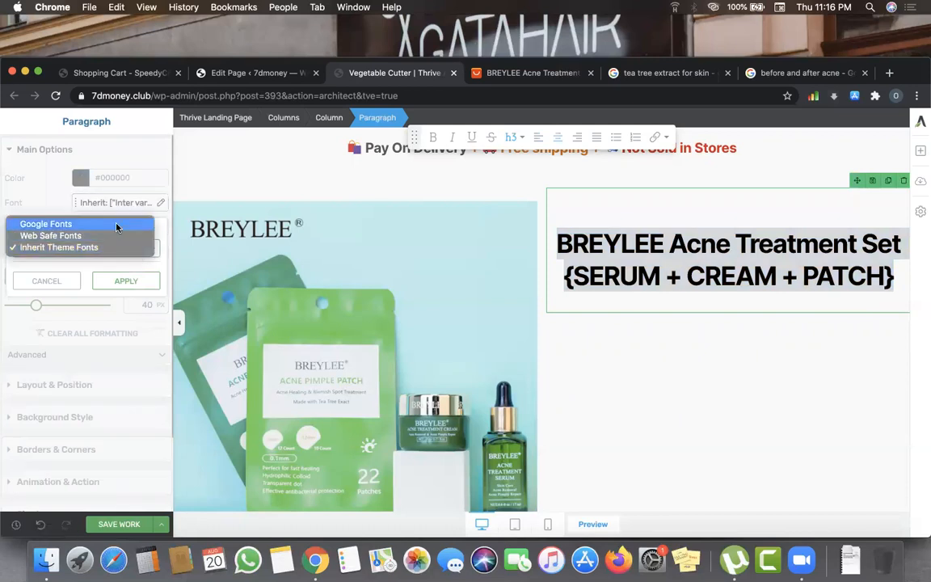
{"action": "left_click", "coordinate": [115, 227]}
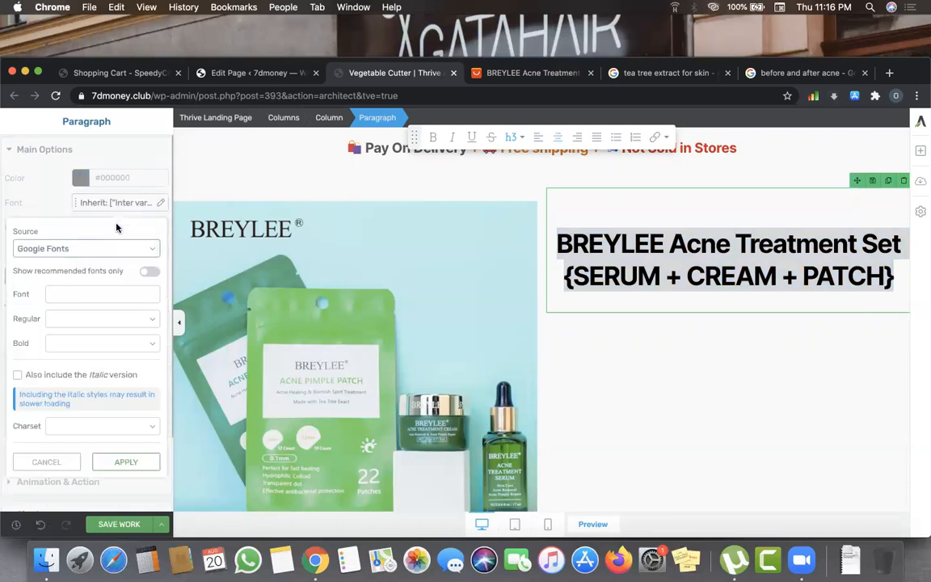
{"action": "left_click", "coordinate": [84, 294]}
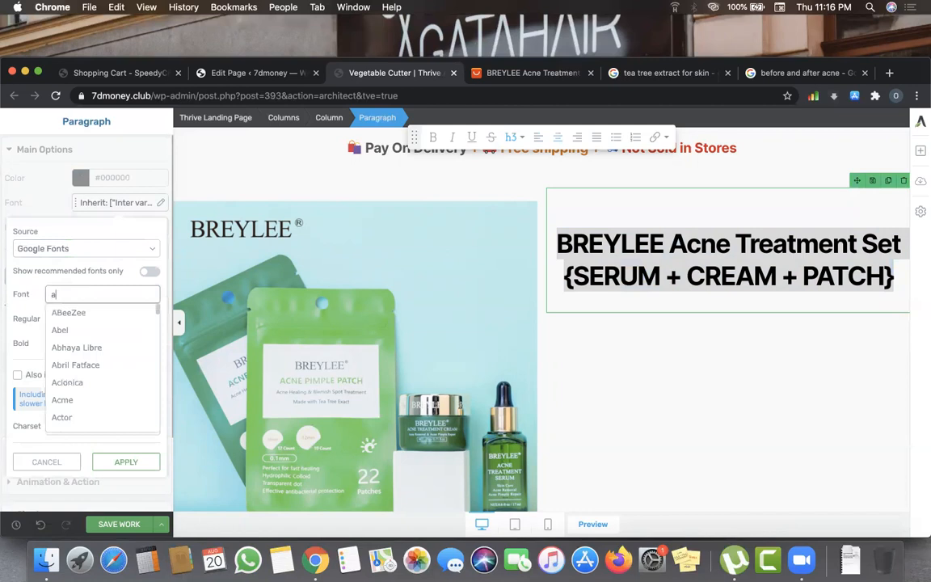
{"action": "scroll", "coordinate": [84, 353], "scroll_direction": "down", "scroll_amount": 5}
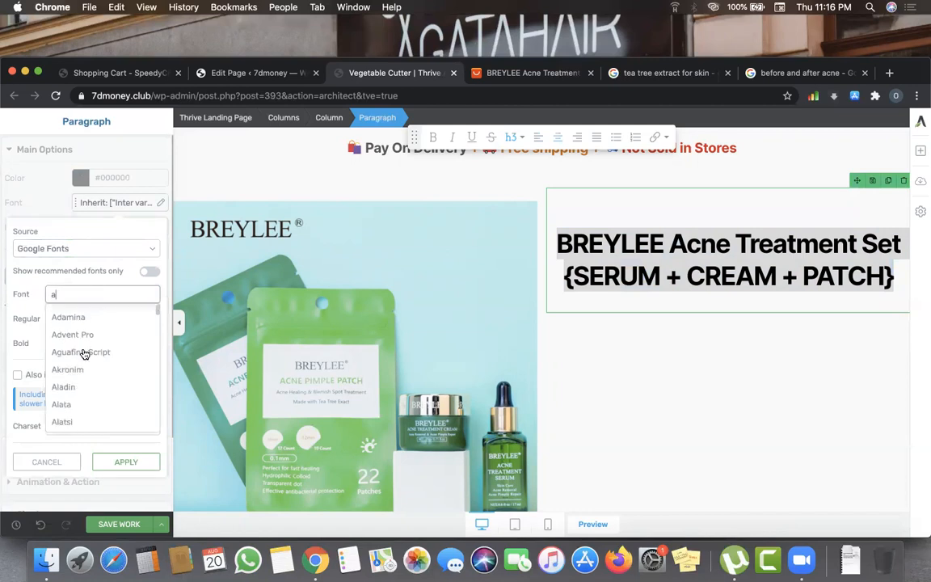
{"action": "scroll", "coordinate": [84, 354], "scroll_direction": "down", "scroll_amount": 4}
{"action": "left_click", "coordinate": [86, 370]}
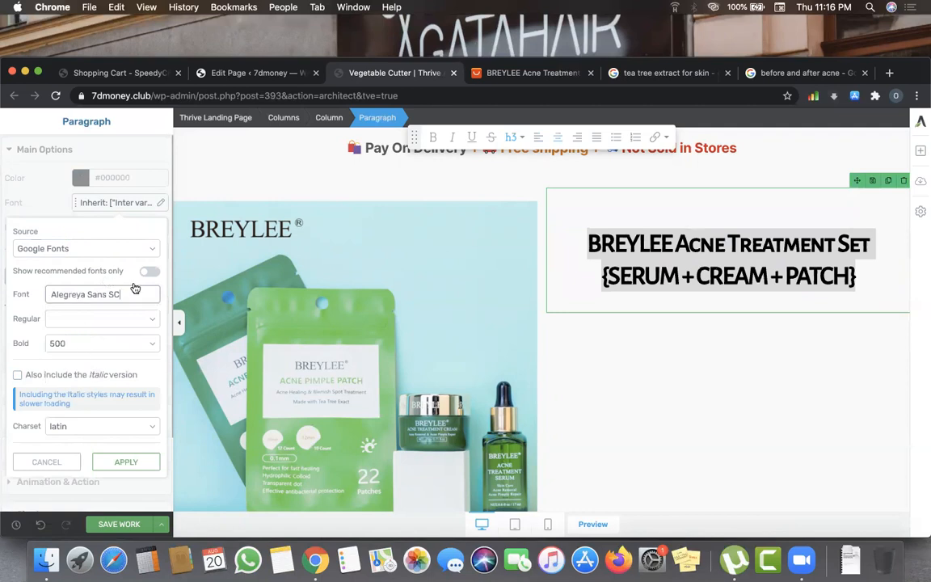
- Search the Google fonts list and set the title font to Antic Slab
{"action": "left_click_drag", "start_coordinate": [131, 296], "coordinate": [45, 298]}
{"action": "type", "text": "b"}
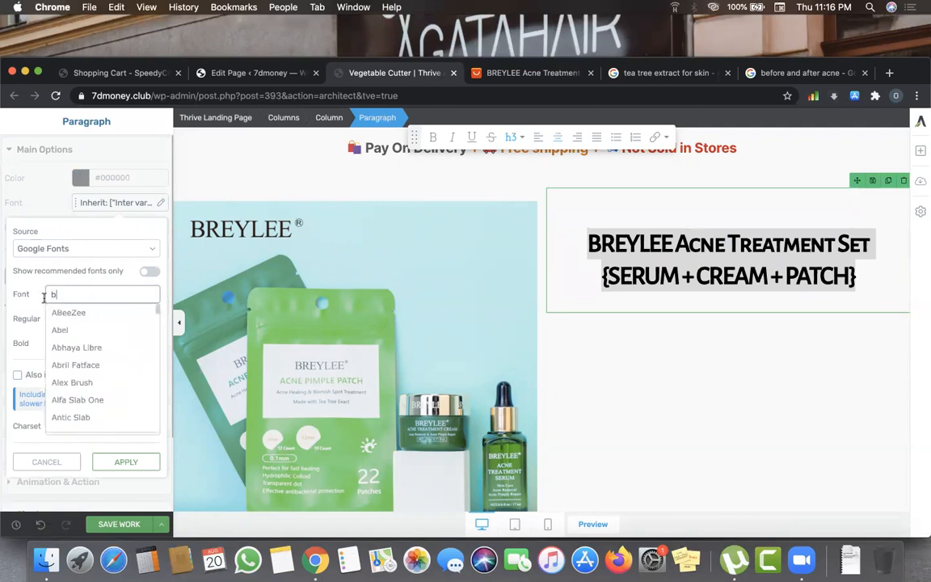
{"action": "scroll", "coordinate": [85, 372], "scroll_direction": "down", "scroll_amount": 5}
{"action": "scroll", "coordinate": [84, 372], "scroll_direction": "down", "scroll_amount": 15}
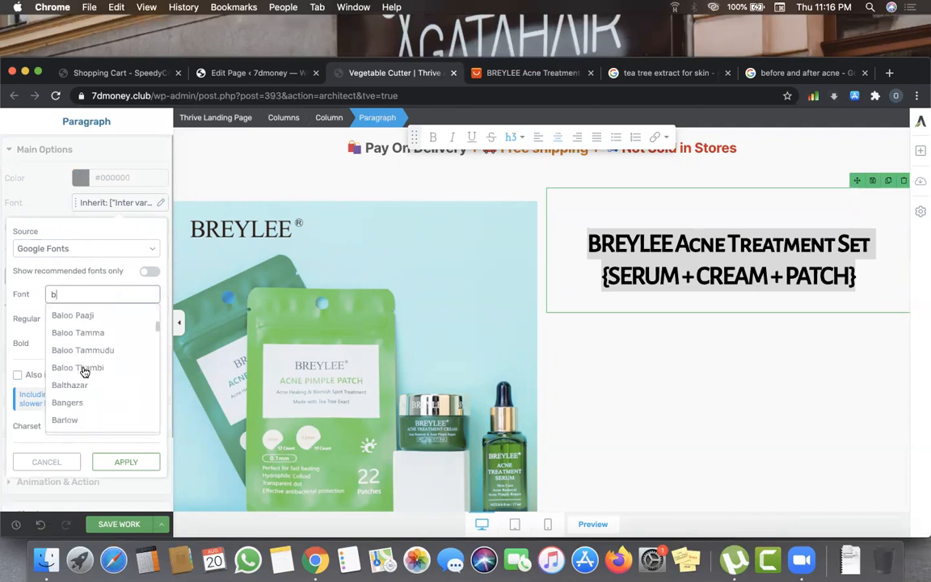
{"action": "scroll", "coordinate": [84, 372], "scroll_direction": "down", "scroll_amount": 10}
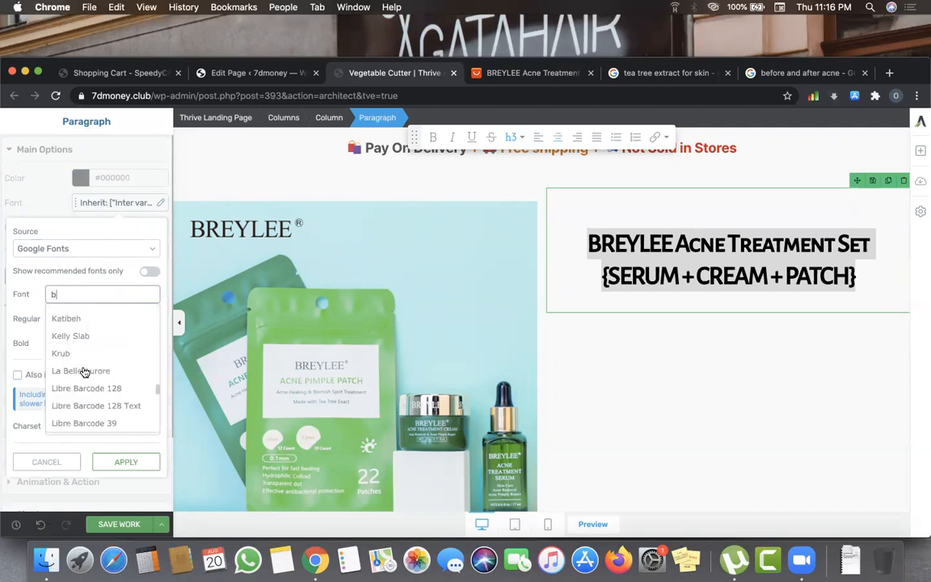
{"action": "scroll", "coordinate": [84, 372], "scroll_direction": "up", "scroll_amount": 7}
{"action": "scroll", "coordinate": [84, 372], "scroll_direction": "down", "scroll_amount": 3}
{"action": "scroll", "coordinate": [84, 371], "scroll_direction": "down", "scroll_amount": 2}
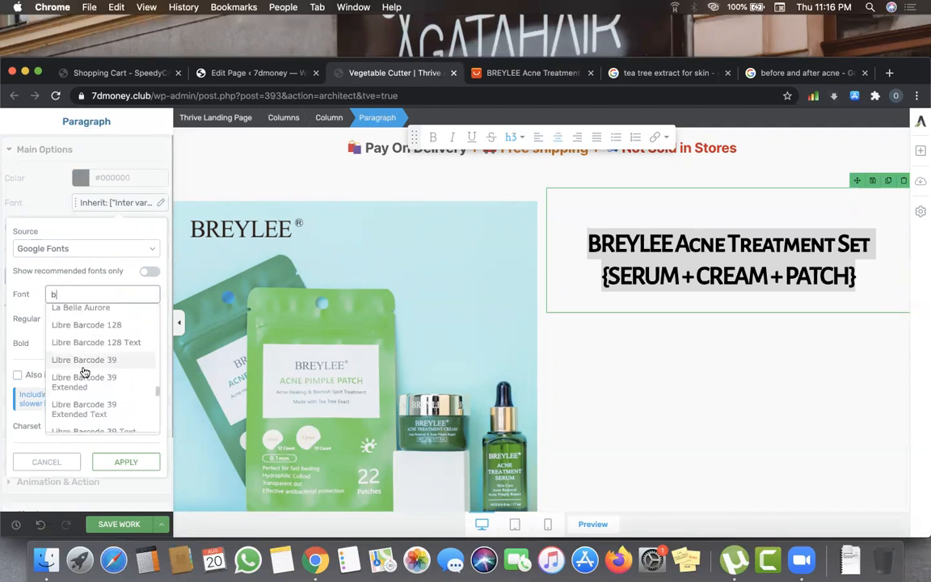
{"action": "scroll", "coordinate": [84, 372], "scroll_direction": "up", "scroll_amount": 20}
{"action": "scroll", "coordinate": [84, 372], "scroll_direction": "down", "scroll_amount": 10}
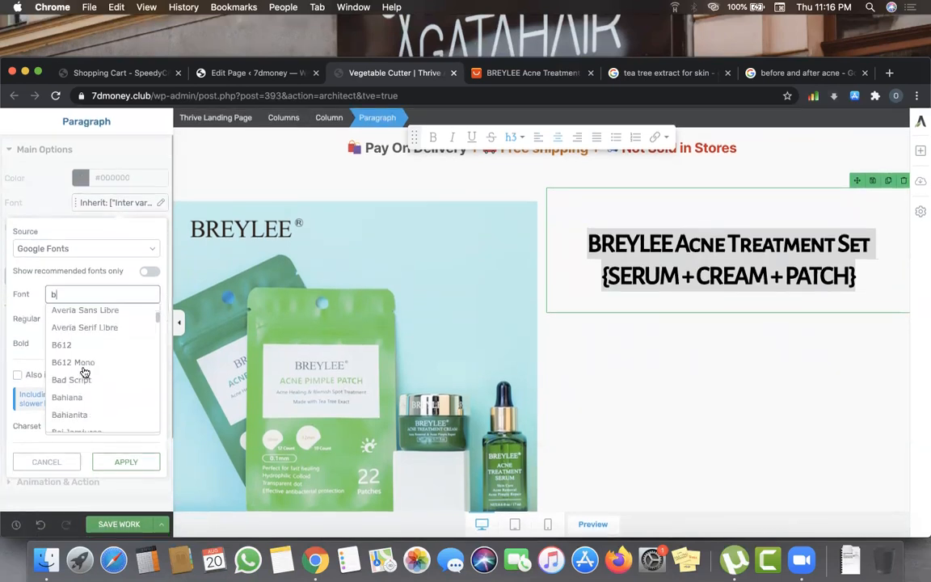
{"action": "scroll", "coordinate": [84, 372], "scroll_direction": "up", "scroll_amount": 4}
{"action": "scroll", "coordinate": [84, 372], "scroll_direction": "up", "scroll_amount": 3}
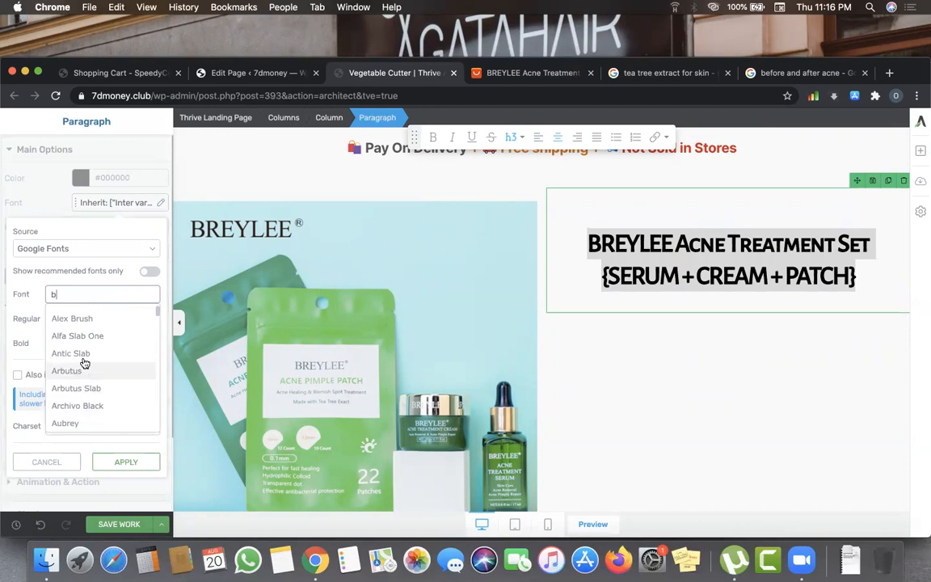
{"action": "left_click", "coordinate": [84, 353]}
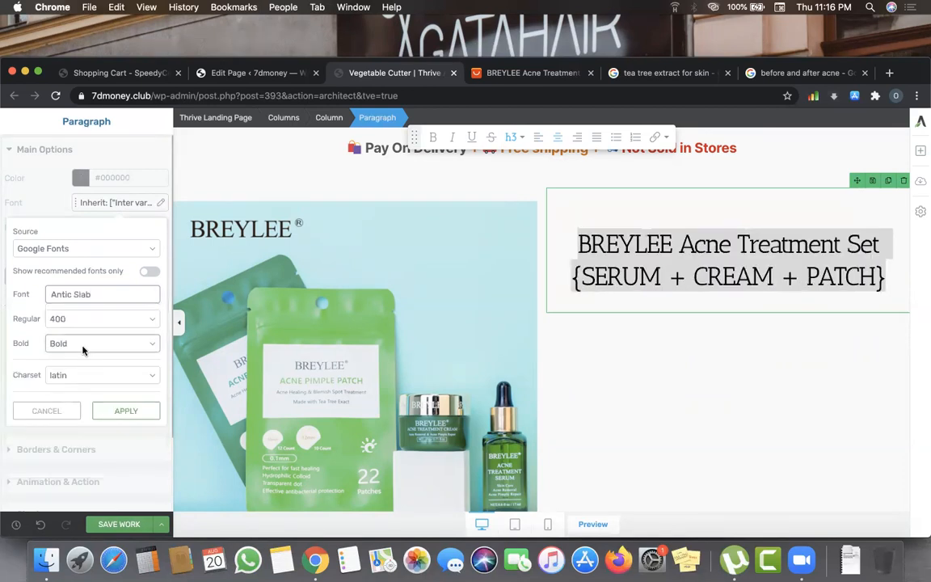
- Save the page with the Antic Slab title font confirmed
{"action": "left_click", "coordinate": [119, 525]}
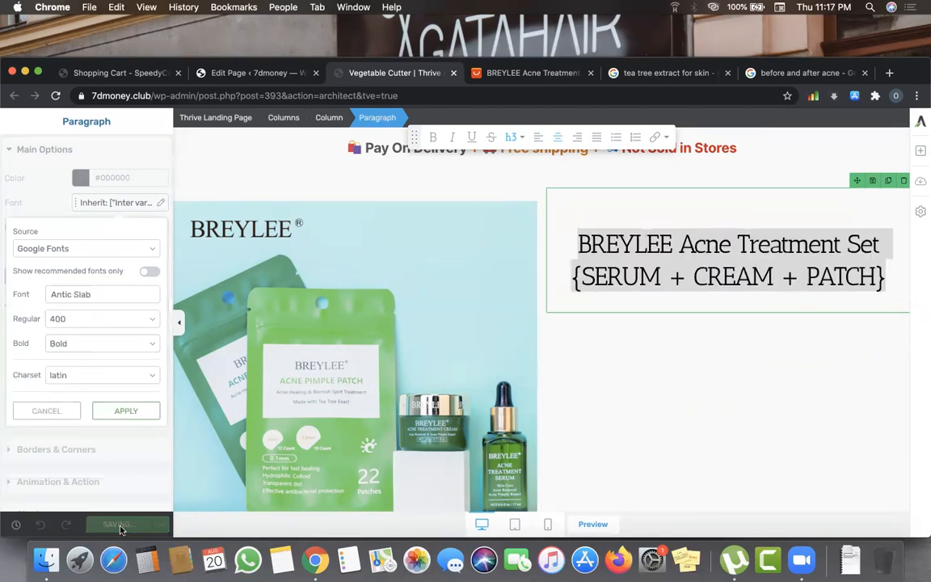
{"action": "left_click", "coordinate": [126, 412]}
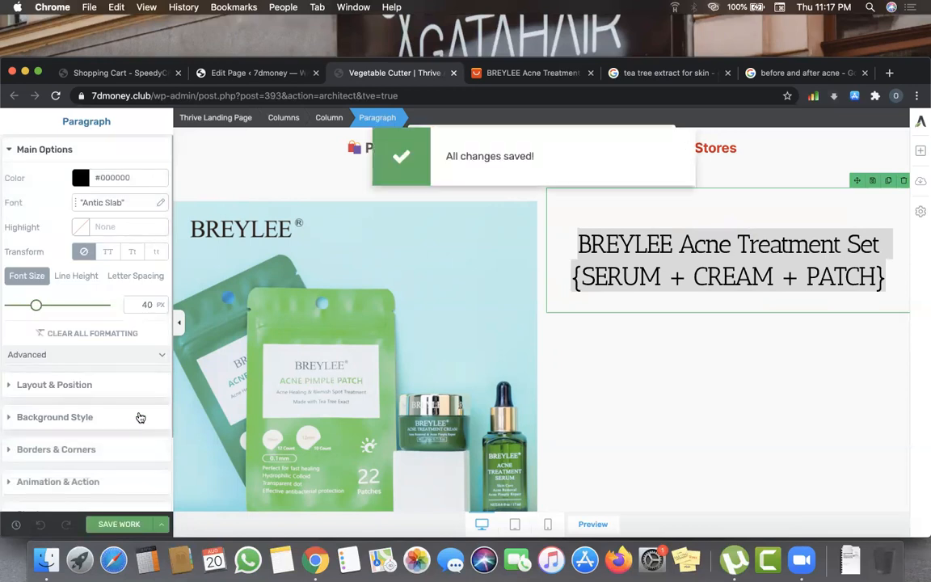
{"action": "left_click", "coordinate": [633, 357]}
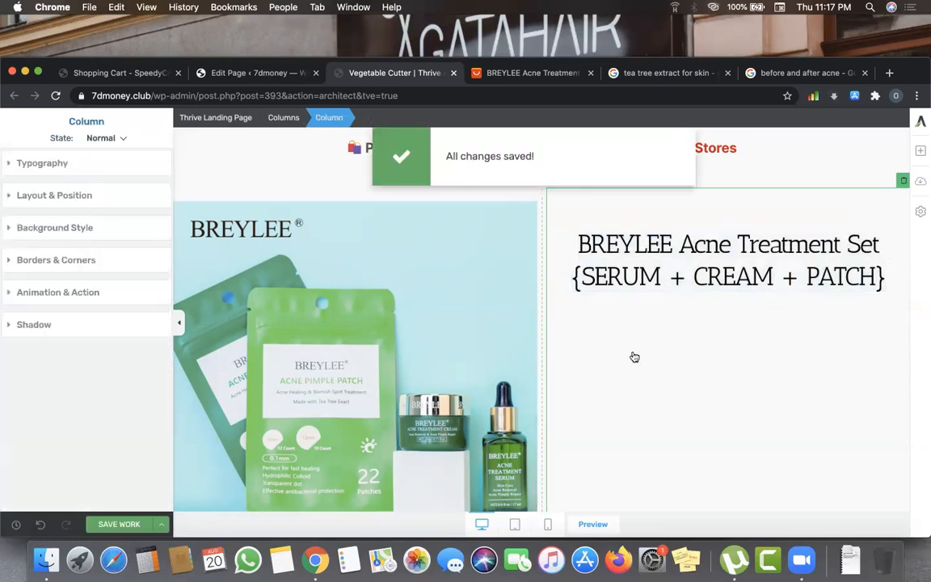
{"action": "scroll", "coordinate": [495, 367], "scroll_direction": "down", "scroll_amount": 2}
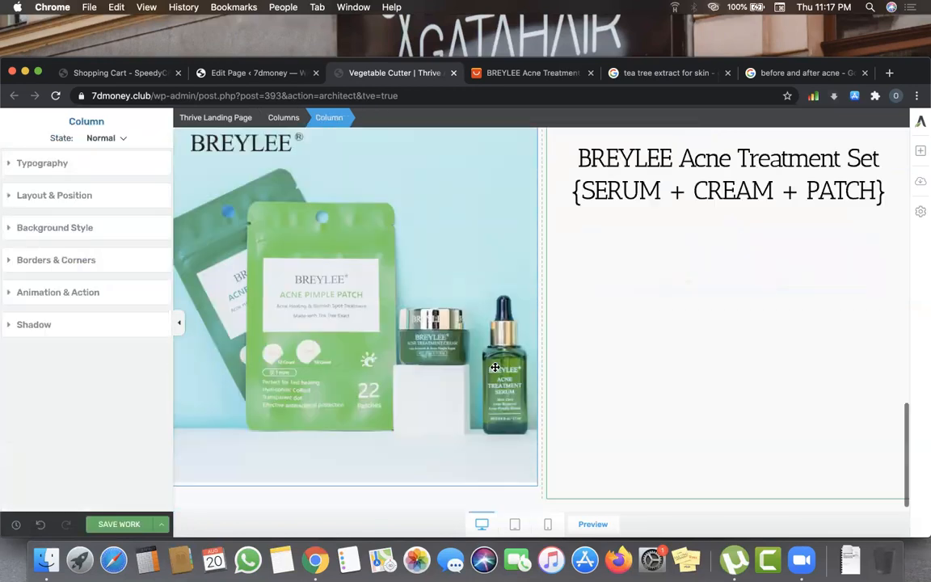
{"action": "scroll", "coordinate": [766, 219], "scroll_direction": "up", "scroll_amount": 2}
{"action": "scroll", "coordinate": [766, 219], "scroll_direction": "up", "scroll_amount": 4}
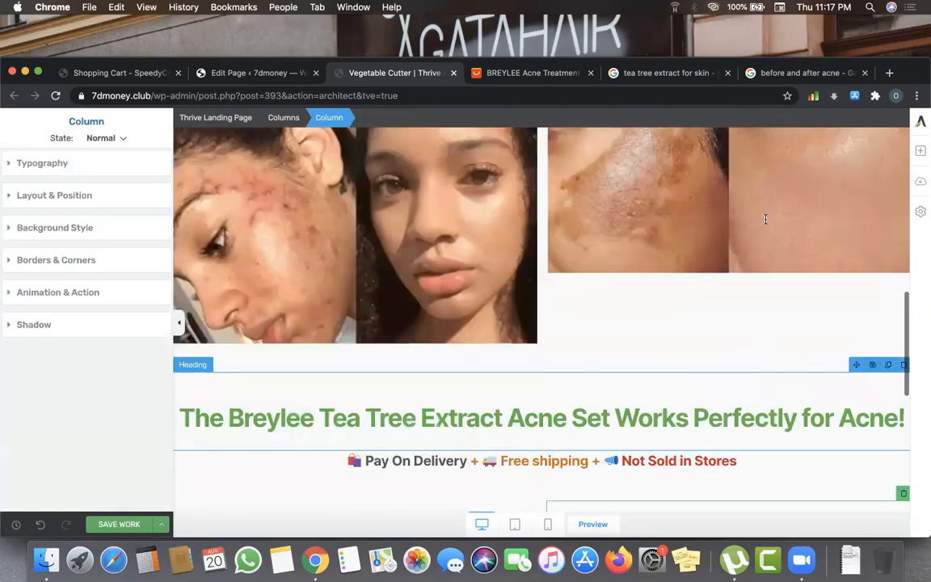
{"action": "scroll", "coordinate": [766, 219], "scroll_direction": "down", "scroll_amount": 2}
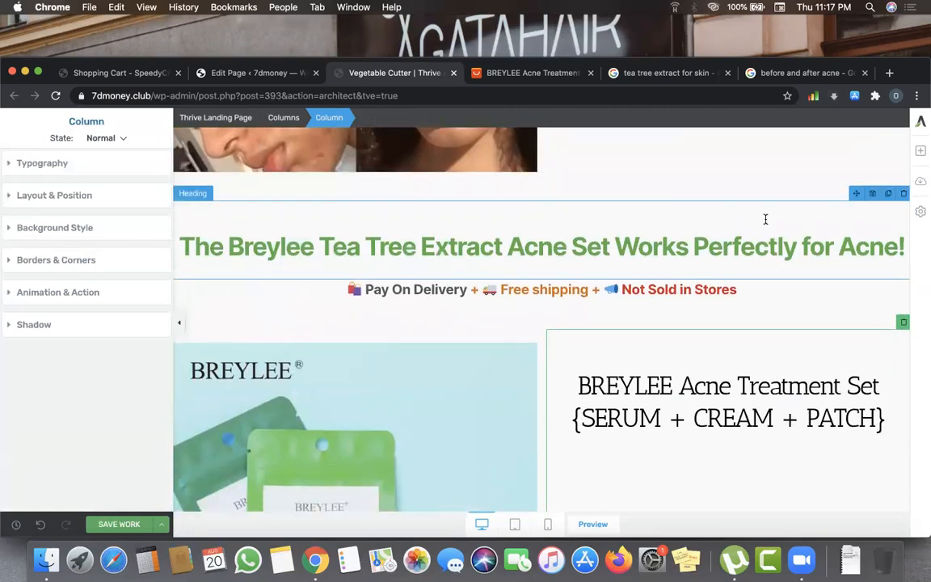
{"action": "scroll", "coordinate": [766, 219], "scroll_direction": "down", "scroll_amount": 1}
{"action": "scroll", "coordinate": [766, 220], "scroll_direction": "up", "scroll_amount": 1}
{"action": "scroll", "coordinate": [765, 218], "scroll_direction": "down", "scroll_amount": 3}
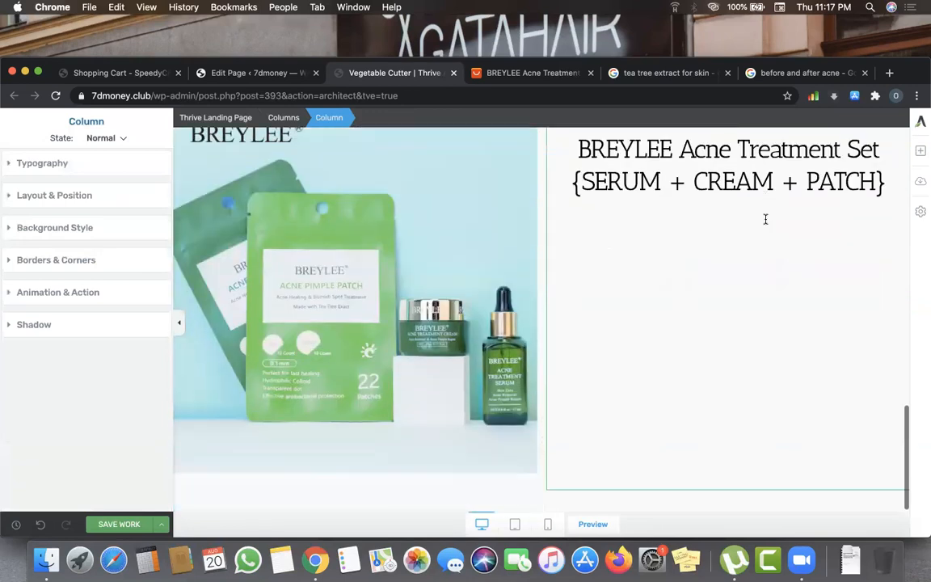
{"action": "scroll", "coordinate": [764, 219], "scroll_direction": "up", "scroll_amount": 7}
{"action": "scroll", "coordinate": [769, 243], "scroll_direction": "up", "scroll_amount": 2}
{"action": "scroll", "coordinate": [769, 242], "scroll_direction": "down", "scroll_amount": 8}
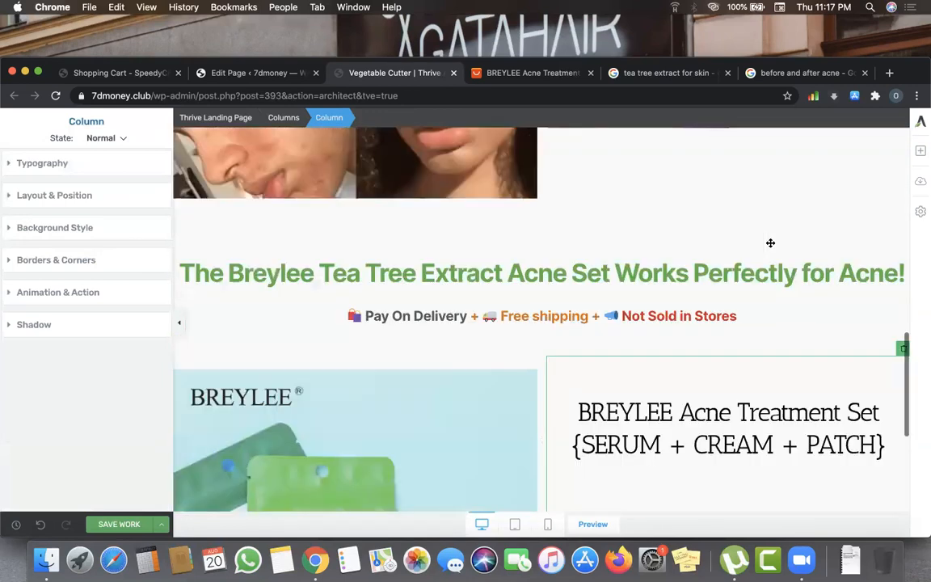
{"action": "scroll", "coordinate": [770, 226], "scroll_direction": "up", "scroll_amount": 2}
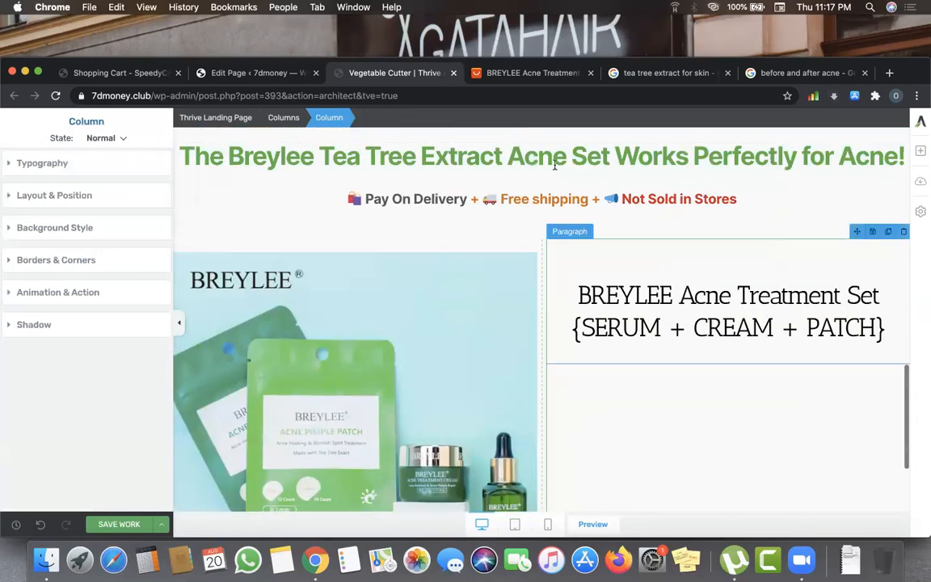
{"action": "scroll", "coordinate": [410, 338], "scroll_direction": "up", "scroll_amount": 3}
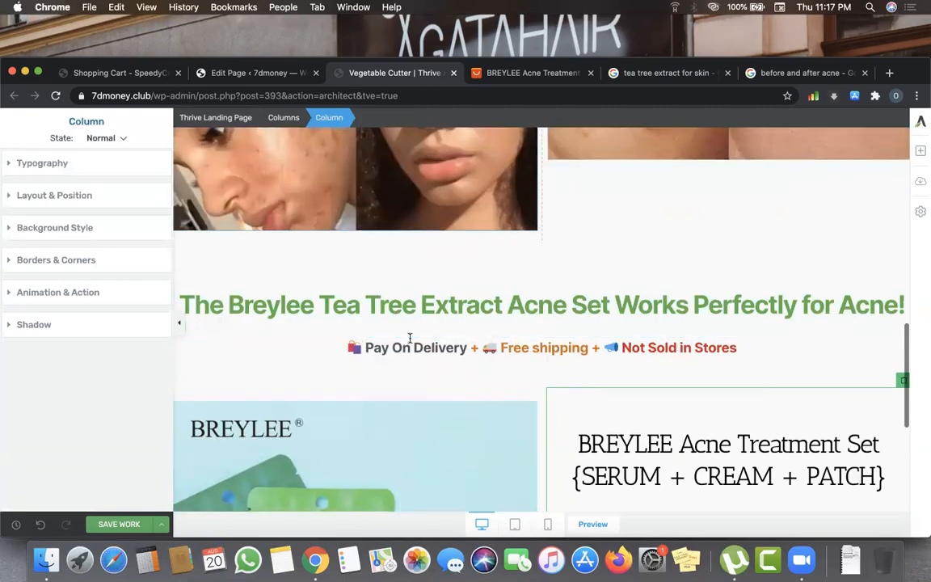
{"action": "scroll", "coordinate": [491, 303], "scroll_direction": "down", "scroll_amount": 5}
{"action": "scroll", "coordinate": [491, 305], "scroll_direction": "up", "scroll_amount": 2}
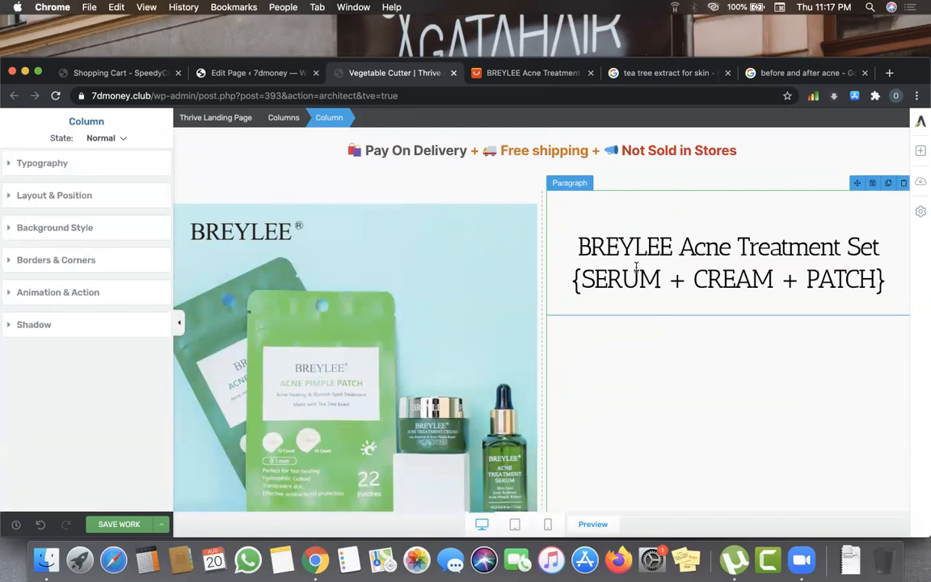
{"action": "scroll", "coordinate": [636, 266], "scroll_direction": "up", "scroll_amount": 5}
{"action": "scroll", "coordinate": [636, 267], "scroll_direction": "down", "scroll_amount": 5}
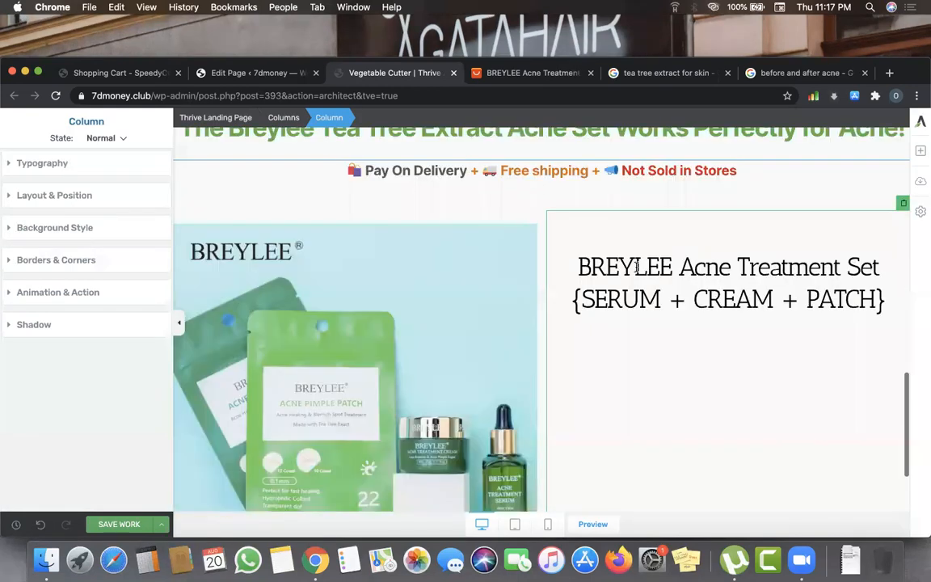
{"action": "scroll", "coordinate": [772, 169], "scroll_direction": "down", "scroll_amount": 3}
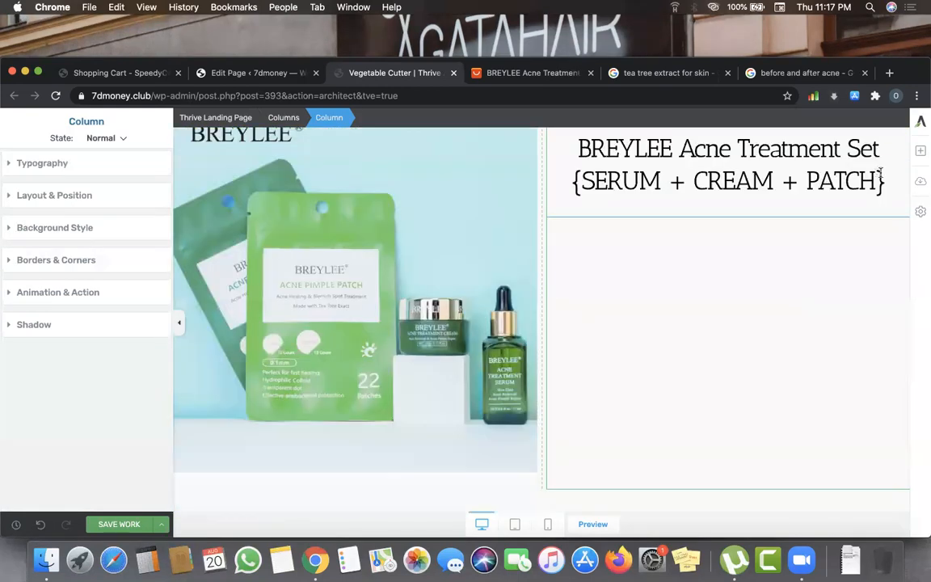
{"action": "left_click", "coordinate": [920, 154]}
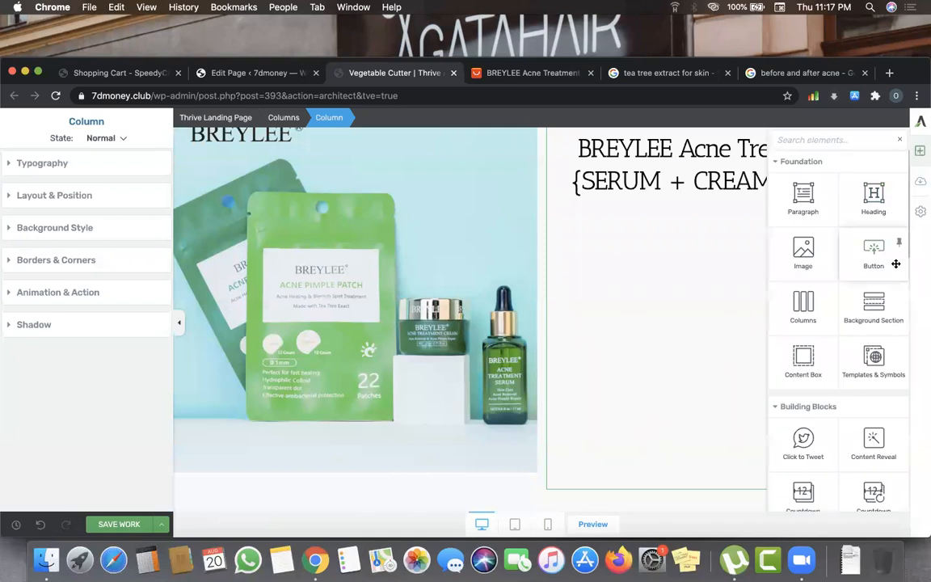
{"action": "scroll", "coordinate": [841, 339], "scroll_direction": "down", "scroll_amount": 5}
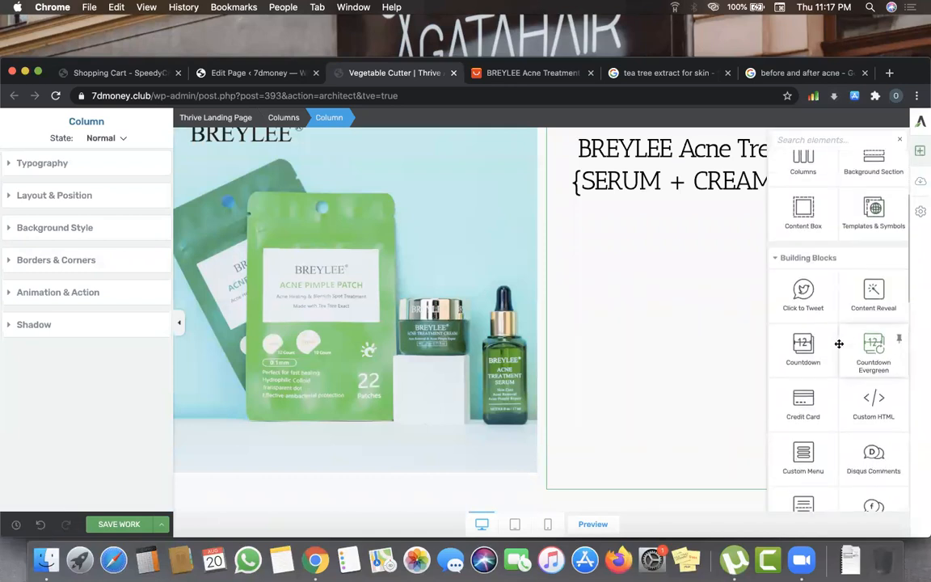
{"action": "scroll", "coordinate": [839, 344], "scroll_direction": "down", "scroll_amount": 8}
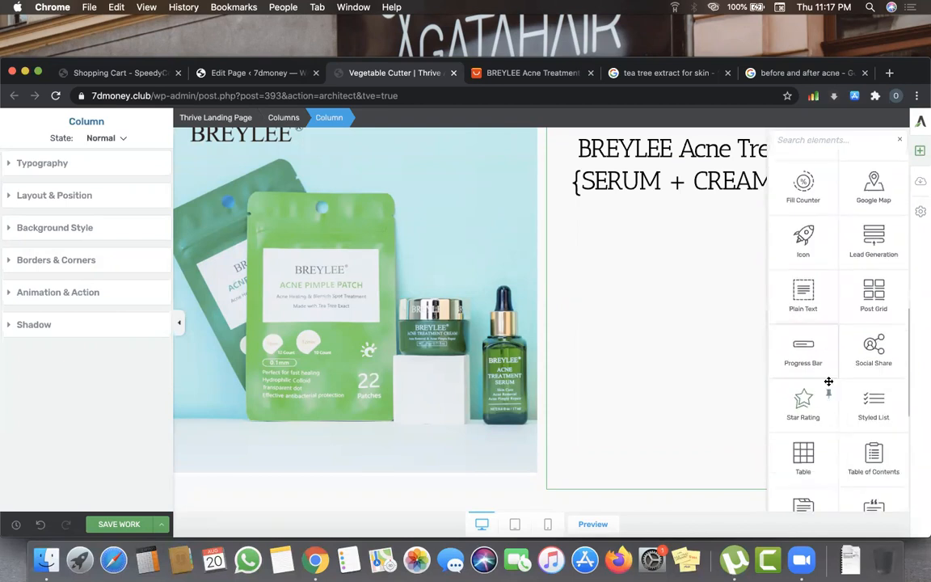
{"action": "left_click_drag", "start_coordinate": [800, 372], "coordinate": [715, 202]}
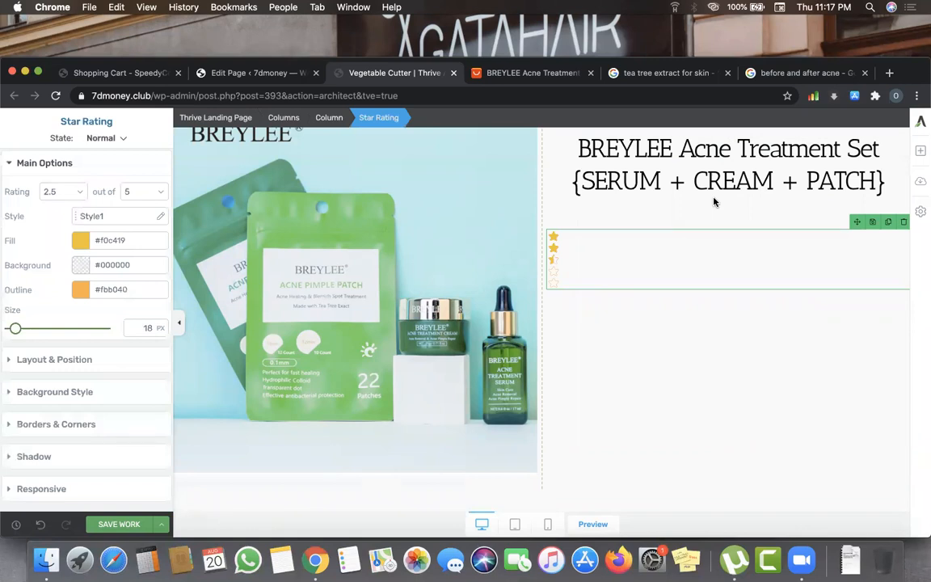
{"action": "left_click", "coordinate": [117, 216]}
{"action": "left_click", "coordinate": [114, 290]}
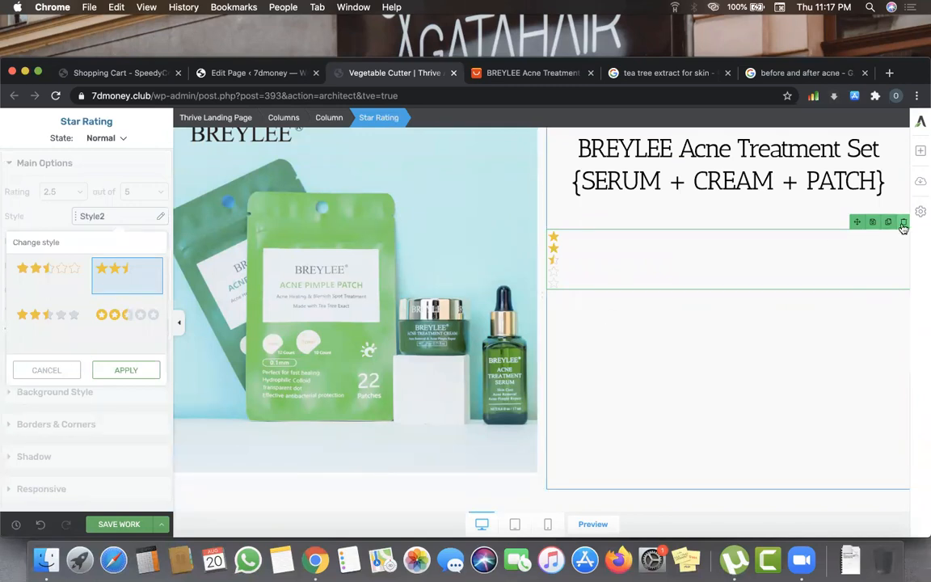
{"action": "left_click", "coordinate": [903, 224]}
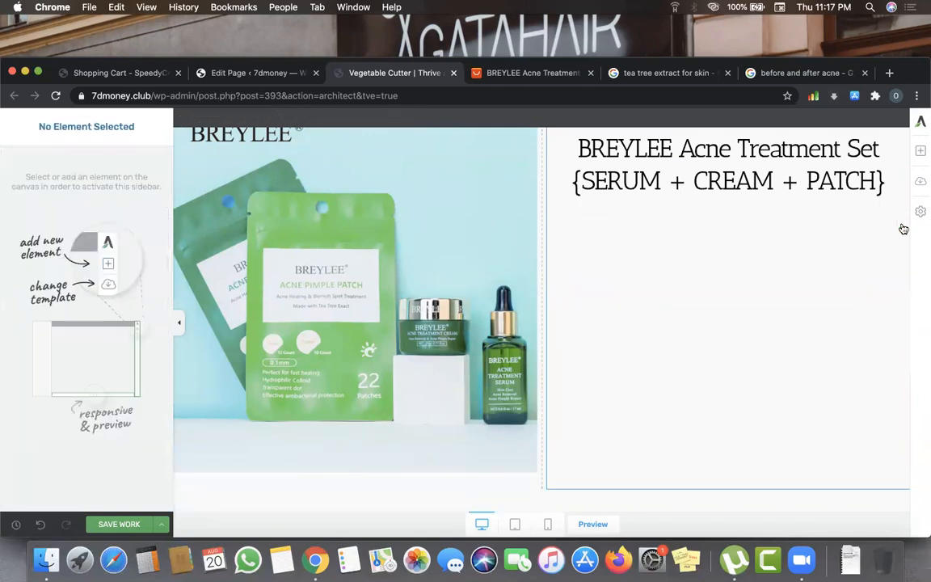
{"action": "left_click", "coordinate": [921, 157]}
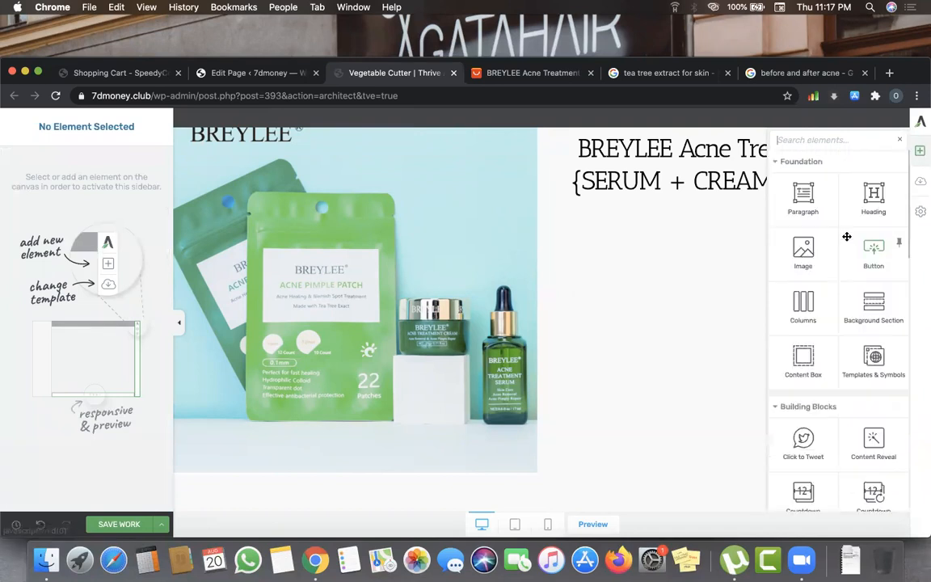
- Add an Image below the title, then upload and insert the five-star ratings screenshot
{"action": "left_click_drag", "start_coordinate": [800, 250], "coordinate": [705, 211]}
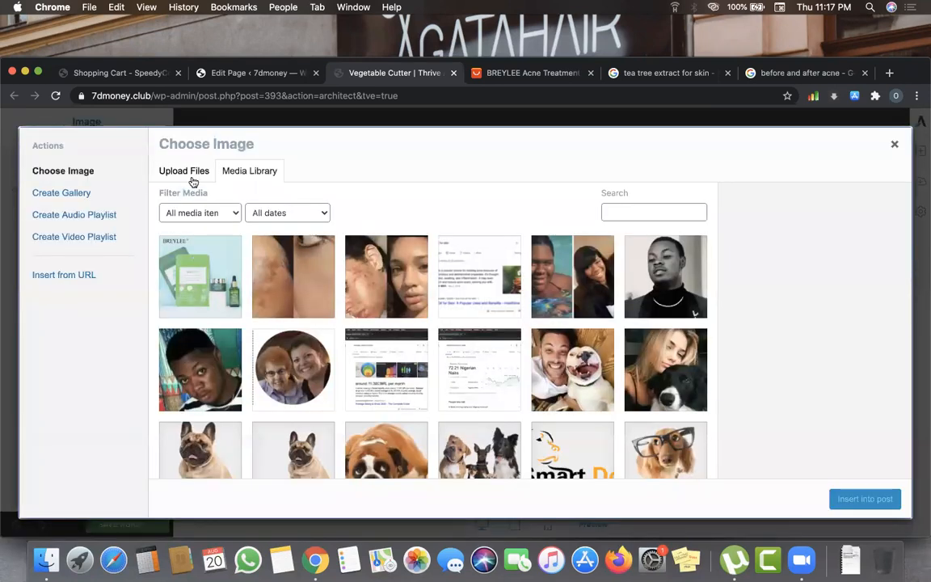
{"action": "left_click", "coordinate": [192, 176]}
{"action": "left_click", "coordinate": [543, 349]}
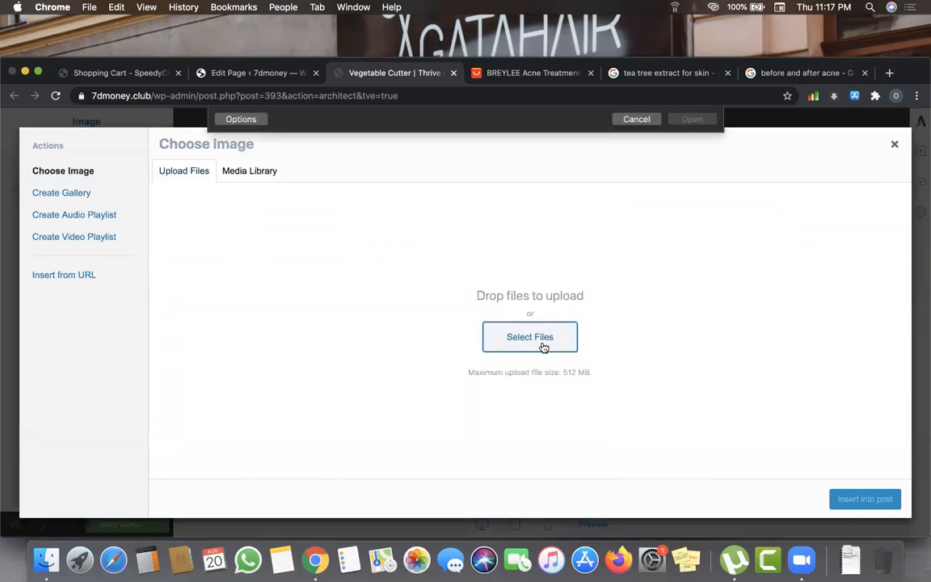
{"action": "scroll", "coordinate": [353, 260], "scroll_direction": "down", "scroll_amount": 10}
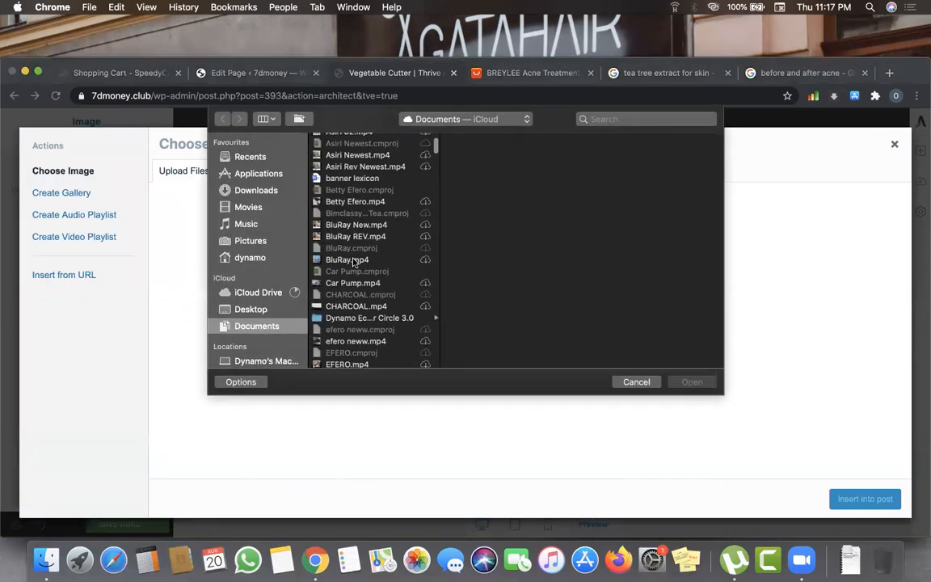
{"action": "scroll", "coordinate": [353, 260], "scroll_direction": "down", "scroll_amount": 6}
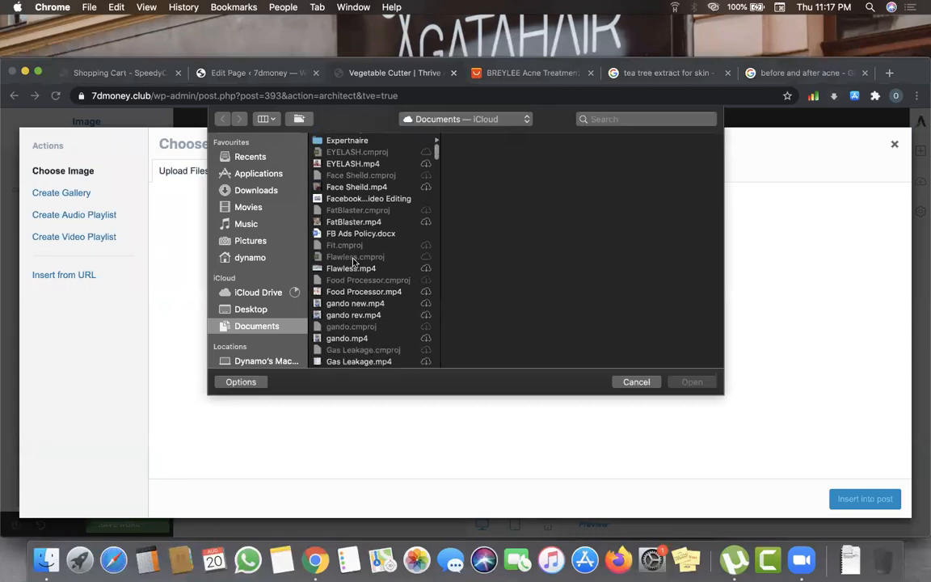
{"action": "scroll", "coordinate": [353, 260], "scroll_direction": "down", "scroll_amount": 15}
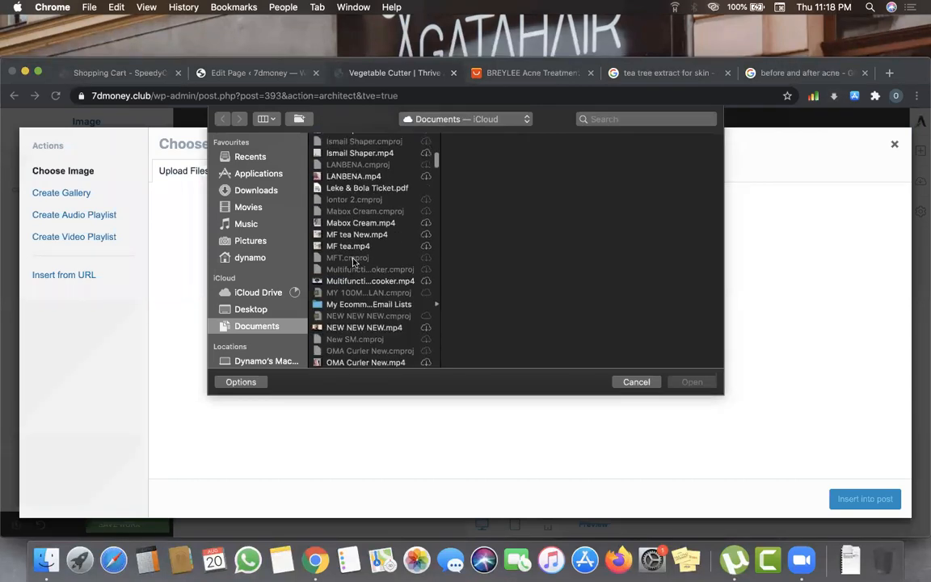
{"action": "scroll", "coordinate": [353, 261], "scroll_direction": "down", "scroll_amount": 15}
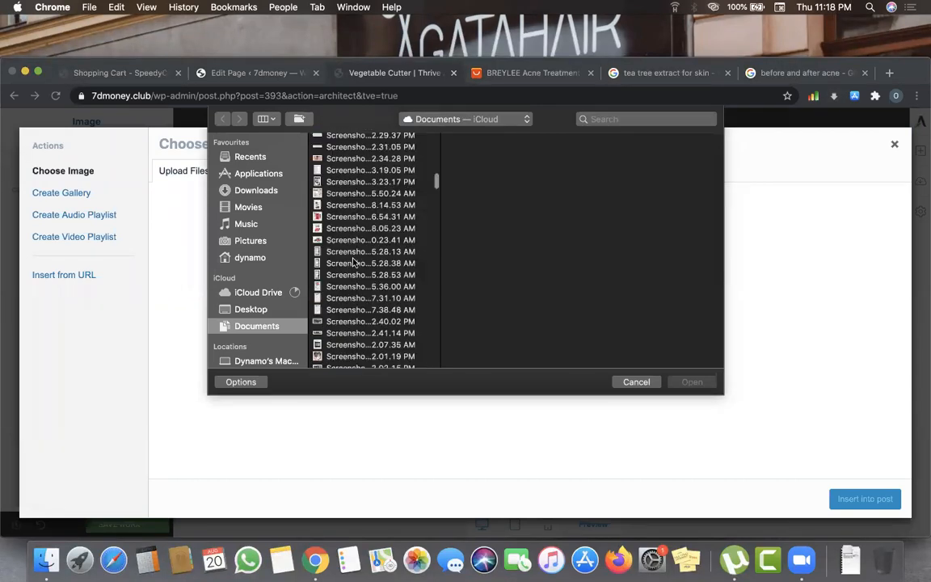
{"action": "scroll", "coordinate": [353, 260], "scroll_direction": "up", "scroll_amount": 3}
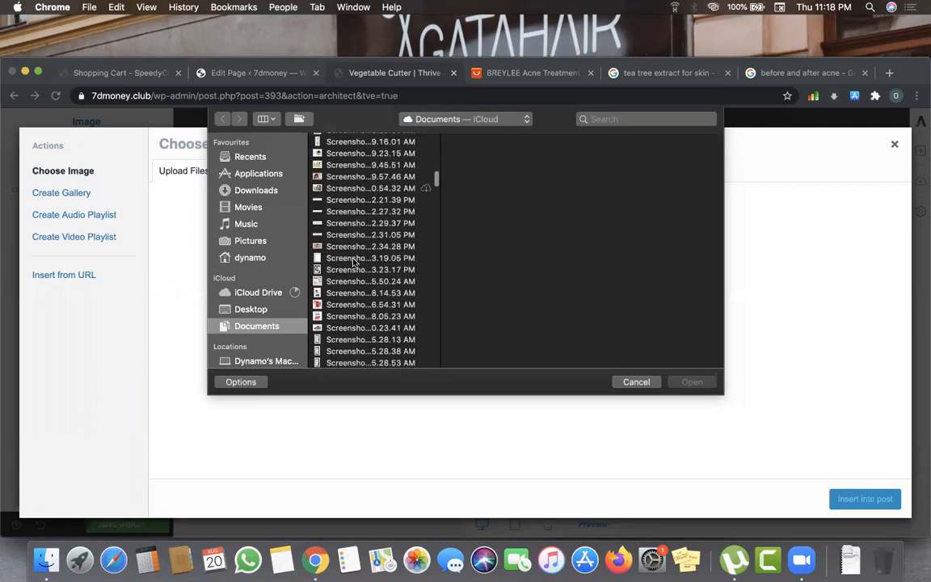
{"action": "left_click", "coordinate": [344, 211]}
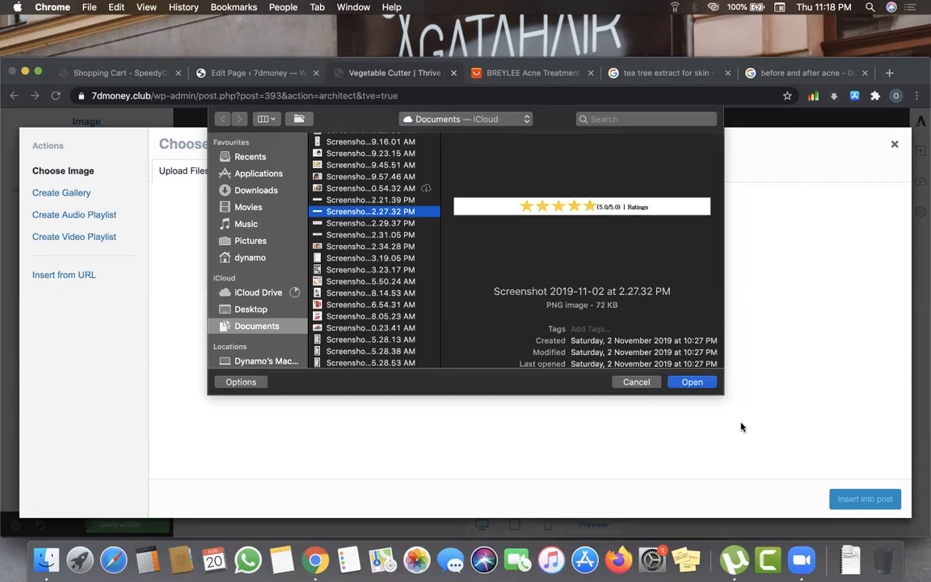
{"action": "left_click", "coordinate": [697, 384]}
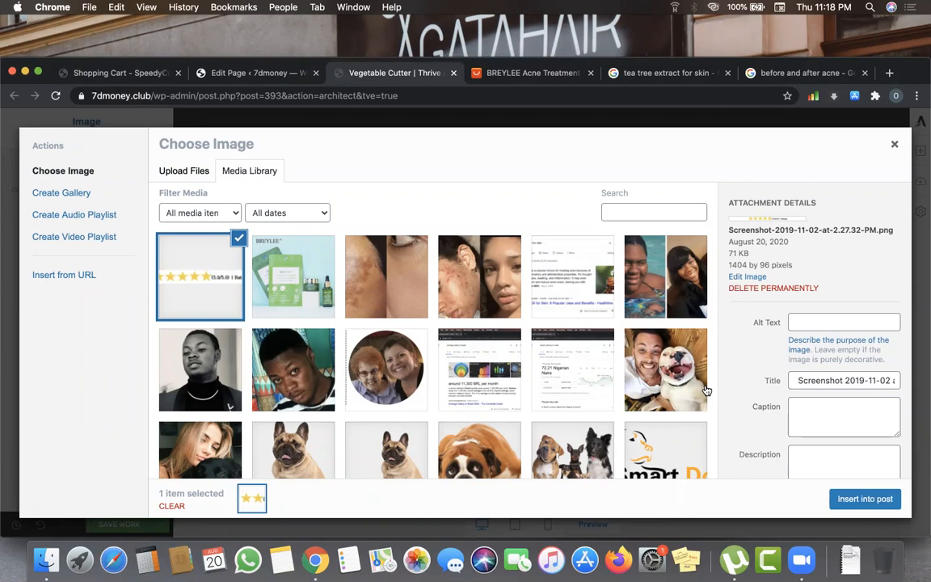
{"action": "left_click", "coordinate": [859, 499]}
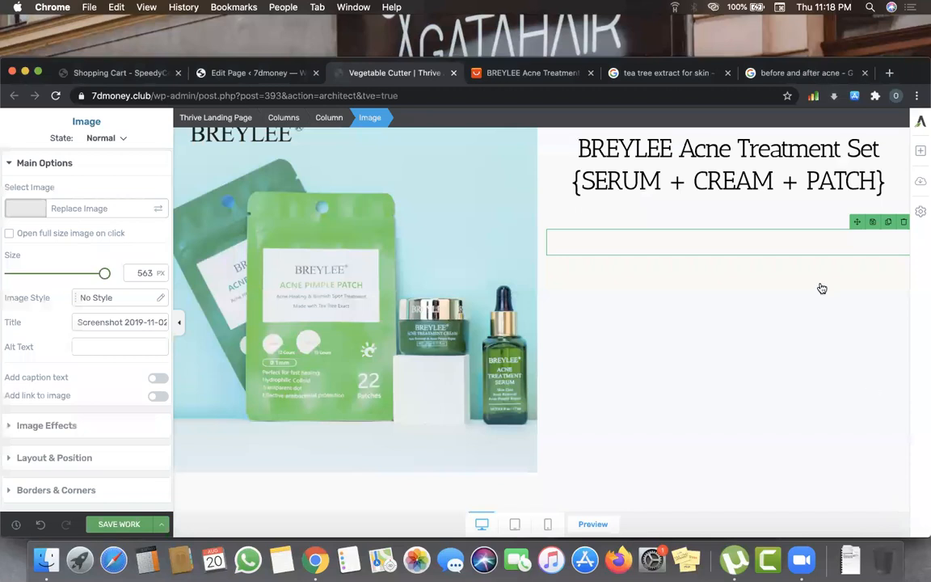
{"action": "left_click", "coordinate": [813, 260]}
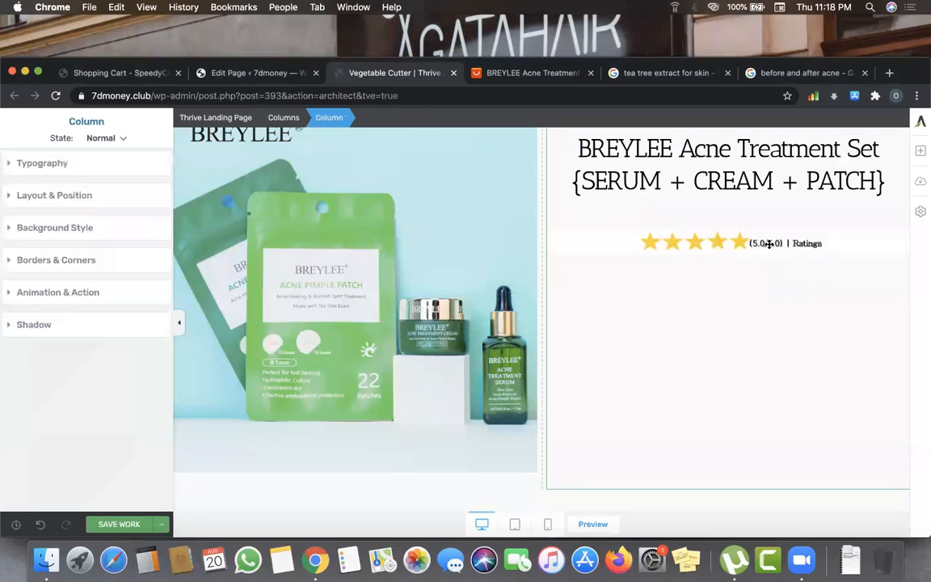
- Add a paragraph below the ratings image and replace its placeholder with the price N17500
{"action": "left_click", "coordinate": [920, 155]}
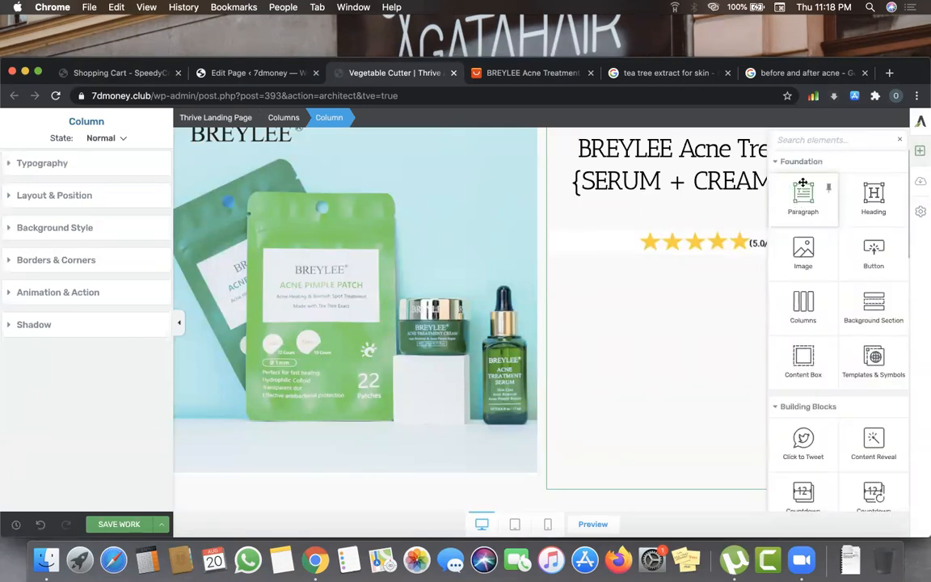
{"action": "left_click_drag", "start_coordinate": [803, 198], "coordinate": [692, 327]}
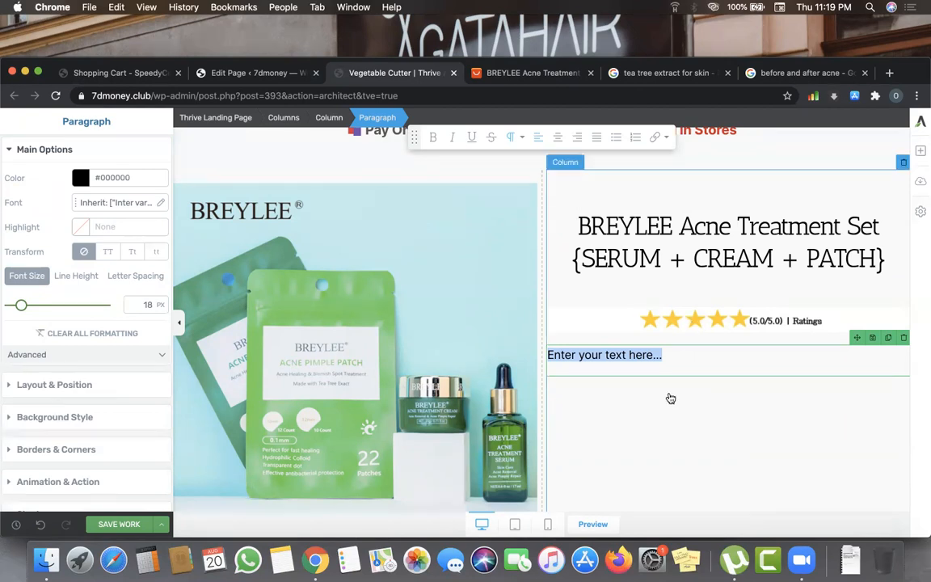
{"action": "left_click", "coordinate": [668, 356]}
{"action": "left_click", "coordinate": [582, 360]}
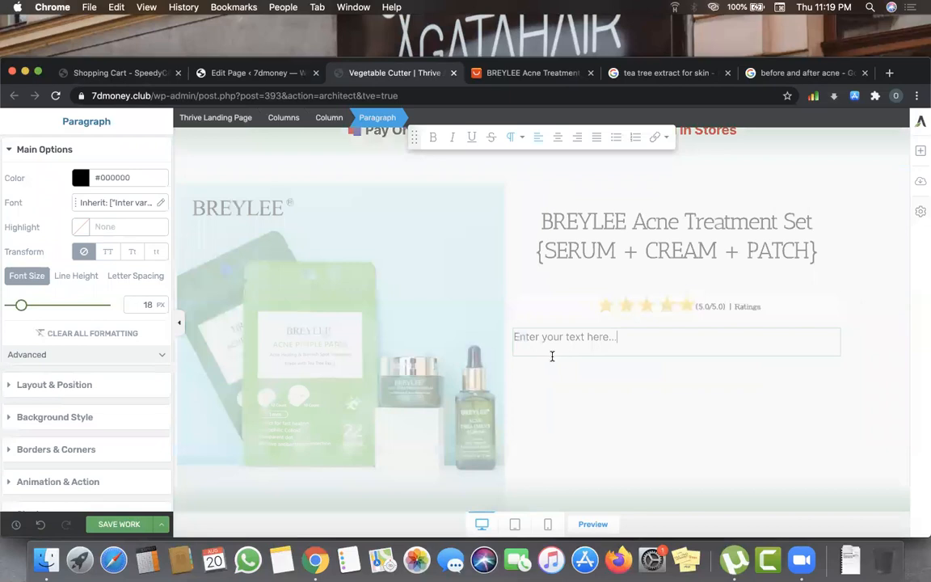
{"action": "left_click_drag", "start_coordinate": [552, 355], "coordinate": [657, 359]}
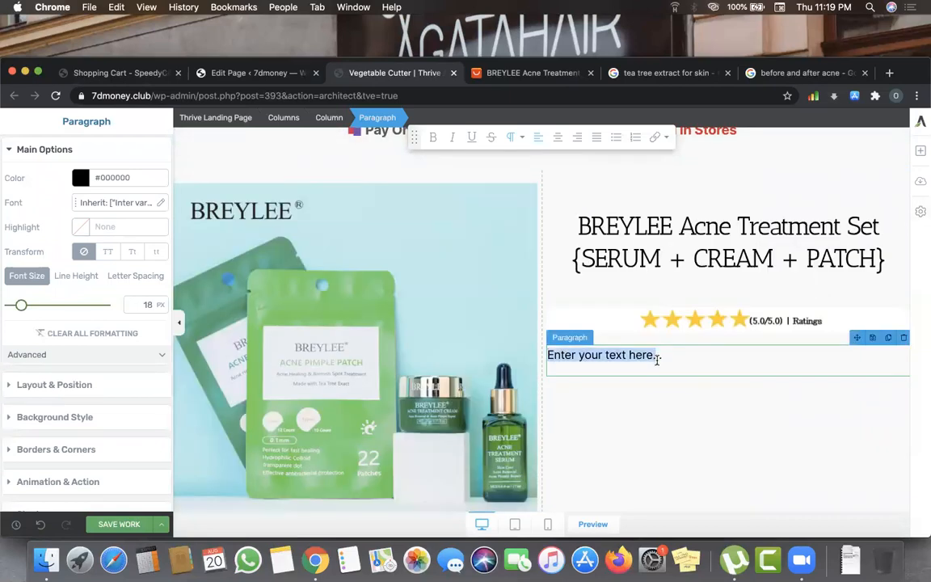
{"action": "type", "text": "N1"}
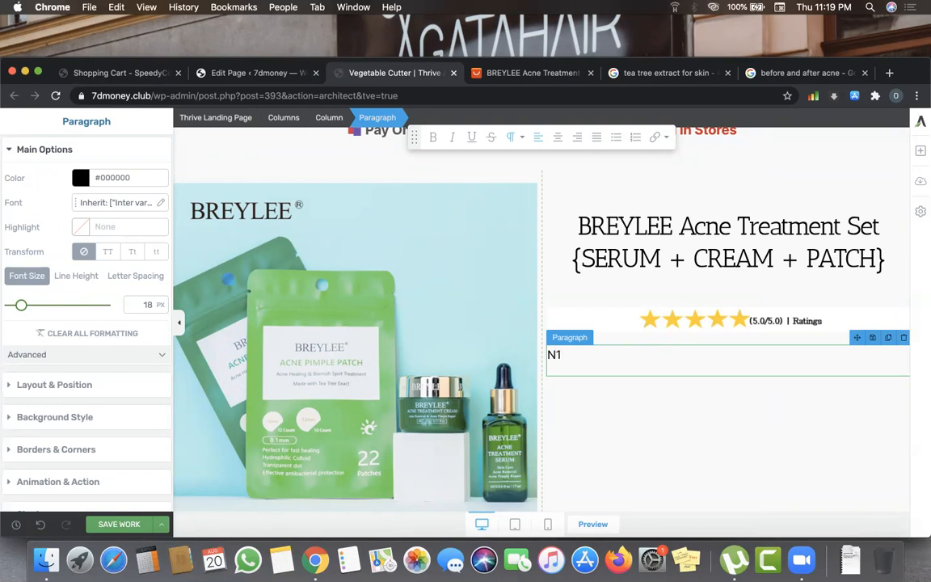
{"action": "type", "text": "00"}
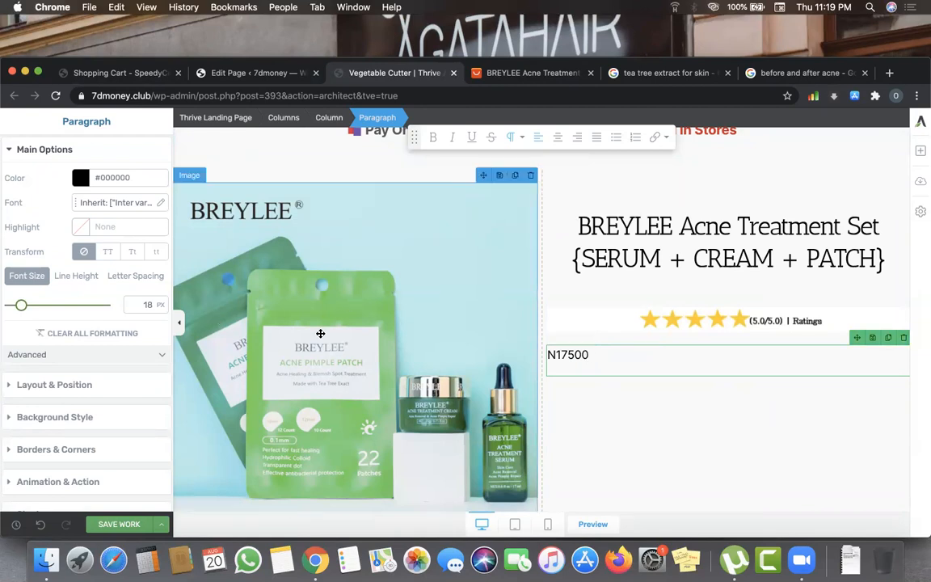
{"action": "scroll", "coordinate": [417, 356], "scroll_direction": "up", "scroll_amount": 1}
{"action": "scroll", "coordinate": [417, 357], "scroll_direction": "up", "scroll_amount": 10}
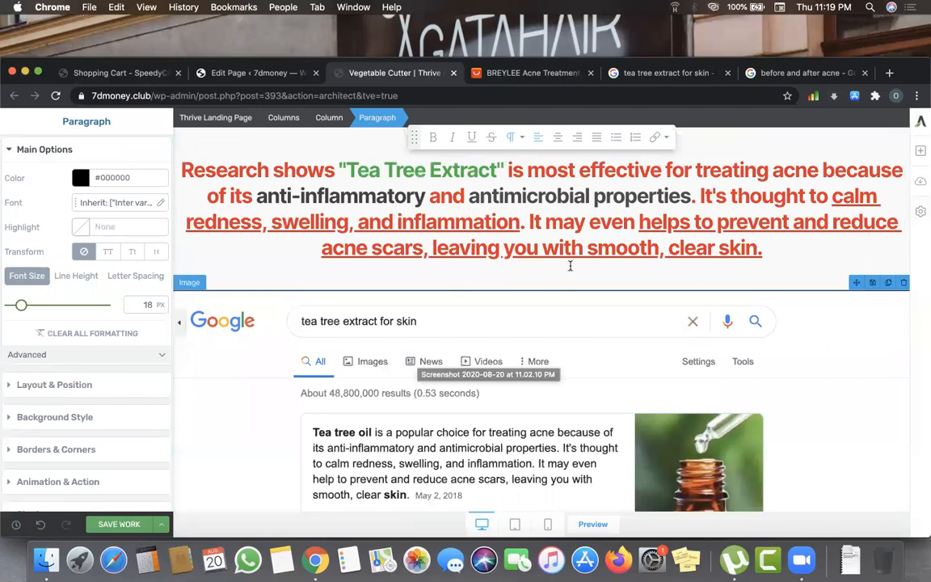
{"action": "scroll", "coordinate": [574, 289], "scroll_direction": "down", "scroll_amount": 5}
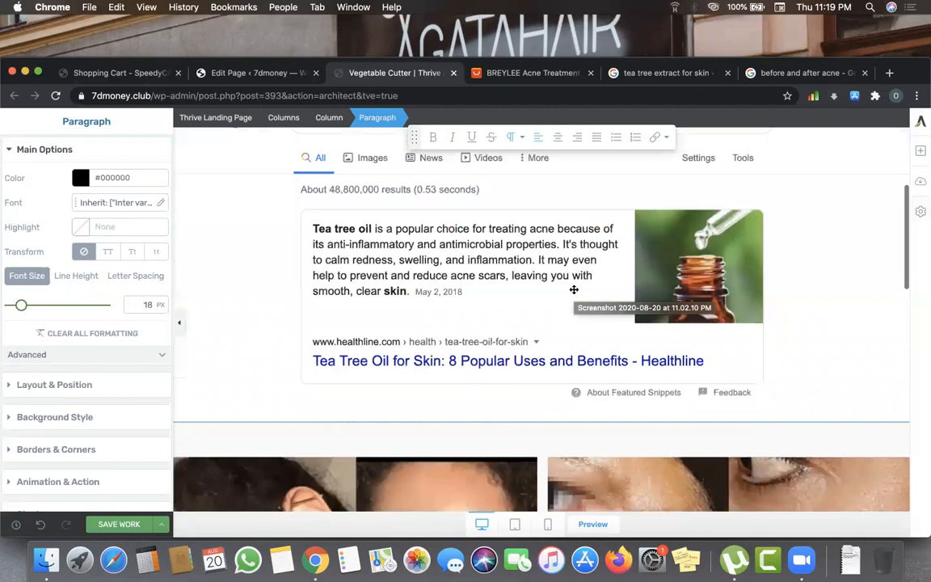
{"action": "scroll", "coordinate": [574, 289], "scroll_direction": "down", "scroll_amount": 6}
{"action": "scroll", "coordinate": [575, 295], "scroll_direction": "down", "scroll_amount": 10}
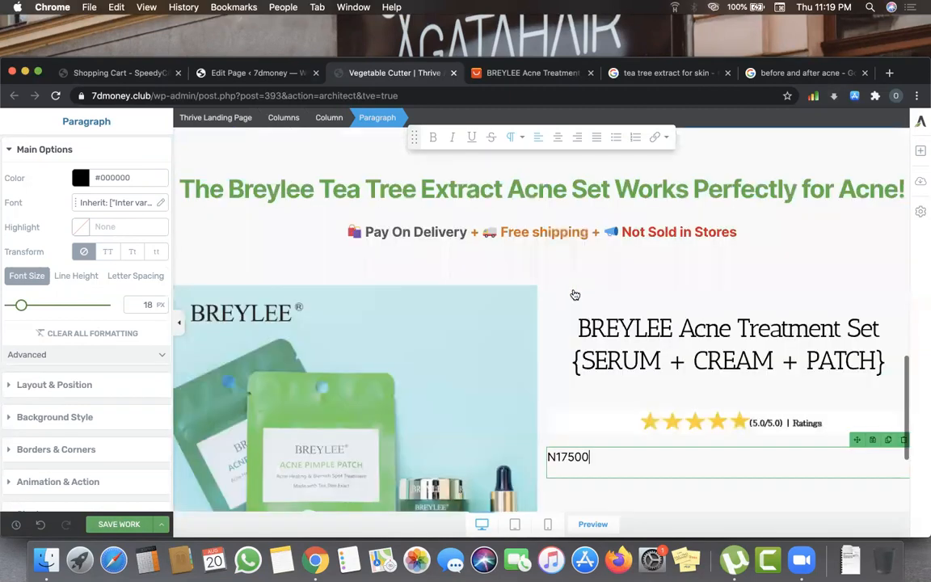
{"action": "scroll", "coordinate": [573, 288], "scroll_direction": "down", "scroll_amount": 2}
{"action": "scroll", "coordinate": [569, 323], "scroll_direction": "up", "scroll_amount": 5}
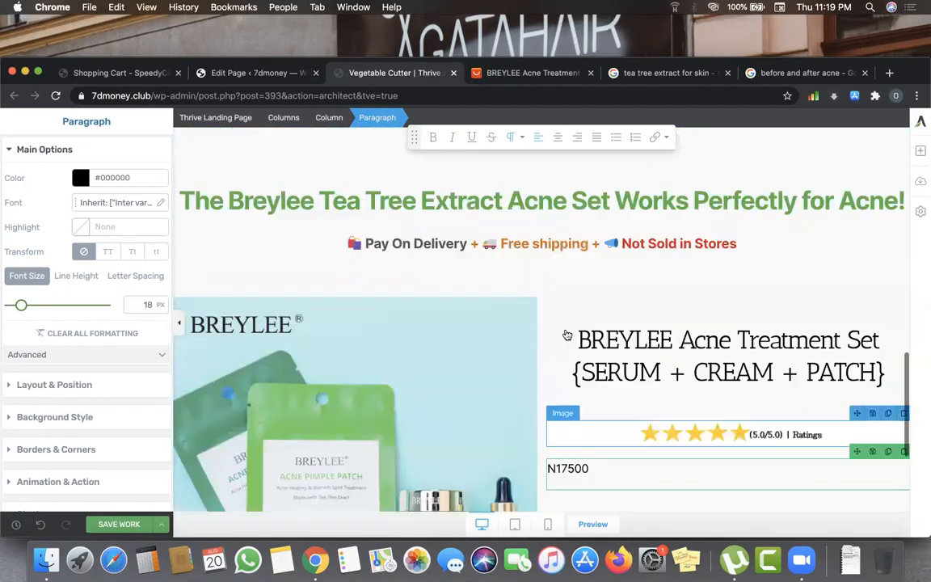
{"action": "scroll", "coordinate": [566, 331], "scroll_direction": "down", "scroll_amount": 3}
{"action": "scroll", "coordinate": [568, 335], "scroll_direction": "down", "scroll_amount": 2}
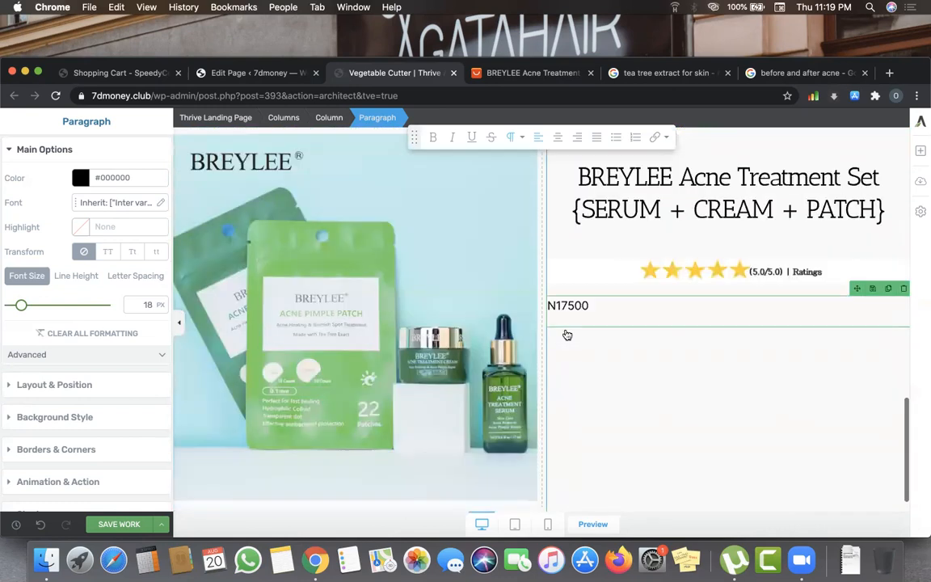
{"action": "scroll", "coordinate": [568, 335], "scroll_direction": "down", "scroll_amount": 1}
{"action": "scroll", "coordinate": [567, 334], "scroll_direction": "up", "scroll_amount": 1}
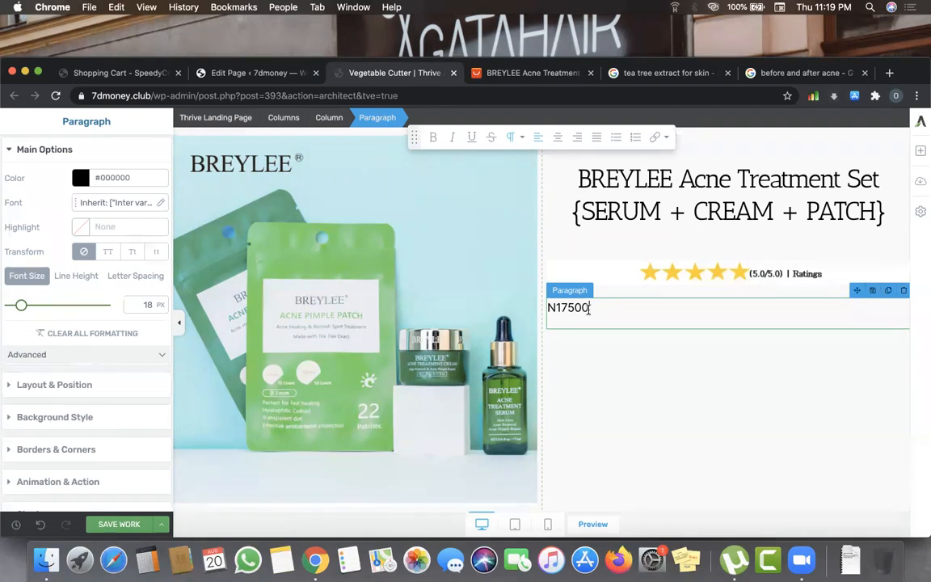
- Format the price as bold, centred N17,500 and append N19,000 after it
{"action": "left_click_drag", "start_coordinate": [547, 312], "coordinate": [548, 310]}
{"action": "type", "text": ","}
{"action": "left_click_drag", "start_coordinate": [549, 310], "coordinate": [627, 311]}
{"action": "left_click", "coordinate": [433, 138]}
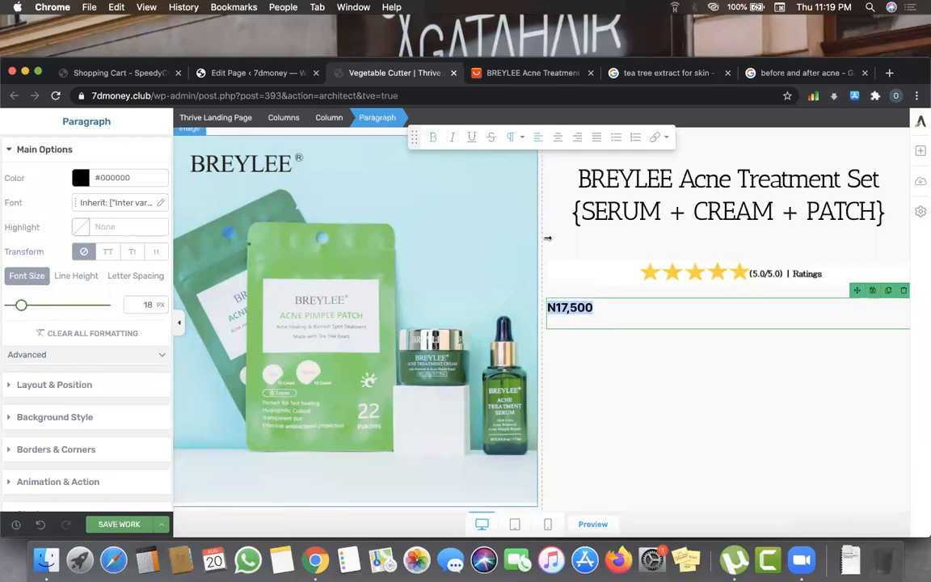
{"action": "left_click", "coordinate": [558, 139]}
{"action": "key", "text": "Right"}
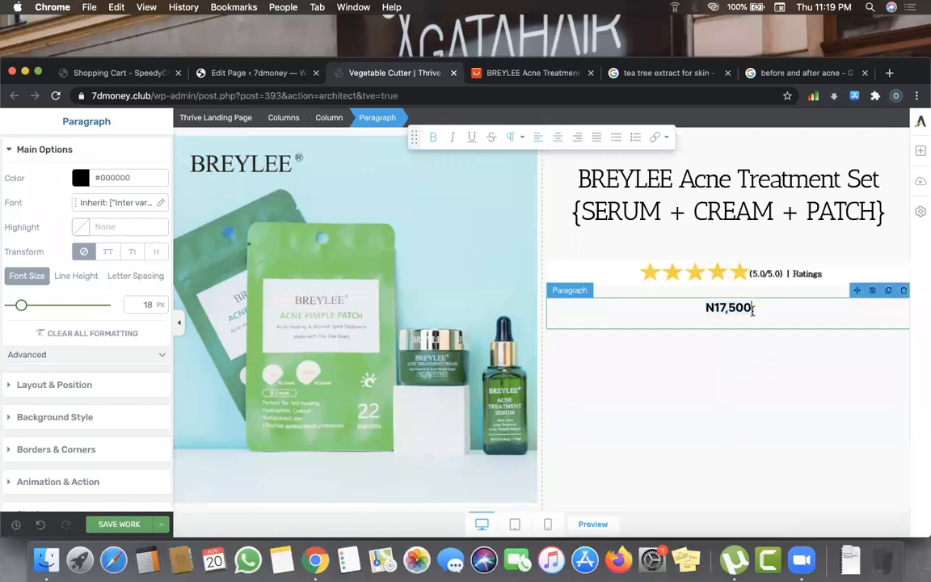
{"action": "type", "text": "N"}
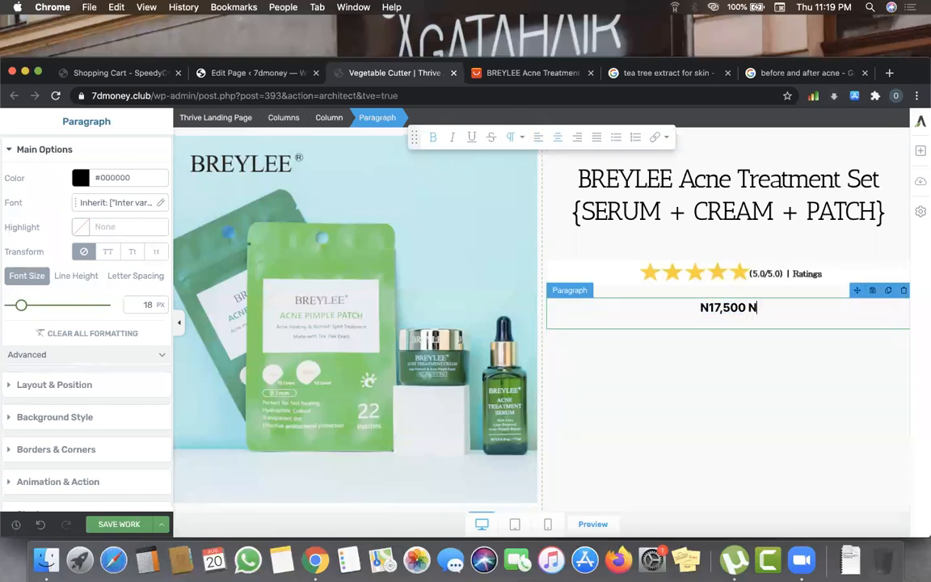
{"action": "type", "text": "19,000"}
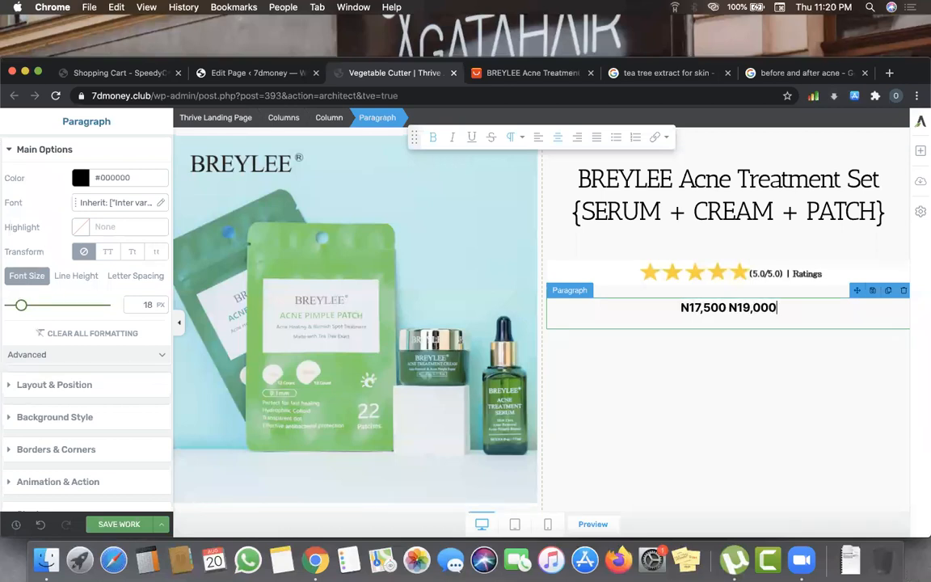
{"action": "left_click", "coordinate": [702, 307]}
- Set the price line to 59 px and make N19,000 smaller, struck through, red #f51818
{"action": "triple_click", "coordinate": [786, 312]}
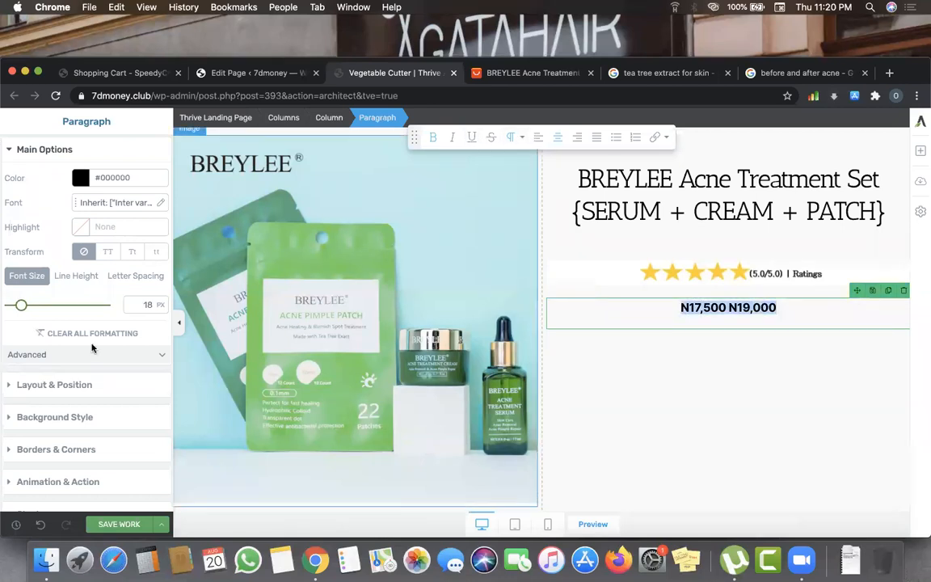
{"action": "left_click_drag", "start_coordinate": [22, 306], "coordinate": [49, 310]}
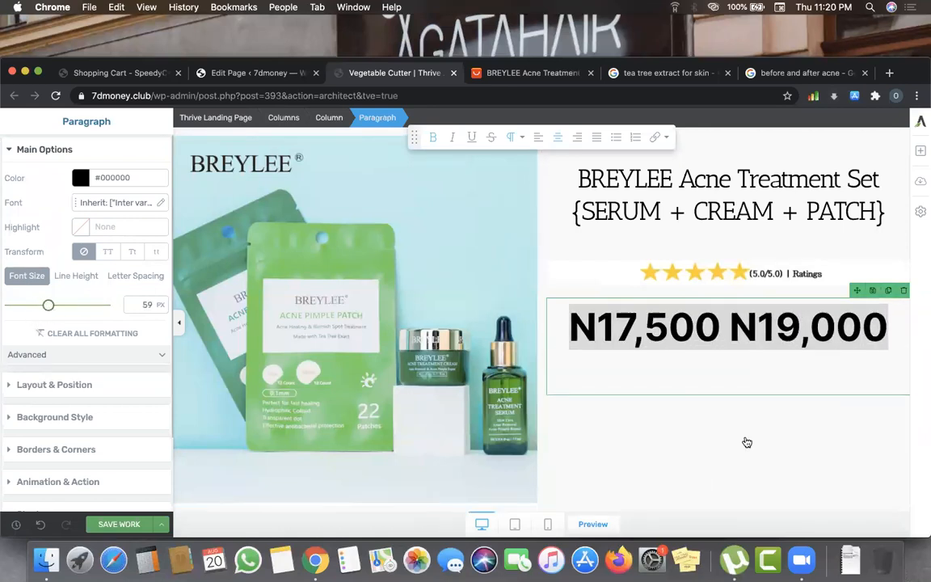
{"action": "left_click", "coordinate": [734, 326]}
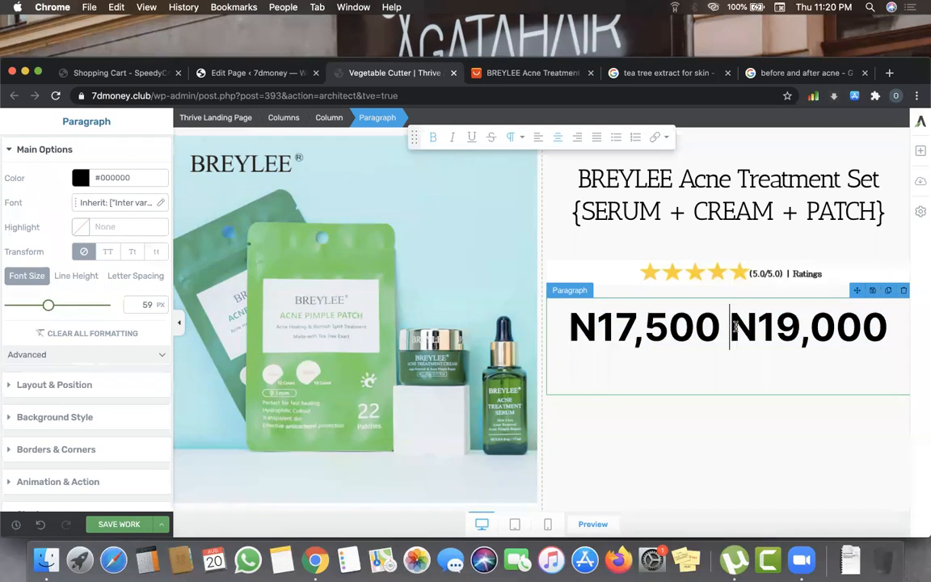
{"action": "left_click", "coordinate": [886, 327], "text": "shift"}
{"action": "left_click_drag", "start_coordinate": [47, 305], "coordinate": [39, 305]}
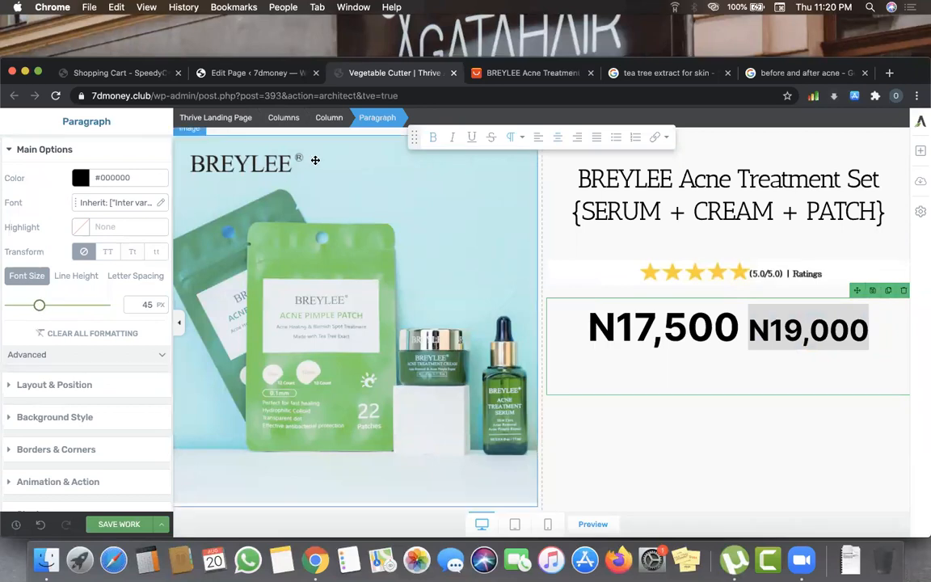
{"action": "left_click", "coordinate": [489, 139]}
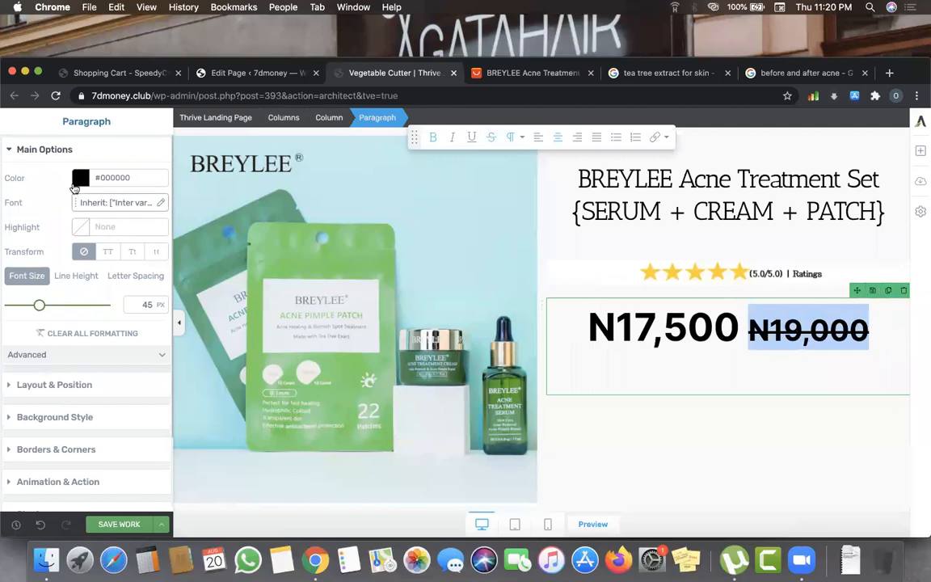
{"action": "left_click", "coordinate": [77, 179]}
{"action": "left_click", "coordinate": [144, 205]}
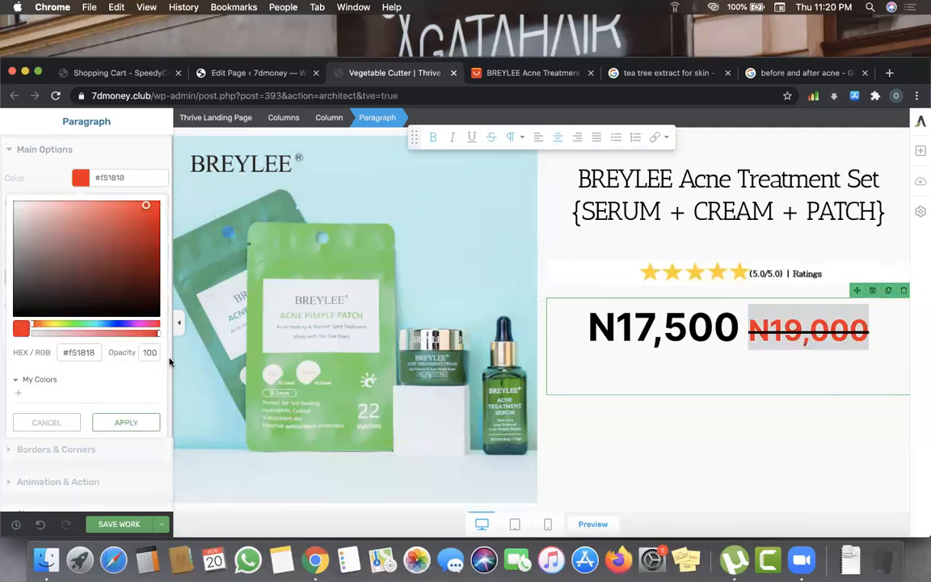
{"action": "left_click", "coordinate": [126, 423]}
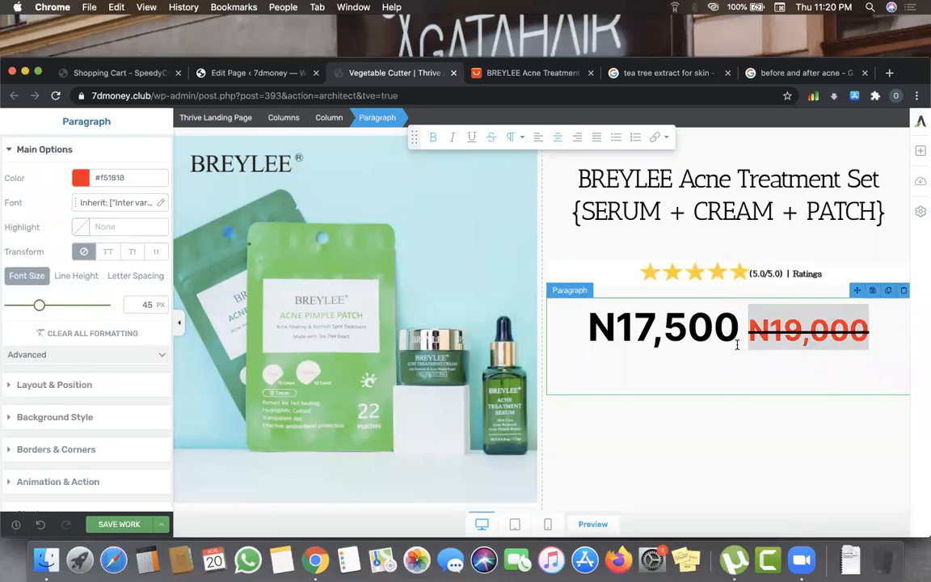
{"action": "left_click", "coordinate": [758, 345]}
{"action": "key", "text": "Left"}
{"action": "key", "text": "Right"}
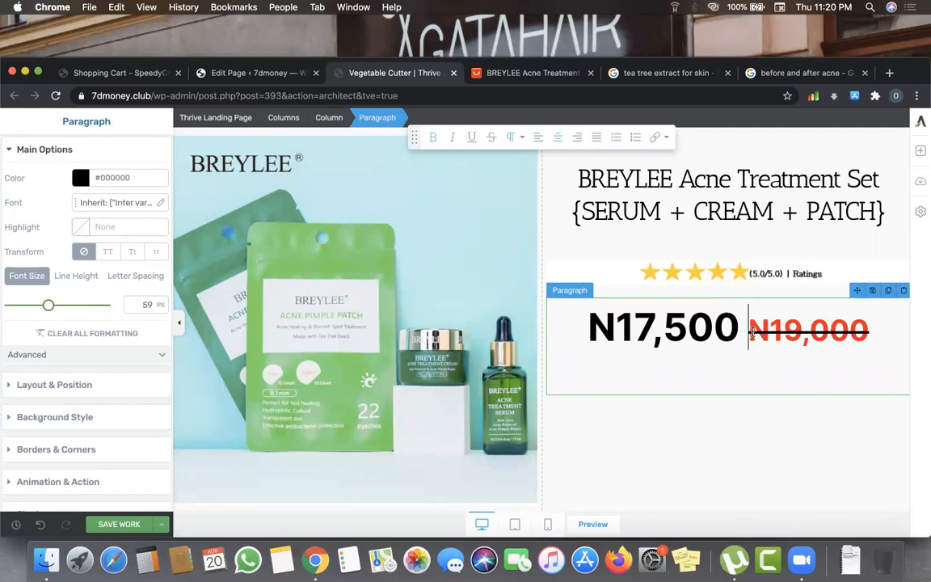
{"action": "left_click", "coordinate": [841, 482]}
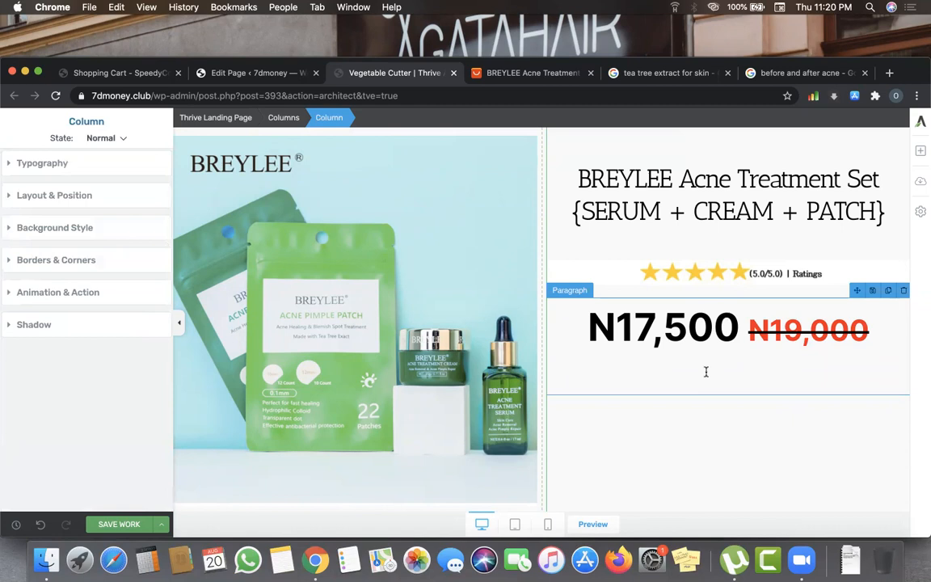
- Save the landing page work
{"action": "scroll", "coordinate": [706, 372], "scroll_direction": "up", "scroll_amount": 2}
{"action": "scroll", "coordinate": [706, 381], "scroll_direction": "up", "scroll_amount": 2}
{"action": "scroll", "coordinate": [706, 381], "scroll_direction": "down", "scroll_amount": 4}
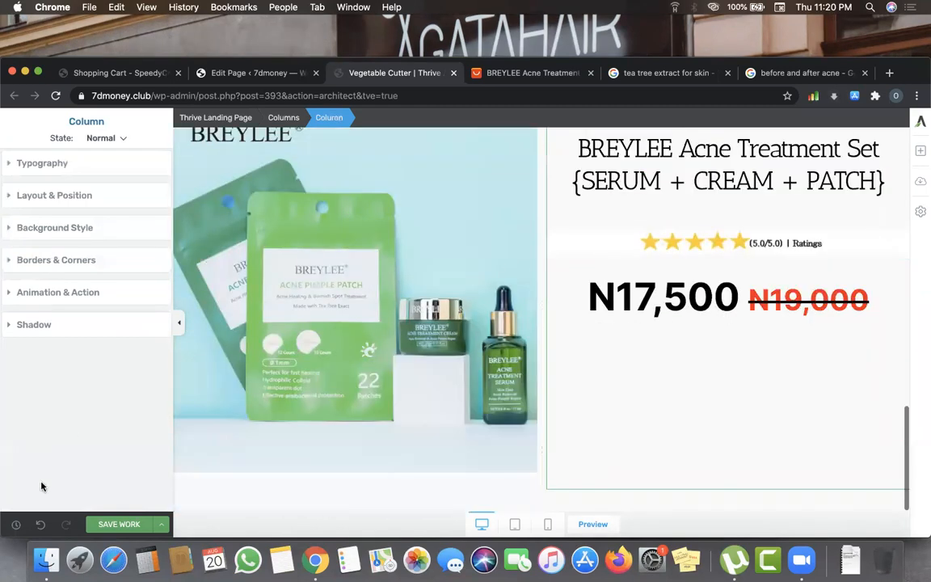
{"action": "left_click", "coordinate": [110, 524]}
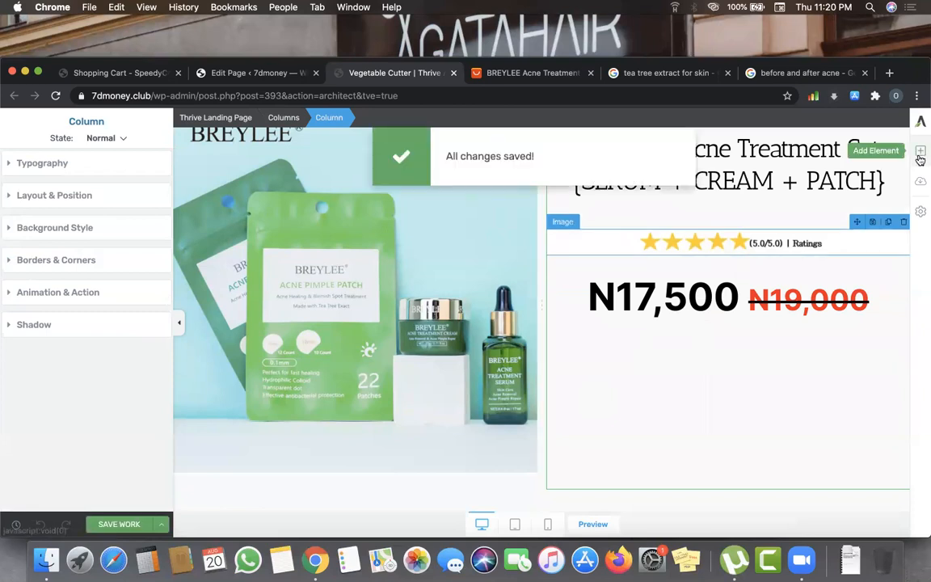
- Add an Image element below the price line, choosing to upload a new file
{"action": "left_click", "coordinate": [920, 152]}
{"action": "left_click_drag", "start_coordinate": [793, 239], "coordinate": [706, 318]}
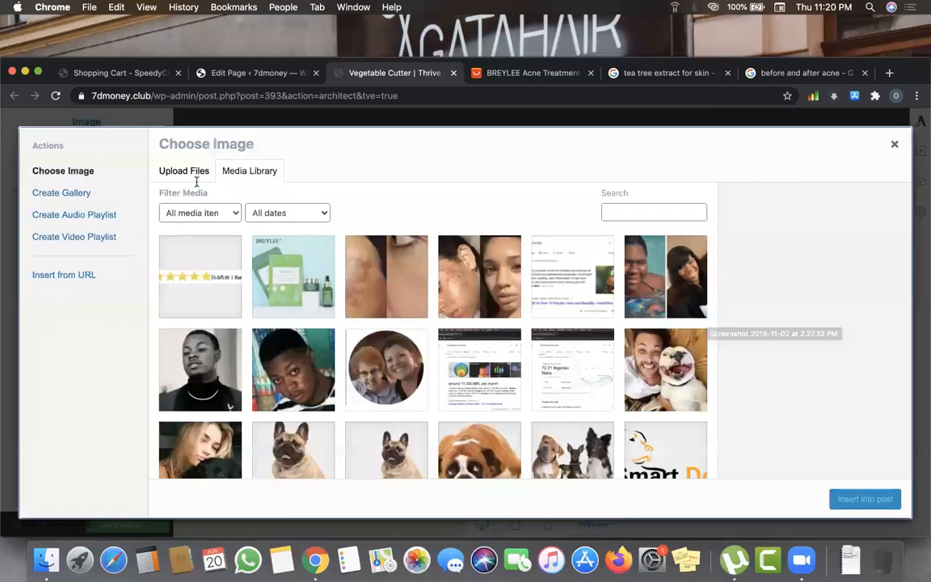
{"action": "left_click", "coordinate": [185, 170]}
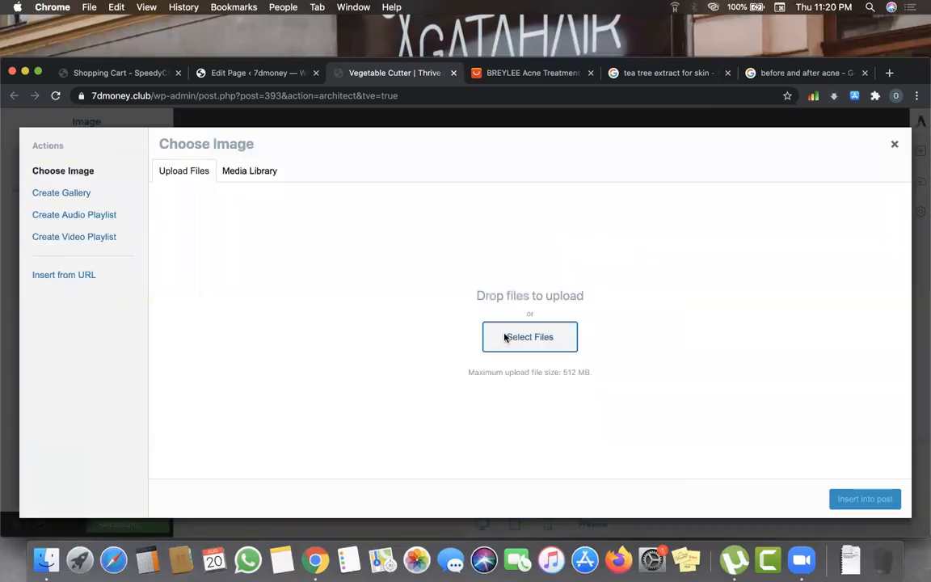
- Upload the 'Screenshot 2019-11-02 at 2.29.37 PM' delivery badge and insert it below the price
{"action": "left_click", "coordinate": [507, 338]}
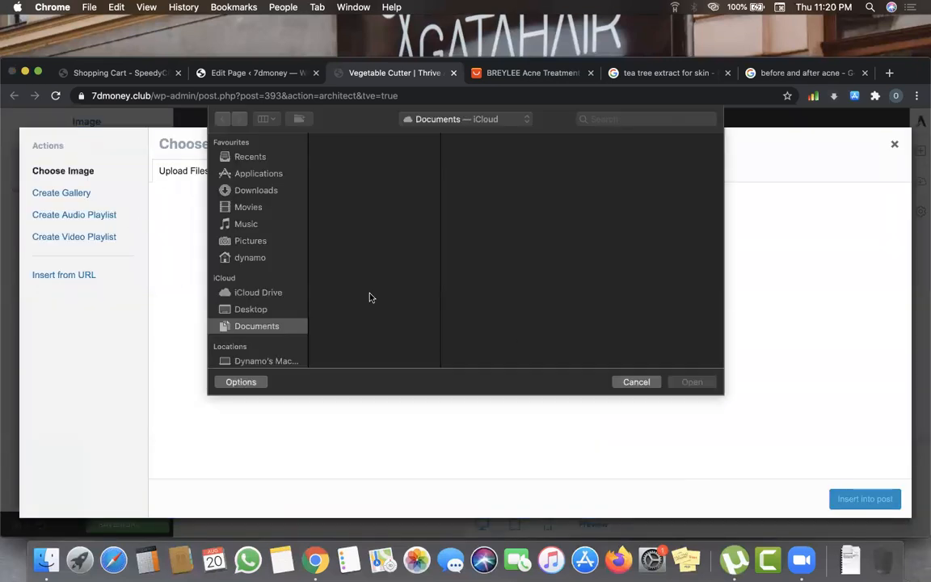
{"action": "scroll", "coordinate": [348, 284], "scroll_direction": "down", "scroll_amount": 5}
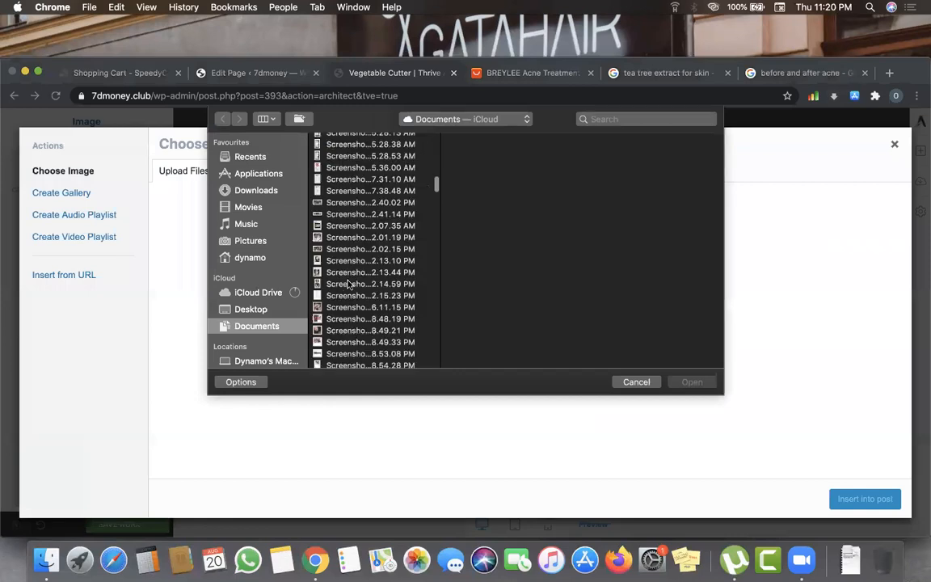
{"action": "scroll", "coordinate": [349, 285], "scroll_direction": "up", "scroll_amount": 3}
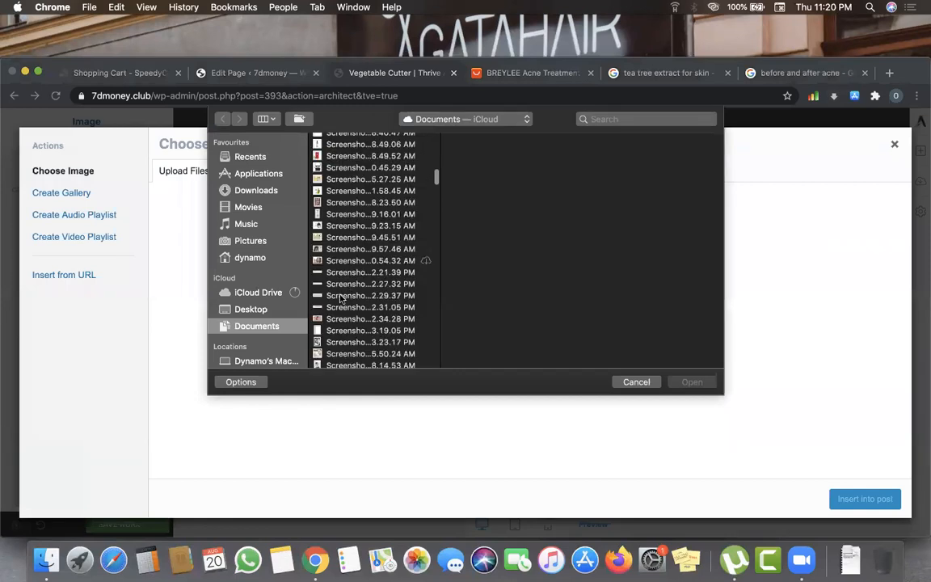
{"action": "left_click", "coordinate": [340, 296]}
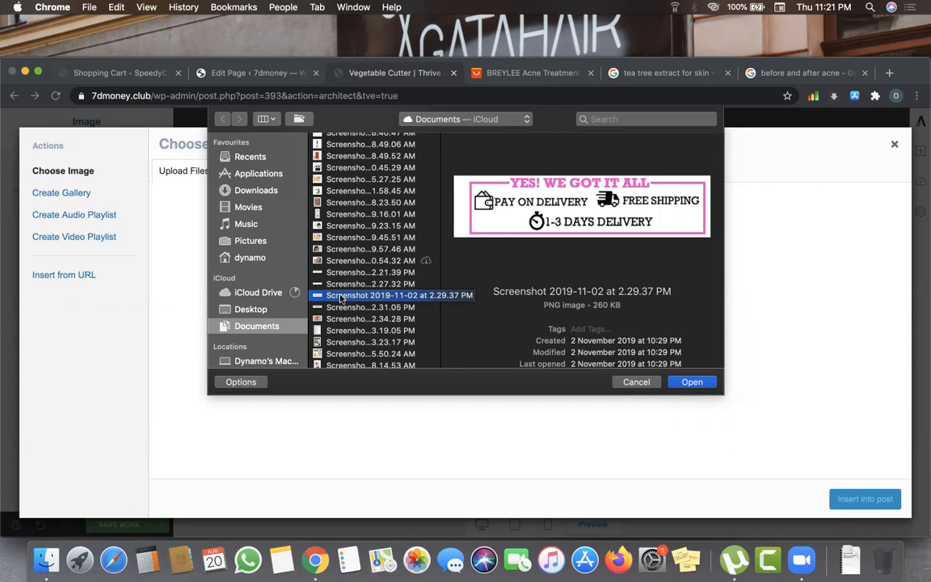
{"action": "left_click", "coordinate": [692, 381]}
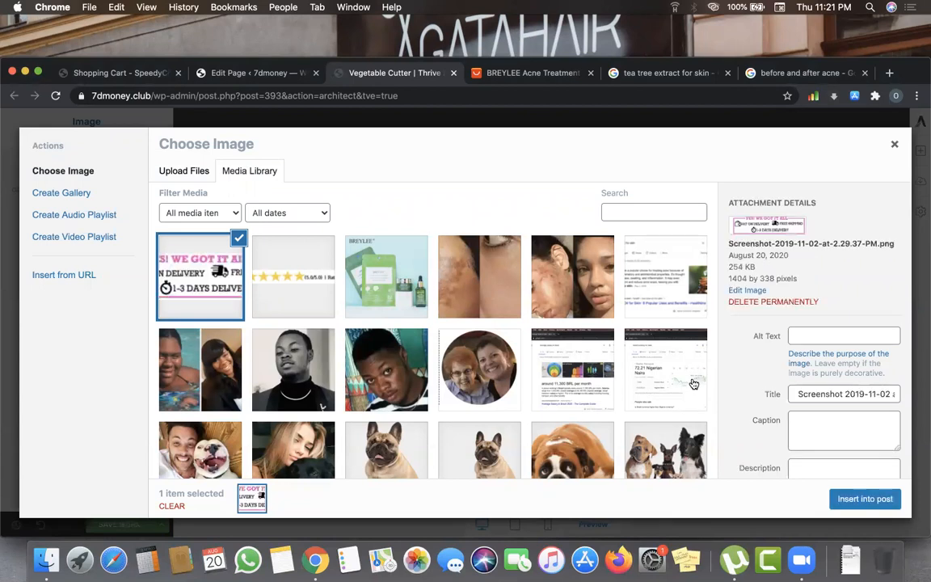
{"action": "left_click", "coordinate": [880, 499]}
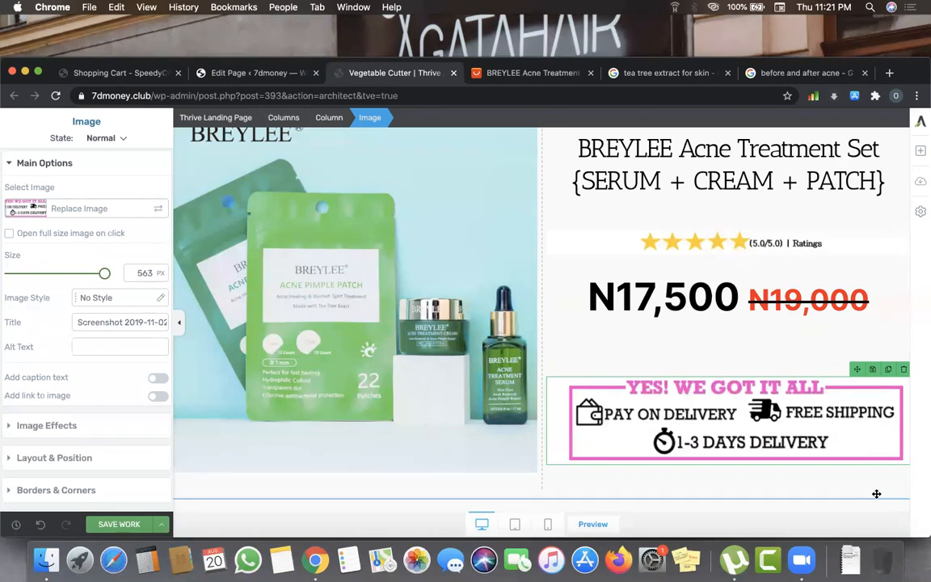
- Save the landing page with the new badge and switch to the WordPress page-editing tab
{"action": "left_click", "coordinate": [785, 336]}
{"action": "left_click_drag", "start_coordinate": [594, 295], "coordinate": [871, 329]}
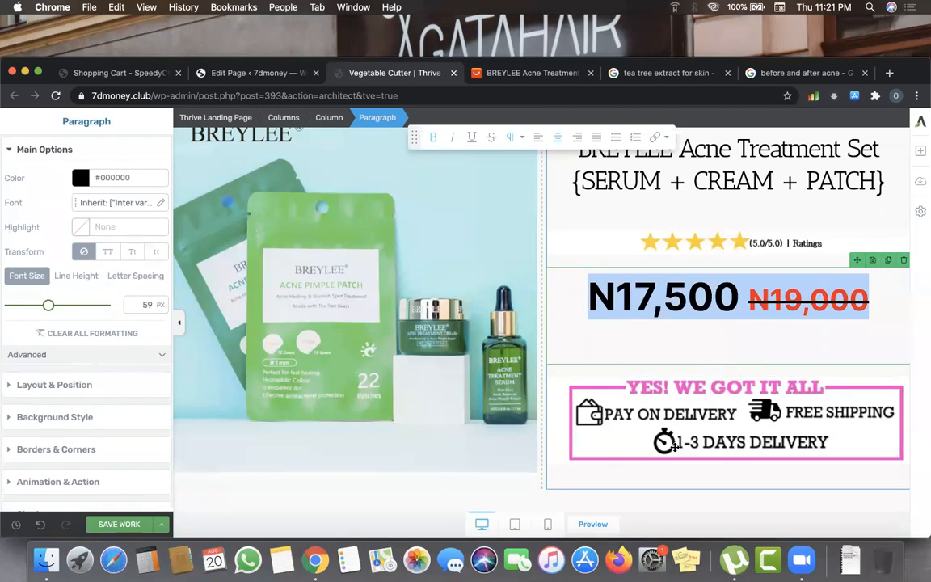
{"action": "left_click", "coordinate": [732, 222]}
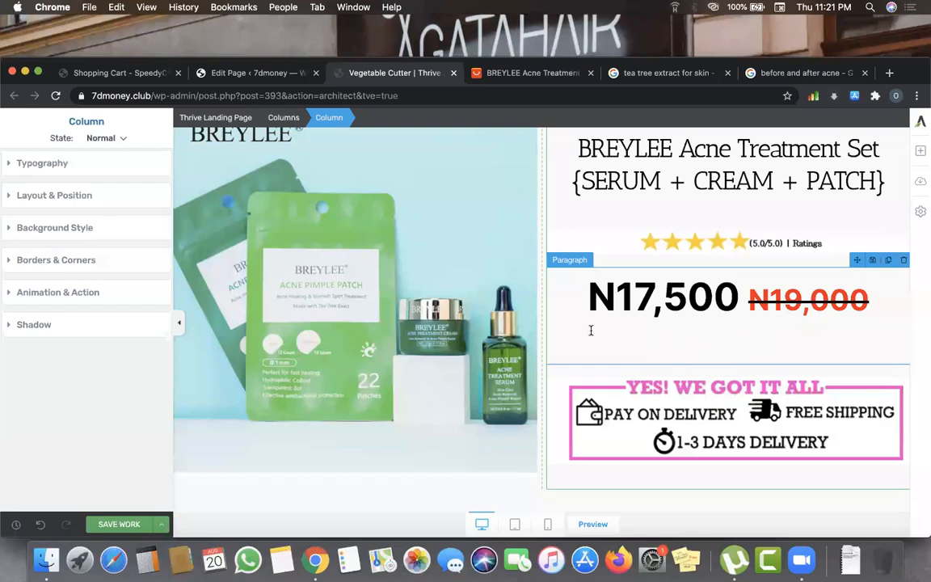
{"action": "left_click", "coordinate": [106, 526]}
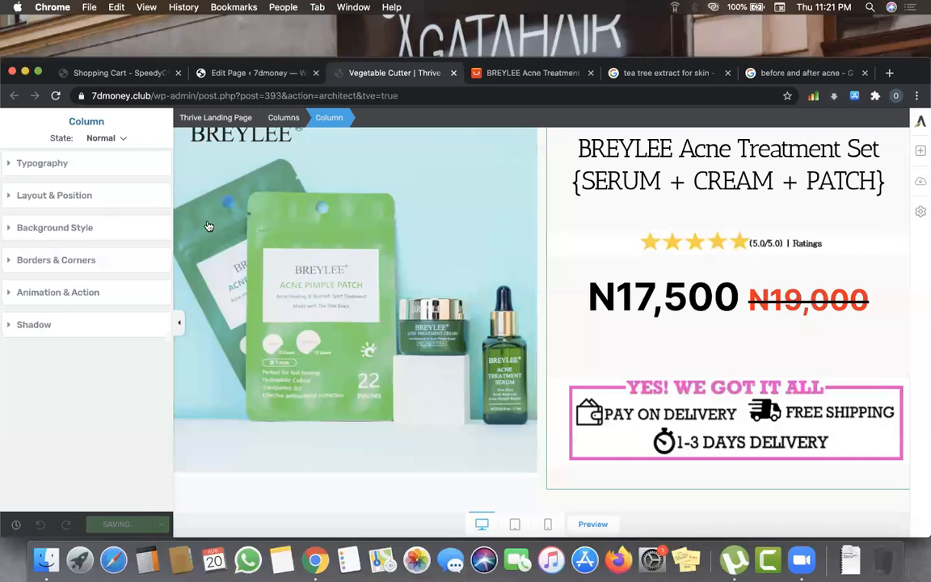
{"action": "key", "text": "ctrl+shift+Tab"}
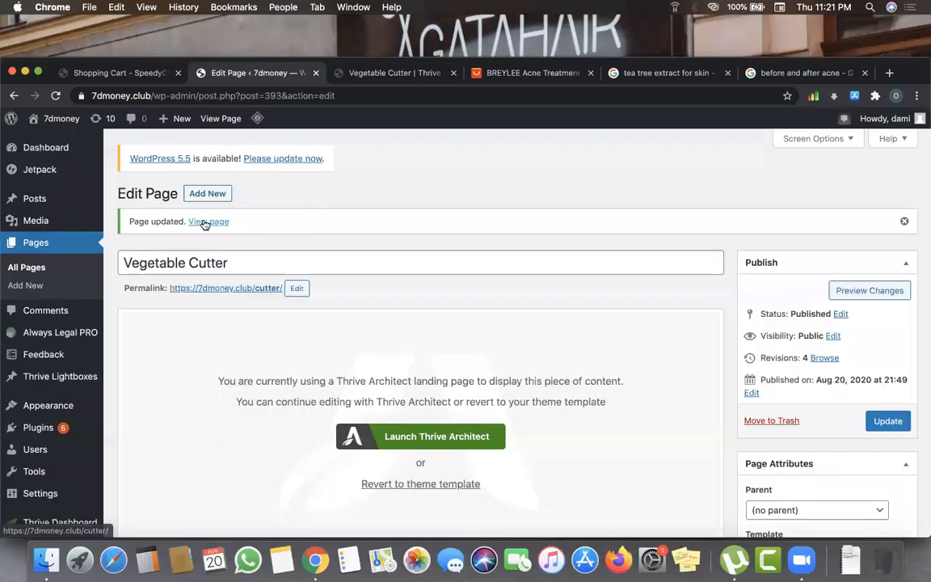
{"action": "left_click", "coordinate": [206, 222]}
{"action": "scroll", "coordinate": [363, 284], "scroll_direction": "down", "scroll_amount": 2}
{"action": "scroll", "coordinate": [365, 290], "scroll_direction": "down", "scroll_amount": 5}
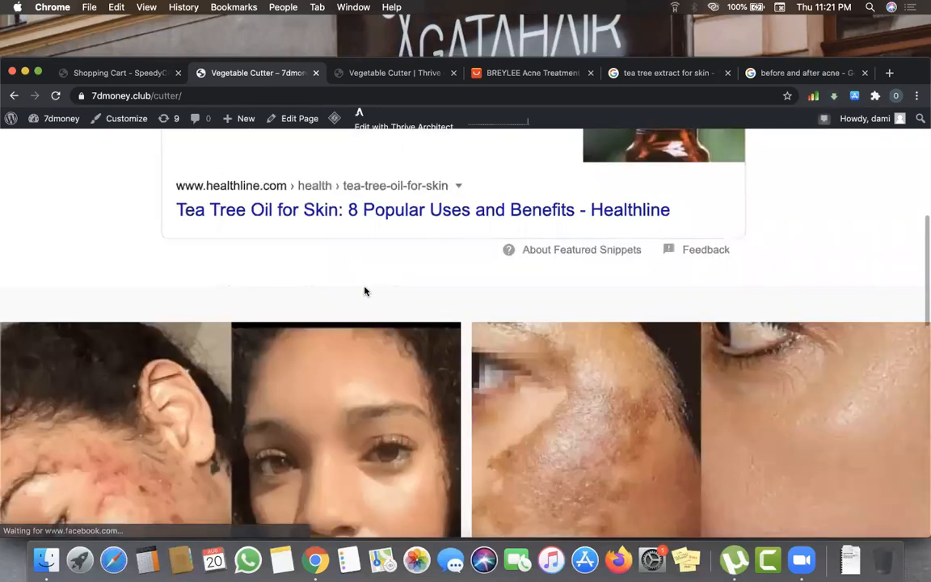
{"action": "scroll", "coordinate": [365, 291], "scroll_direction": "down", "scroll_amount": 5}
{"action": "scroll", "coordinate": [365, 291], "scroll_direction": "down", "scroll_amount": 3}
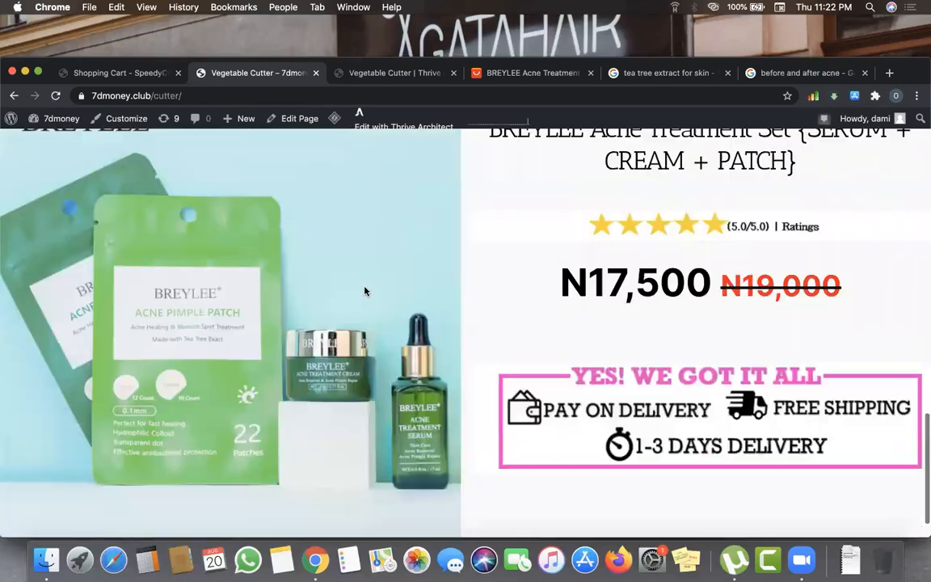
{"action": "scroll", "coordinate": [364, 291], "scroll_direction": "up", "scroll_amount": 5}
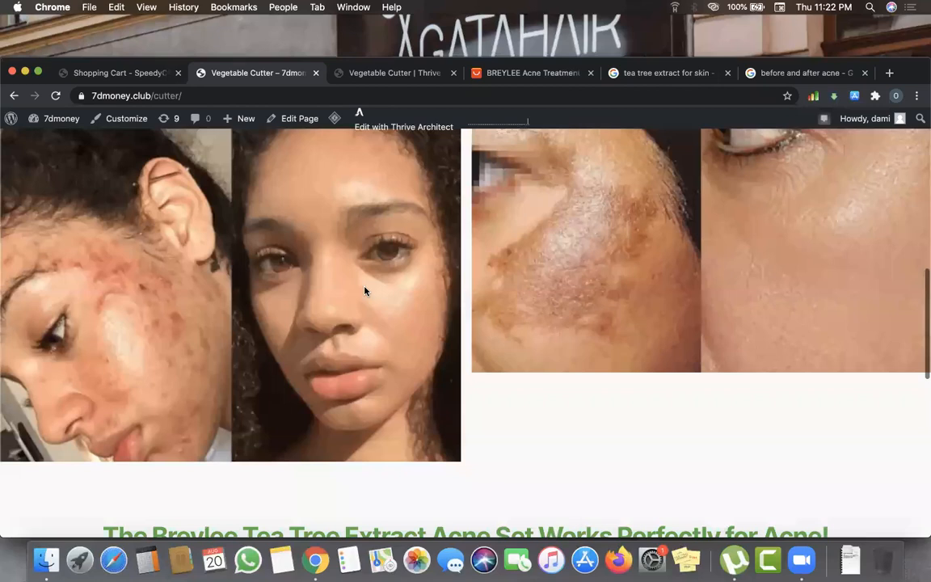
{"action": "scroll", "coordinate": [366, 291], "scroll_direction": "down", "scroll_amount": 5}
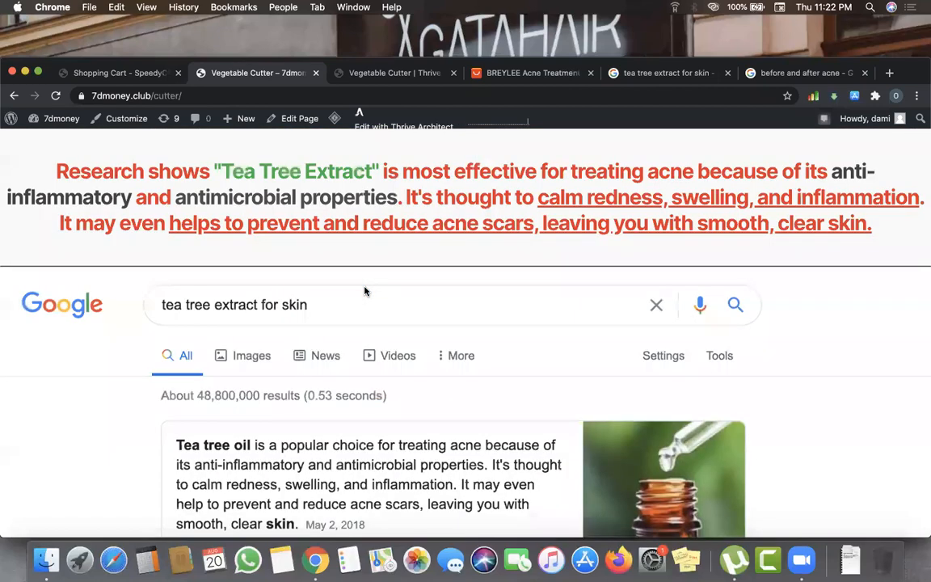
{"action": "left_click", "coordinate": [396, 79]}
{"action": "left_click", "coordinate": [548, 524]}
- Scroll through the page's mobile layout, then switch the editor back to desktop view
{"action": "scroll", "coordinate": [579, 448], "scroll_direction": "down", "scroll_amount": 5}
{"action": "scroll", "coordinate": [579, 448], "scroll_direction": "down", "scroll_amount": 3}
{"action": "scroll", "coordinate": [579, 448], "scroll_direction": "up", "scroll_amount": 5}
{"action": "scroll", "coordinate": [579, 448], "scroll_direction": "up", "scroll_amount": 10}
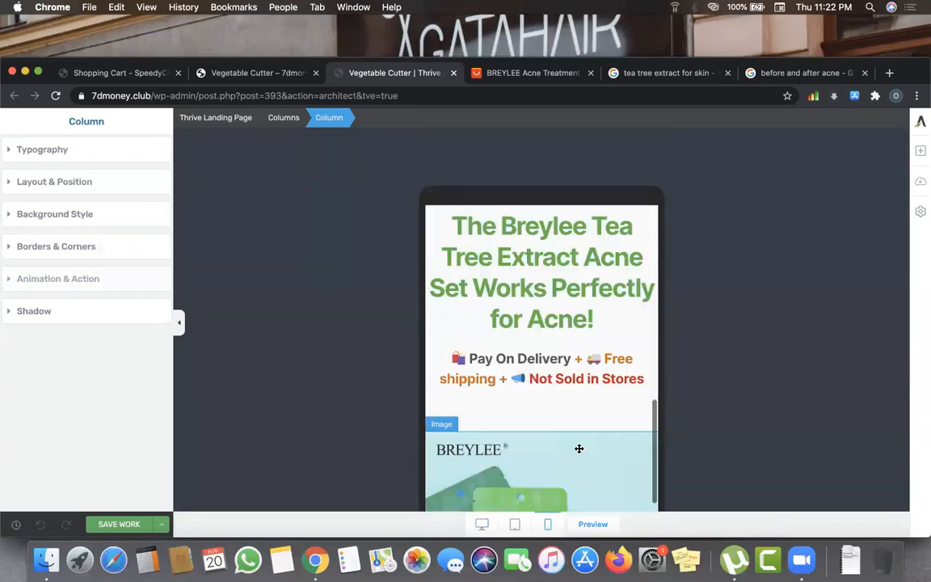
{"action": "scroll", "coordinate": [579, 448], "scroll_direction": "up", "scroll_amount": 5}
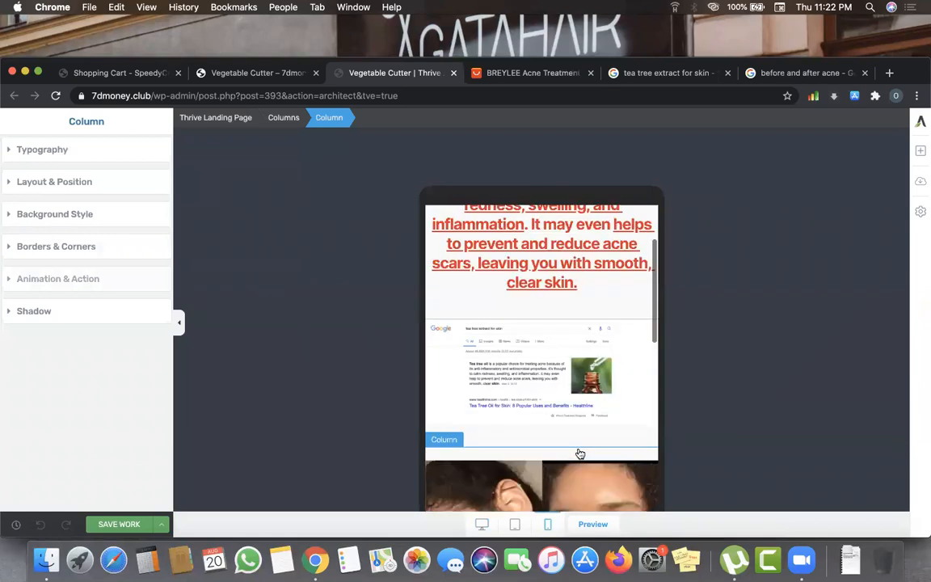
{"action": "scroll", "coordinate": [579, 449], "scroll_direction": "up", "scroll_amount": 3}
{"action": "scroll", "coordinate": [579, 447], "scroll_direction": "down", "scroll_amount": 15}
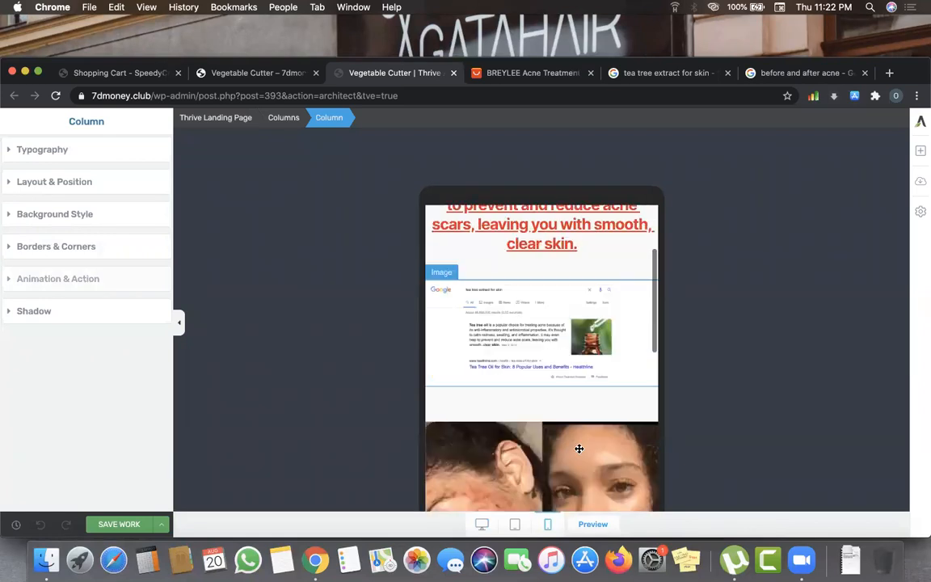
{"action": "scroll", "coordinate": [579, 448], "scroll_direction": "down", "scroll_amount": 10}
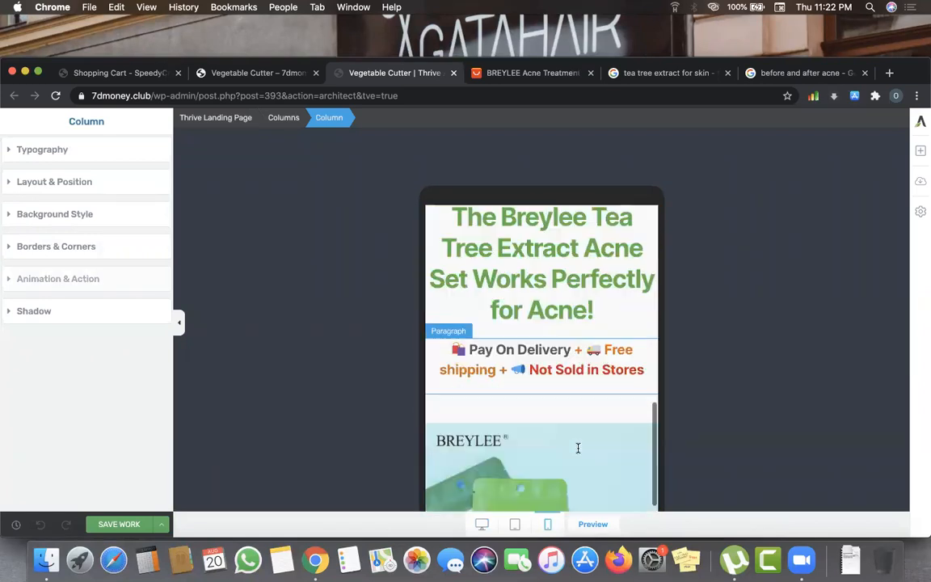
{"action": "scroll", "coordinate": [579, 448], "scroll_direction": "down", "scroll_amount": 3}
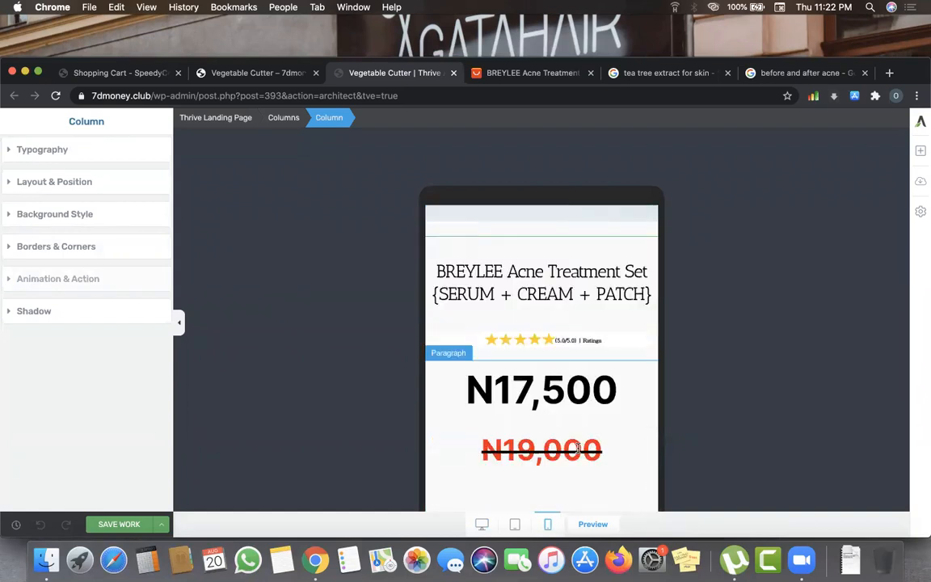
{"action": "scroll", "coordinate": [579, 448], "scroll_direction": "up", "scroll_amount": 8}
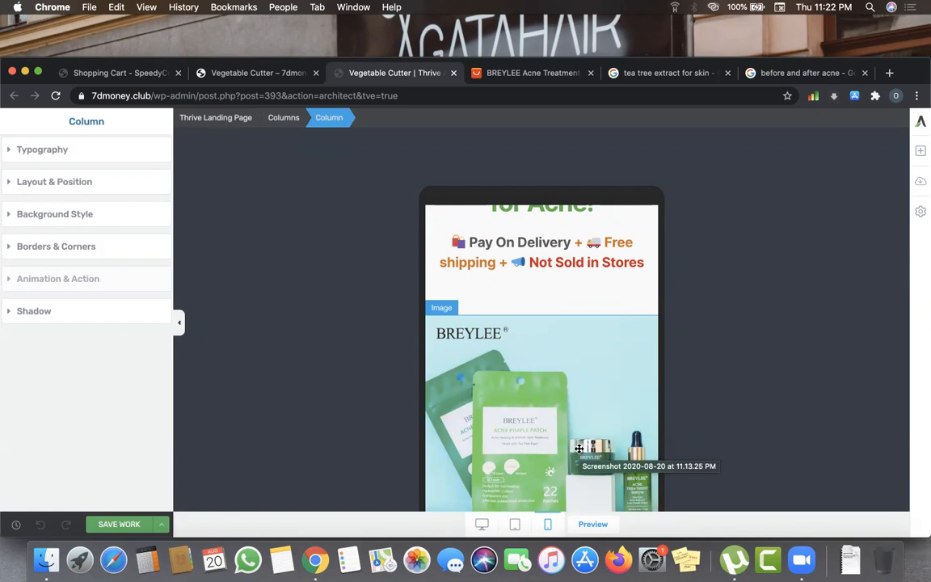
{"action": "scroll", "coordinate": [499, 312], "scroll_direction": "up", "scroll_amount": 8}
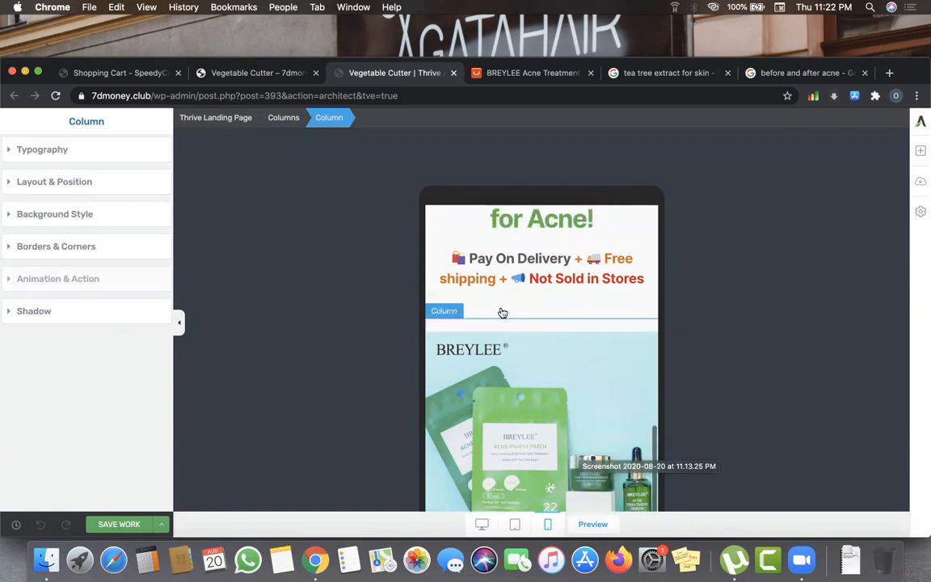
{"action": "scroll", "coordinate": [509, 339], "scroll_direction": "down", "scroll_amount": 1}
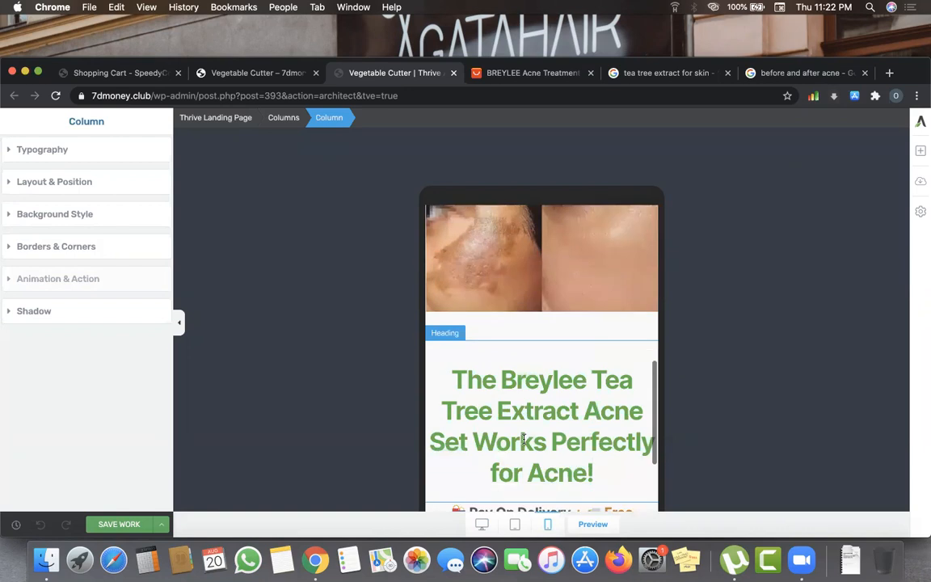
{"action": "scroll", "coordinate": [524, 439], "scroll_direction": "down", "scroll_amount": 3}
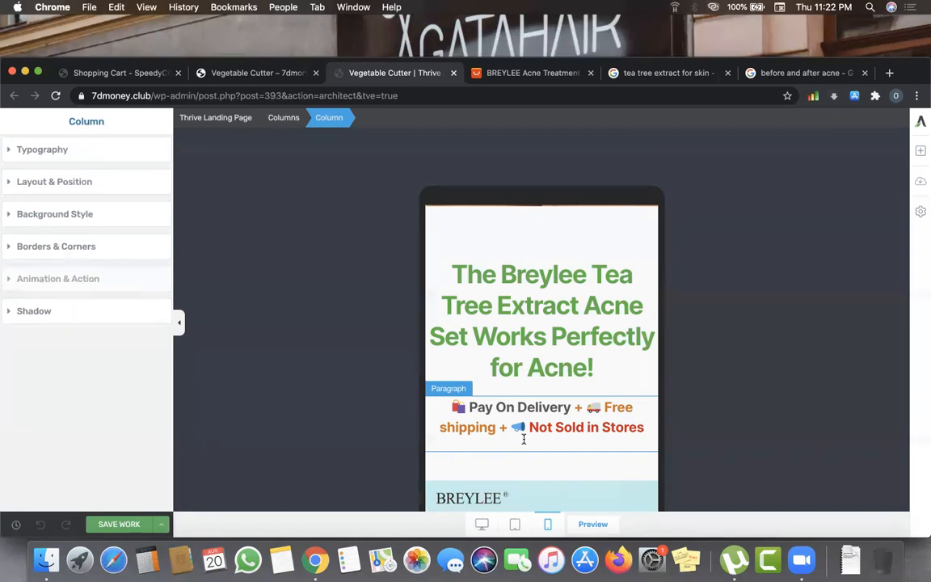
{"action": "left_click", "coordinate": [482, 524]}
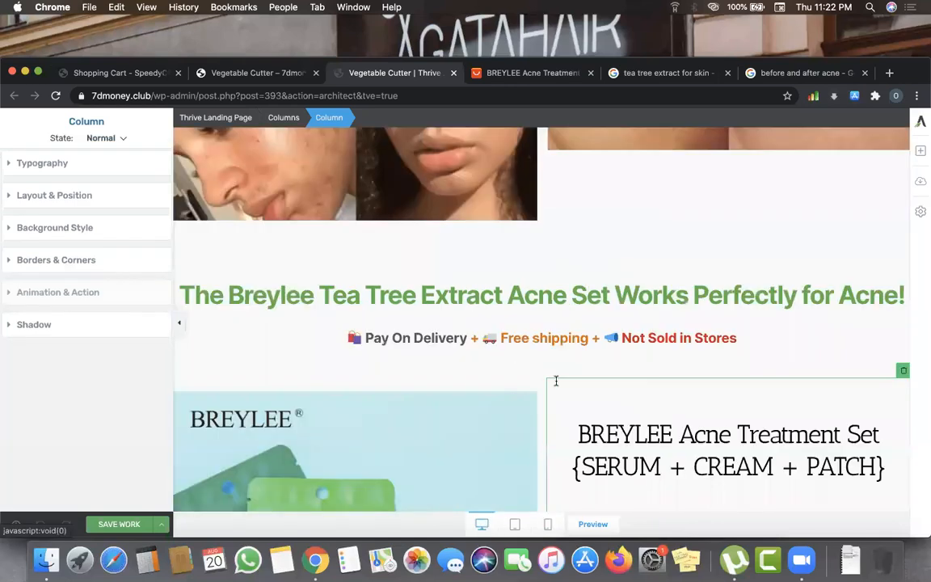
{"action": "scroll", "coordinate": [583, 355], "scroll_direction": "down", "scroll_amount": 5}
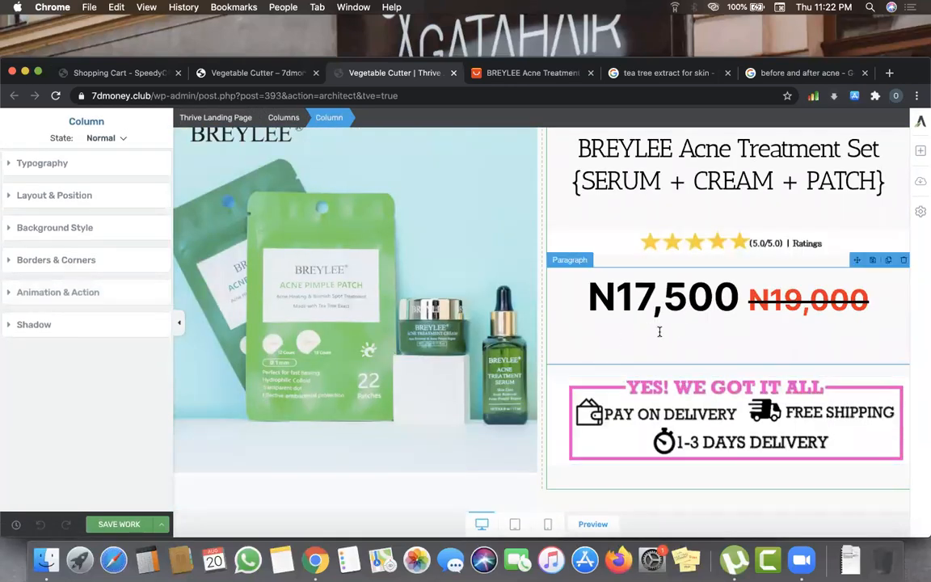
- Try shrinking the price paragraph's line height and check its letter spacing
{"action": "left_click", "coordinate": [619, 319]}
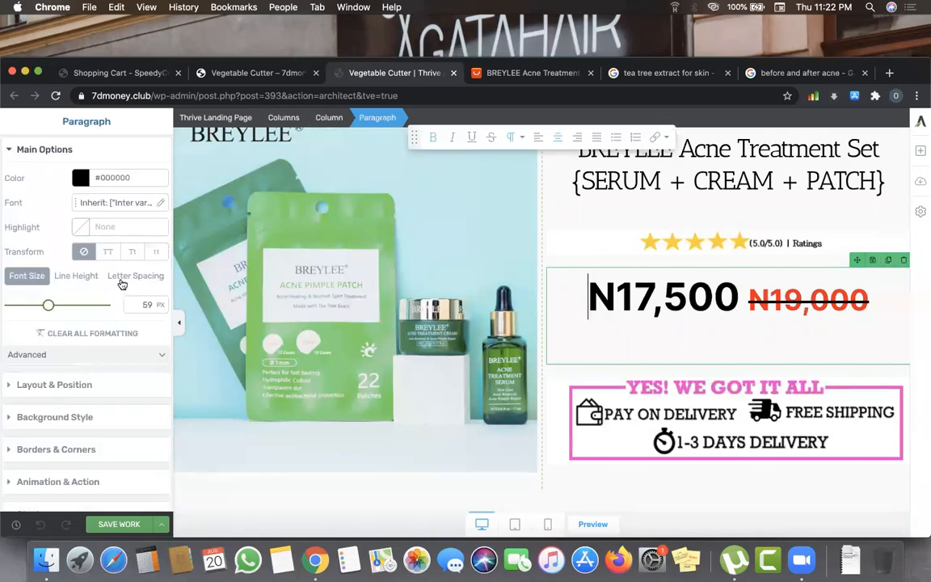
{"action": "left_click", "coordinate": [129, 275]}
{"action": "left_click", "coordinate": [76, 275]}
{"action": "mouse_move", "coordinate": [27, 308]}
{"action": "left_mouse_down"}
{"action": "mouse_move", "coordinate": [10, 307]}
{"action": "mouse_move", "coordinate": [19, 317]}
{"action": "left_mouse_up"}
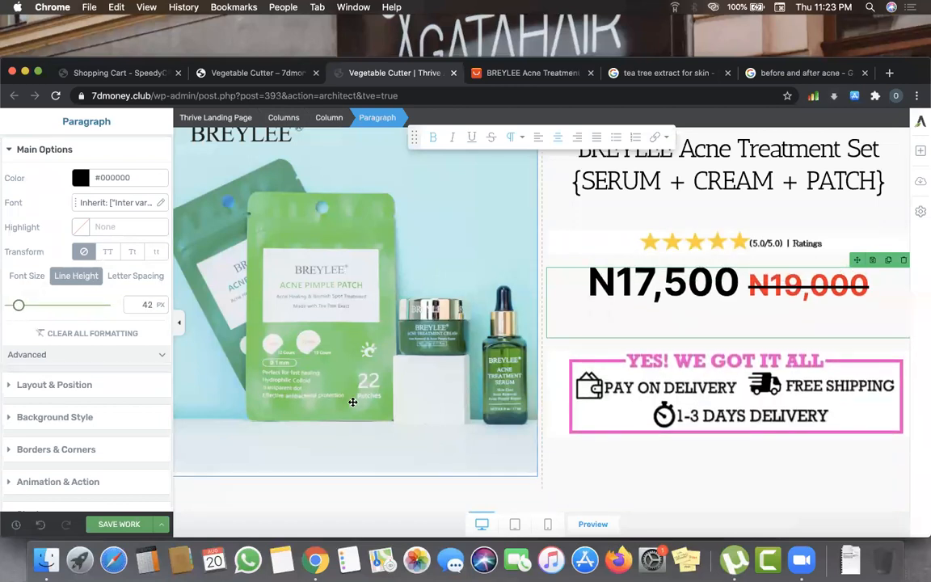
{"action": "left_click", "coordinate": [141, 279]}
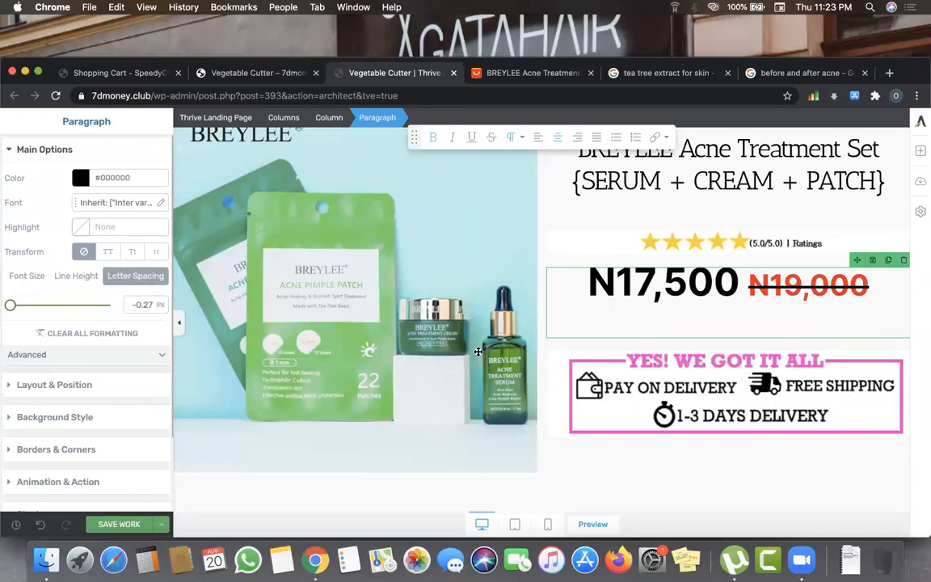
{"action": "left_click", "coordinate": [728, 325]}
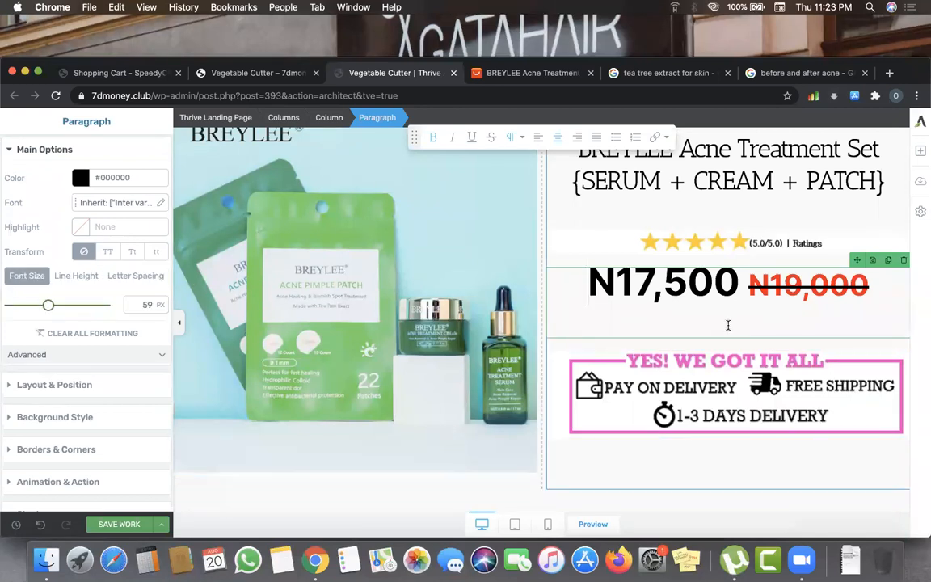
{"action": "left_click", "coordinate": [765, 459]}
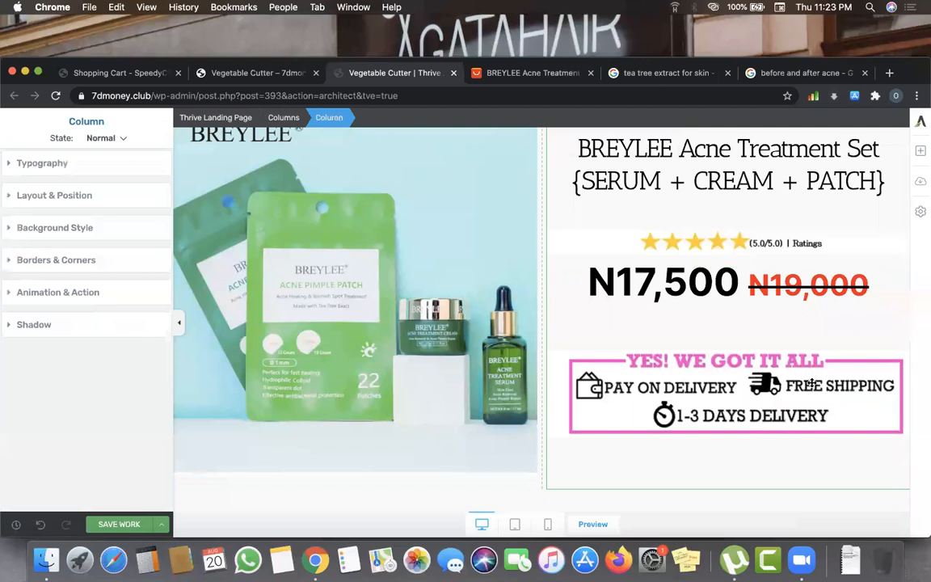
- Raise the price paragraph's line height to 89 px
{"action": "scroll", "coordinate": [766, 289], "scroll_direction": "up", "scroll_amount": 2}
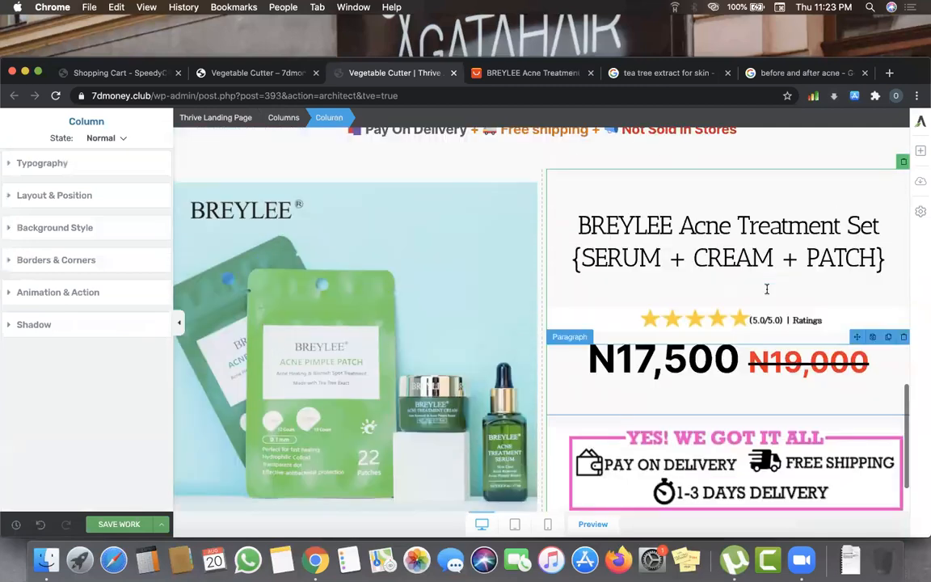
{"action": "left_click", "coordinate": [663, 347]}
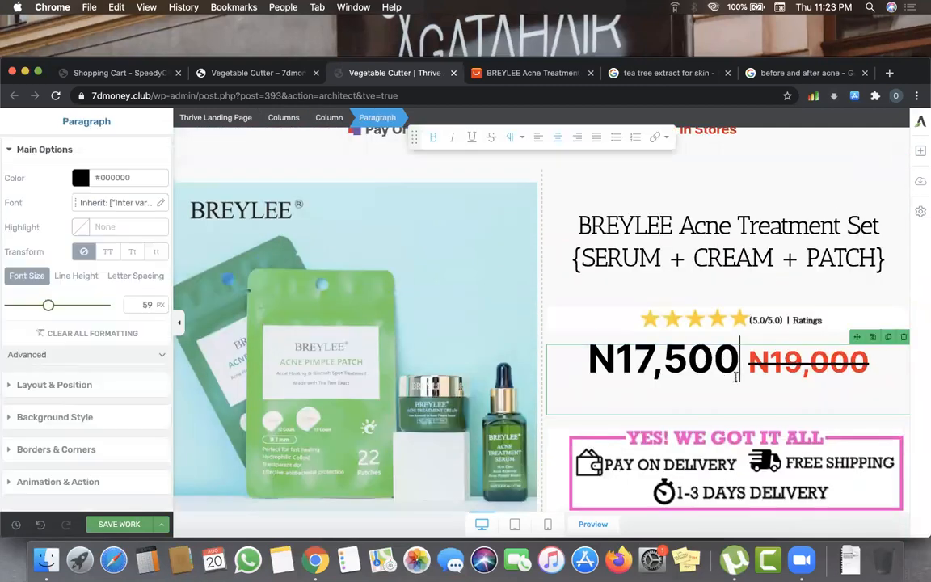
{"action": "left_click", "coordinate": [76, 276]}
{"action": "left_click_drag", "start_coordinate": [19, 312], "coordinate": [28, 305]}
{"action": "scroll", "coordinate": [650, 483], "scroll_direction": "down", "scroll_amount": 2}
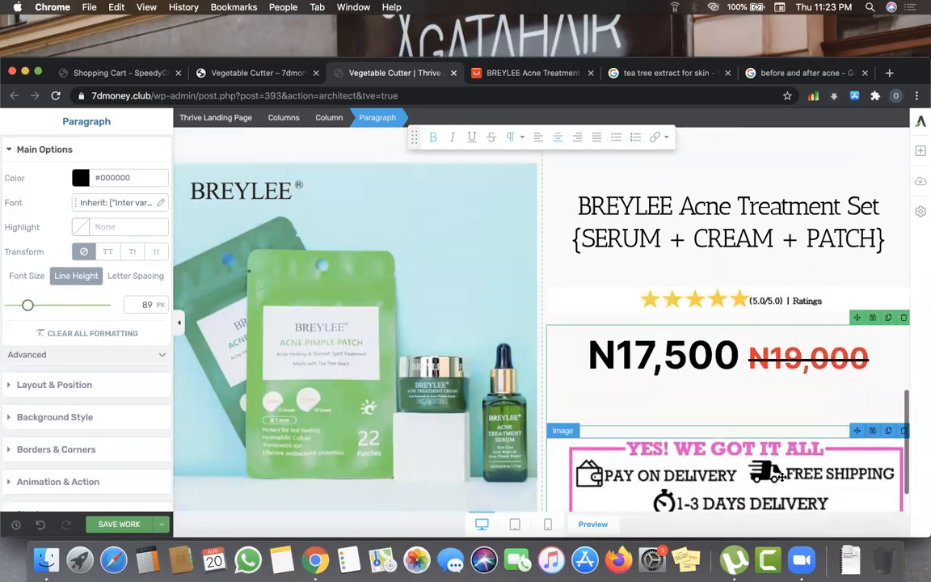
{"action": "left_click", "coordinate": [746, 491]}
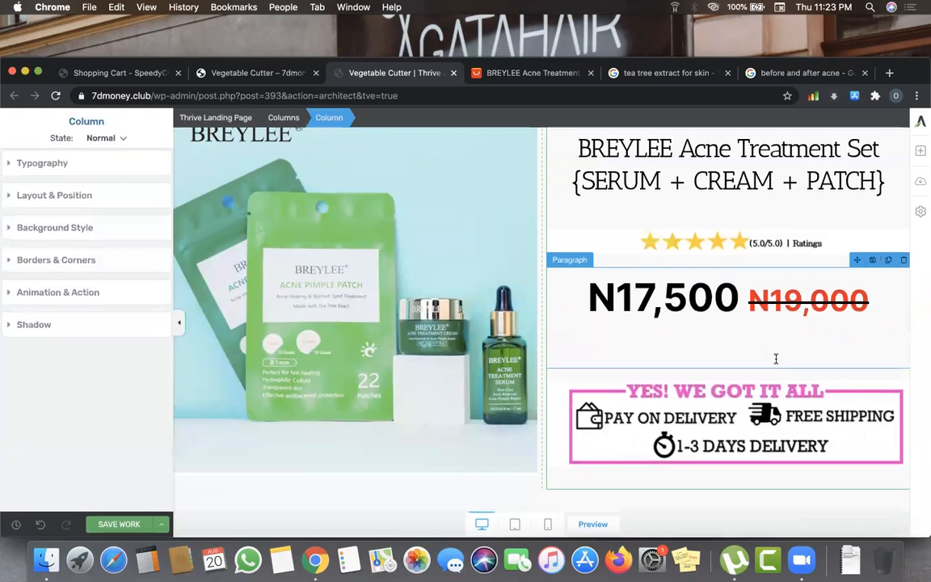
{"action": "left_click", "coordinate": [920, 153]}
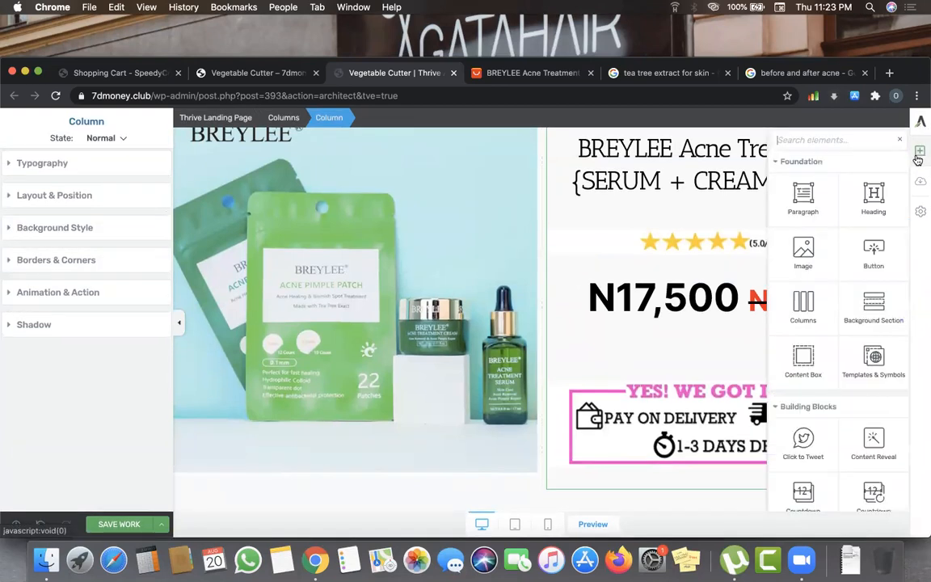
- Drag a Countdown Evergreen element onto the page below the delivery banner image
{"action": "scroll", "coordinate": [877, 359], "scroll_direction": "down", "scroll_amount": 4}
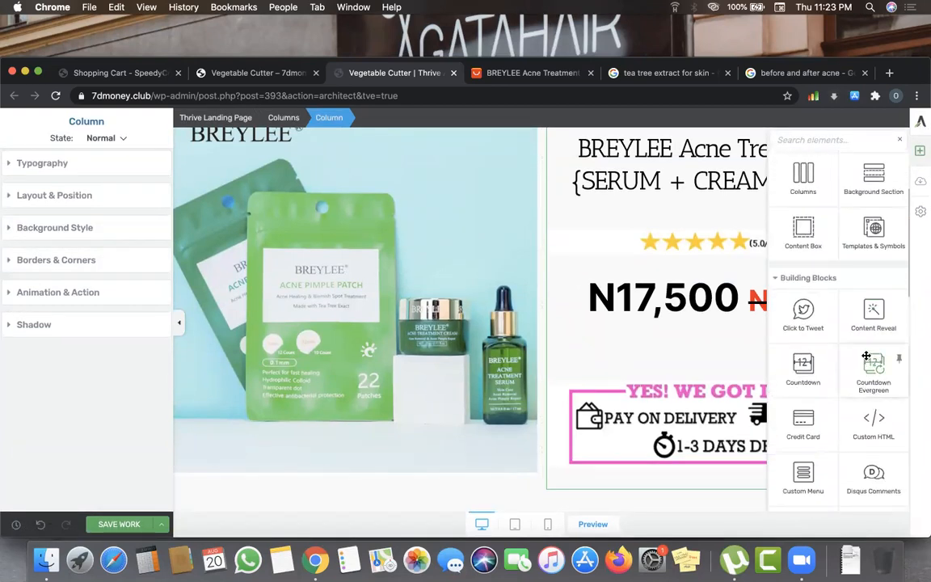
{"action": "scroll", "coordinate": [878, 361], "scroll_direction": "down", "scroll_amount": 1}
{"action": "left_click_drag", "start_coordinate": [876, 360], "coordinate": [592, 482]}
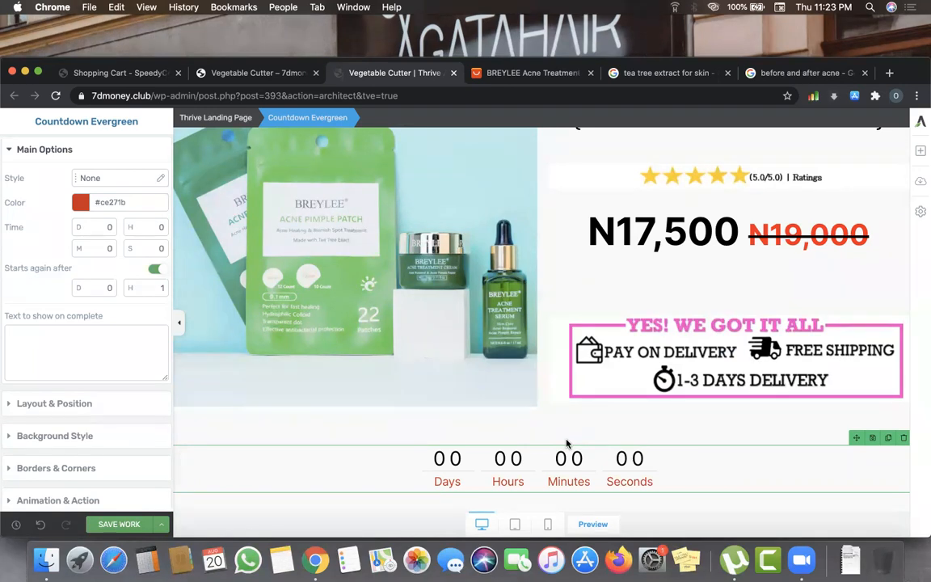
{"action": "left_click", "coordinate": [109, 182]}
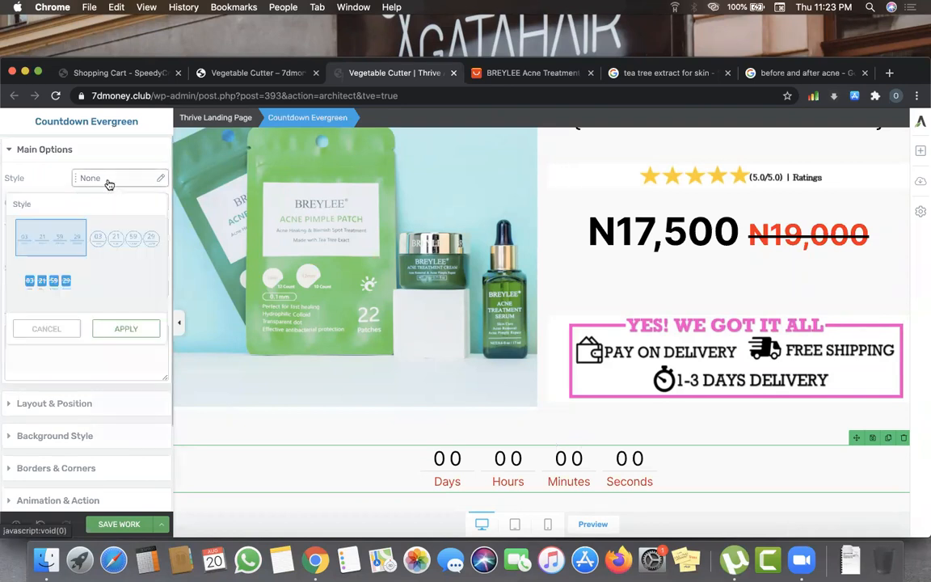
- Apply the rounded circle style to the countdown timer
{"action": "left_click", "coordinate": [55, 279]}
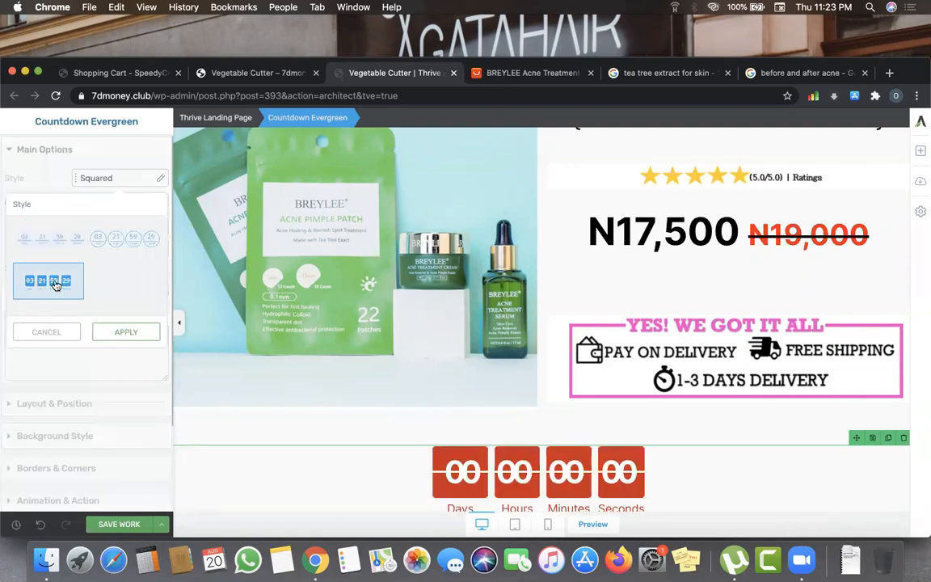
{"action": "left_click", "coordinate": [135, 236]}
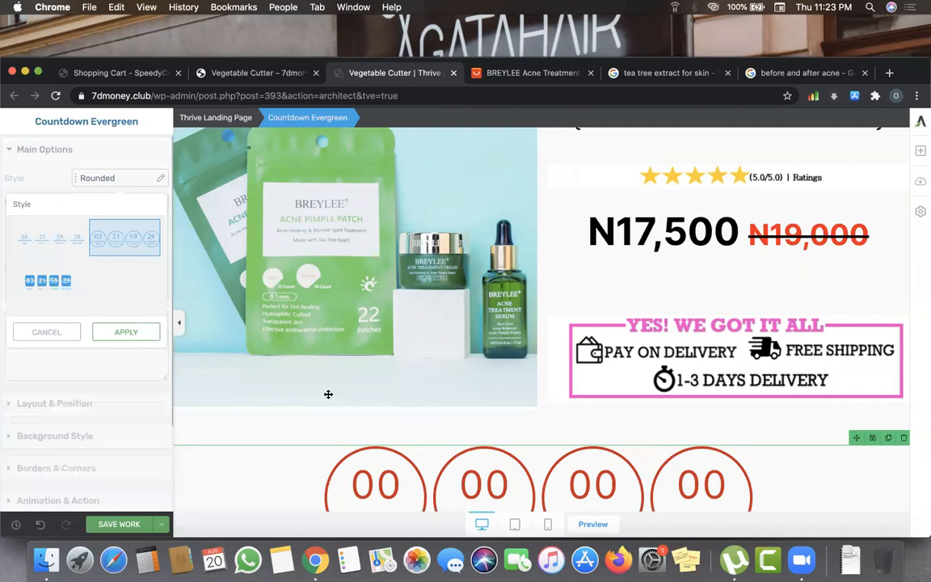
{"action": "left_click", "coordinate": [134, 333]}
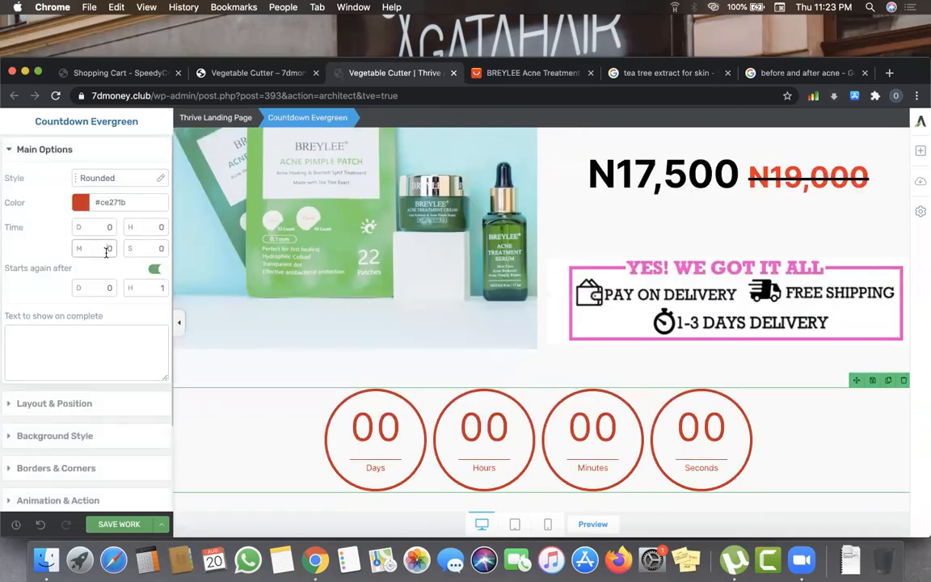
- Set the countdown to 10 minutes 59 seconds and save the page
{"action": "type", "text": "1"}
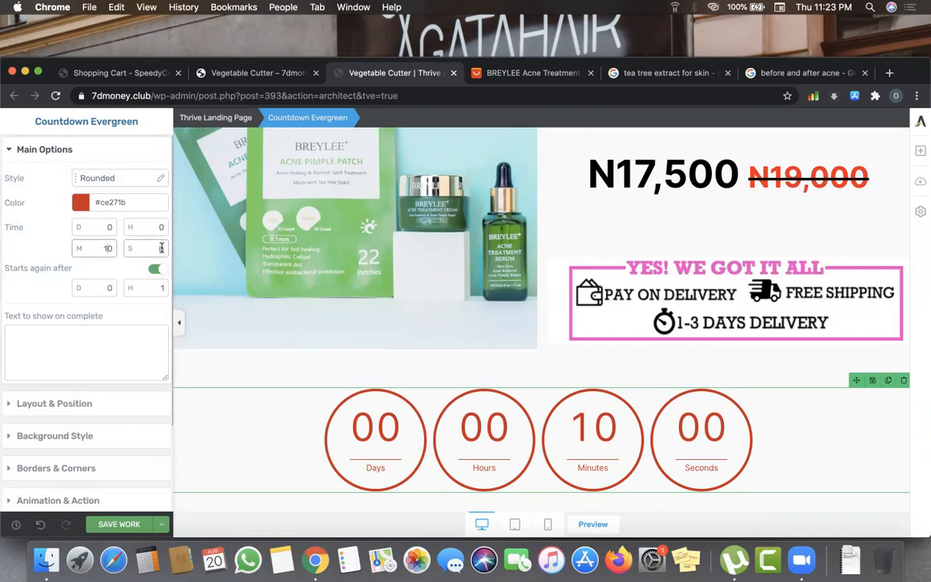
{"action": "left_click_drag", "start_coordinate": [165, 249], "coordinate": [158, 249]}
{"action": "type", "text": "58"}
{"action": "key", "text": "BackSpace"}
{"action": "type", "text": "9"}
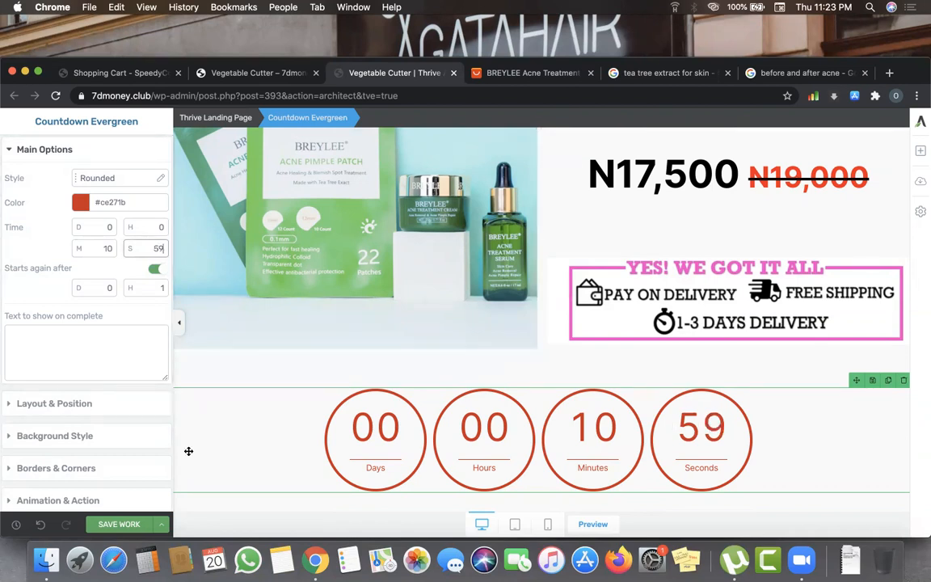
{"action": "left_click", "coordinate": [134, 523]}
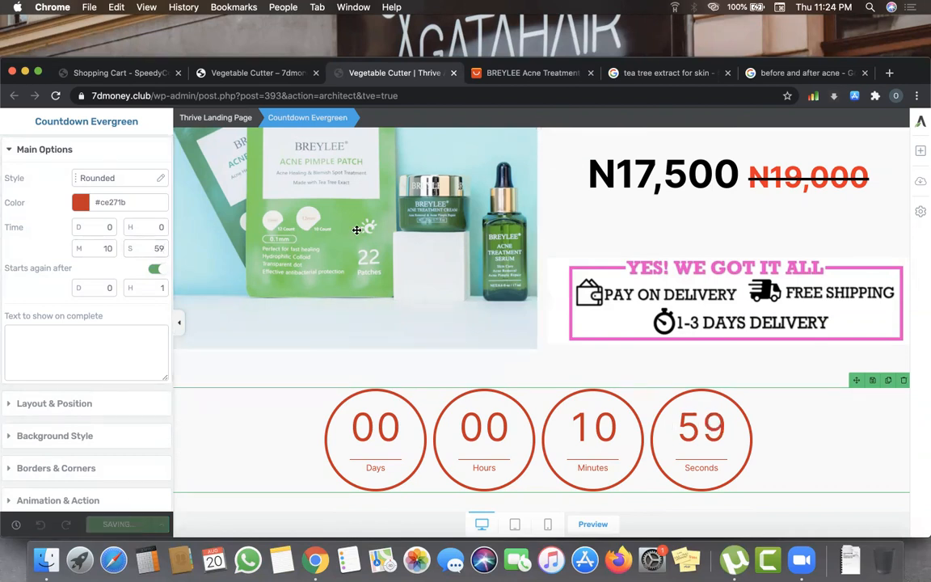
{"action": "left_click", "coordinate": [259, 74]}
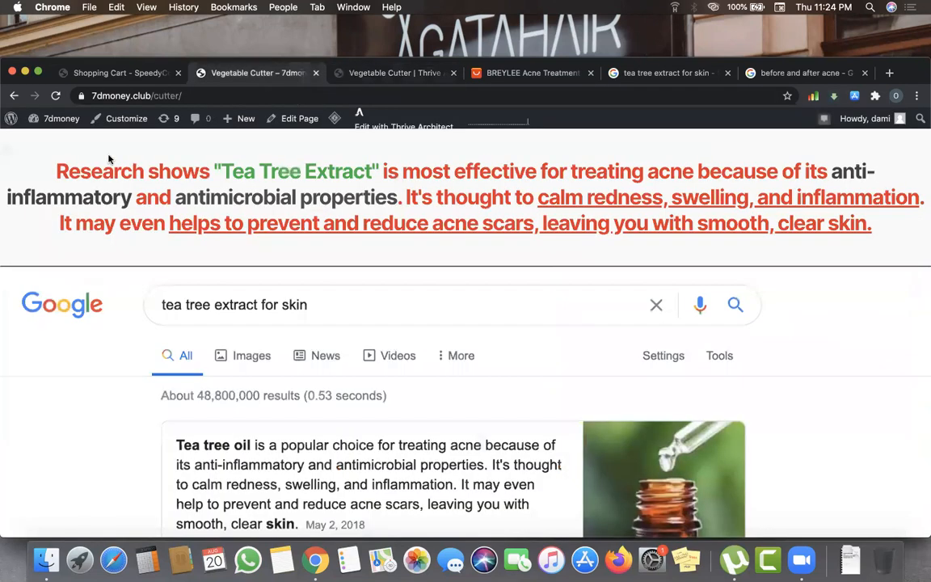
- Reload the published cutter page, scroll down to the countdown and back to the top
{"action": "left_click", "coordinate": [60, 98]}
{"action": "scroll", "coordinate": [282, 277], "scroll_direction": "down", "scroll_amount": 5}
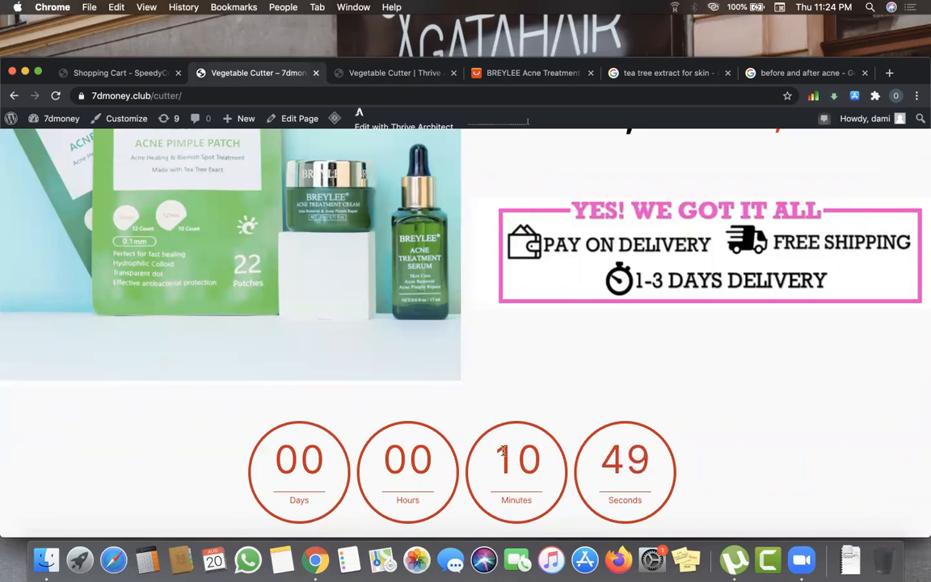
{"action": "scroll", "coordinate": [503, 451], "scroll_direction": "up", "scroll_amount": 3}
{"action": "scroll", "coordinate": [503, 451], "scroll_direction": "down", "scroll_amount": 3}
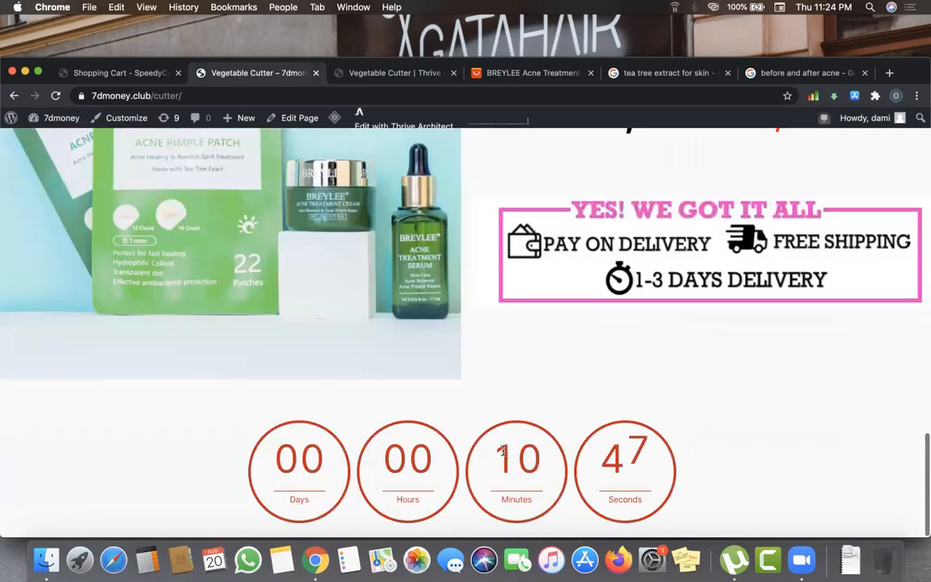
{"action": "scroll", "coordinate": [503, 452], "scroll_direction": "up", "scroll_amount": 3}
{"action": "scroll", "coordinate": [503, 454], "scroll_direction": "up", "scroll_amount": 5}
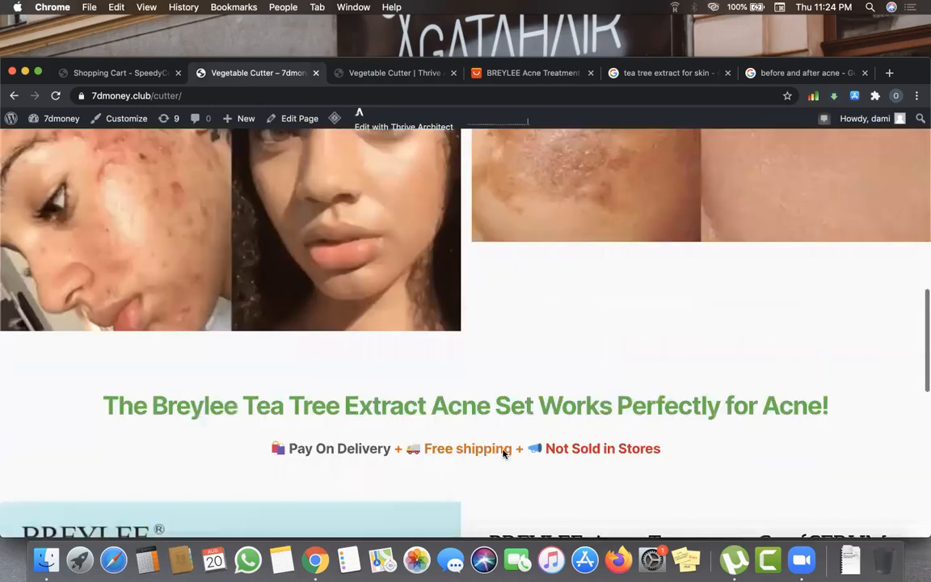
{"action": "scroll", "coordinate": [503, 453], "scroll_direction": "up", "scroll_amount": 3}
{"action": "scroll", "coordinate": [532, 518], "scroll_direction": "up", "scroll_amount": 5}
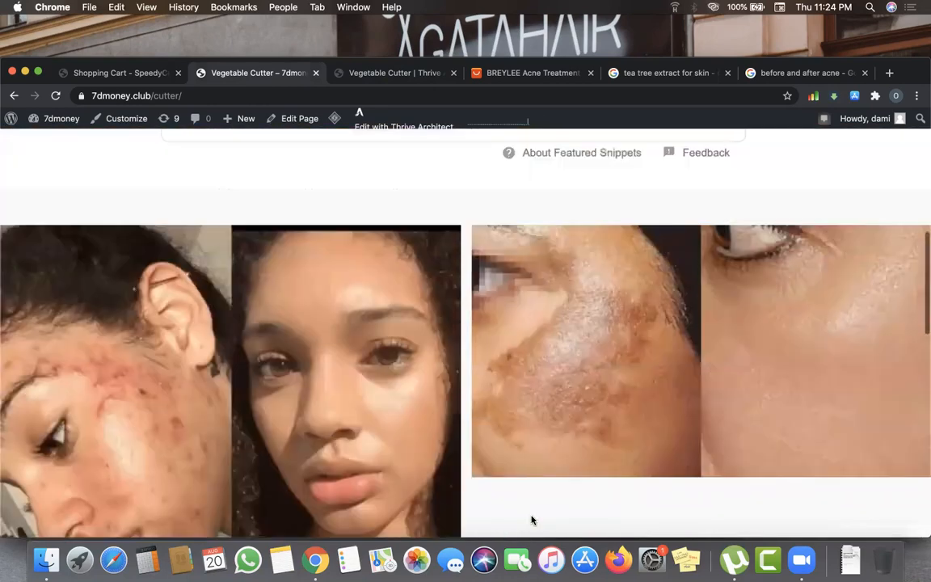
{"action": "scroll", "coordinate": [542, 535], "scroll_direction": "up", "scroll_amount": 3}
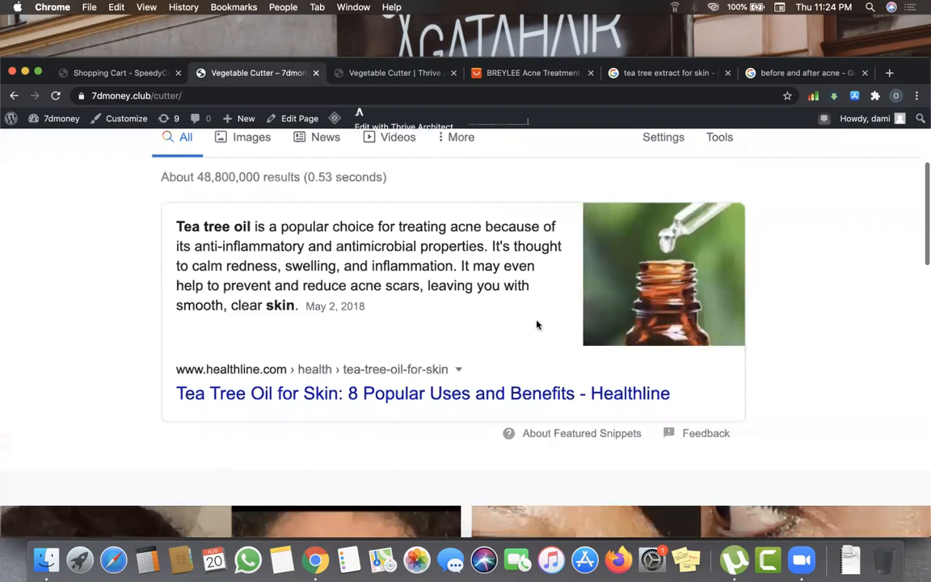
{"action": "scroll", "coordinate": [536, 322], "scroll_direction": "down", "scroll_amount": 5}
{"action": "scroll", "coordinate": [210, 442], "scroll_direction": "down", "scroll_amount": 5}
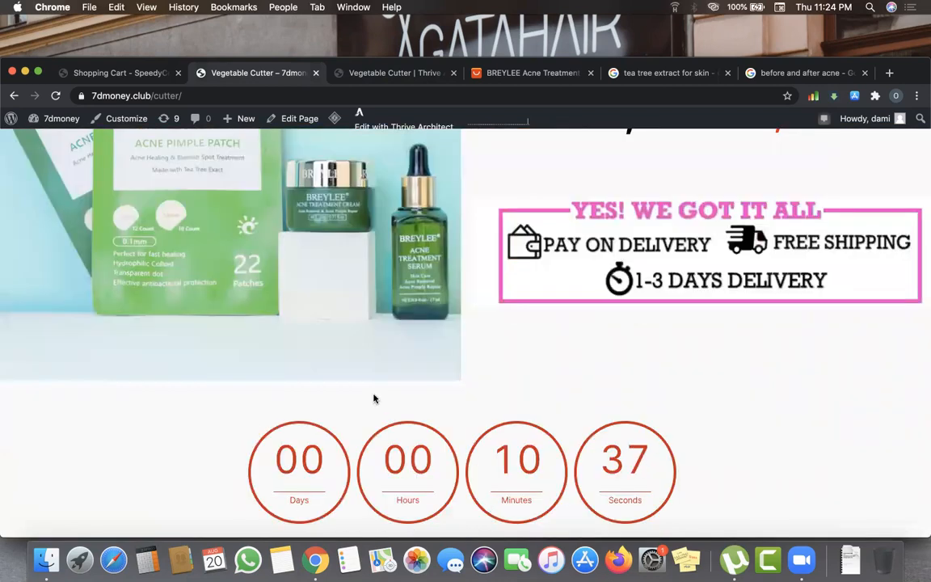
{"action": "scroll", "coordinate": [373, 398], "scroll_direction": "up", "scroll_amount": 5}
{"action": "scroll", "coordinate": [374, 397], "scroll_direction": "up", "scroll_amount": 5}
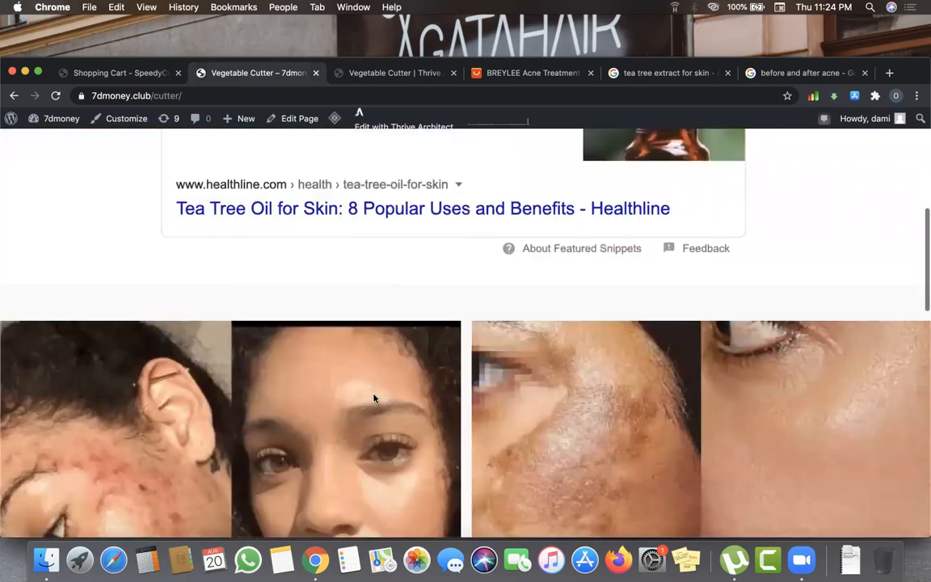
{"action": "scroll", "coordinate": [373, 397], "scroll_direction": "up", "scroll_amount": 5}
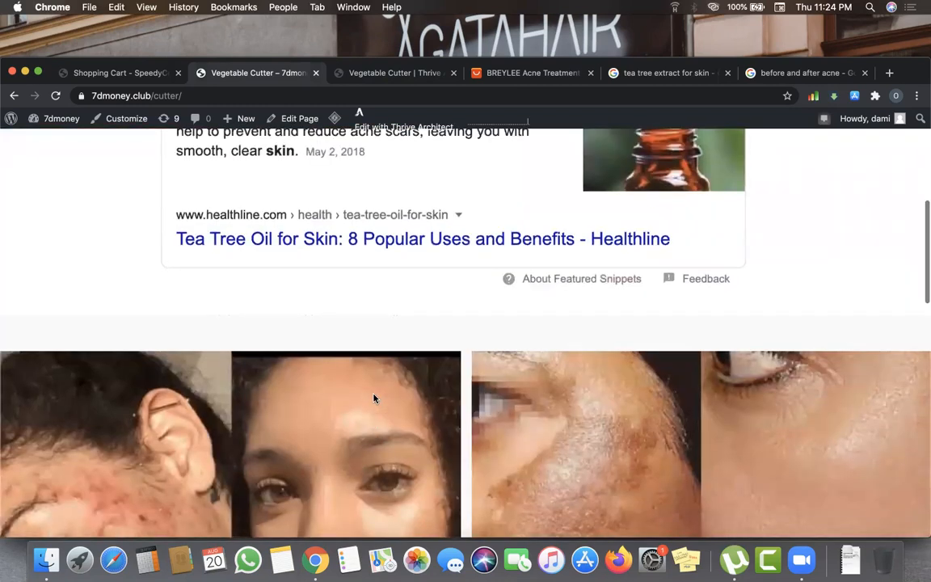
{"action": "scroll", "coordinate": [404, 395], "scroll_direction": "up", "scroll_amount": 3}
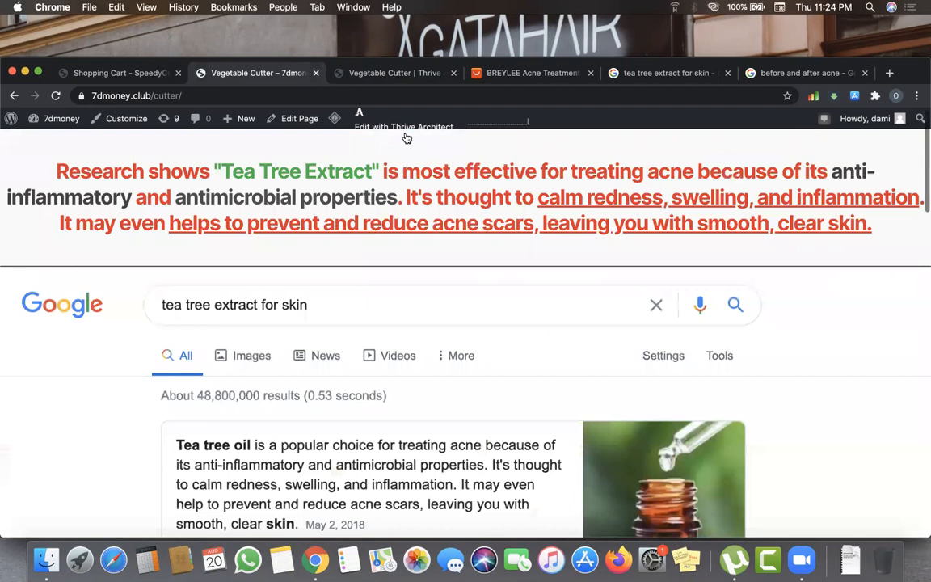
- Back in the editor, scroll between the tea tree research text and the rounded countdown
{"action": "left_click", "coordinate": [396, 74]}
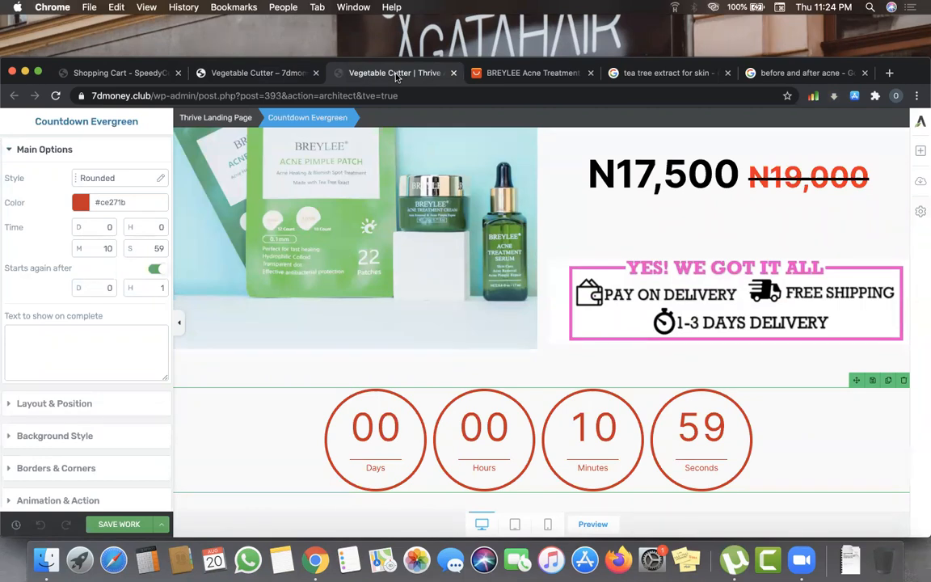
{"action": "scroll", "coordinate": [460, 270], "scroll_direction": "up", "scroll_amount": 3}
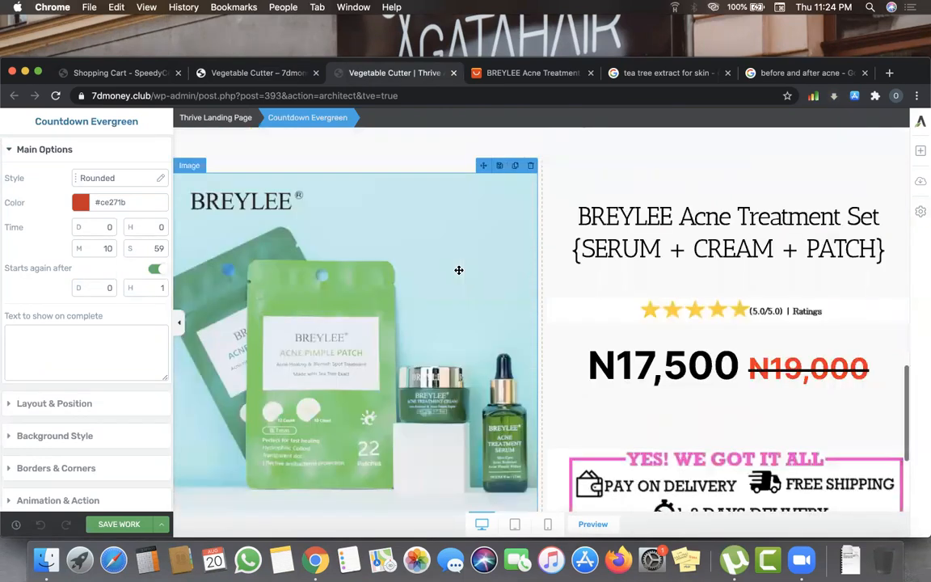
{"action": "scroll", "coordinate": [630, 399], "scroll_direction": "up", "scroll_amount": 3}
{"action": "scroll", "coordinate": [706, 321], "scroll_direction": "up", "scroll_amount": 3}
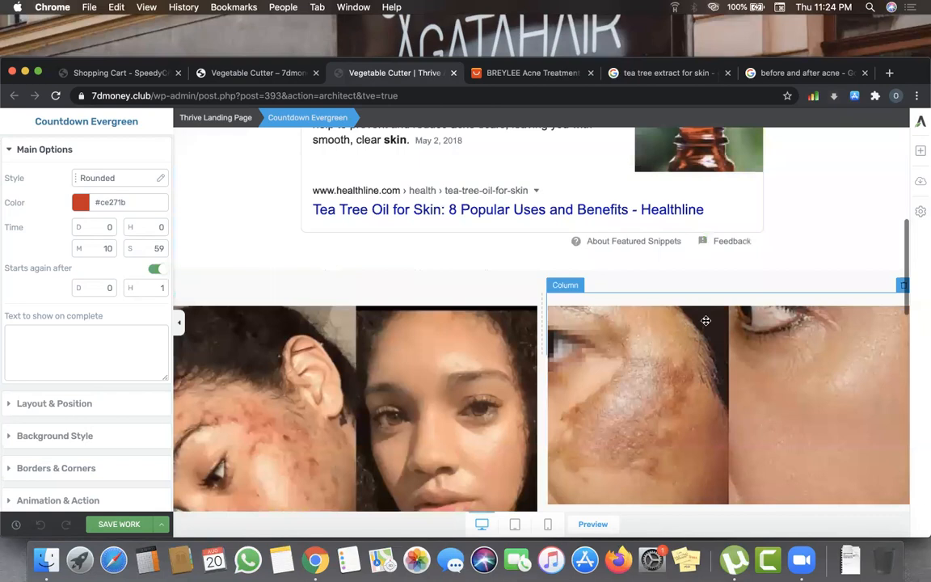
{"action": "scroll", "coordinate": [706, 321], "scroll_direction": "up", "scroll_amount": 3}
{"action": "scroll", "coordinate": [706, 321], "scroll_direction": "up", "scroll_amount": 2}
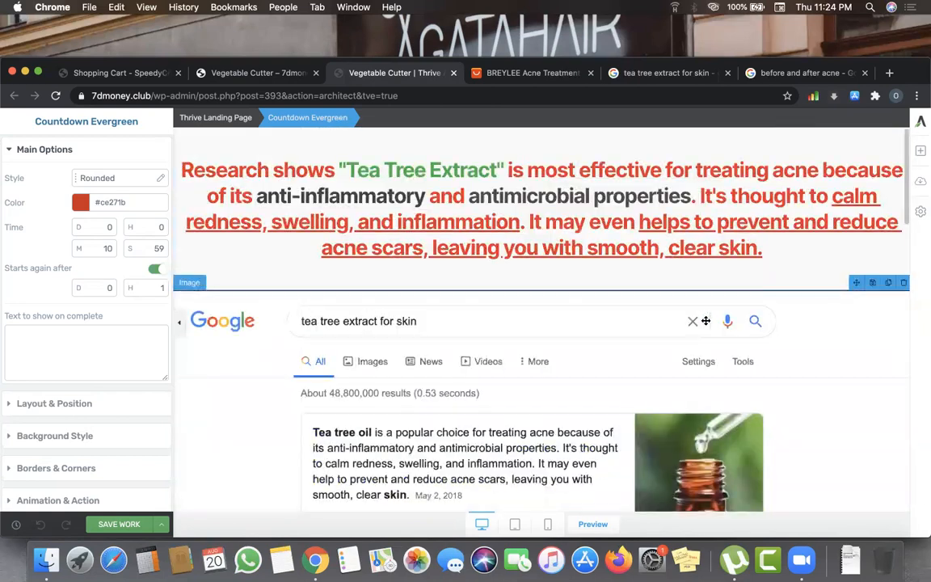
{"action": "scroll", "coordinate": [656, 199], "scroll_direction": "down", "scroll_amount": 8}
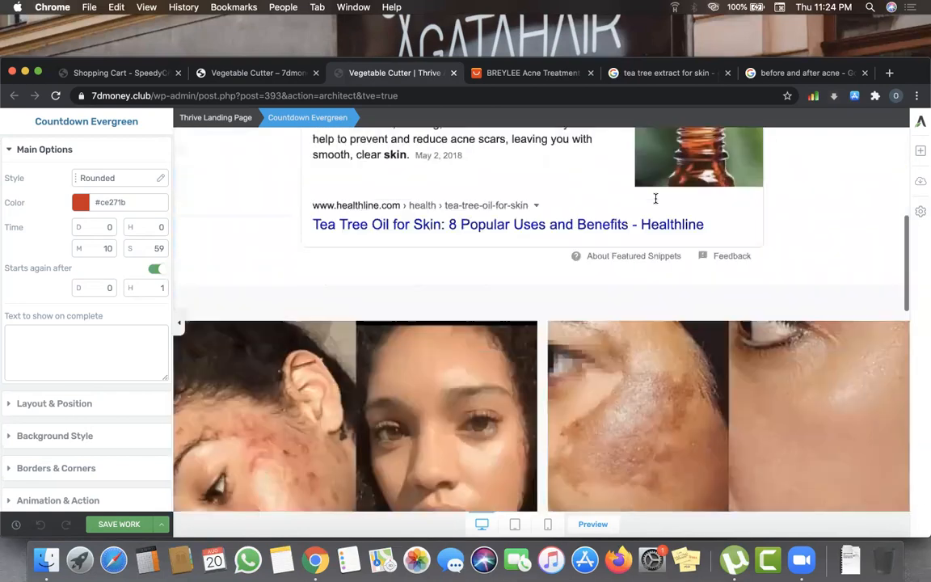
{"action": "scroll", "coordinate": [578, 390], "scroll_direction": "down", "scroll_amount": 5}
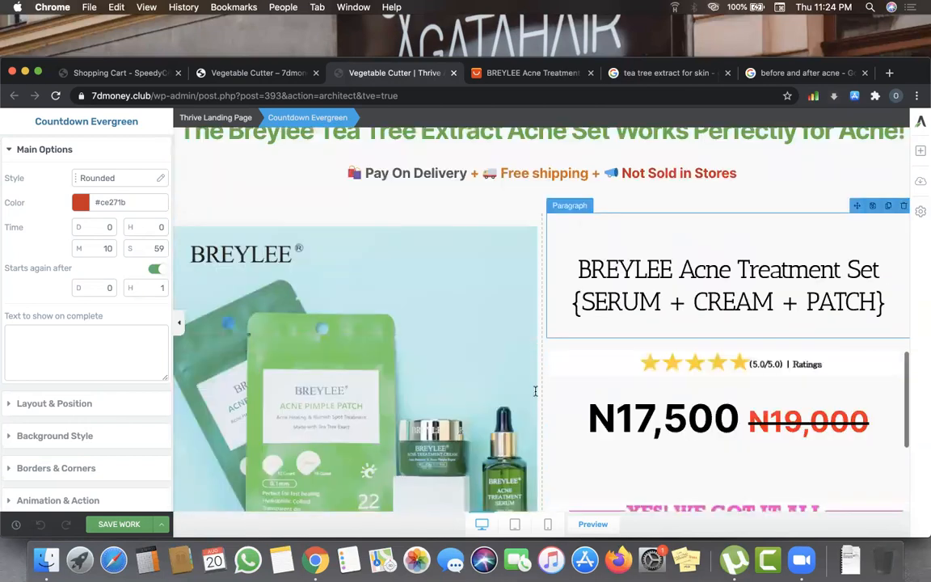
{"action": "scroll", "coordinate": [590, 395], "scroll_direction": "down", "scroll_amount": 3}
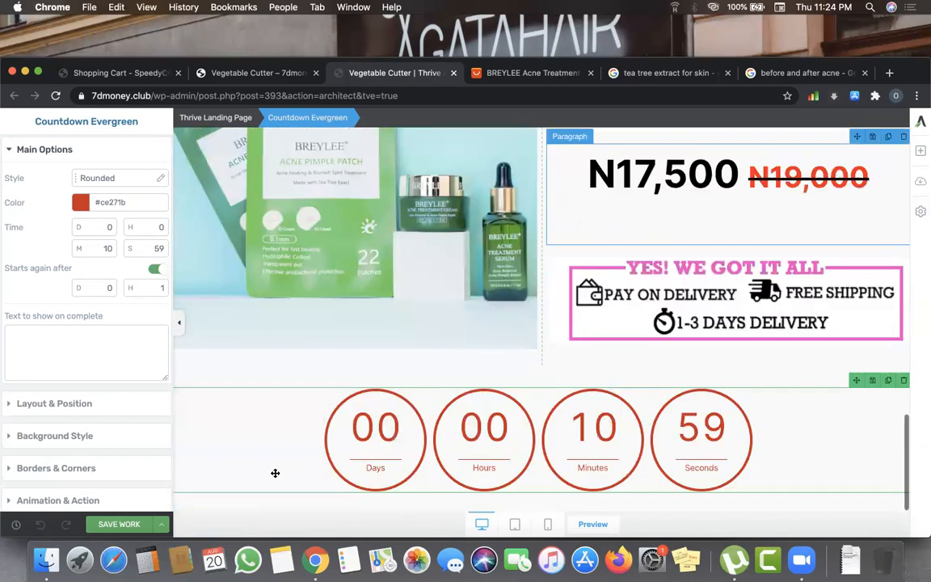
{"action": "scroll", "coordinate": [545, 329], "scroll_direction": "down", "scroll_amount": 1}
{"action": "scroll", "coordinate": [545, 330], "scroll_direction": "up", "scroll_amount": 5}
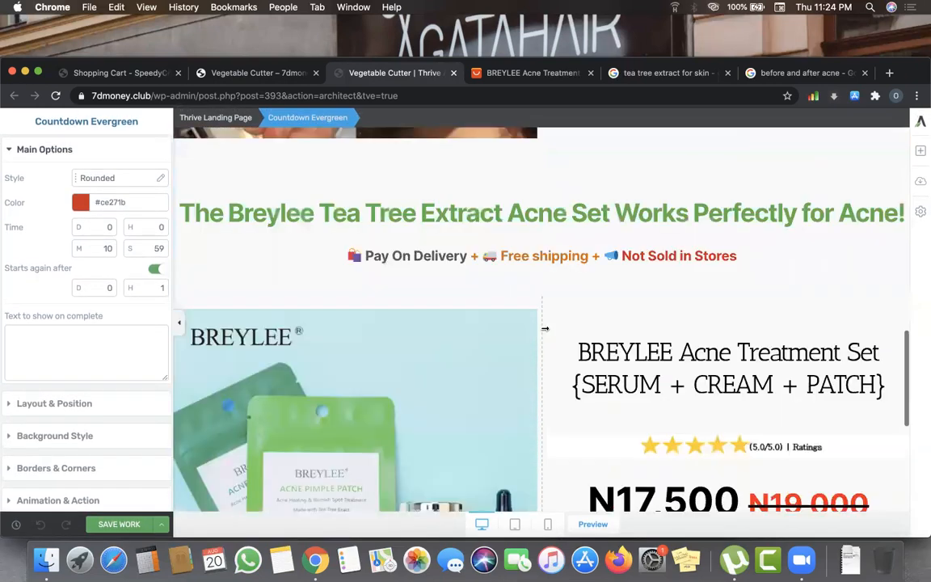
{"action": "scroll", "coordinate": [545, 329], "scroll_direction": "up", "scroll_amount": 8}
{"action": "scroll", "coordinate": [544, 329], "scroll_direction": "up", "scroll_amount": 1}
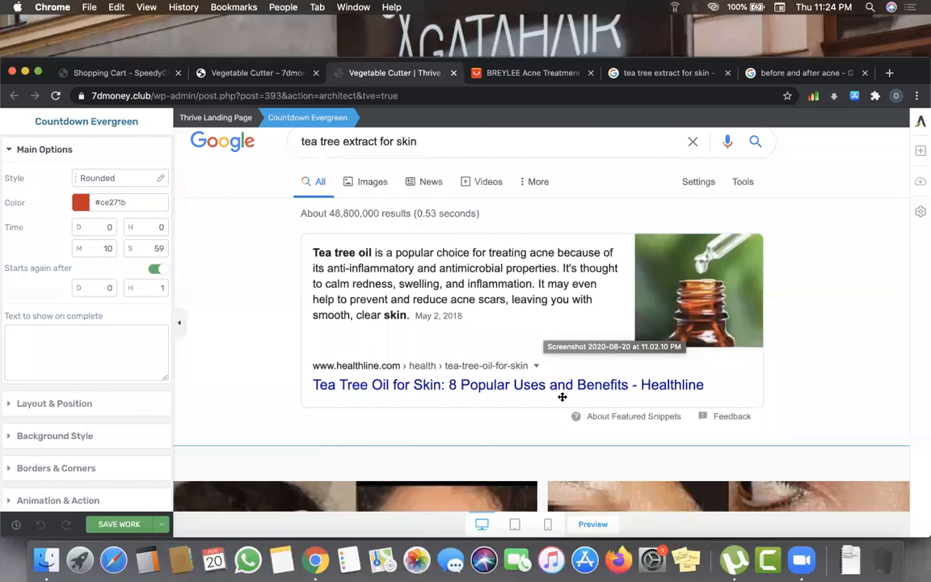
{"action": "scroll", "coordinate": [563, 400], "scroll_direction": "up", "scroll_amount": 5}
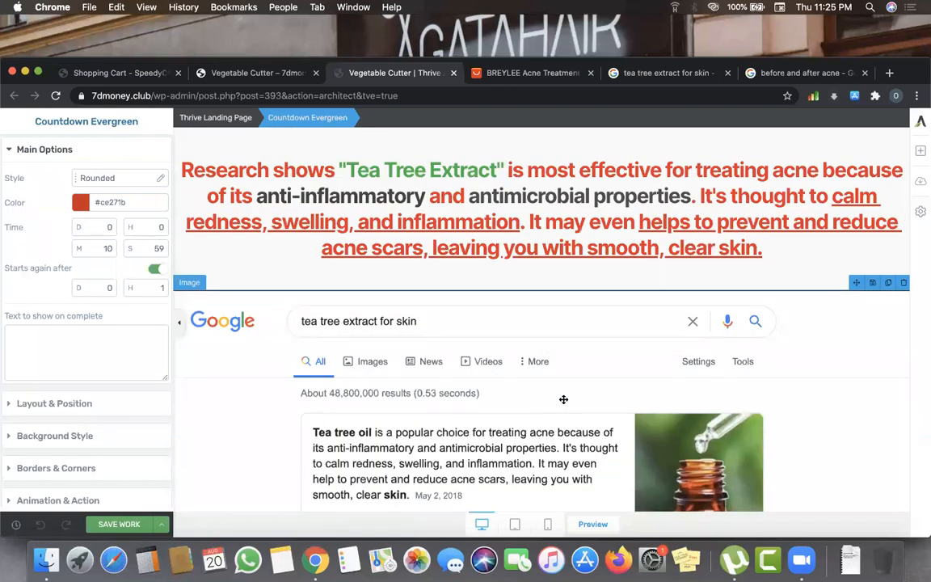
{"action": "scroll", "coordinate": [564, 400], "scroll_direction": "down", "scroll_amount": 3}
{"action": "scroll", "coordinate": [564, 399], "scroll_direction": "down", "scroll_amount": 2}
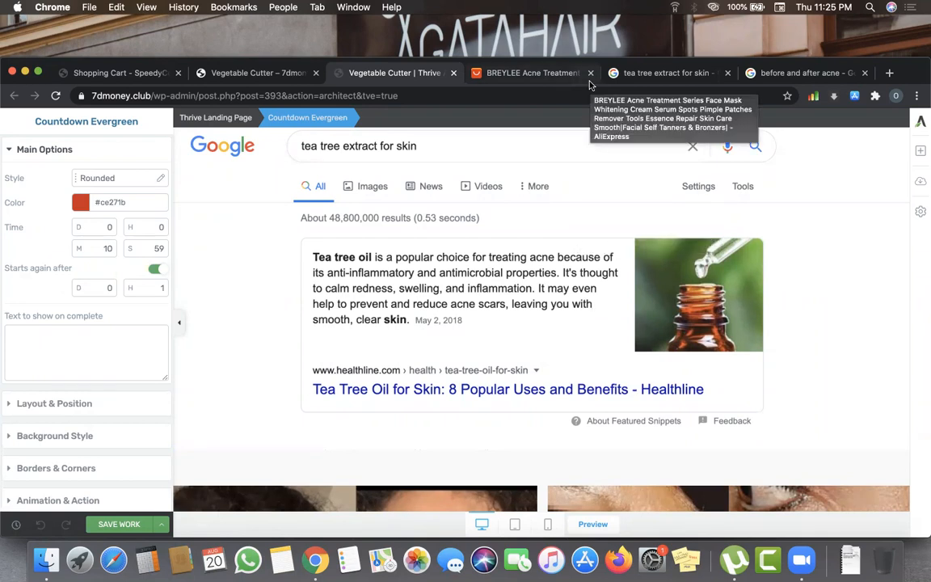
{"action": "scroll", "coordinate": [599, 244], "scroll_direction": "up", "scroll_amount": 5}
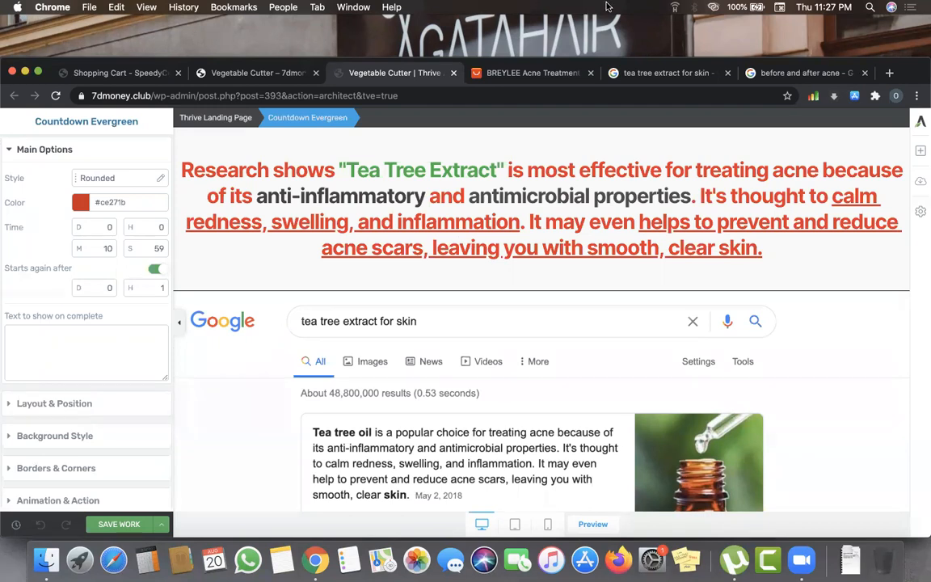
{"action": "left_click", "coordinate": [616, 72]}
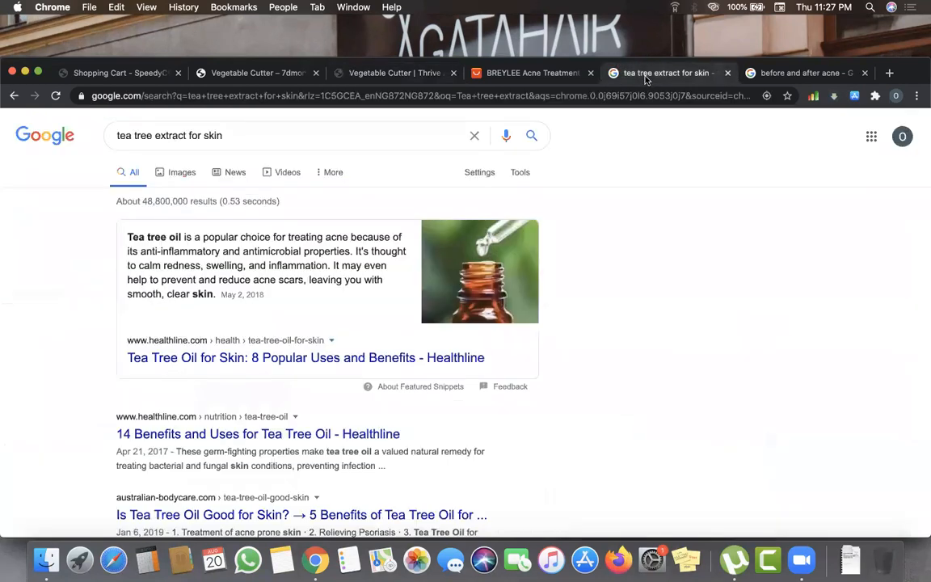
- Show the BREYLEE Acne Treatment Series AliExpress listing, then switch to Zoom
{"action": "left_click", "coordinate": [522, 78]}
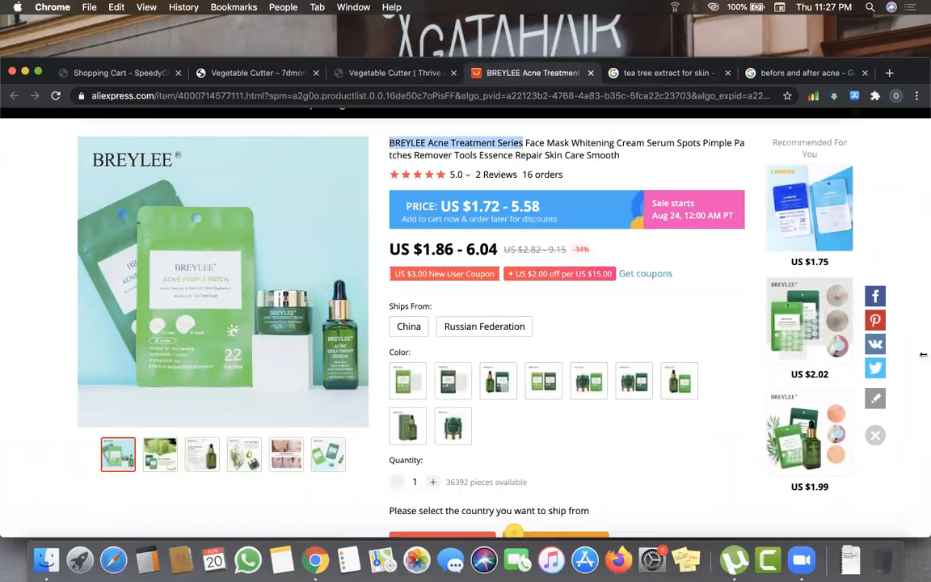
{"action": "left_click", "coordinate": [801, 560]}
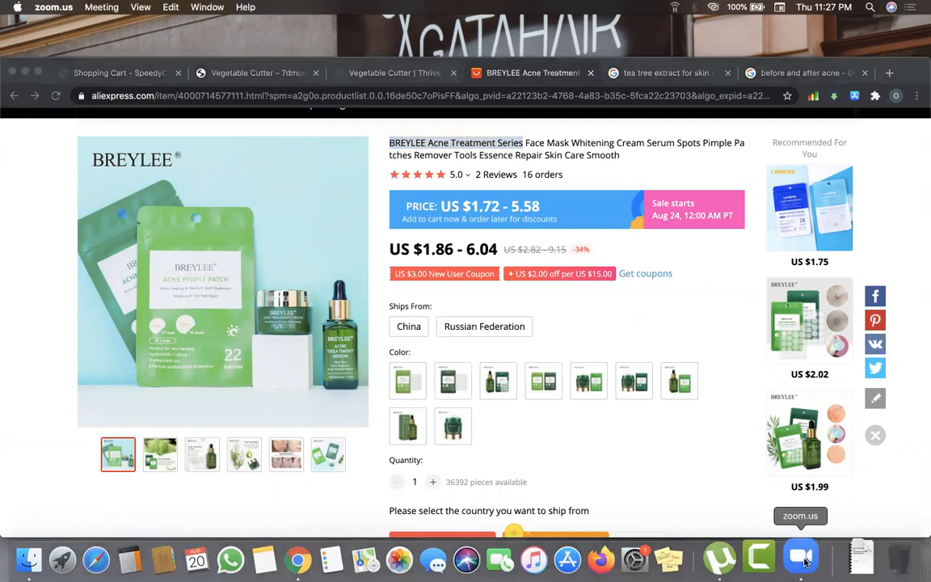